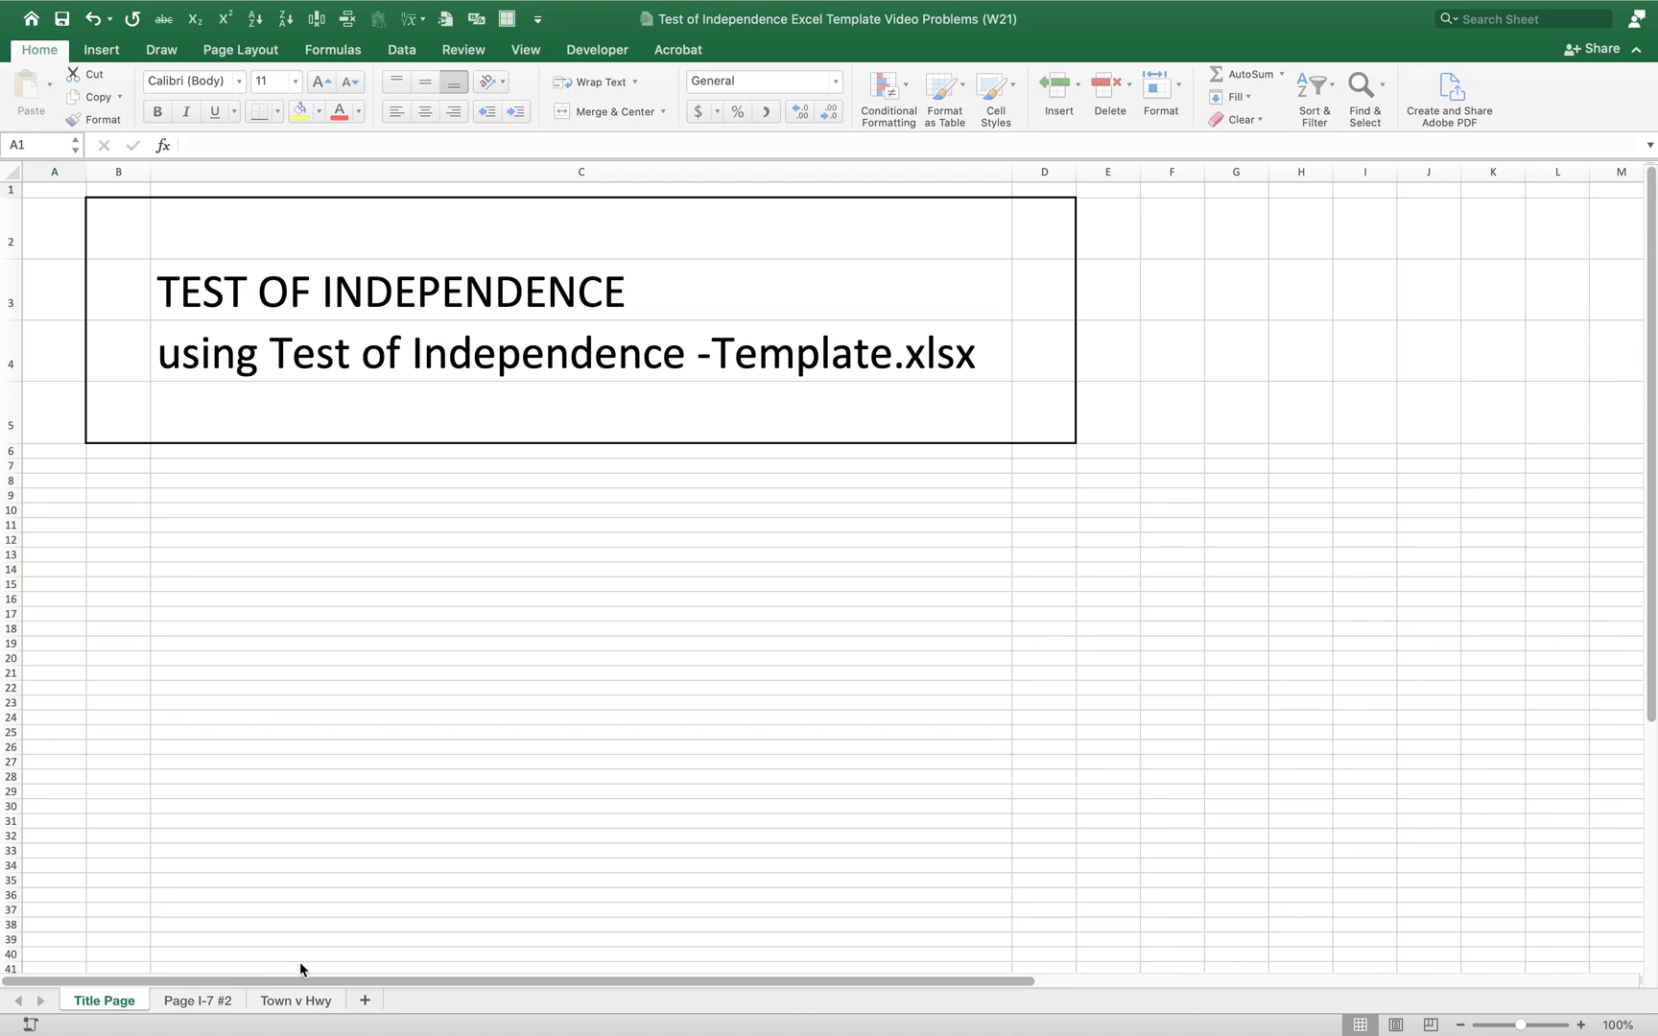
- Open the Page I-7 #2 worksheet and examine the first respondent's number, business size and advertising importance in row 8
left_click(208, 1005)
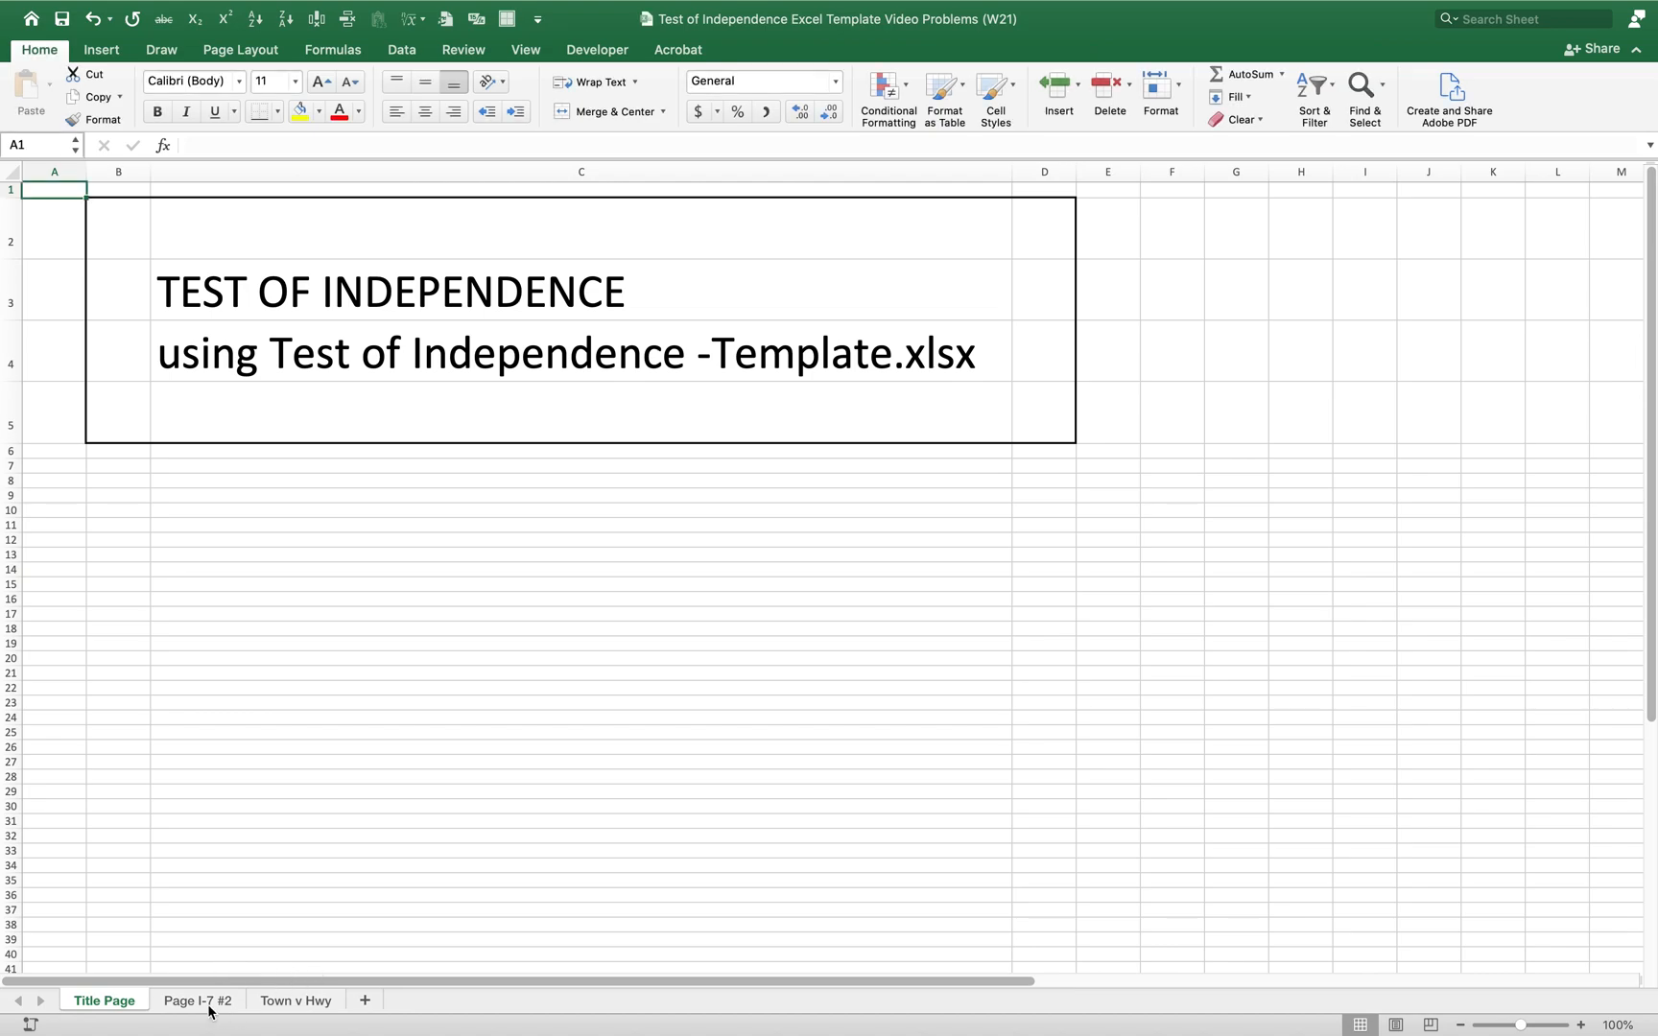
left_click(208, 1003)
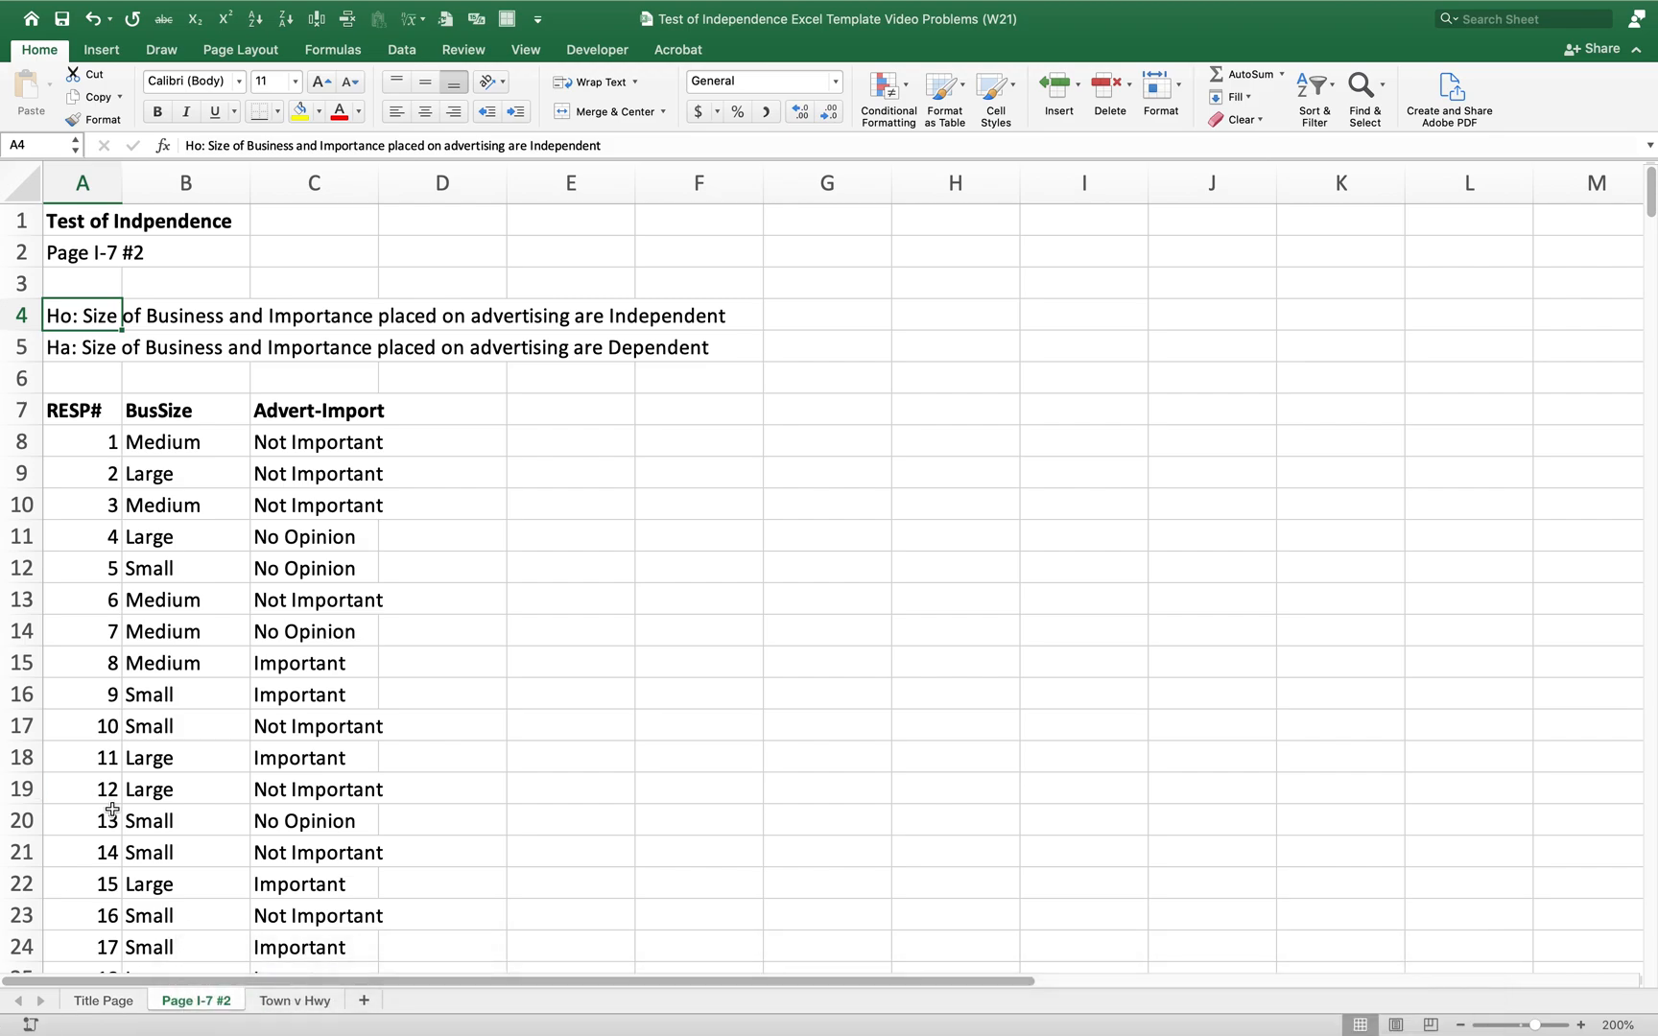
left_click(96, 765)
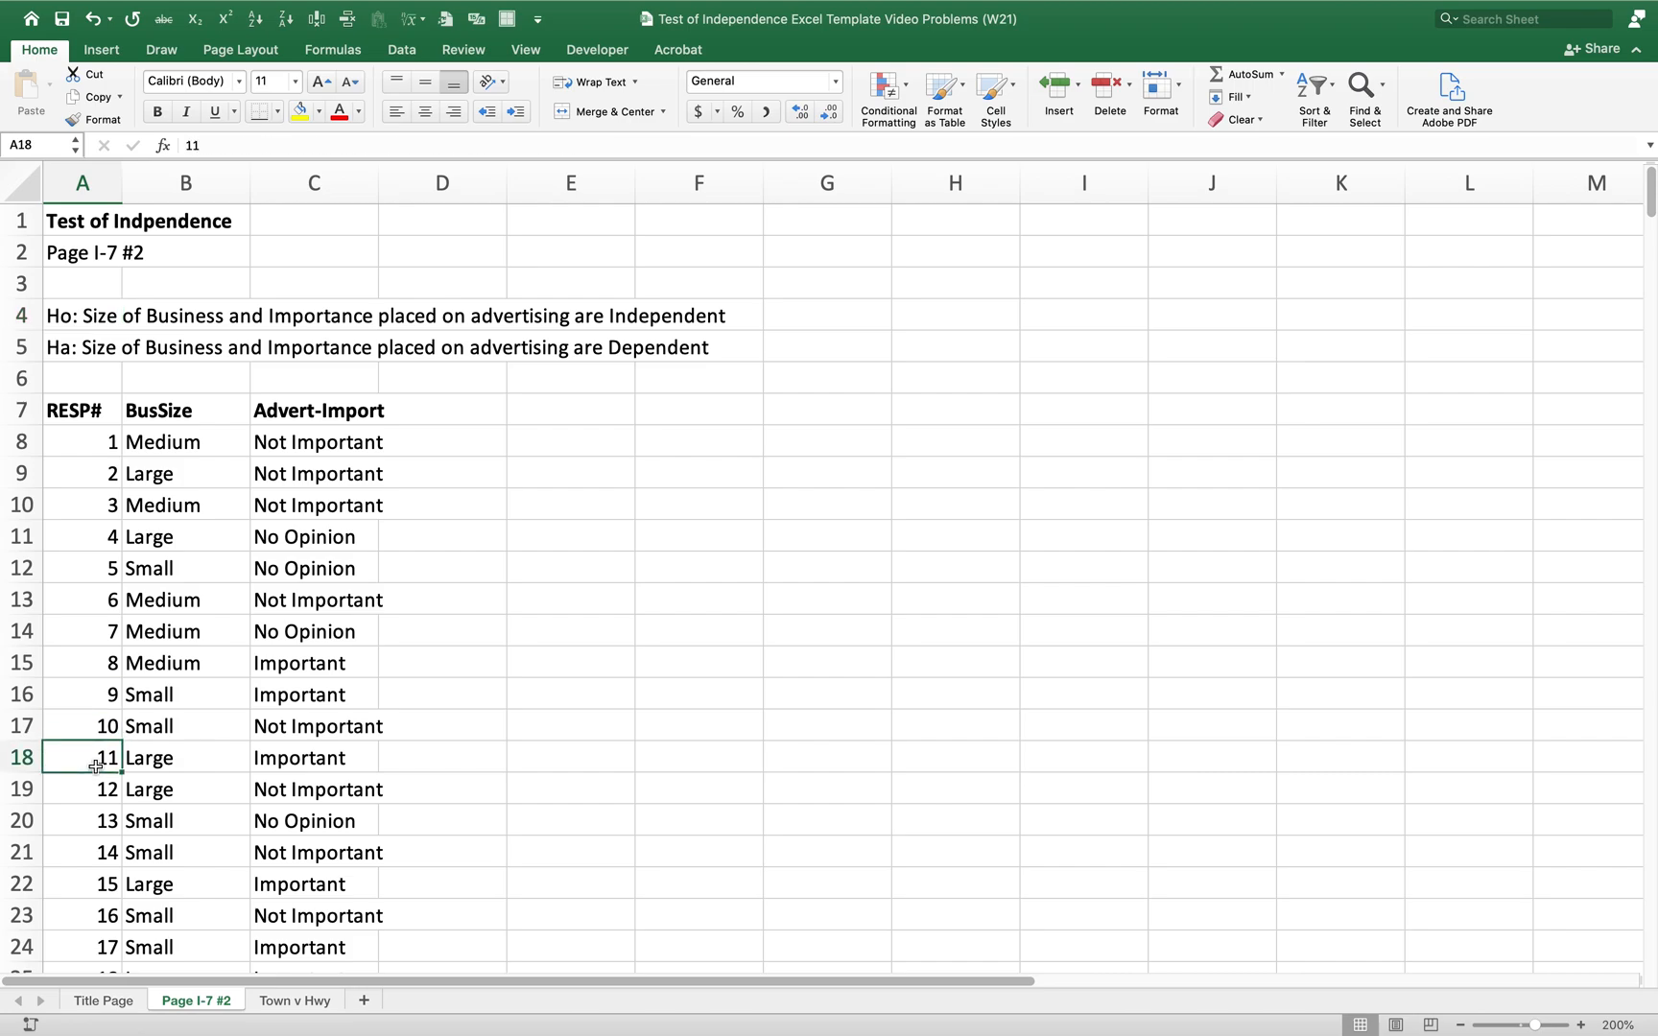
key("Up")
key("Up")
key("Up")
key("Up")
key("Up")
key("Up")
key("Up")
key("Up")
key("Up")
key("Up")
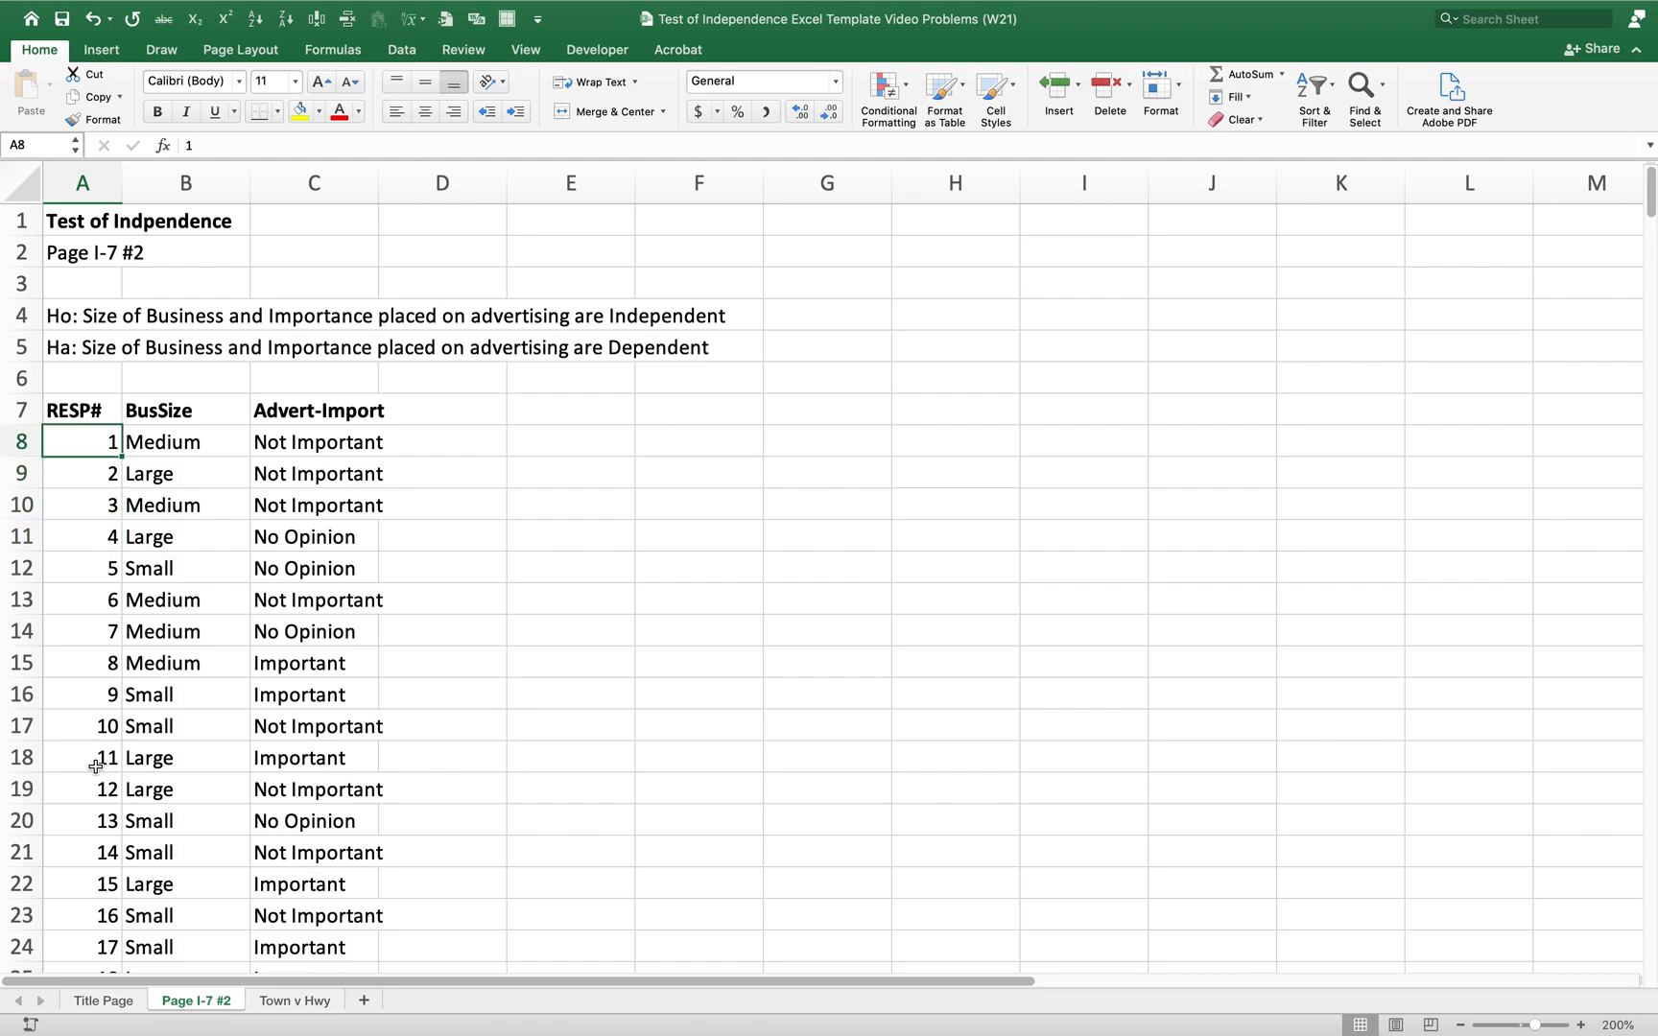
key("Right")
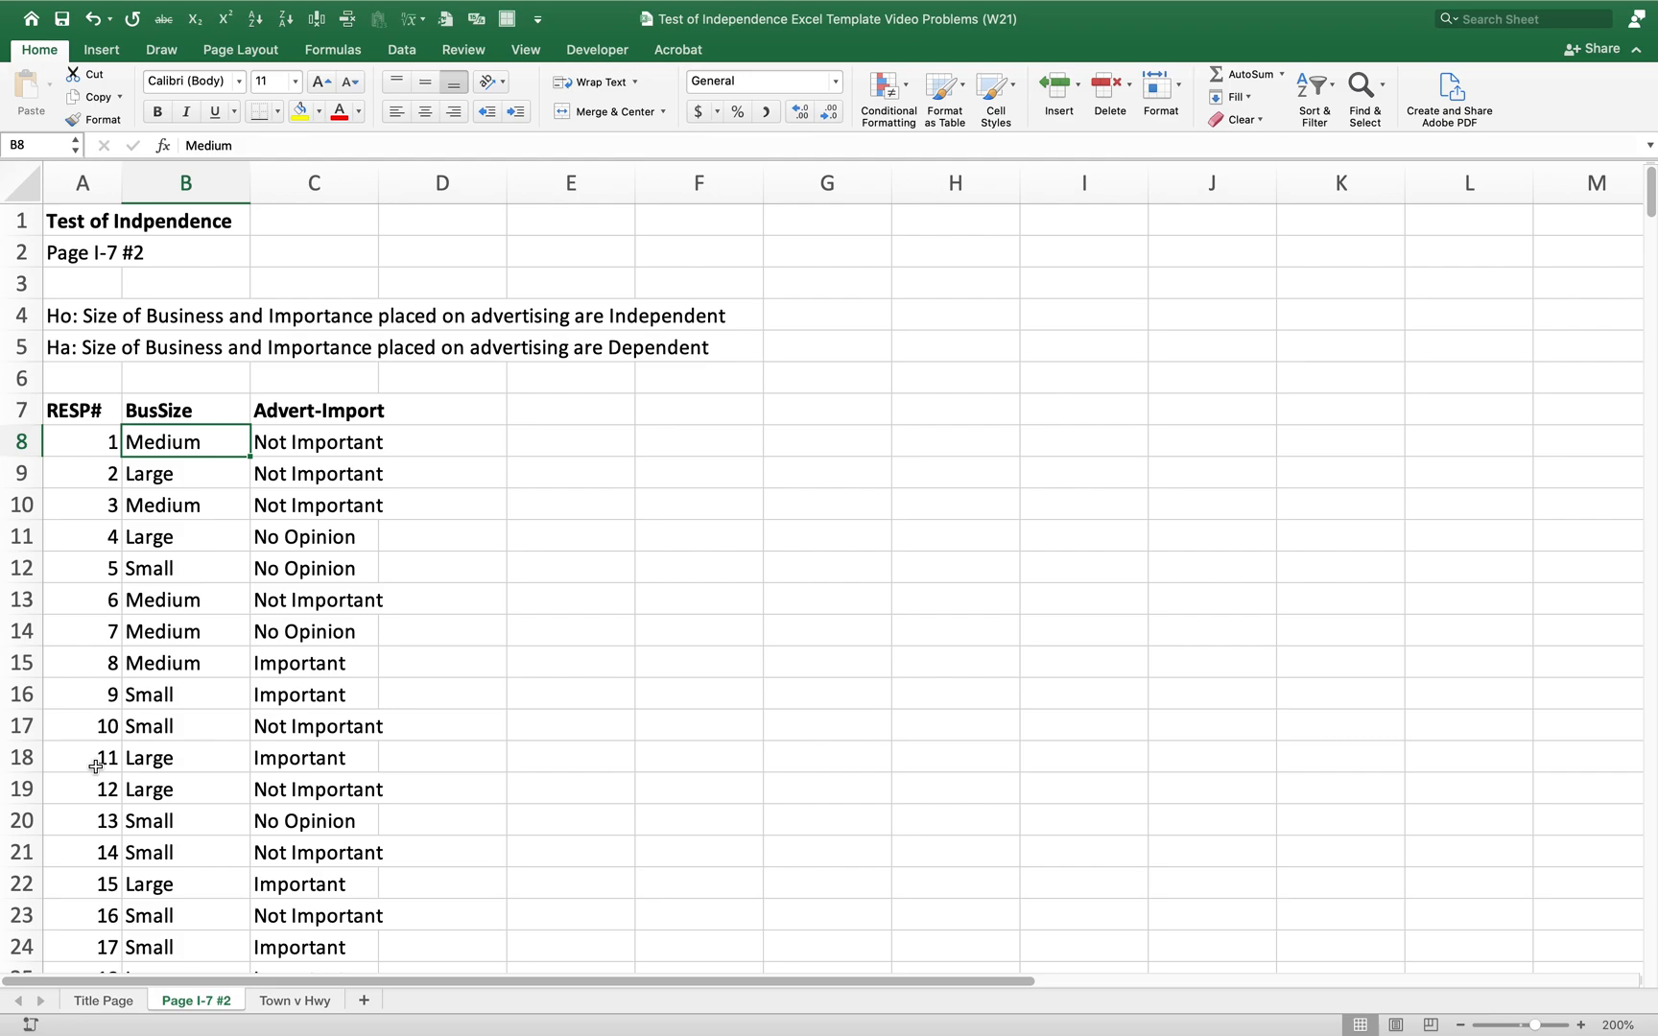
key("Right")
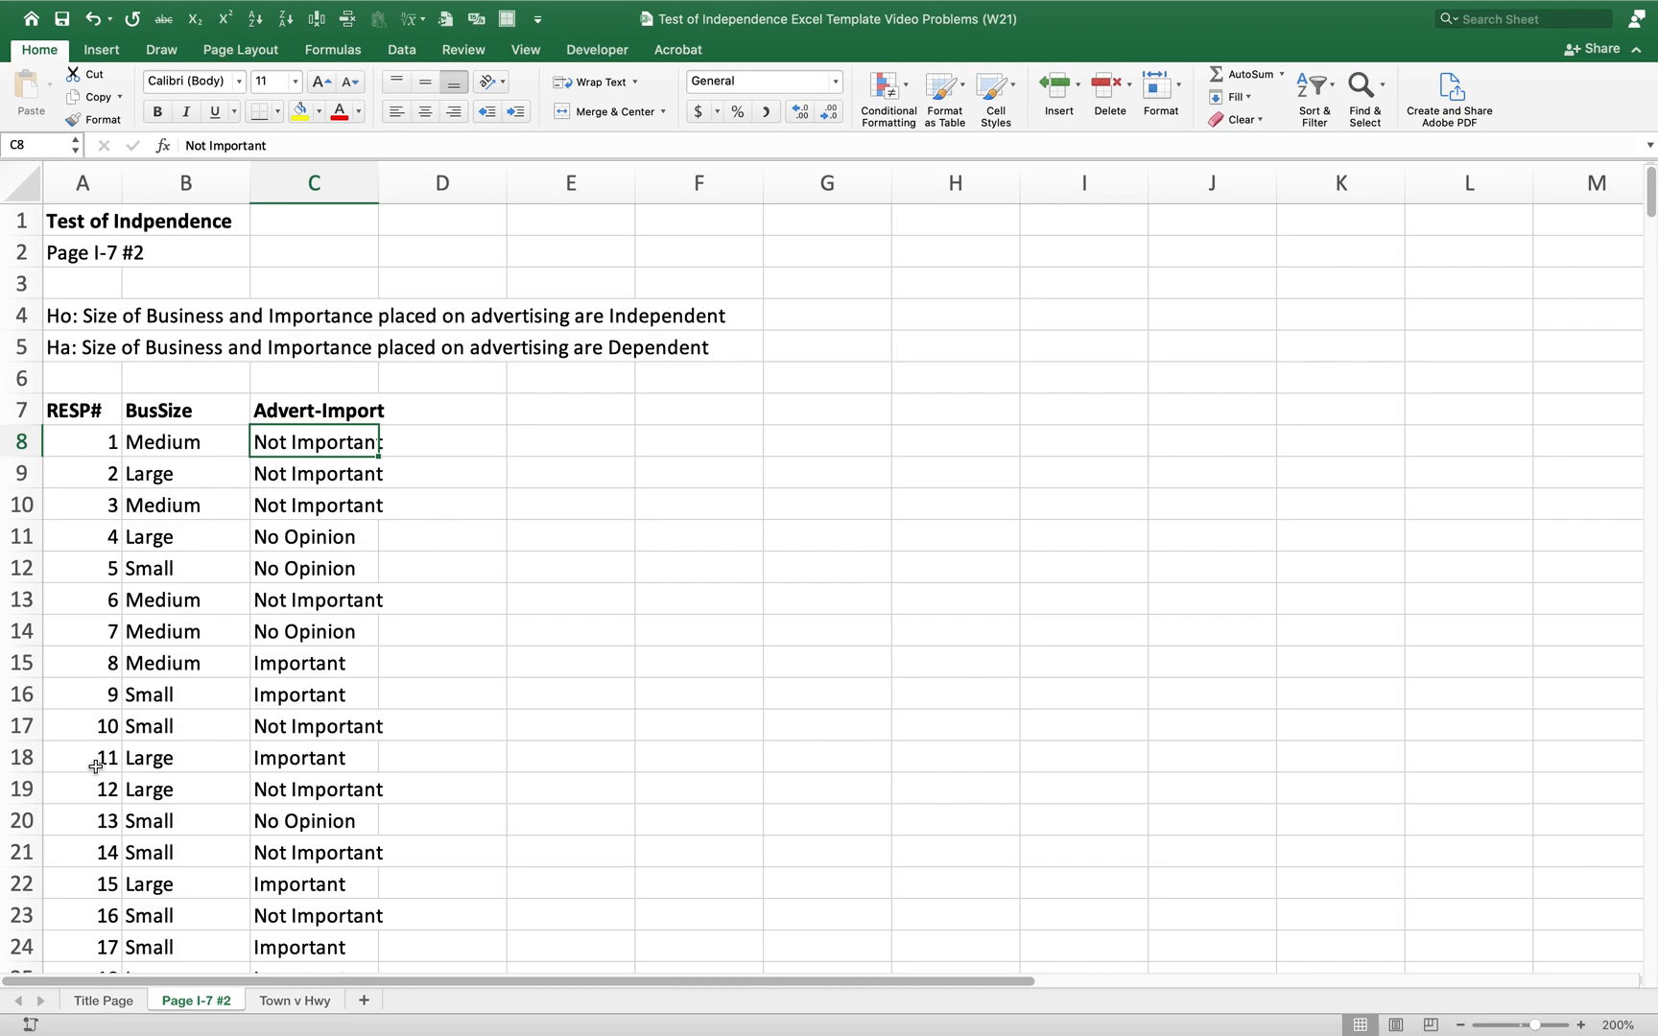
- Look down the respondent list for a missing Advert-Import answer and examine the entry in cell C50
key("Left")
key("Left")
key("Down")
key("Down")
key("Down")
key("Down")
key("Down")
key("Down")
key("Down")
key("Down")
key("Down")
key("Down")
key("Down")
key("Down")
key("Down")
key("Down")
key("Down")
key("Down")
key("Down")
key("Down")
key("Down")
key("Down")
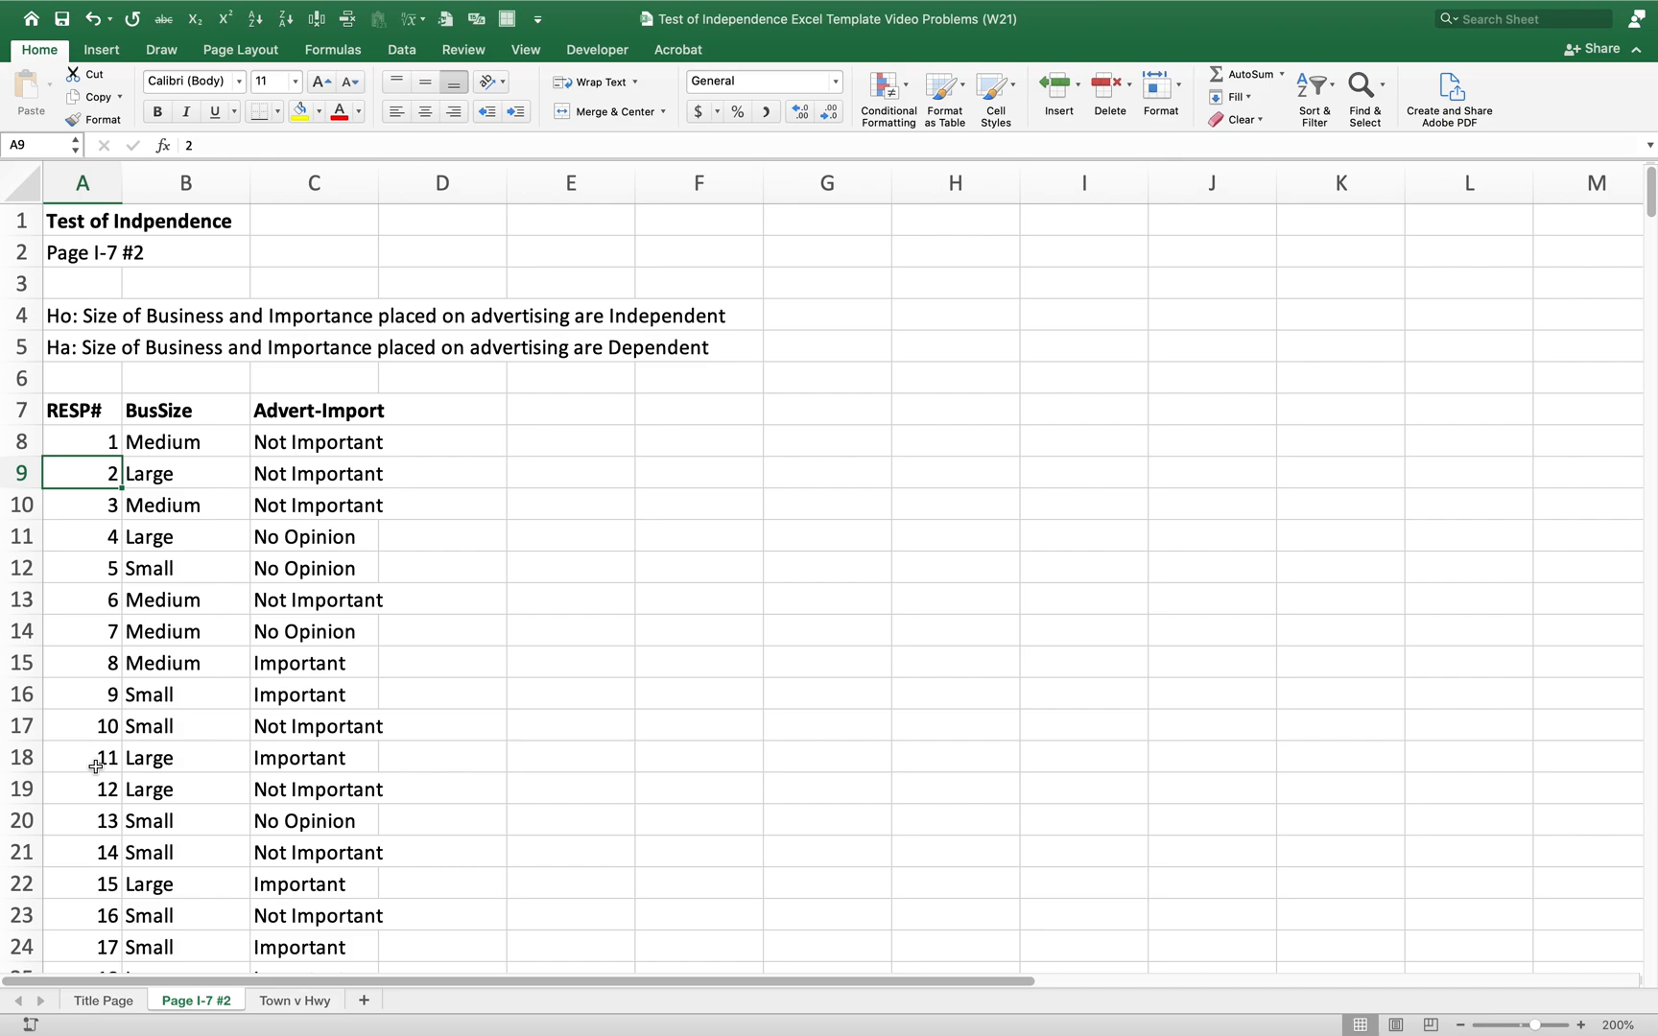
key("Down")
key("Down")
key("Down")
key("Down")
key("Down")
key("Down")
key("Down")
key("Down")
key("Down")
key("Down")
key("Down")
key("Down")
key("Down")
key("Down")
key("Down")
key("Down")
key("Down")
key("Down")
key("Down")
key("Down")
key("Up")
key("Up")
key("Up")
key("Up")
key("Up")
key("Up")
key("Up")
key("Up")
key("Up")
key("Up")
key("Up")
key("Up")
key("Up")
key("Up")
key("Up")
key("Up")
key("Up")
key("Up")
key("Up")
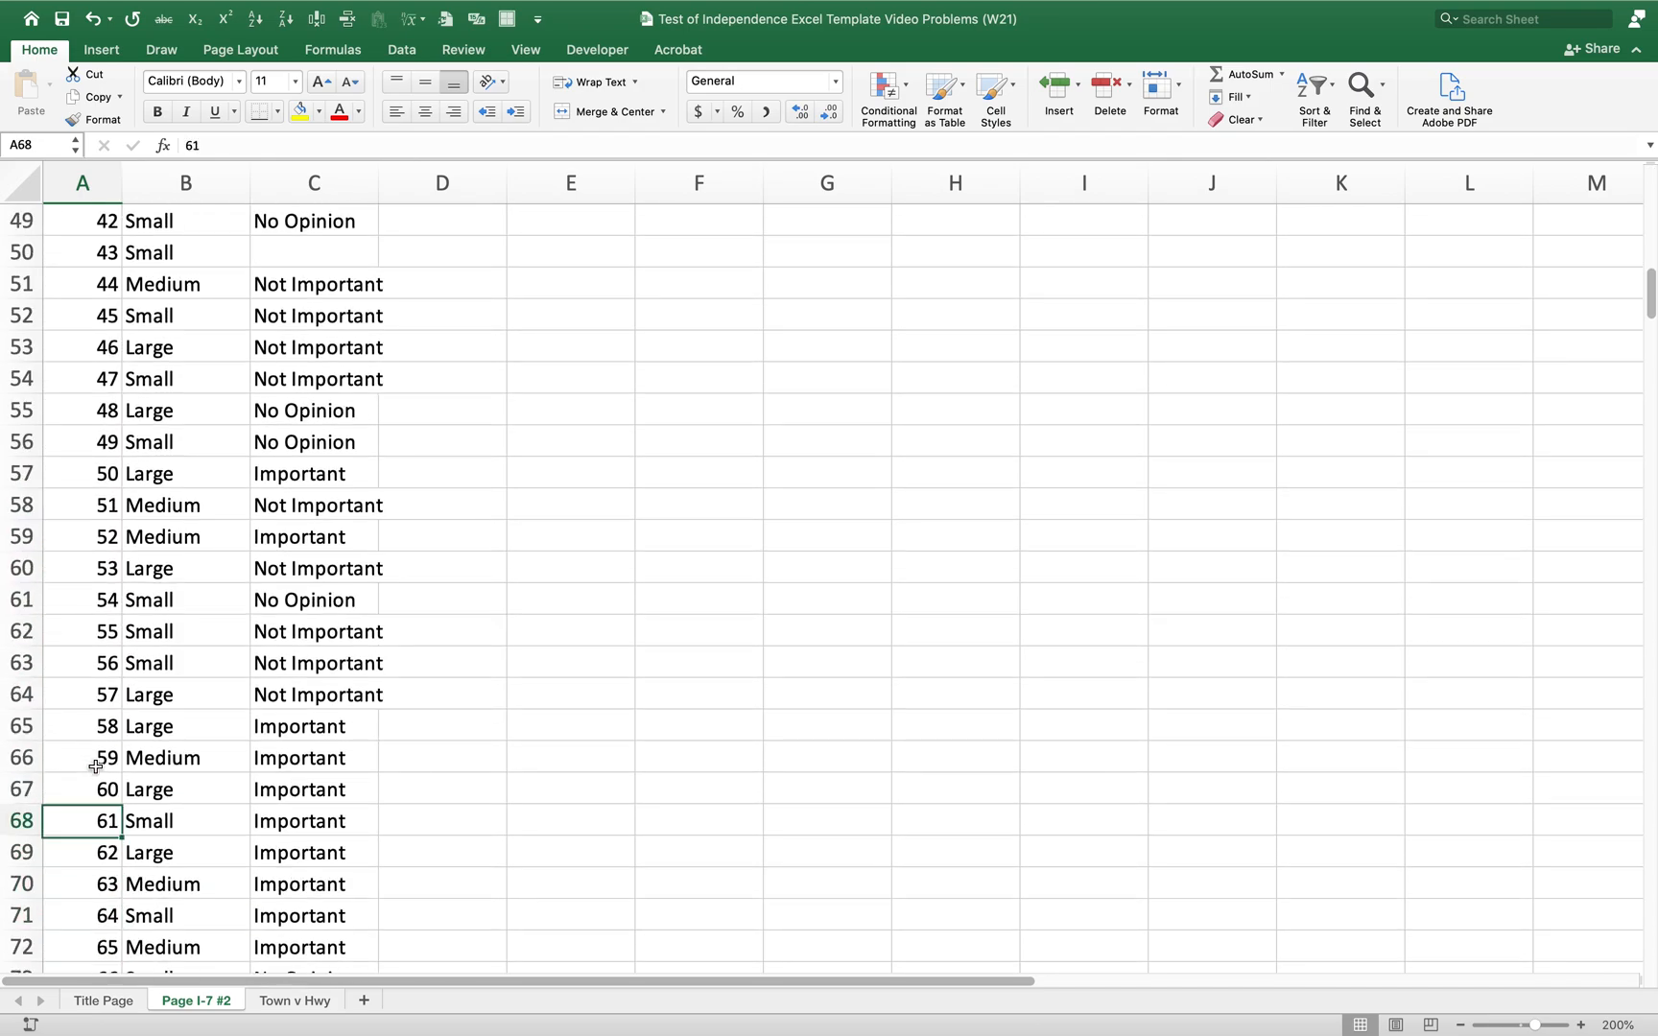
key("Up")
key("Right")
key("Right")
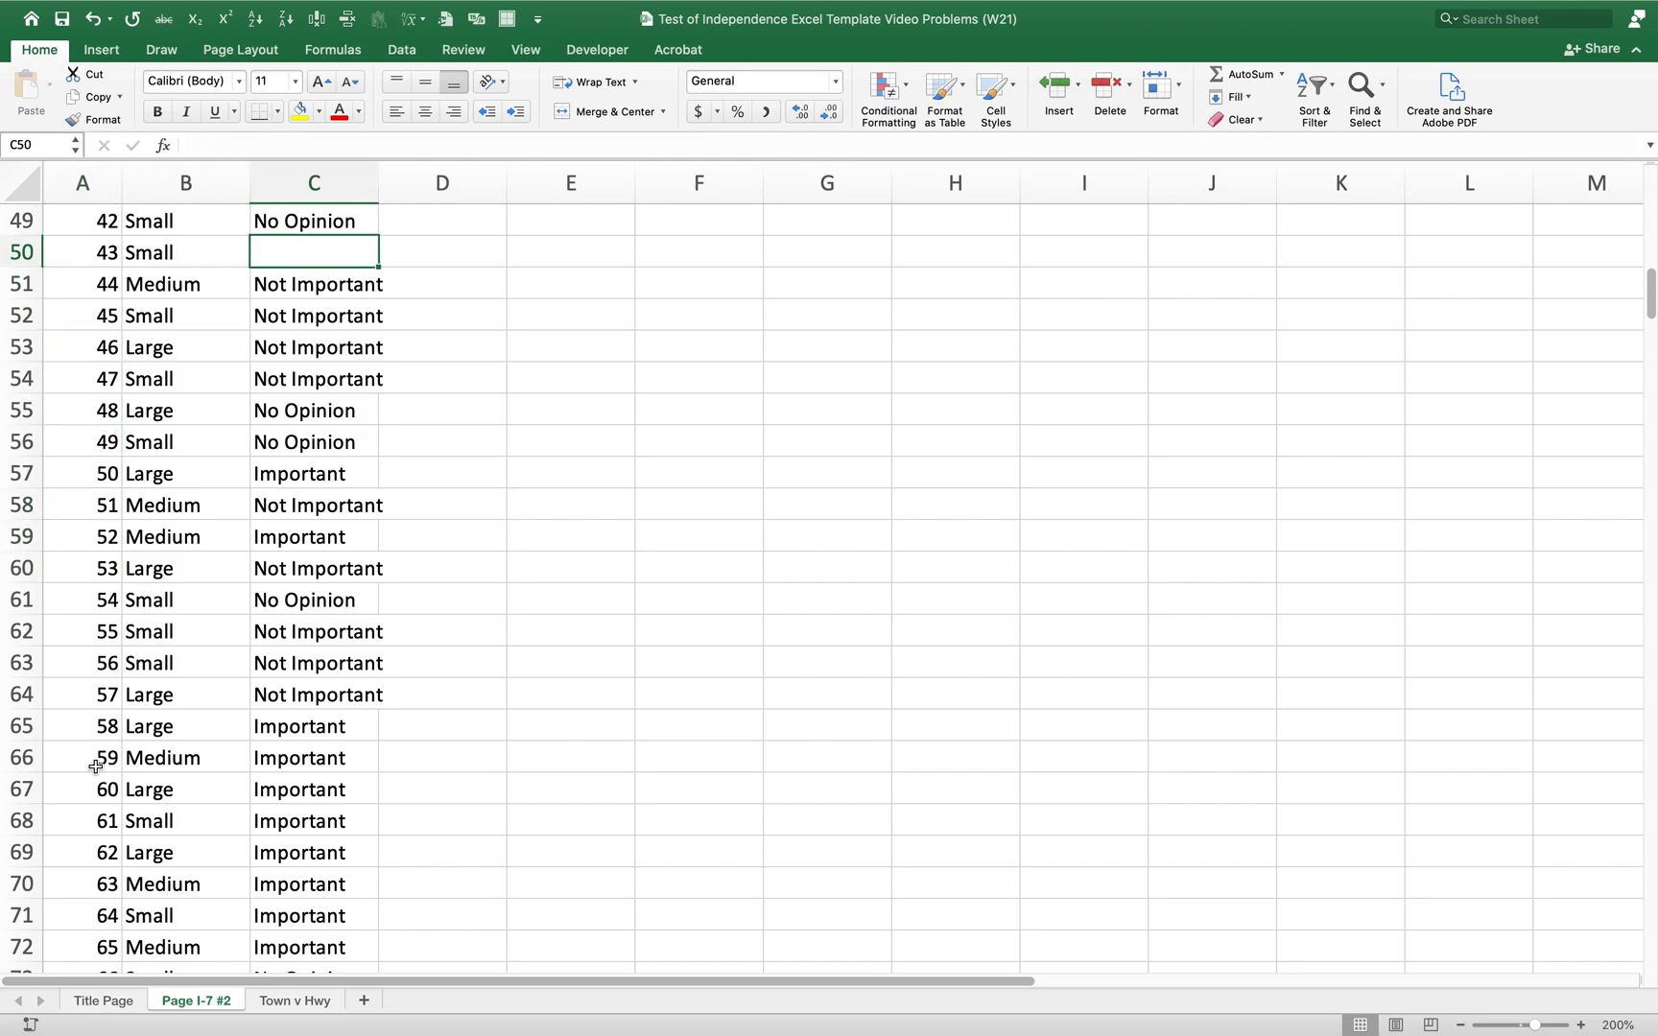
key("Down")
key("Down")
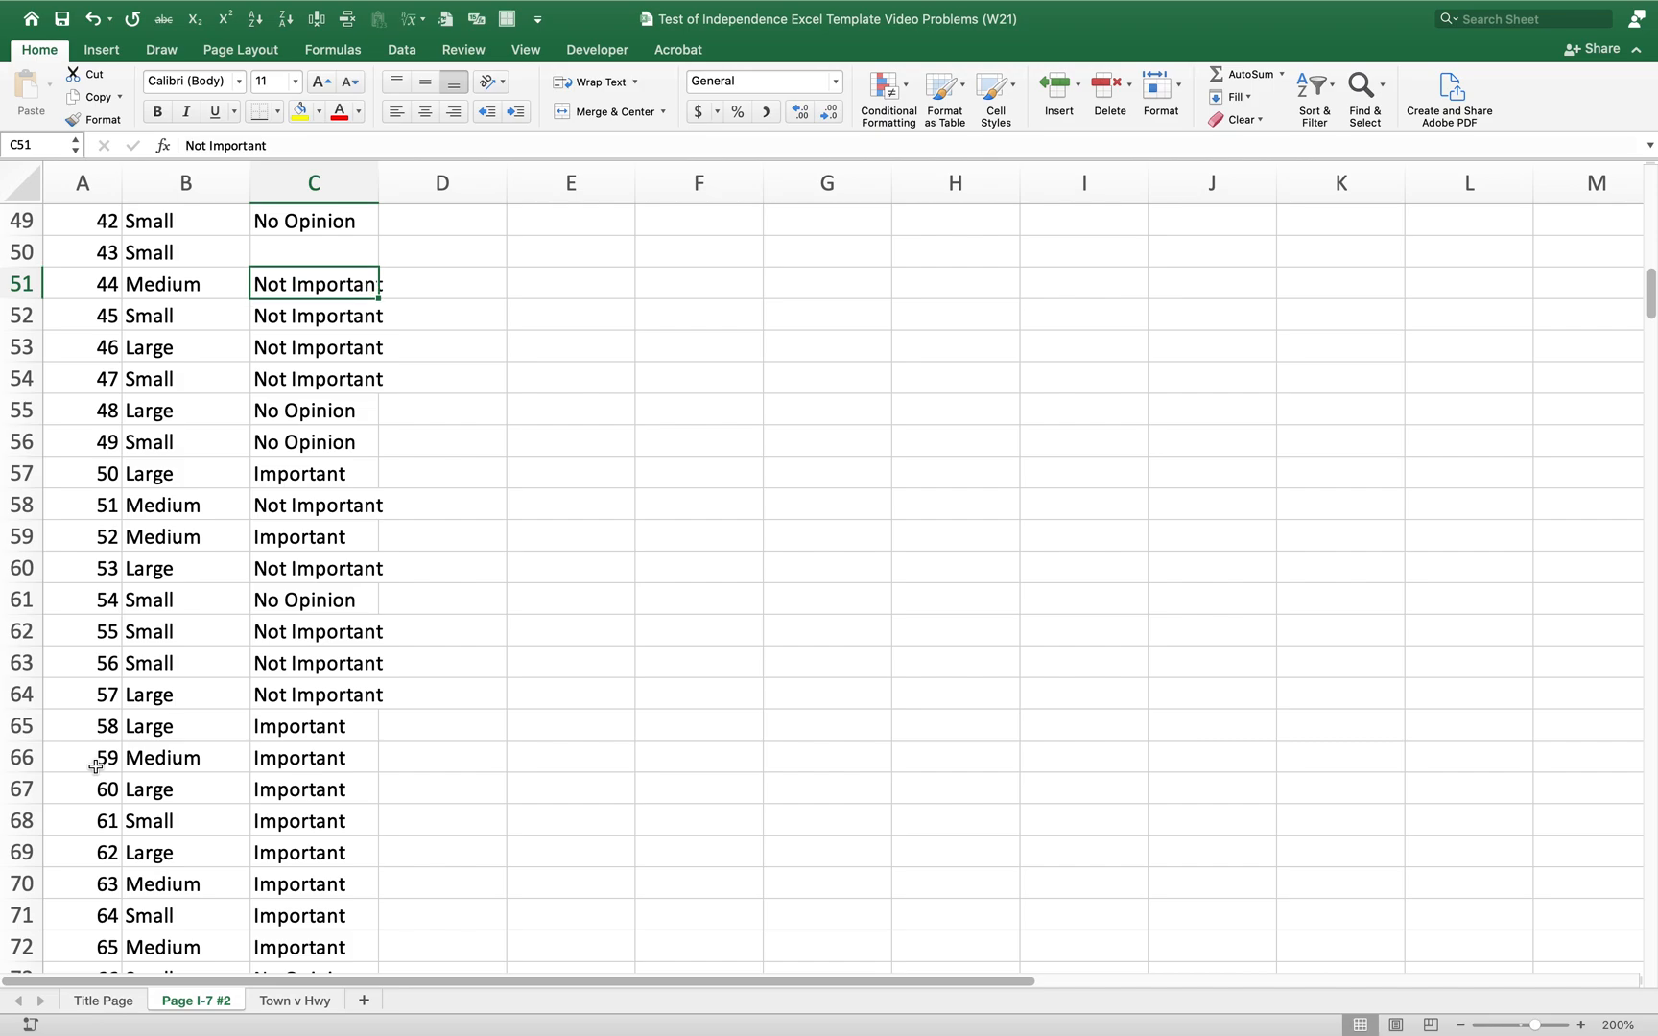
- Go further down the Advert-Import column and examine the business size and importance entries in row 137 for missing data
key("ctrl+Down")
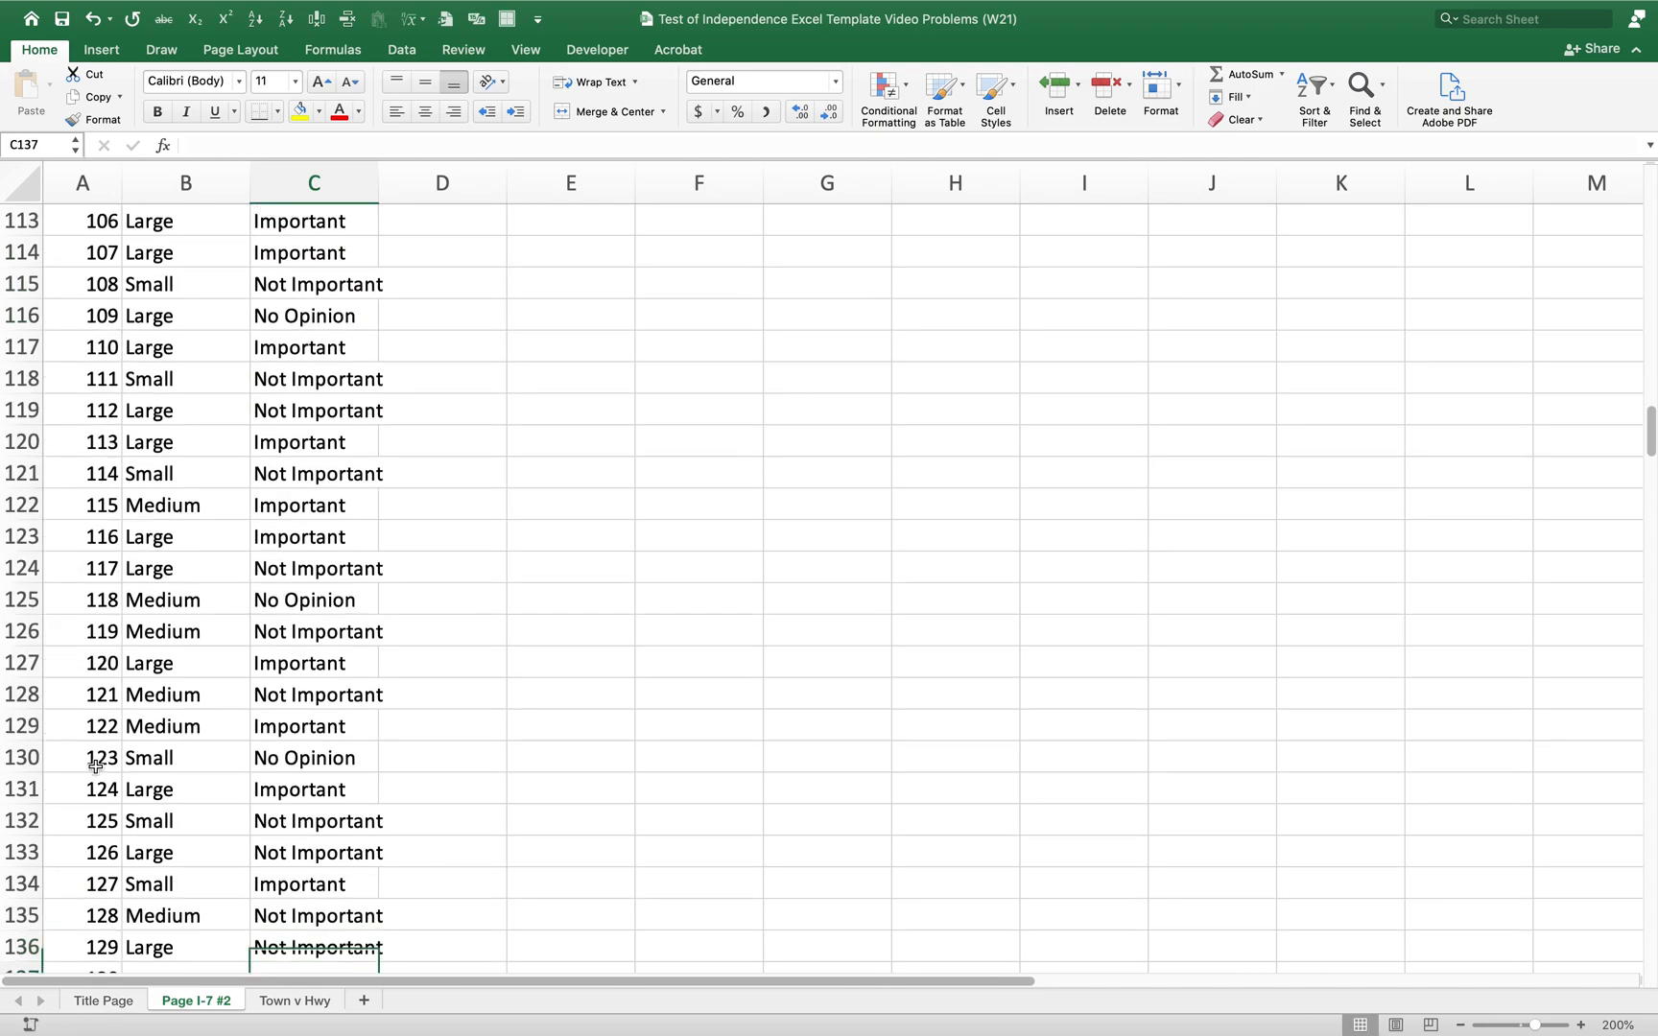
key("Down")
key("Down")
key("Down")
key("Down")
key("Down")
key("Up")
key("Up")
key("Up")
key("Up")
key("Left")
key("Right")
key("Left")
key("Right")
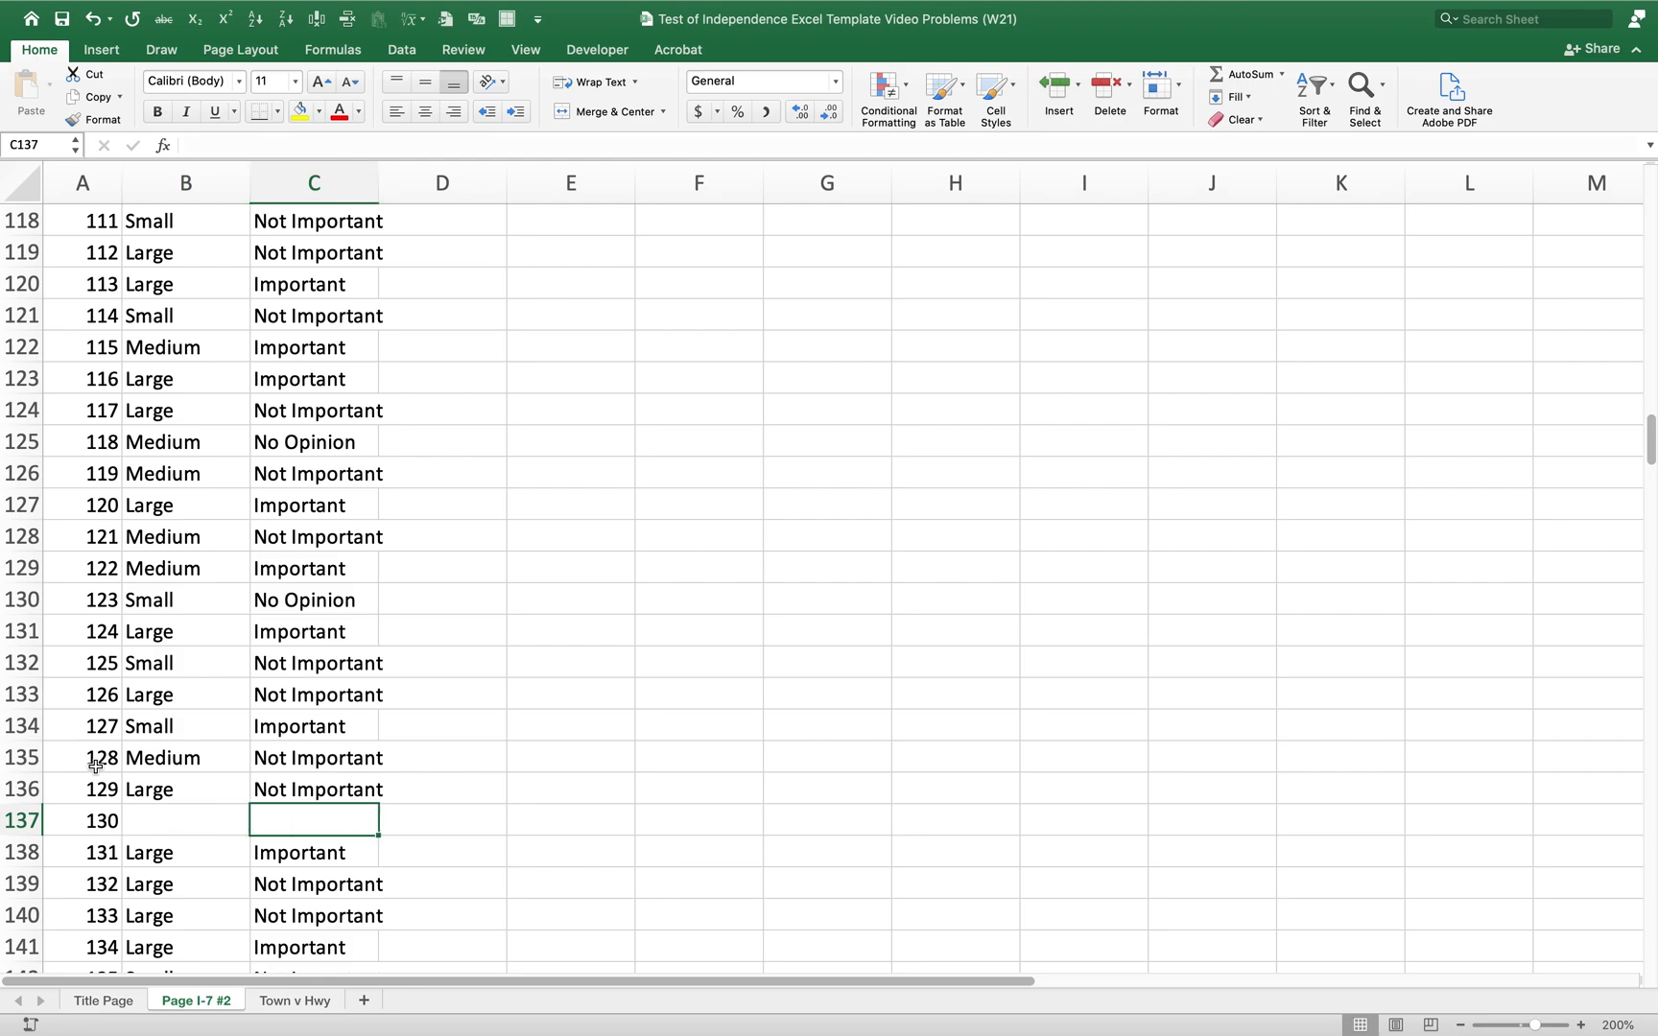
key("Left")
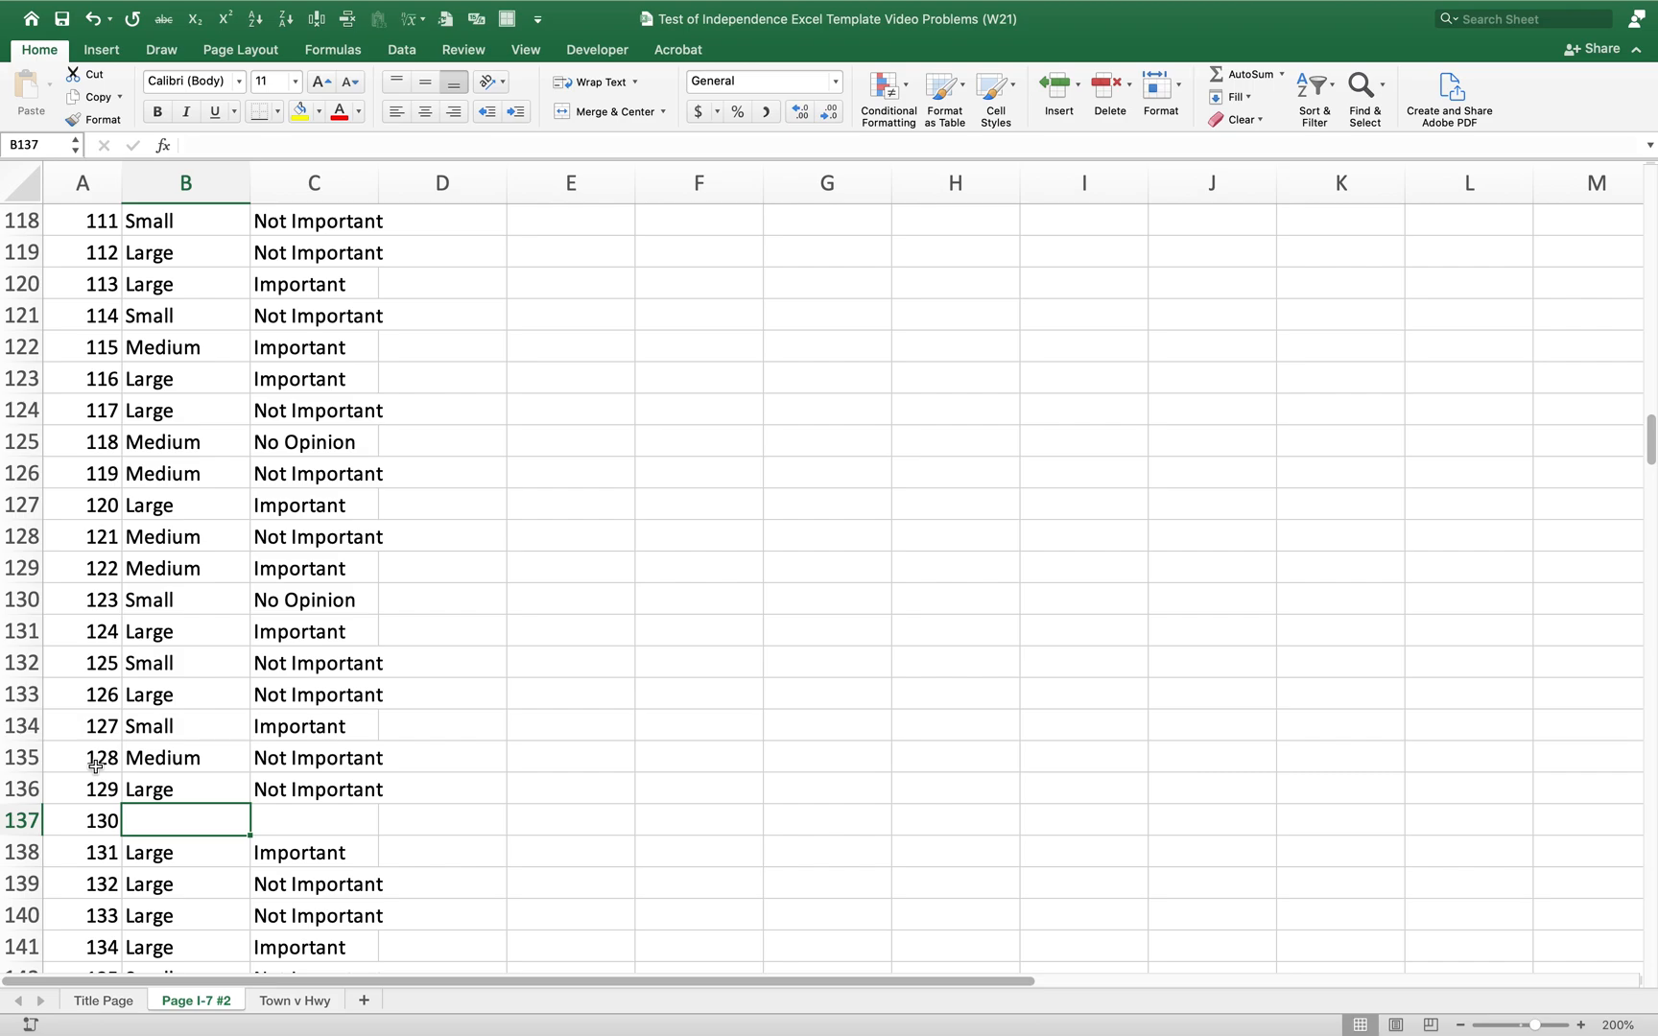
- Check the rest of the BusSize column for missing entries, examining the area around rows 209 to 214
key("Down")
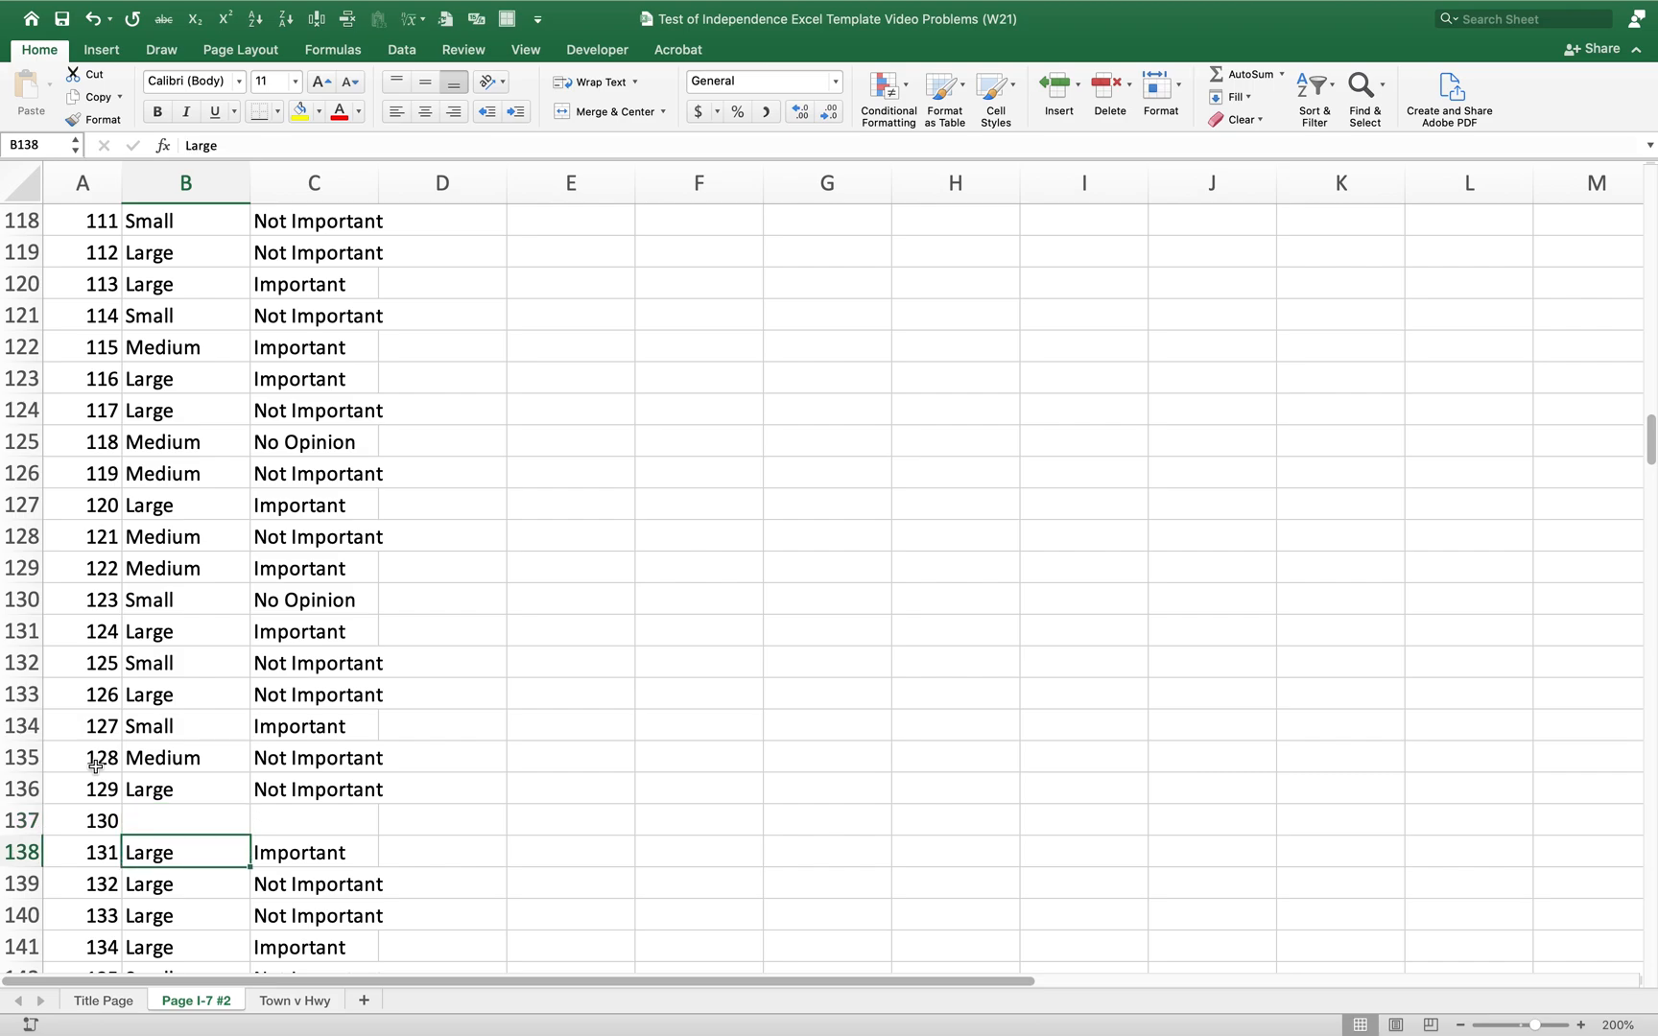
key("End")
key("Down")
key("Up")
key("Up")
key("Up")
key("Up")
key("Up")
key("Up")
key("Up")
key("Up")
key("Up")
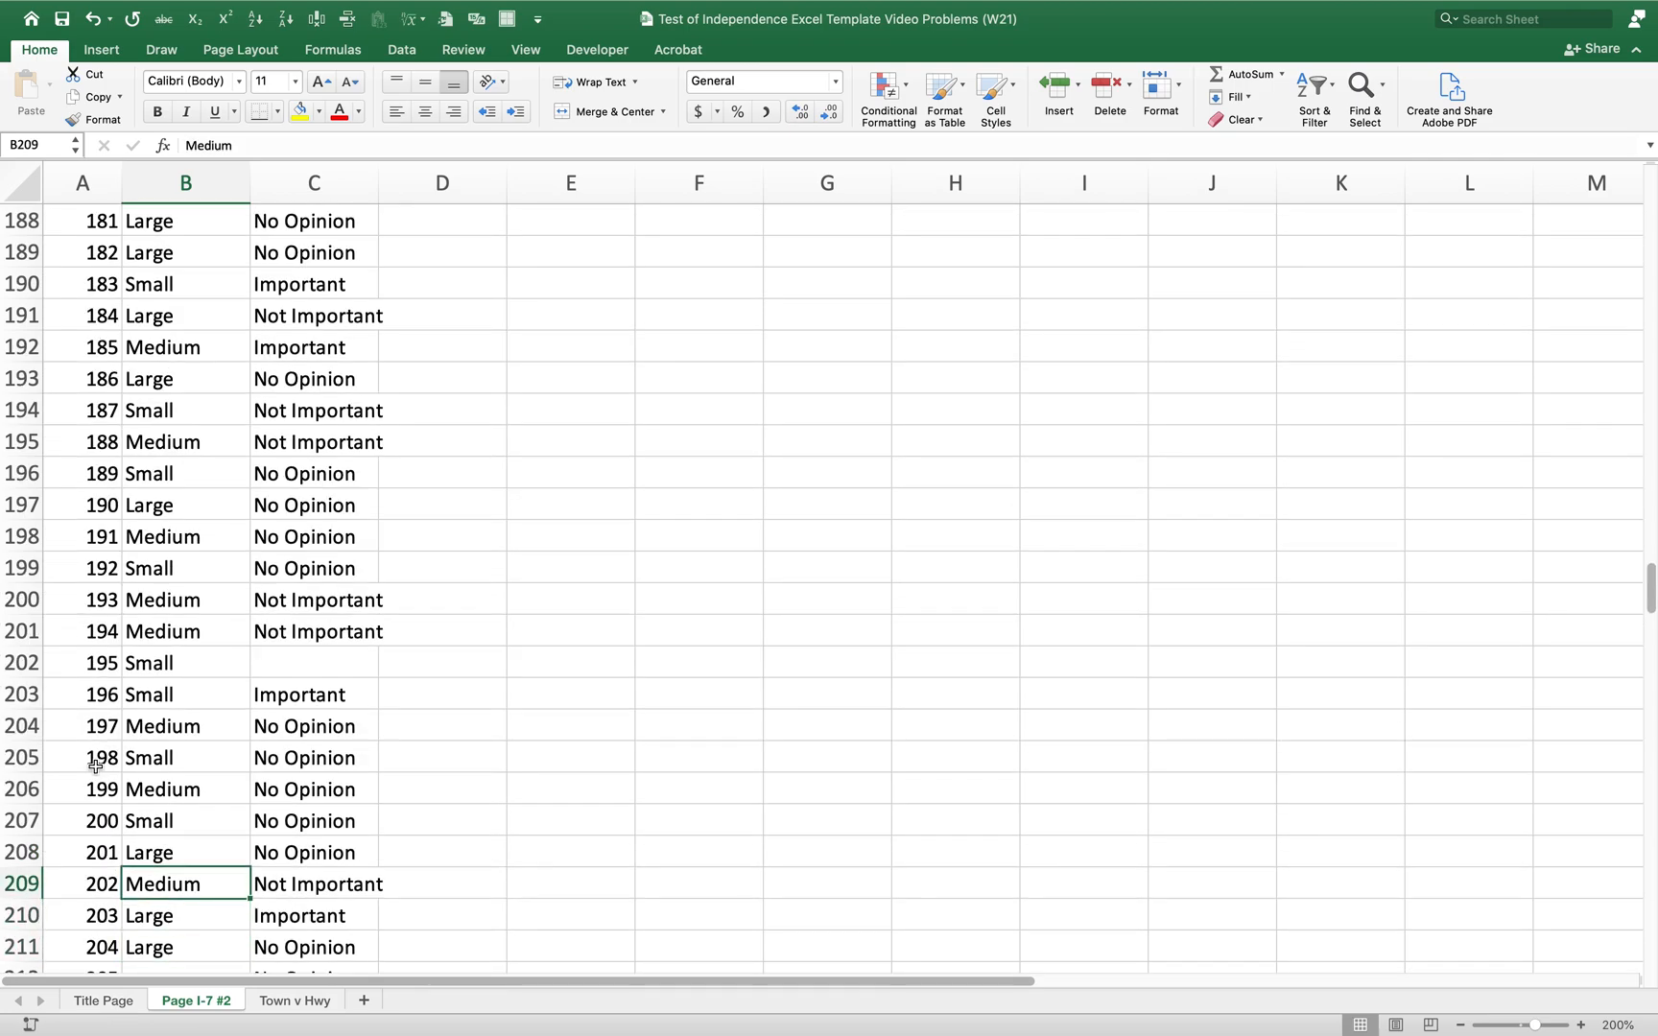
key("Right")
key("Left")
key("Down")
key("Down")
key("End")
key("Down")
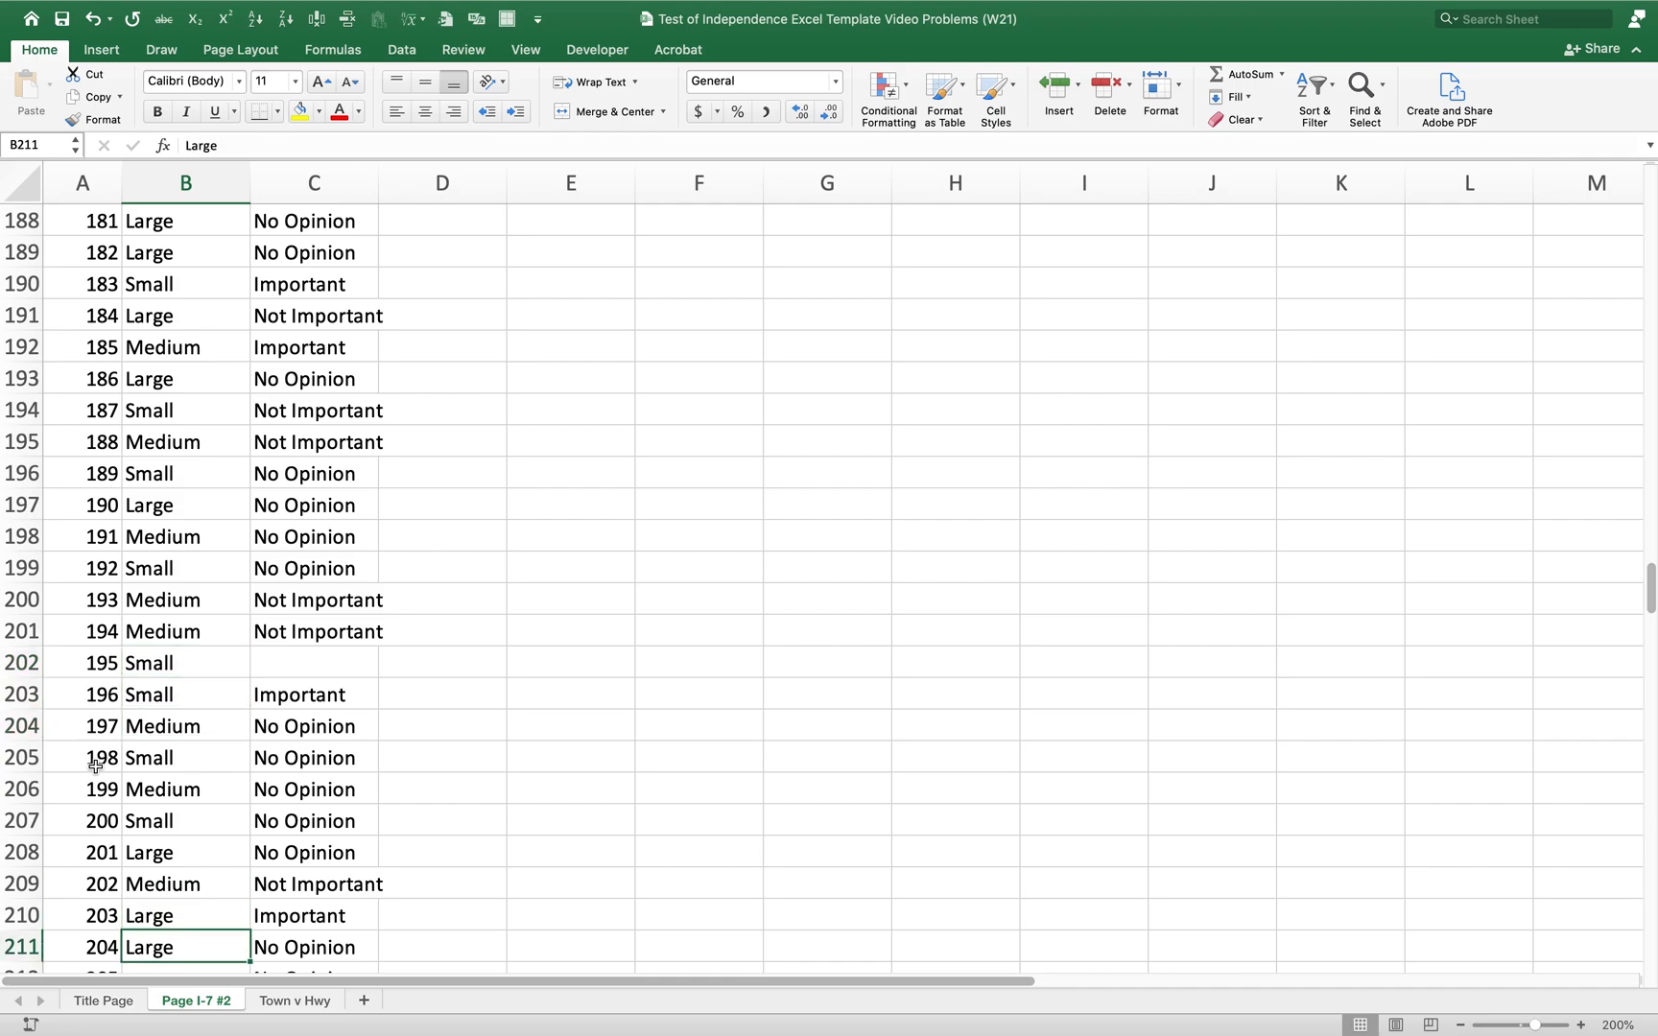
key("Down")
key("Down")
key("Down")
key("Up")
key("Up")
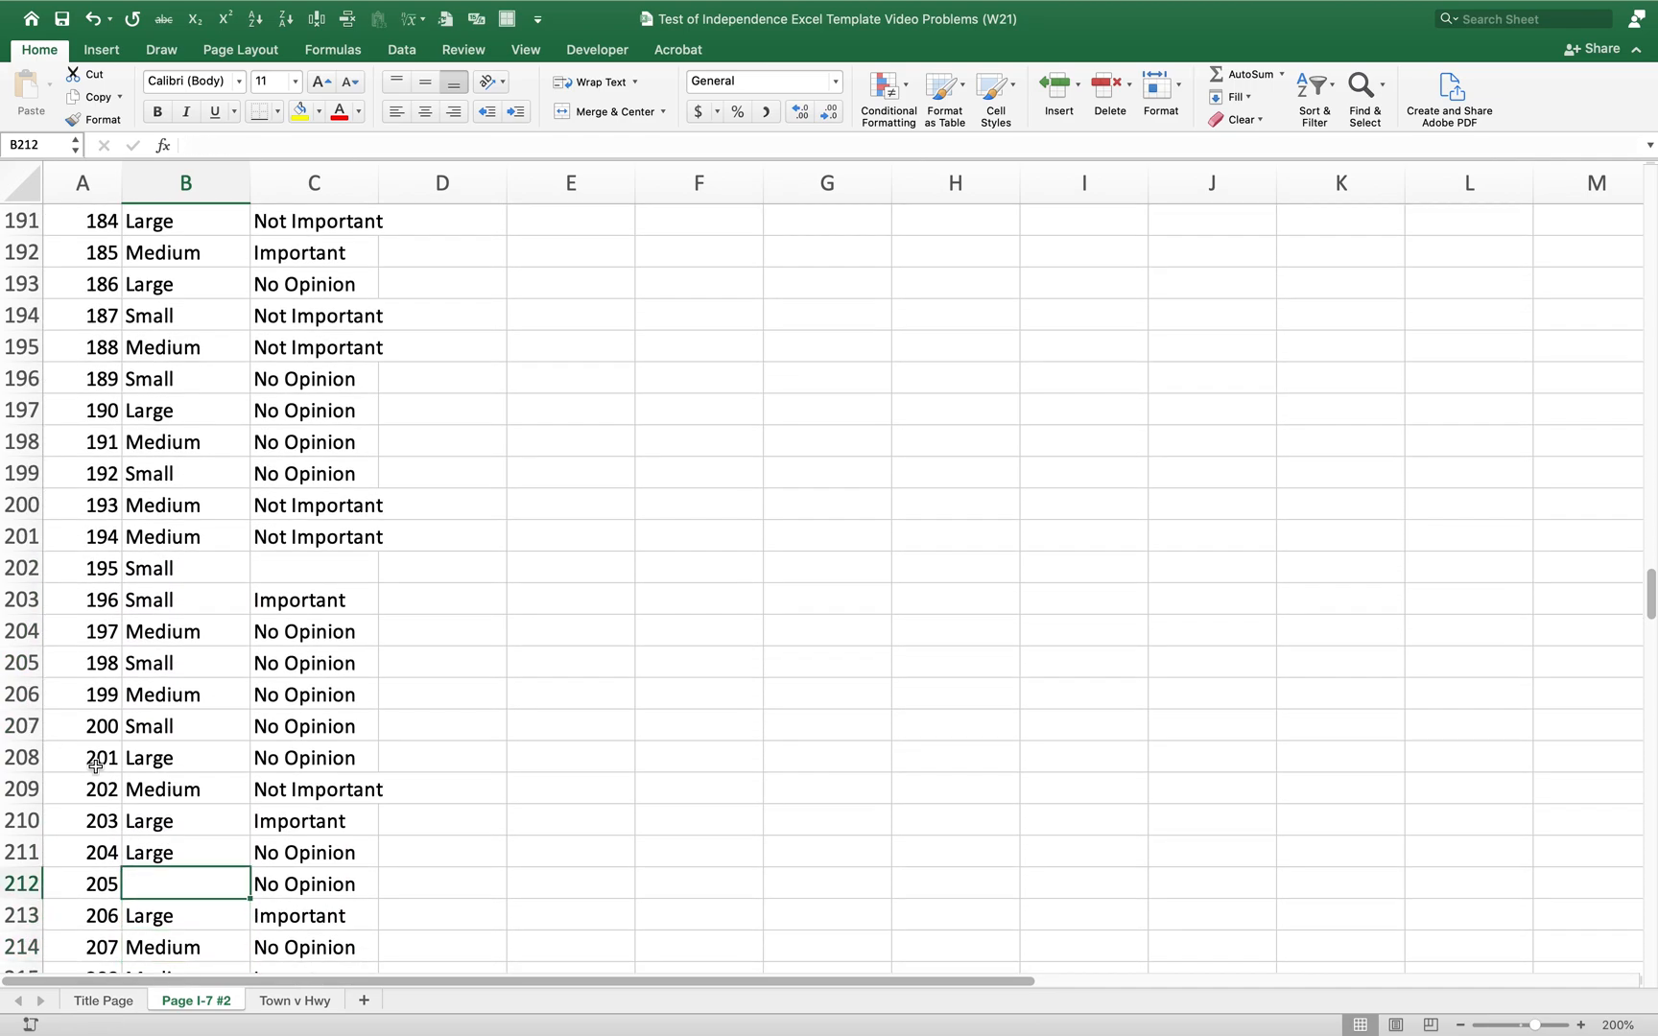
key("Down")
key("Down")
key("Down")
key("Down")
key("Down")
key("Up")
key("Up")
key("Up")
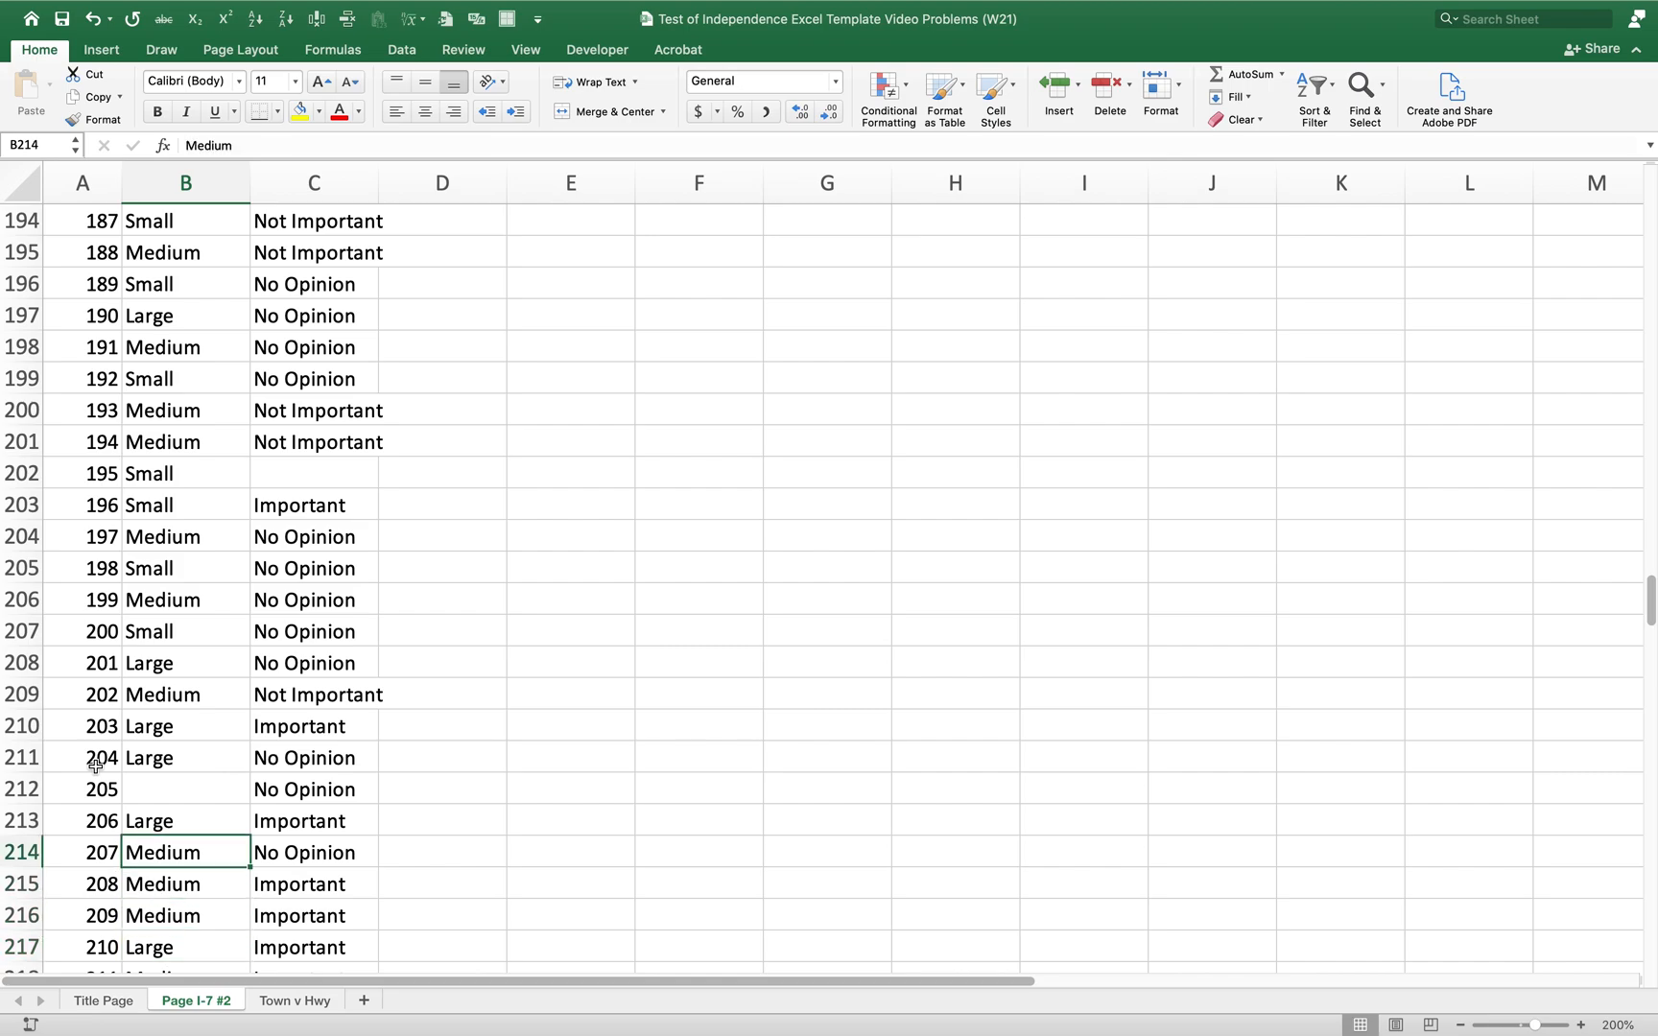
- Return to the first respondent's business size in cell B8
scroll(94, 765, "up", 20)
key("ctrl+Home")
key("Down")
key("Down")
key("Down")
key("Down")
key("Down")
key("Down")
key("Down")
key("Right")
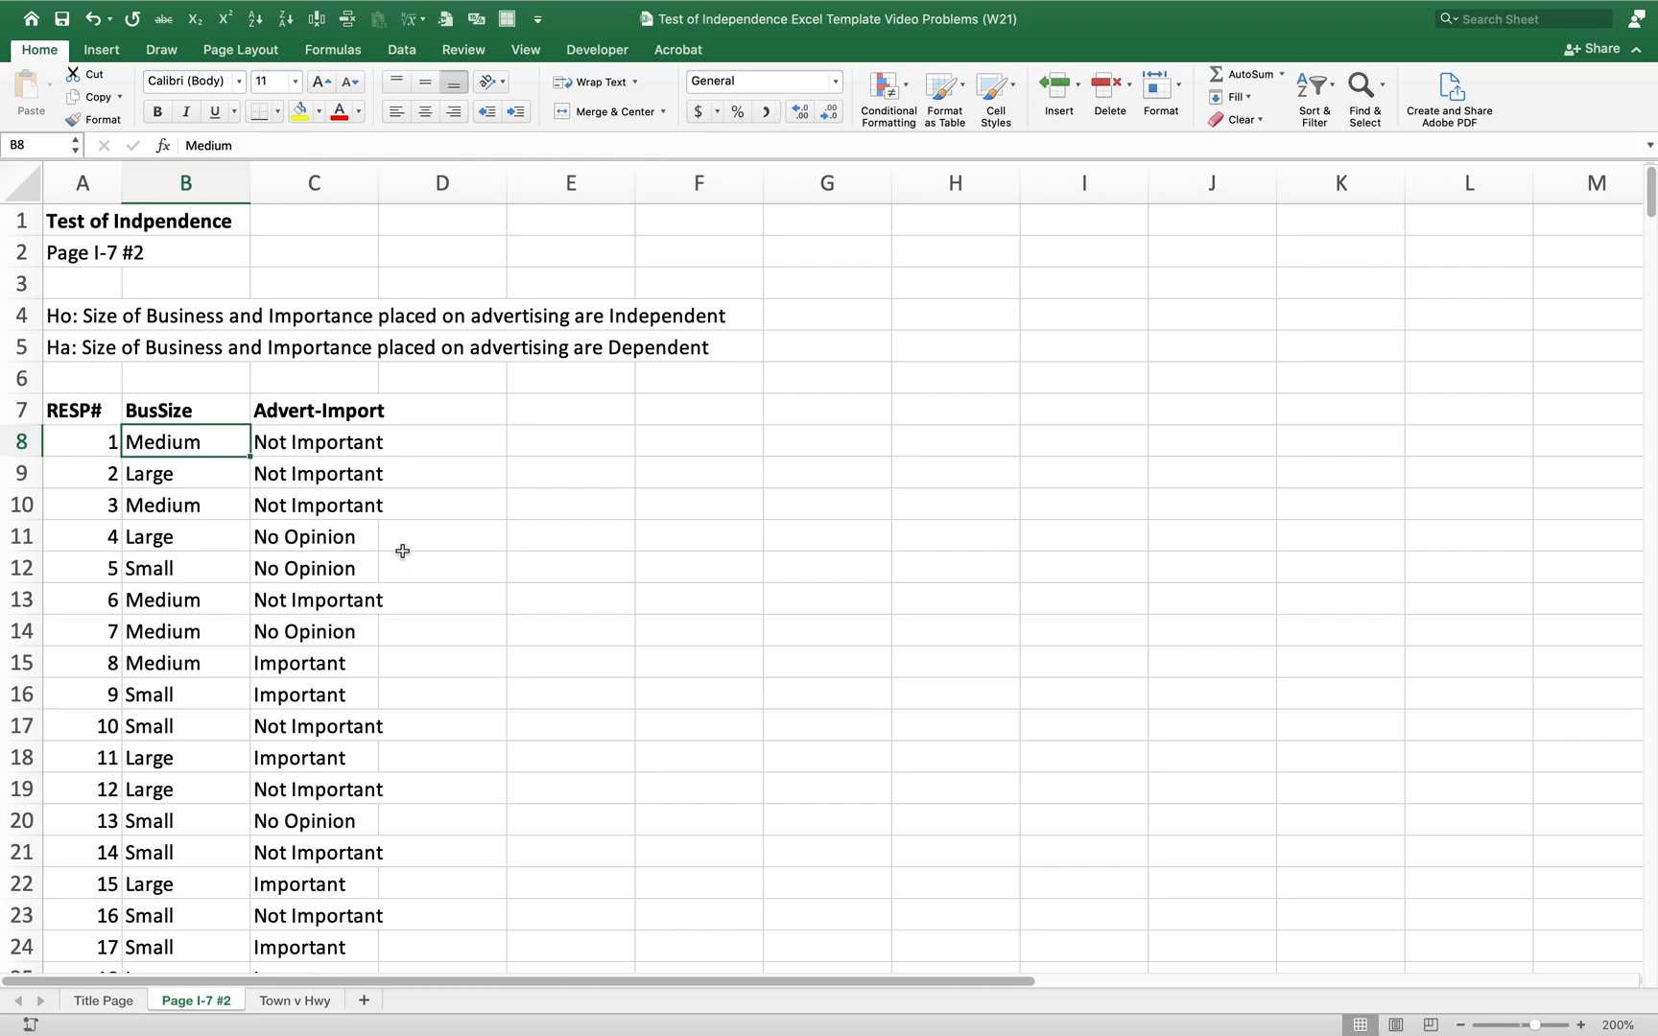
- Highlight the column headings in A7:C7 to review the layout of the data
left_click_drag(87, 419, 292, 422)
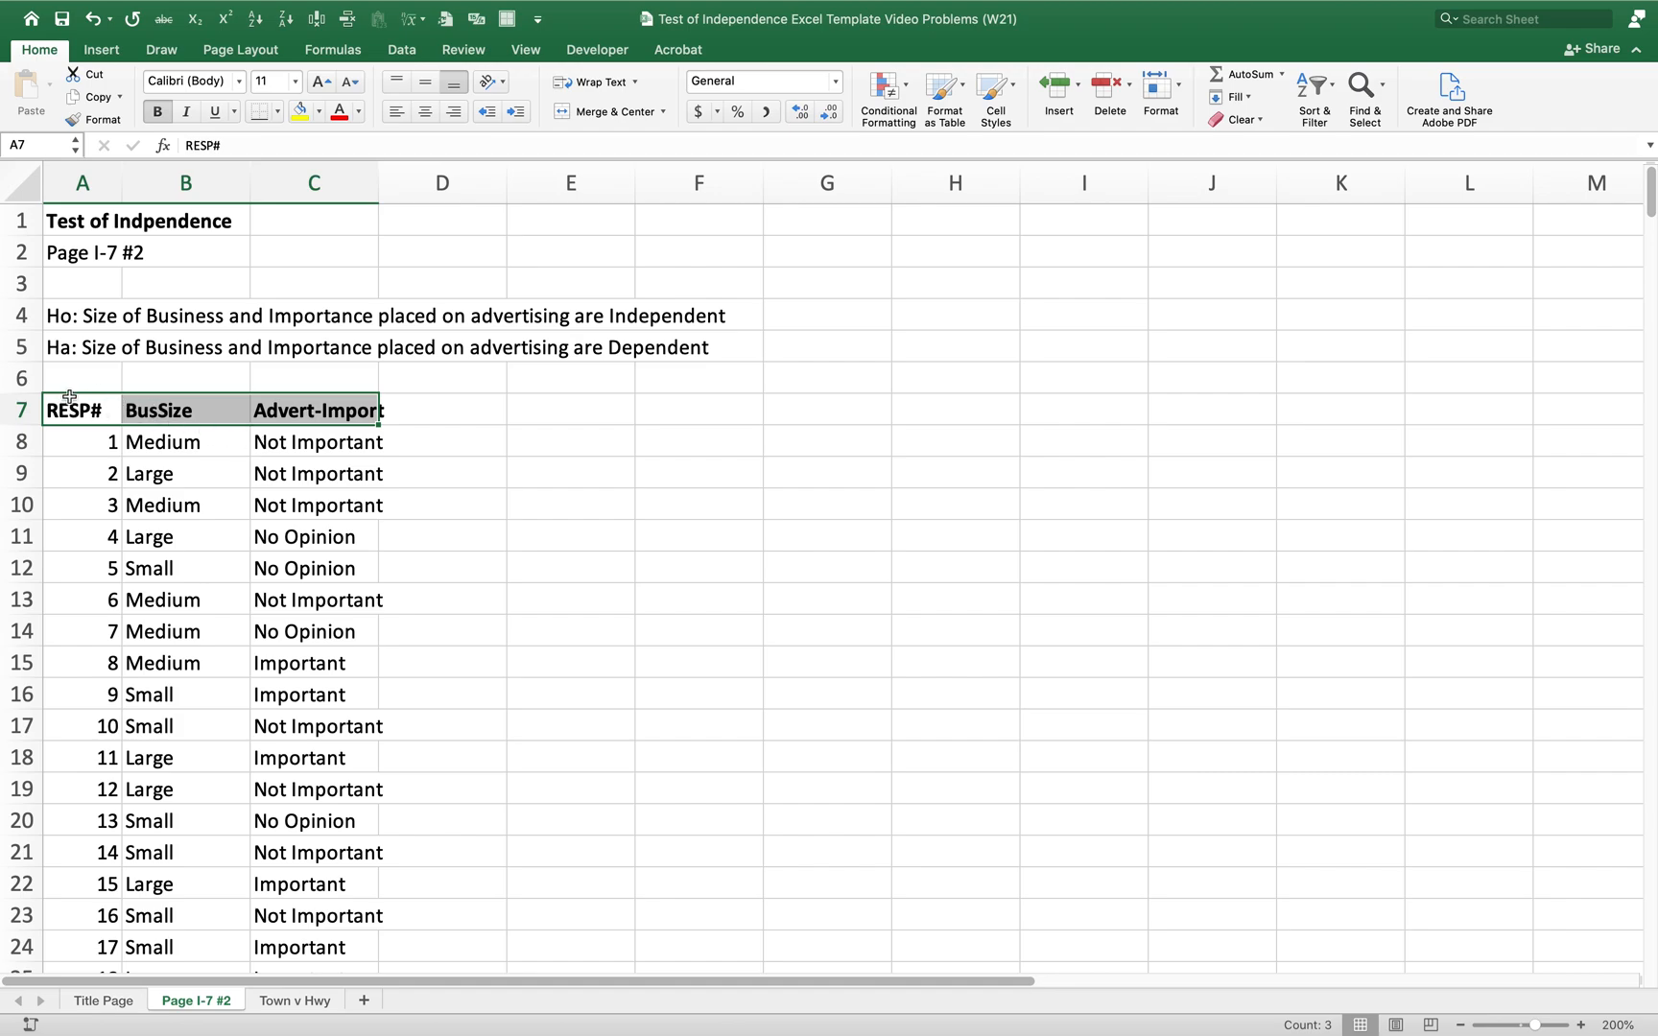
left_click_drag(77, 404, 284, 412)
left_click(98, 479)
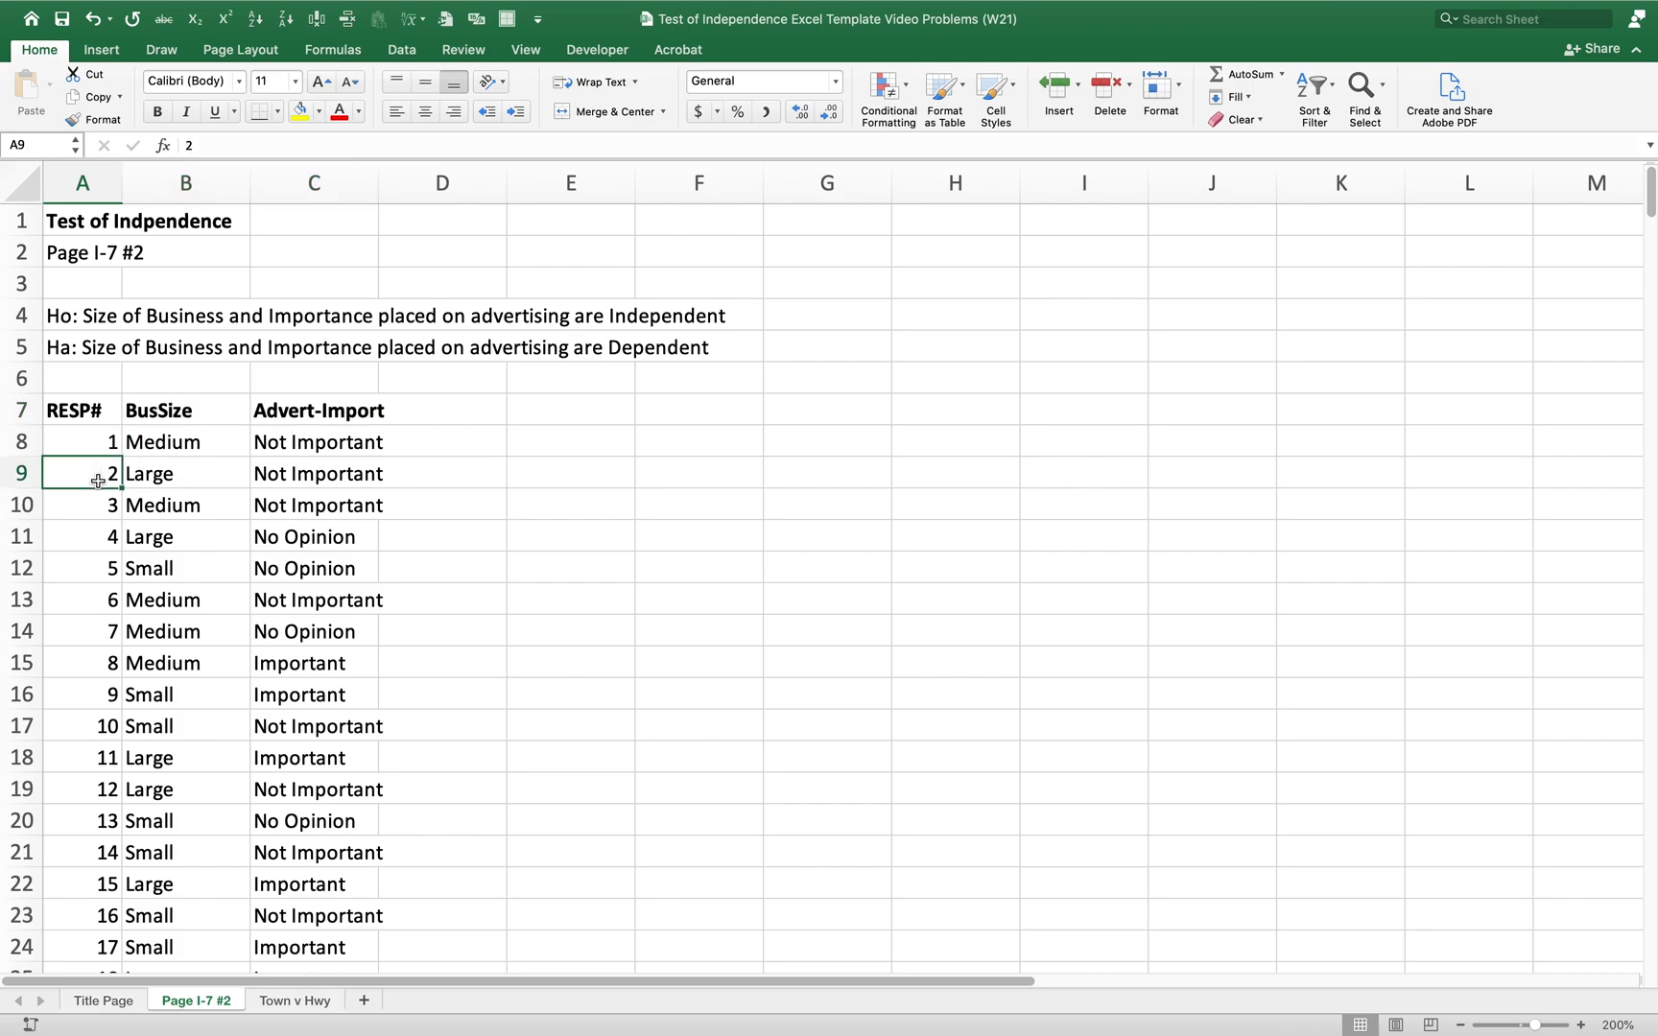
- Go to the last respondent in the RESP# column and the row just below it, cell A368
key("Up")
key("Up")
key("Down")
key("End")
key("Down")
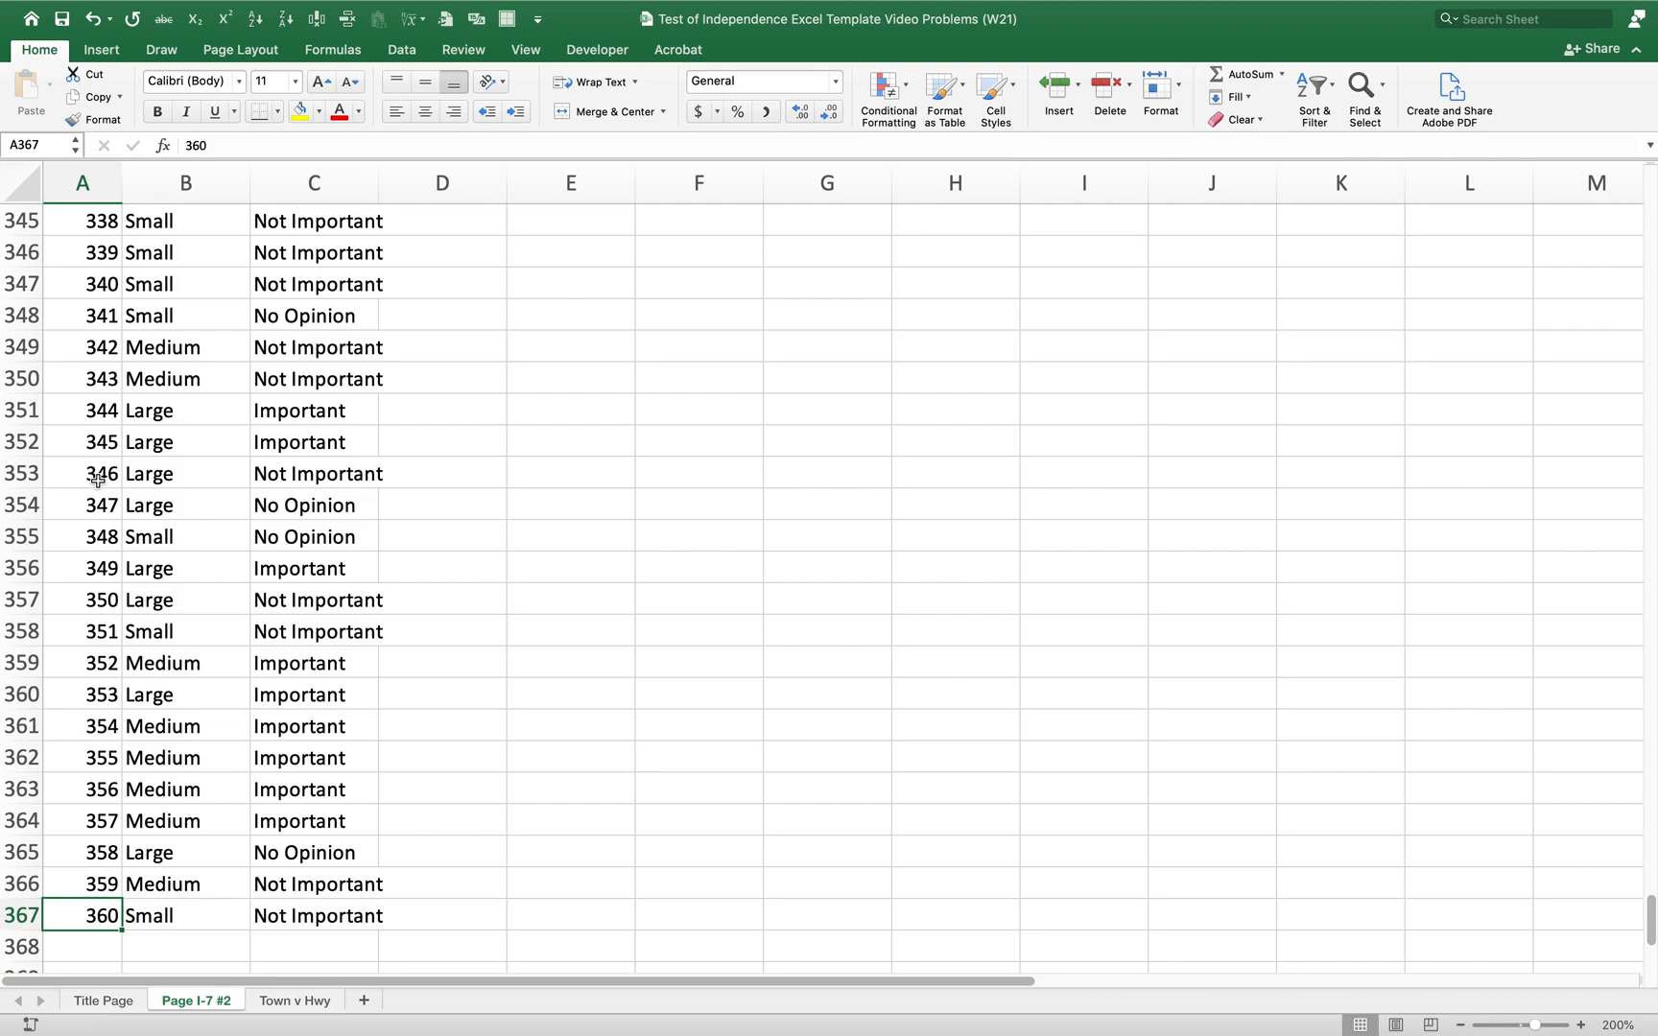
key("Down")
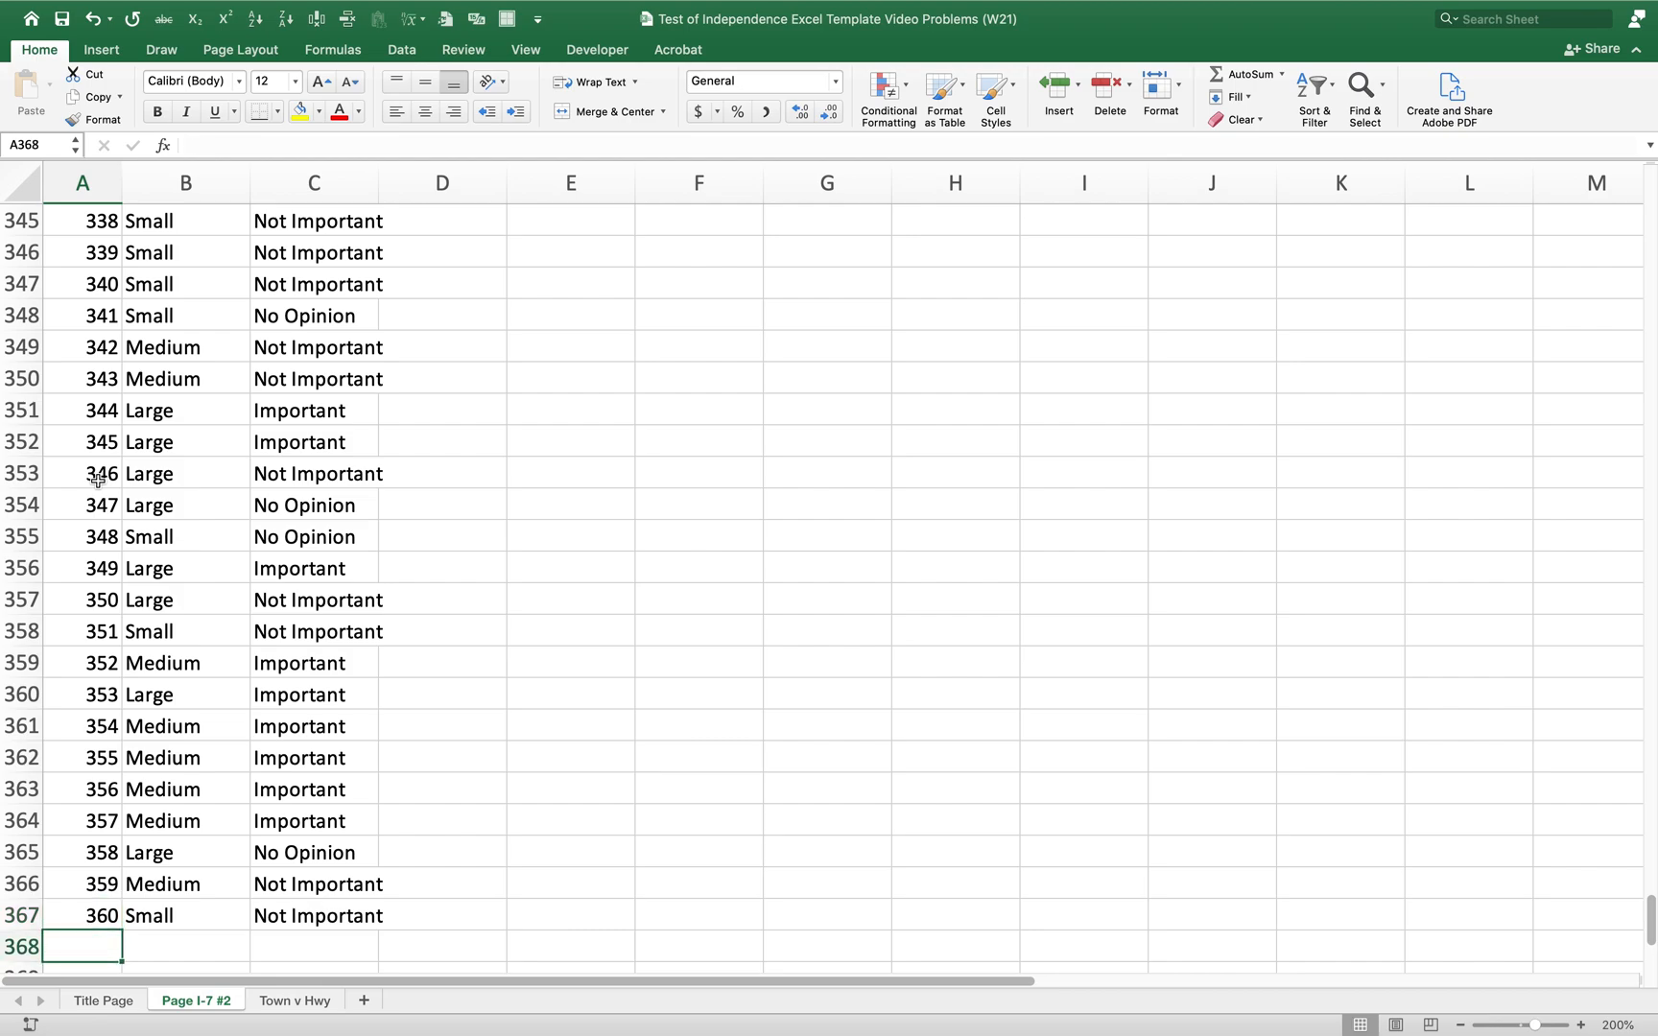
- Examine the blank row below the last respondent and the empty column D beside the end of the data
key("Right")
key("Right")
key("Right")
key("Left")
key("Left")
key("Left")
key("Right")
key("Right")
key("Right")
key("Up")
key("Up")
key("Up")
key("Up")
key("Up")
key("Up")
key("Up")
key("Up")
key("Up")
key("Up")
key("Up")
key("Up")
key("Up")
key("Up")
key("Up")
key("Up")
key("Up")
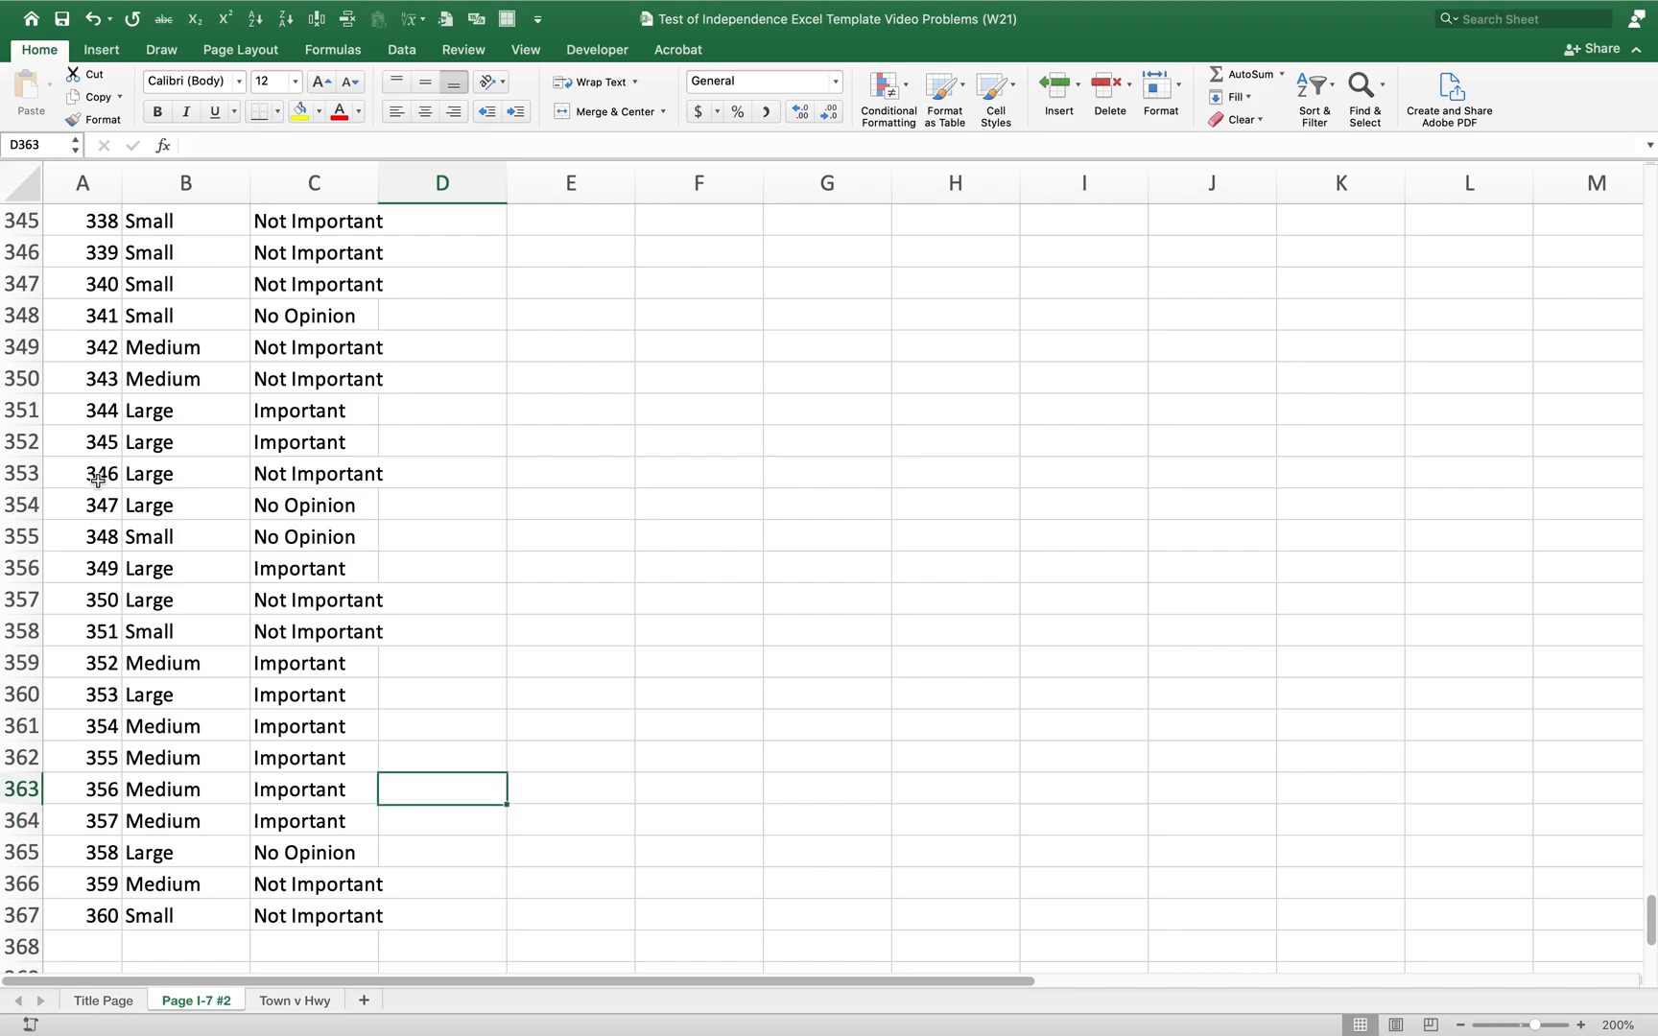
key("Up")
- Return to the top of the sheet and check the blank row 6 above the column headings, from A6 to C6
key("ctrl+Up")
key("Down")
key("Down")
key("Down")
key("Down")
key("Down")
key("Left")
key("Left")
key("Left")
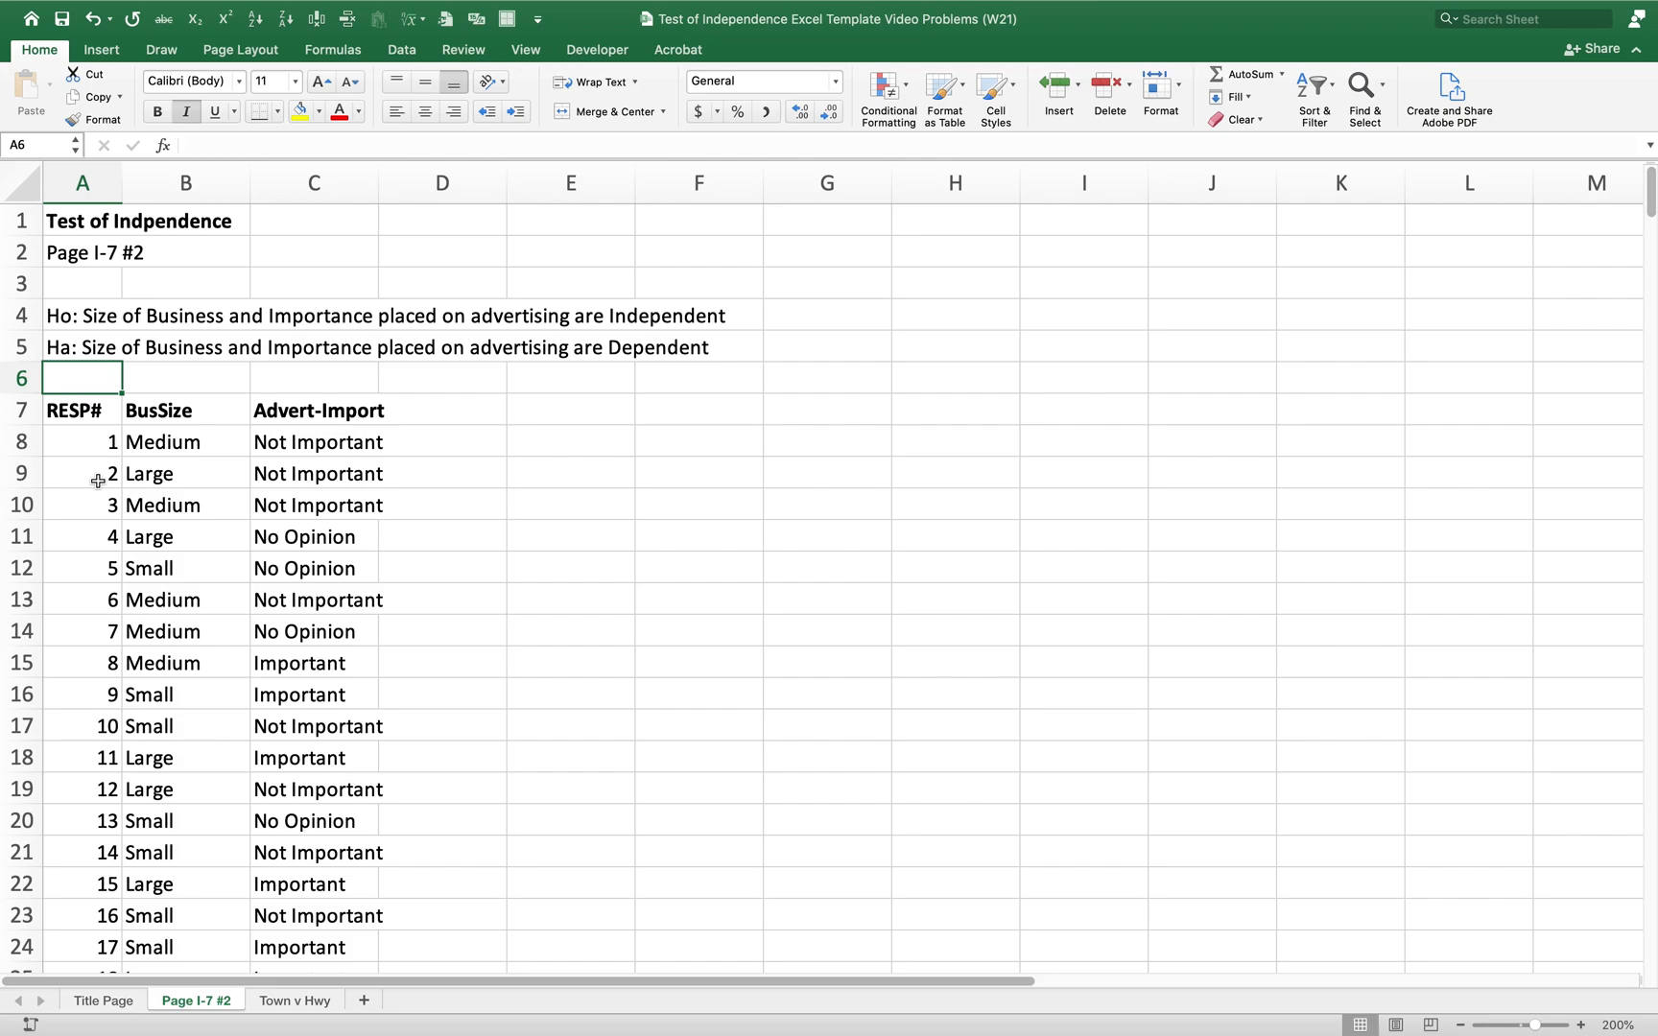
key("Right")
key("Right")
key("Right")
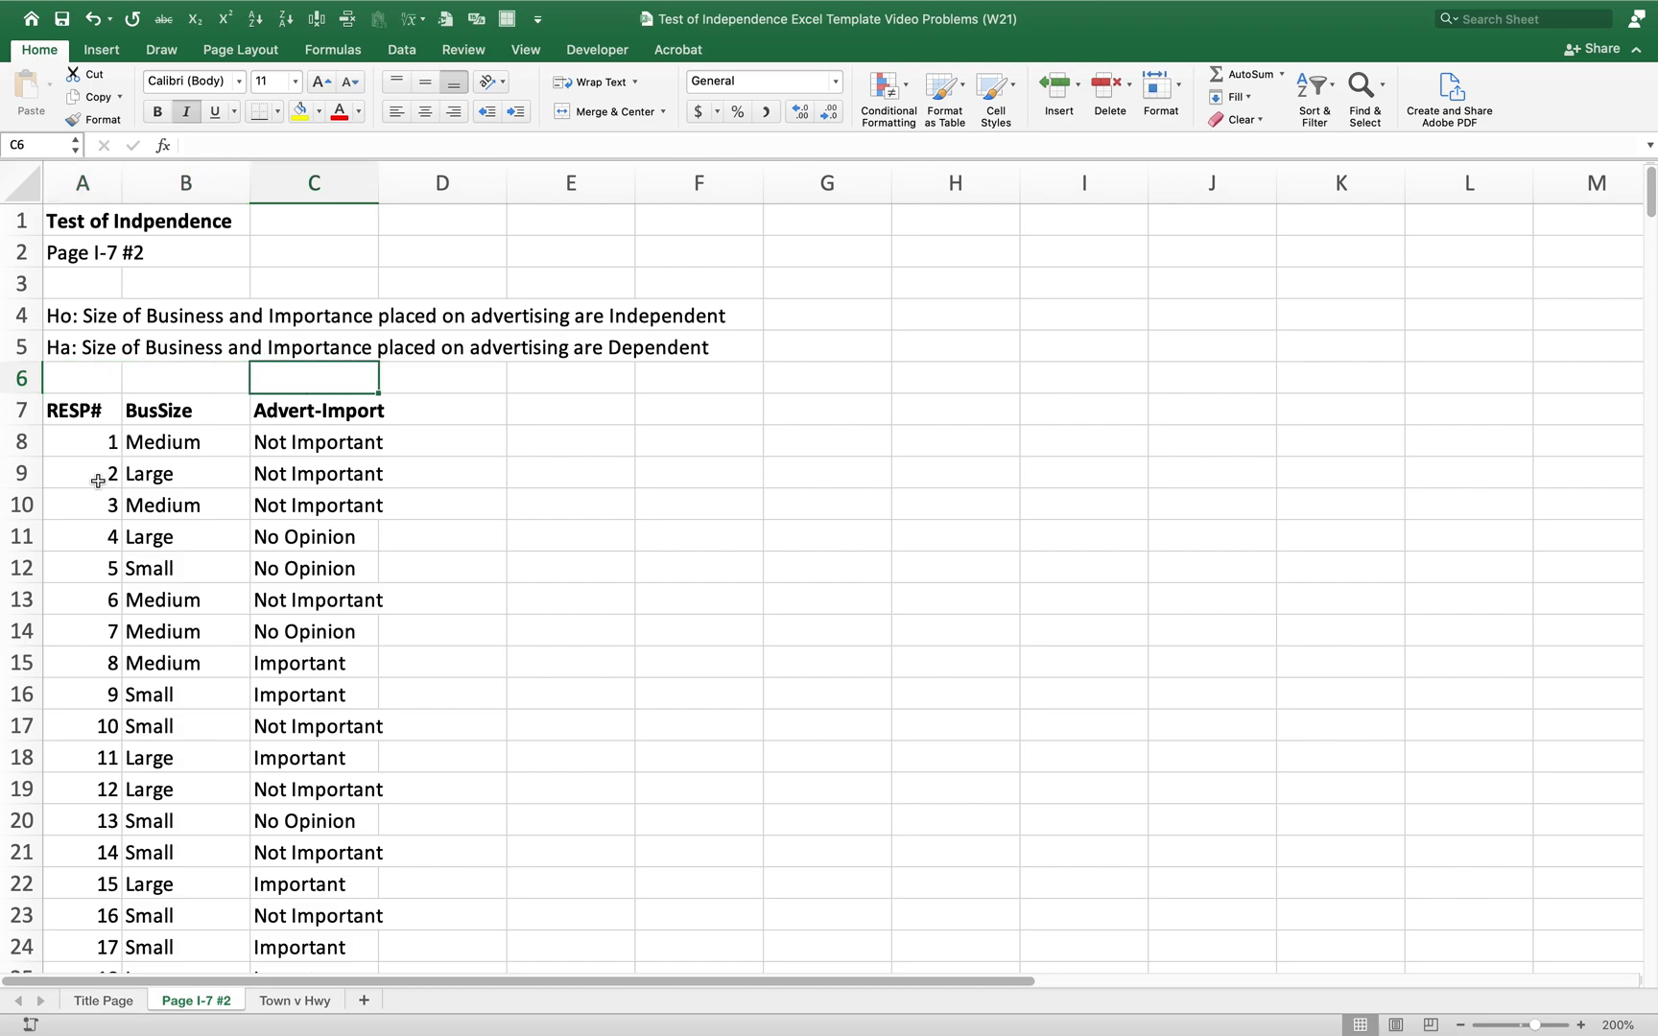
key("Left")
key("Left")
key("Left")
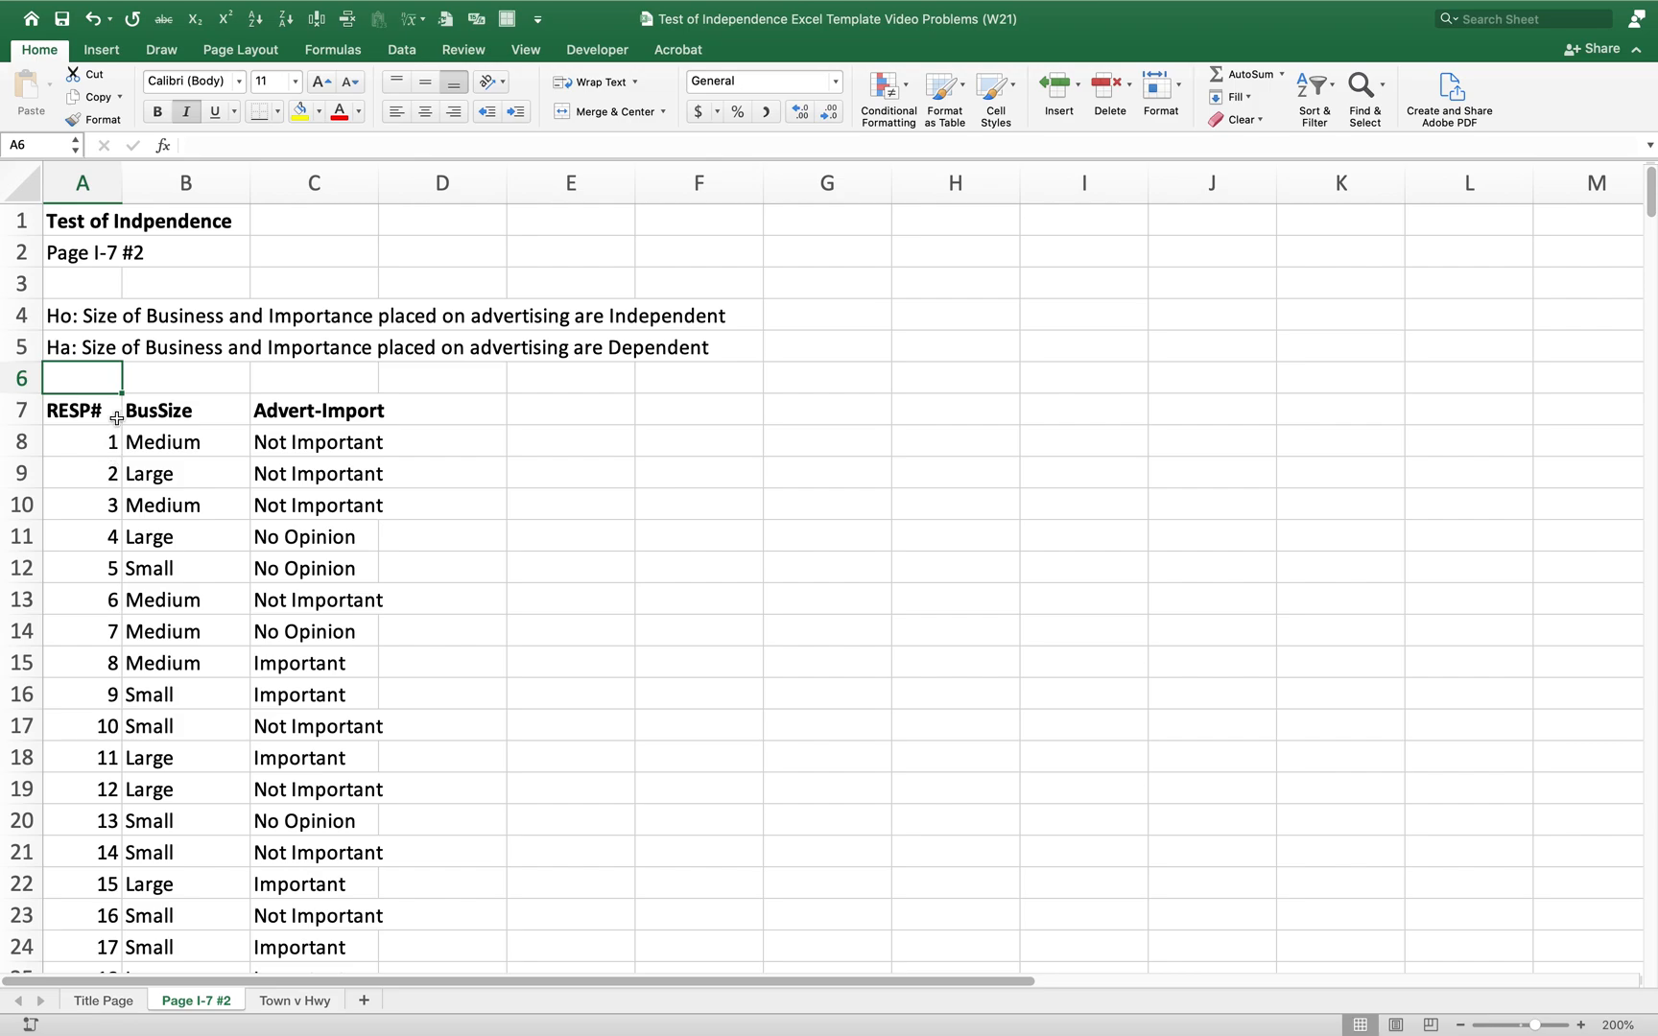
- Create a PivotTable from the survey data range A7:C367, placed on the existing worksheet at cell E7
left_click(171, 508)
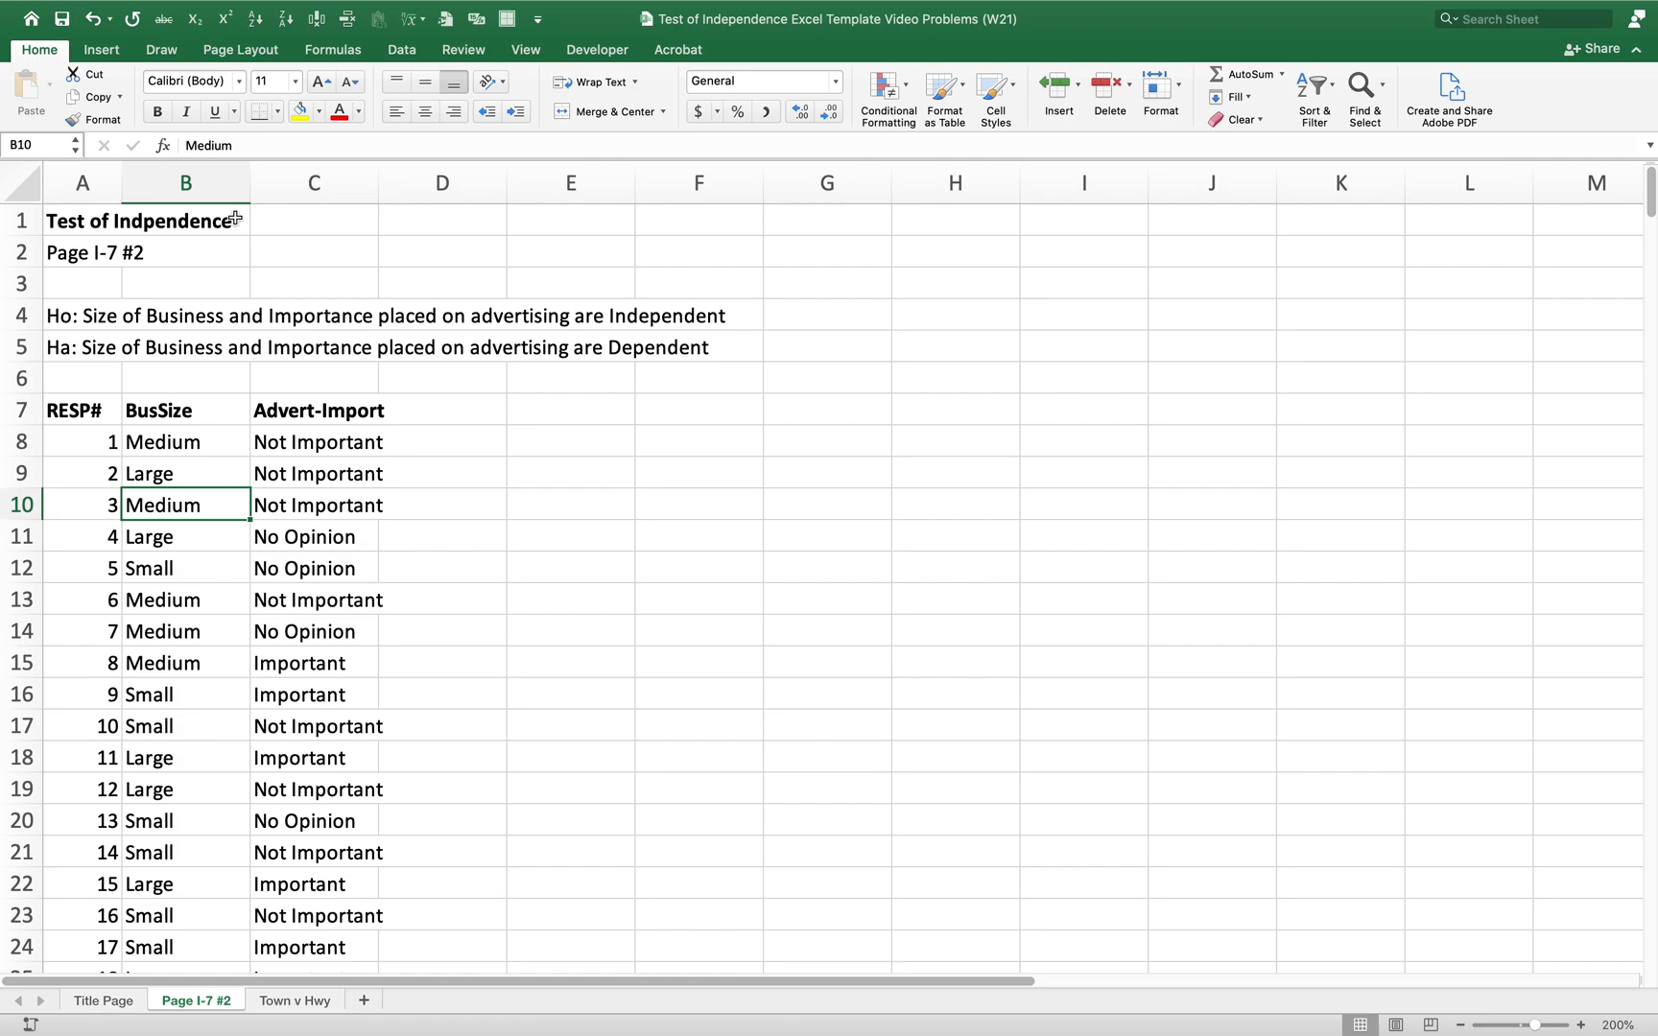
left_click(106, 60)
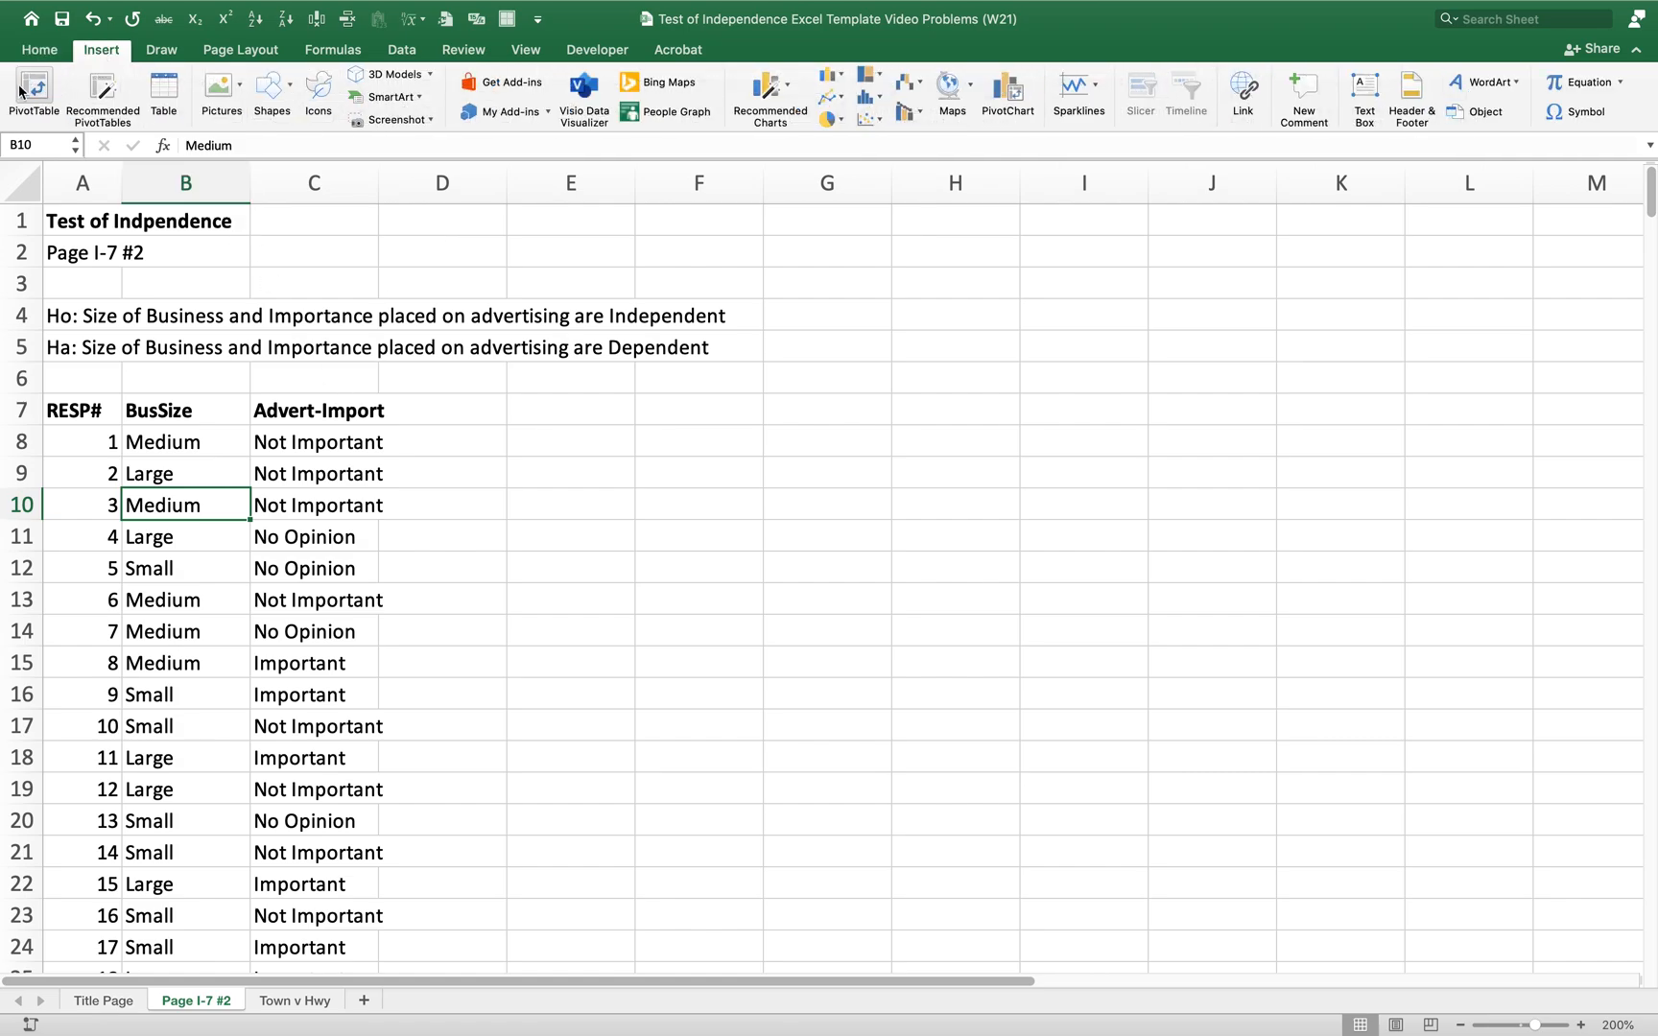
left_click(38, 90)
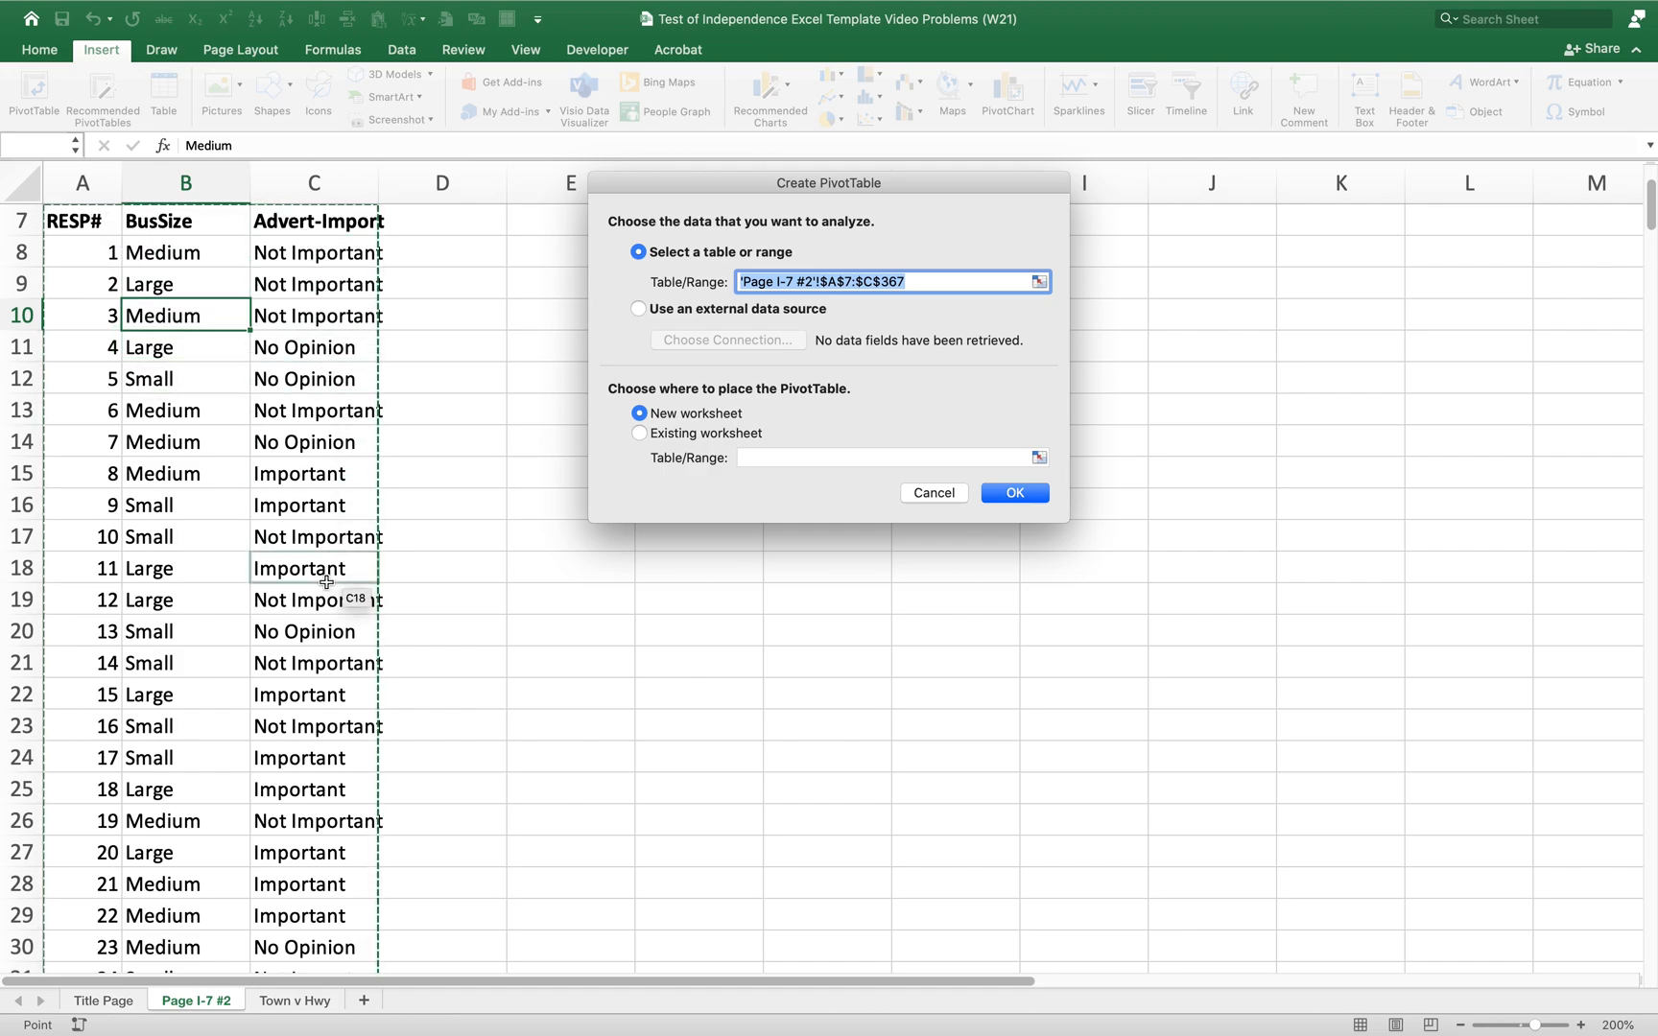
left_click(641, 433)
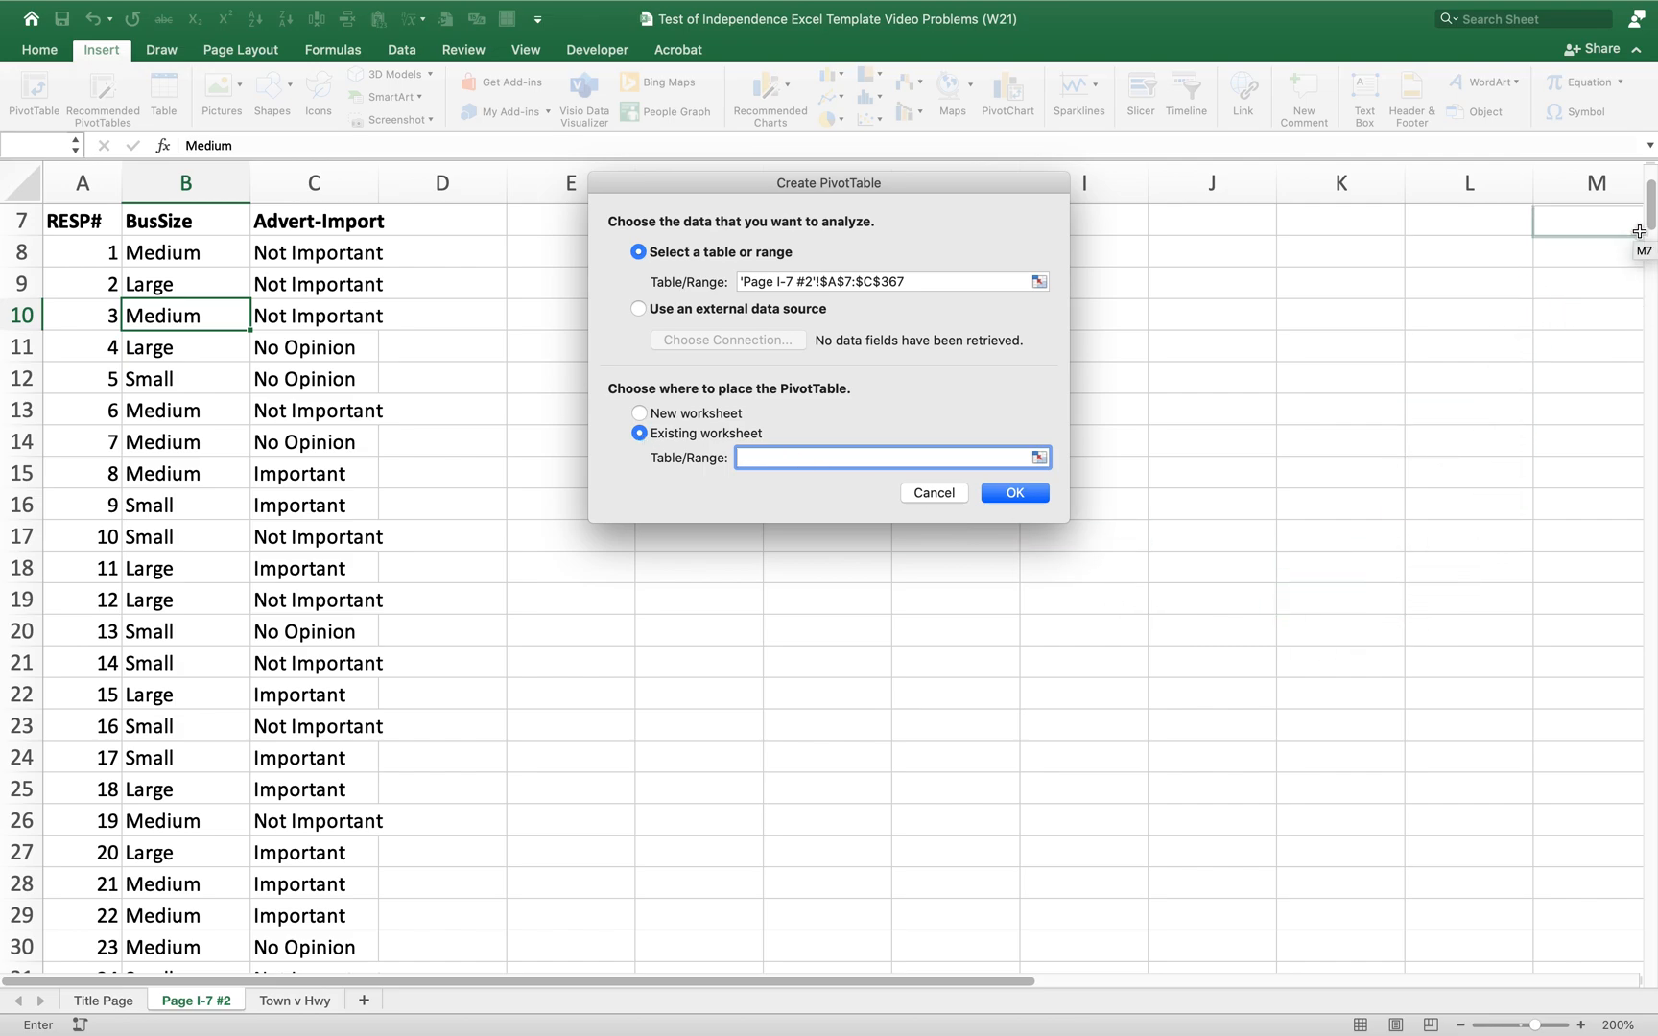
scroll(1650, 207, "up", 3)
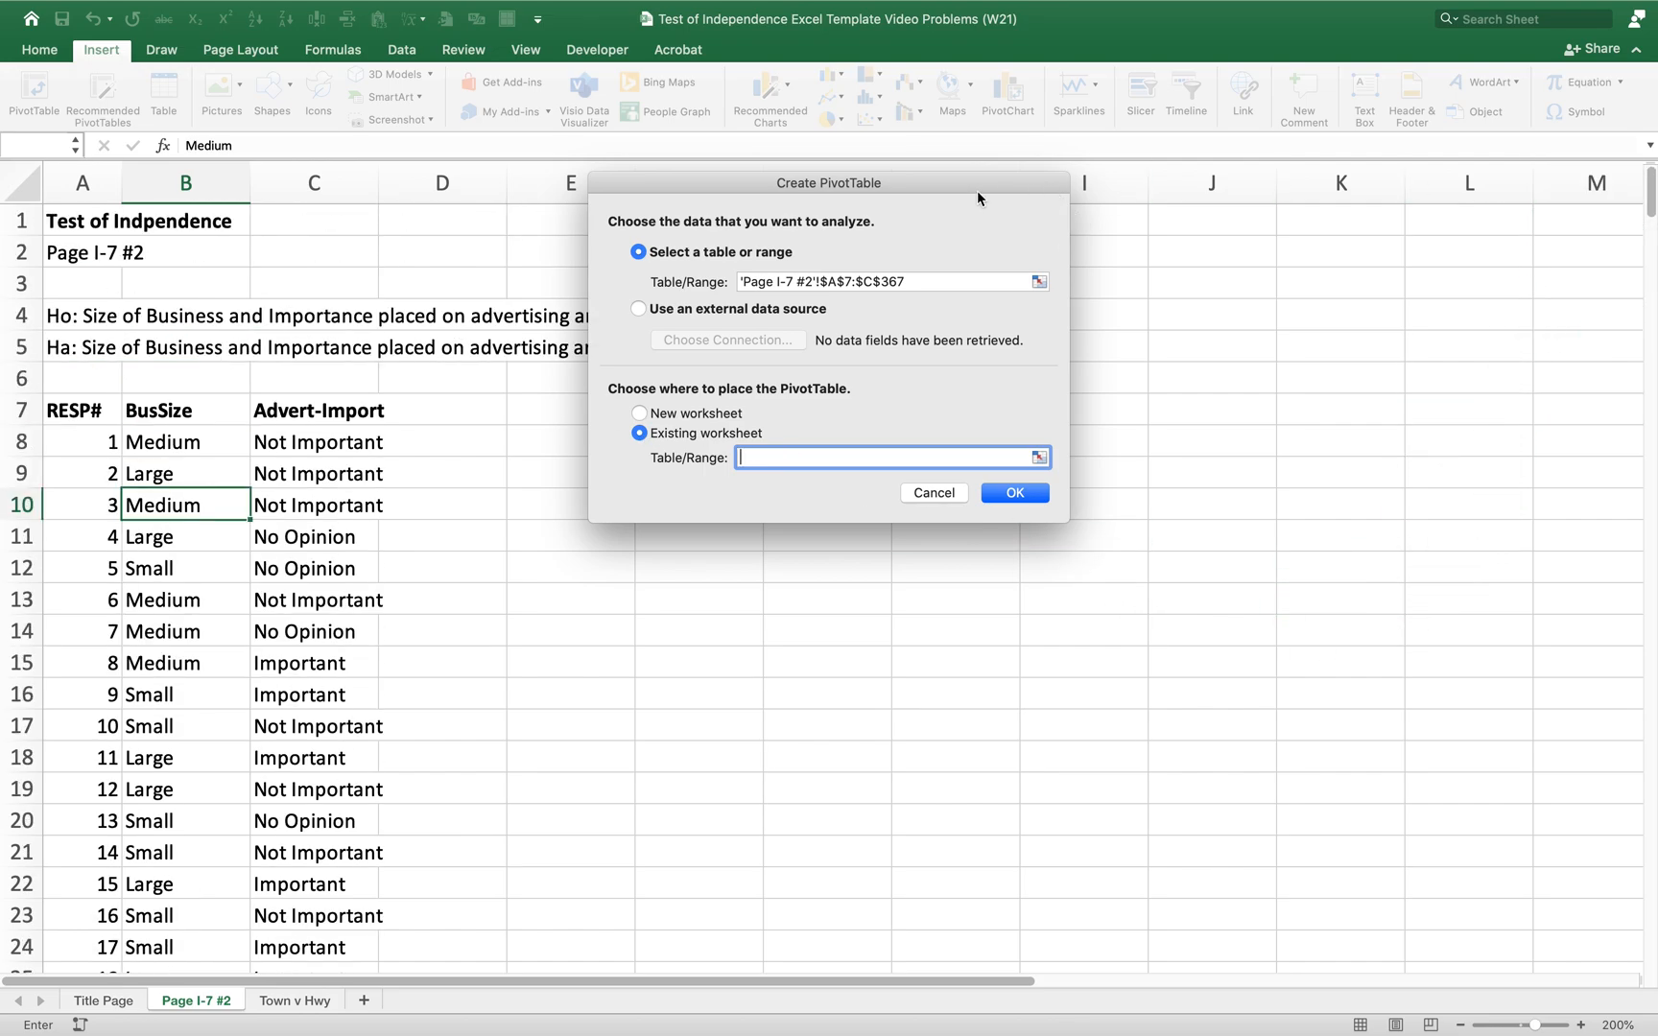
left_click_drag(972, 185, 1161, 220)
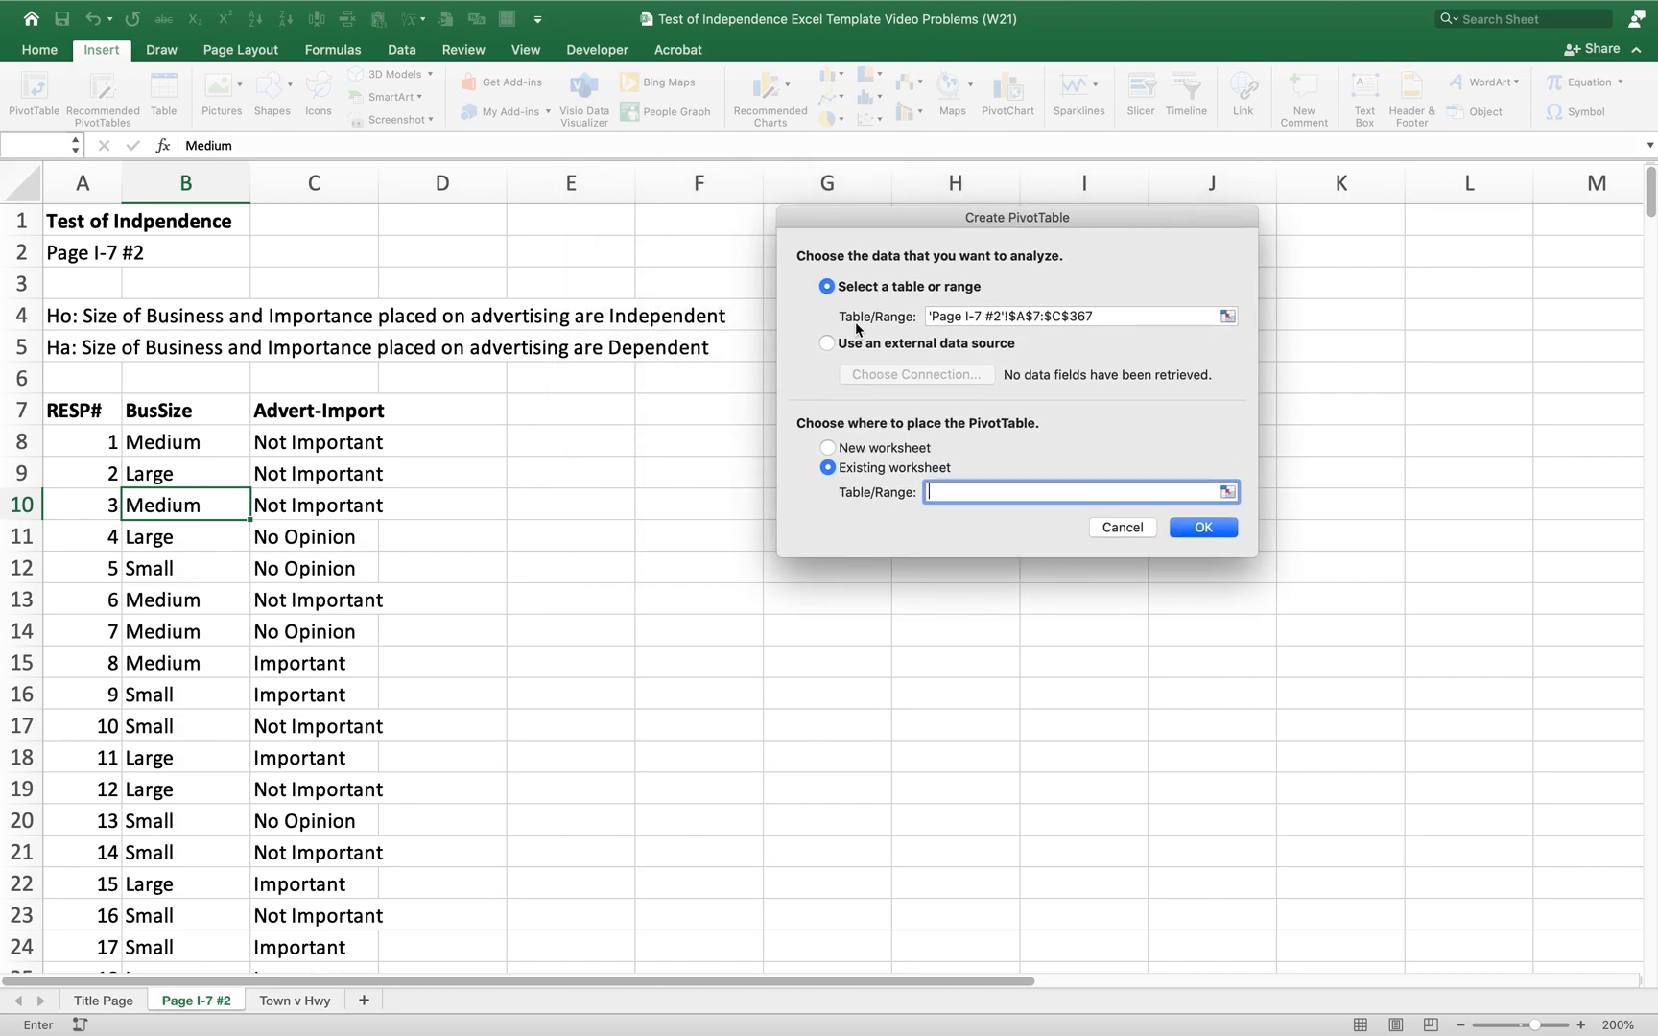
left_click(538, 400)
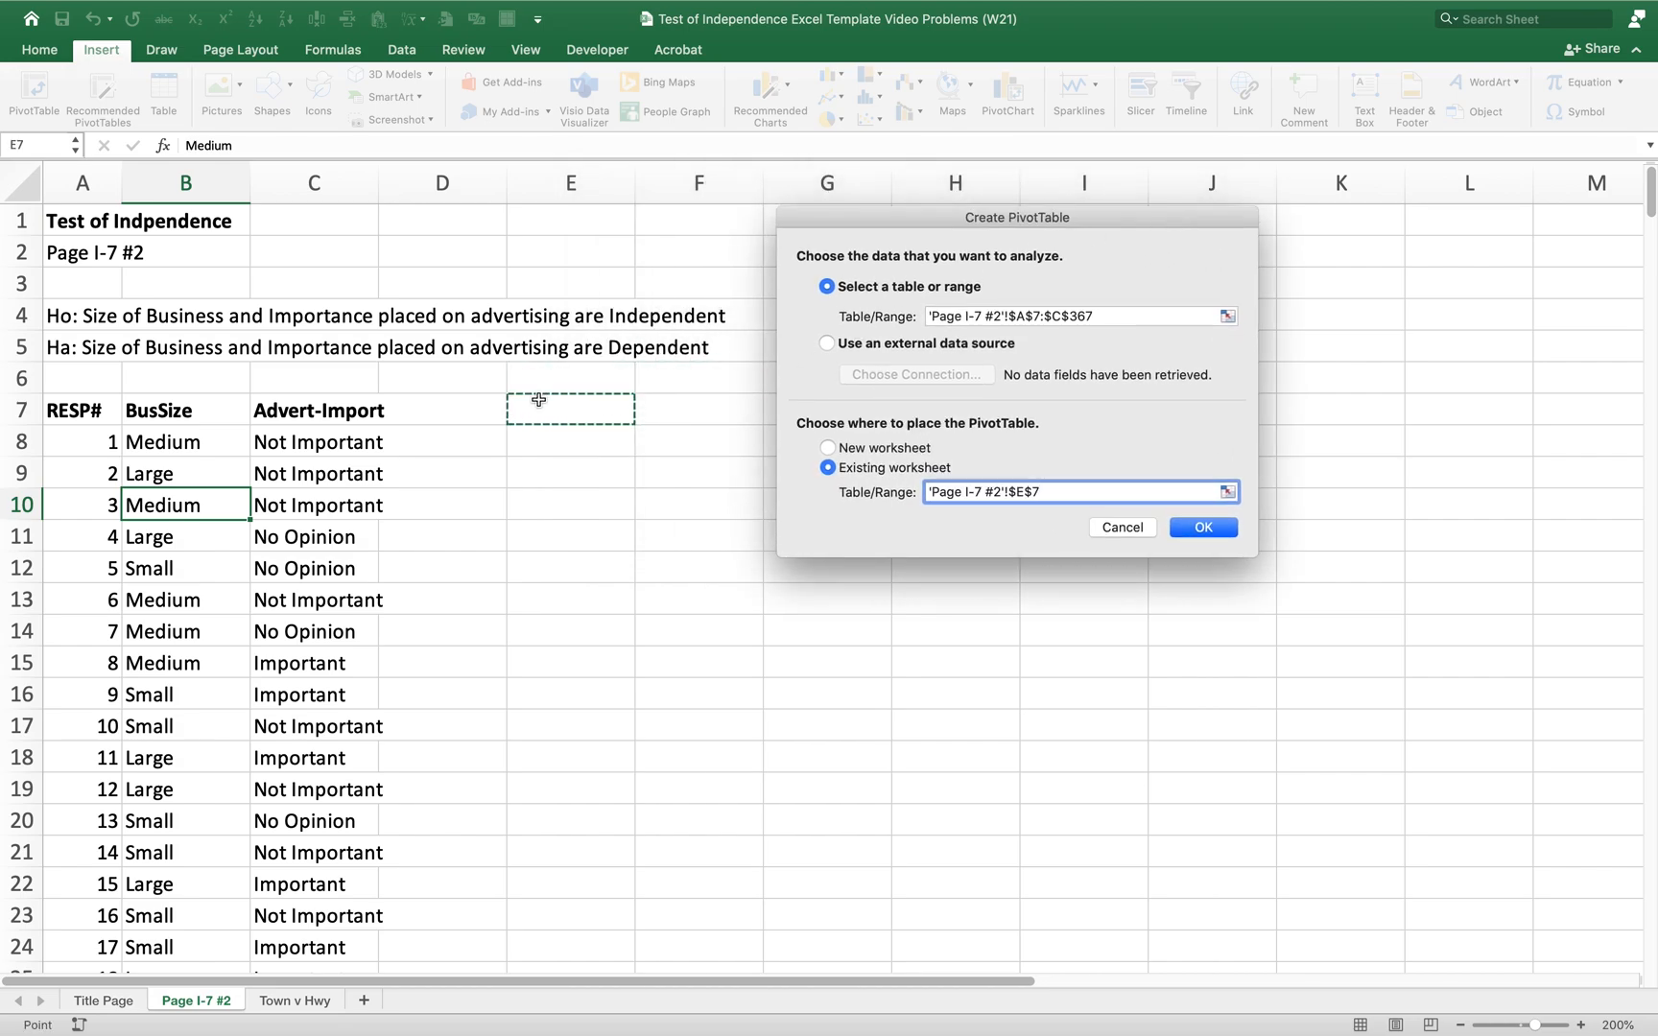
left_click(1203, 528)
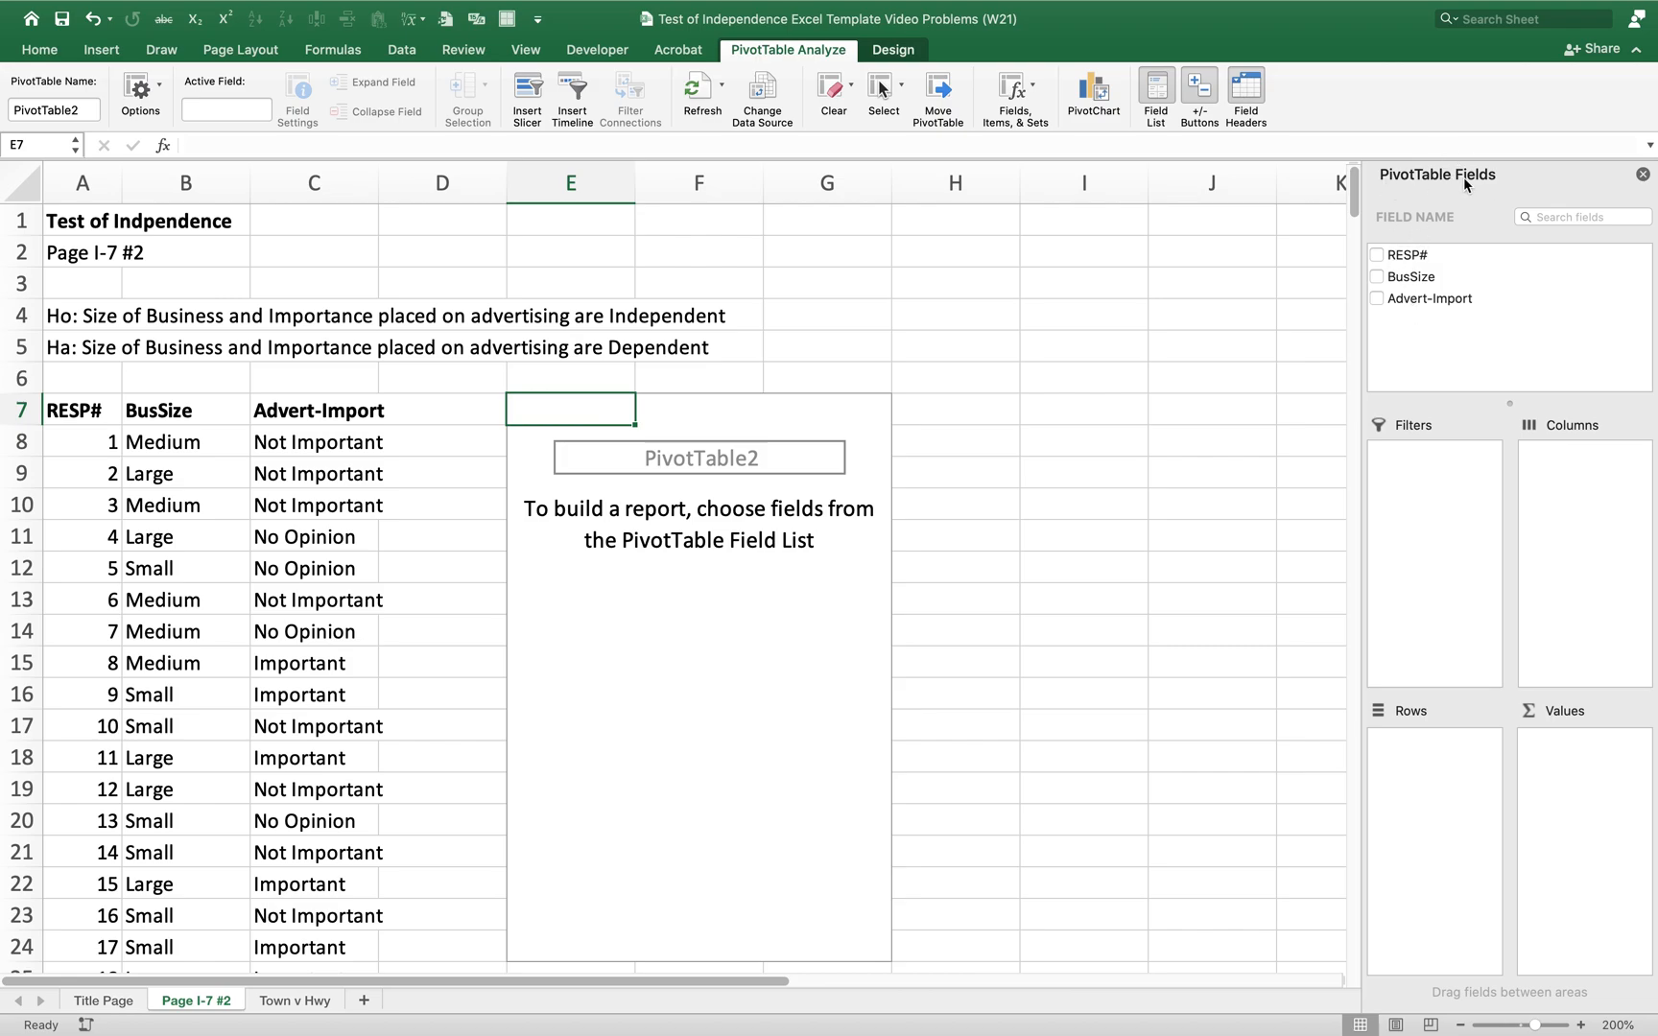
- Add RESP# to the PivotTable values and summarize it by Count
left_click(1378, 256)
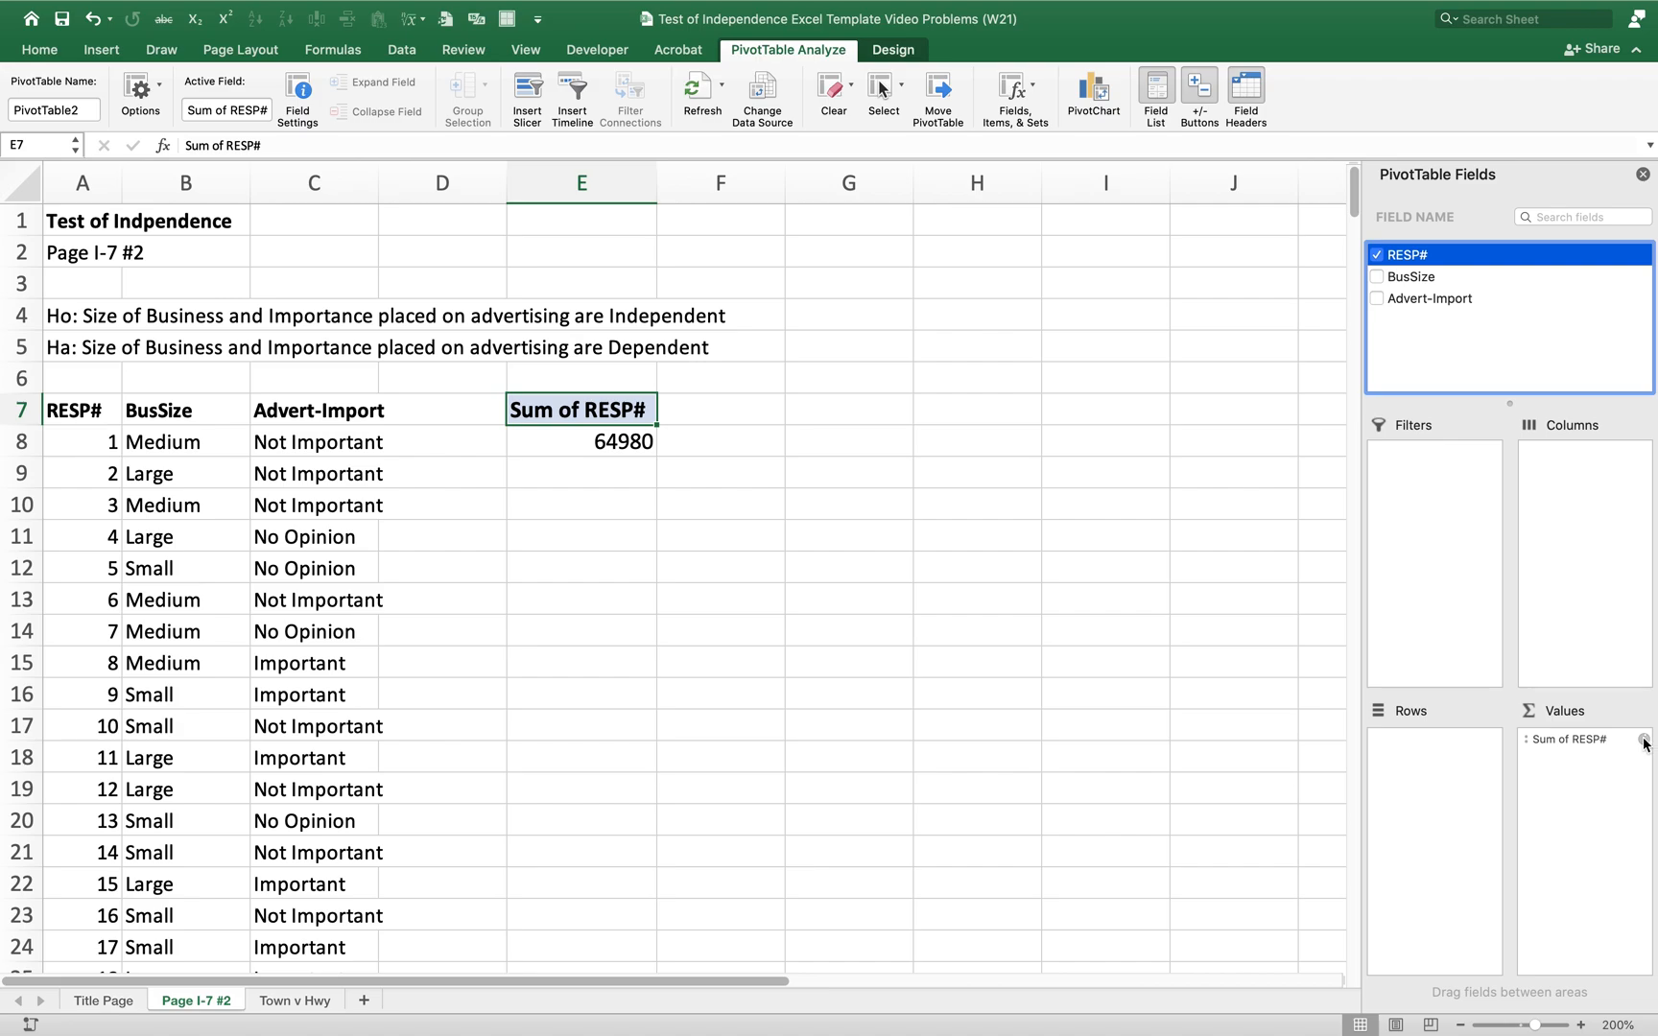
left_click(1593, 739)
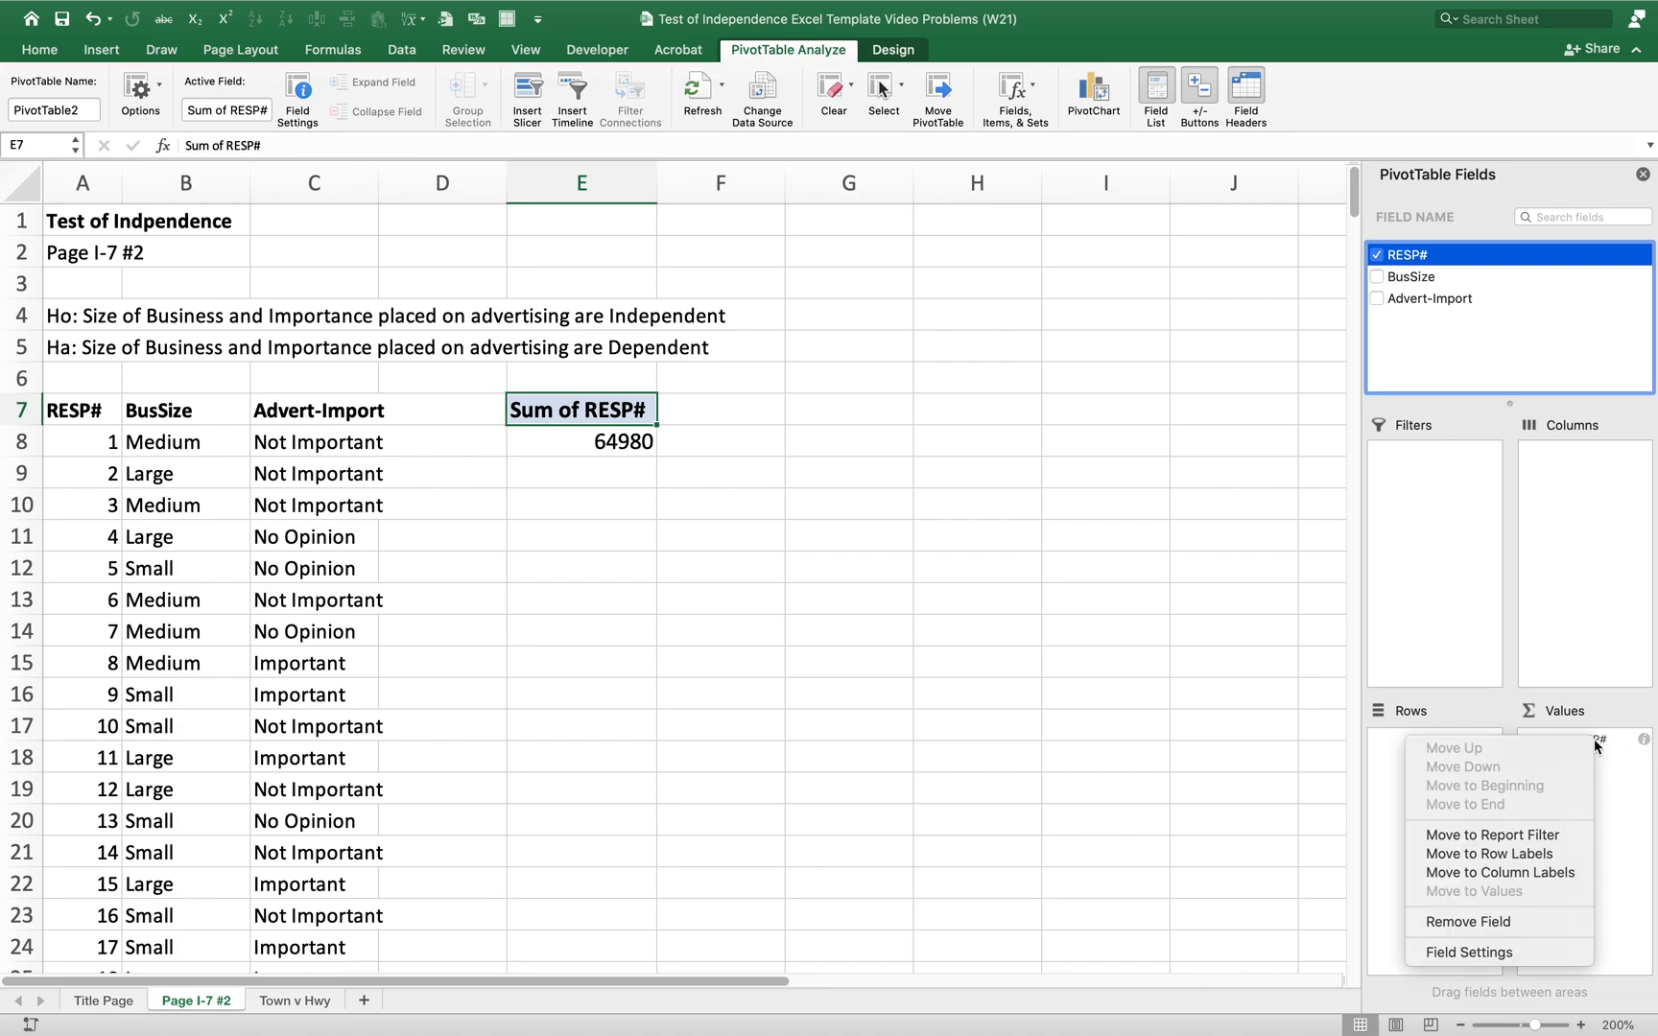
left_click(1483, 953)
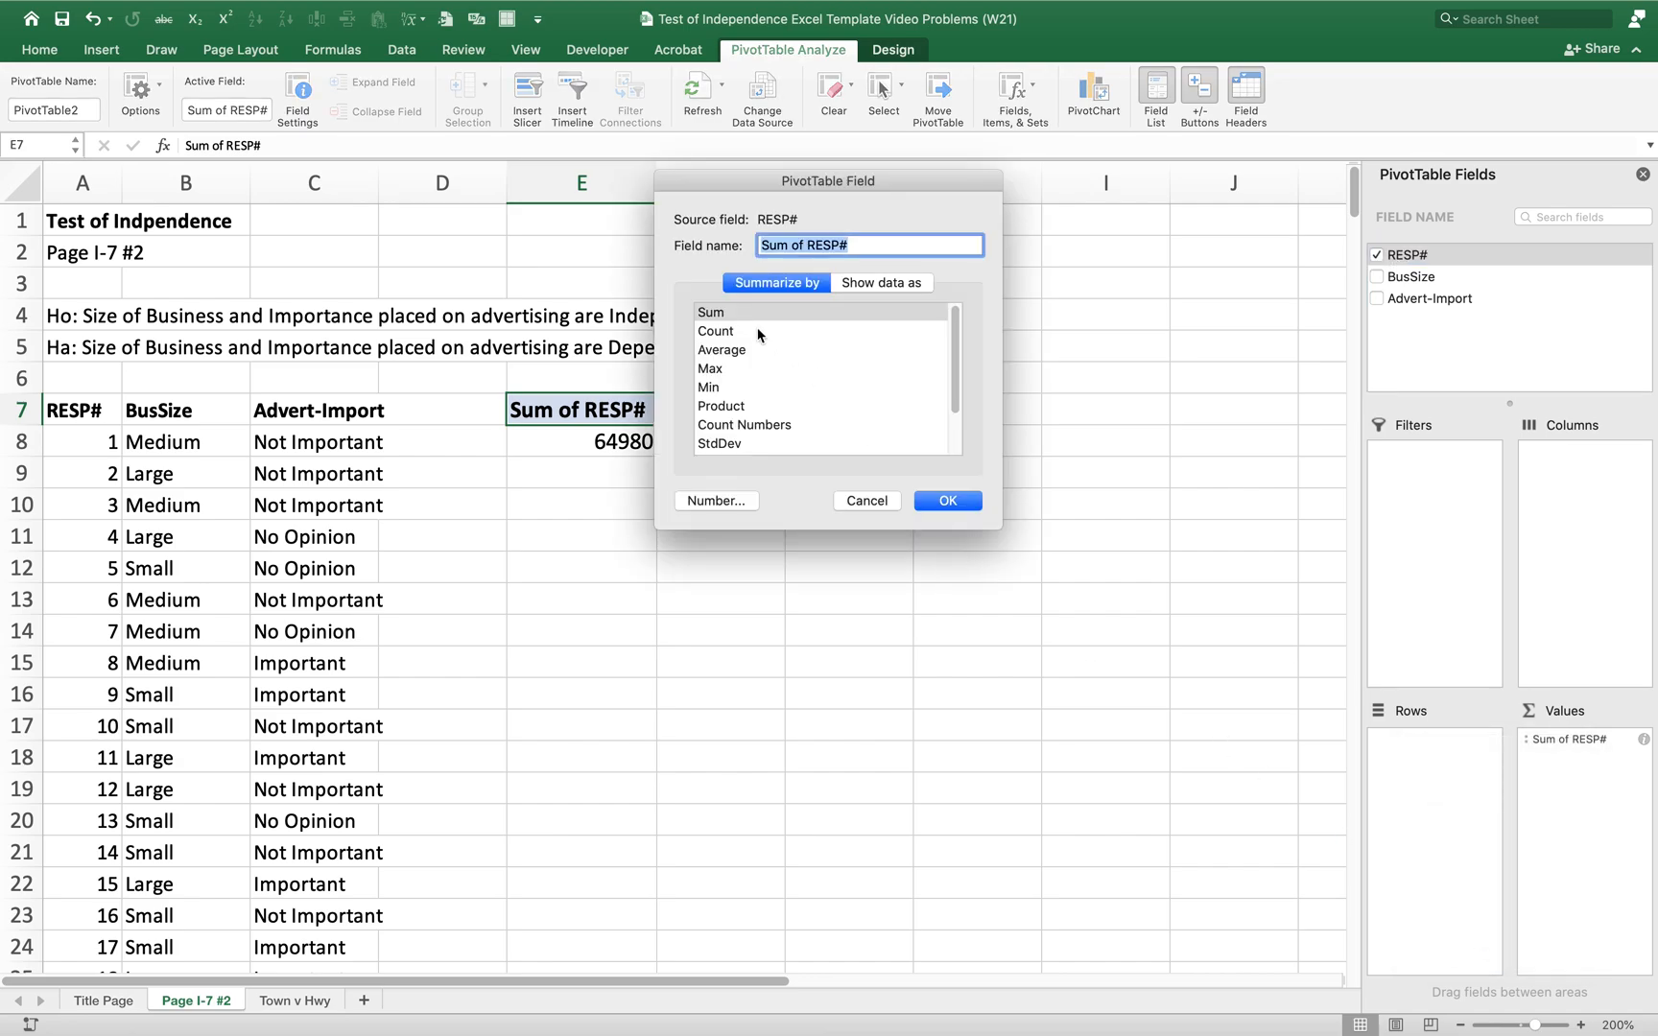
left_click(733, 331)
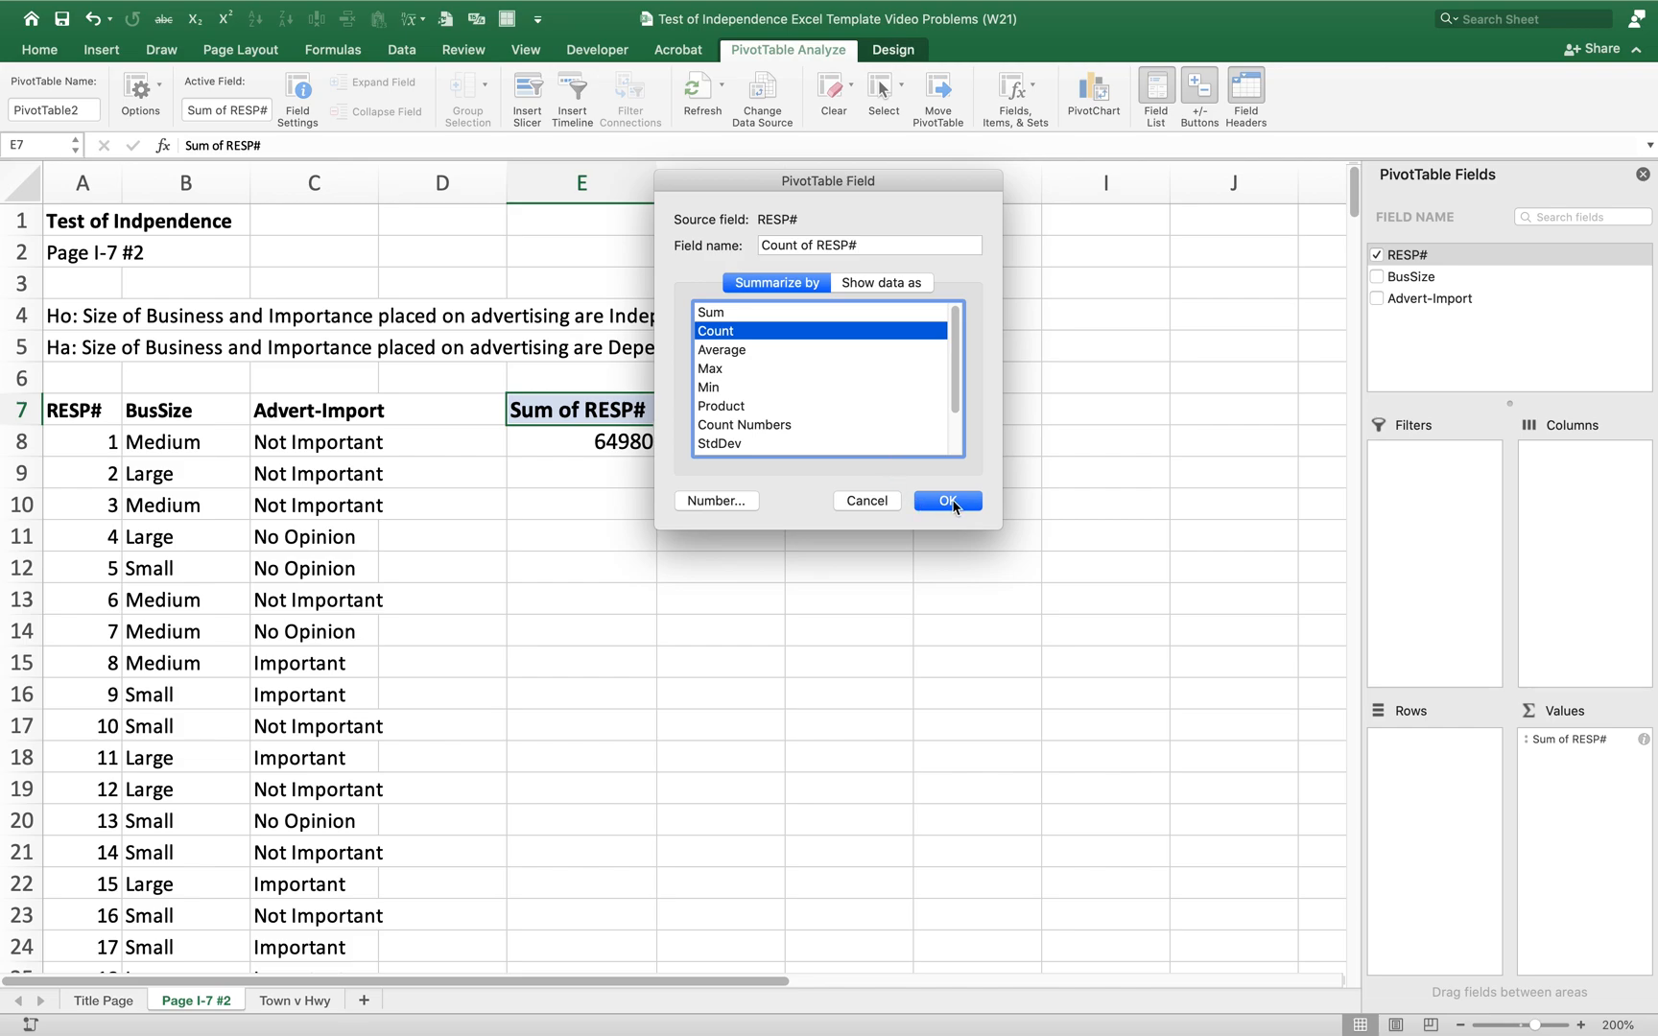
left_click(950, 500)
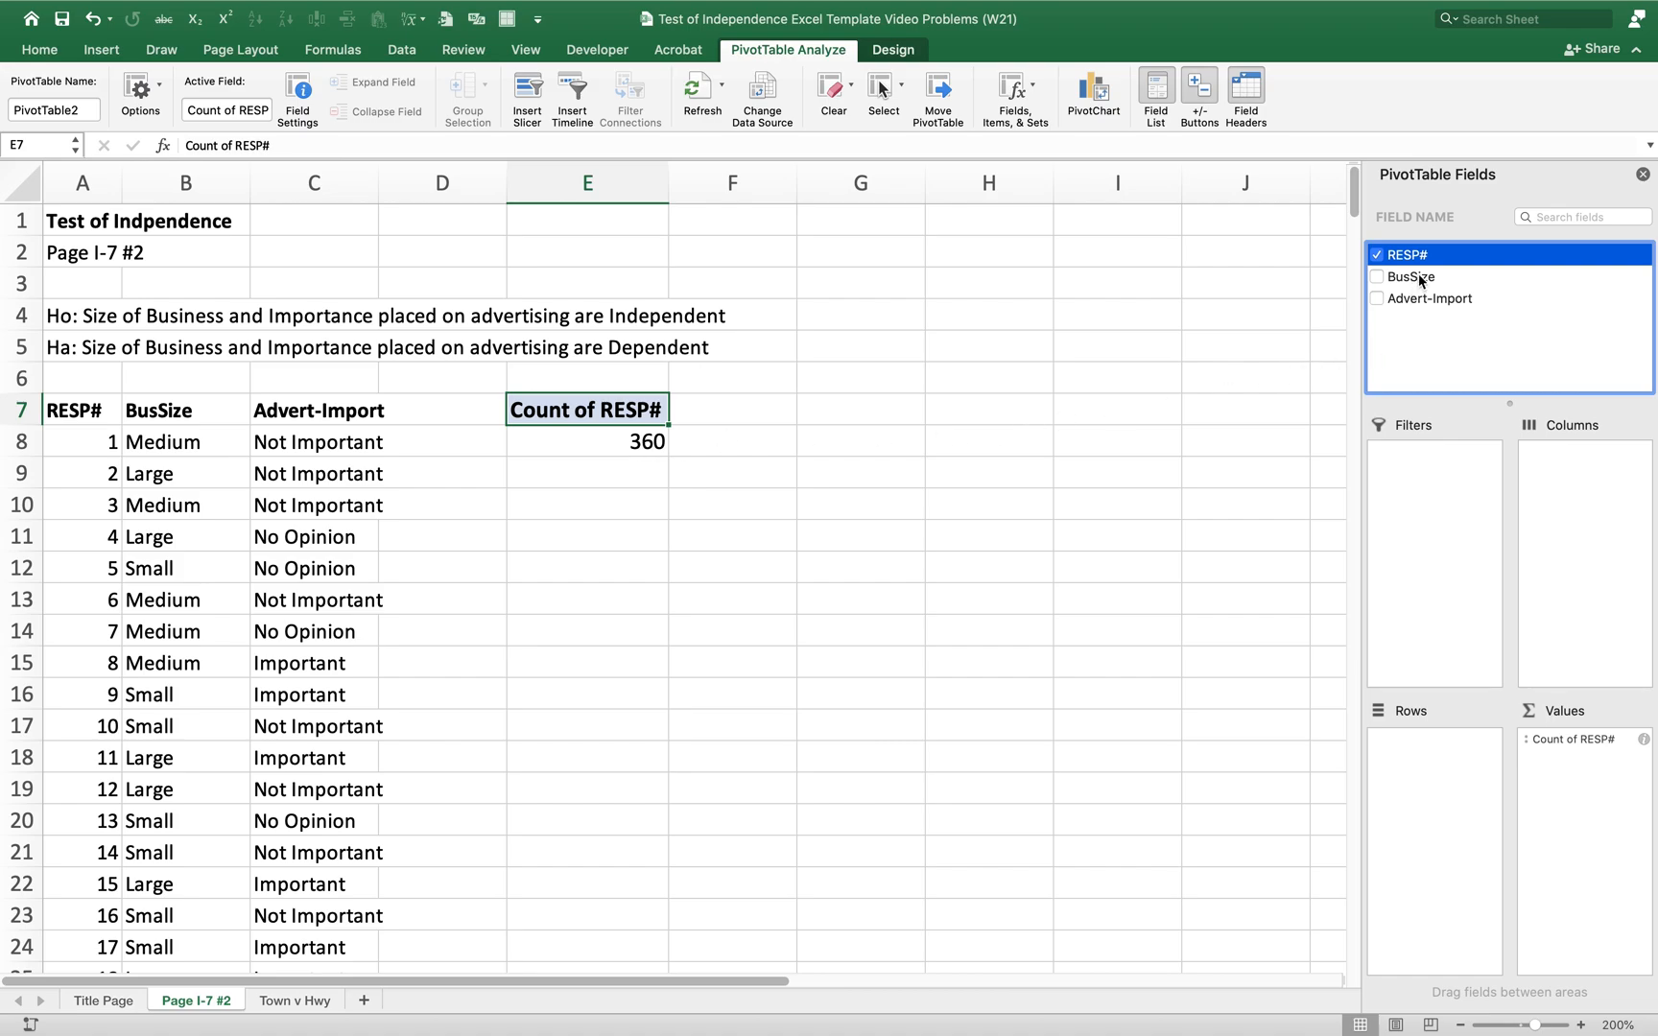
- Place BusSize in the PivotTable rows and Advert-Import in its columns
left_click_drag(1421, 285, 1436, 769)
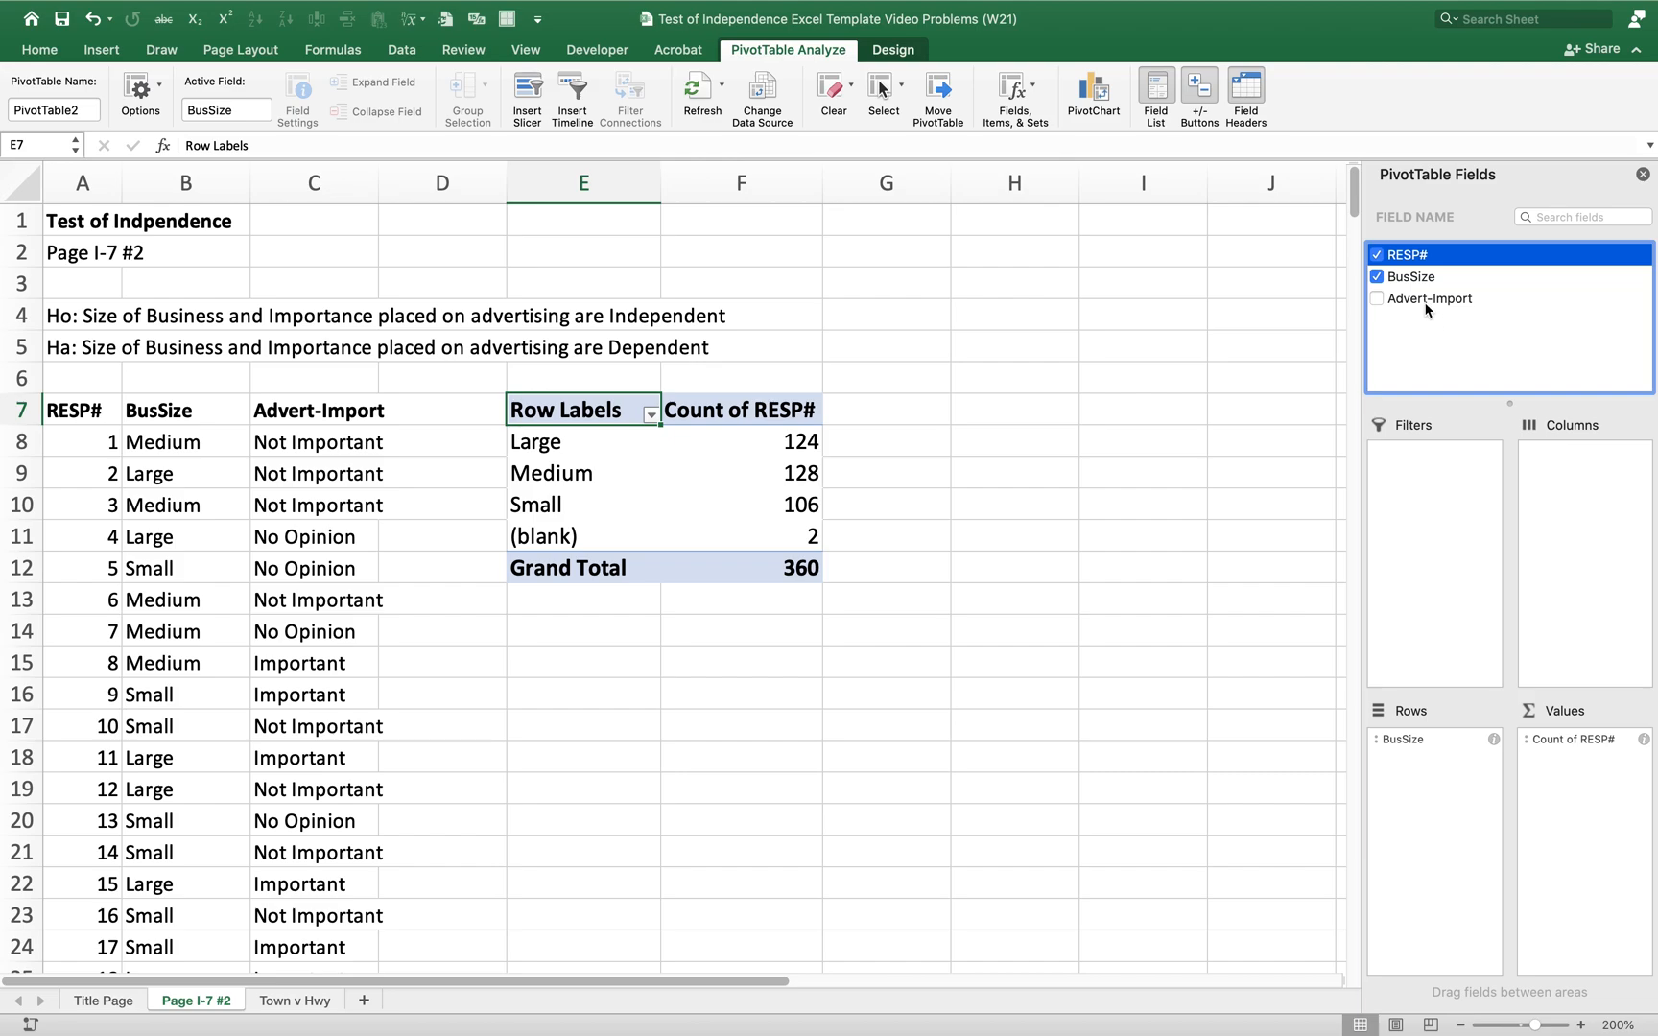
left_click_drag(1426, 309, 1588, 499)
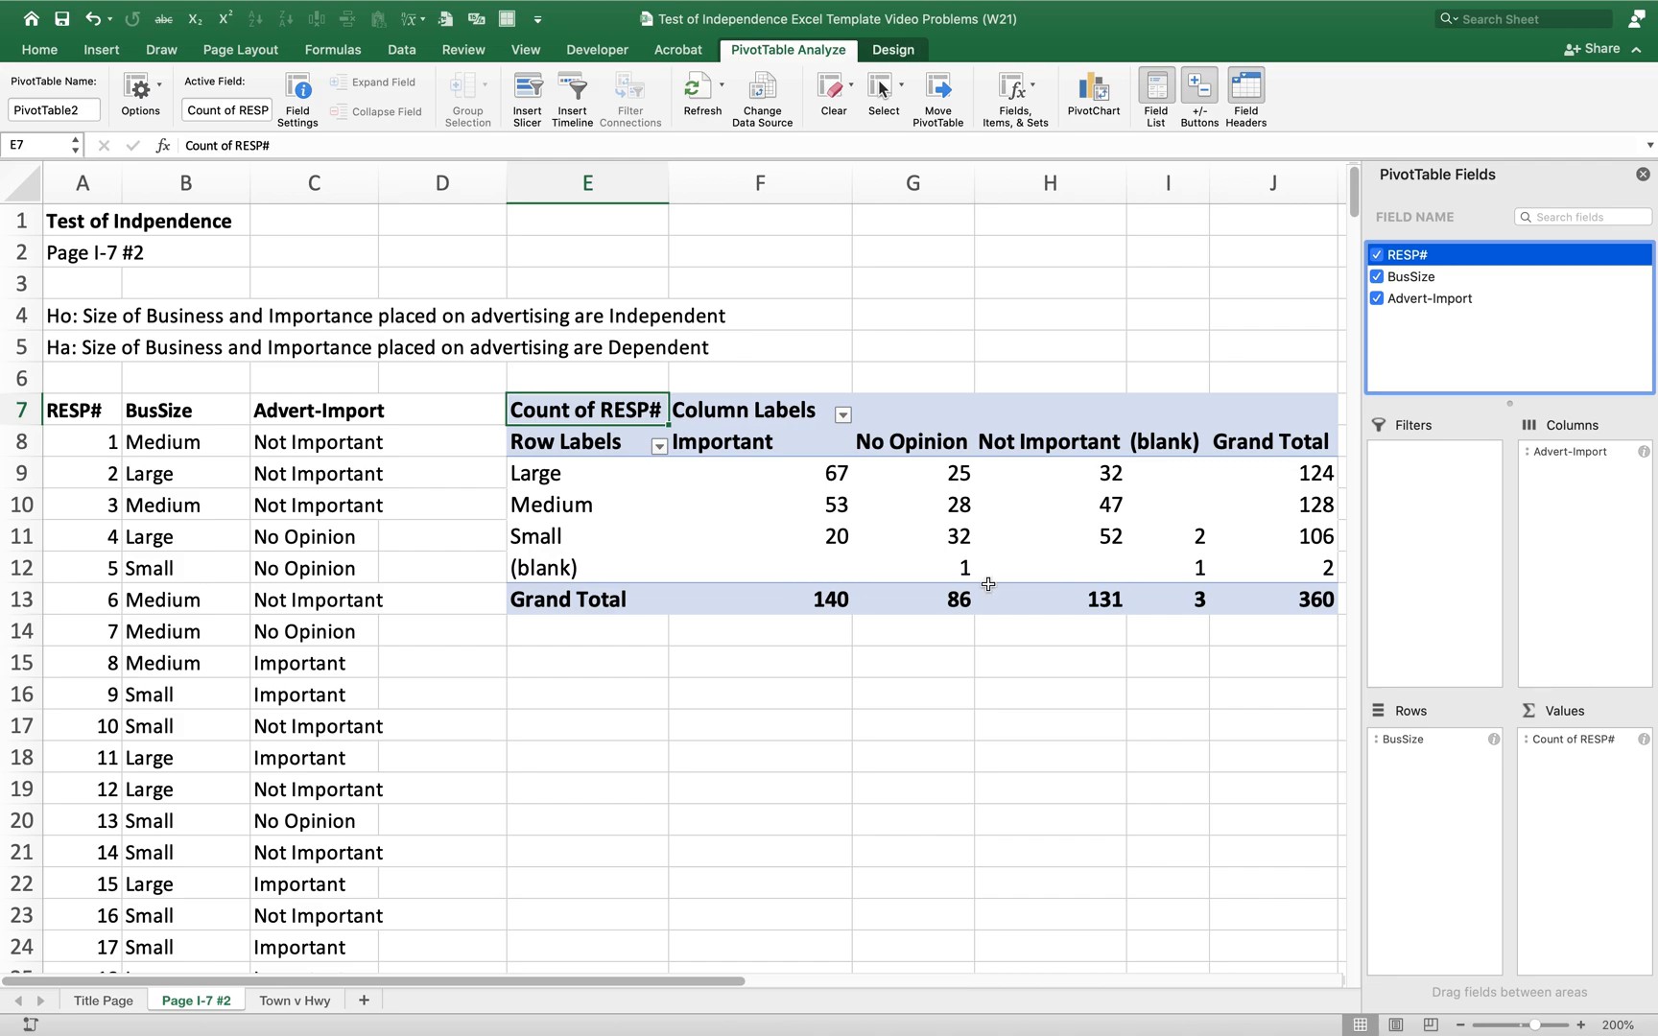
- Reorder the PivotTable's business size rows as Small, Medium, Large
left_click(542, 538)
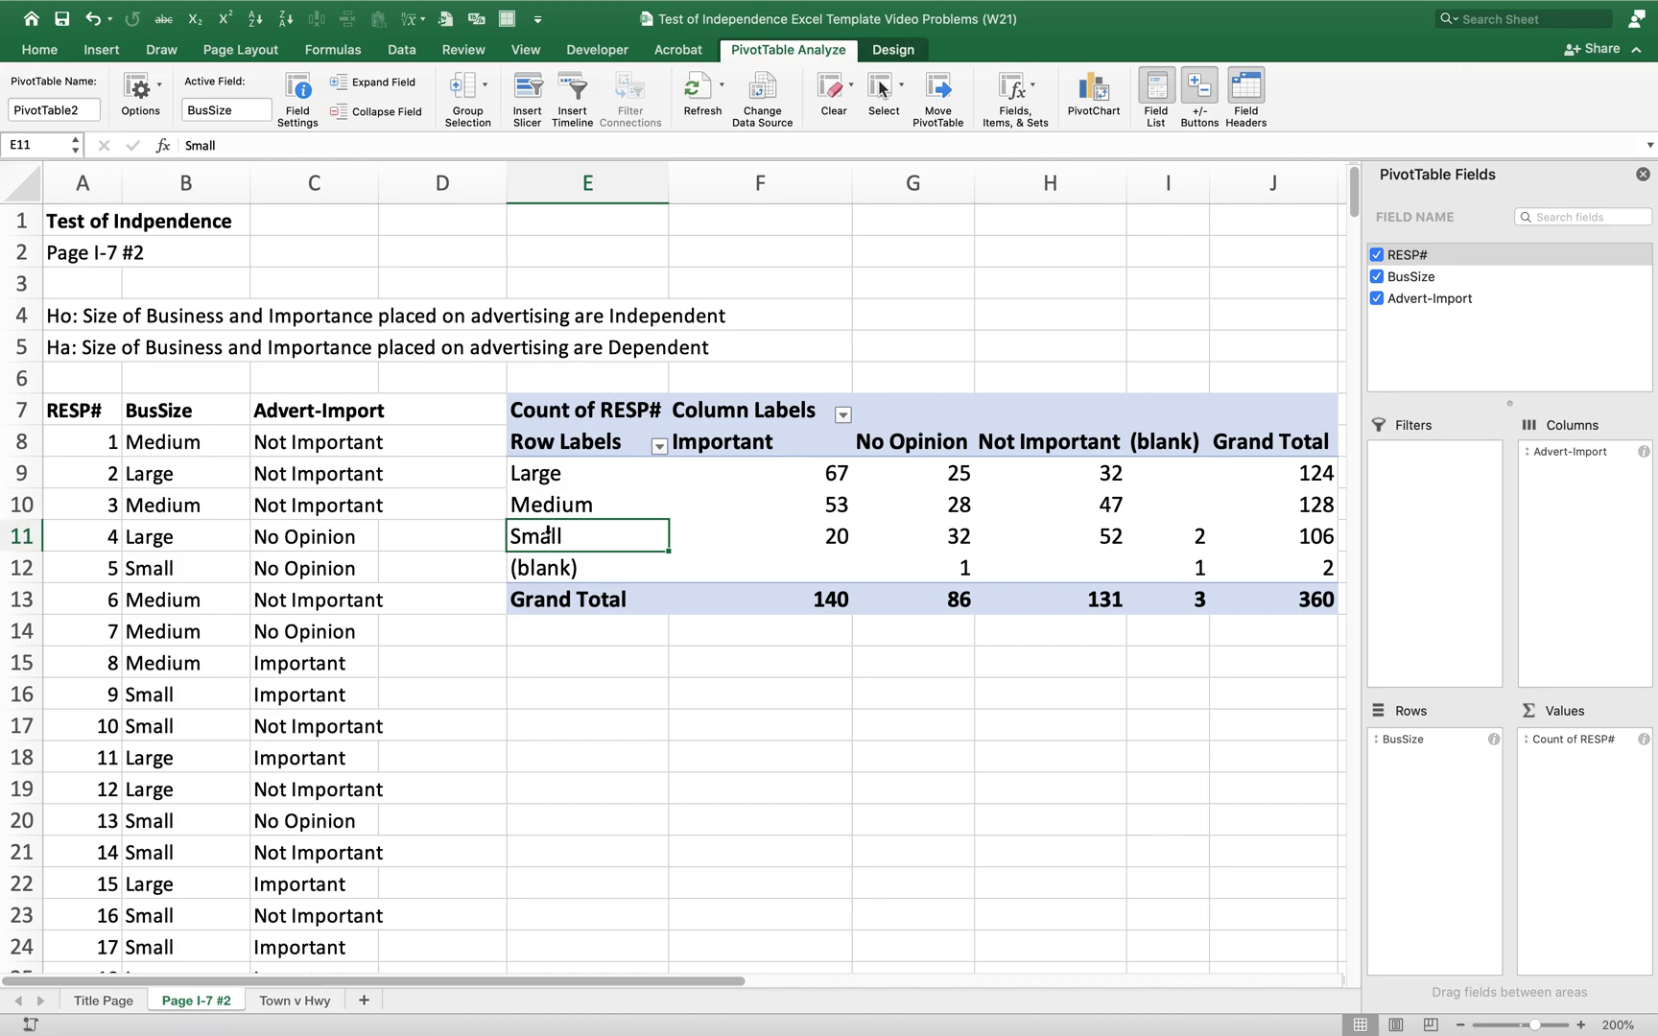
left_click(548, 534)
left_click(547, 533)
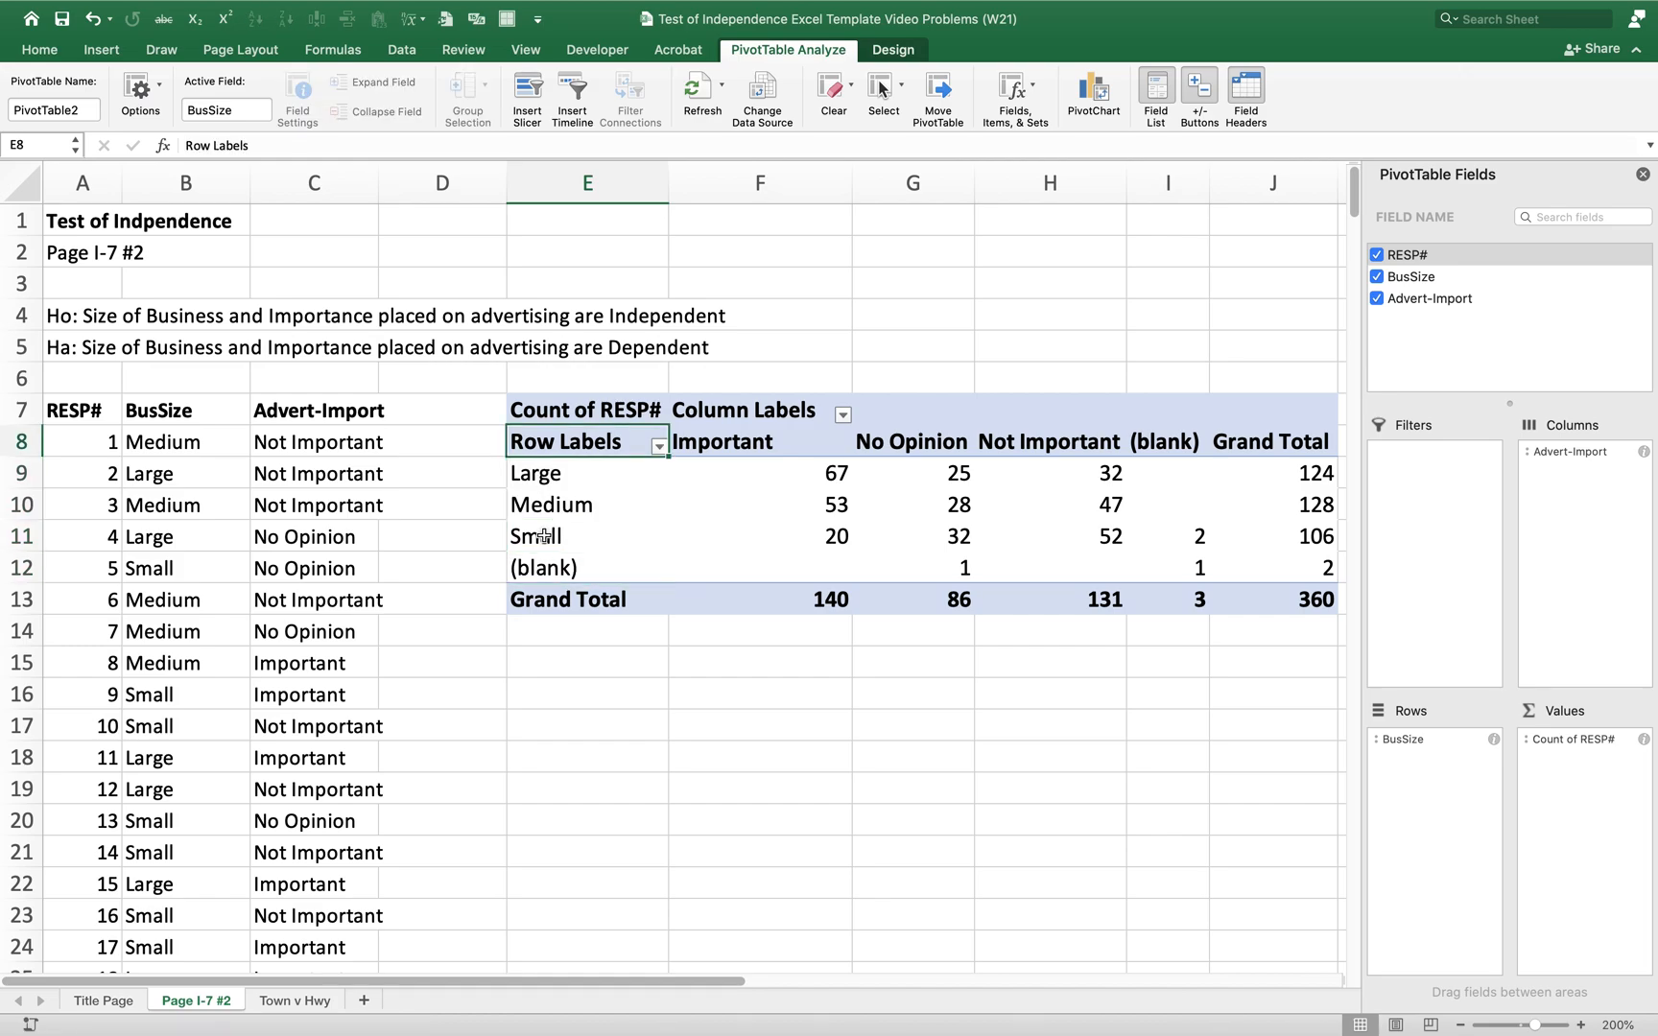
left_click(530, 534)
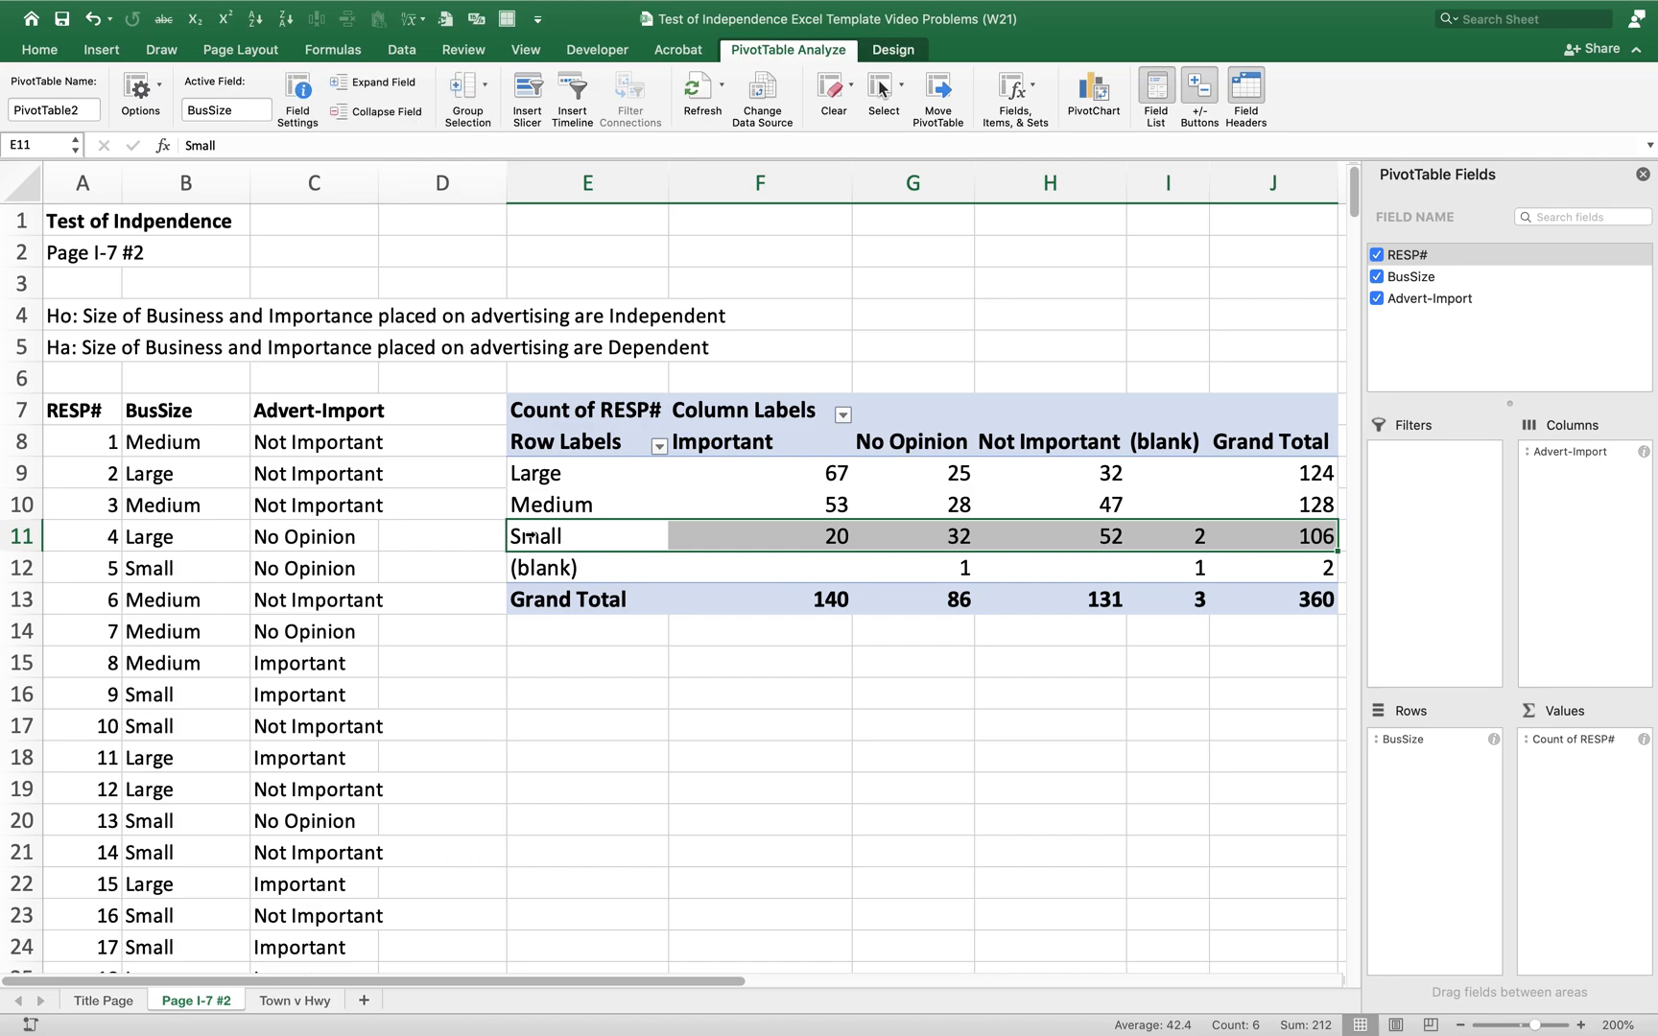
left_click(569, 536)
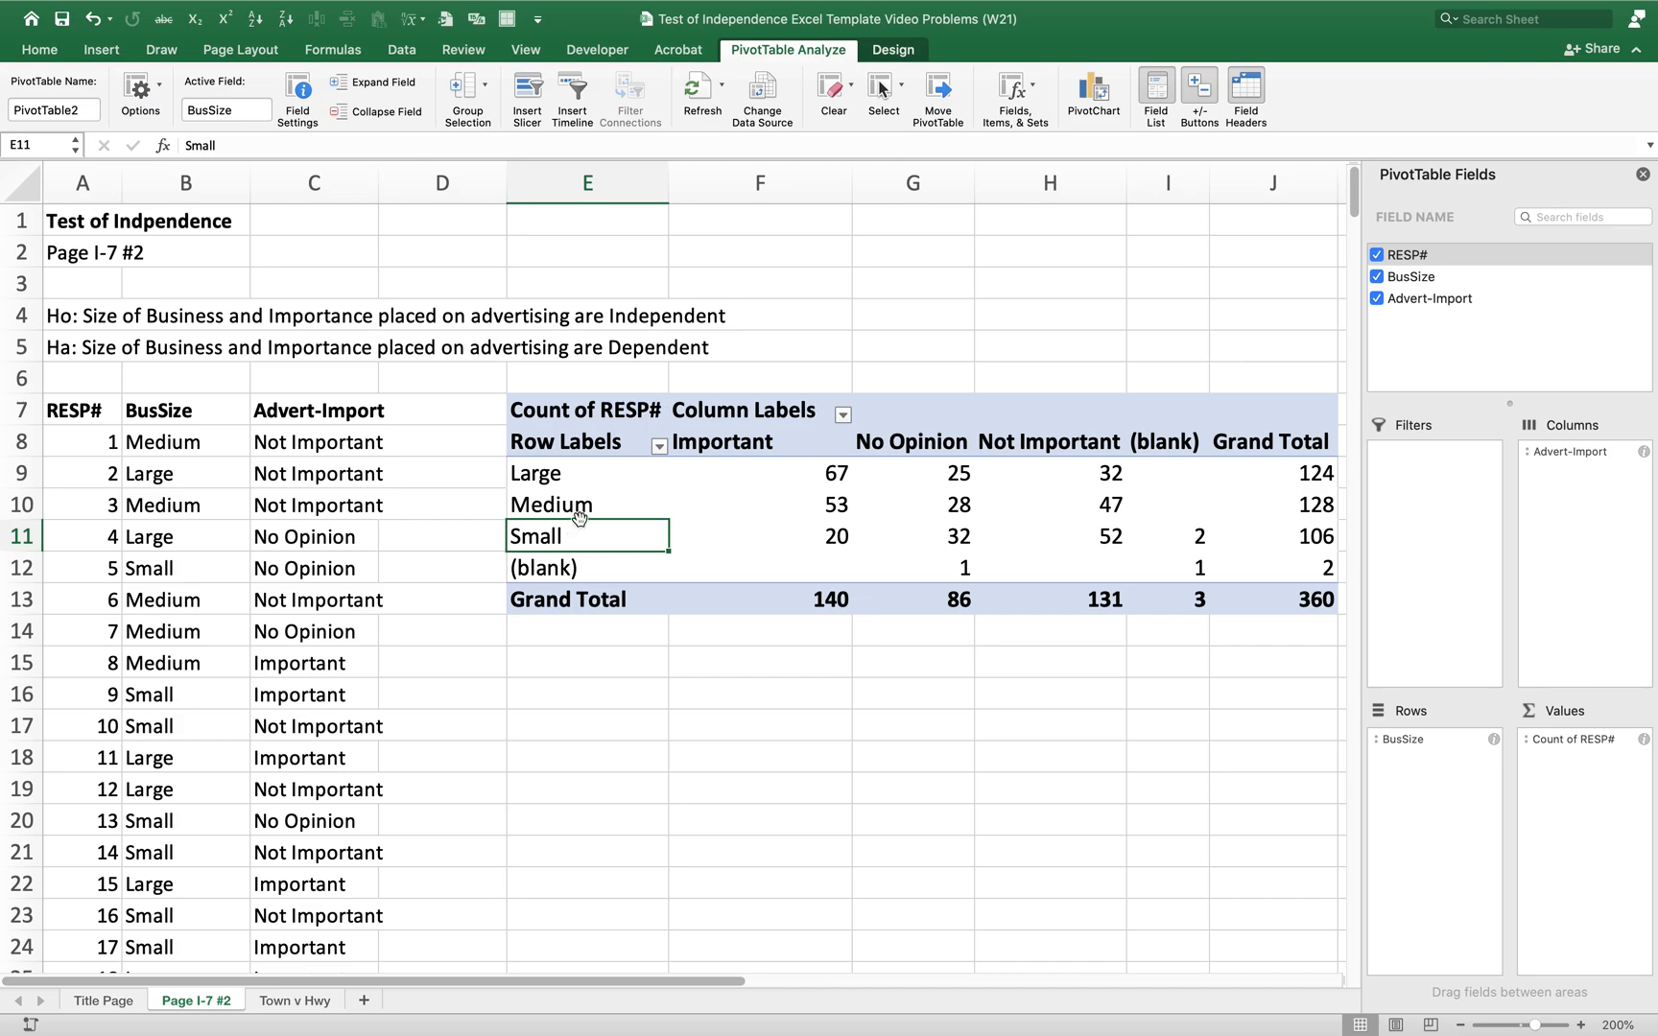
left_click_drag(579, 518, 595, 477)
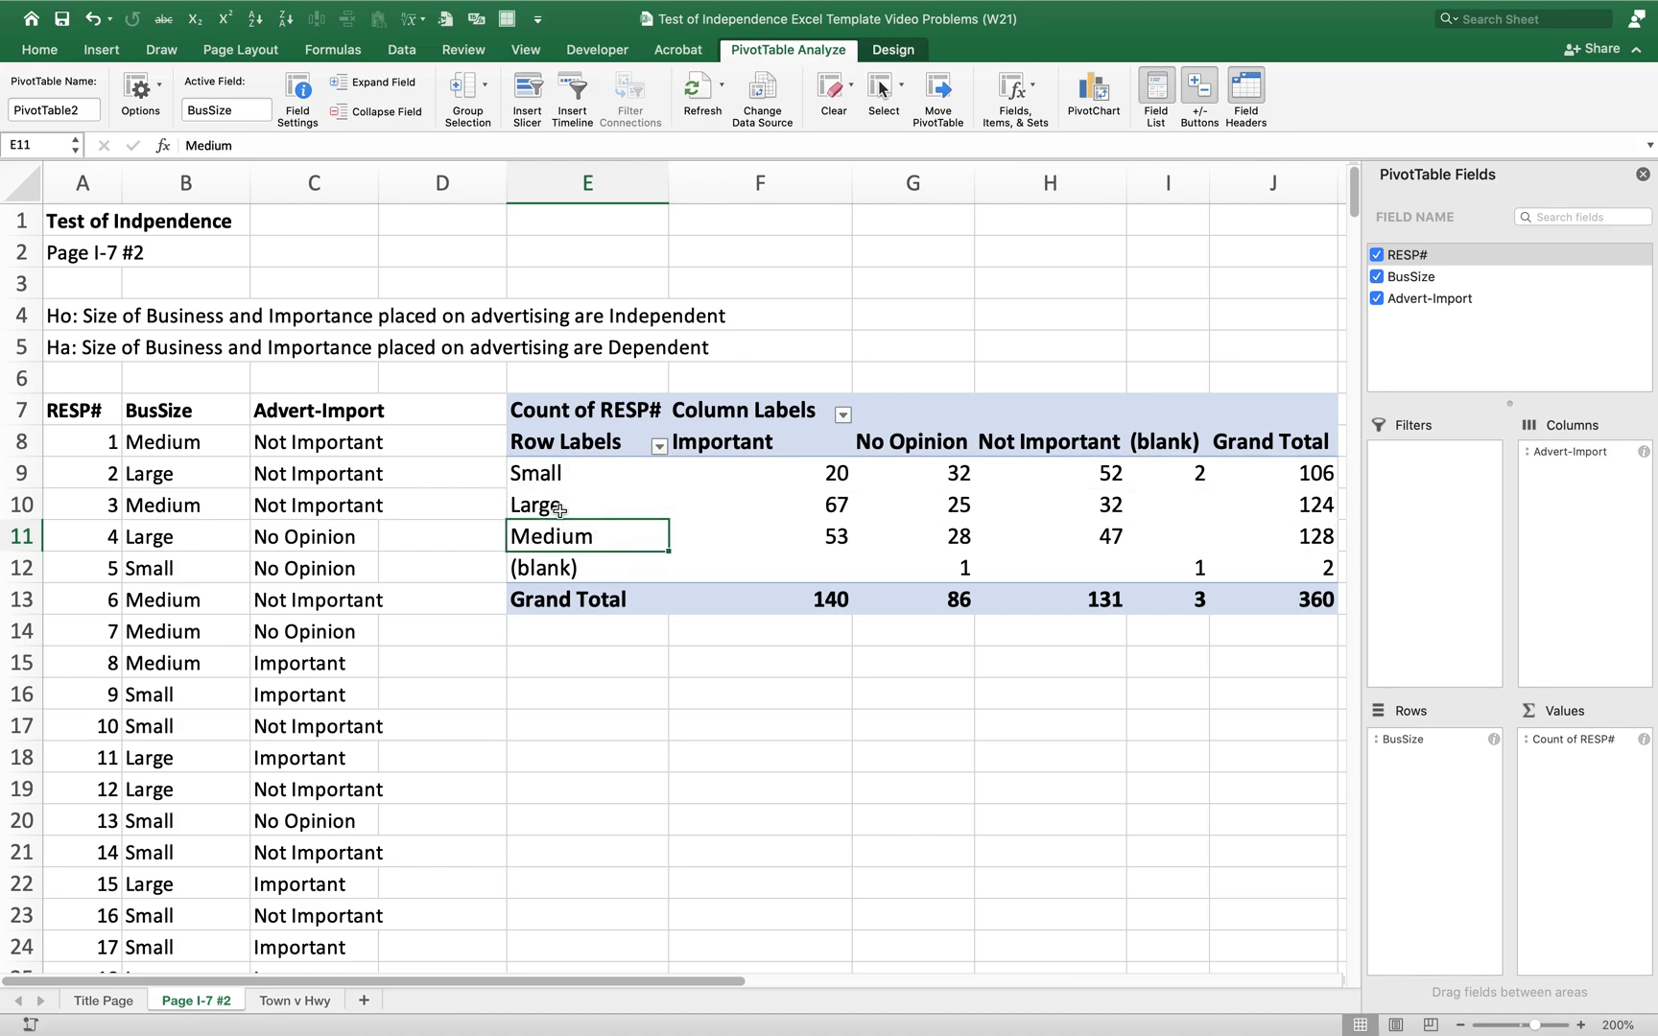
left_click_drag(580, 521, 590, 507)
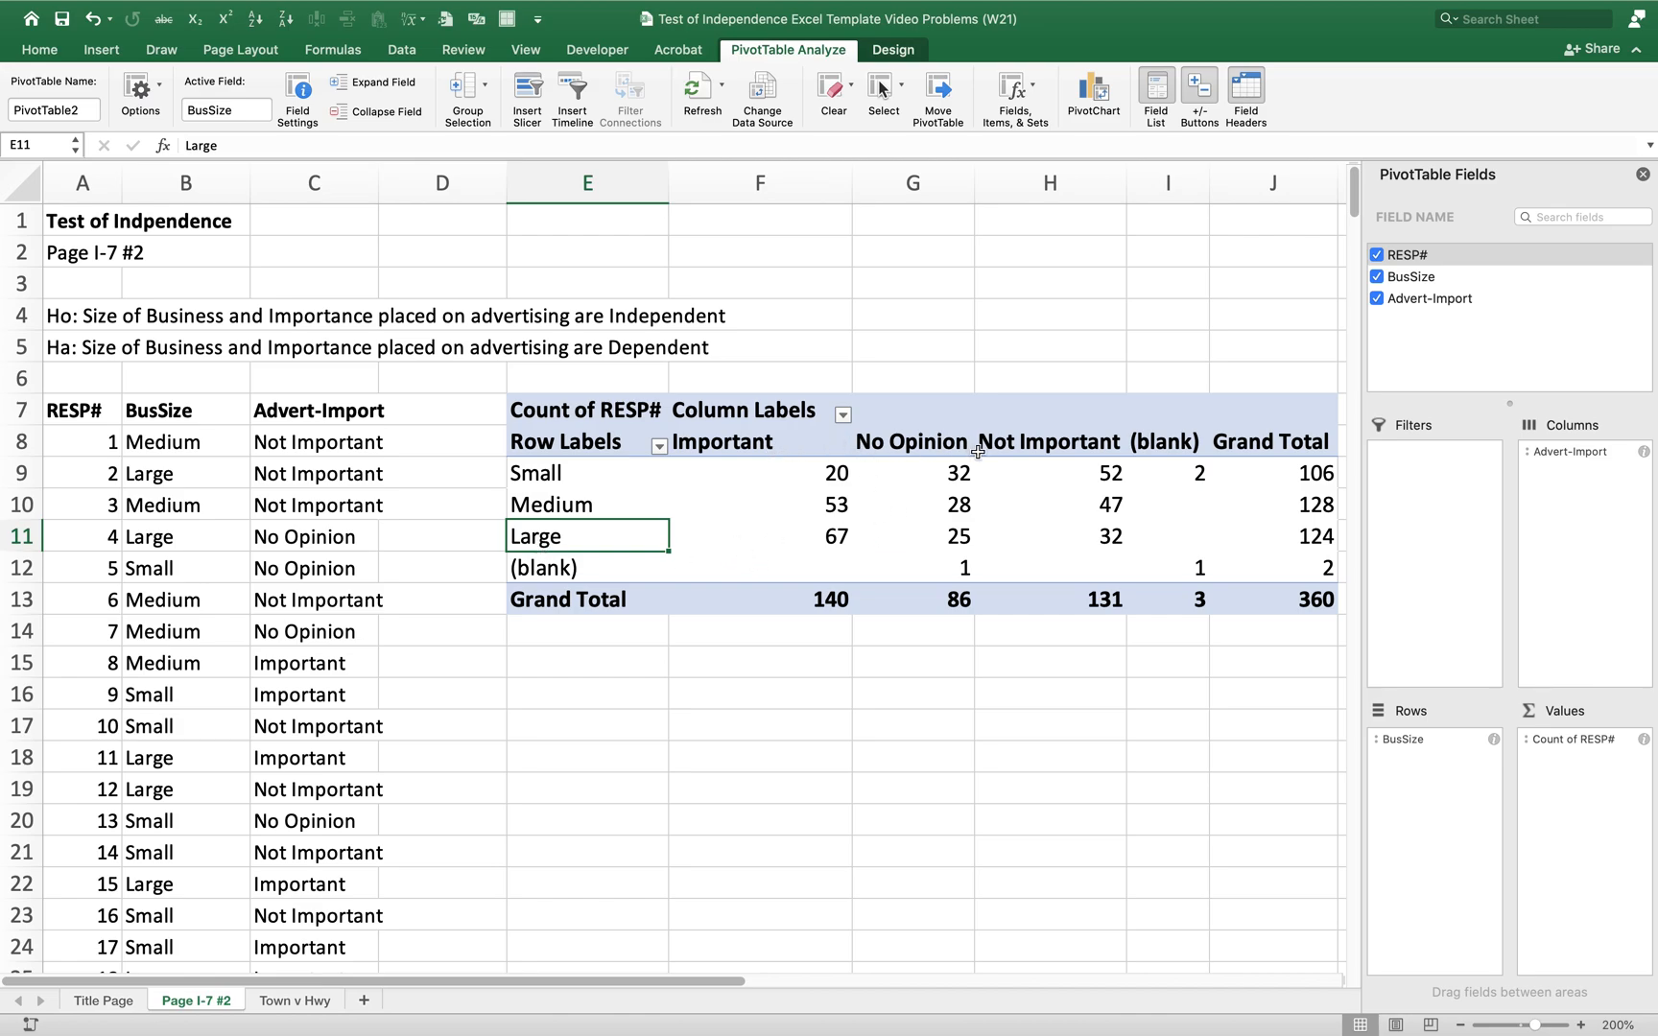
- Move the PivotTable's Not Important column ahead of the No Opinion column
left_click(1053, 442)
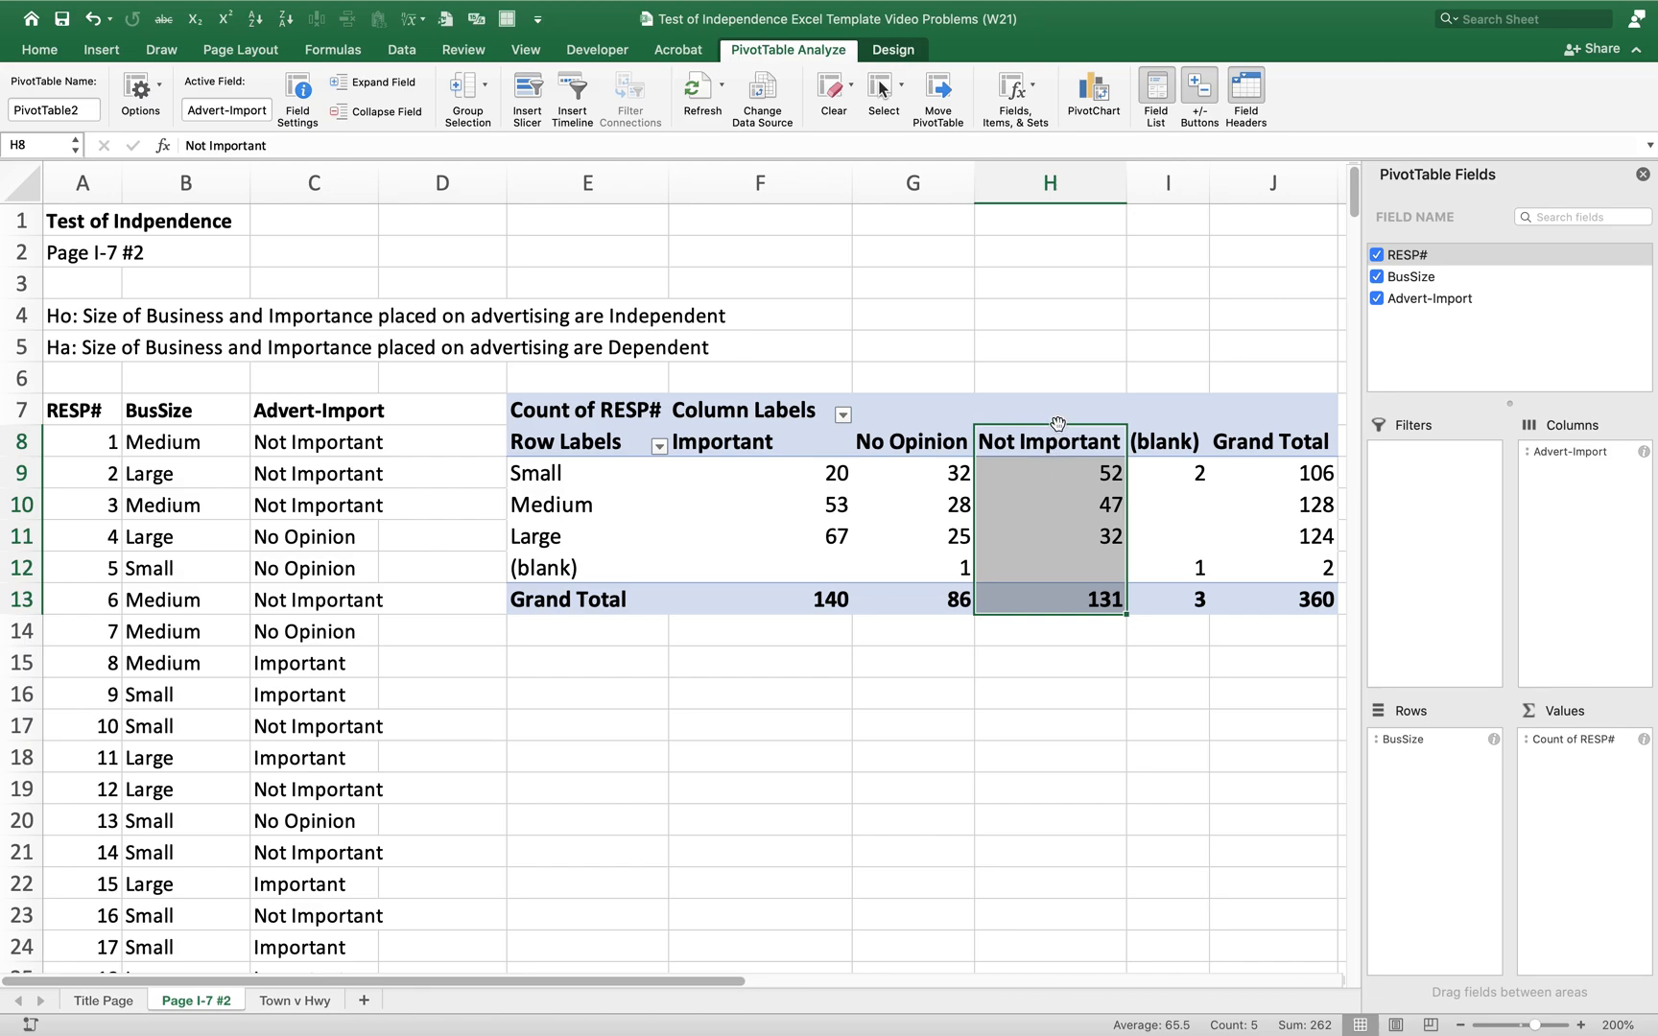
left_click_drag(1057, 423, 875, 437)
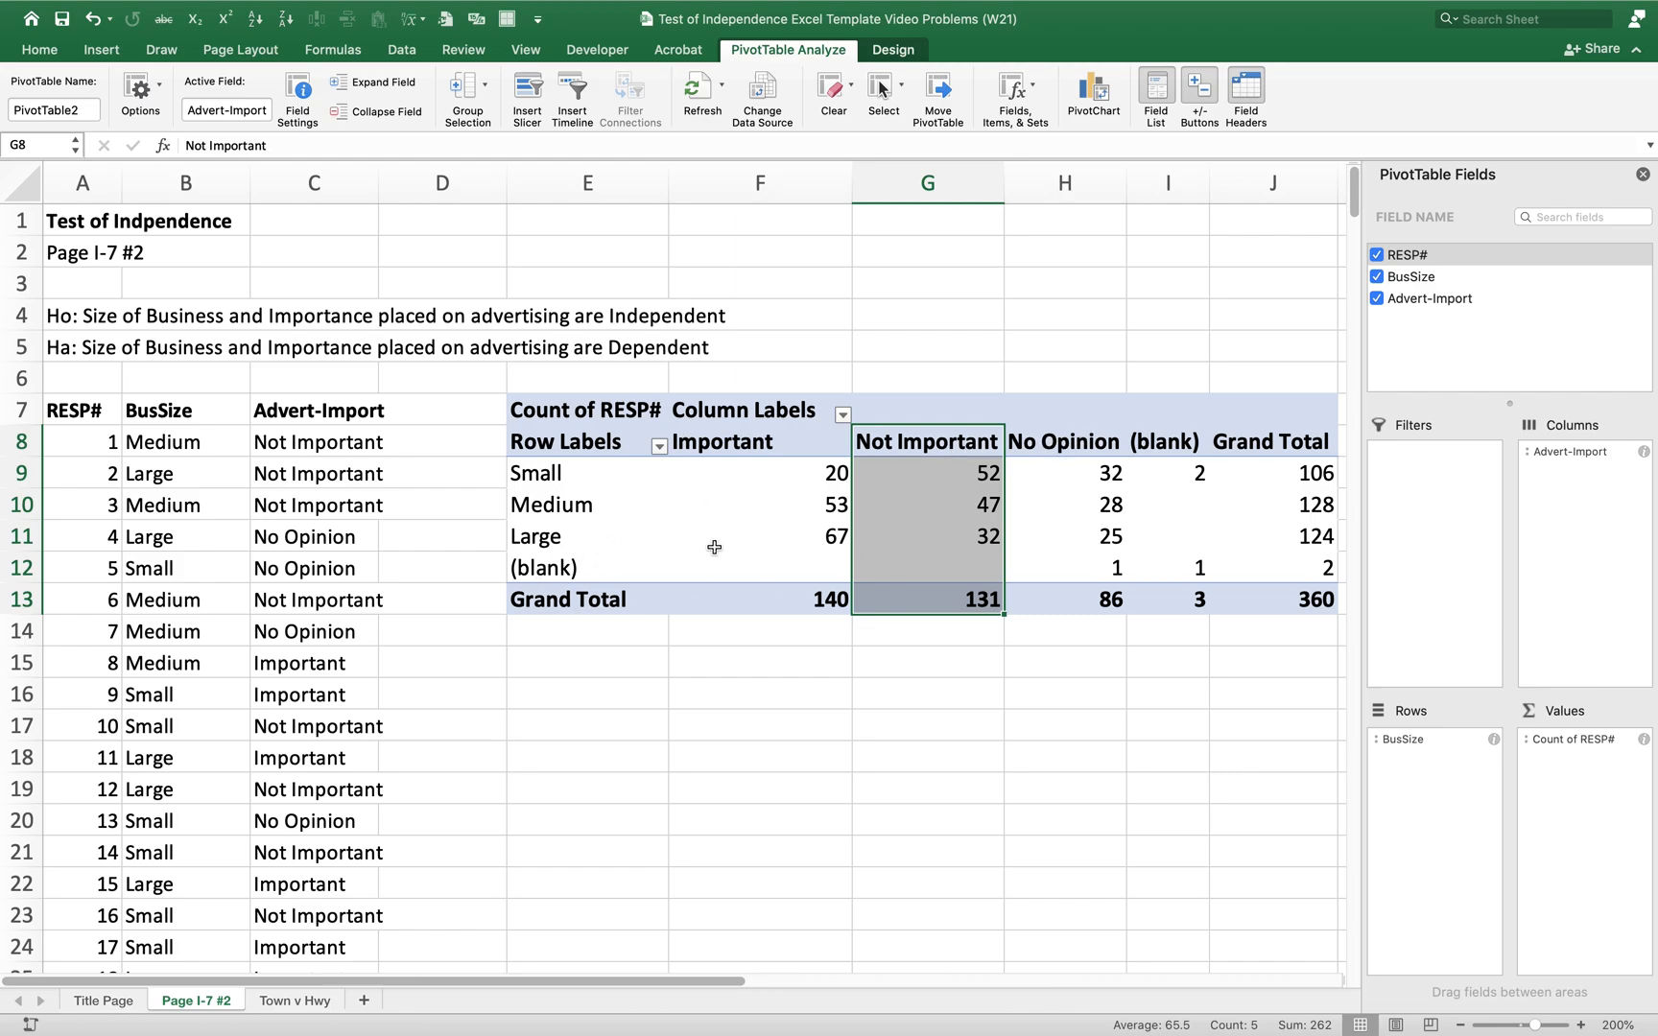
left_click(636, 544)
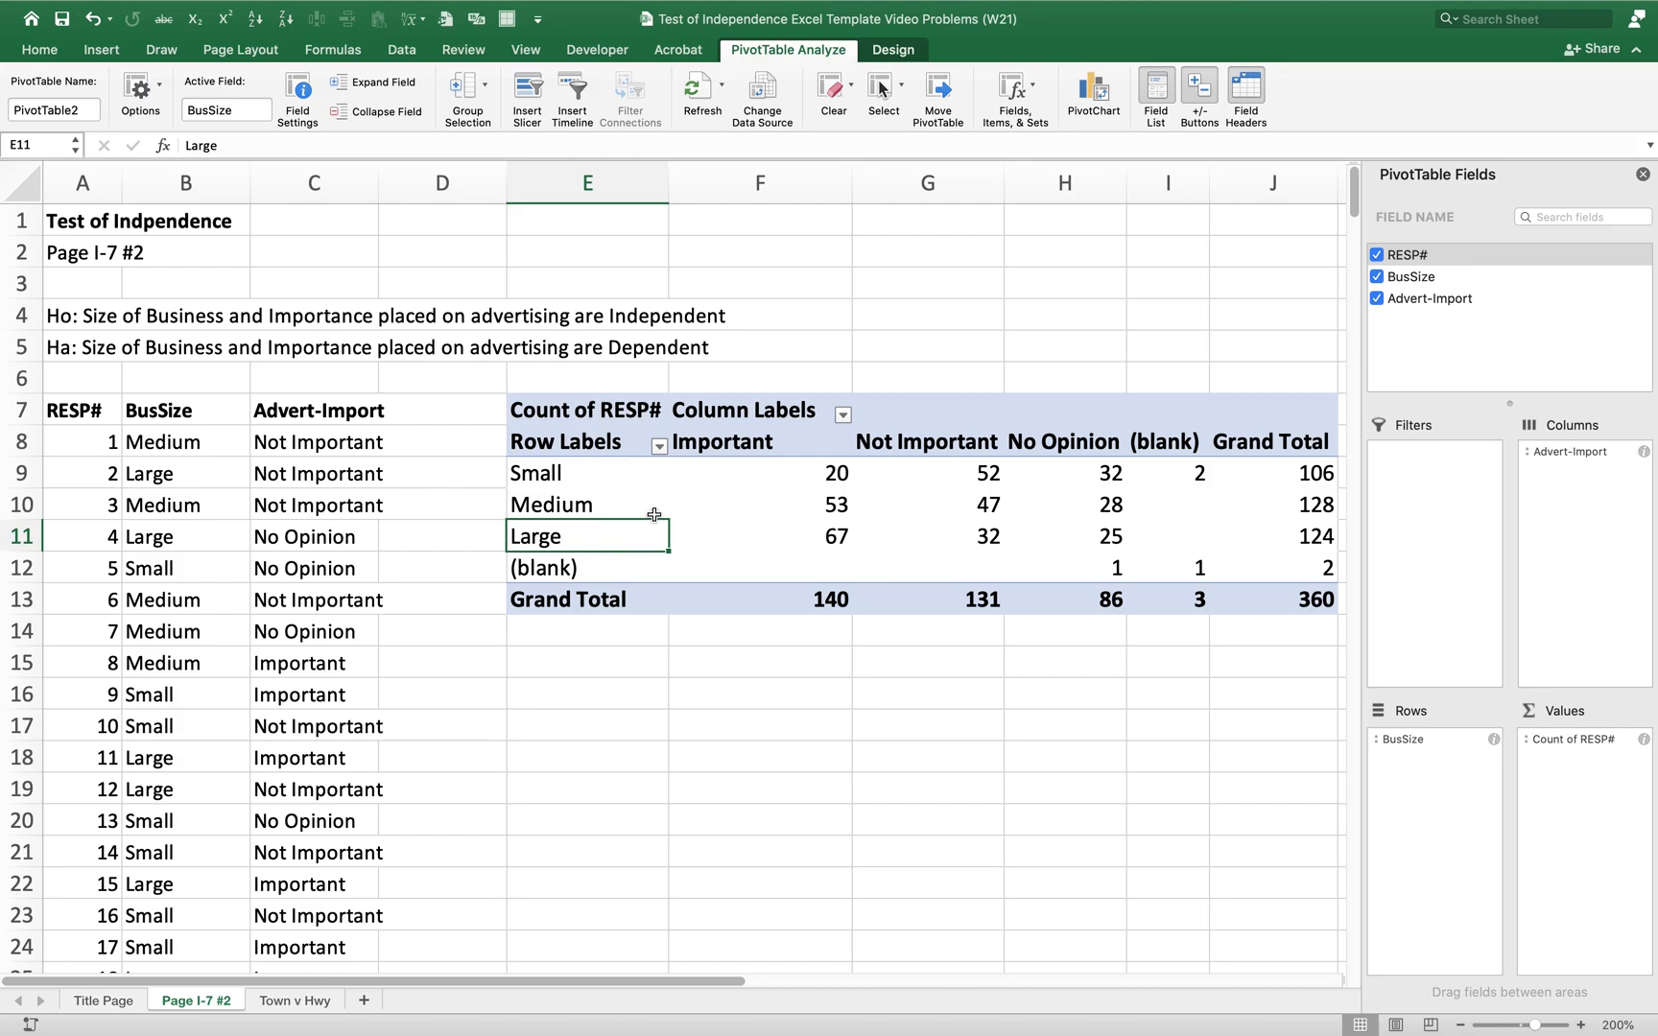
- Filter the (blank) entries out of both the BusSize rows and the Advert-Import columns of the PivotTable
left_click(659, 446)
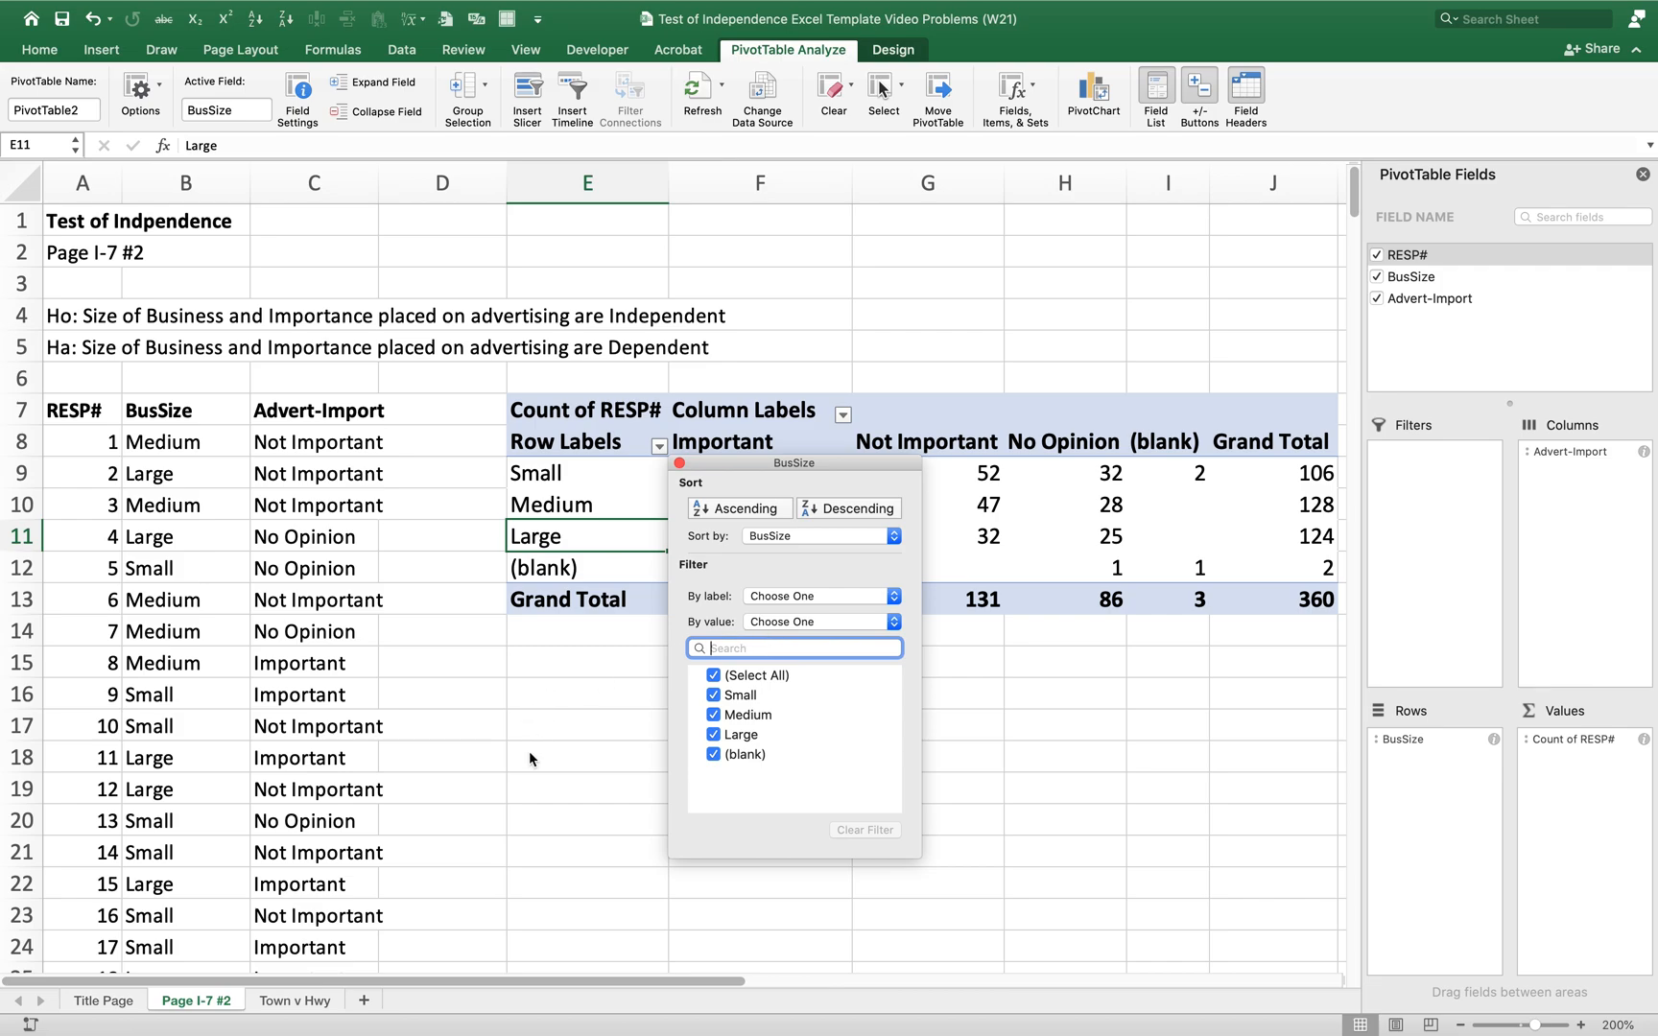
left_click(714, 755)
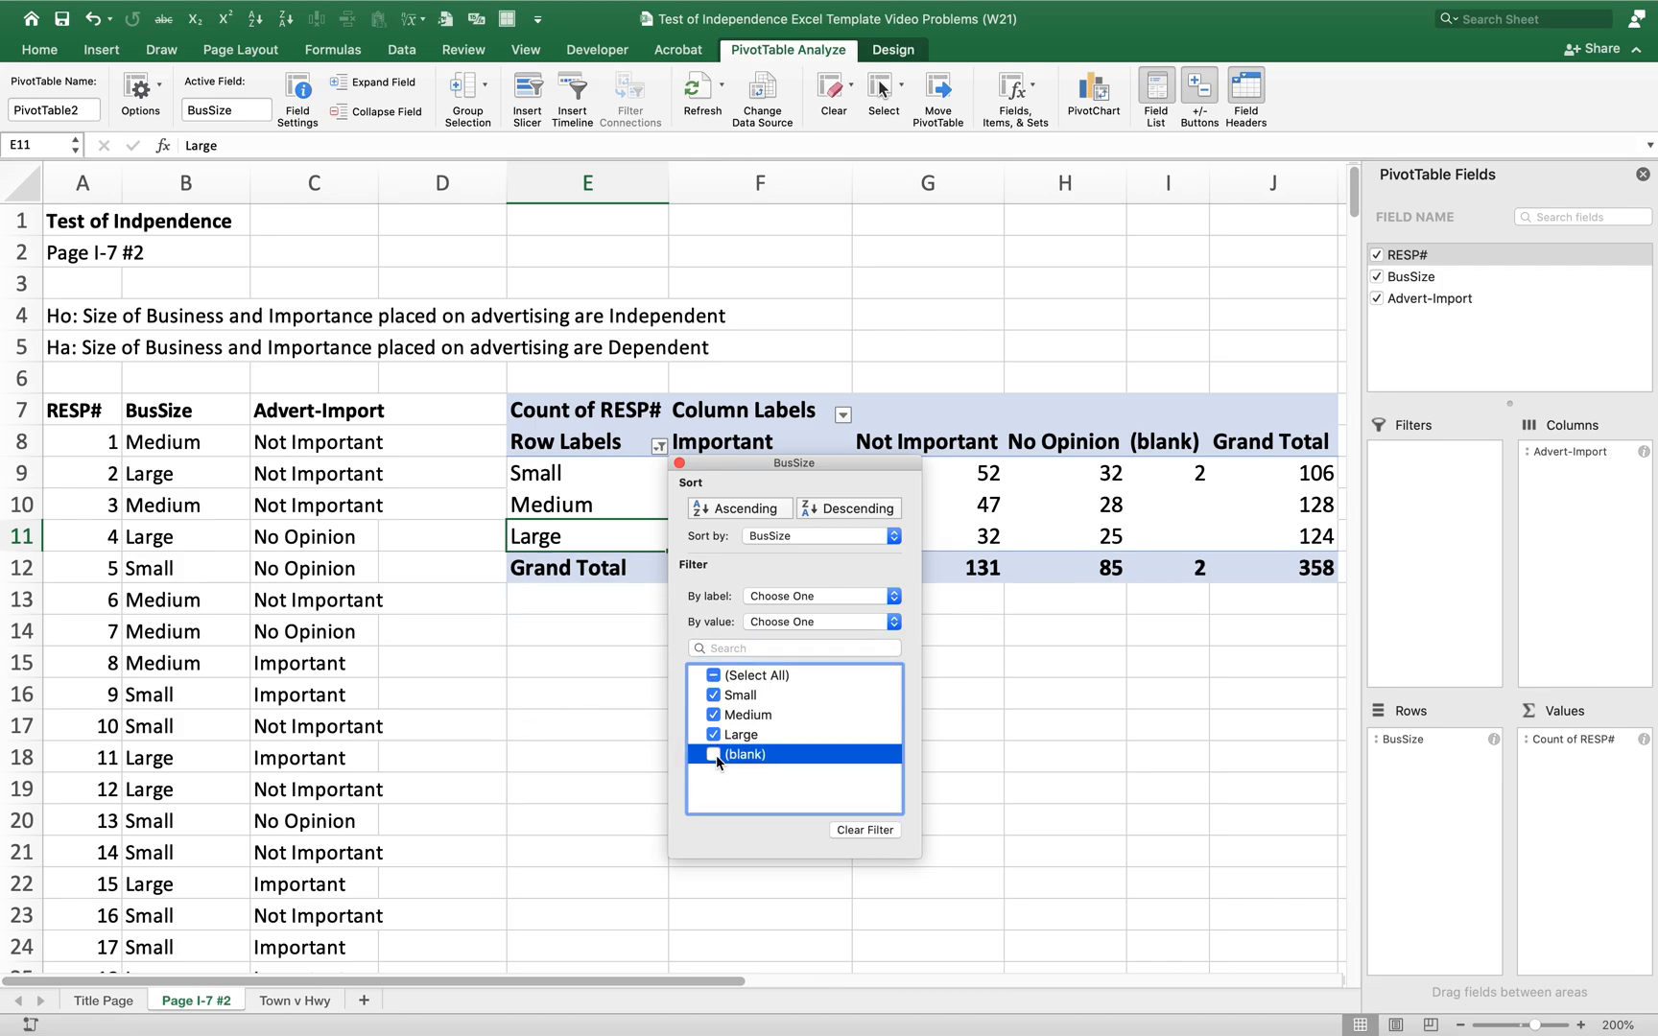
left_click(678, 464)
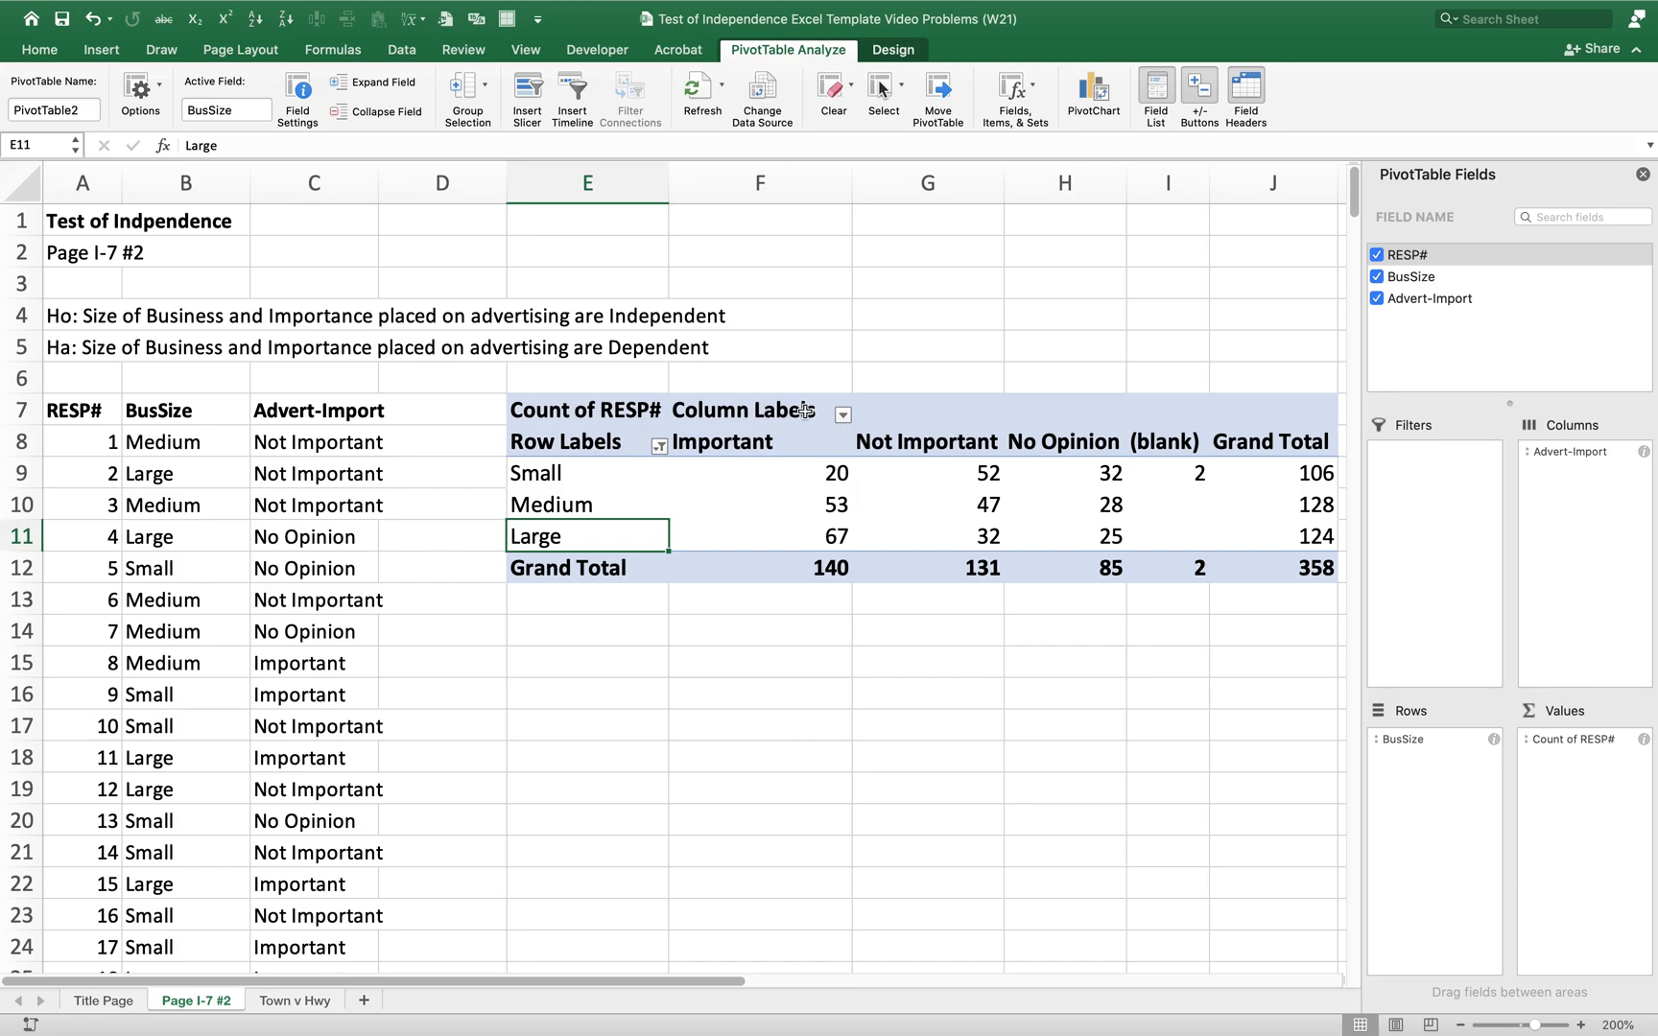
left_click(843, 417)
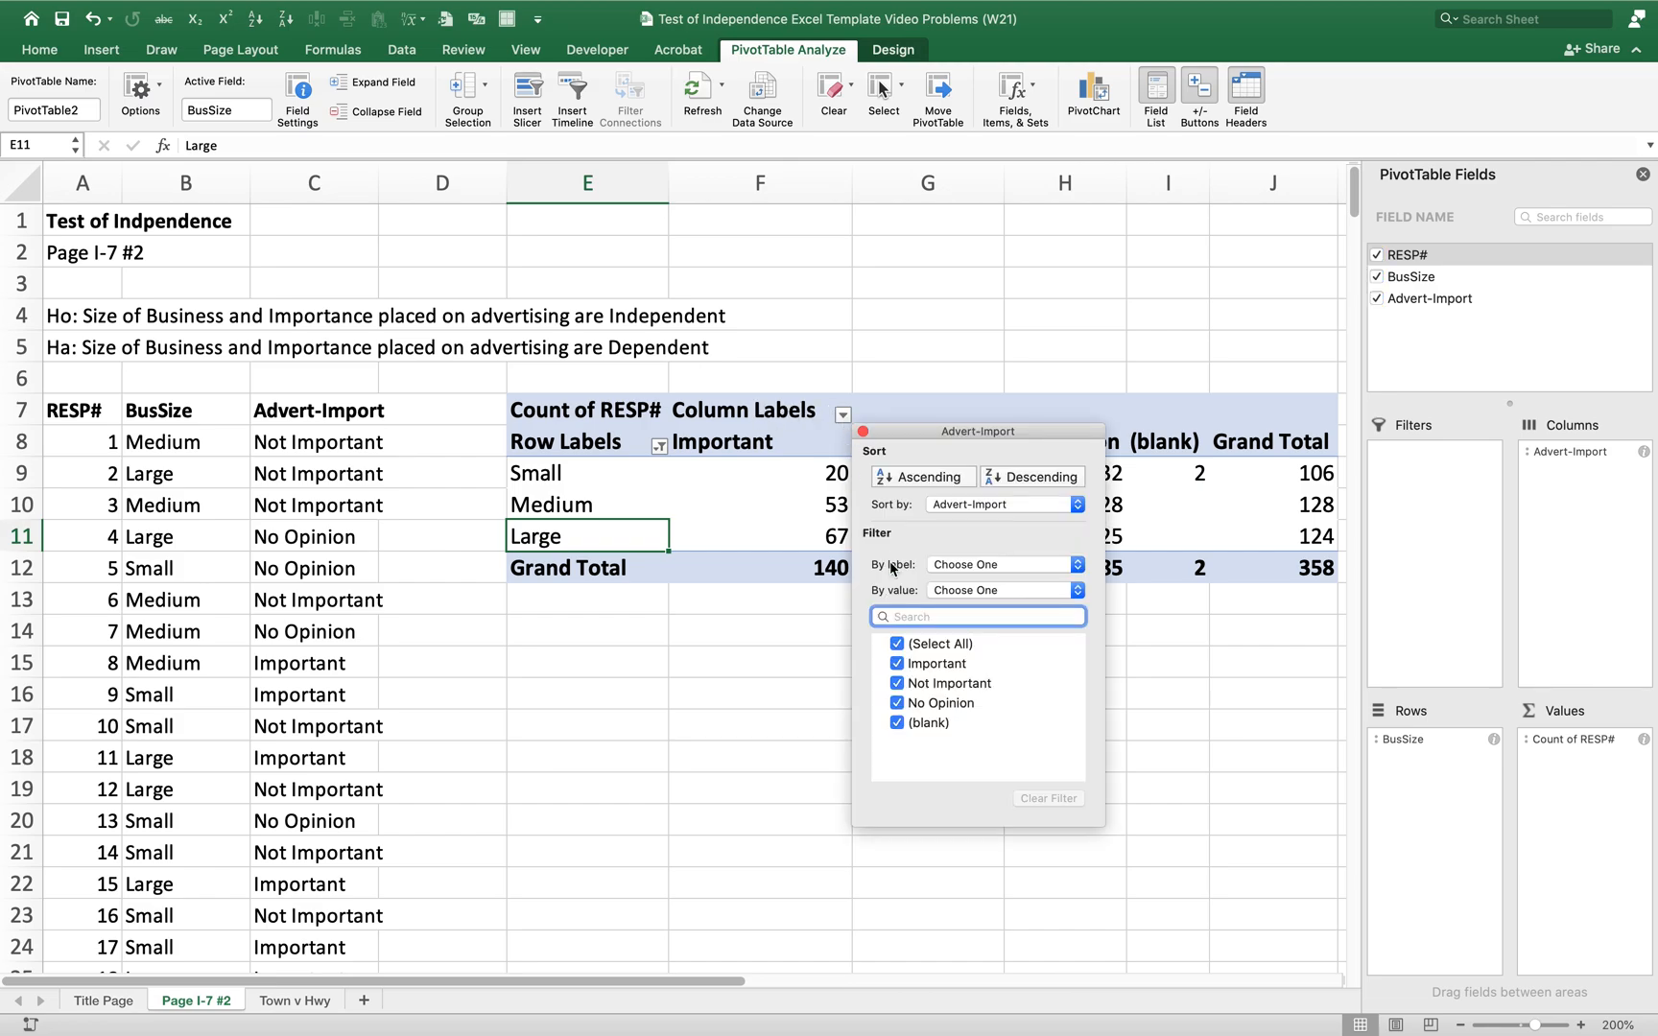
left_click(913, 725)
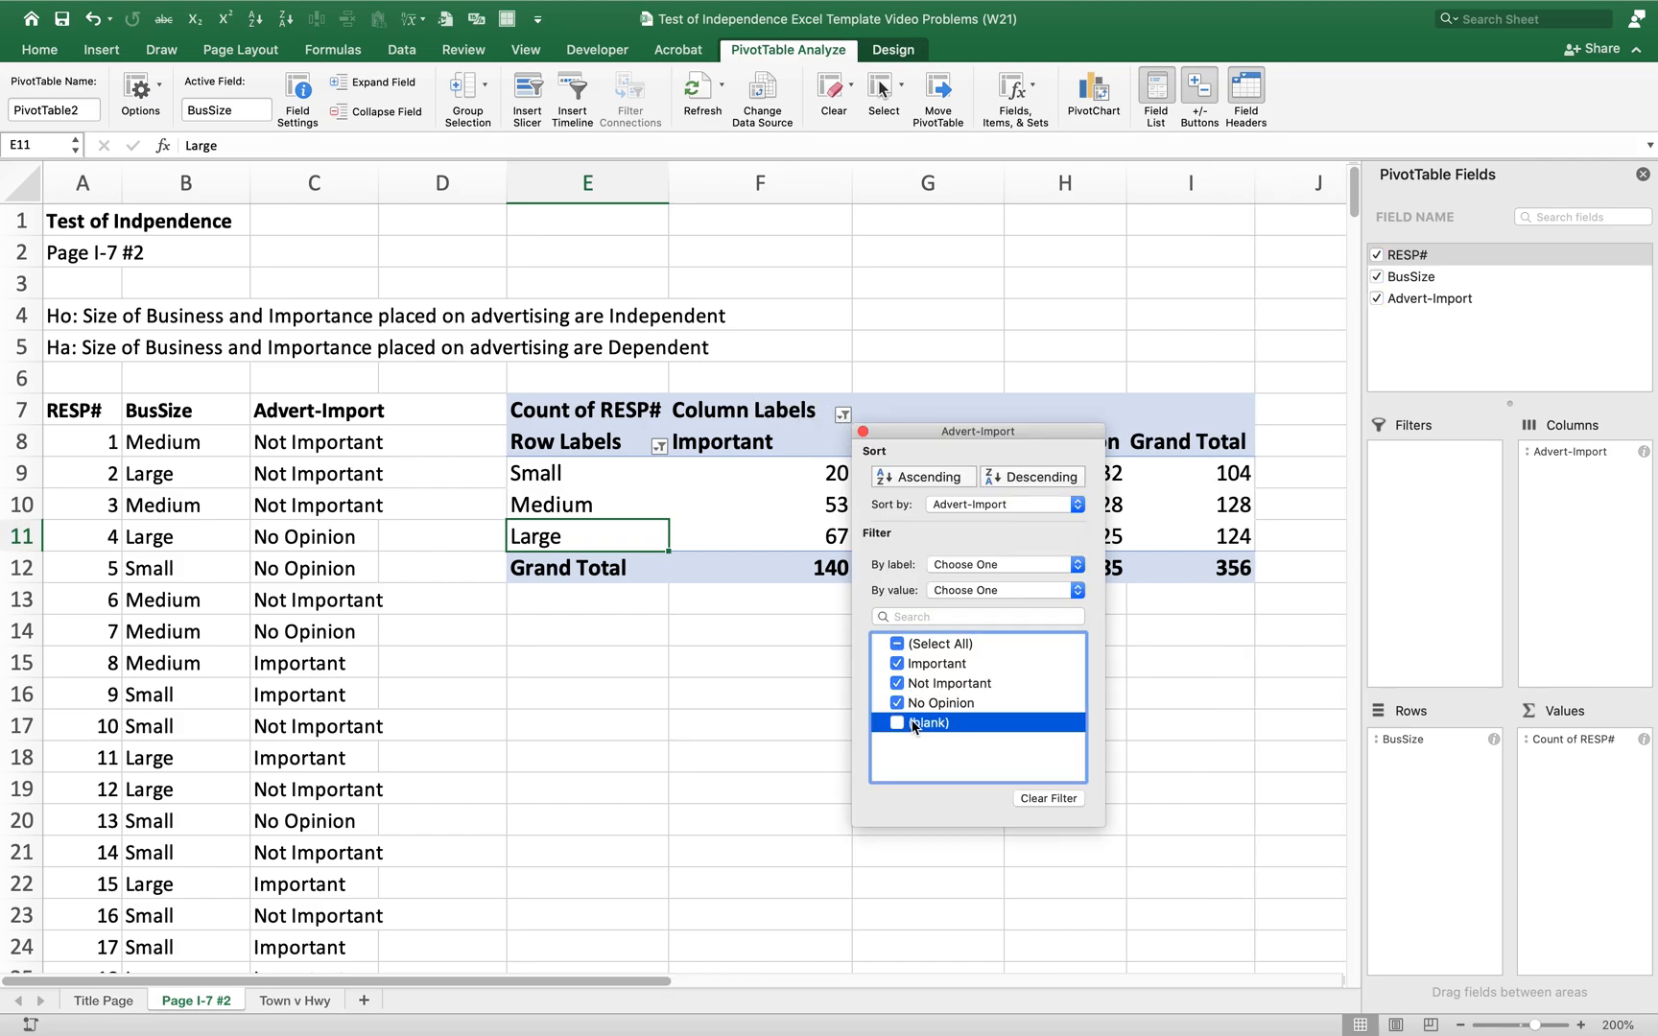
left_click(861, 431)
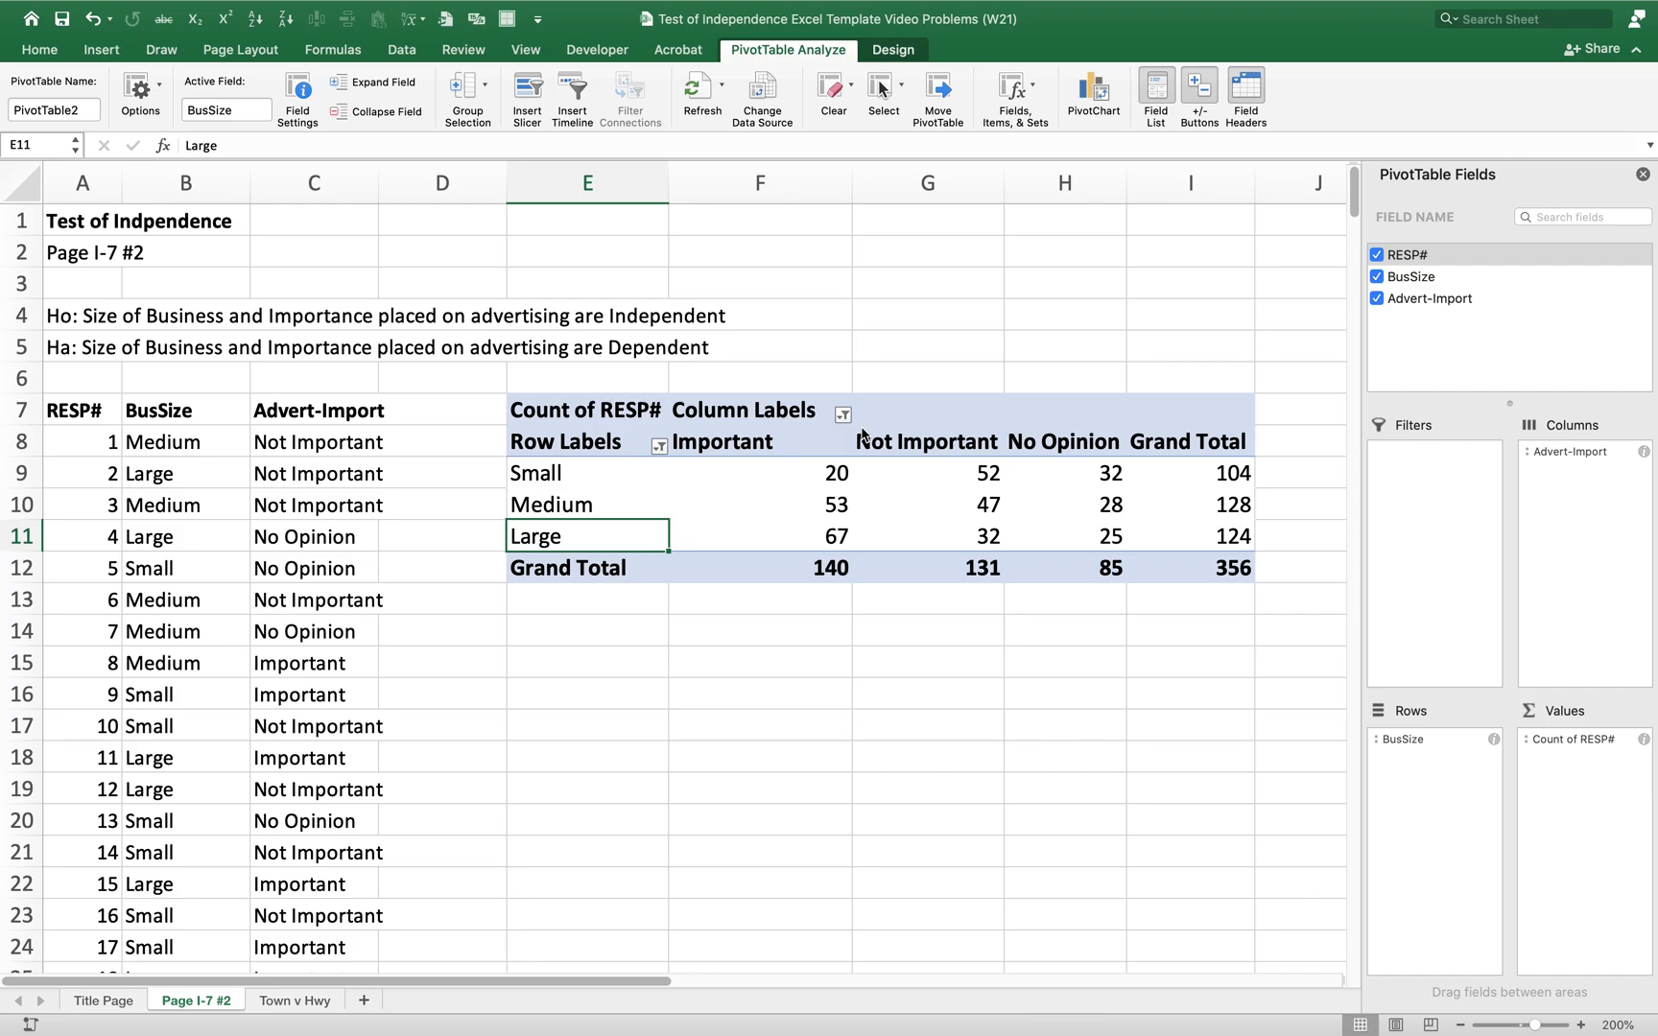
- Switch to the TEST OF INDEPENDENCE - Template workbook
key("ctrl+Right")
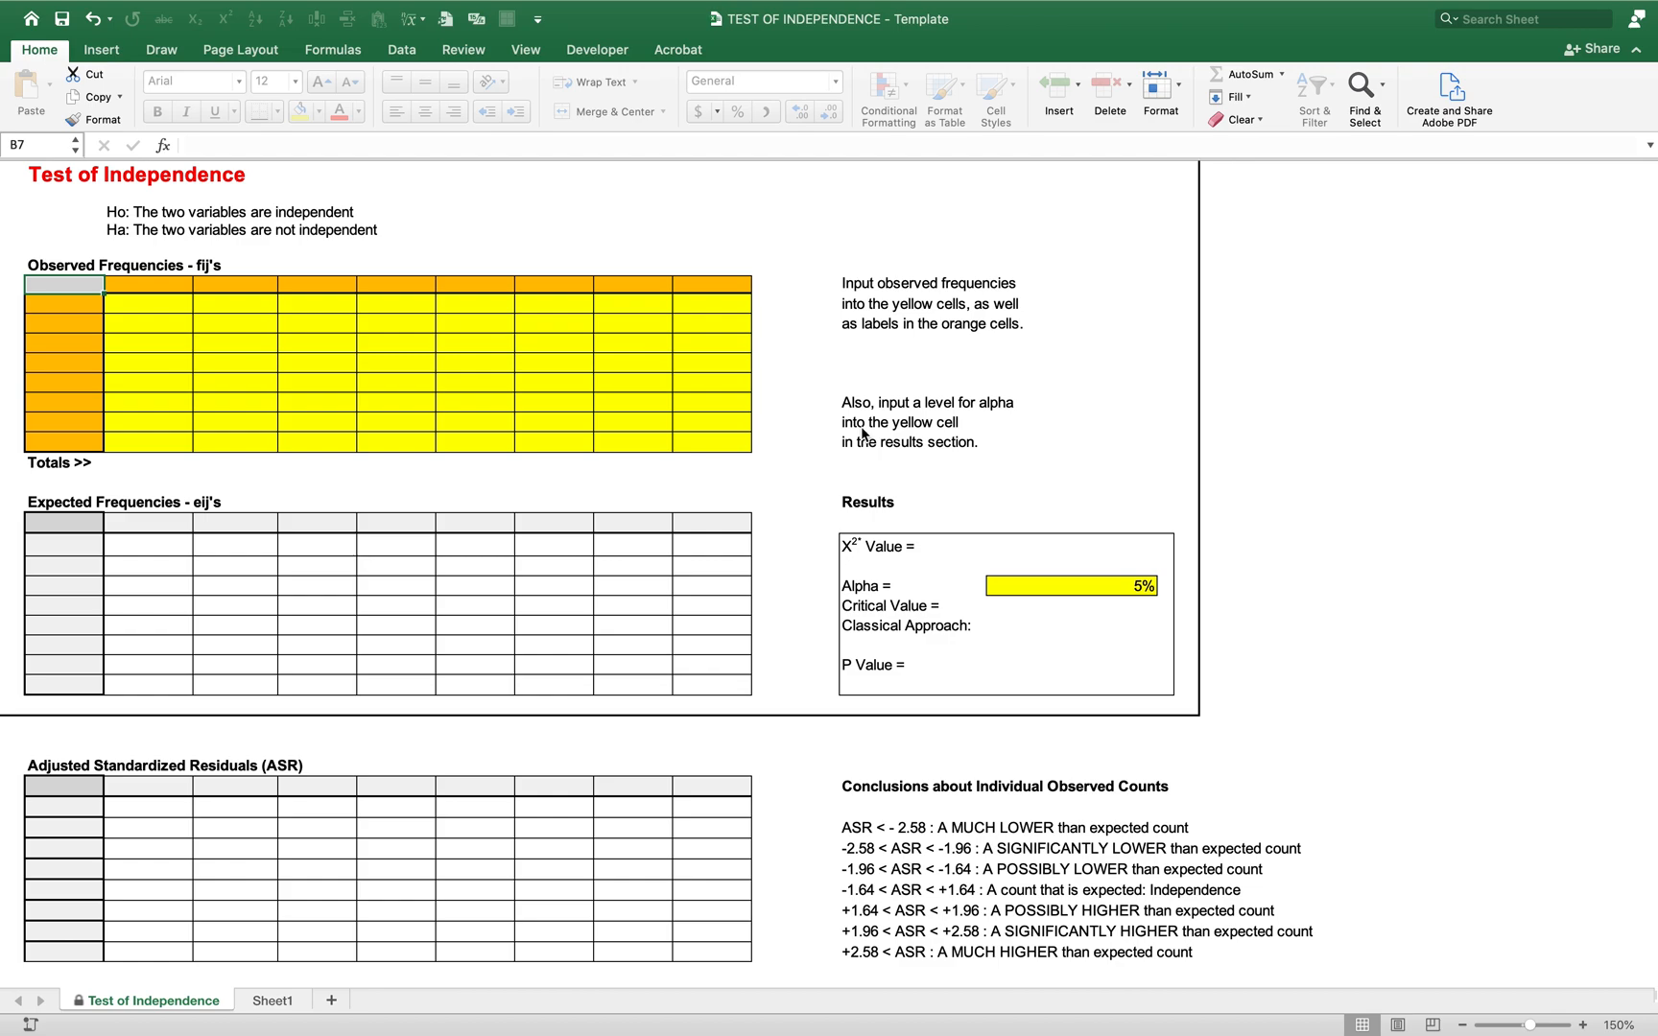
- Switch back to the problems workbook and copy the PivotTable's labels and counts in E8:H11, excluding the grand totals
key("ctrl+Left")
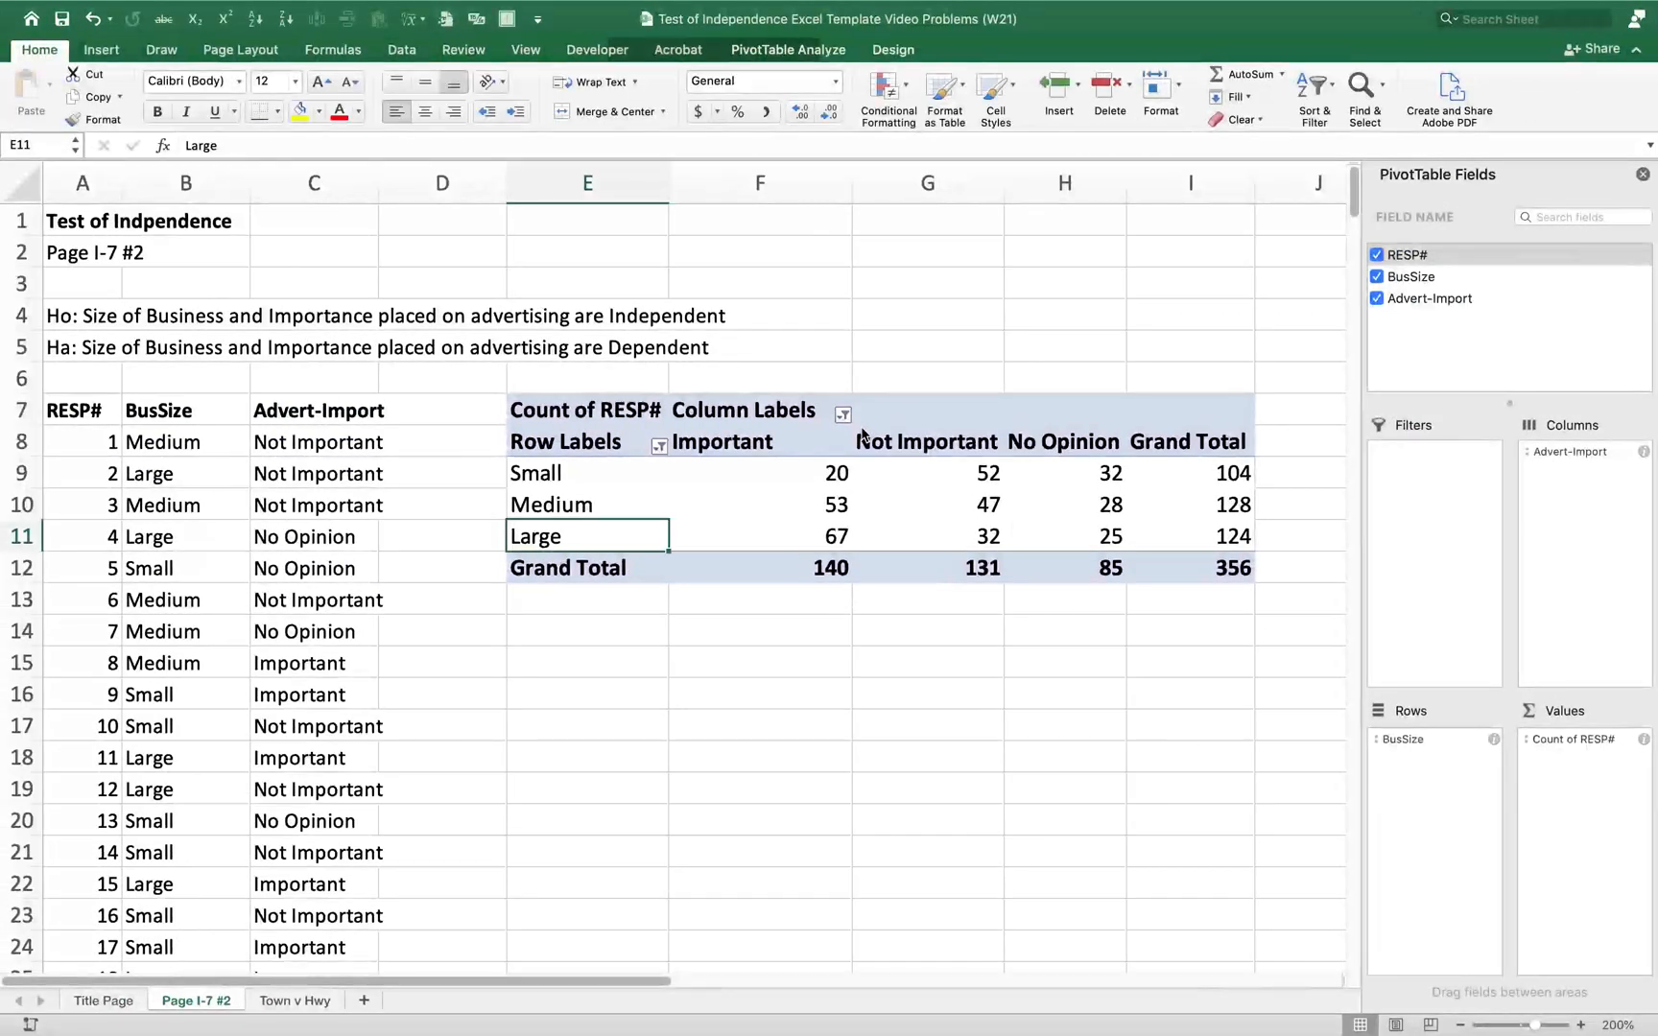
left_click(568, 441)
left_click_drag(569, 441, 1027, 527)
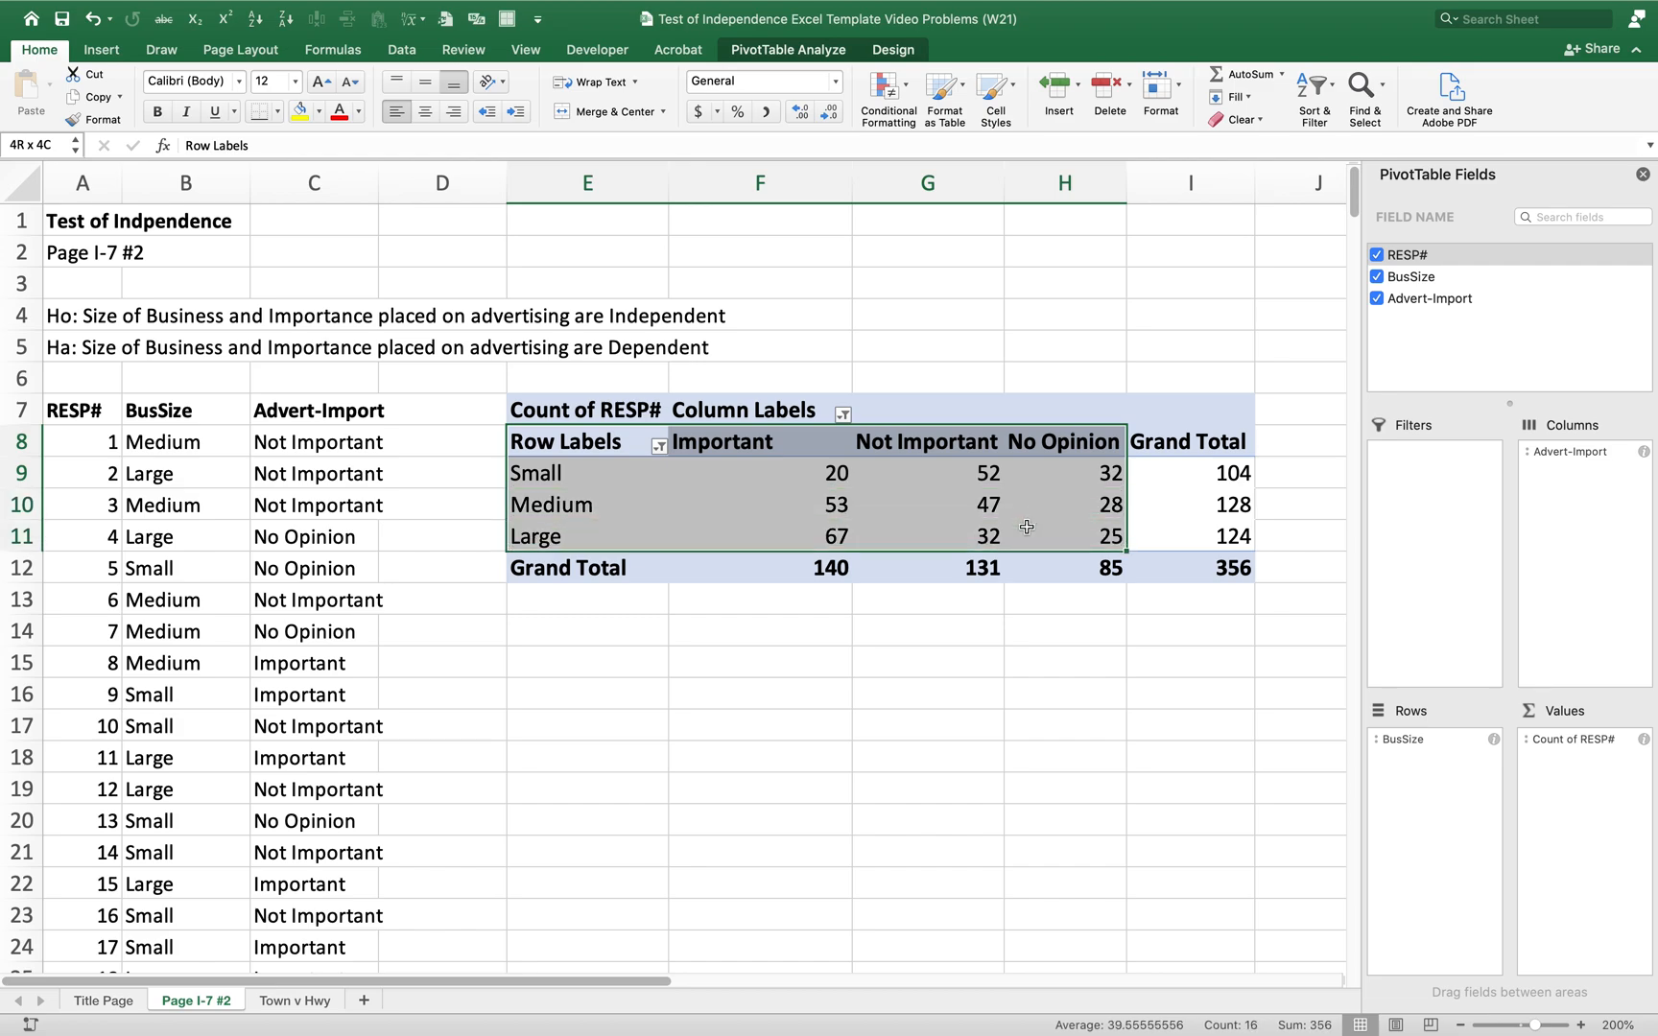
left_click_drag(1026, 527, 1027, 527)
key("super+c")
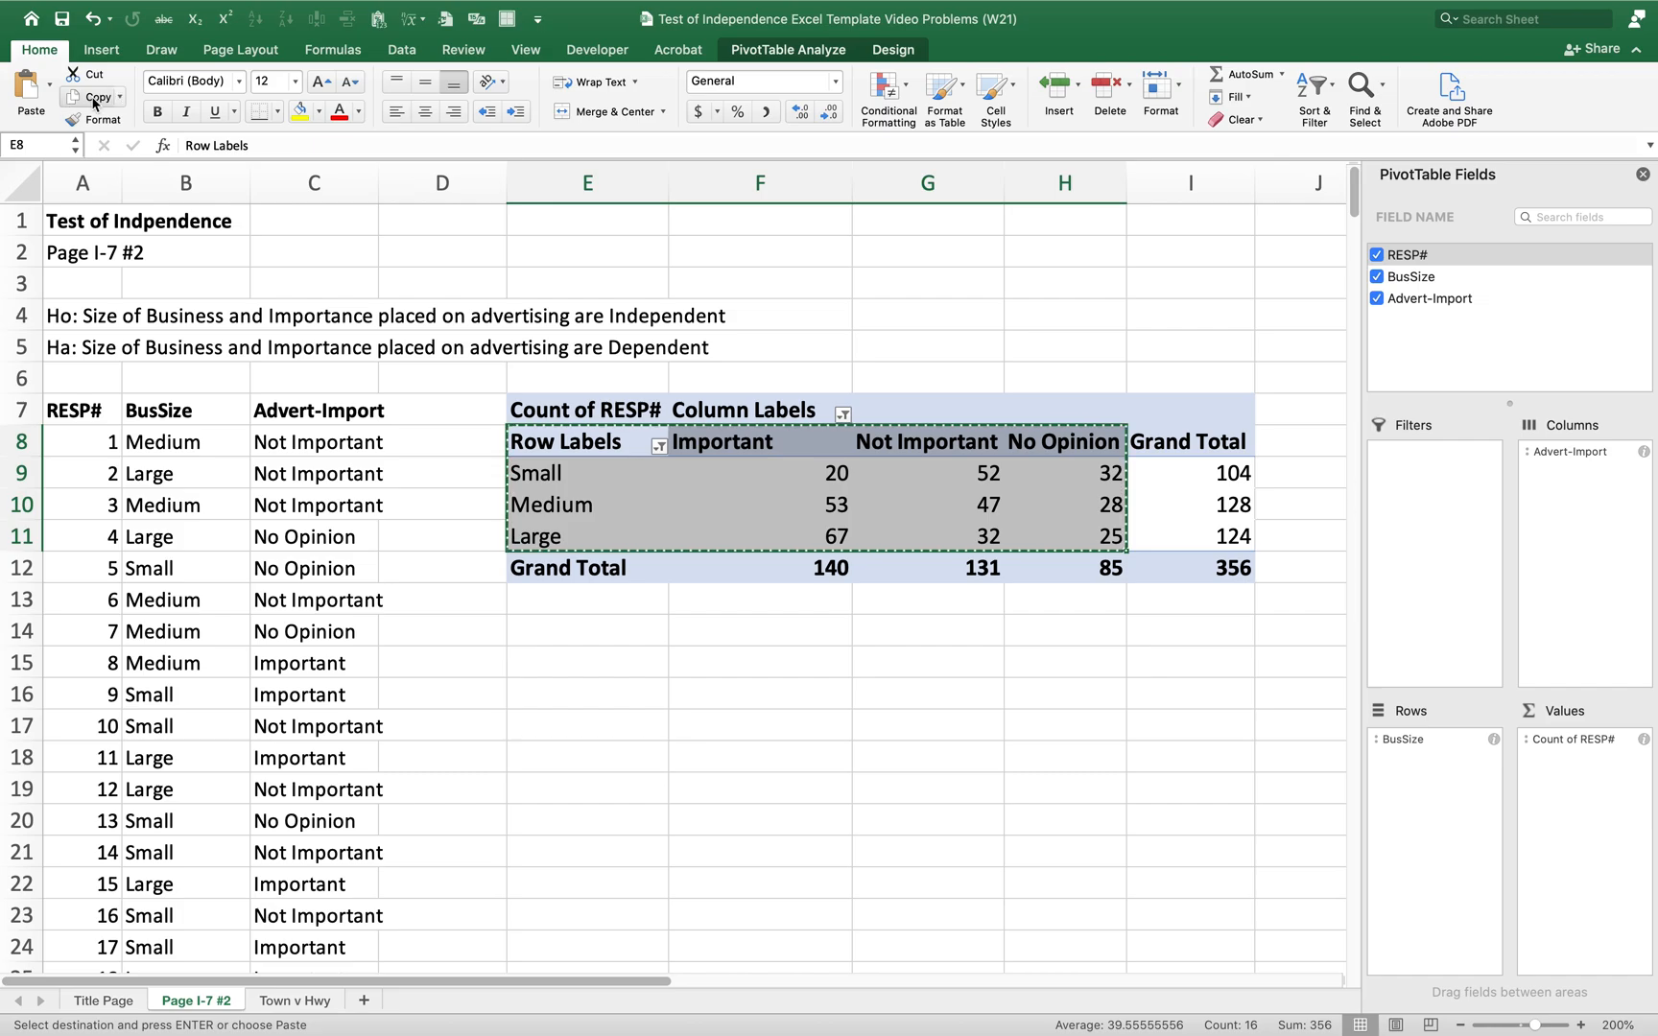
- Paste the copied PivotTable range as values into the template's Observed Frequencies table, starting at cell B7
key("ctrl+Right")
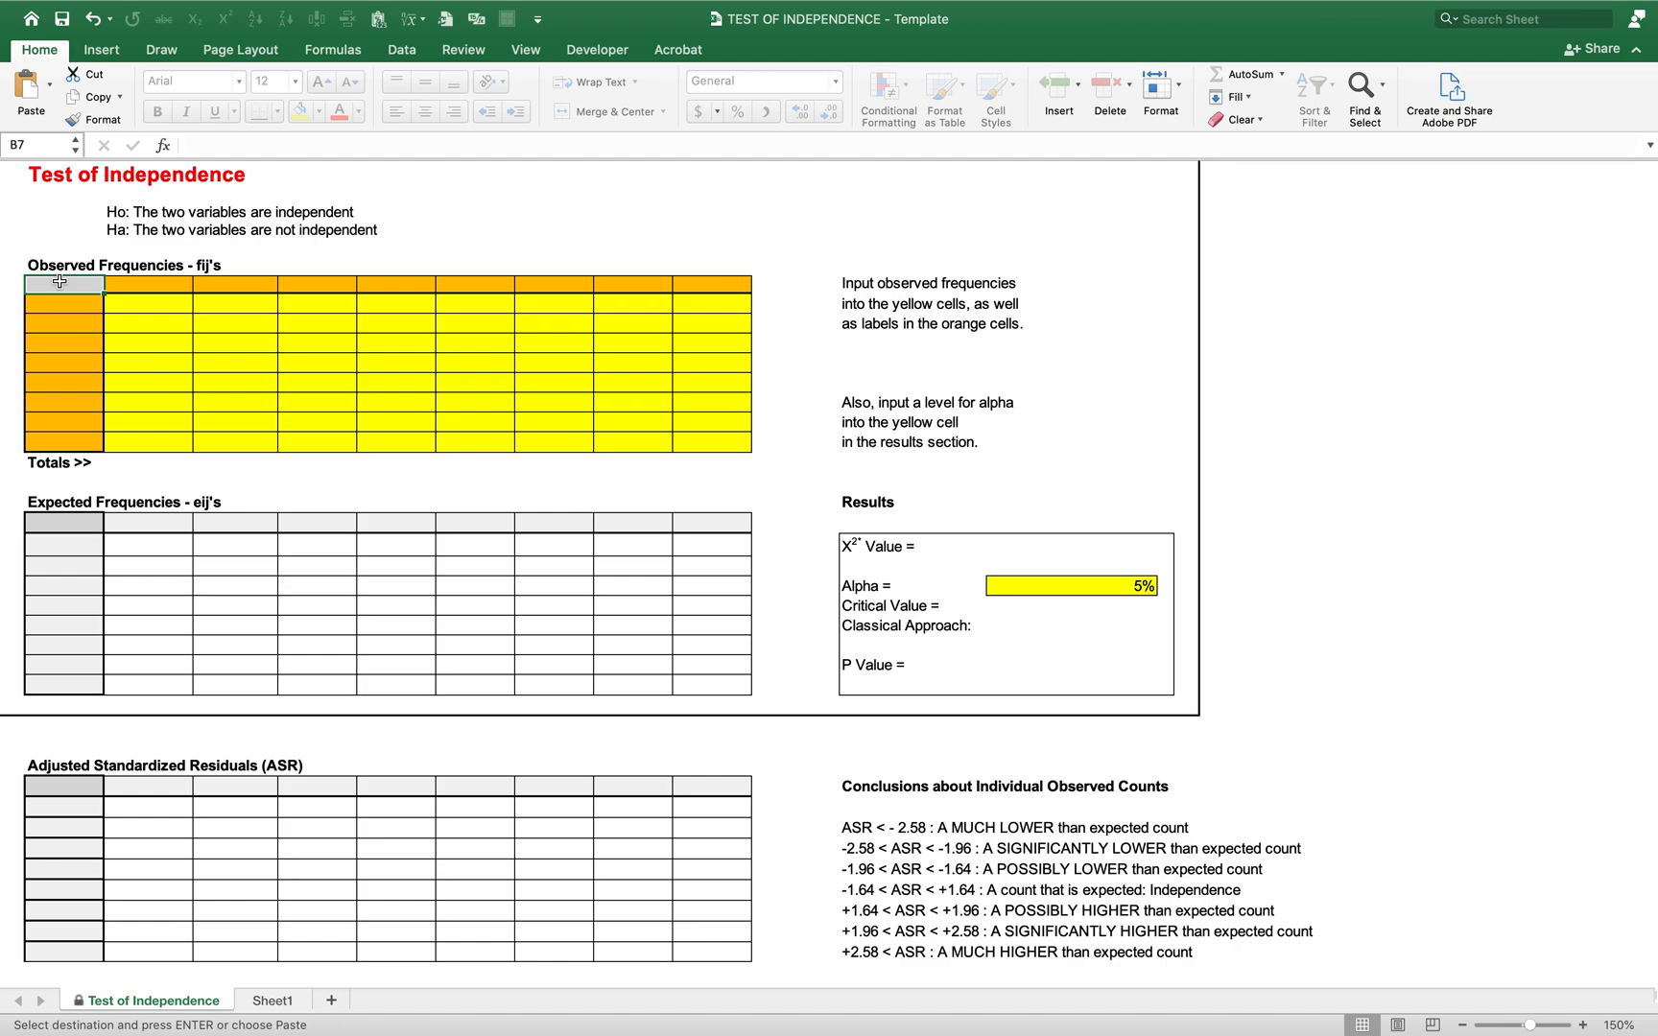
left_click(50, 88)
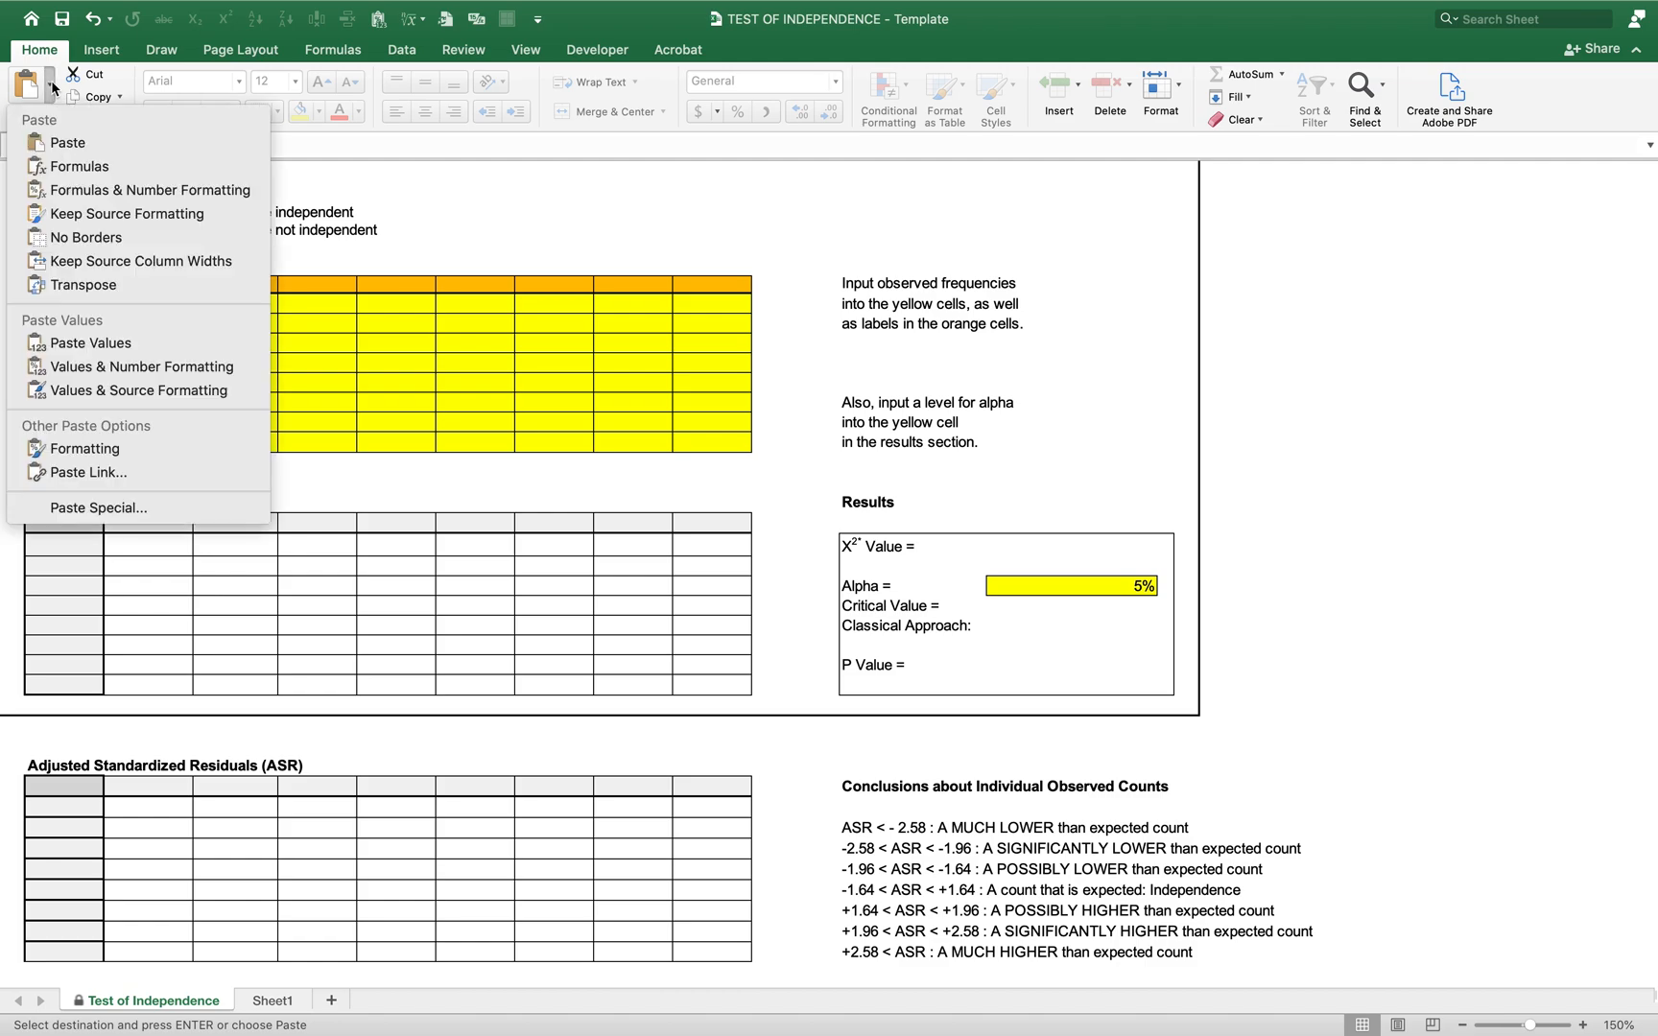
left_click(86, 344)
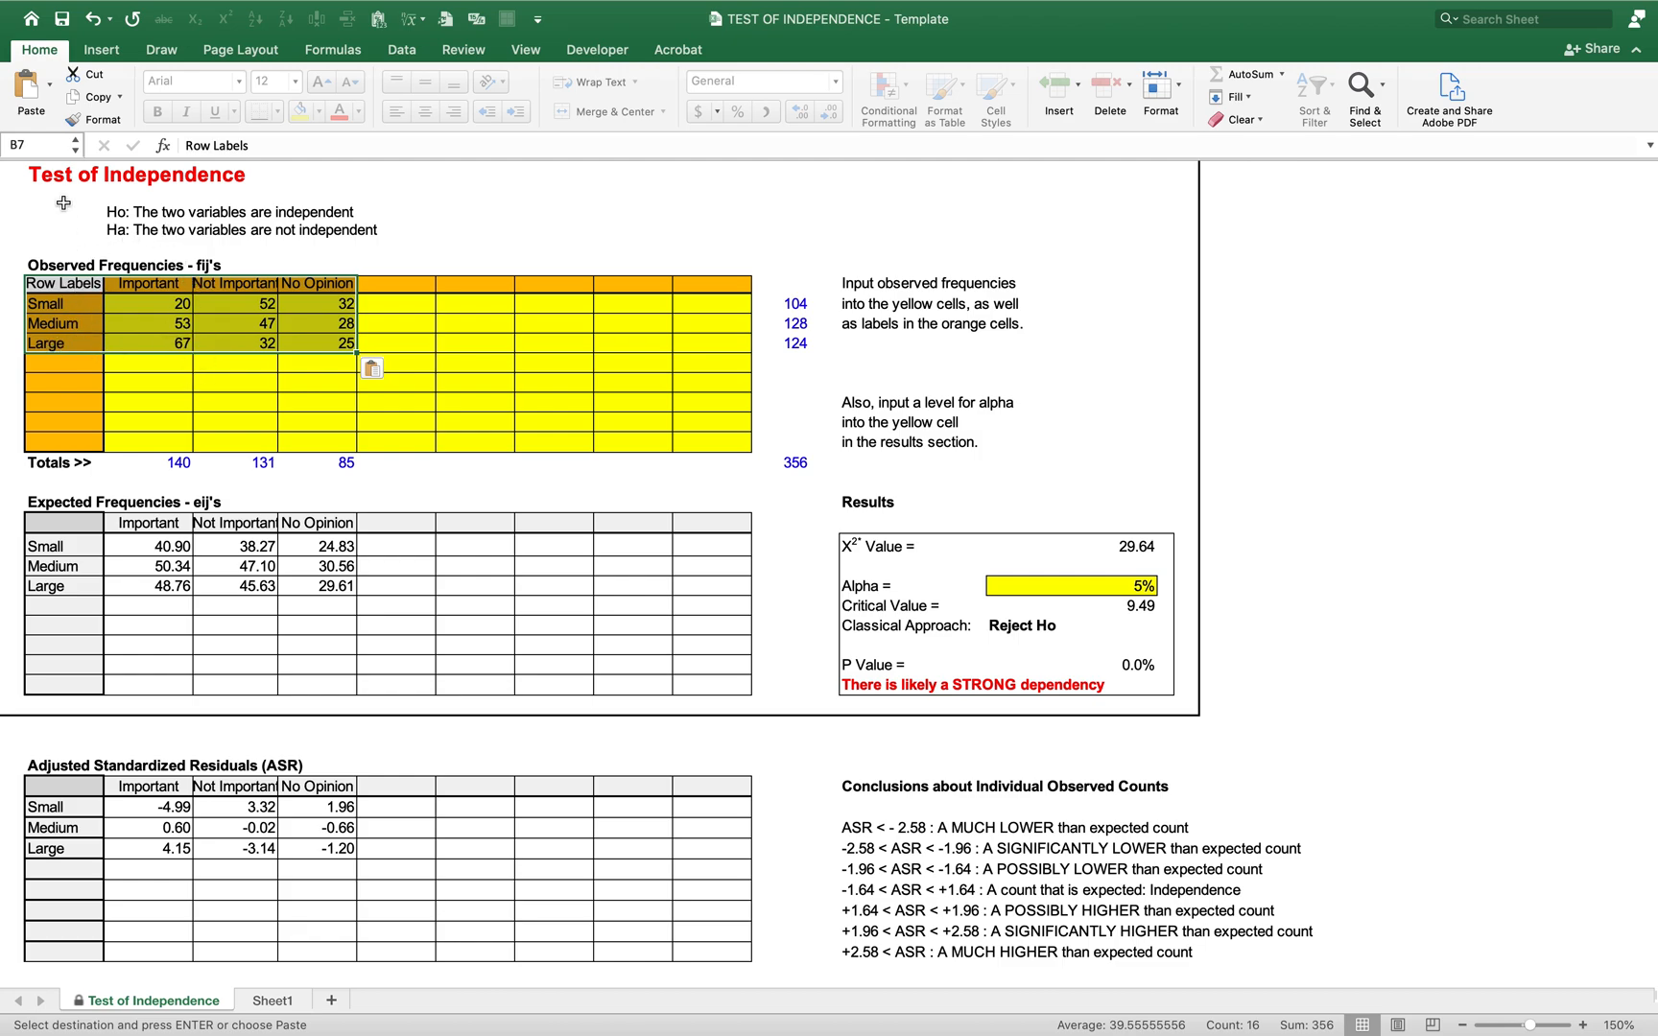
left_click(62, 286)
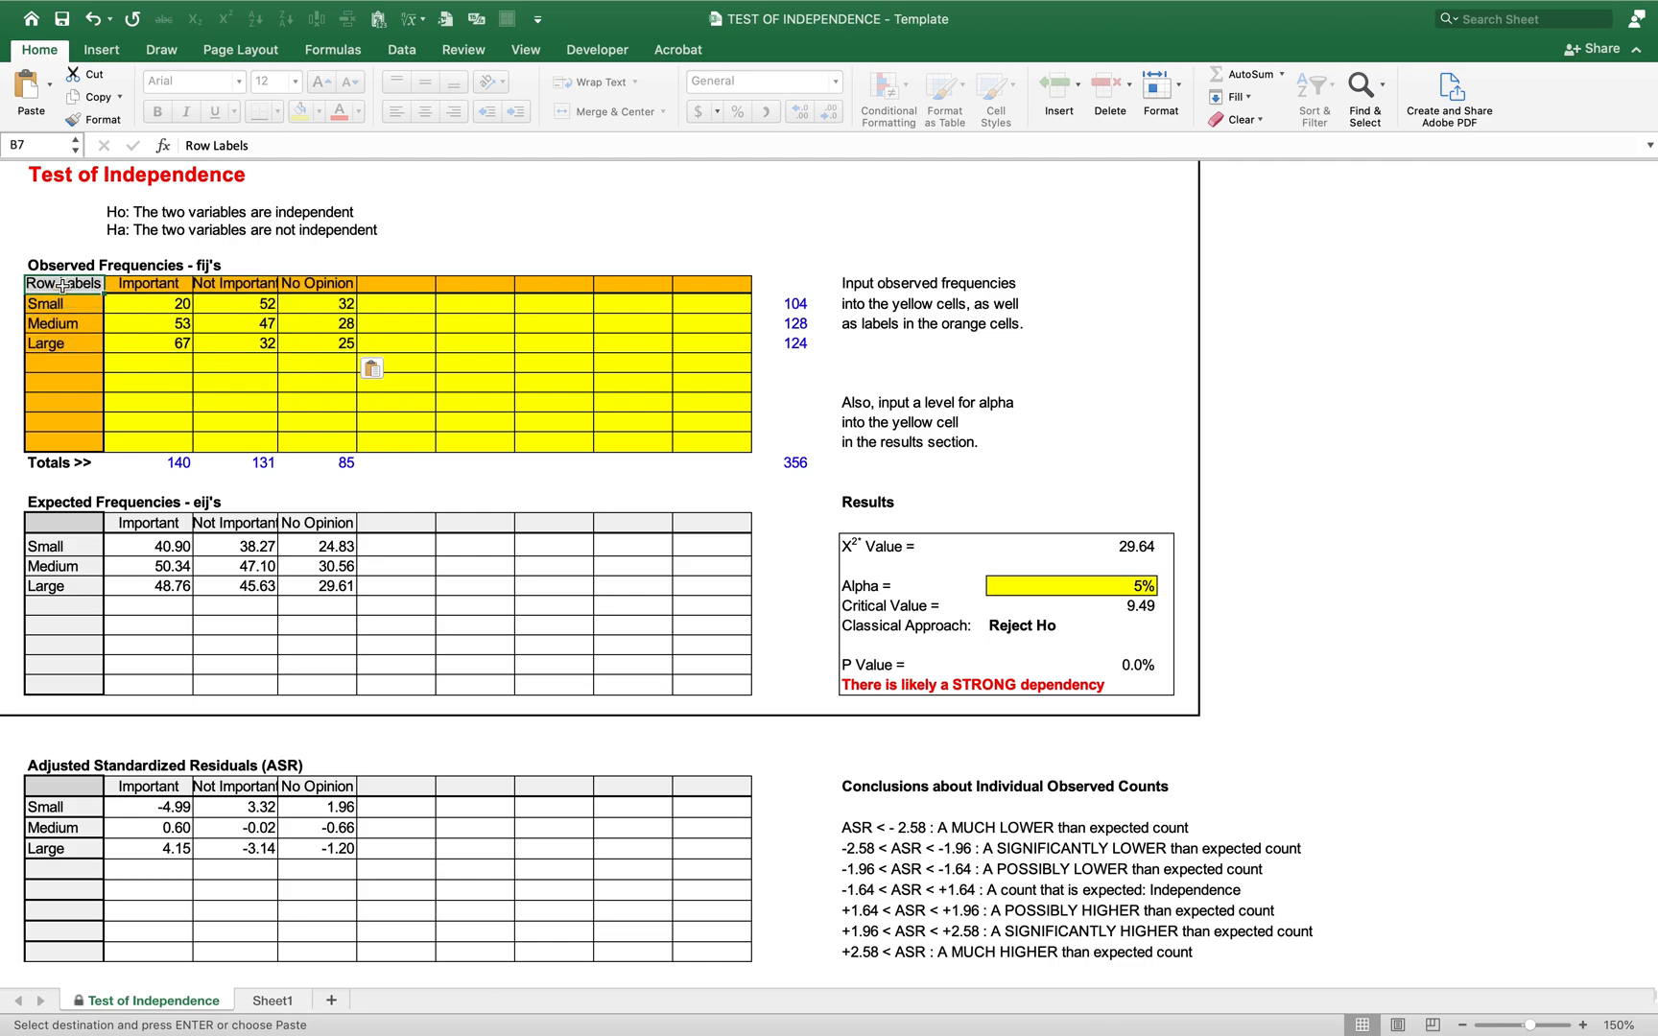
right_click(62, 286)
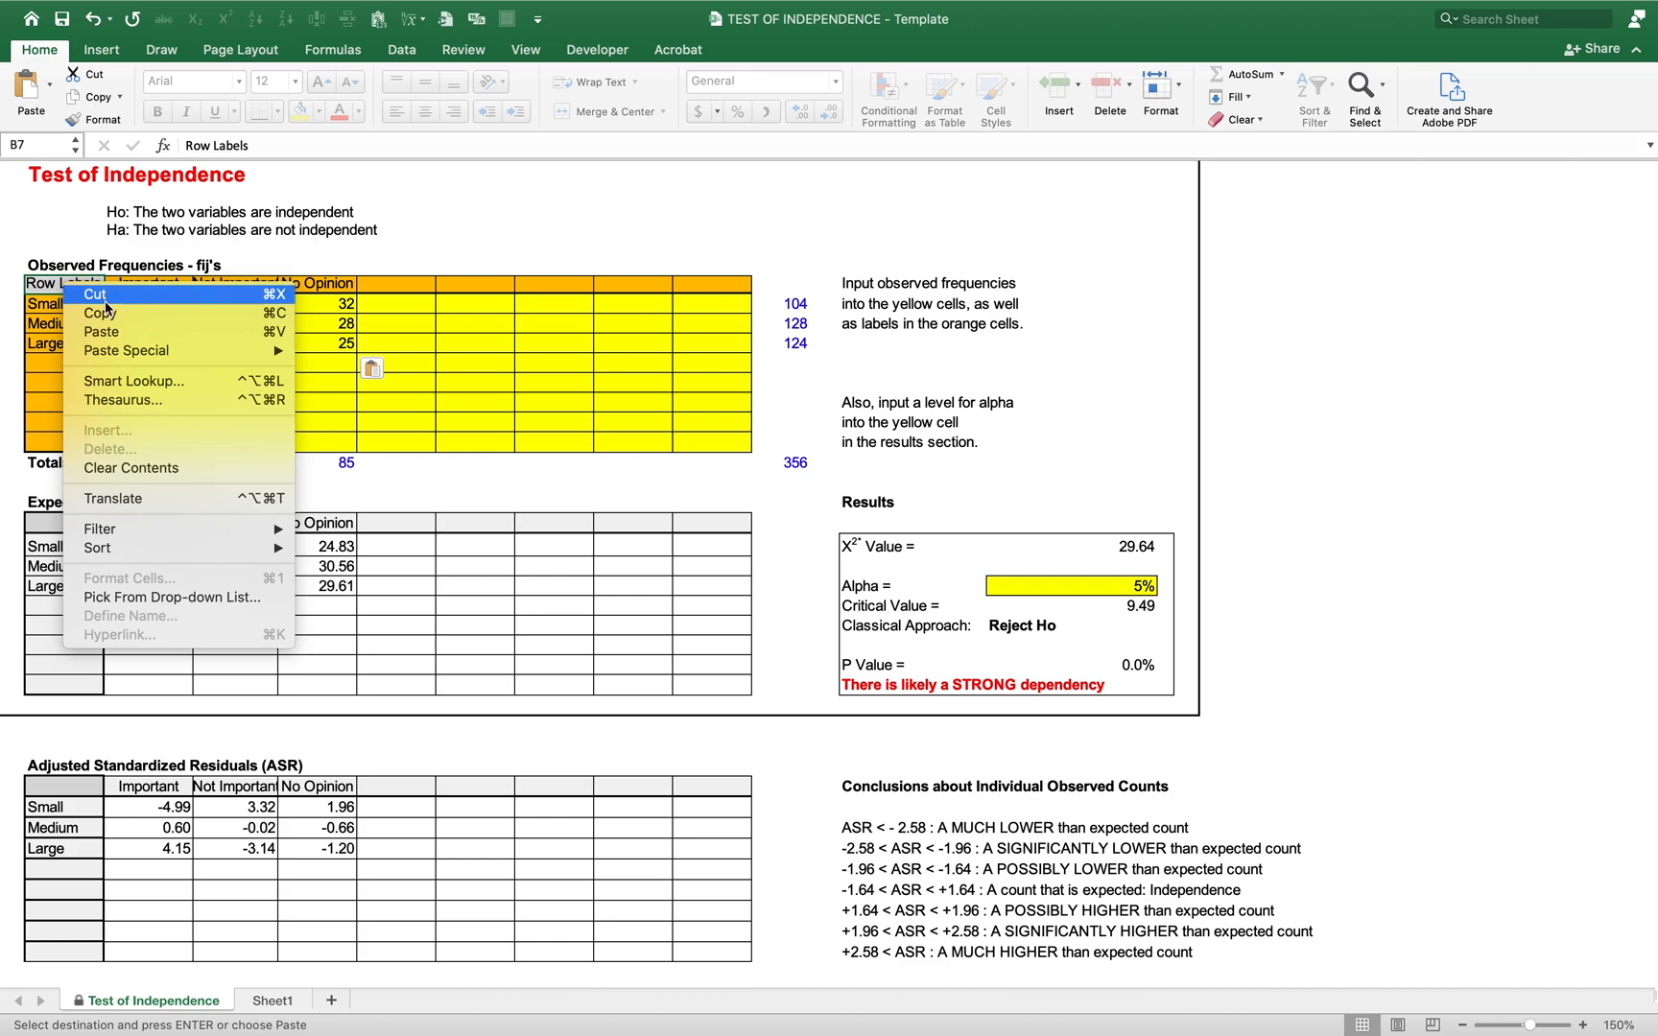
mouse_move(115, 360)
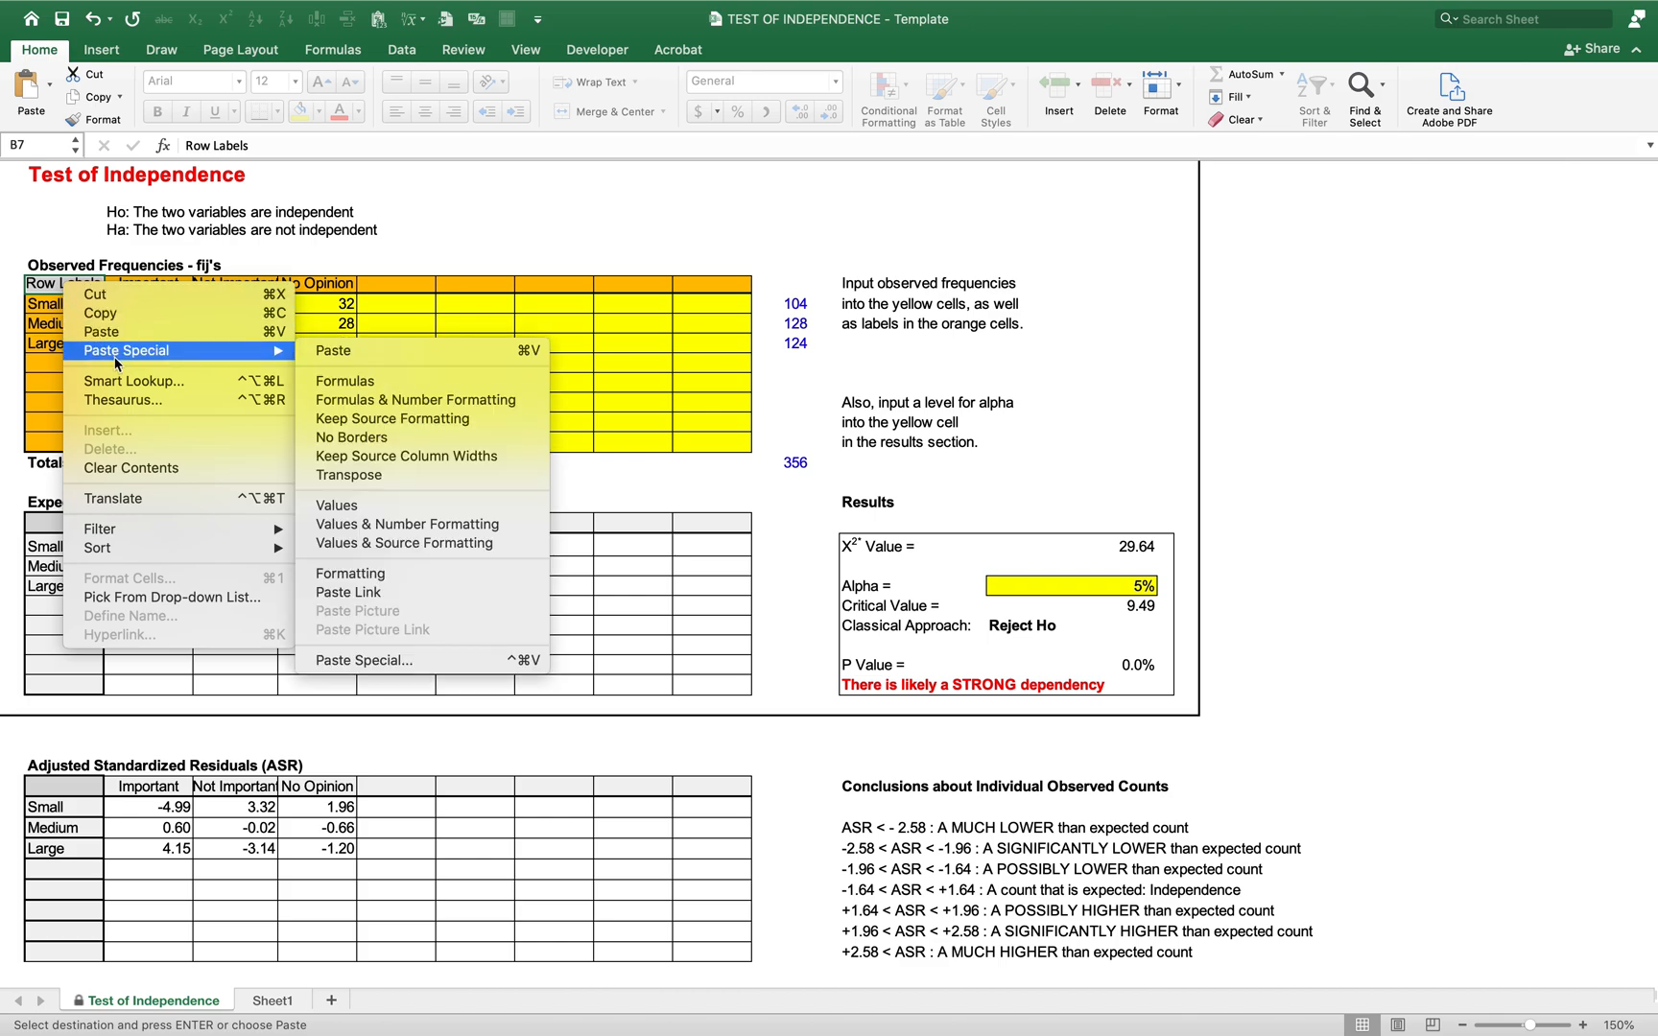
left_click(351, 508)
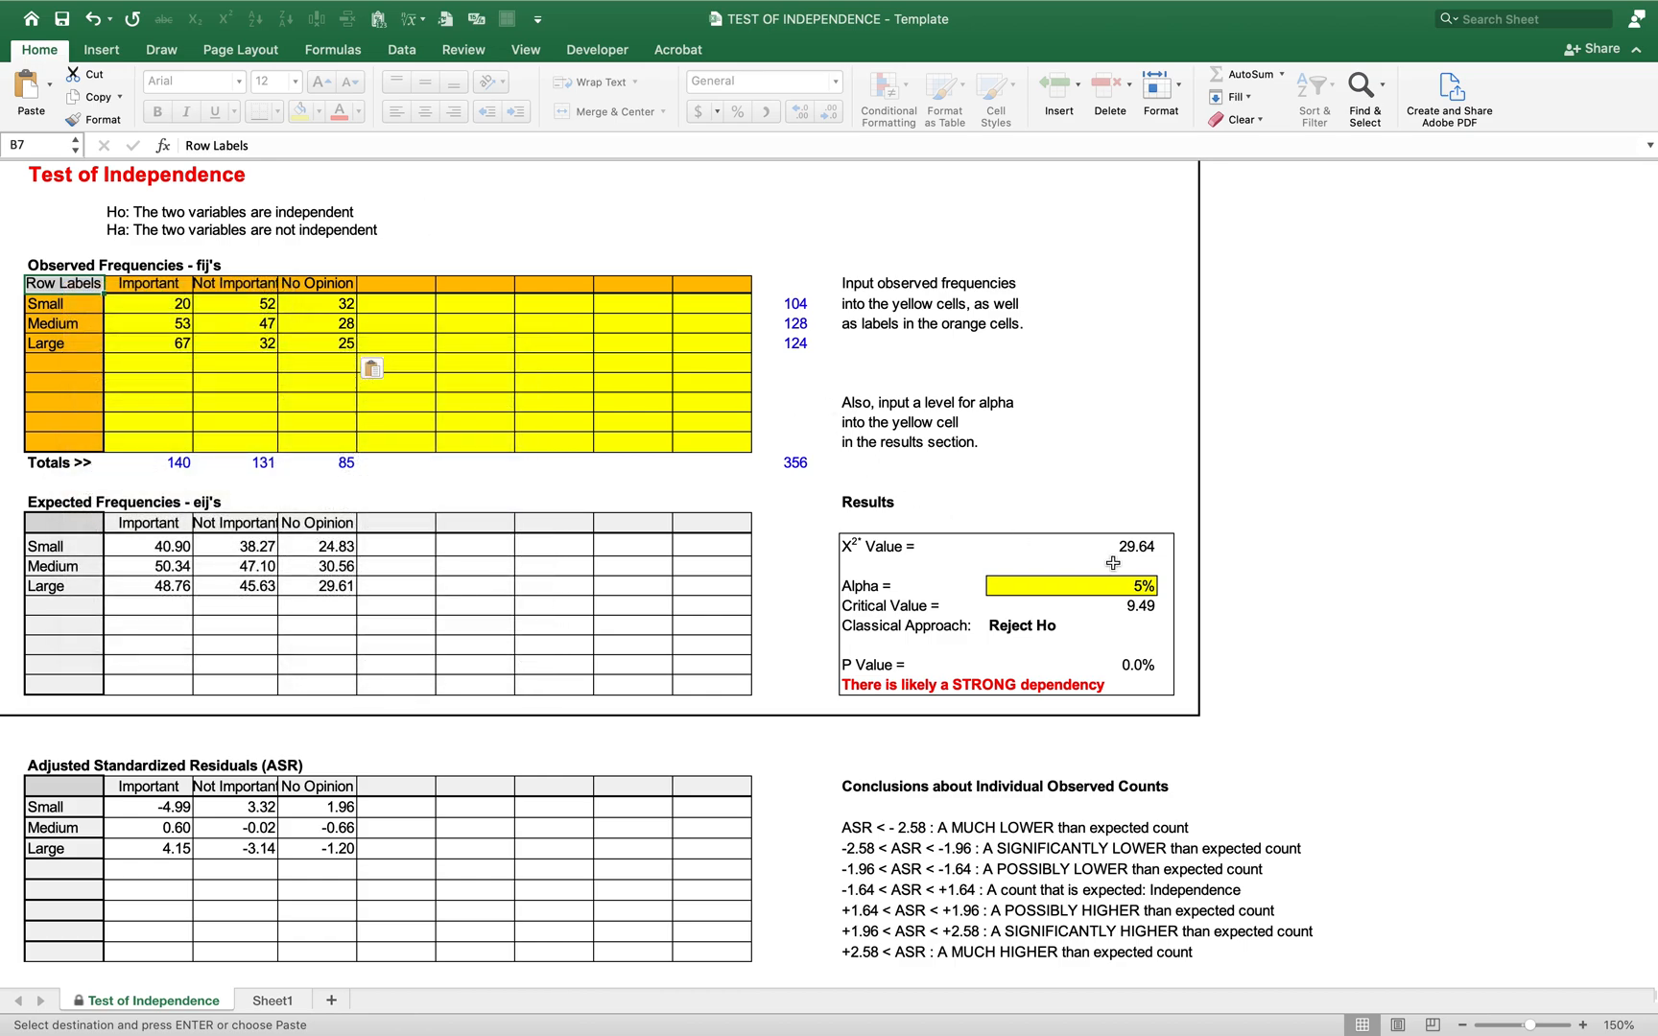
- Examine the expected frequencies for each business size and importance category at 190% zoom
left_click(1583, 1026)
left_click(1583, 1025)
left_click(1583, 1025)
left_click(1583, 1025)
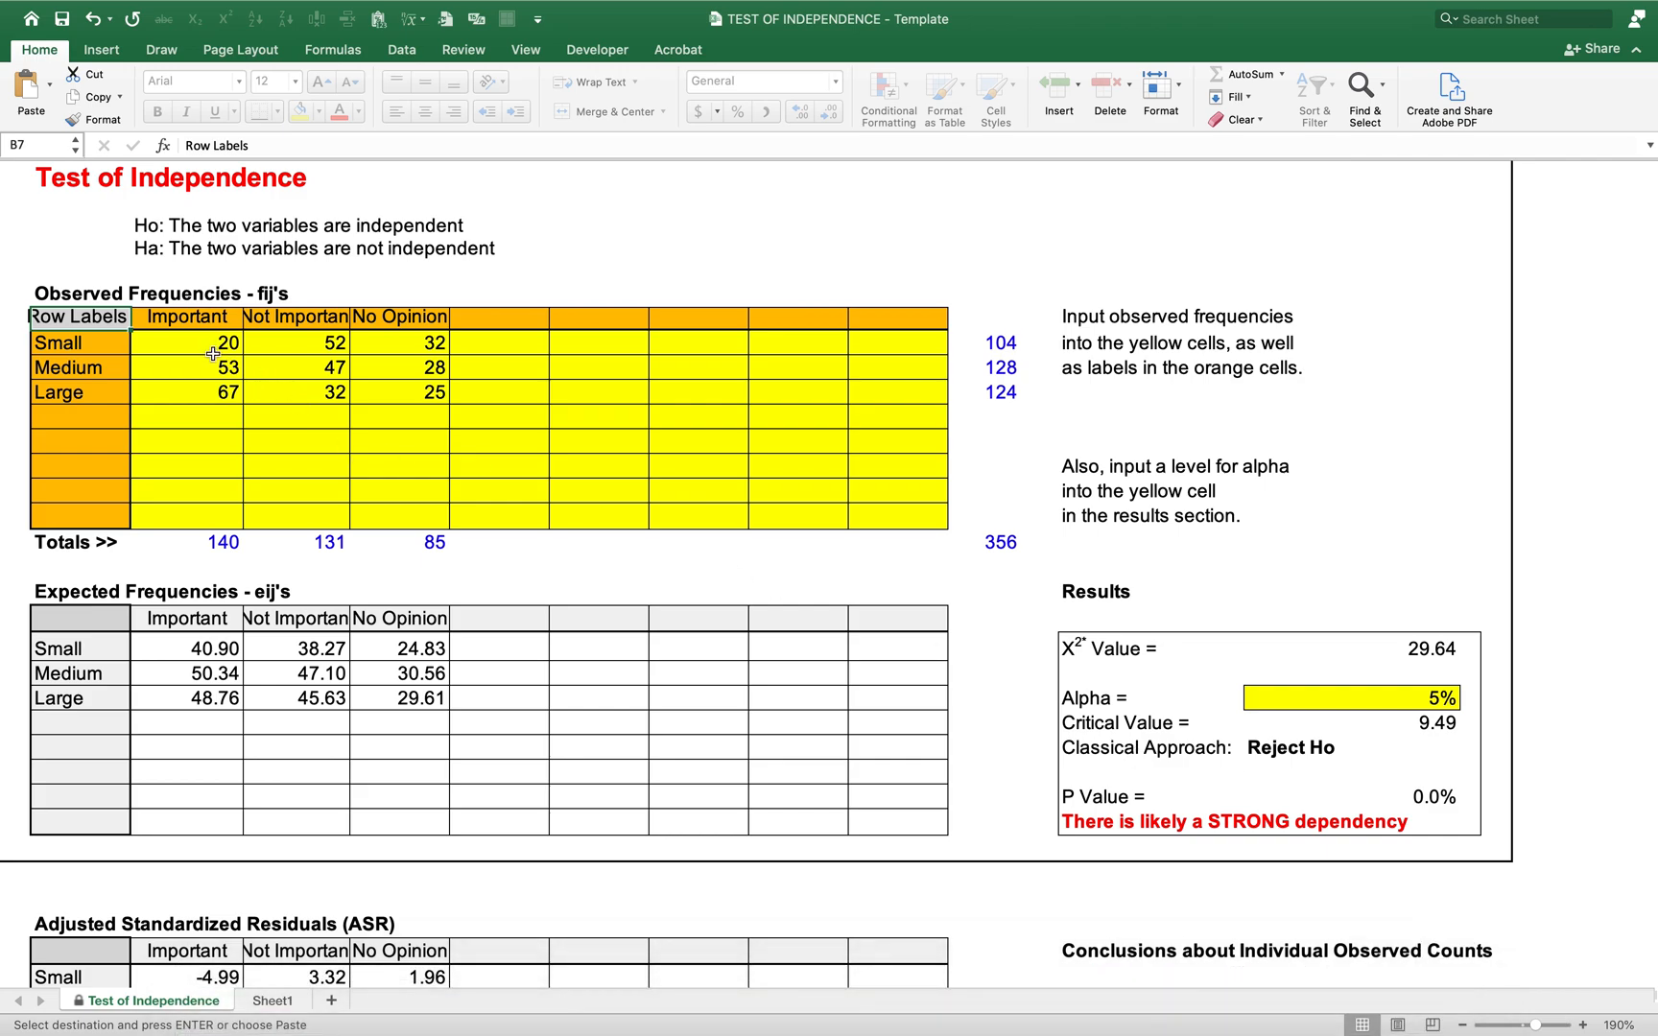
left_click(197, 649)
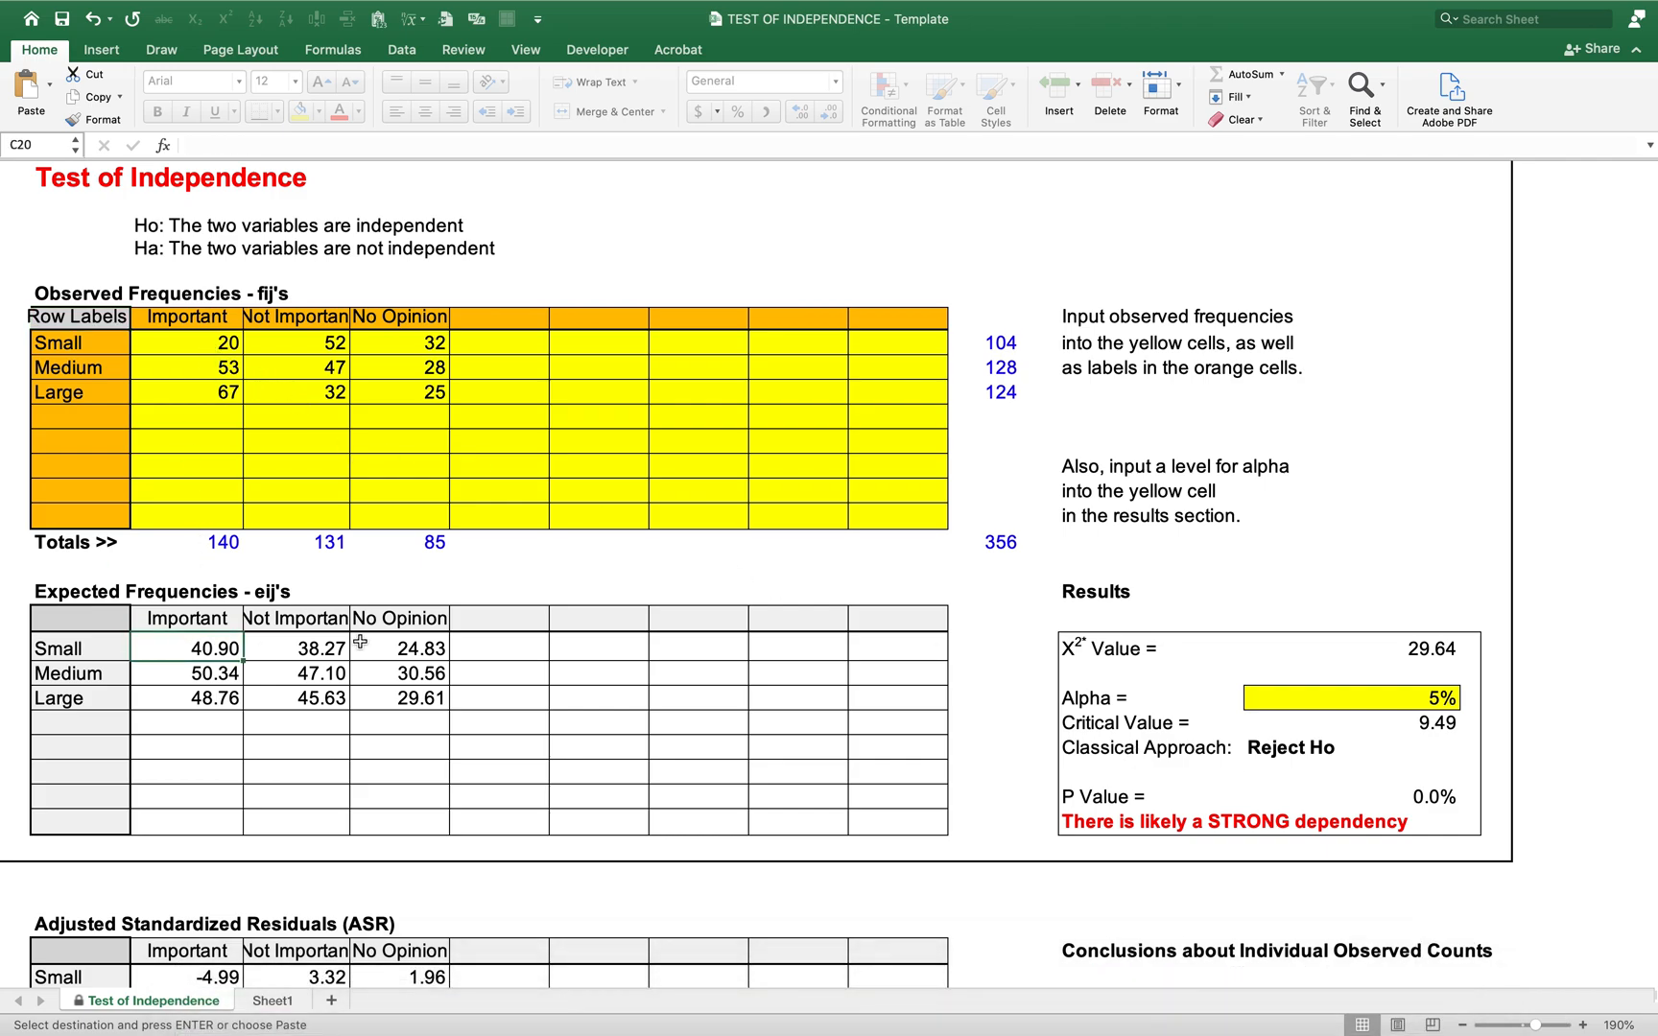
key("Right")
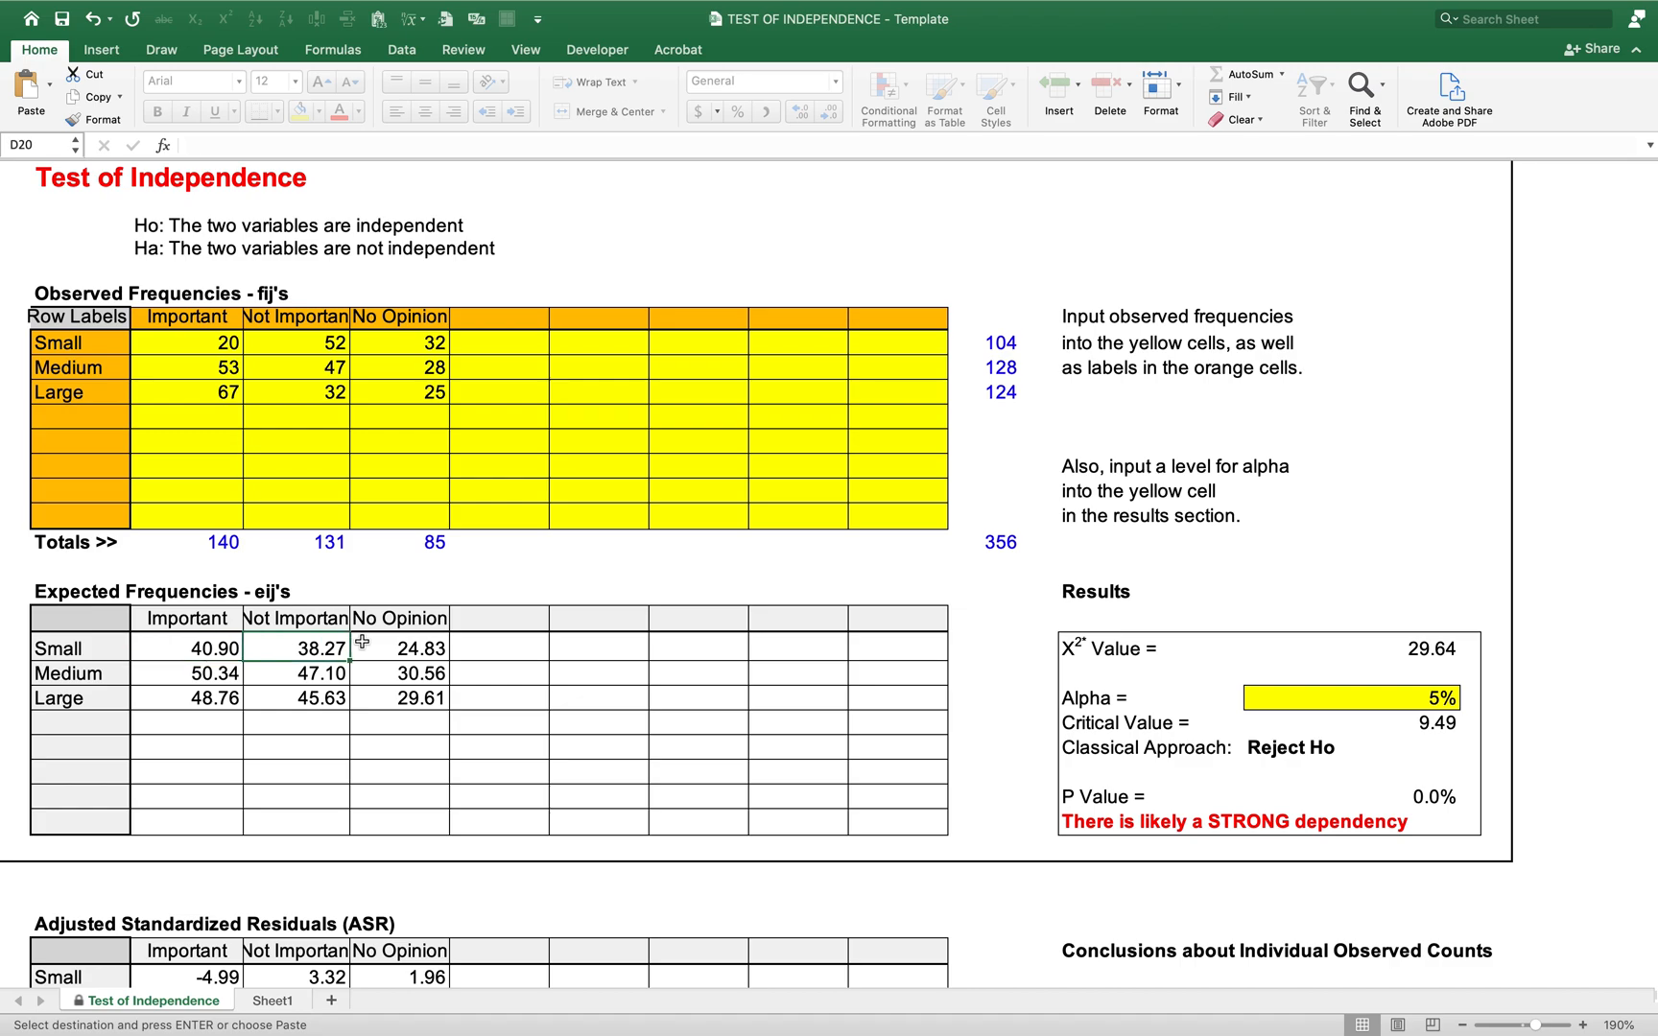
key("Right")
key("Left")
key("Left")
key("Down")
key("Right")
key("Right")
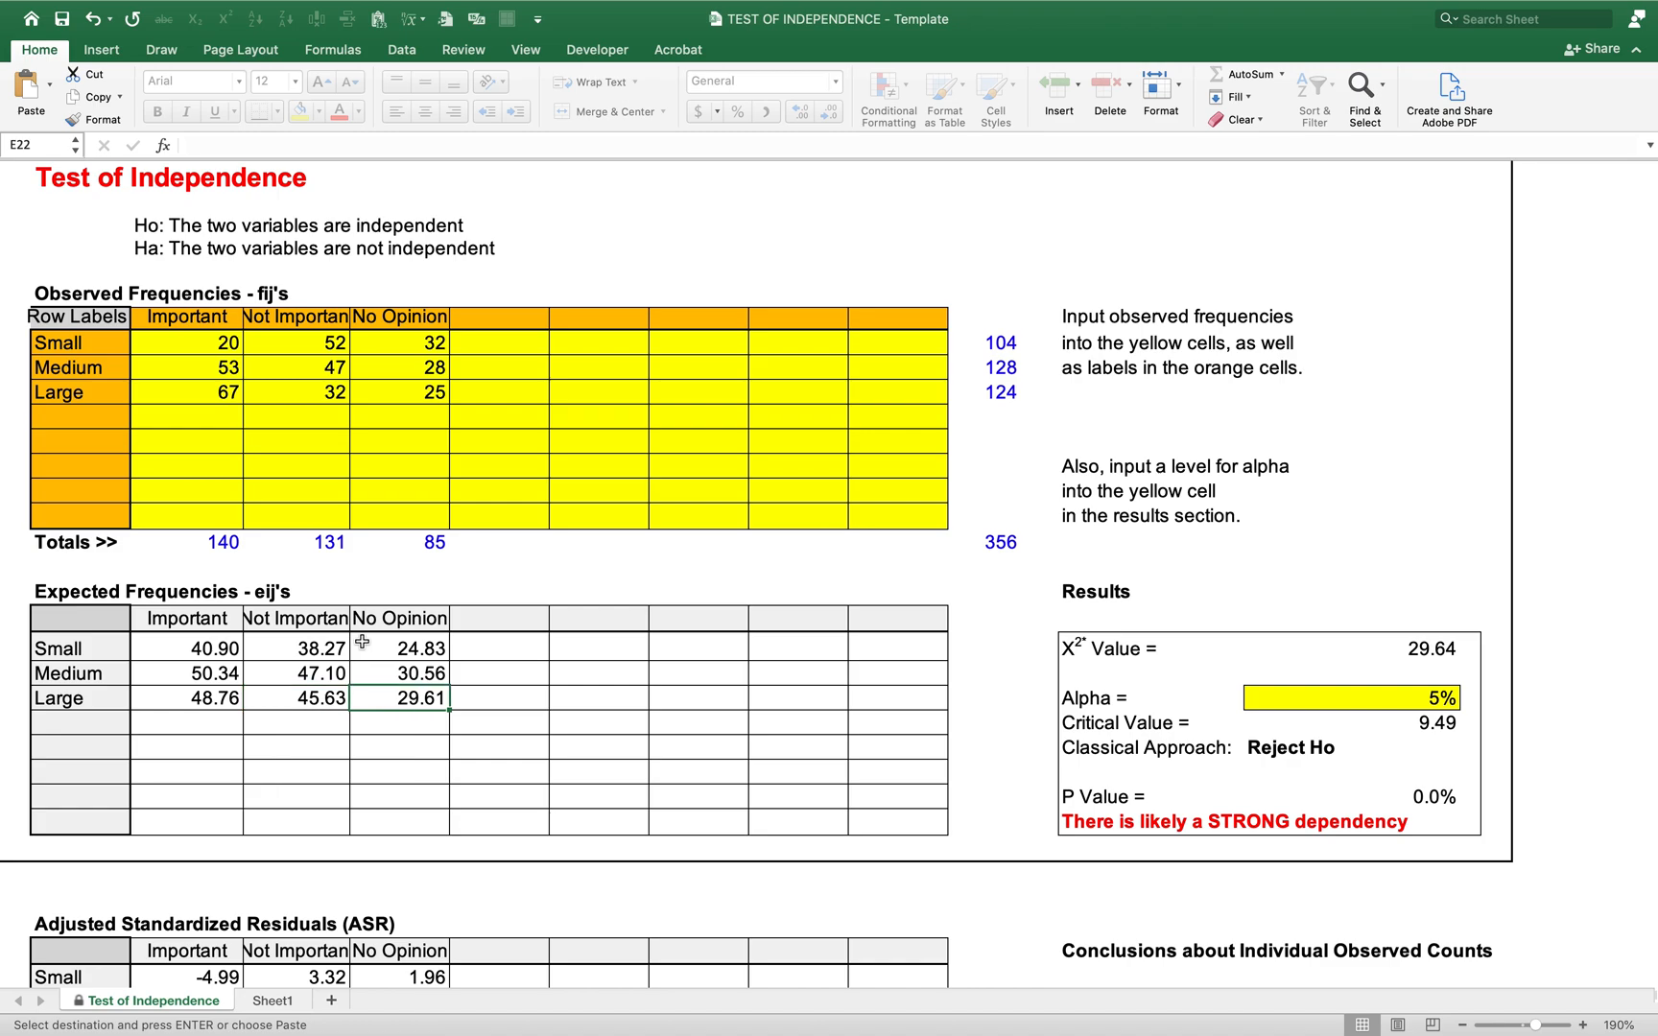
key("Up")
key("Left")
key("Left")
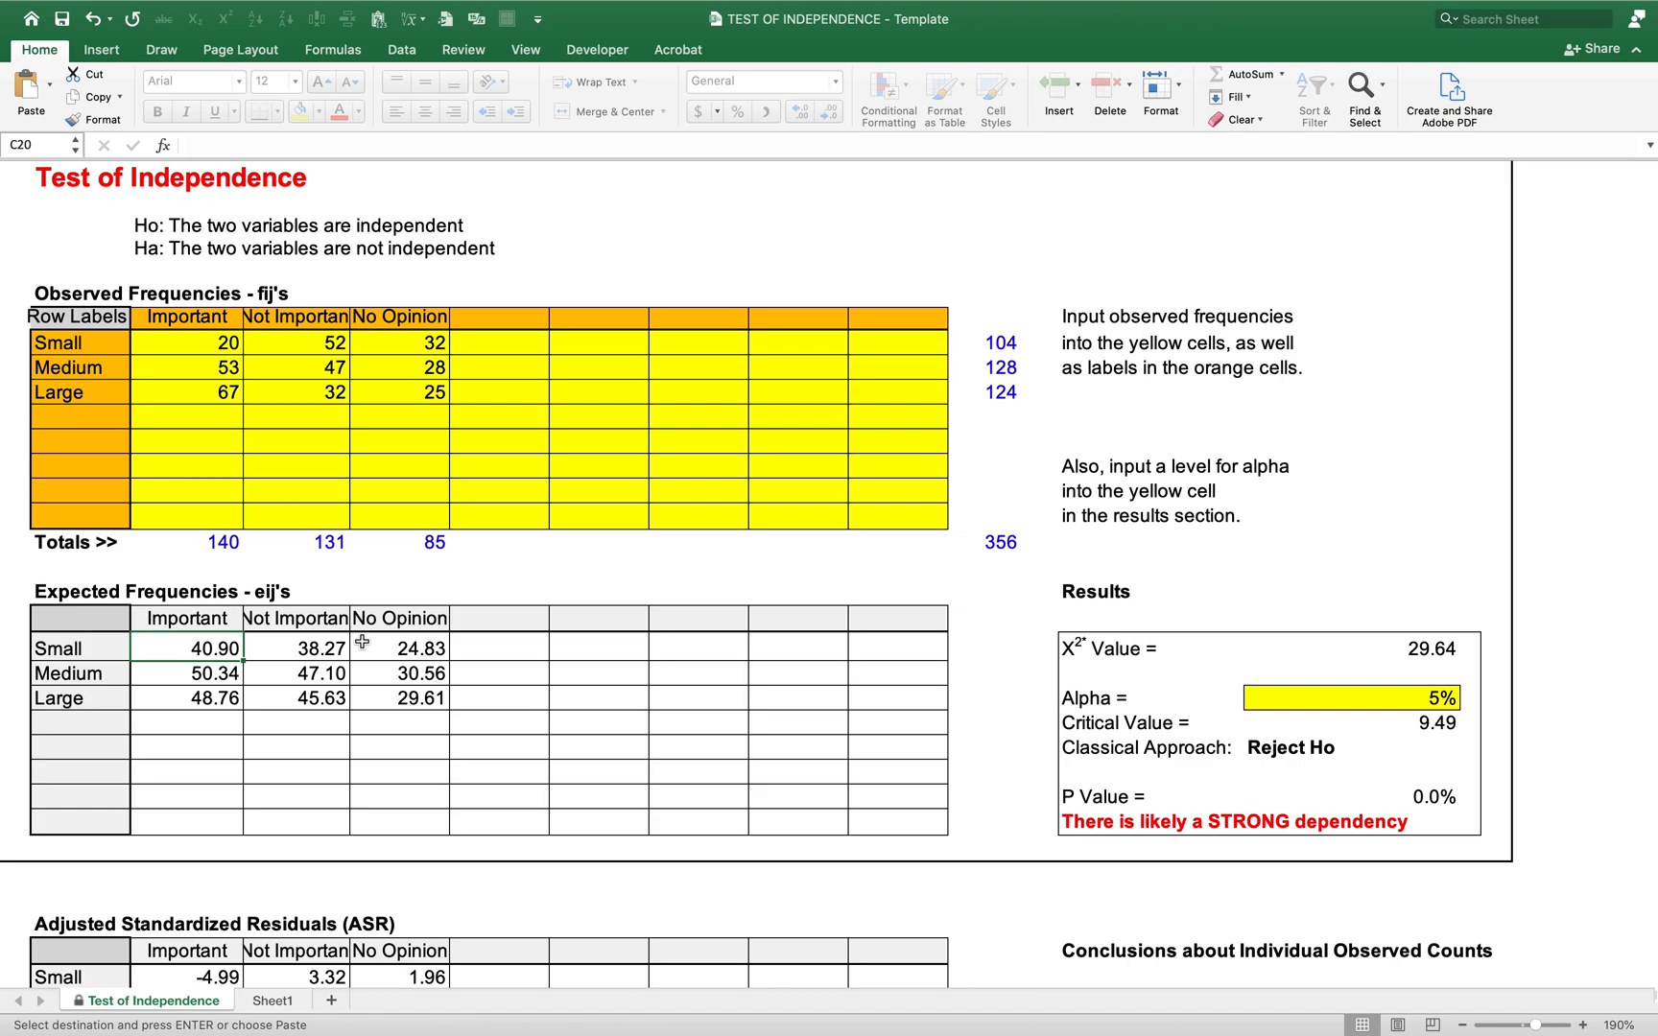
- Set the alpha level in the Results section to 10%
left_click(1081, 658)
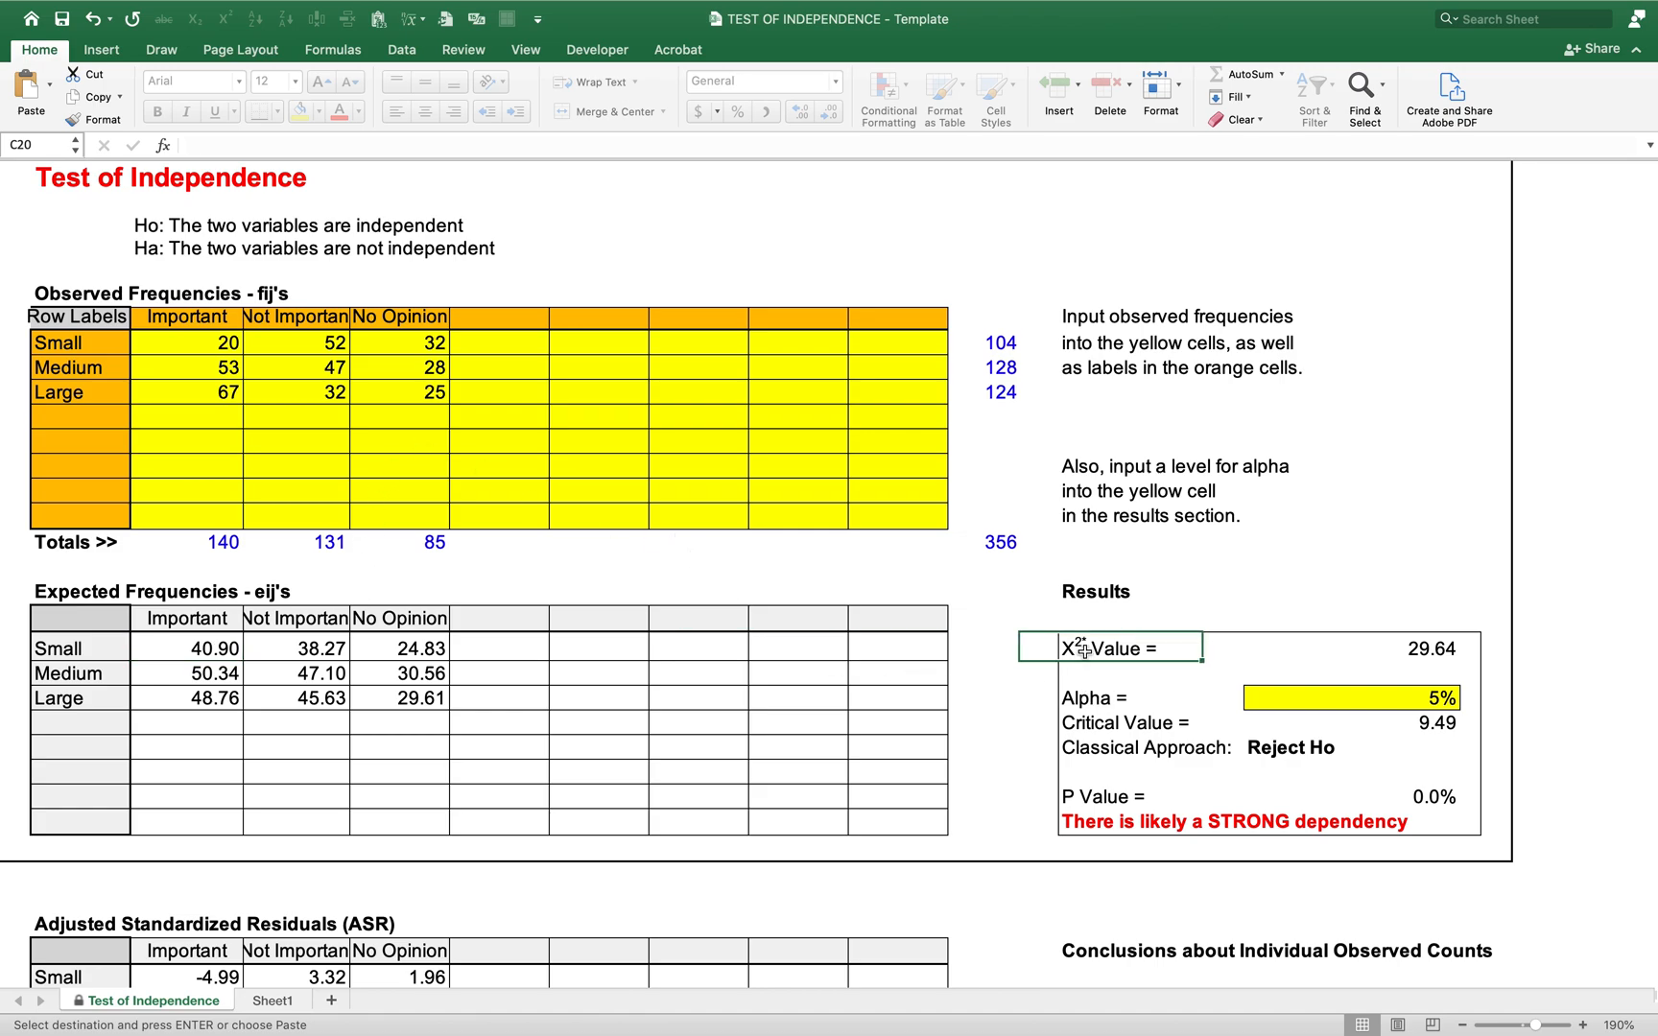
left_click(1328, 629)
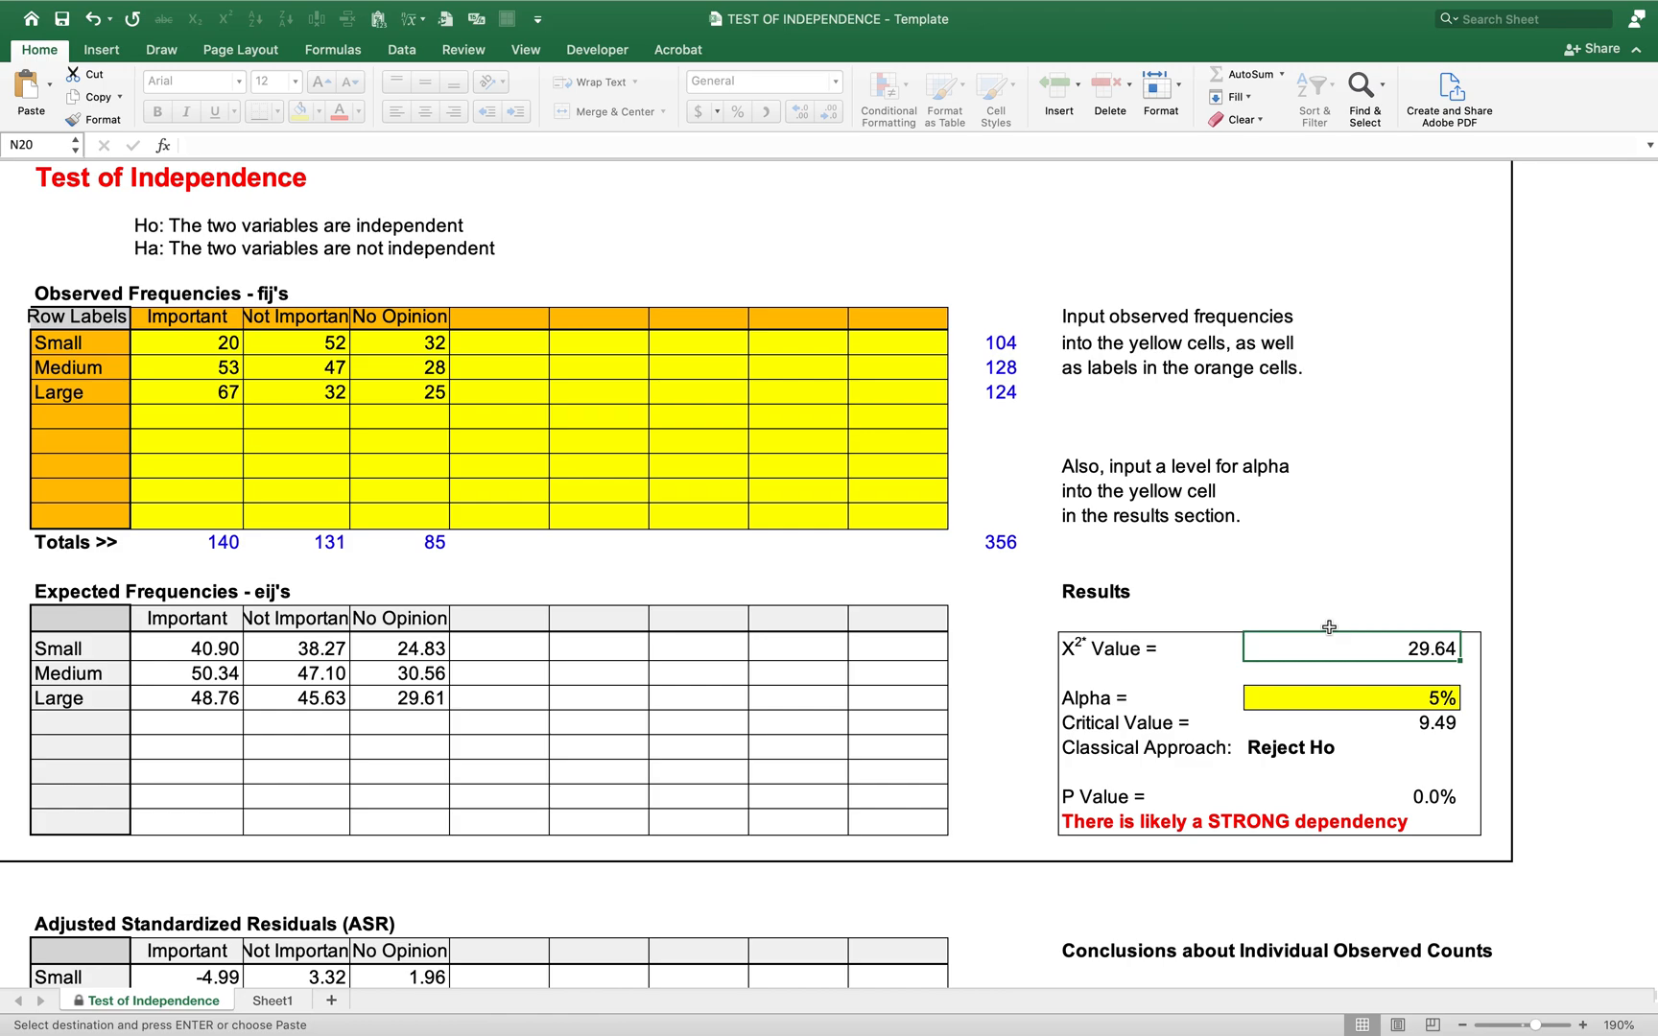
key("Down")
key("Down")
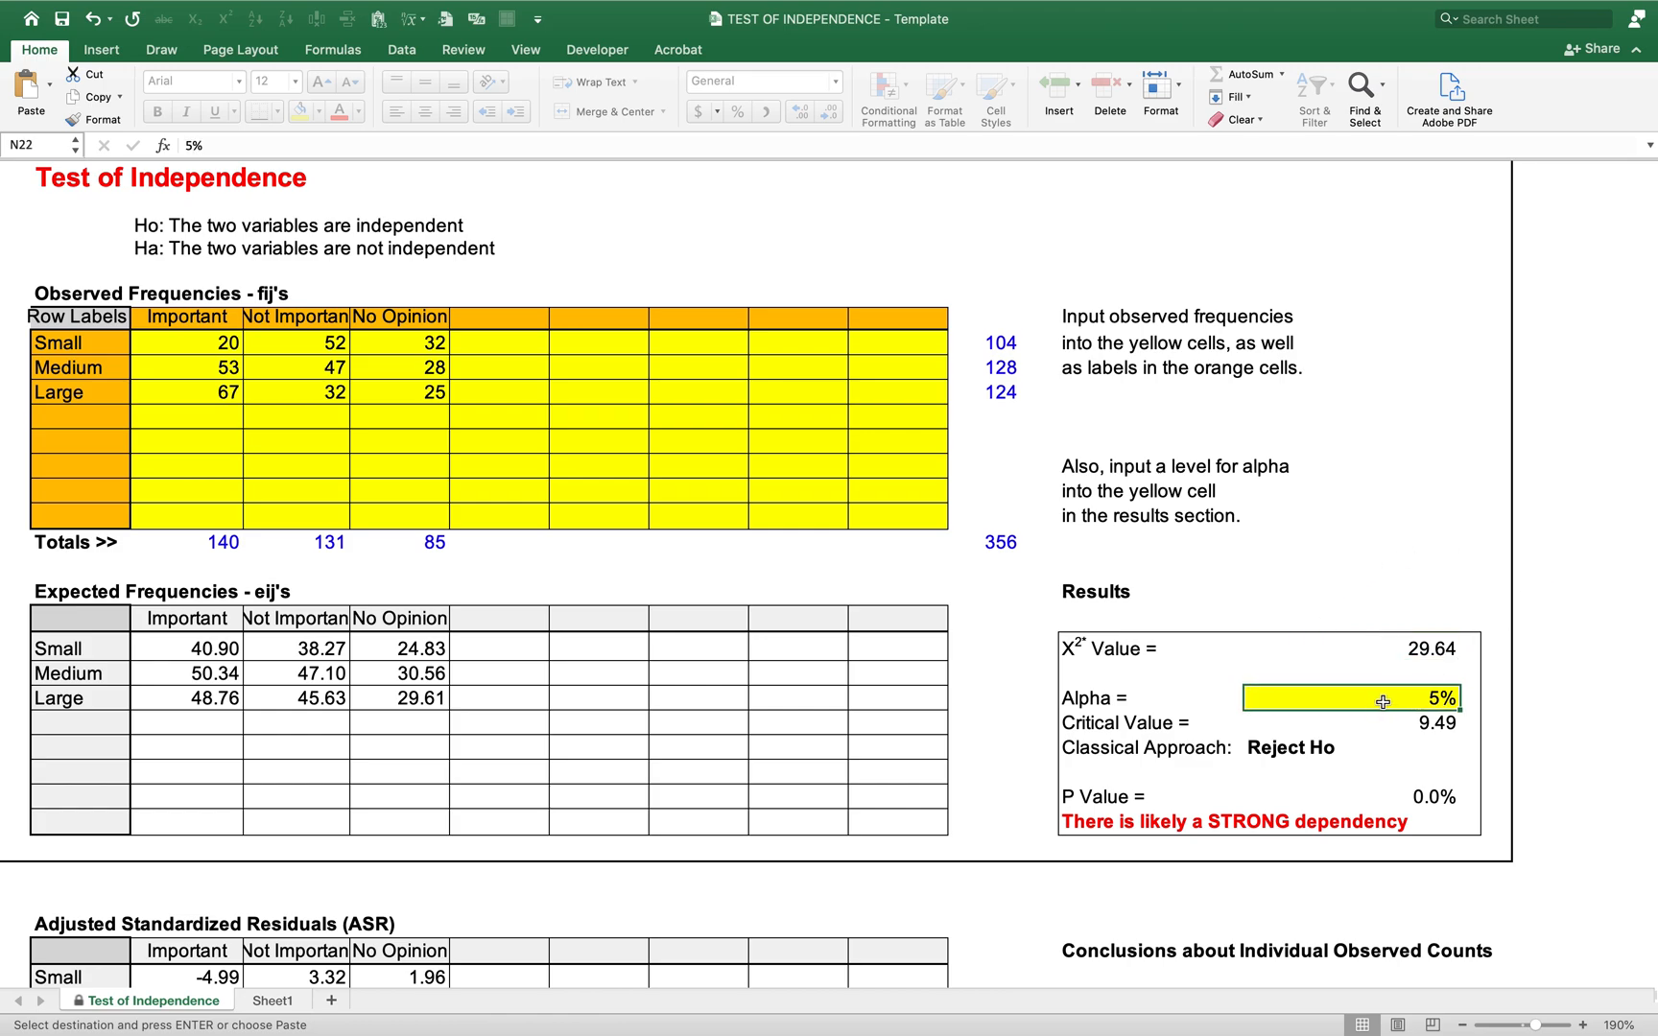
type("10")
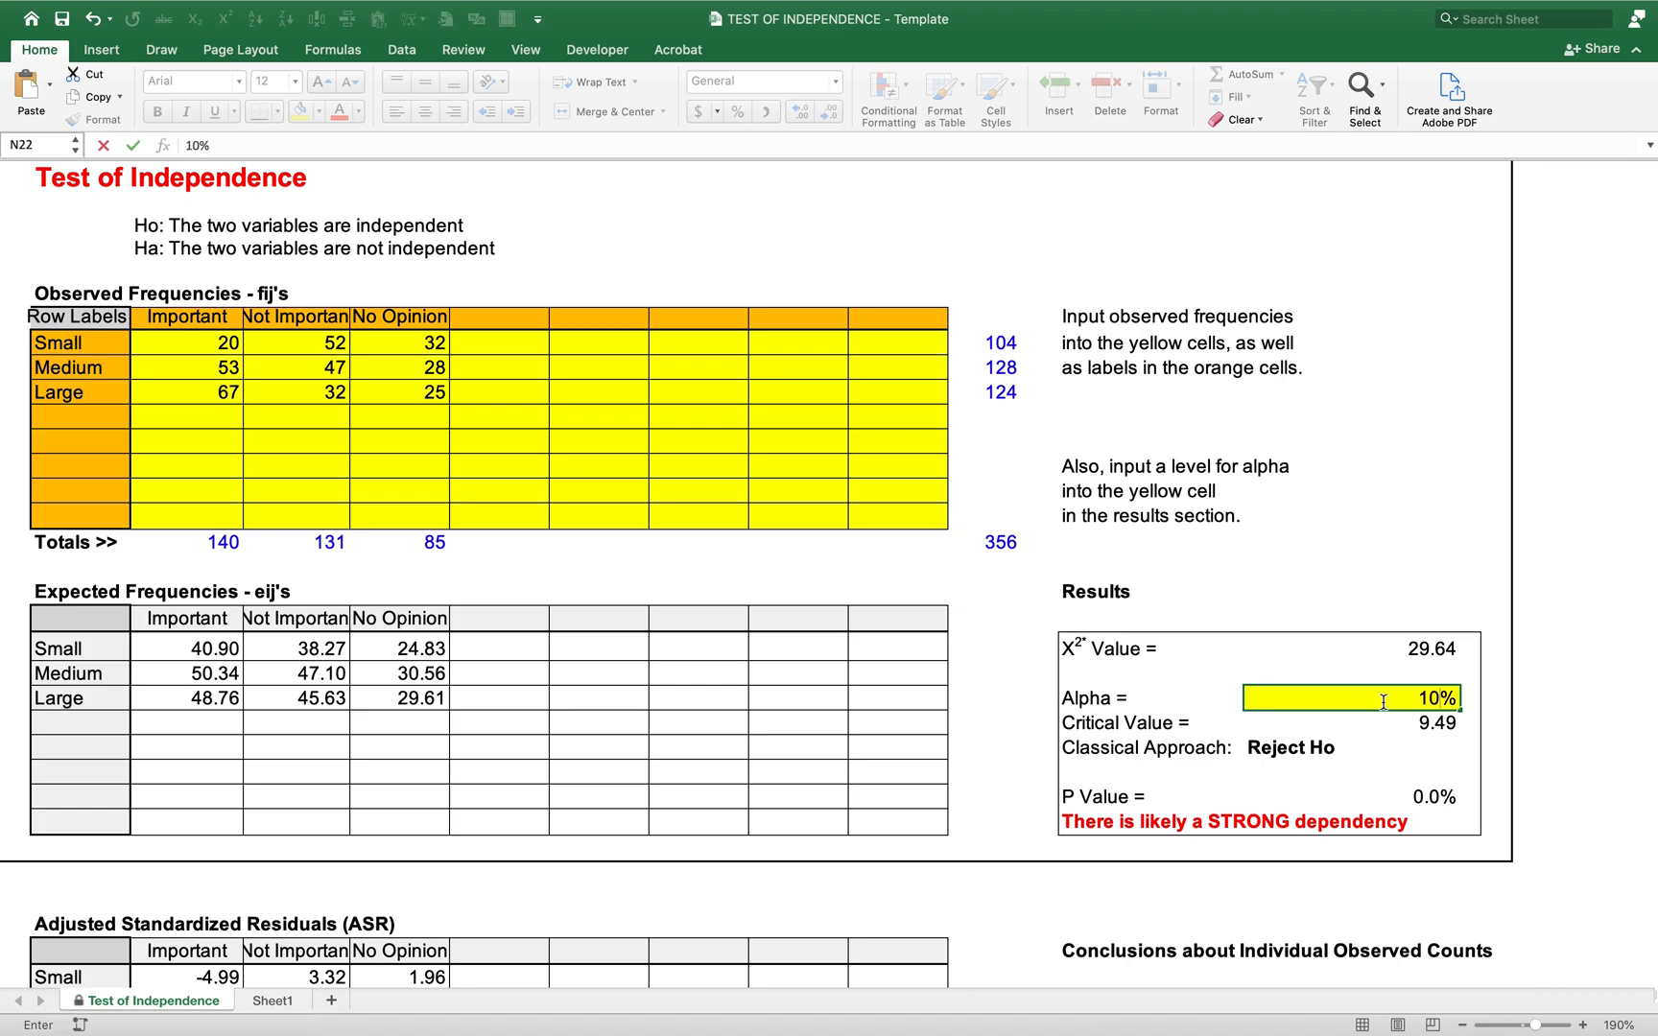
key("Return")
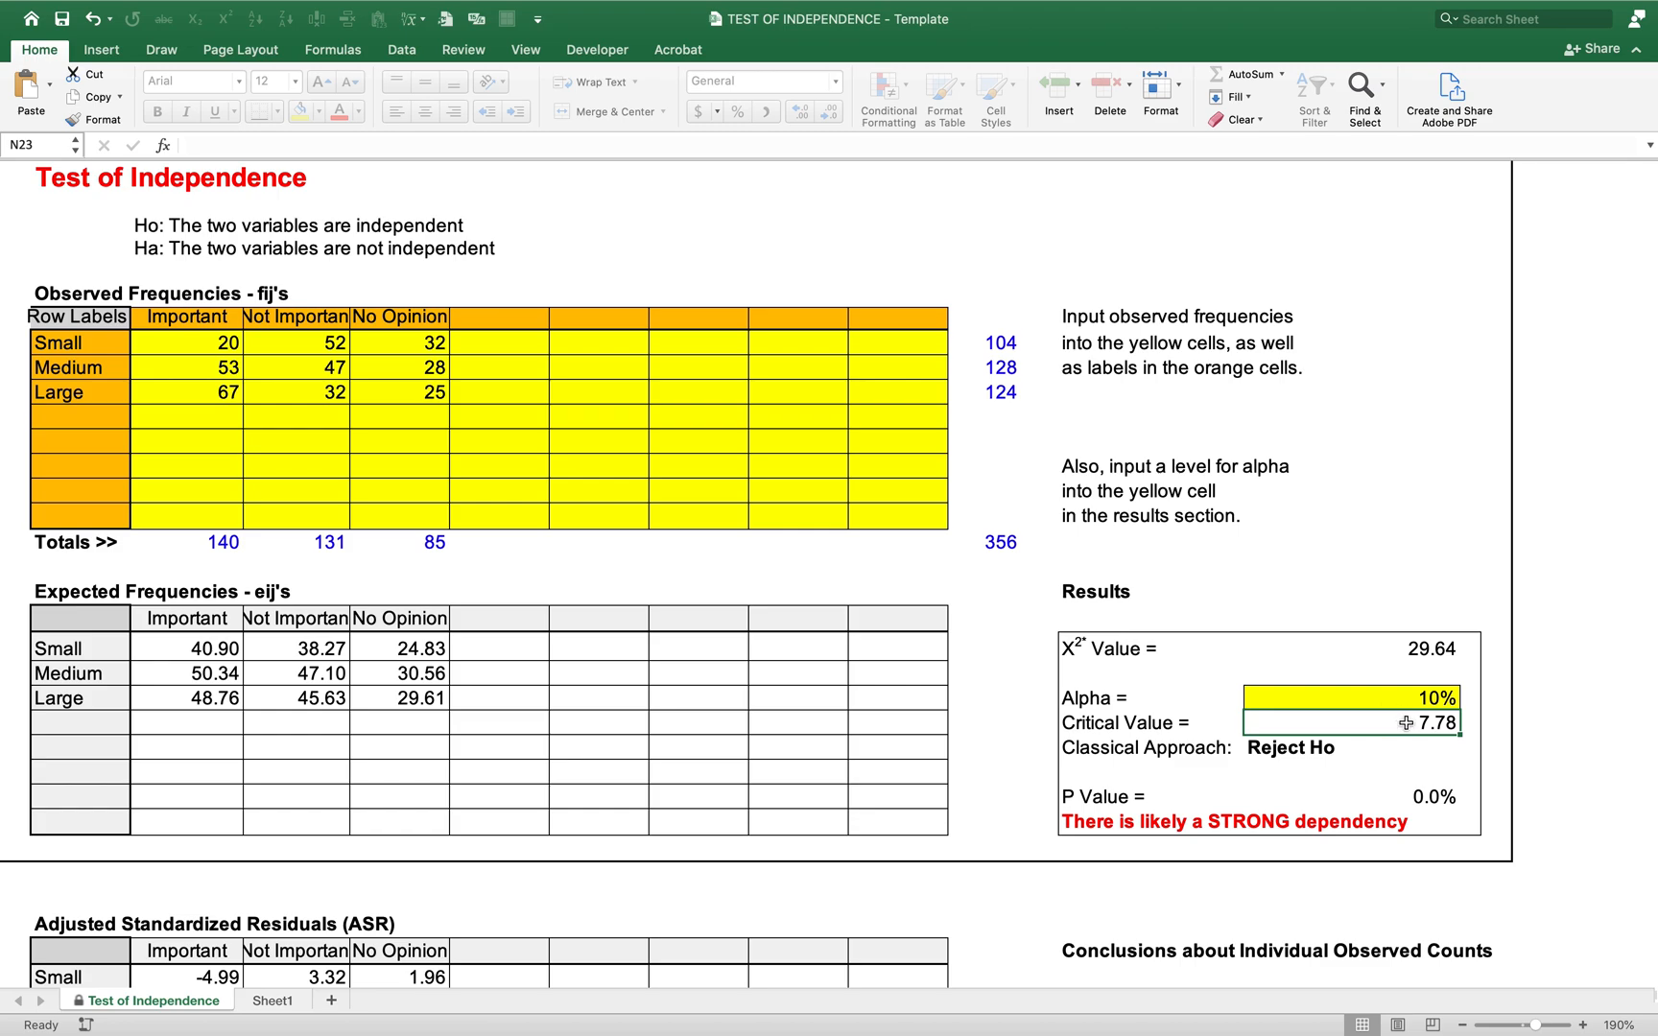
- Review the chi-square, critical and P values with the dependency conclusion, and compare the observed and expected frequencies
left_click(1428, 800)
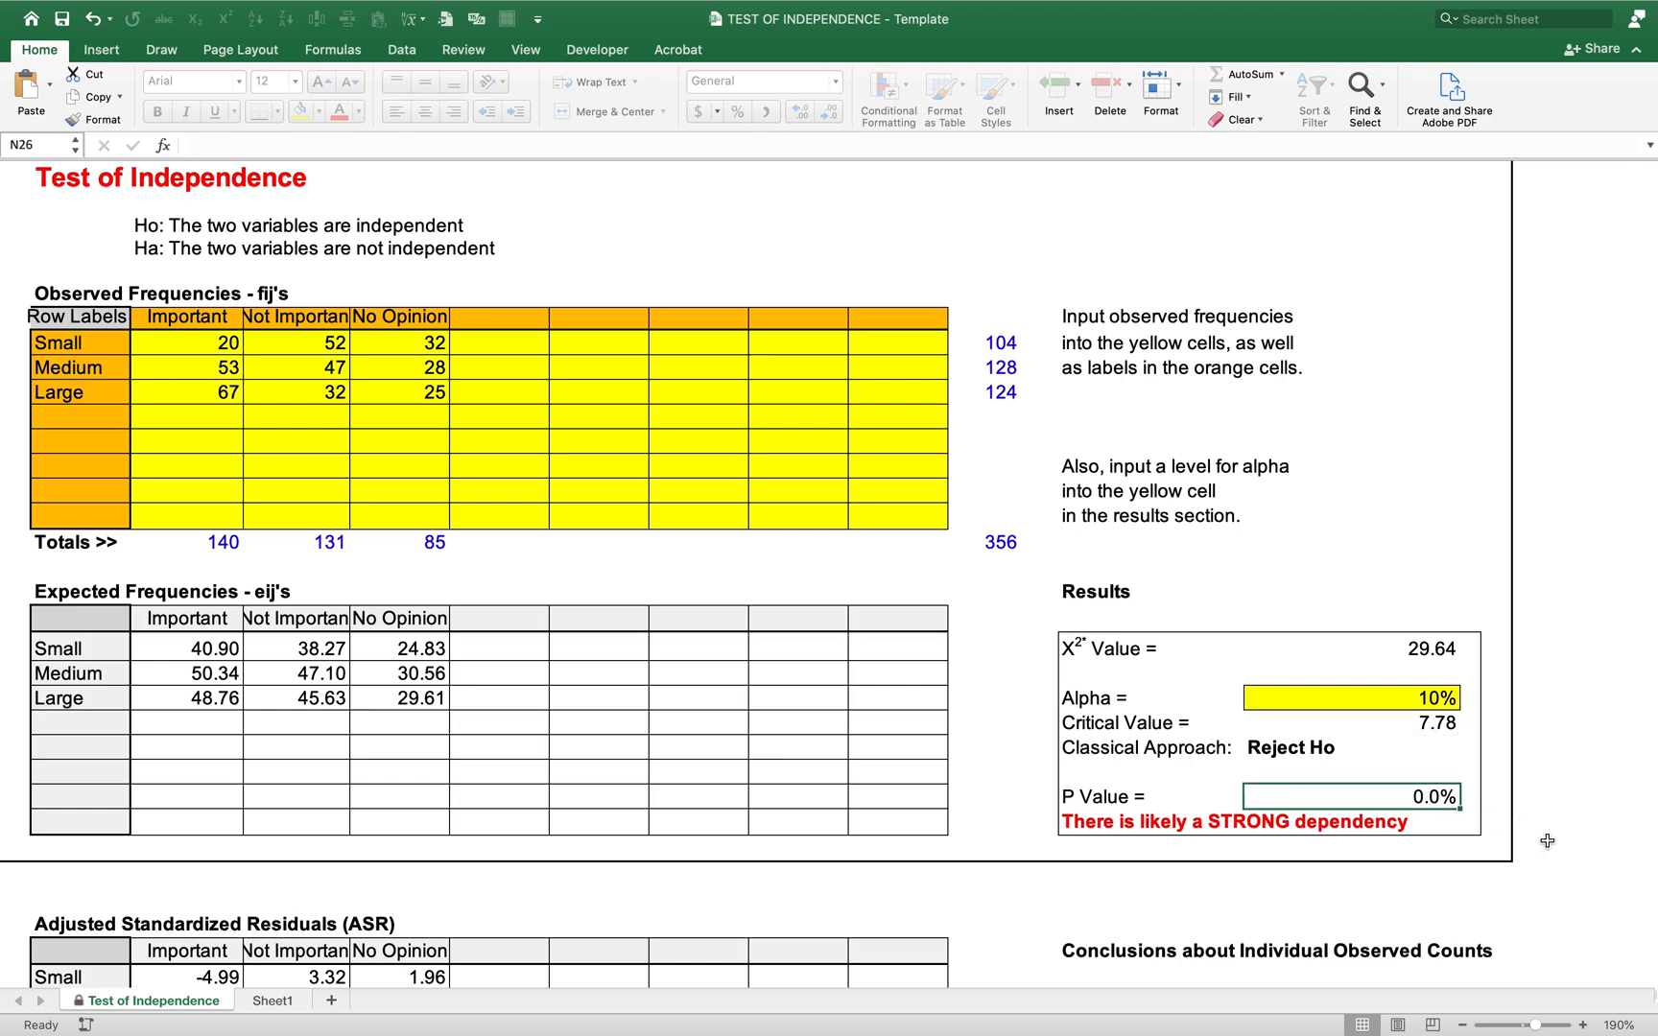
left_click(1439, 649)
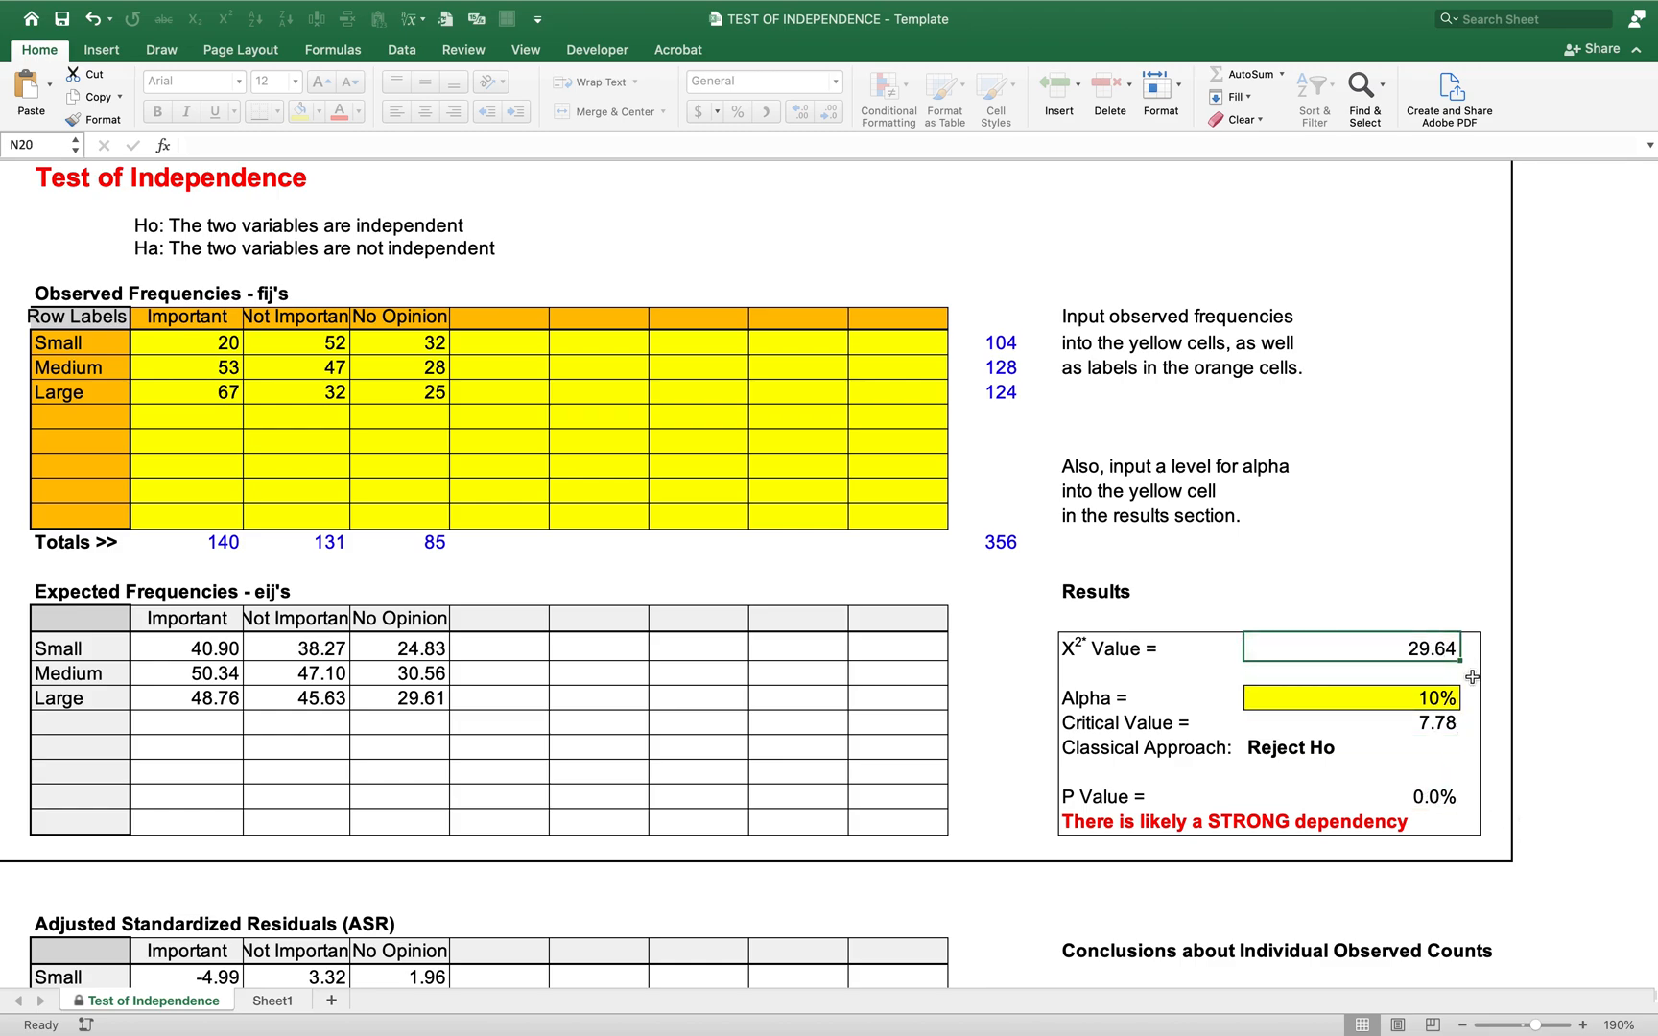
left_click(1437, 724)
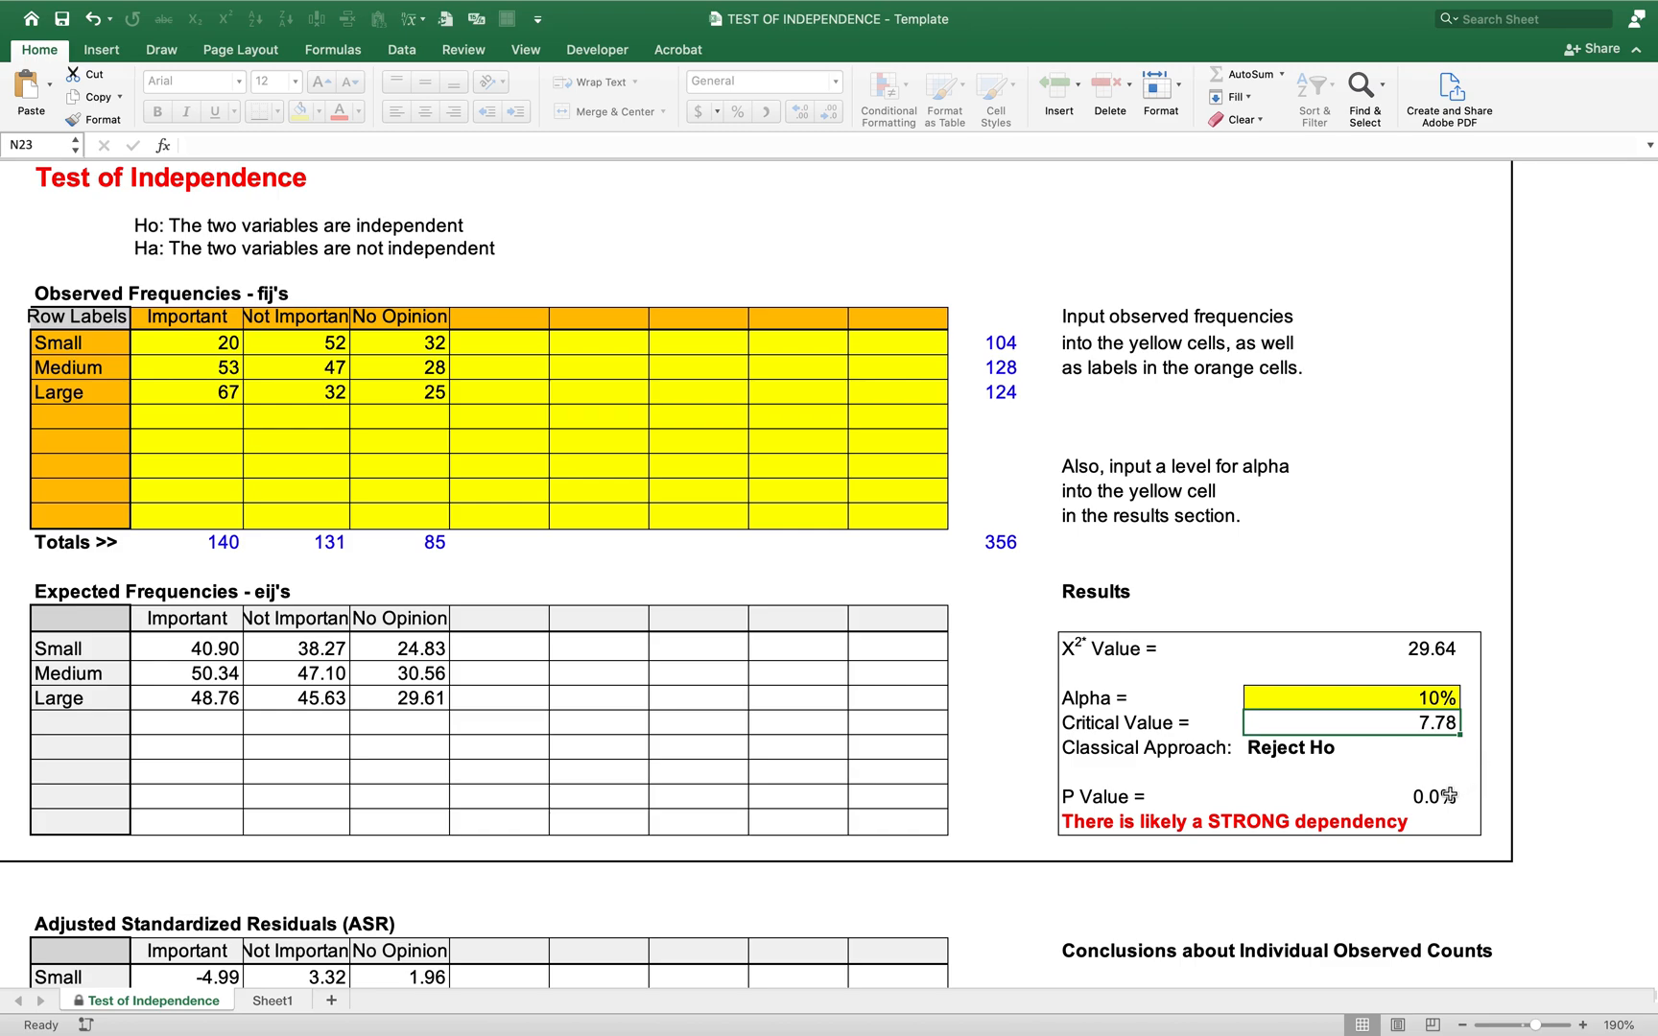
left_click(1131, 825)
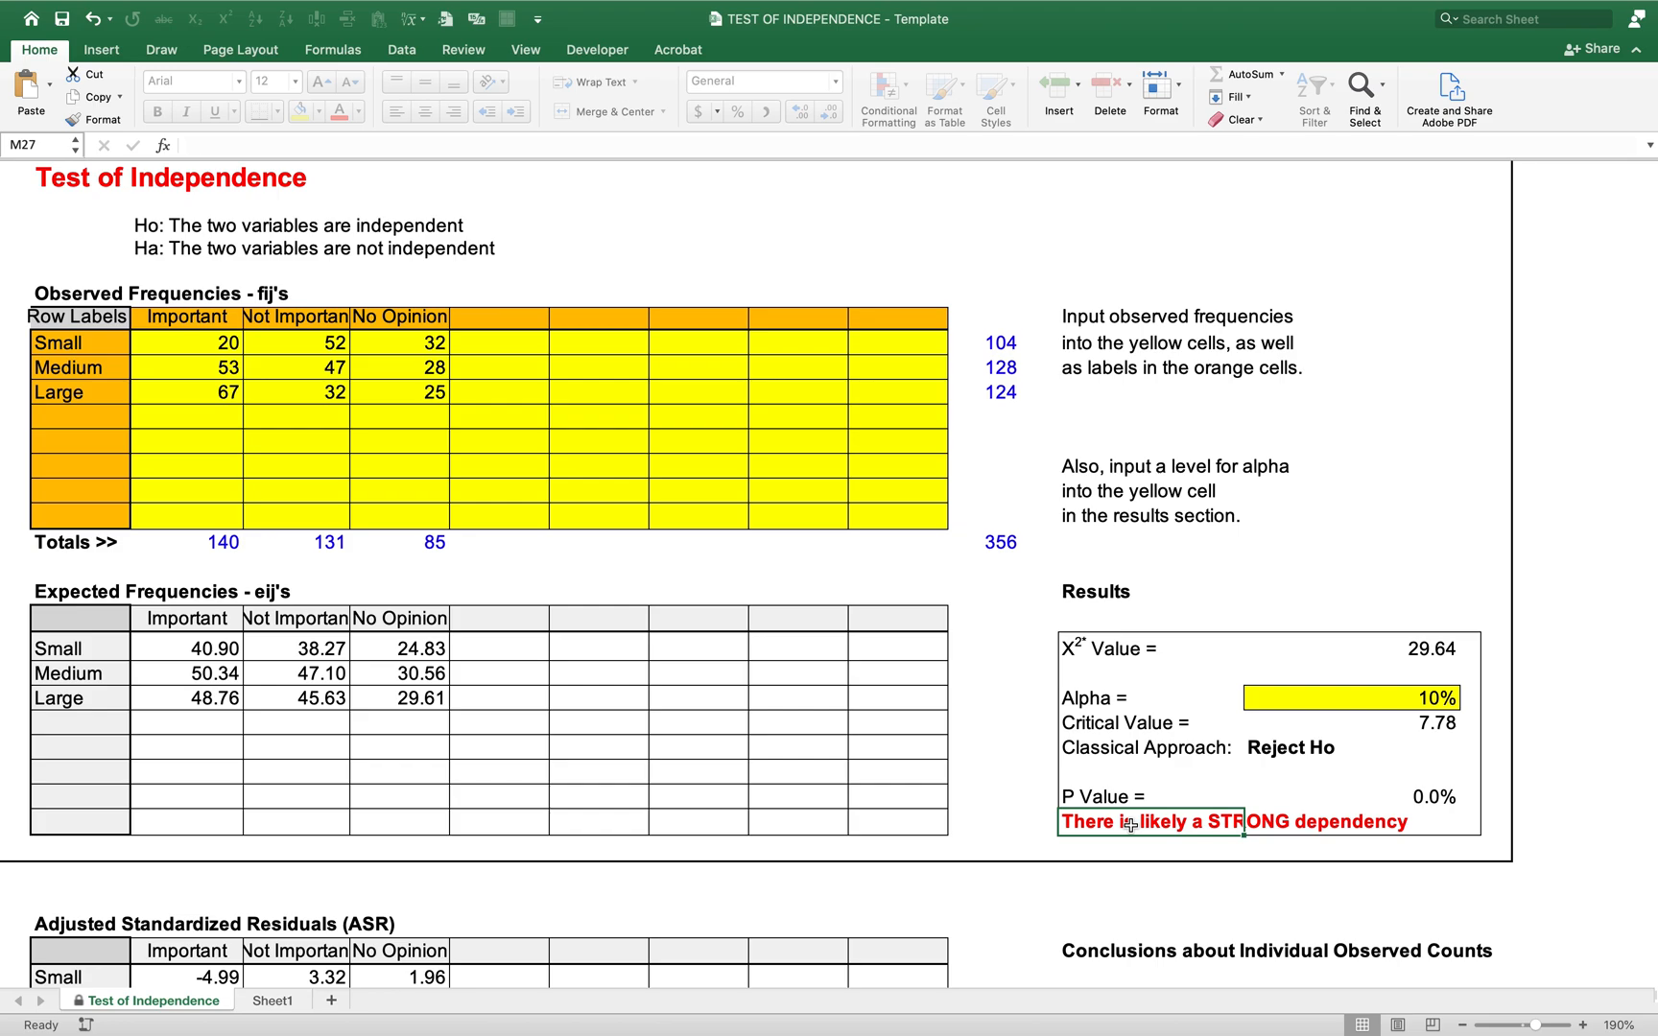
left_click(104, 614)
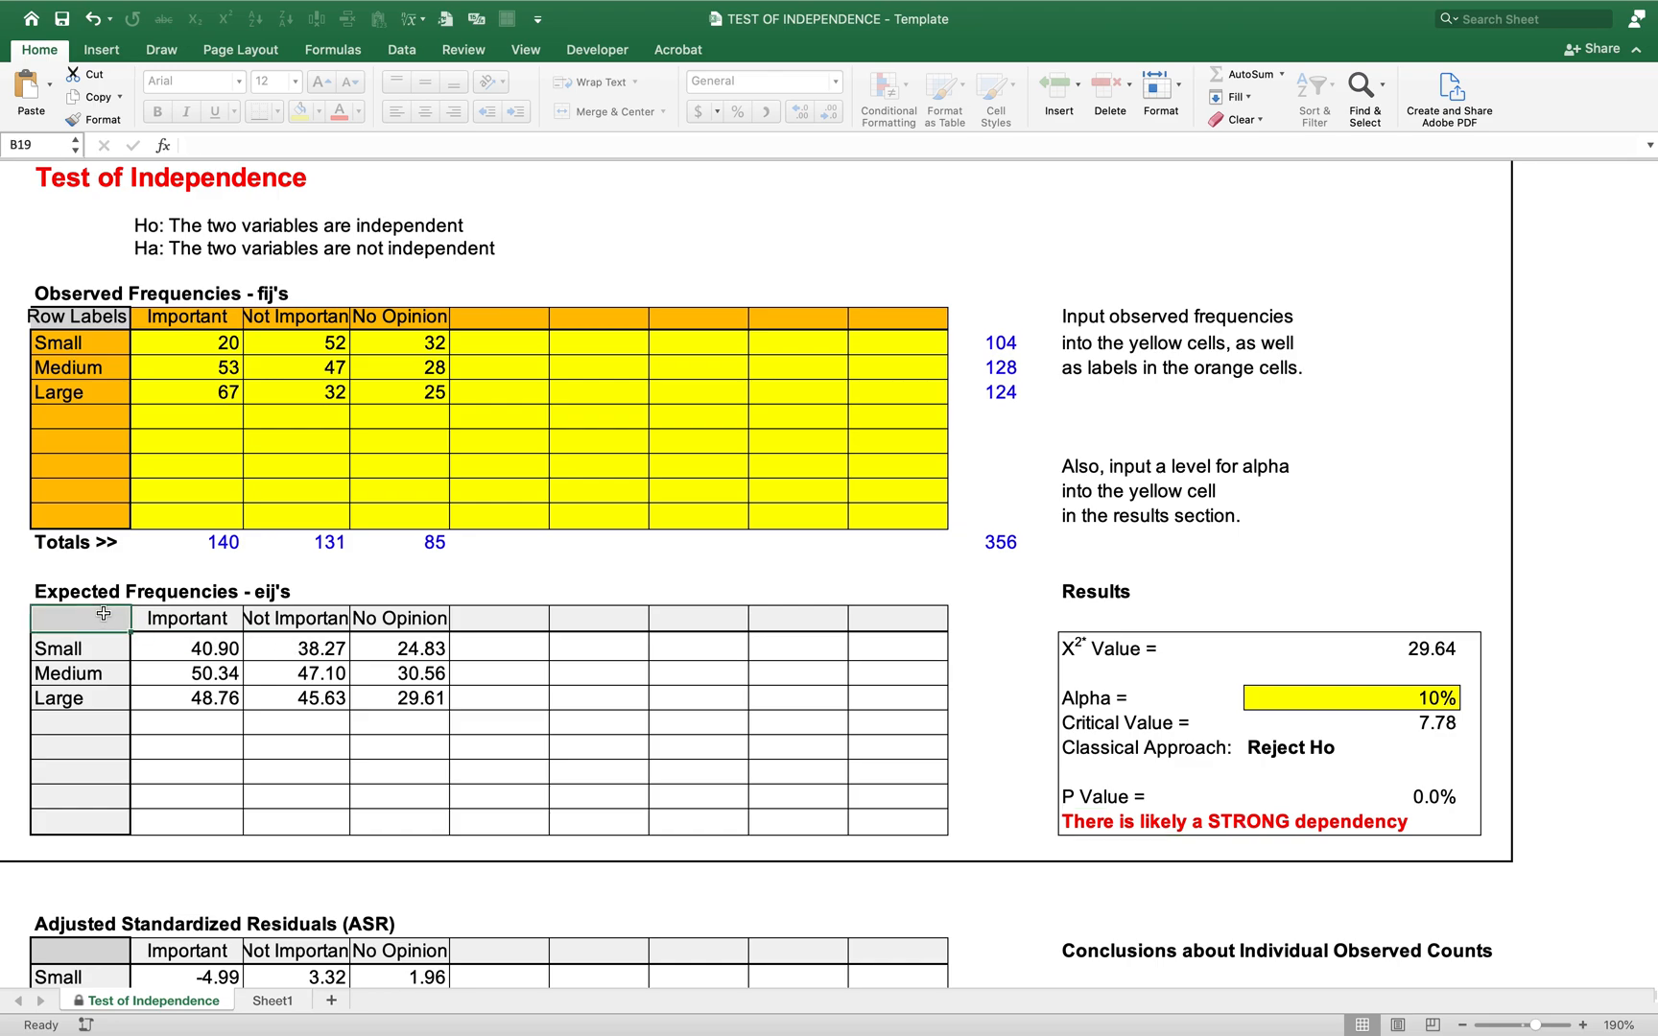
left_click(225, 342)
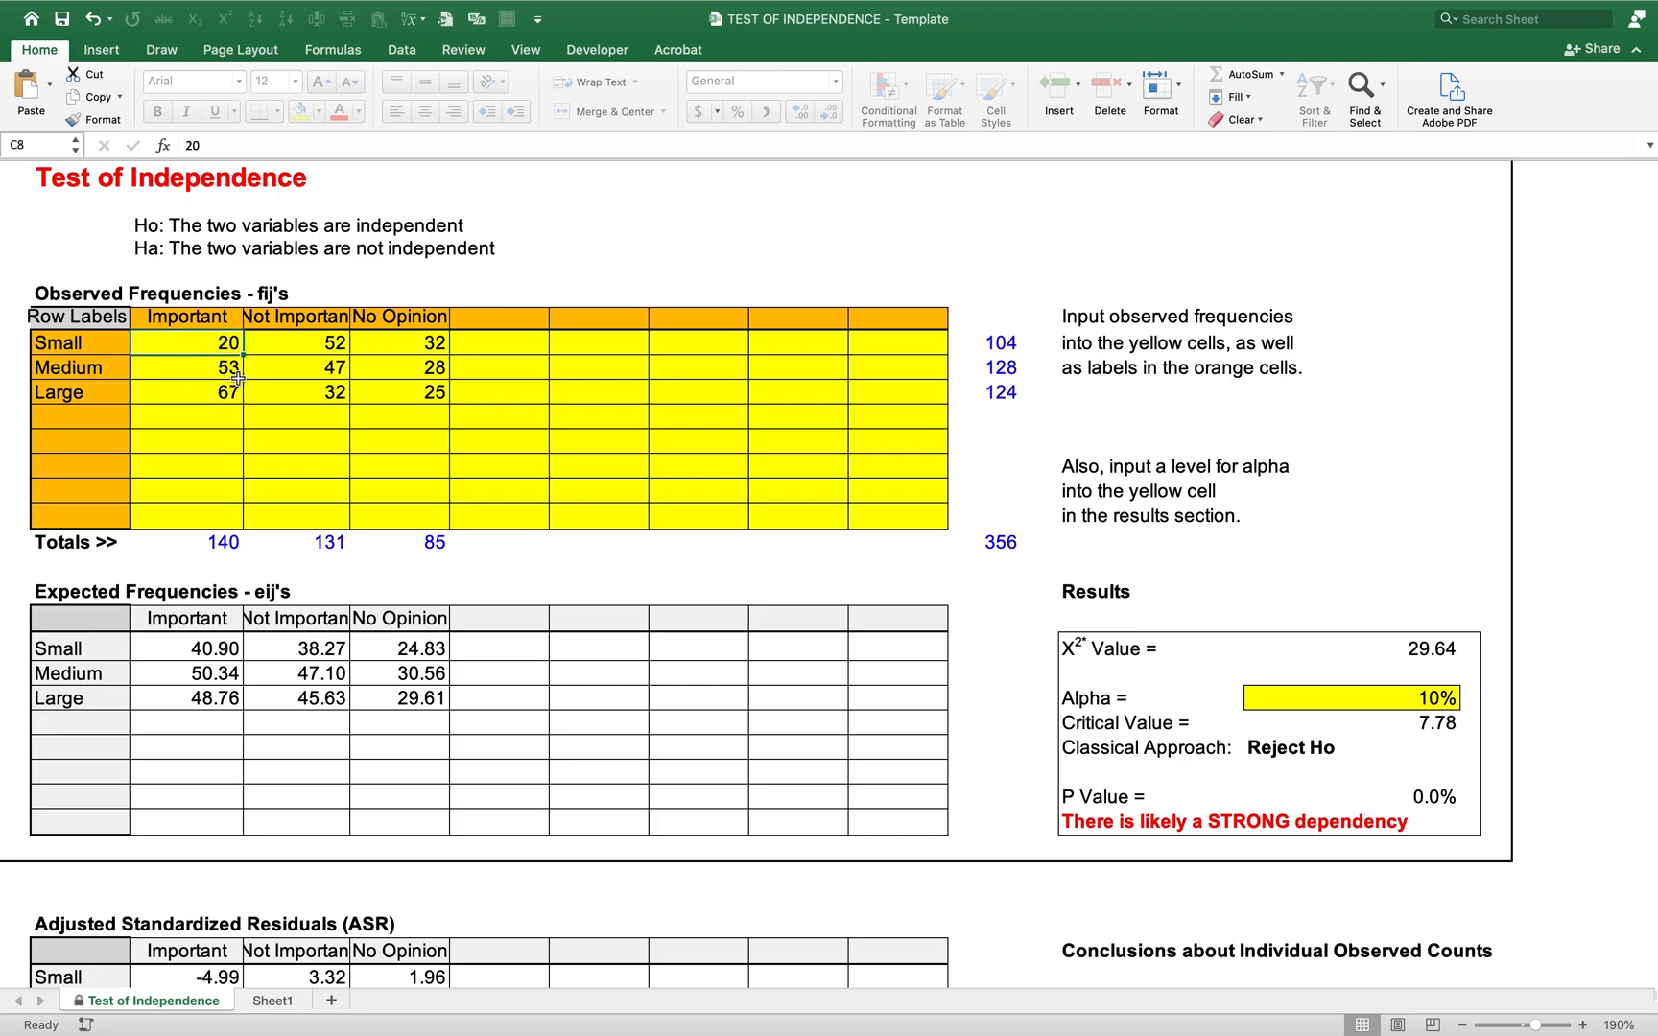
left_click(1094, 825)
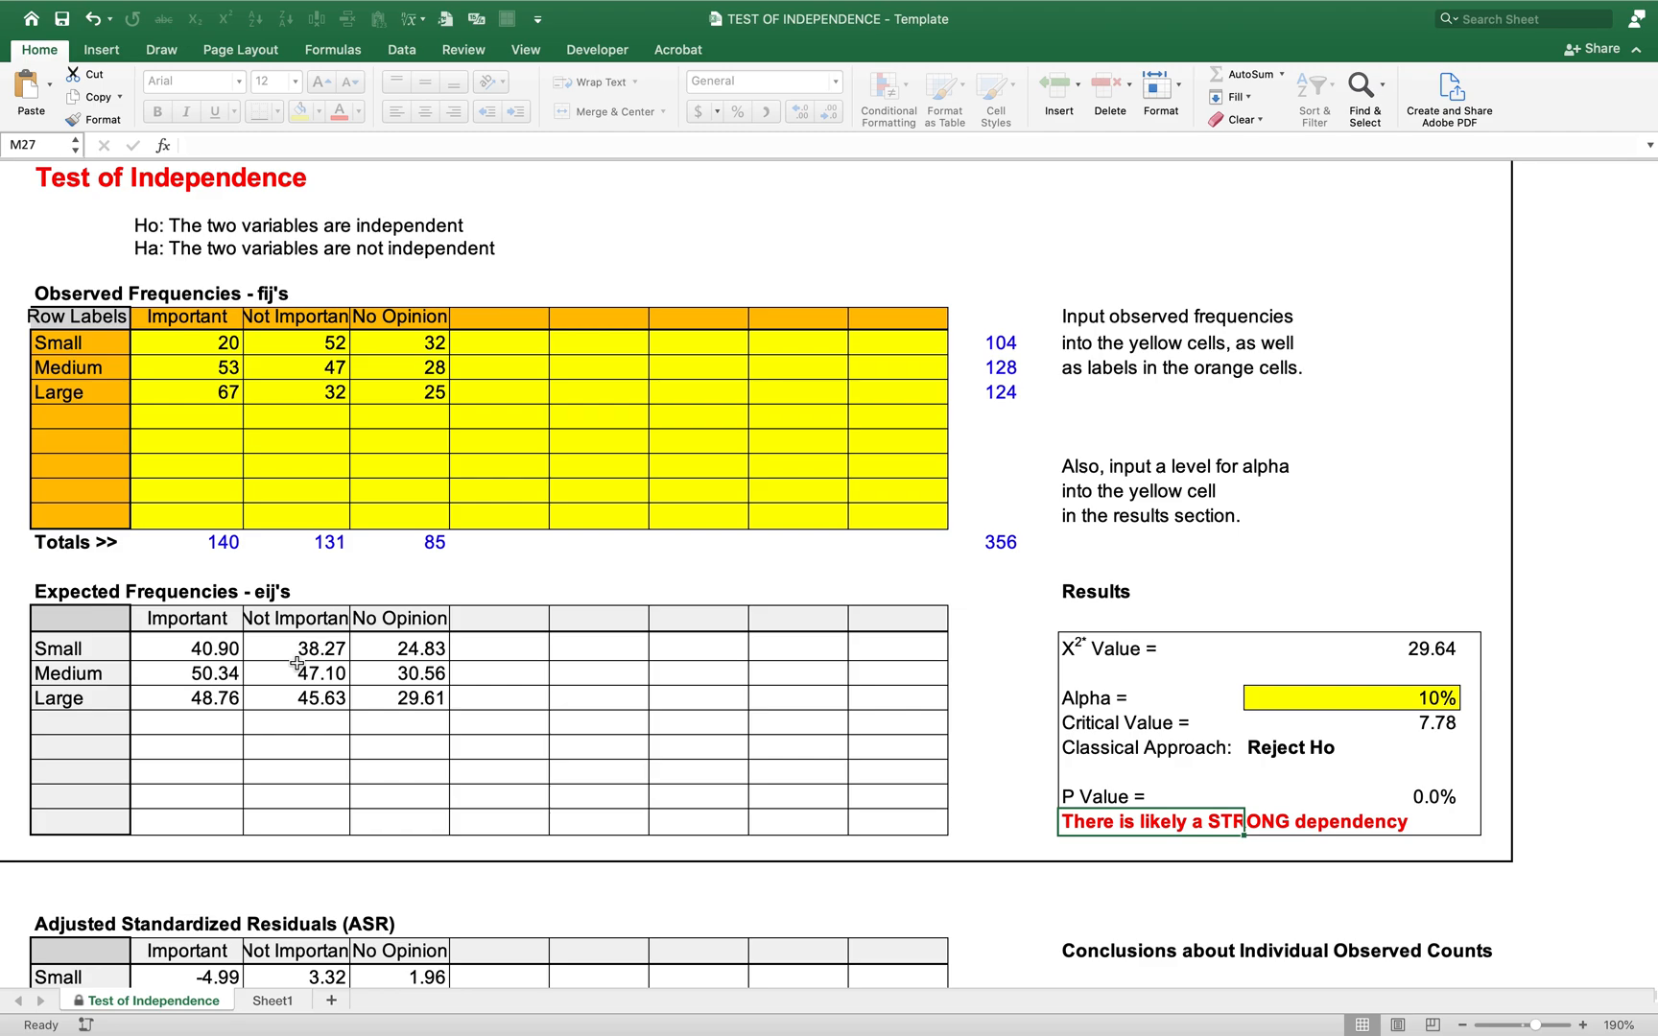
- Examine the Adjusted Standardized Residuals table against the ASR ranges listed under Conclusions about Individual Observed Counts
left_click(67, 919)
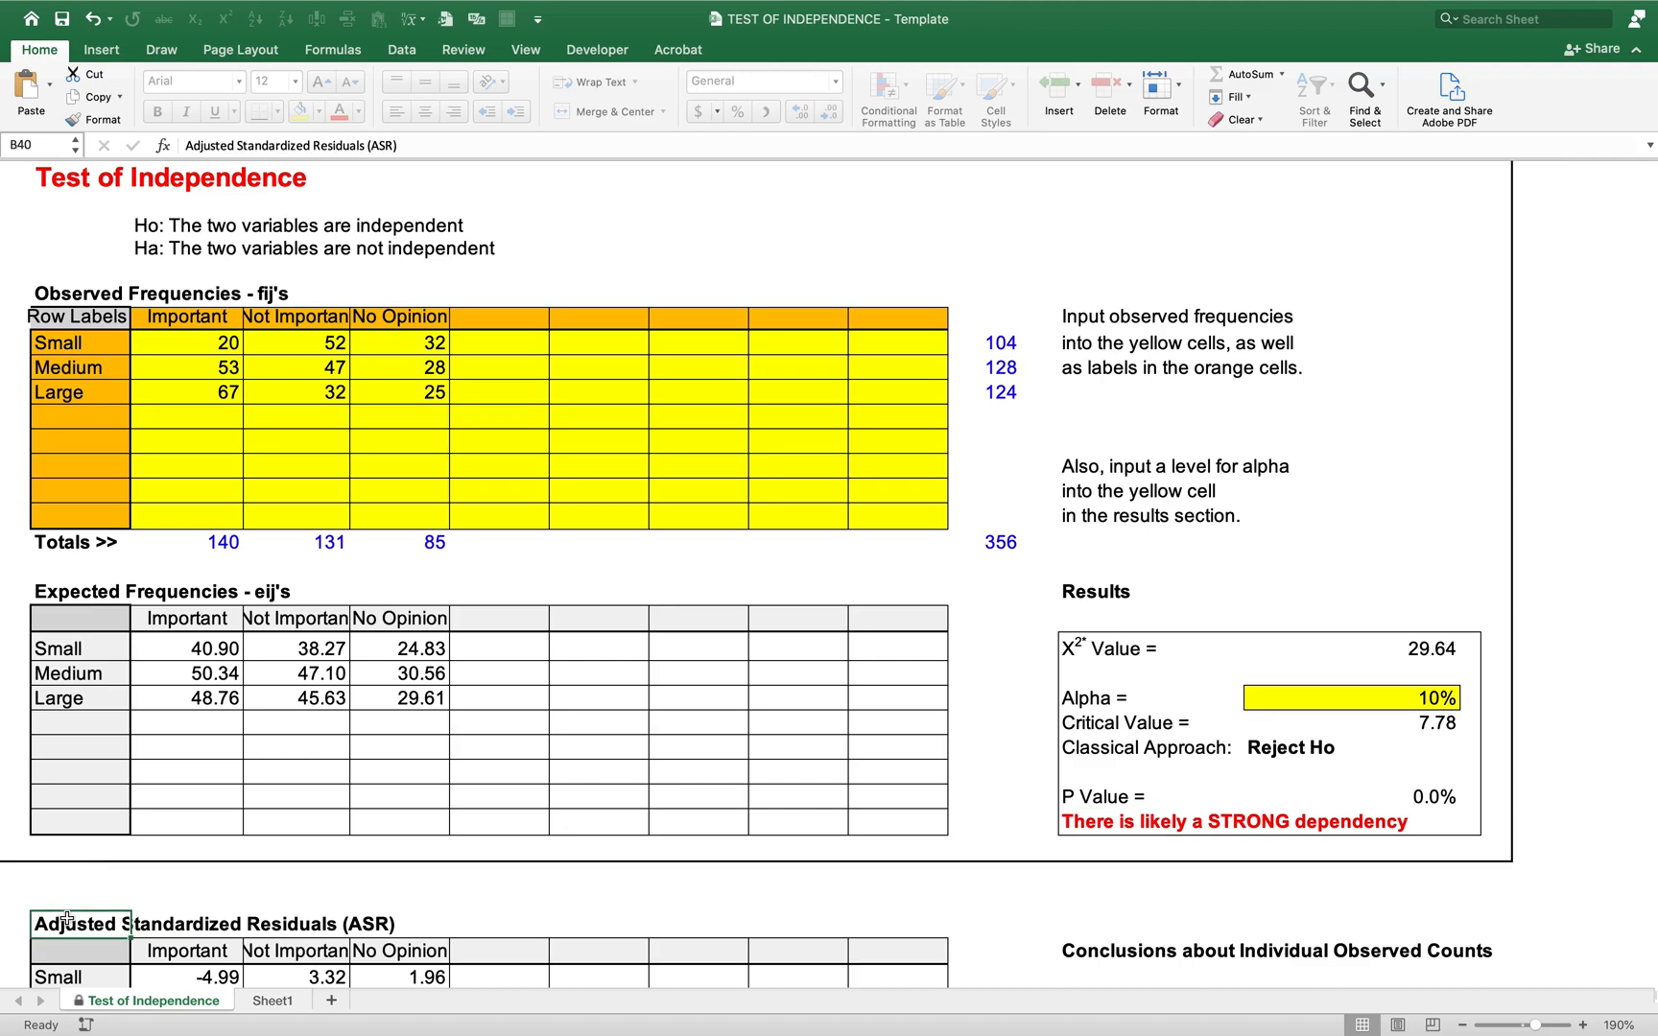
key("Down")
key("Down")
key("Down")
key("Down")
key("Down")
key("Down")
key("Down")
key("Down")
key("Down")
key("Down")
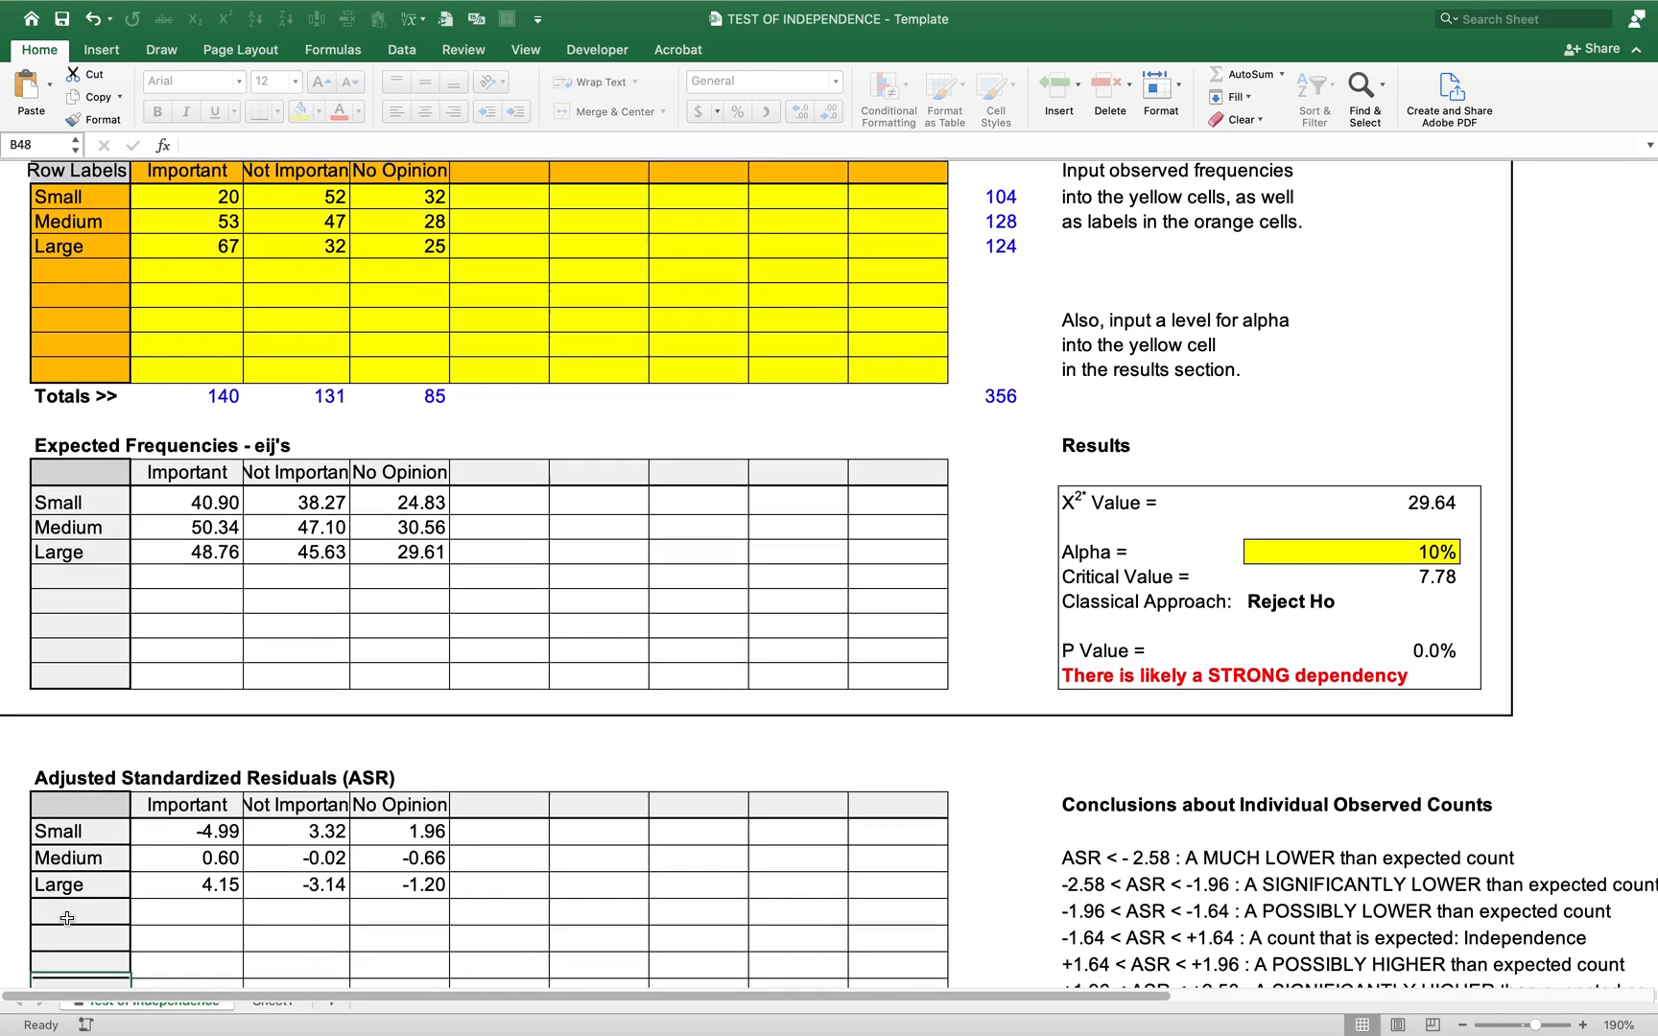
key("Down")
key("Down")
key("Down")
key("Down")
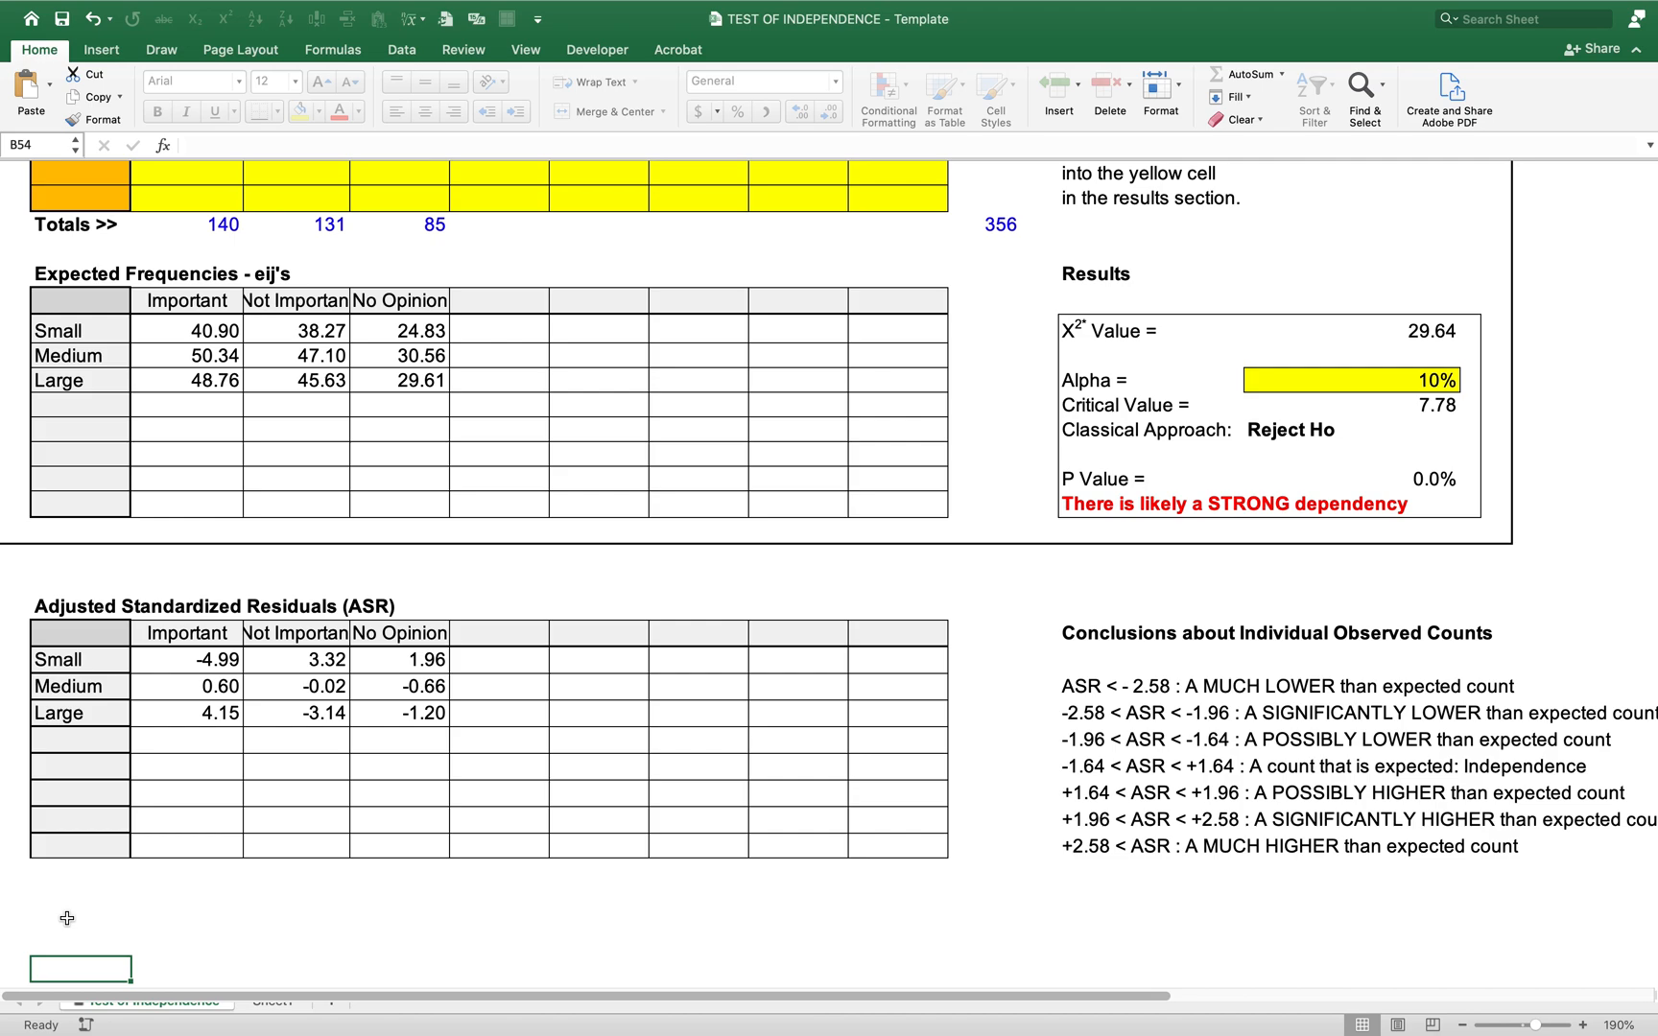
key("Up")
key("Up")
key("Up")
key("Up")
key("Up")
key("Up")
key("Up")
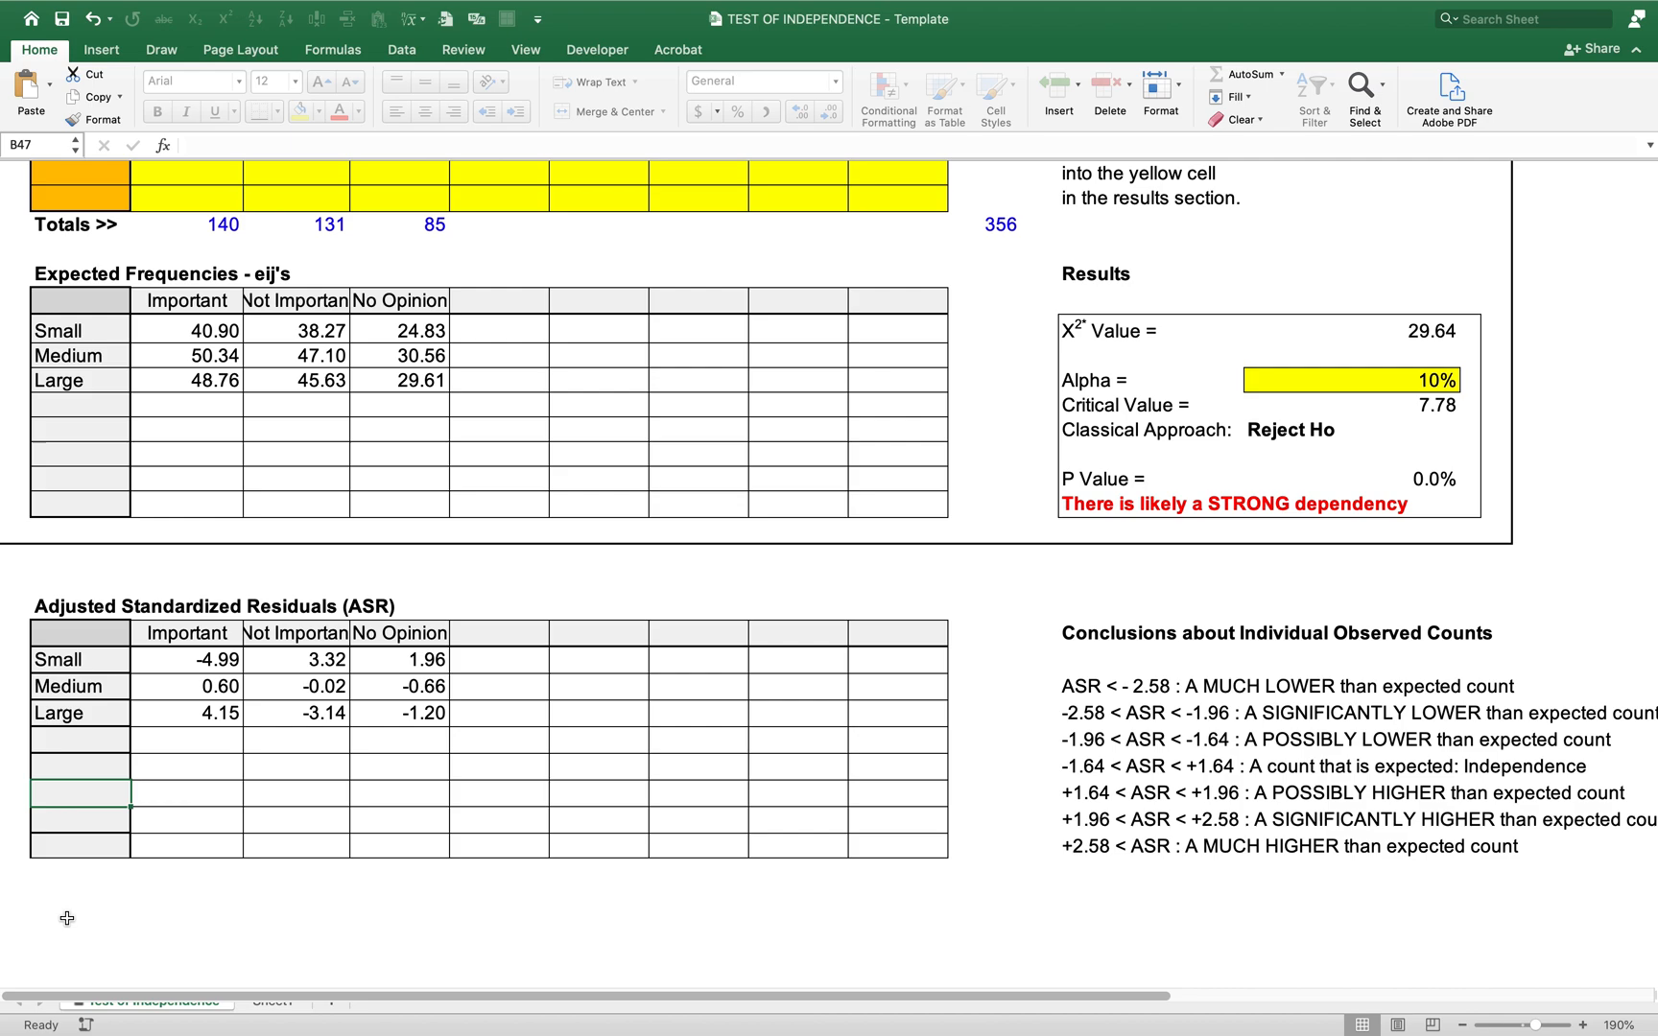
key("Up")
key("Up")
key("Up")
key("Up")
key("Up")
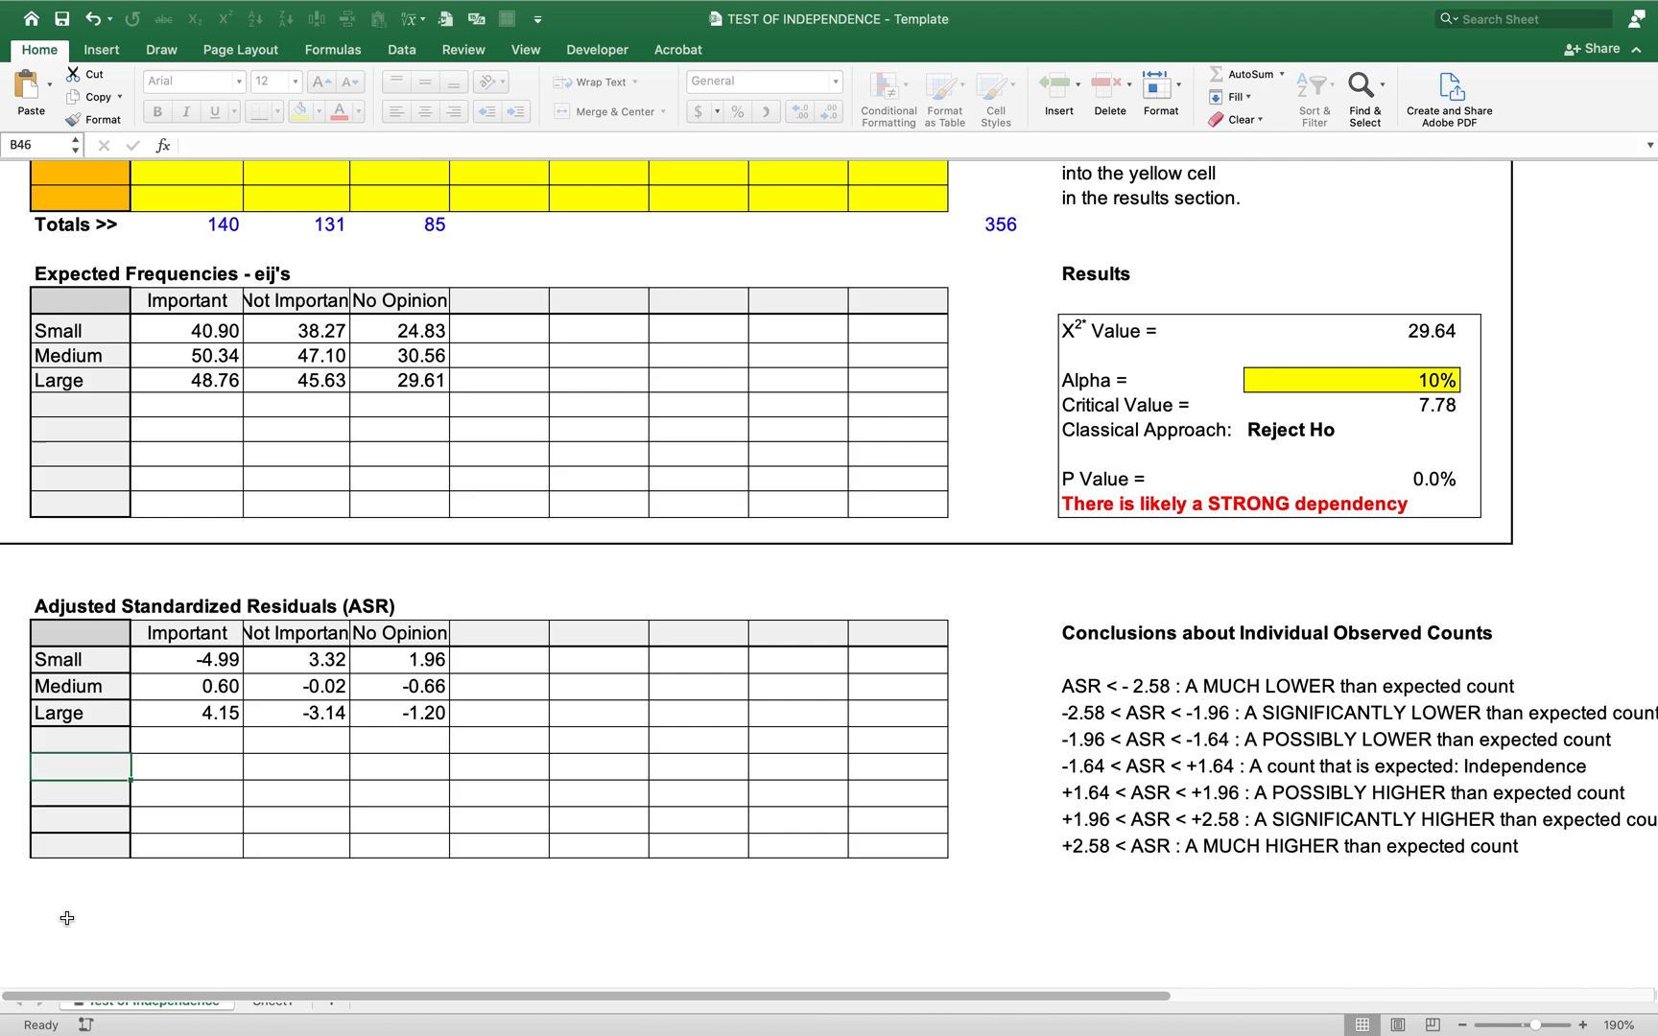
key("Right")
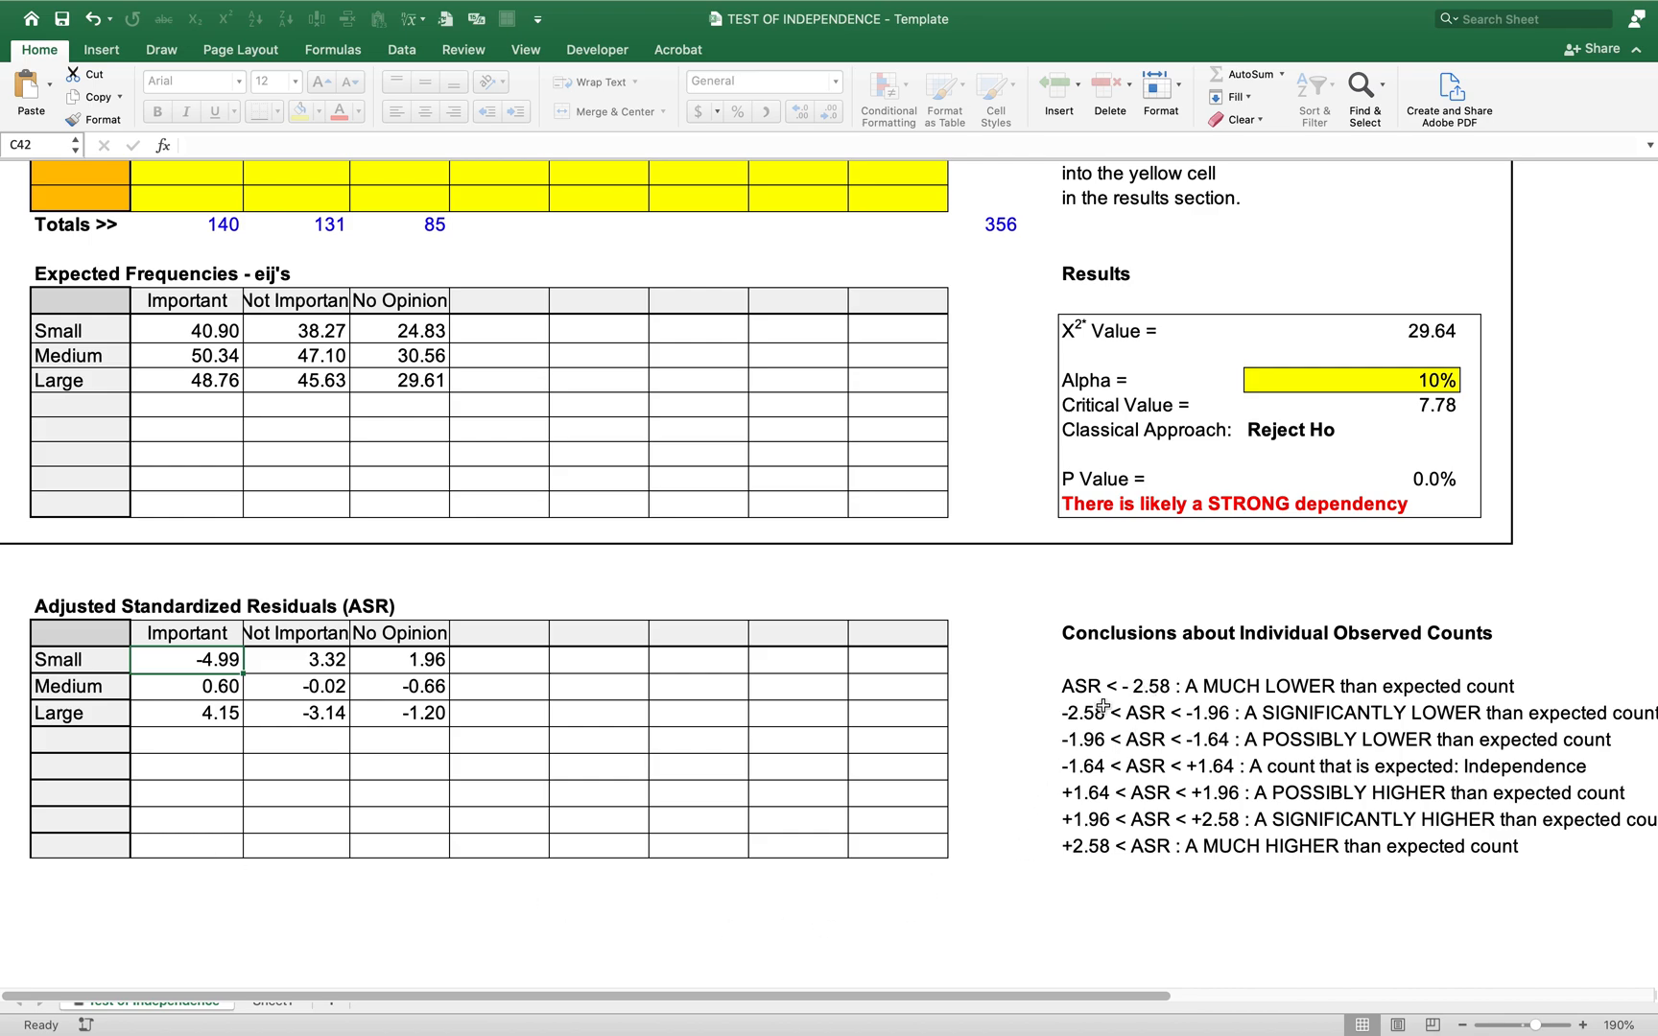
left_click_drag(1100, 688, 1091, 849)
left_click(1091, 848)
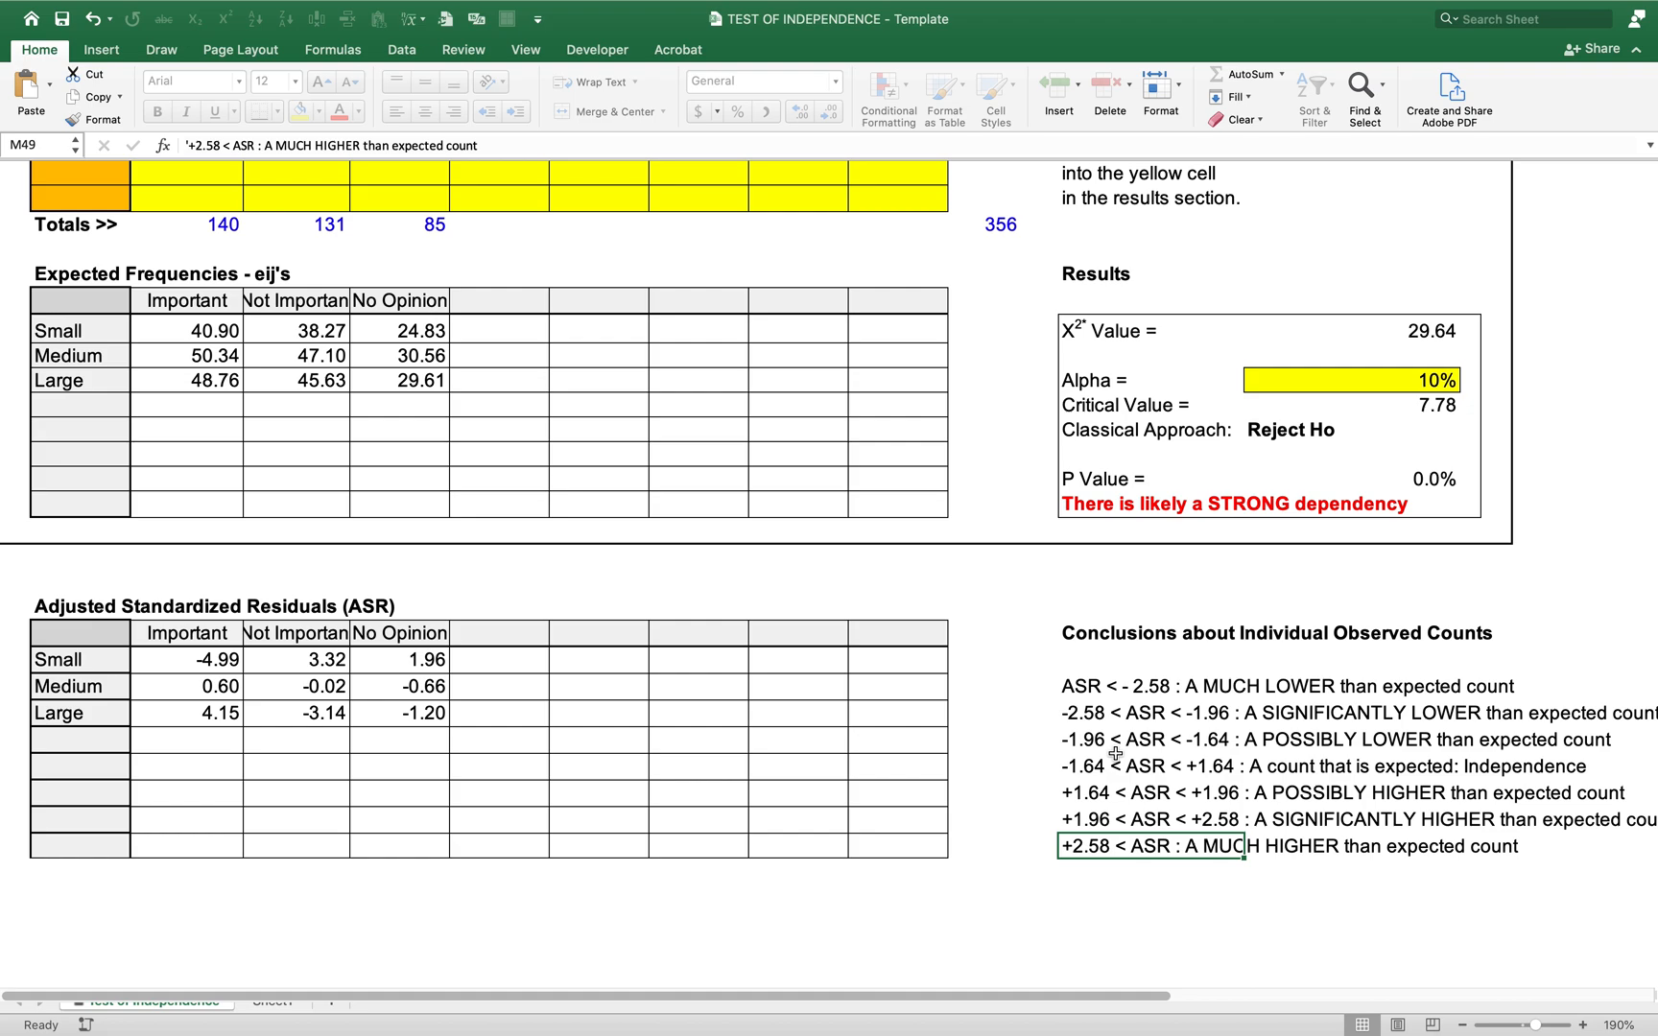
left_click(1092, 734)
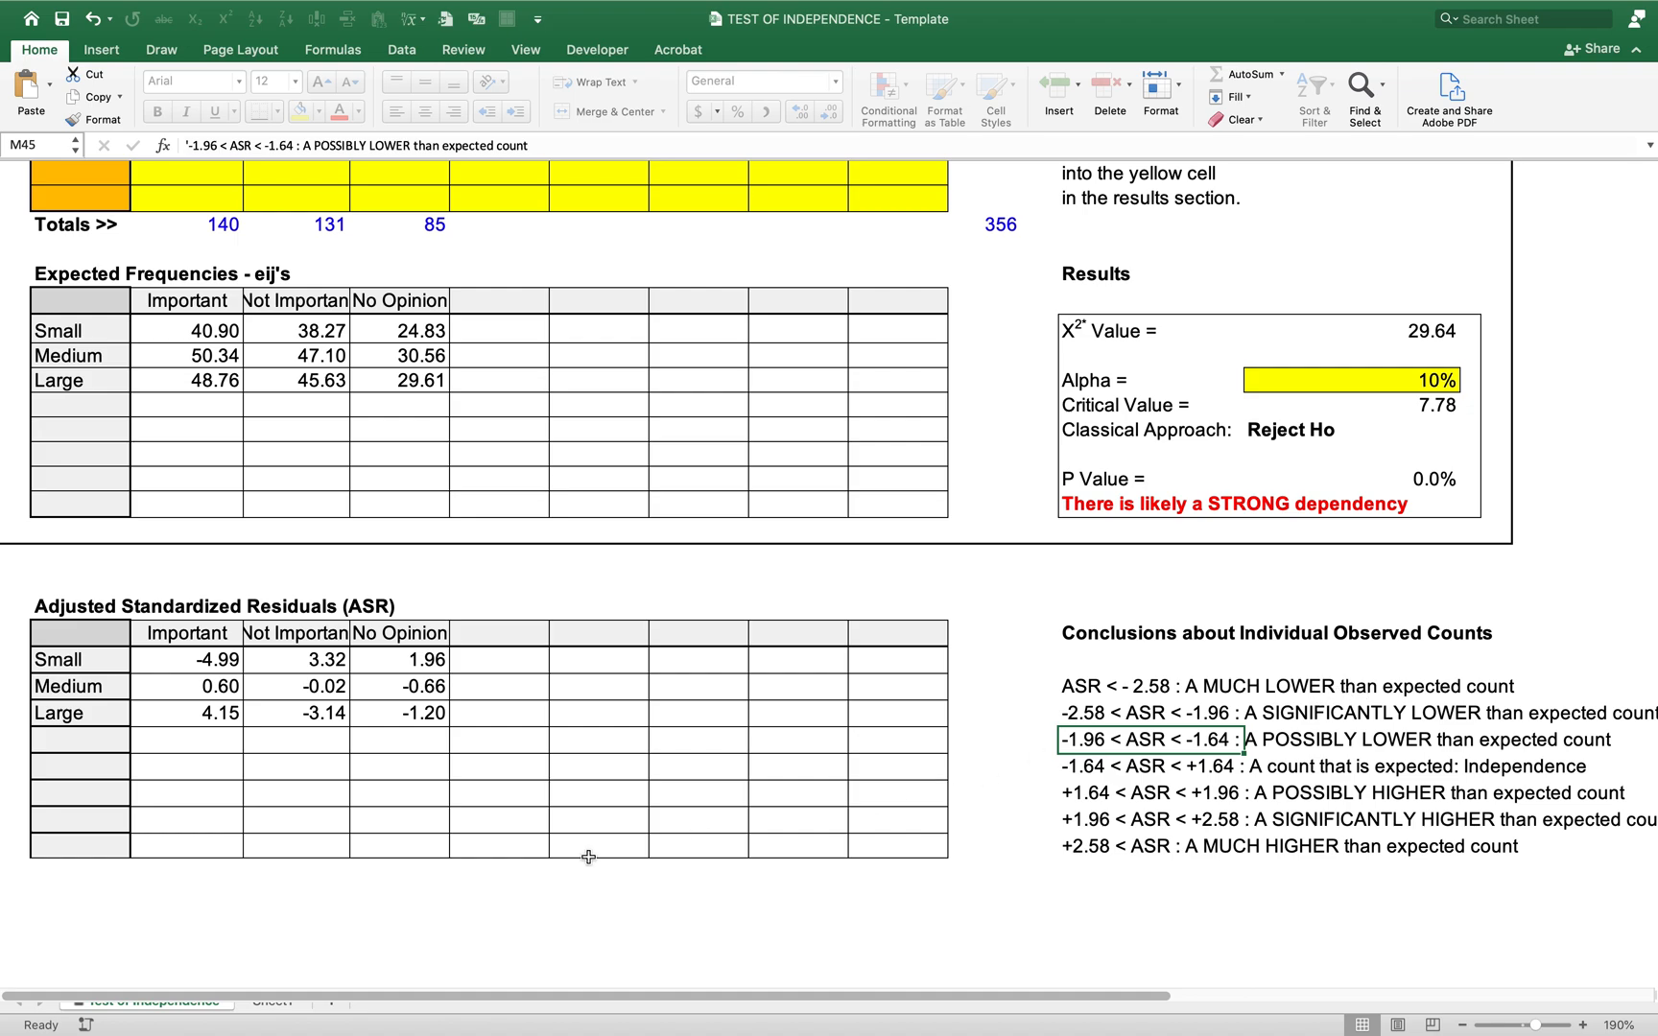
- Check the Small/Important residual against the ASR ranges, and compare that cell's observed count with its expected frequency
left_click(187, 665)
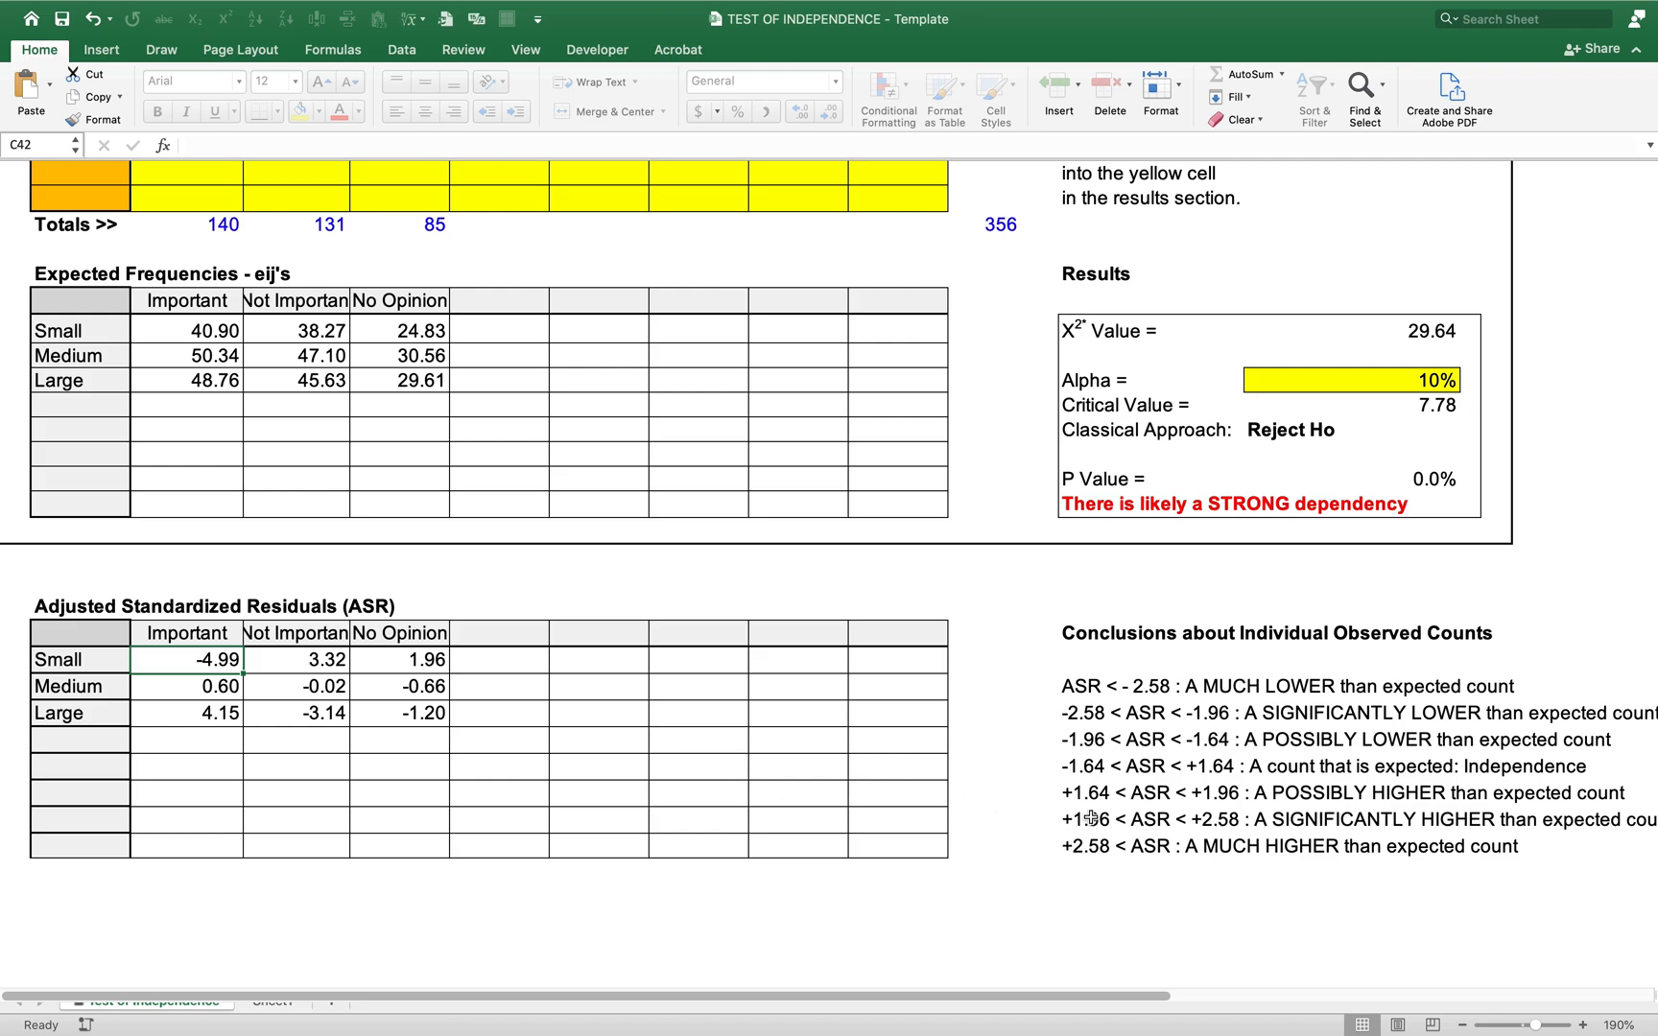
left_click(1095, 687)
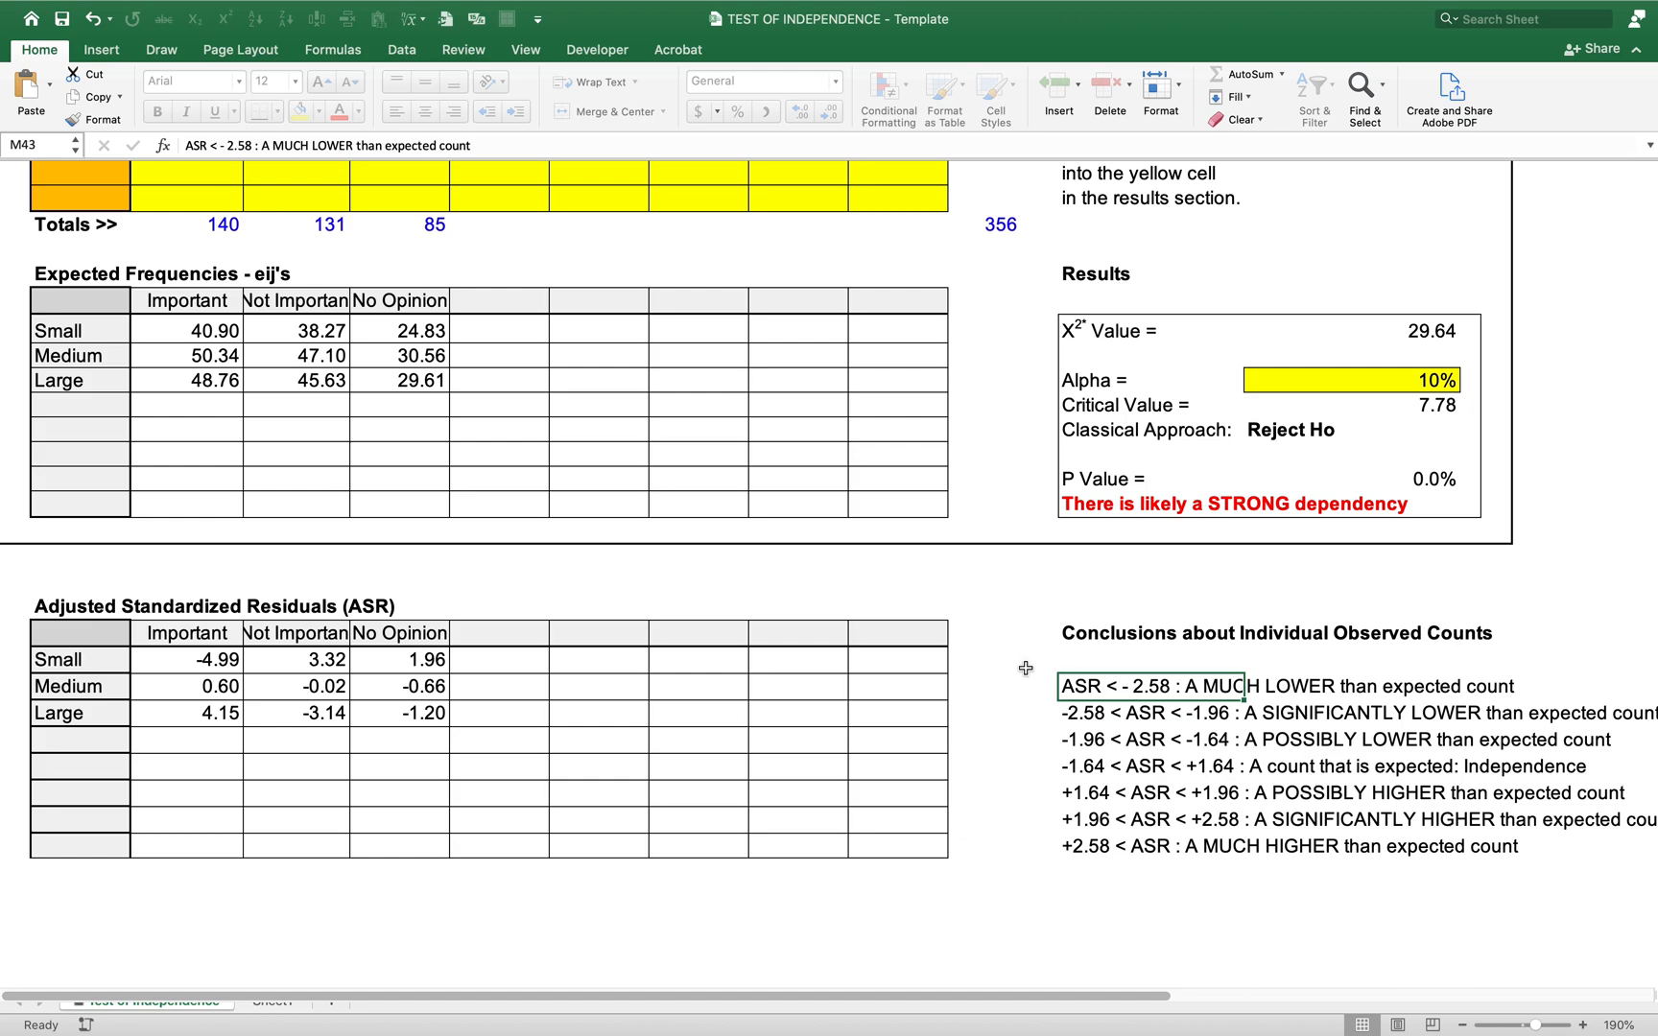
left_click(187, 397)
key("Up")
key("Up")
key("Up")
key("Up")
key("Up")
key("Up")
key("Up")
key("Up")
key("Up")
key("Up")
key("Up")
key("Up")
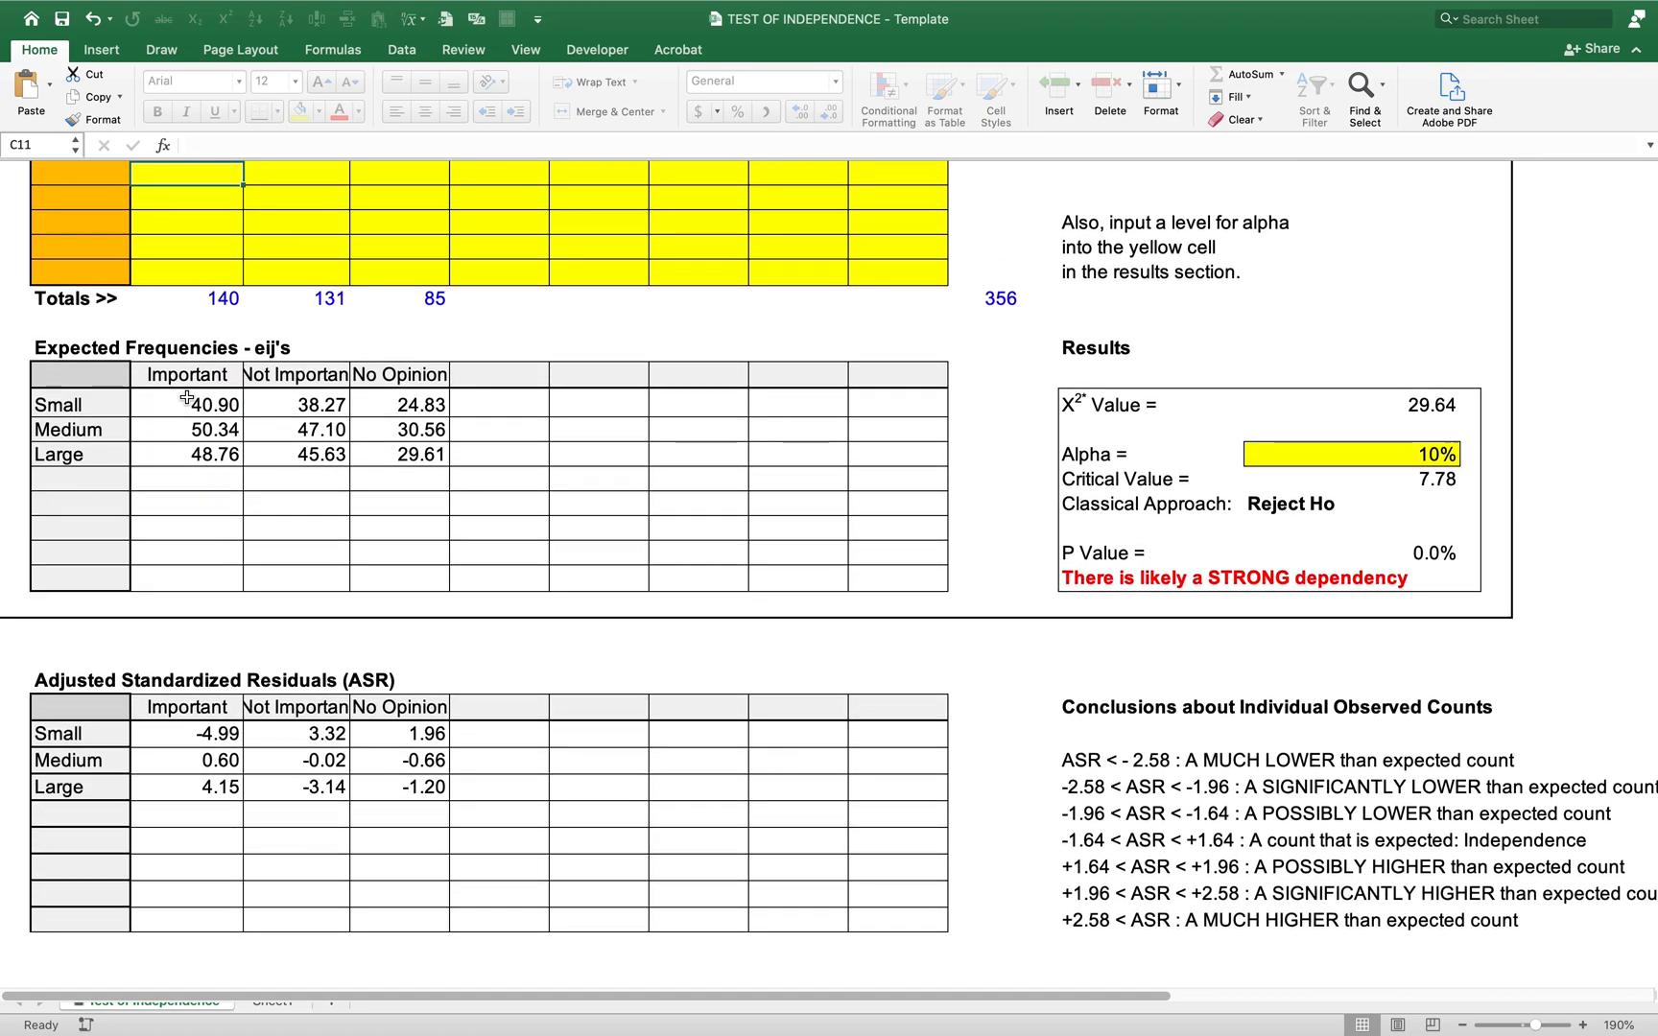
key("Up")
key("Up")
key("Up")
key("Up")
key("Up")
key("Down")
key("Down")
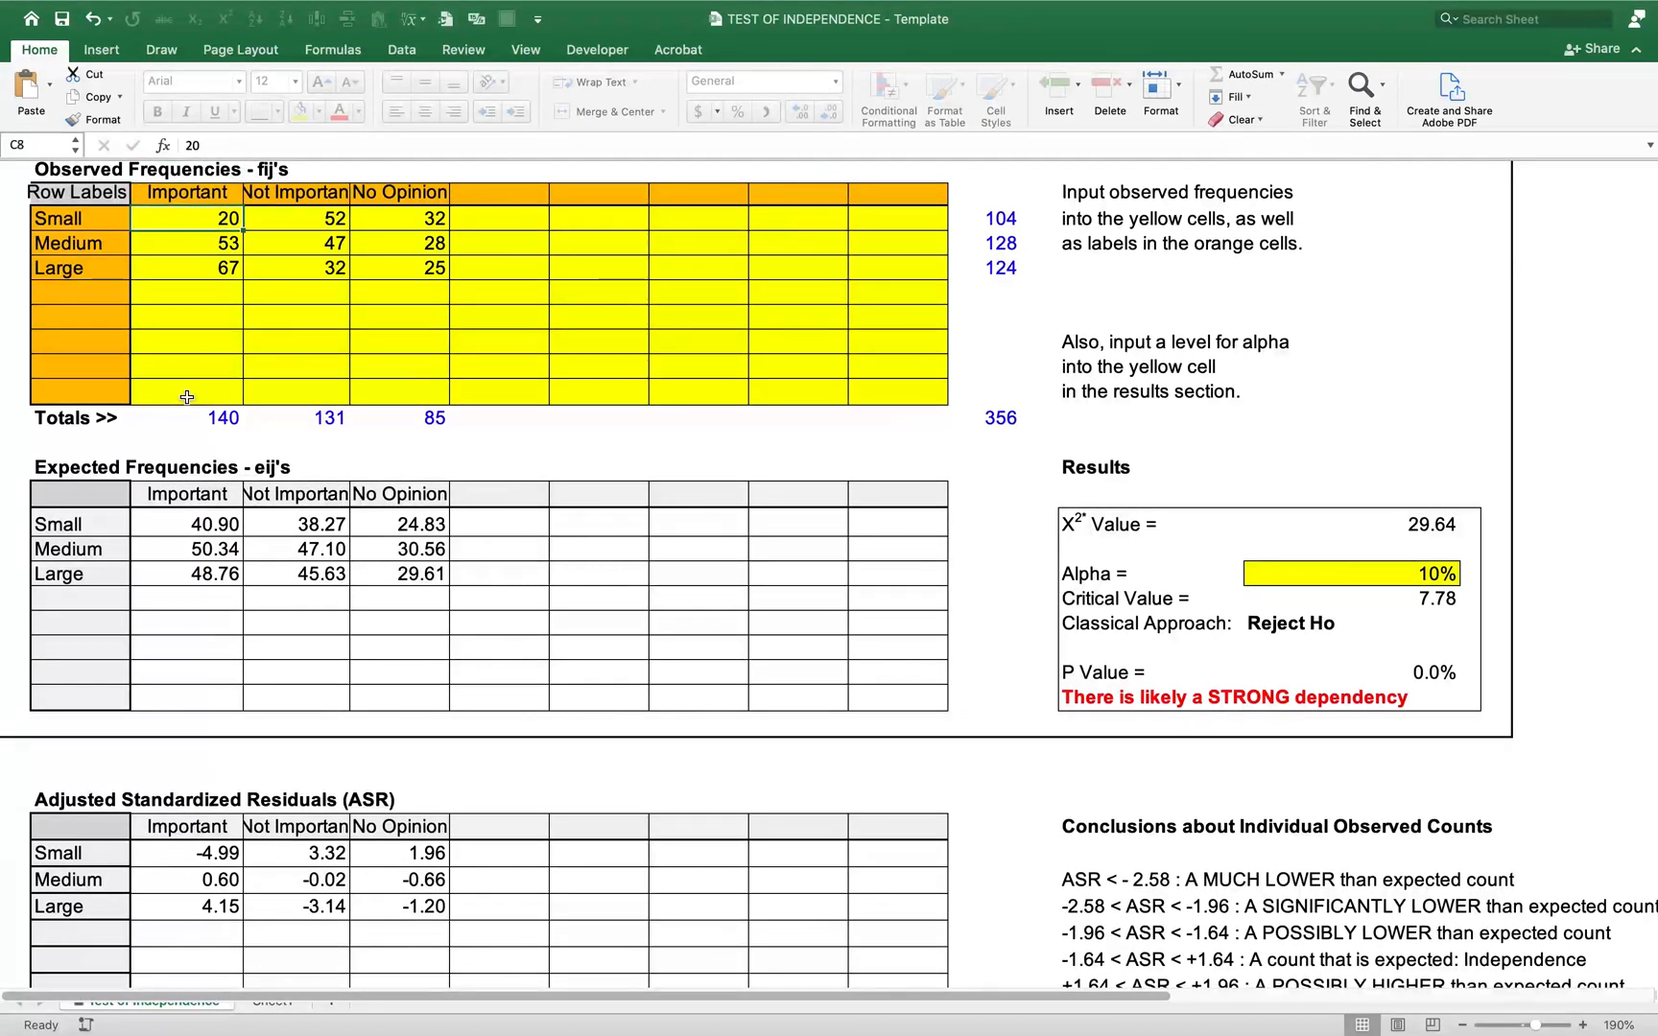
left_click(210, 524)
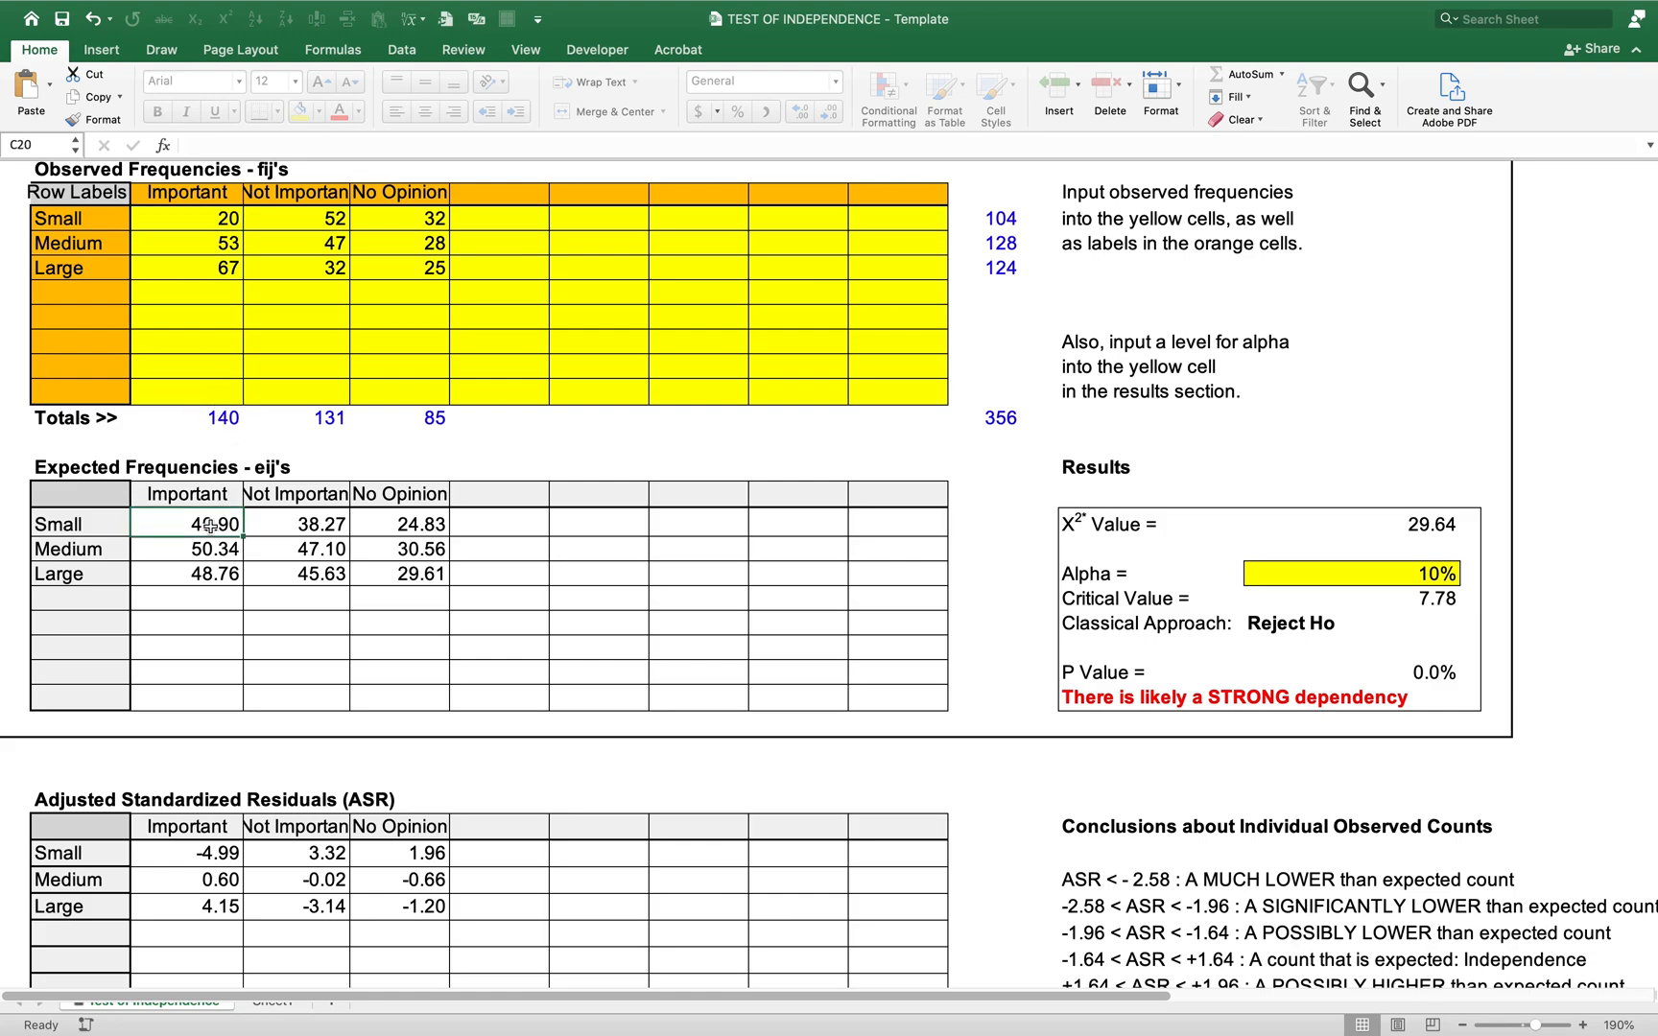
left_click(210, 224)
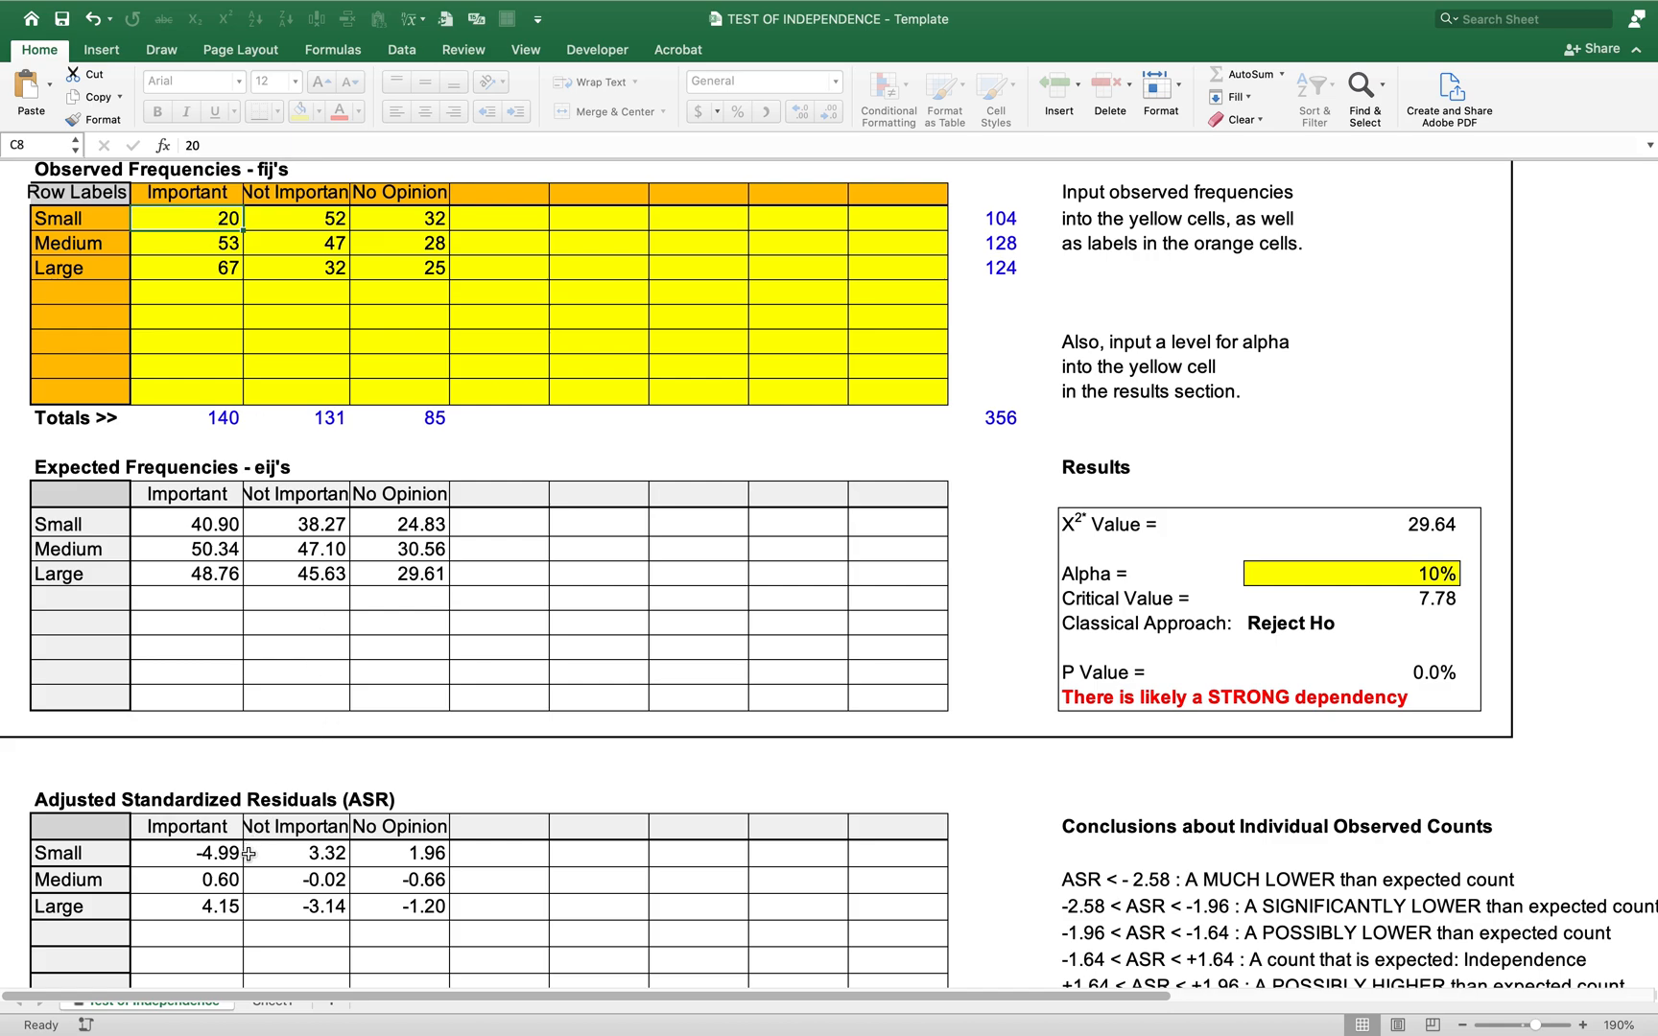
- Check the Small/Not Important residual against the ASR ranges, and compare its observed and expected frequencies
left_click(304, 853)
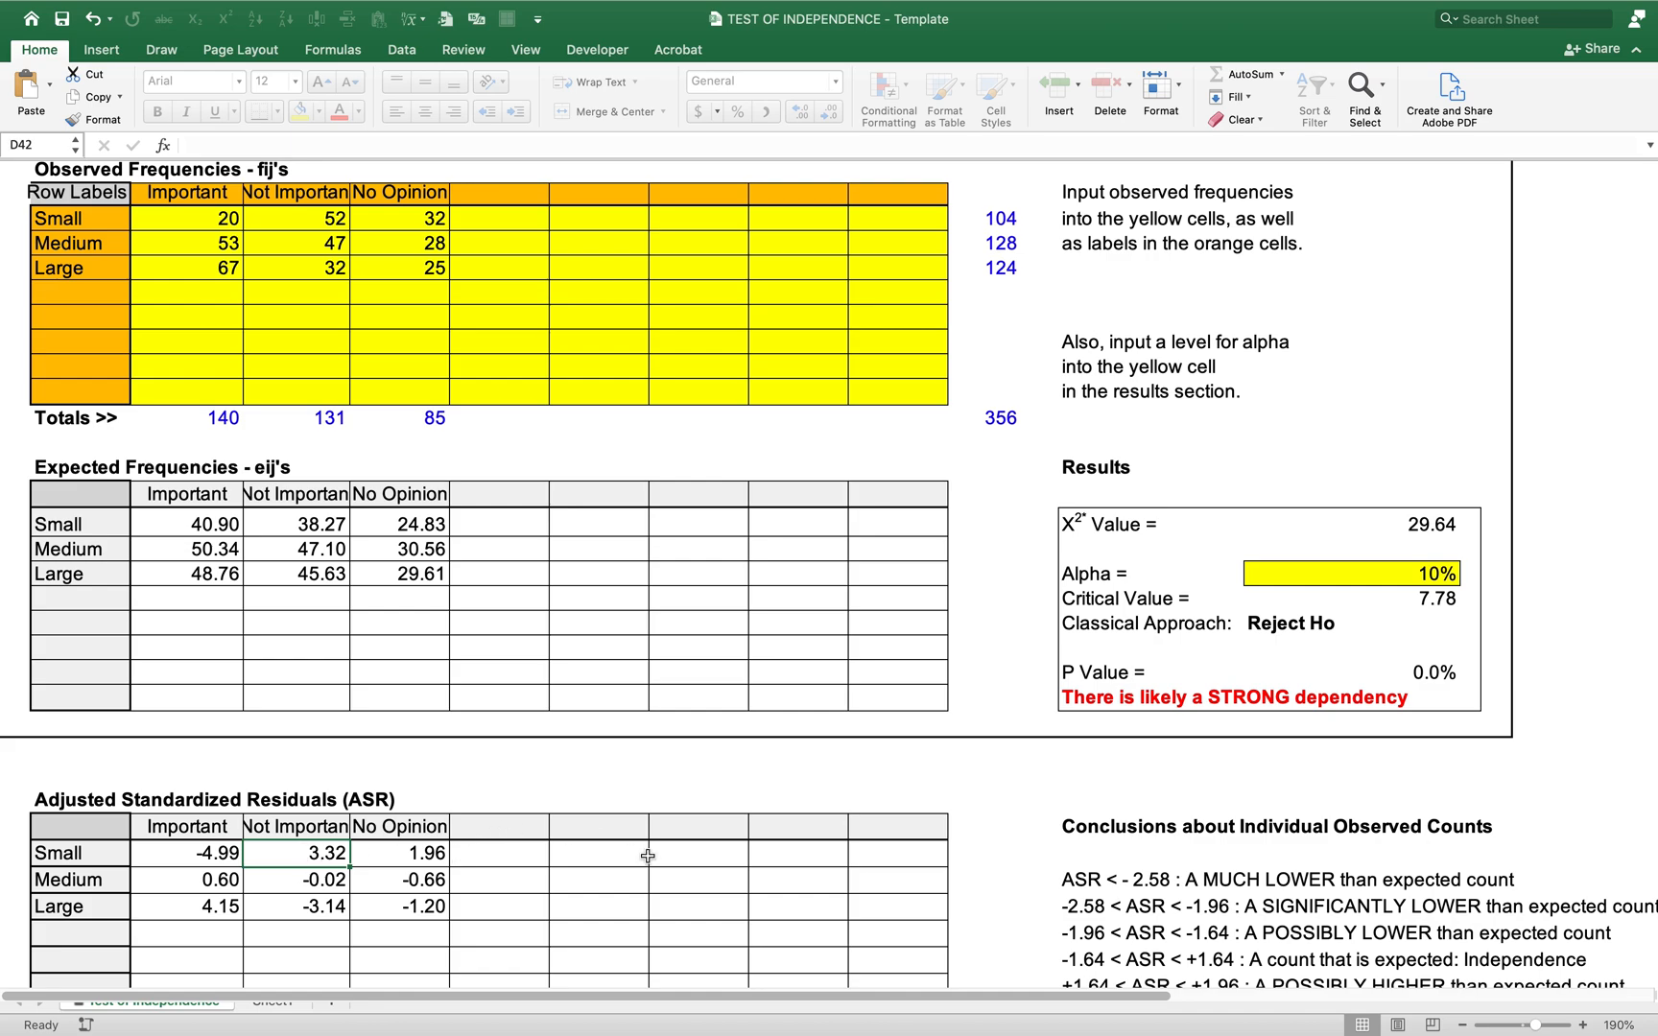
left_click(1115, 928)
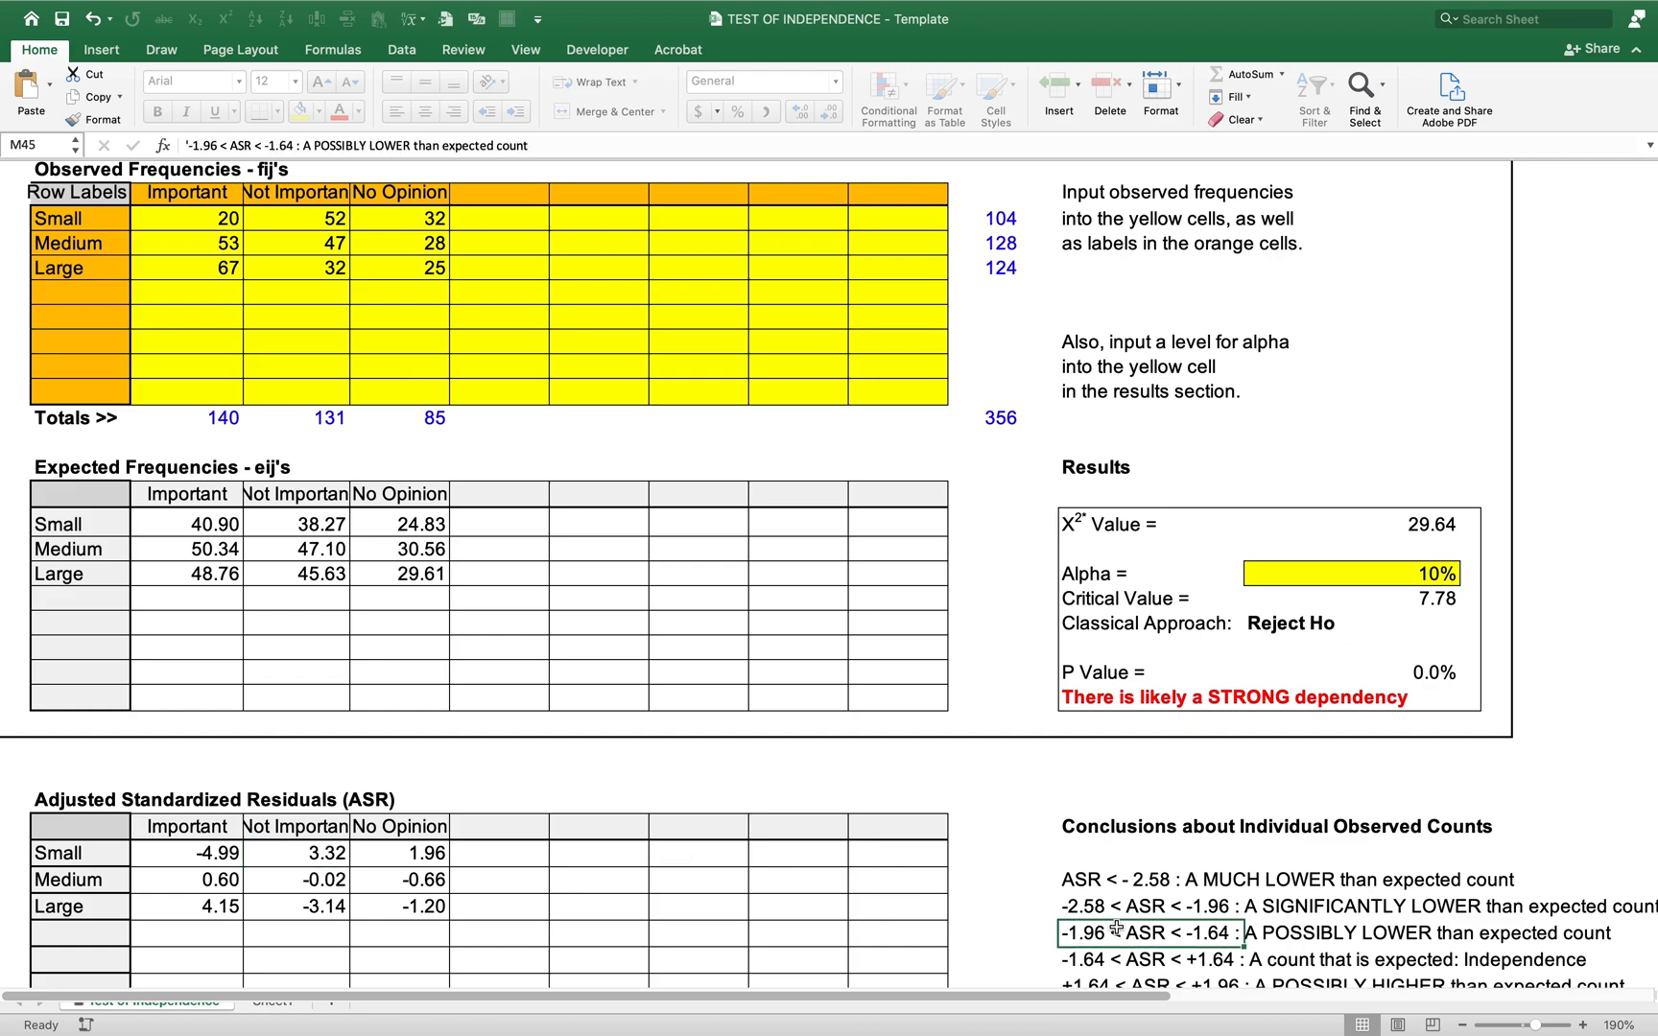
key("Down")
key("Down")
key("Down")
key("Down")
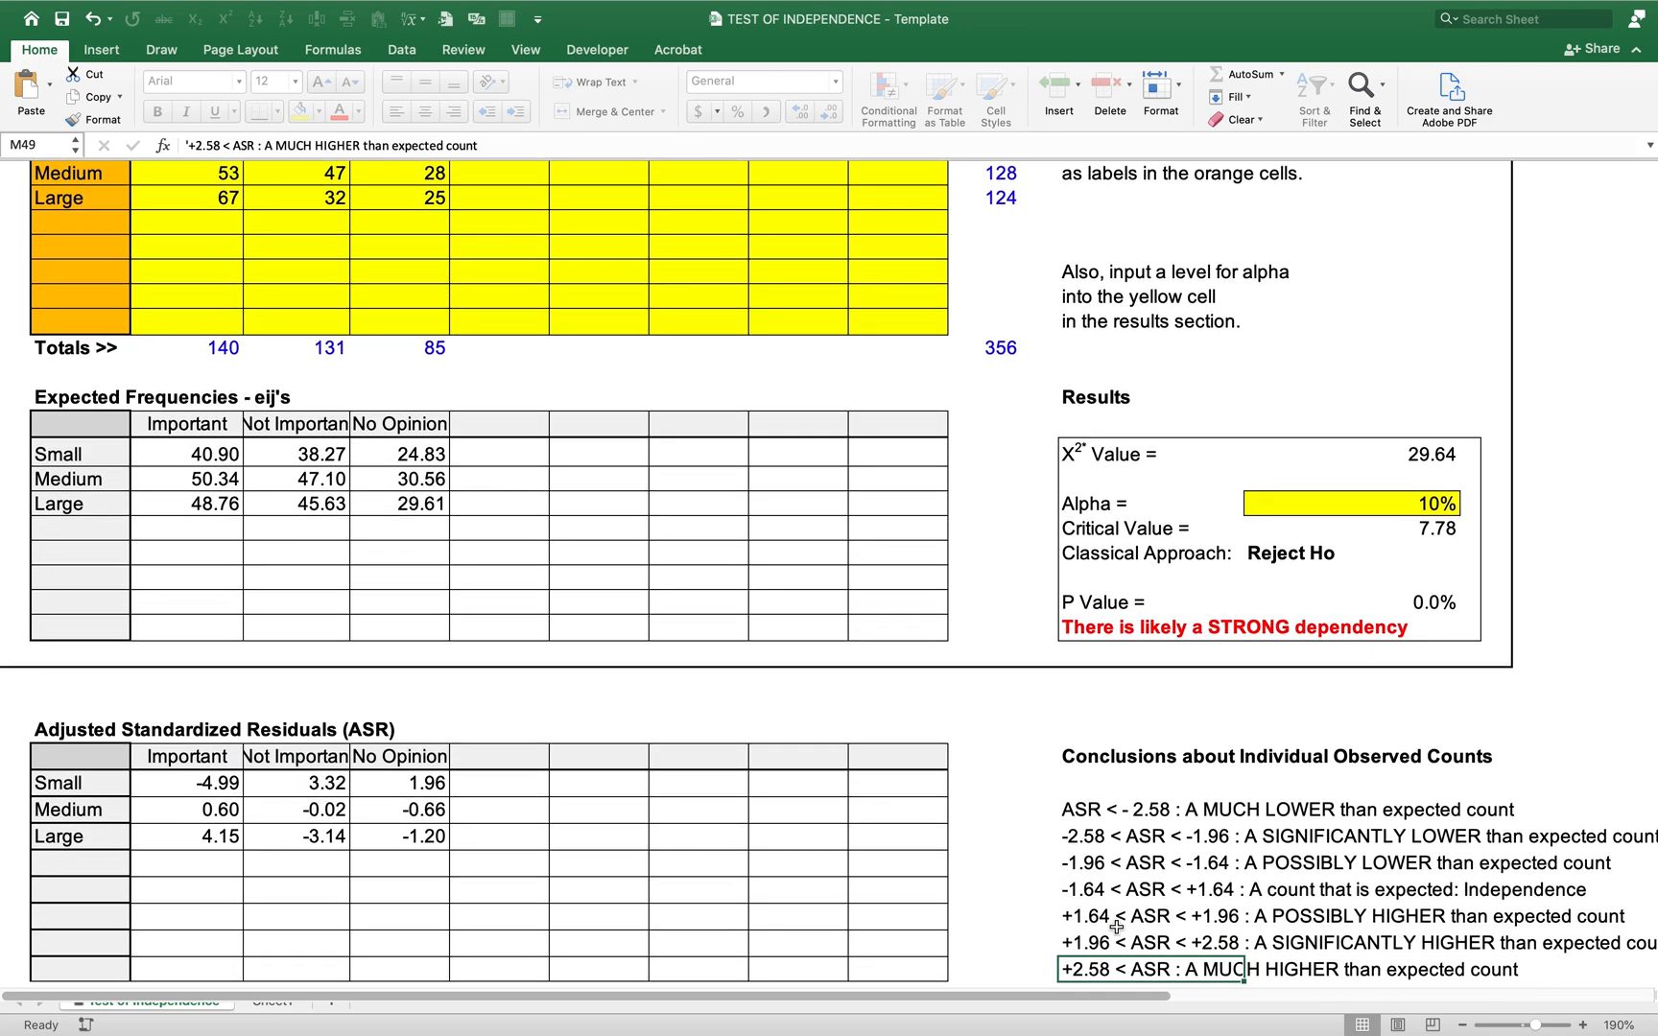
scroll(1116, 926, "down", 1)
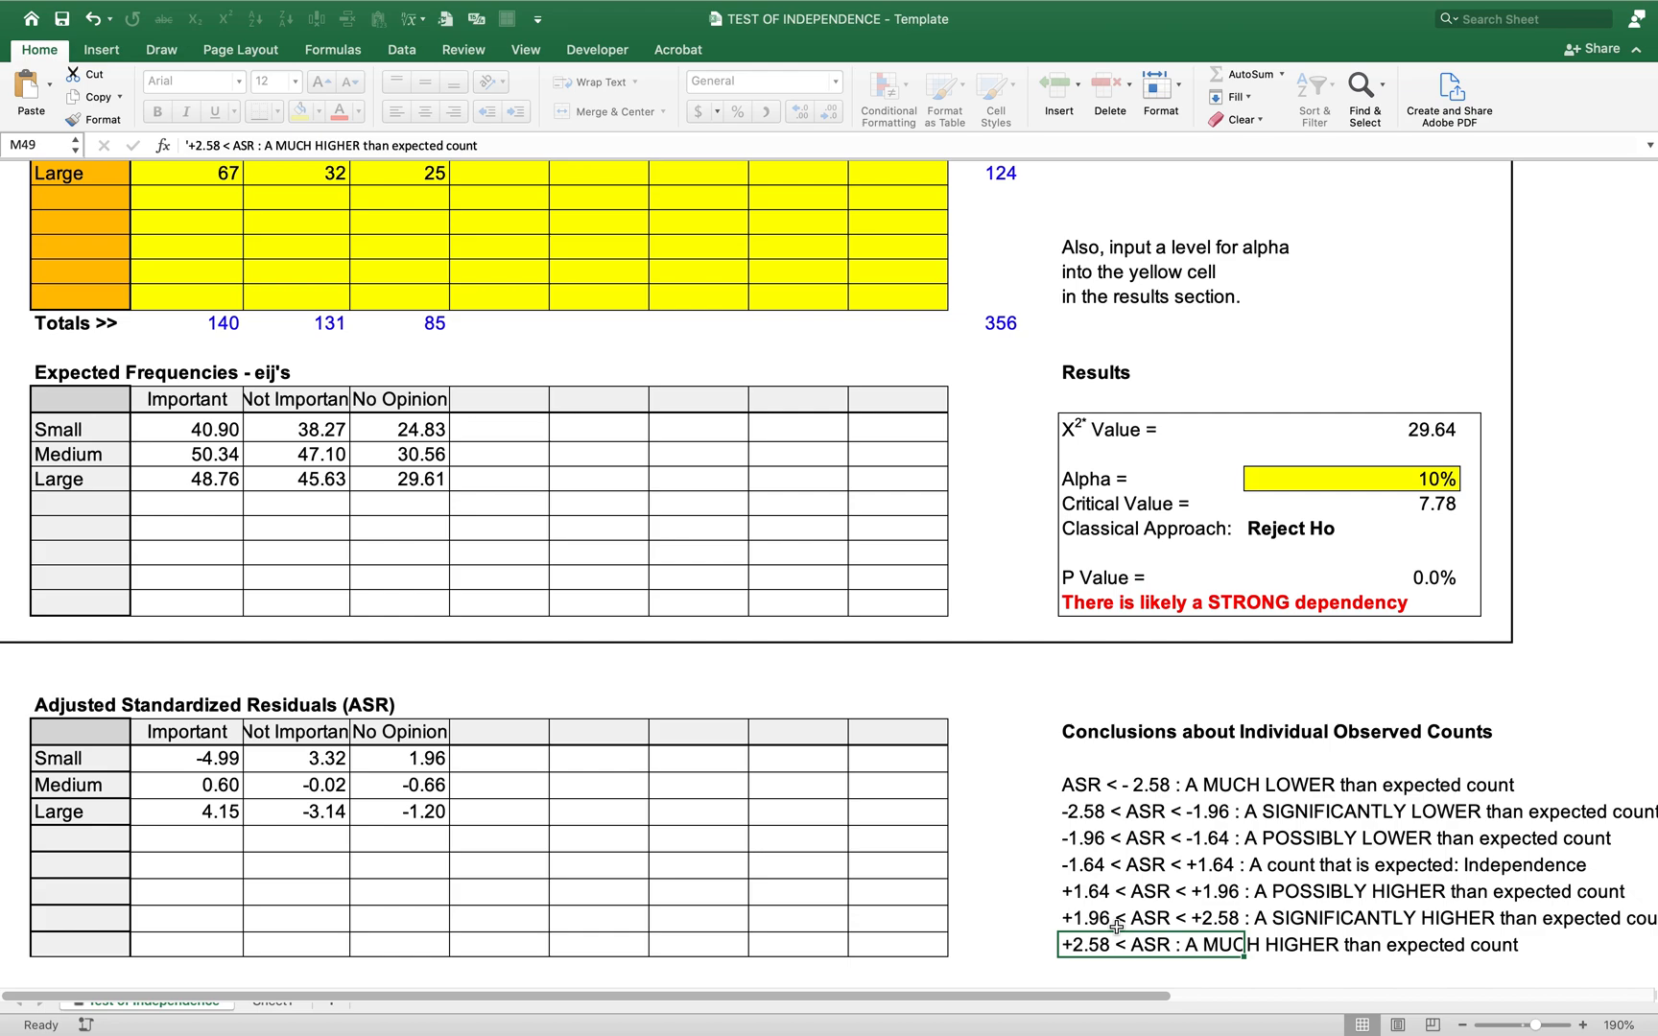
left_click(335, 757)
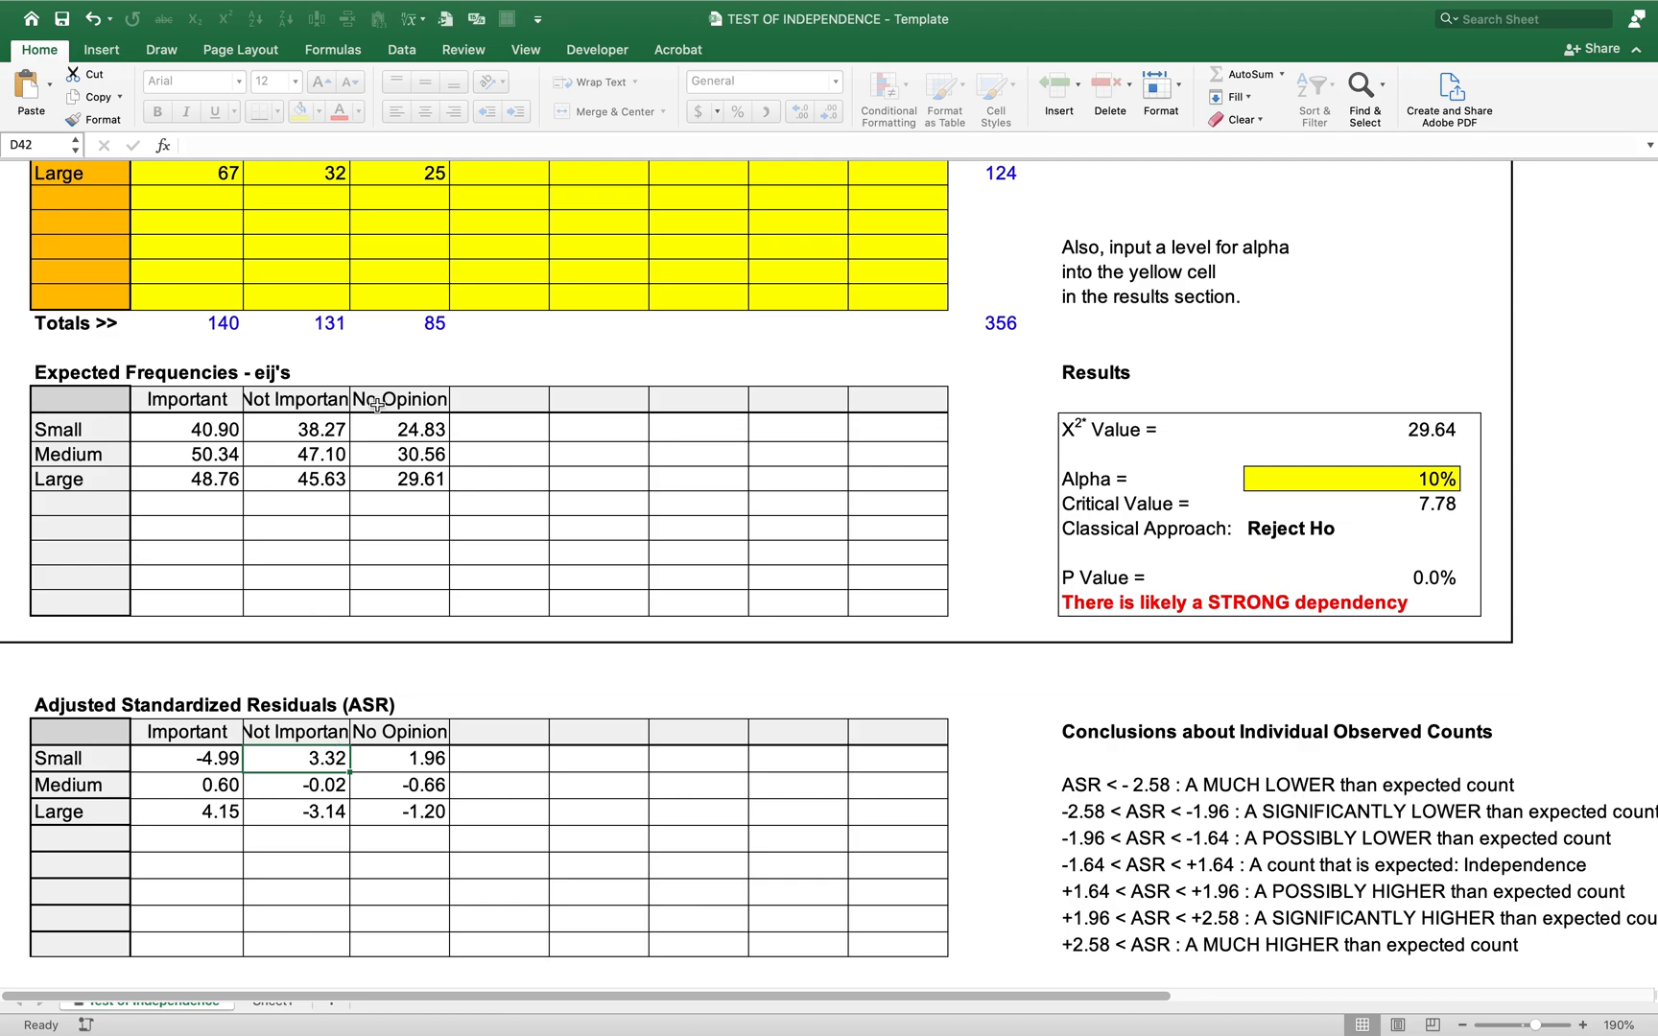
left_click(335, 171)
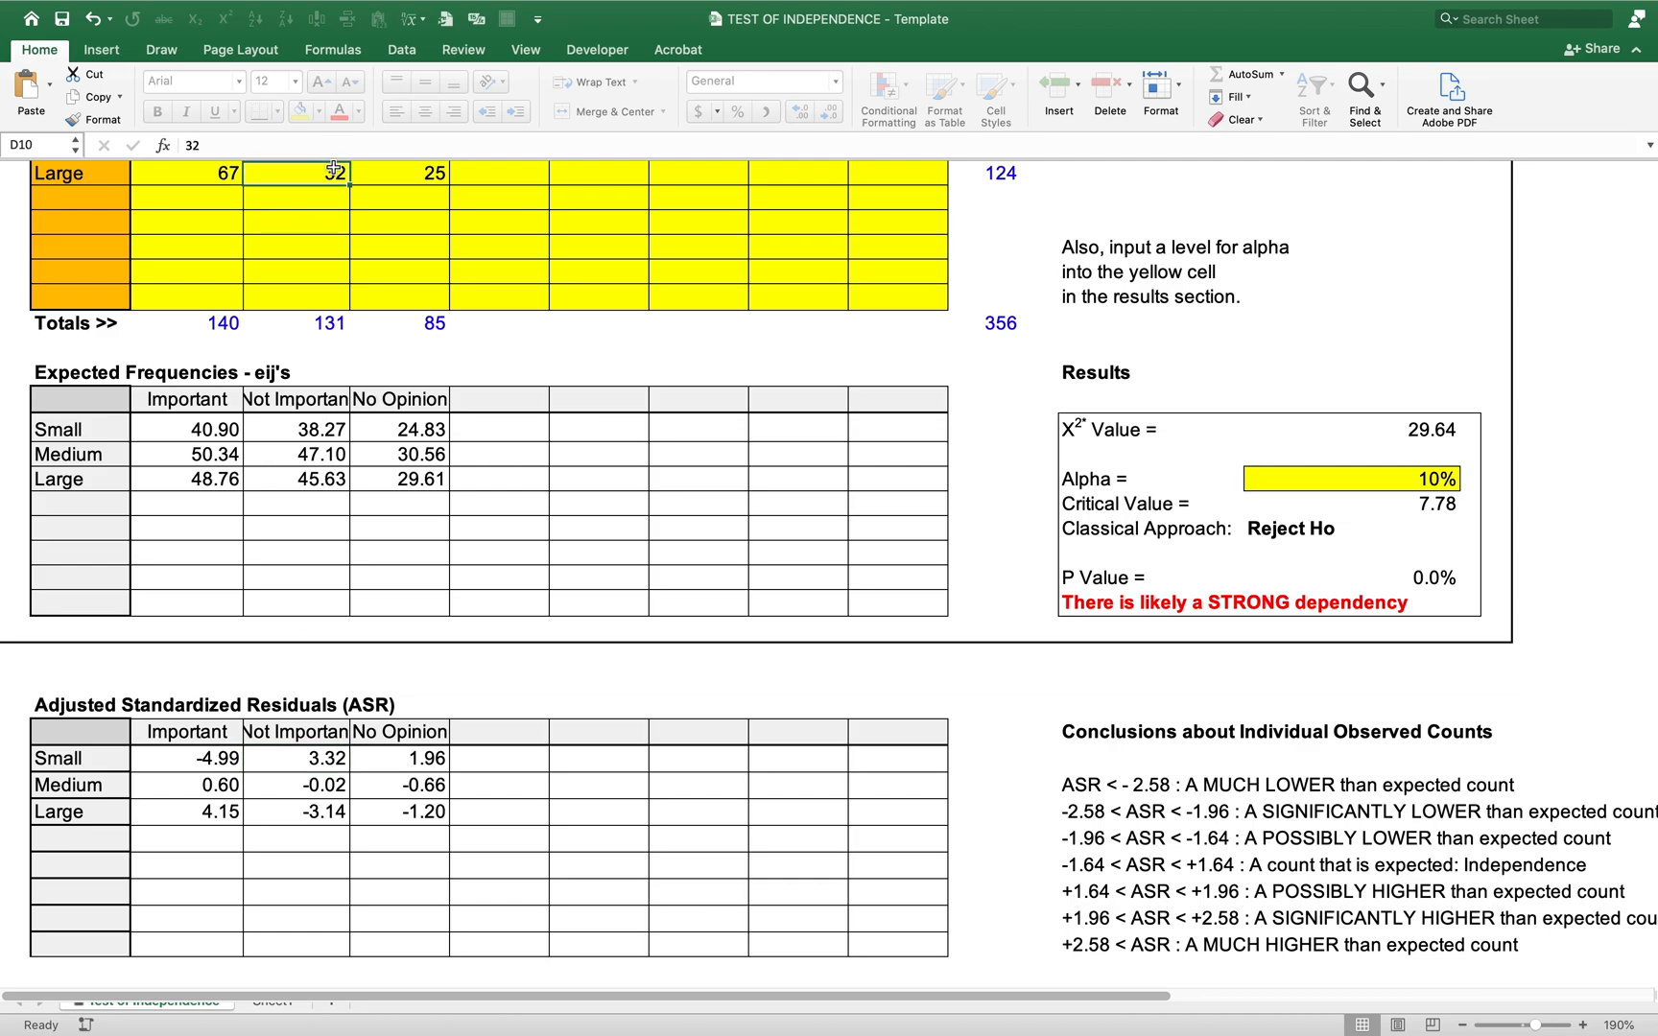
scroll(334, 169, "up", 3)
left_click(335, 169)
key("Down")
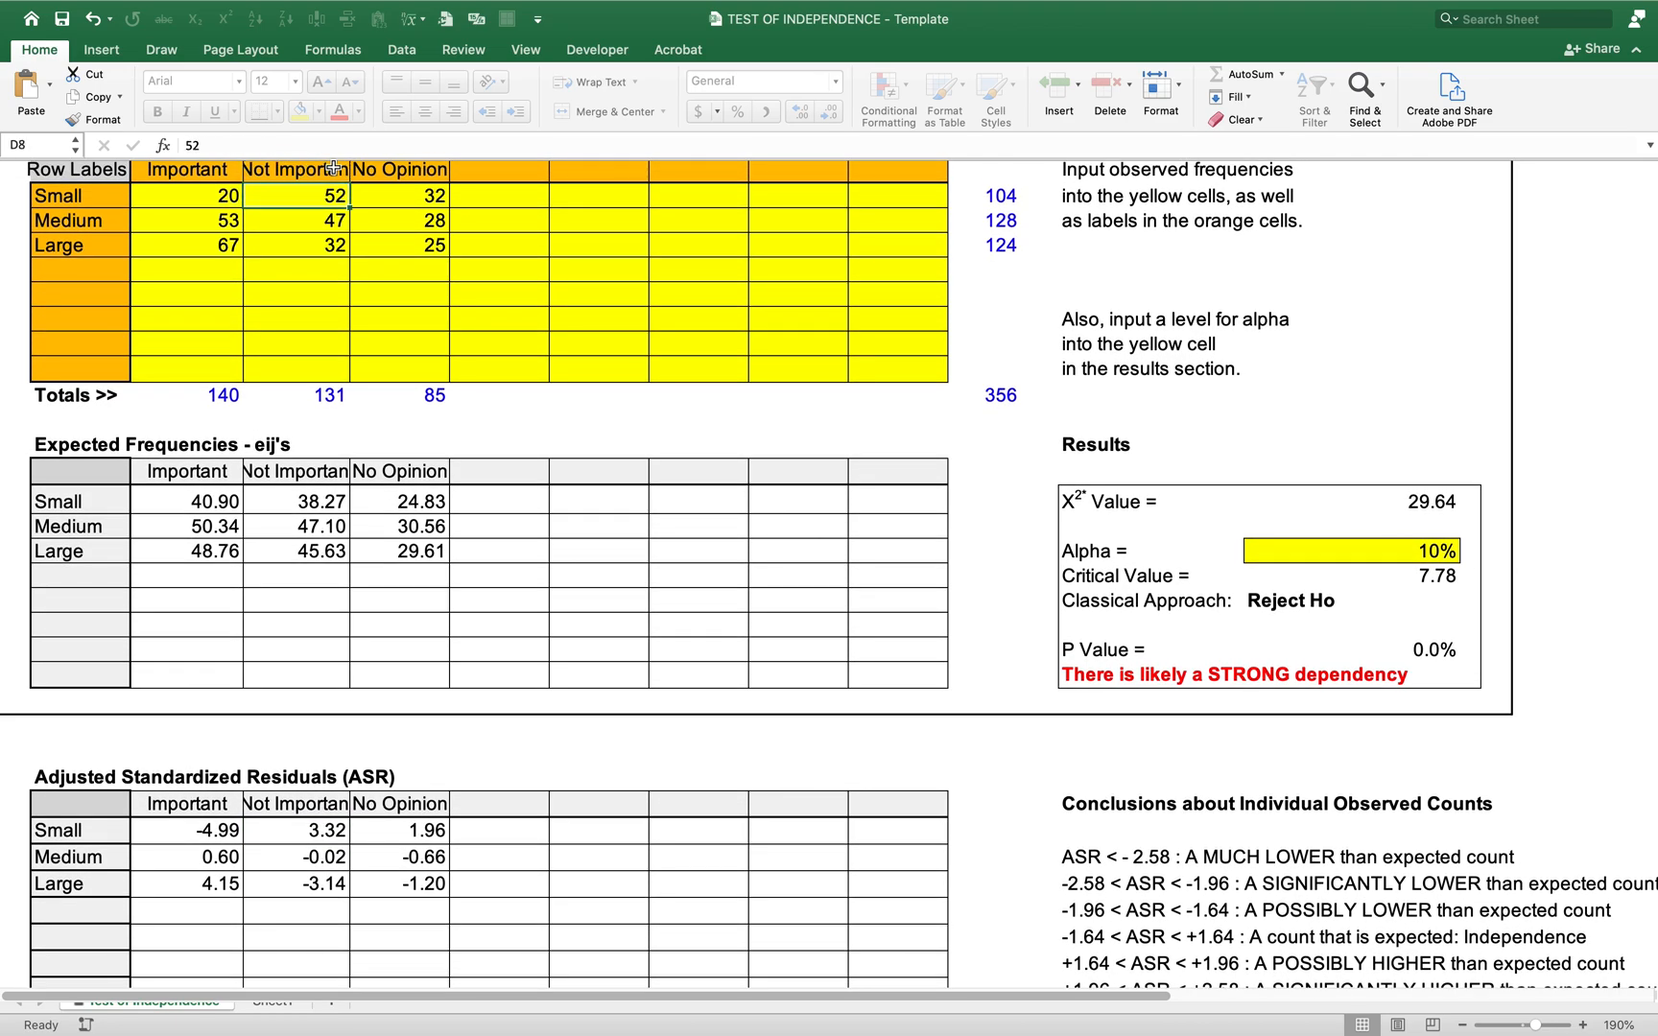
left_click(321, 500)
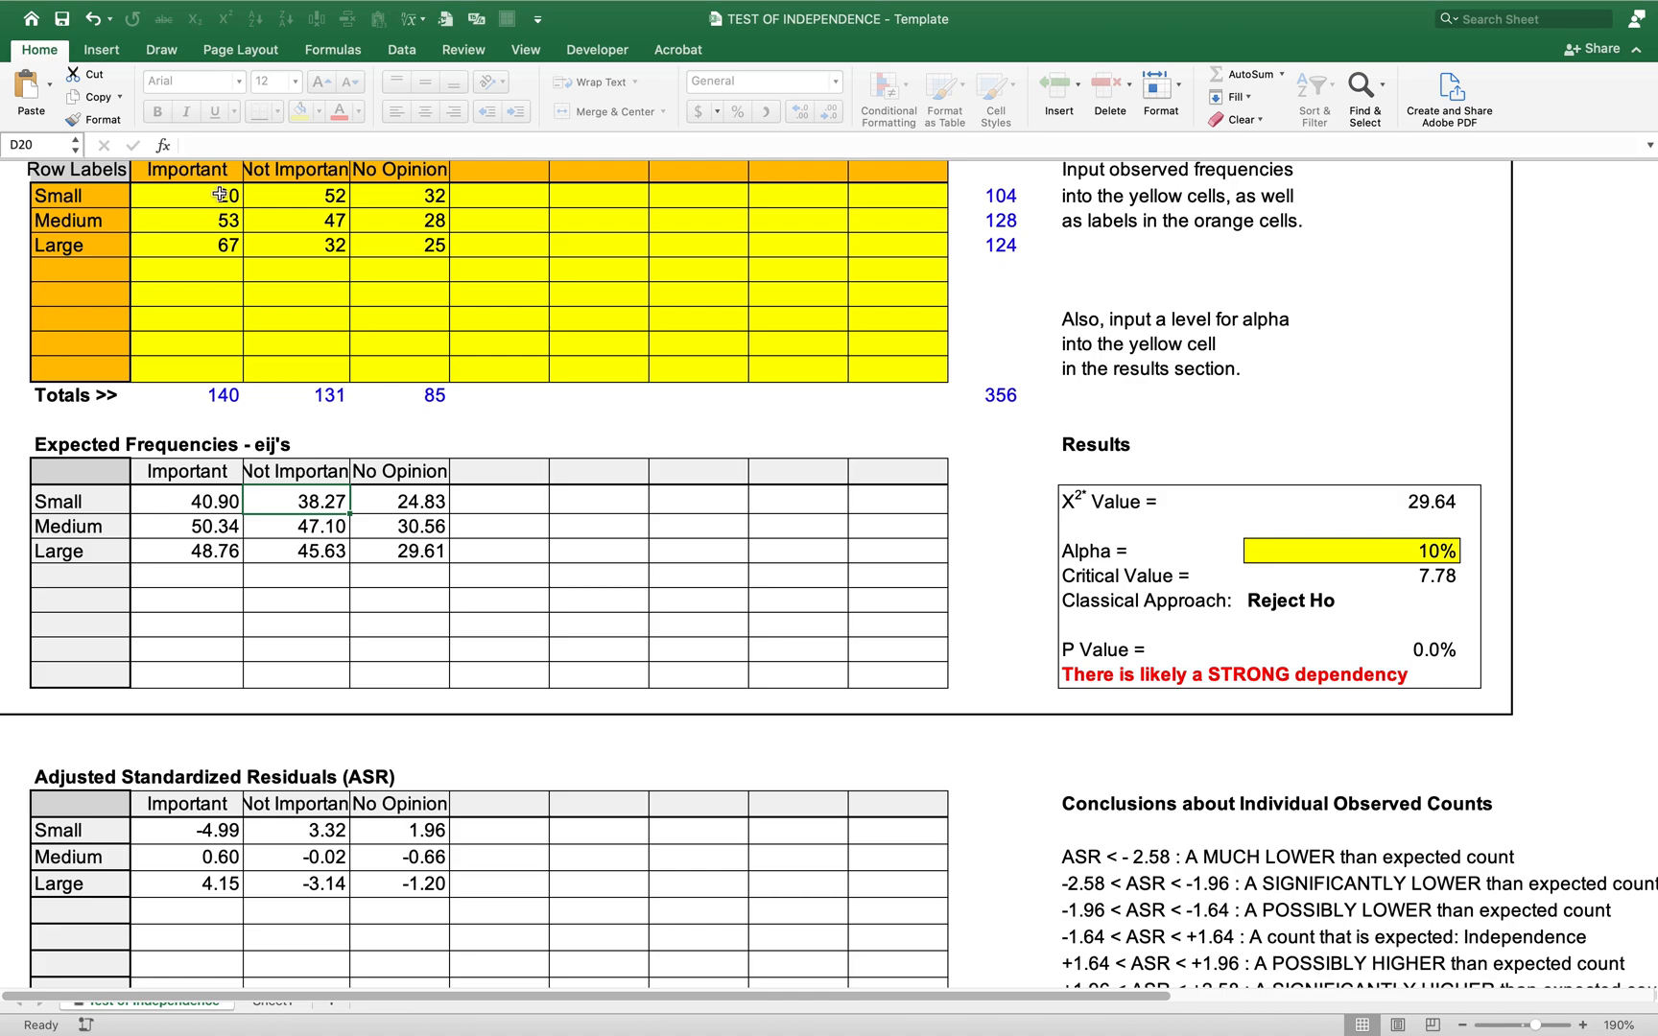
- Review the Small row's observed counts across the importance categories and inspect the residual for Small/No Opinion
left_click_drag(221, 194, 281, 197)
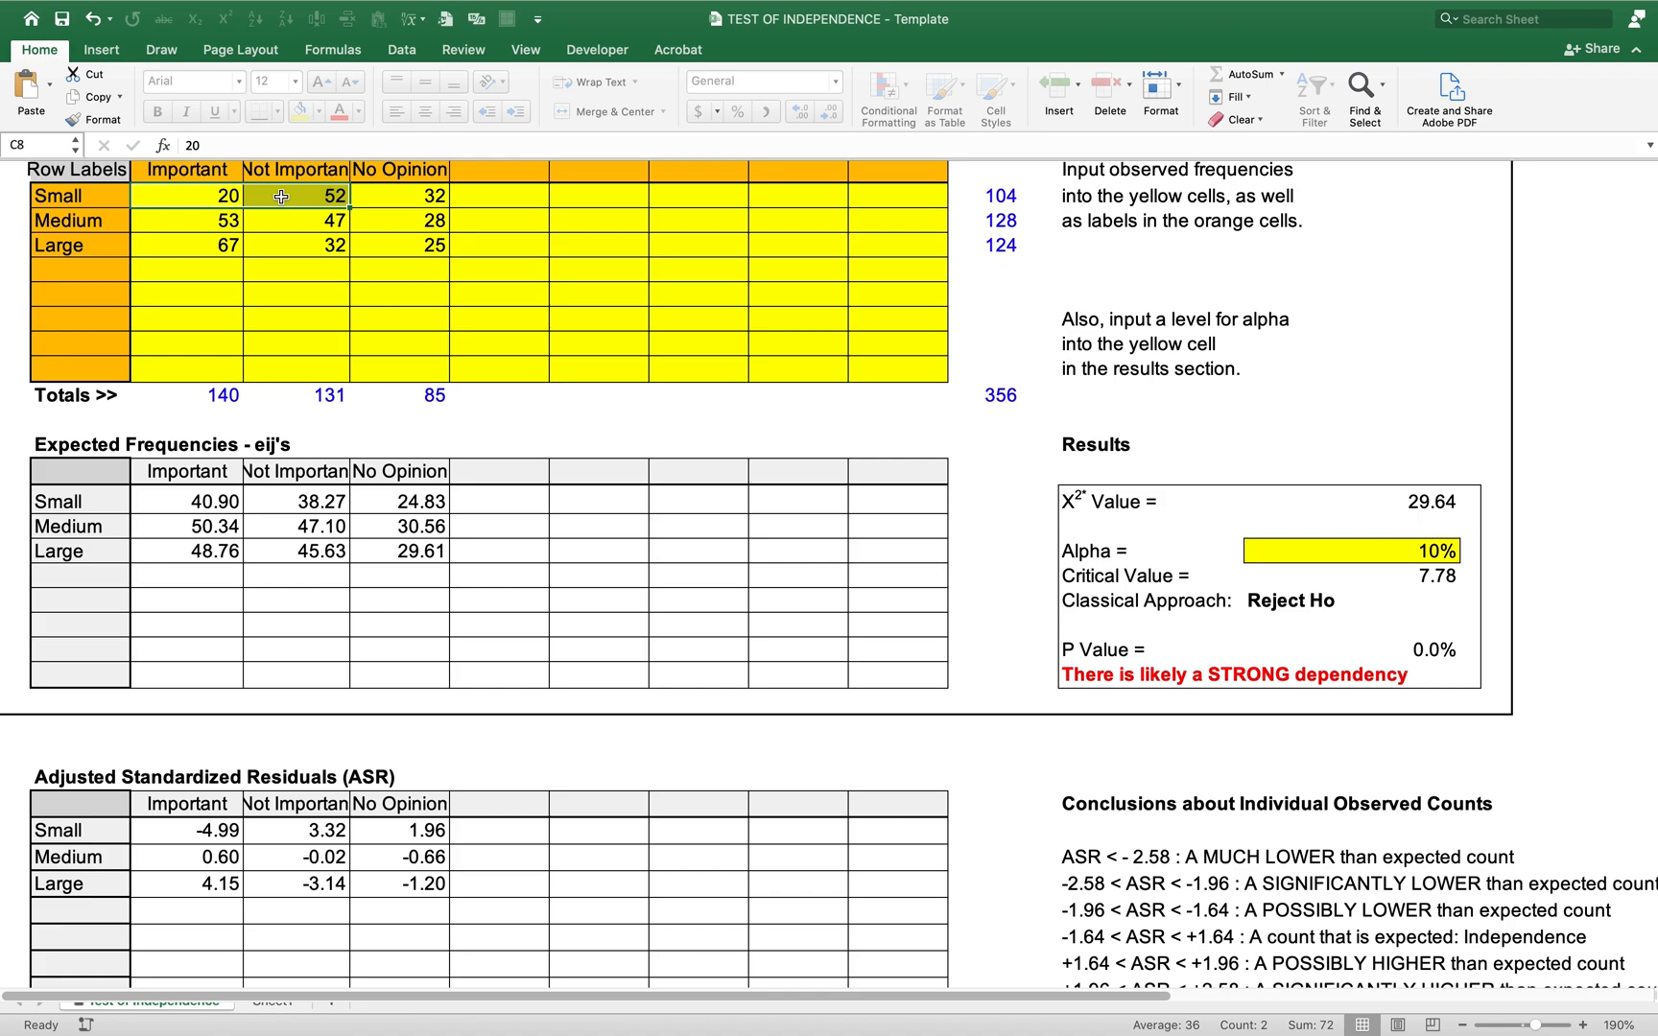
left_click(207, 198)
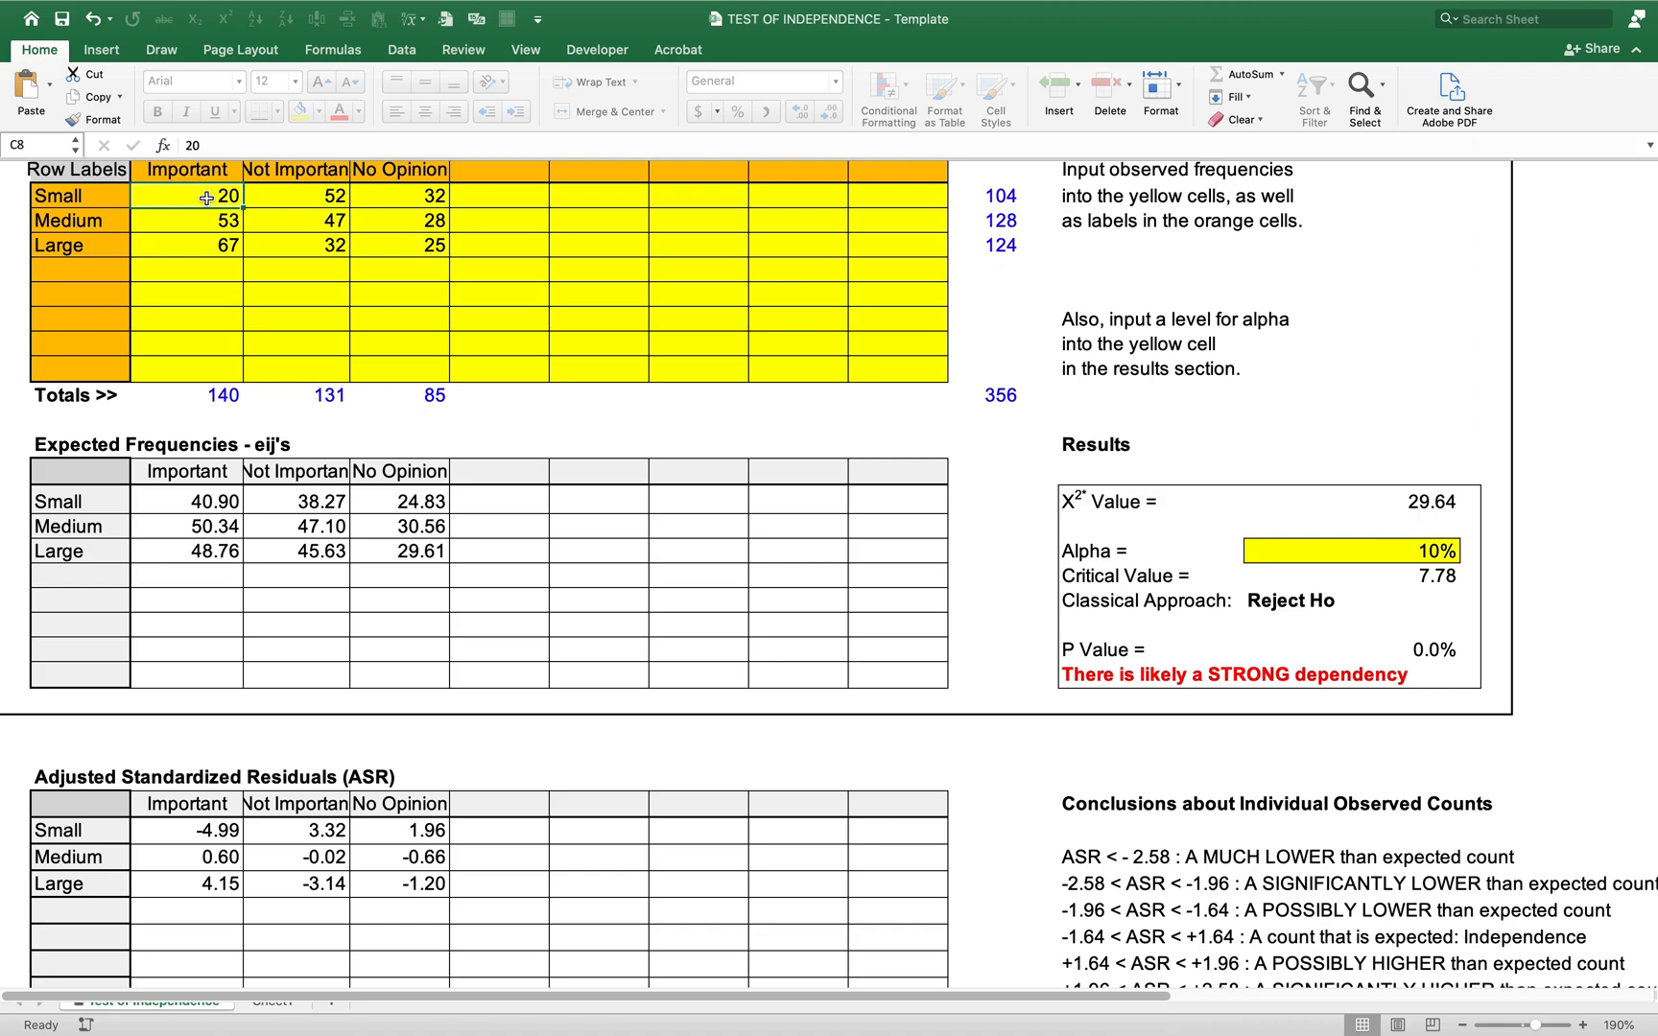
key("Up")
key("Down")
key("Right")
key("Up")
key("Down")
key("Right")
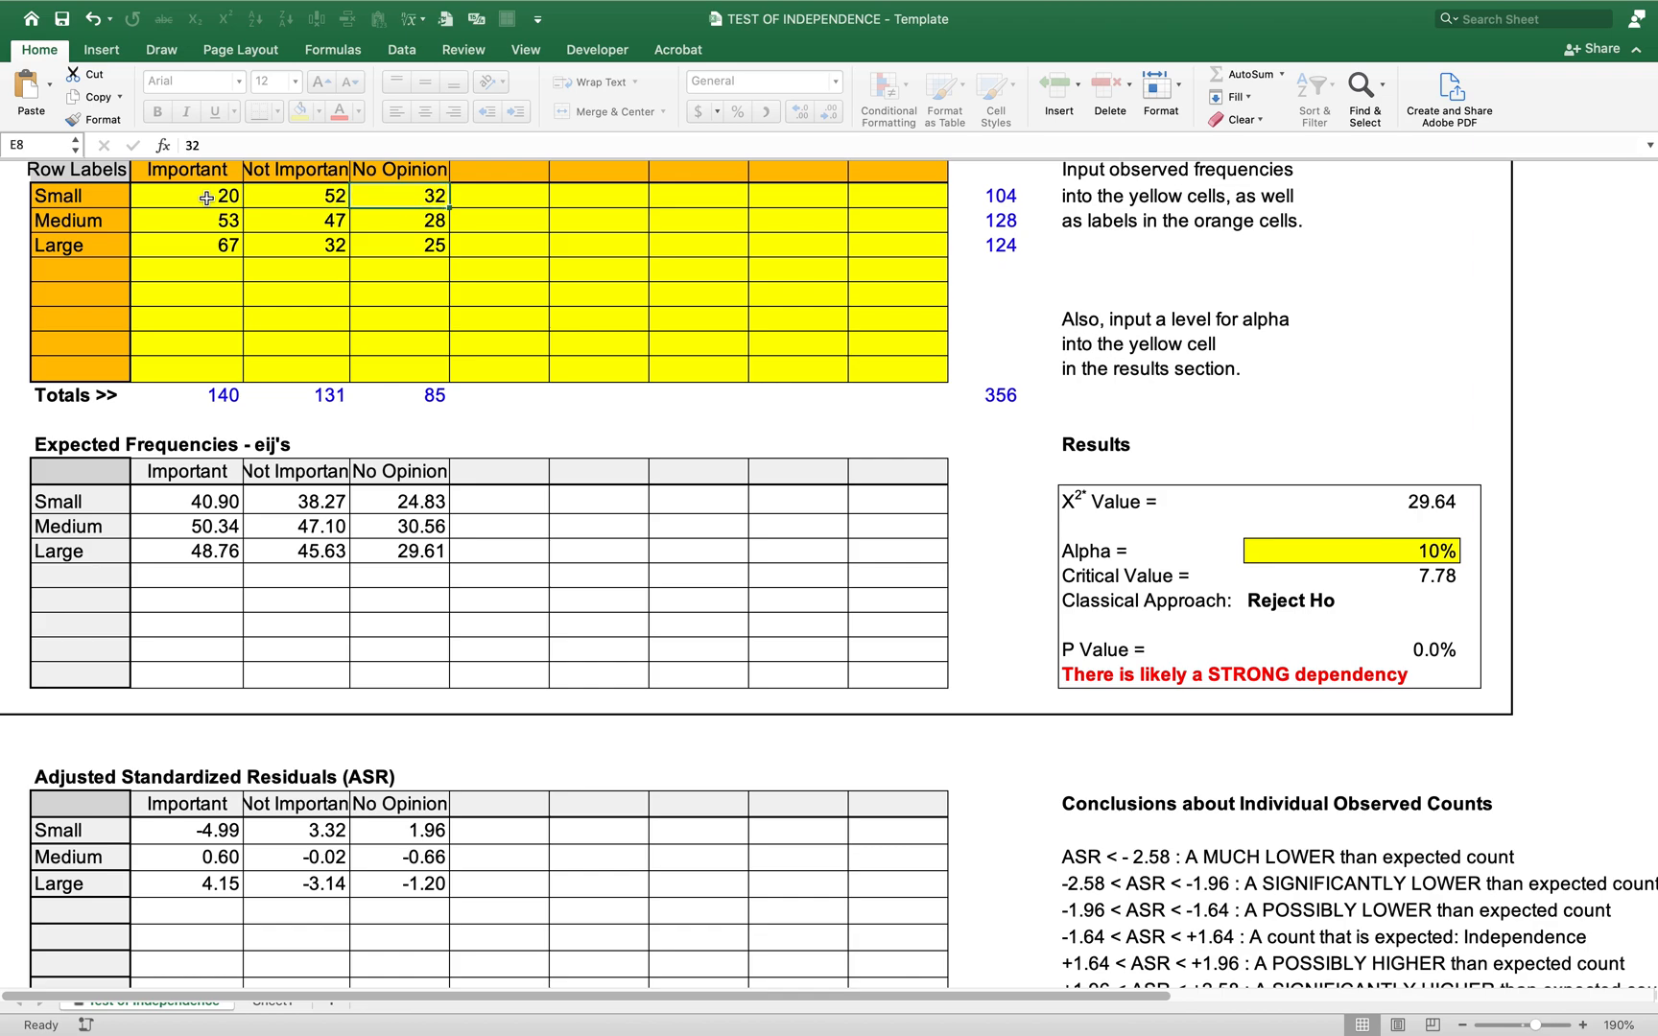
left_click(411, 834)
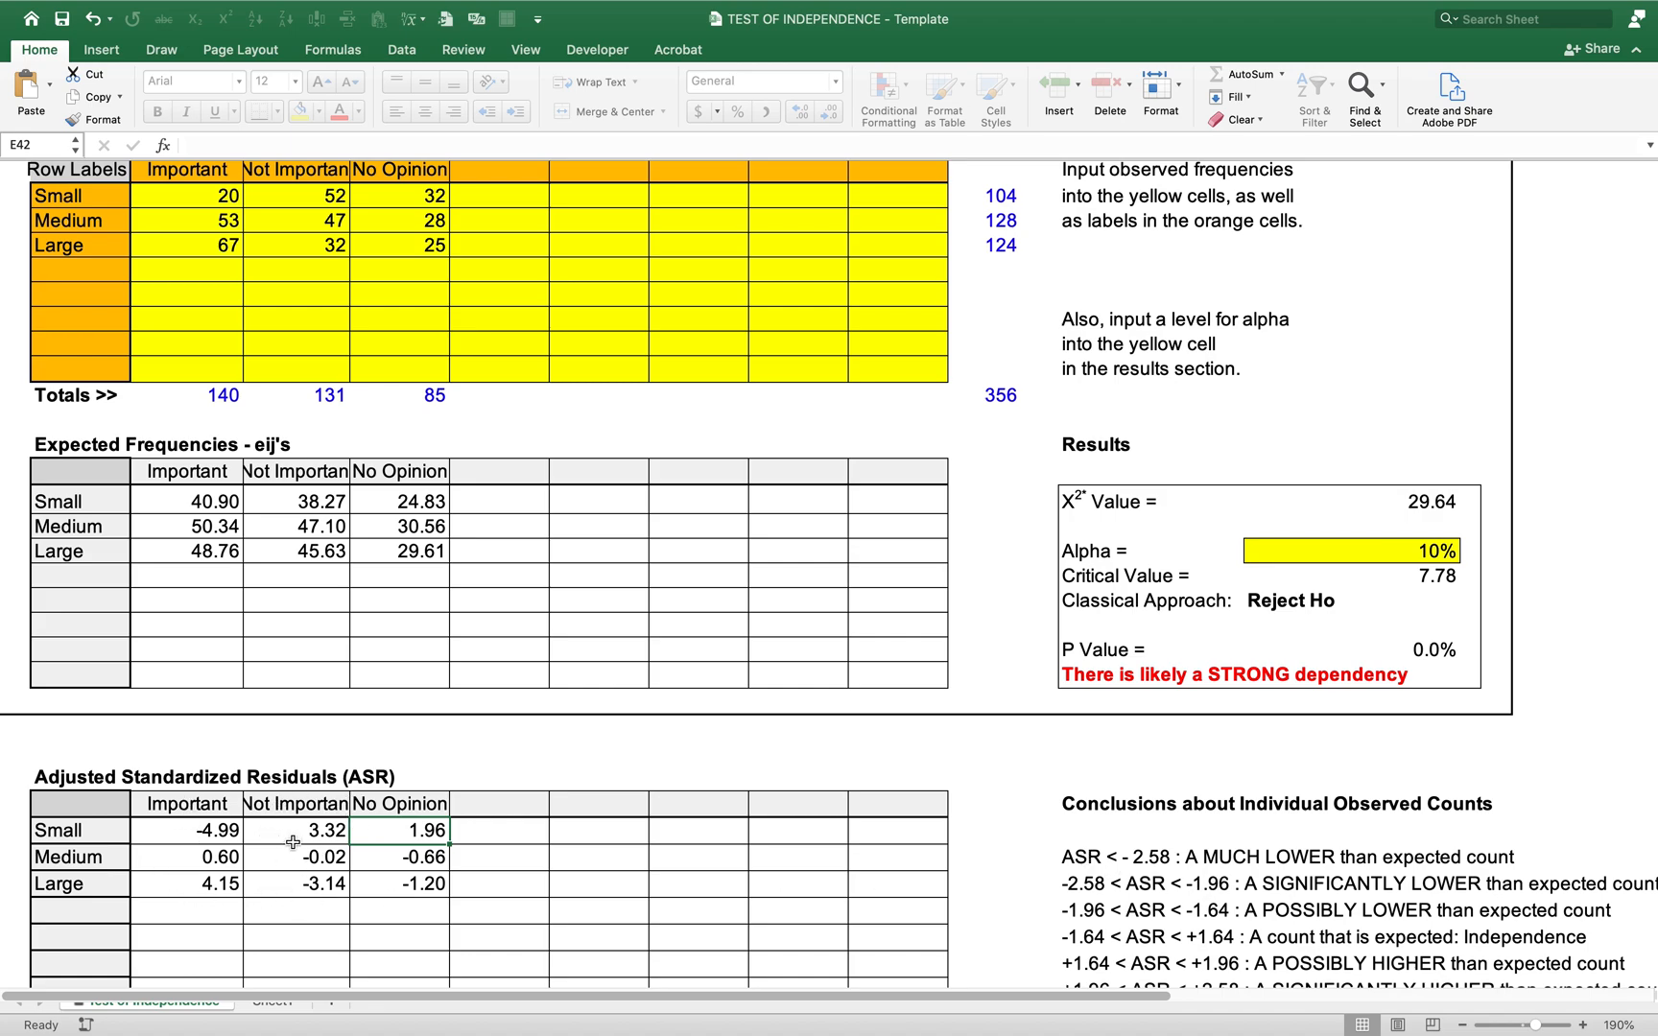
- Compare the Important and Not Important residuals for Large businesses in the Adjusted Standardized Residuals table
left_click(227, 883)
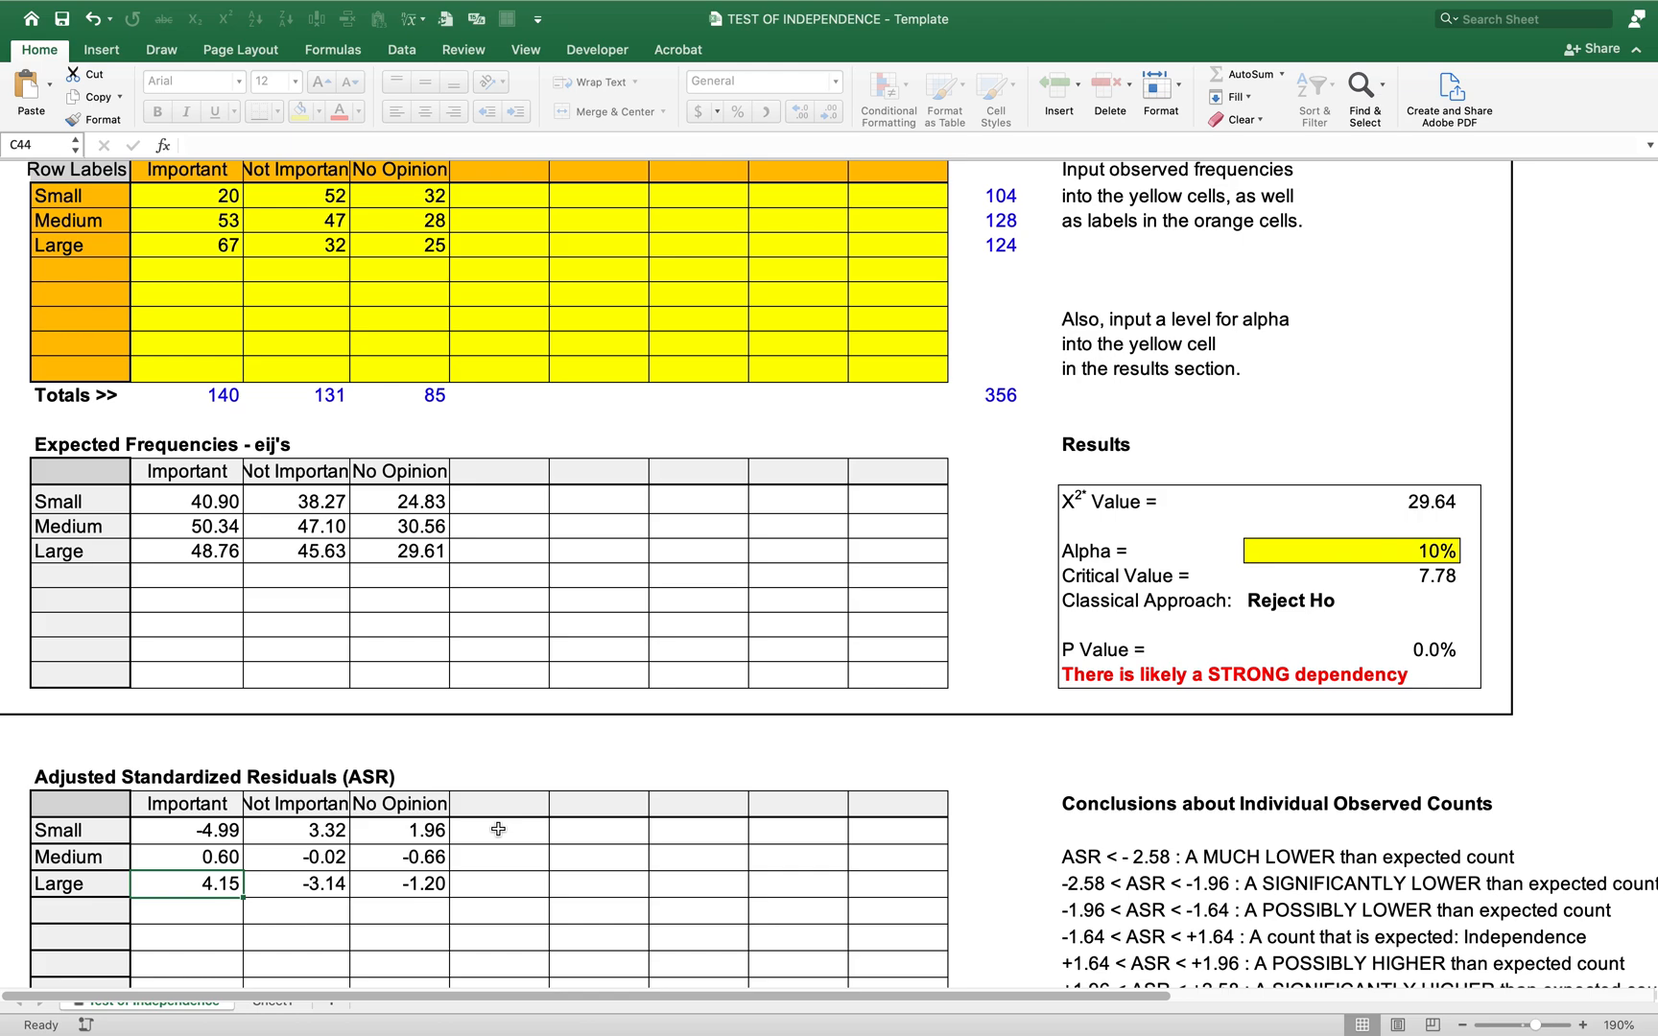
key("Right")
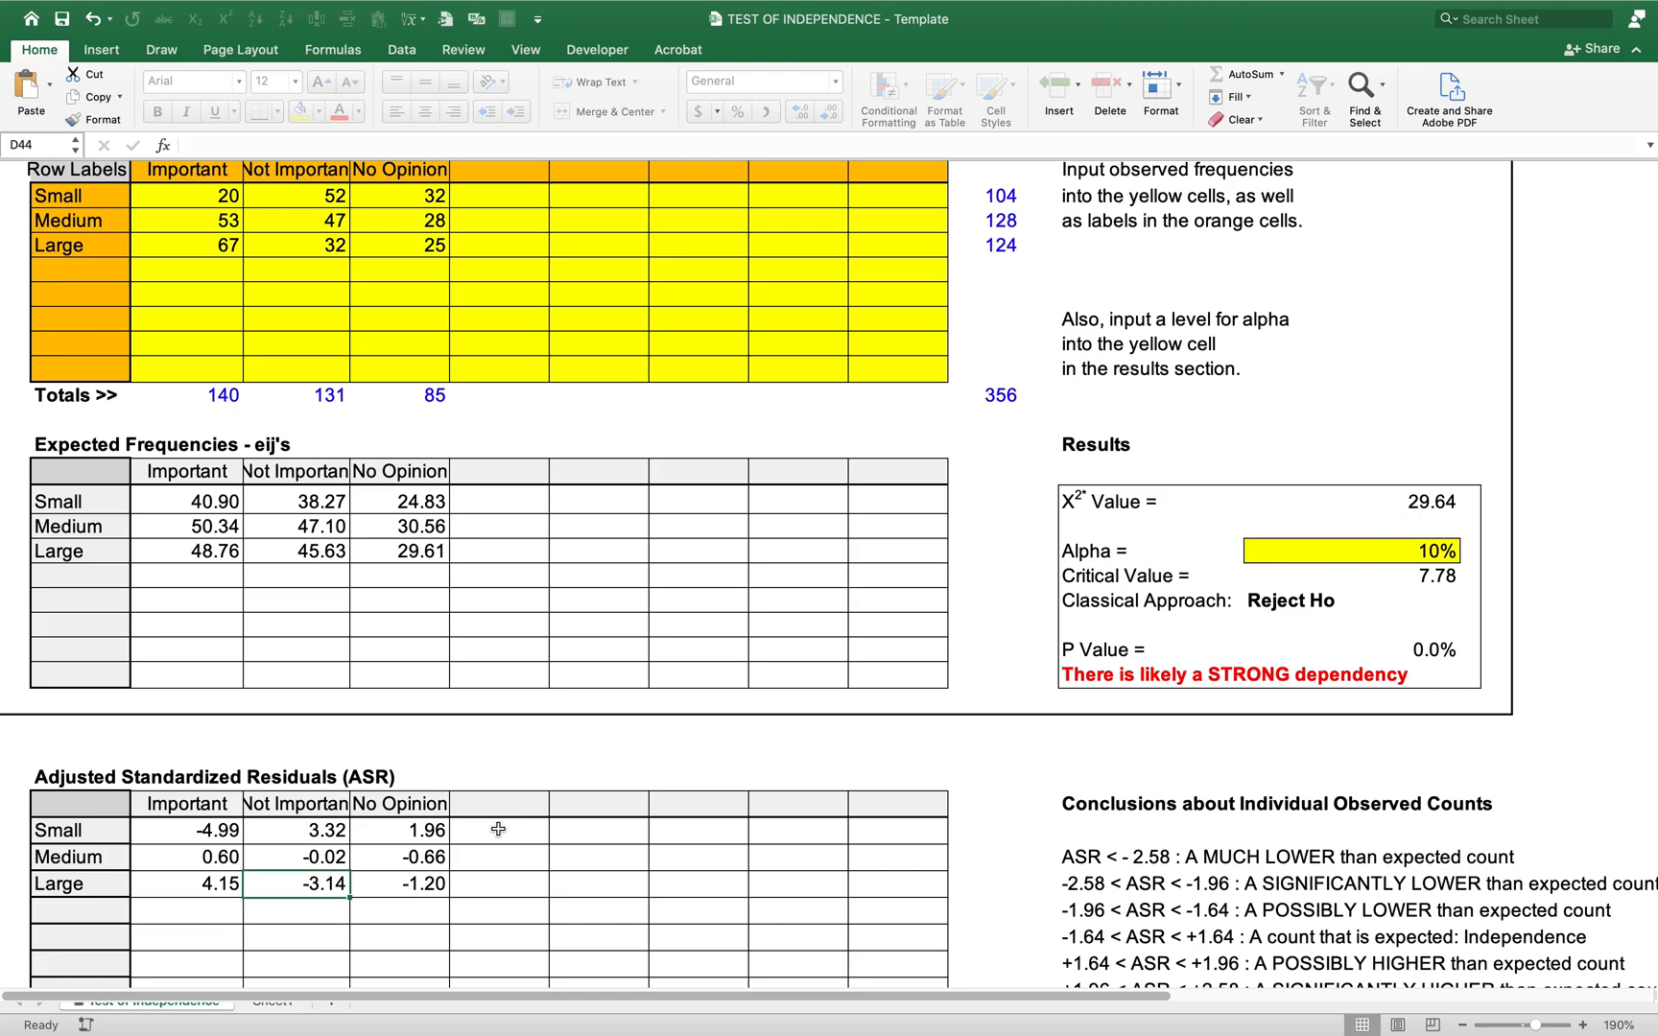
key("Left")
key("Left")
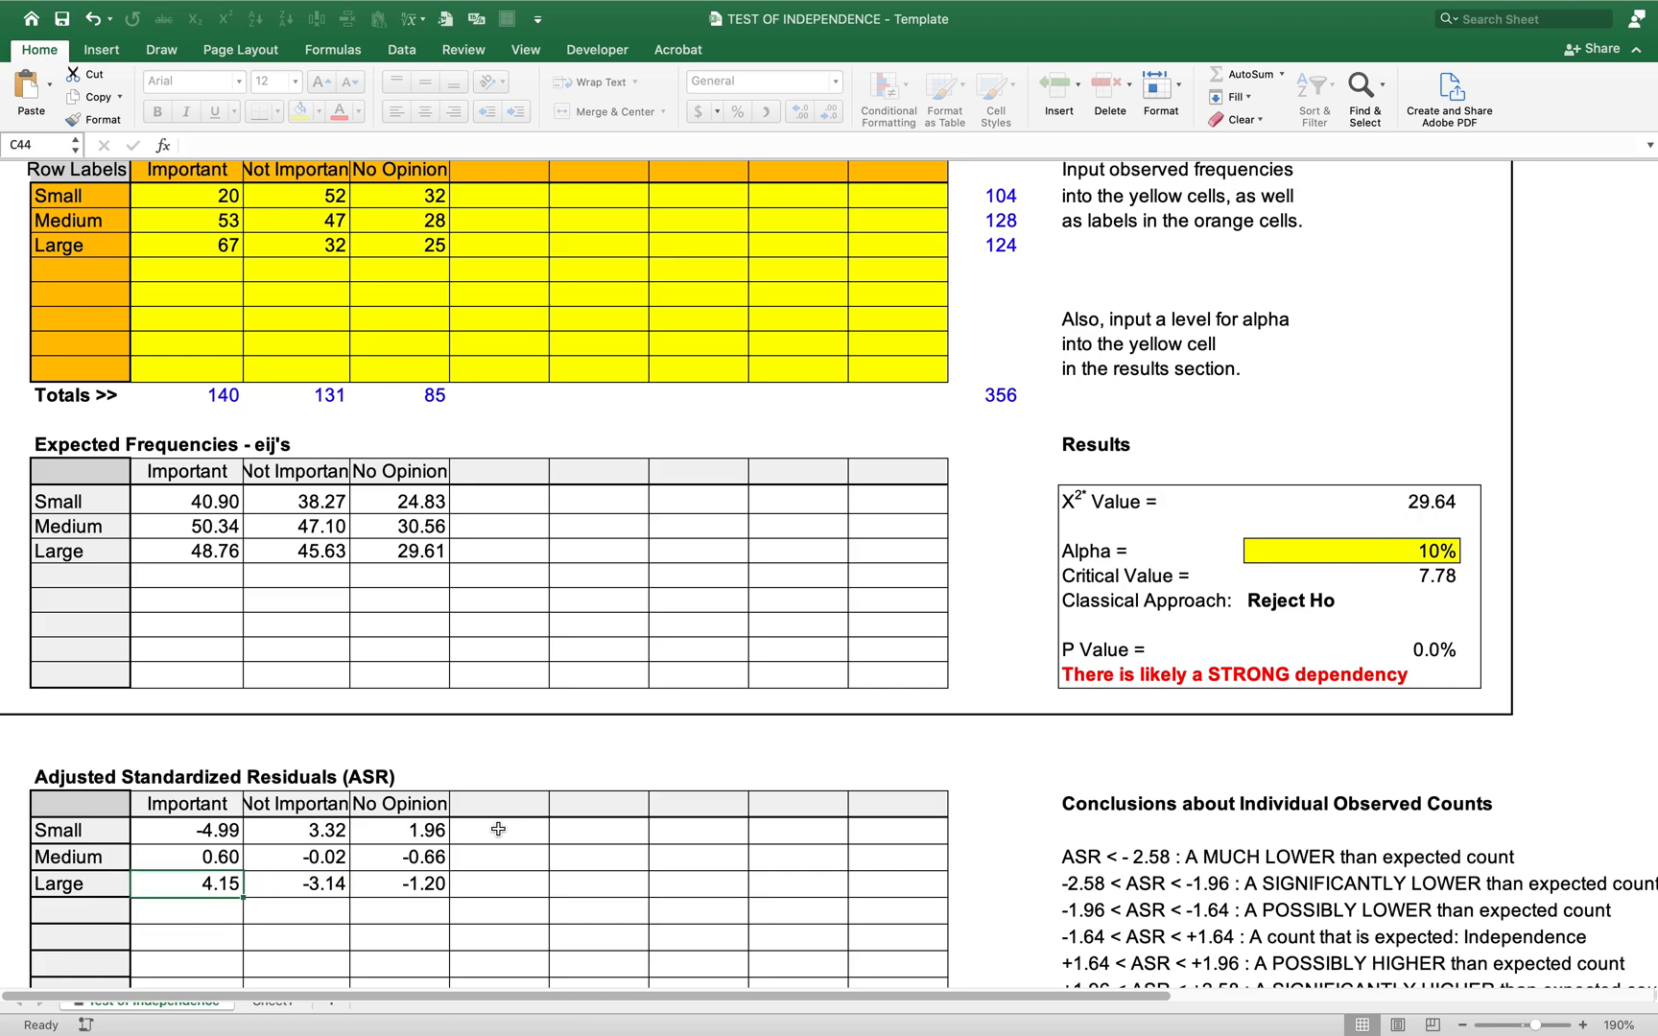
key("Right")
key("Right")
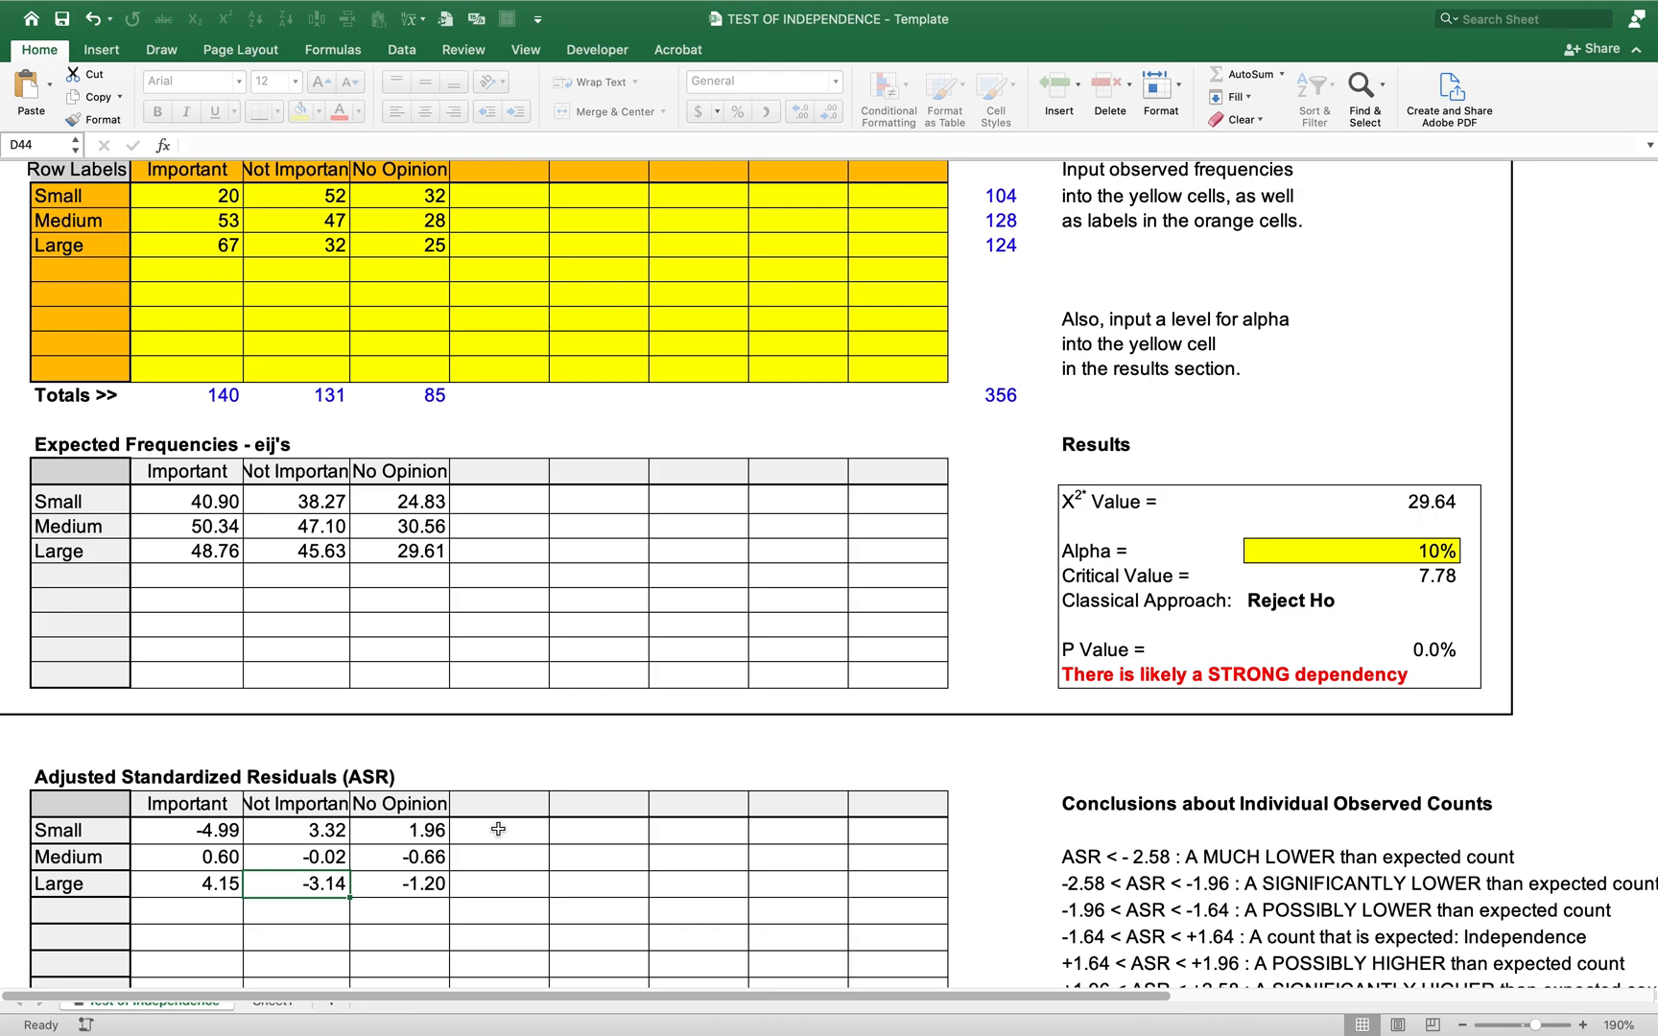
key("Left")
key("Right")
- Examine the Medium row's residuals across Important, Not Important and No Opinion
key("Up")
key("Up")
key("Left")
key("Down")
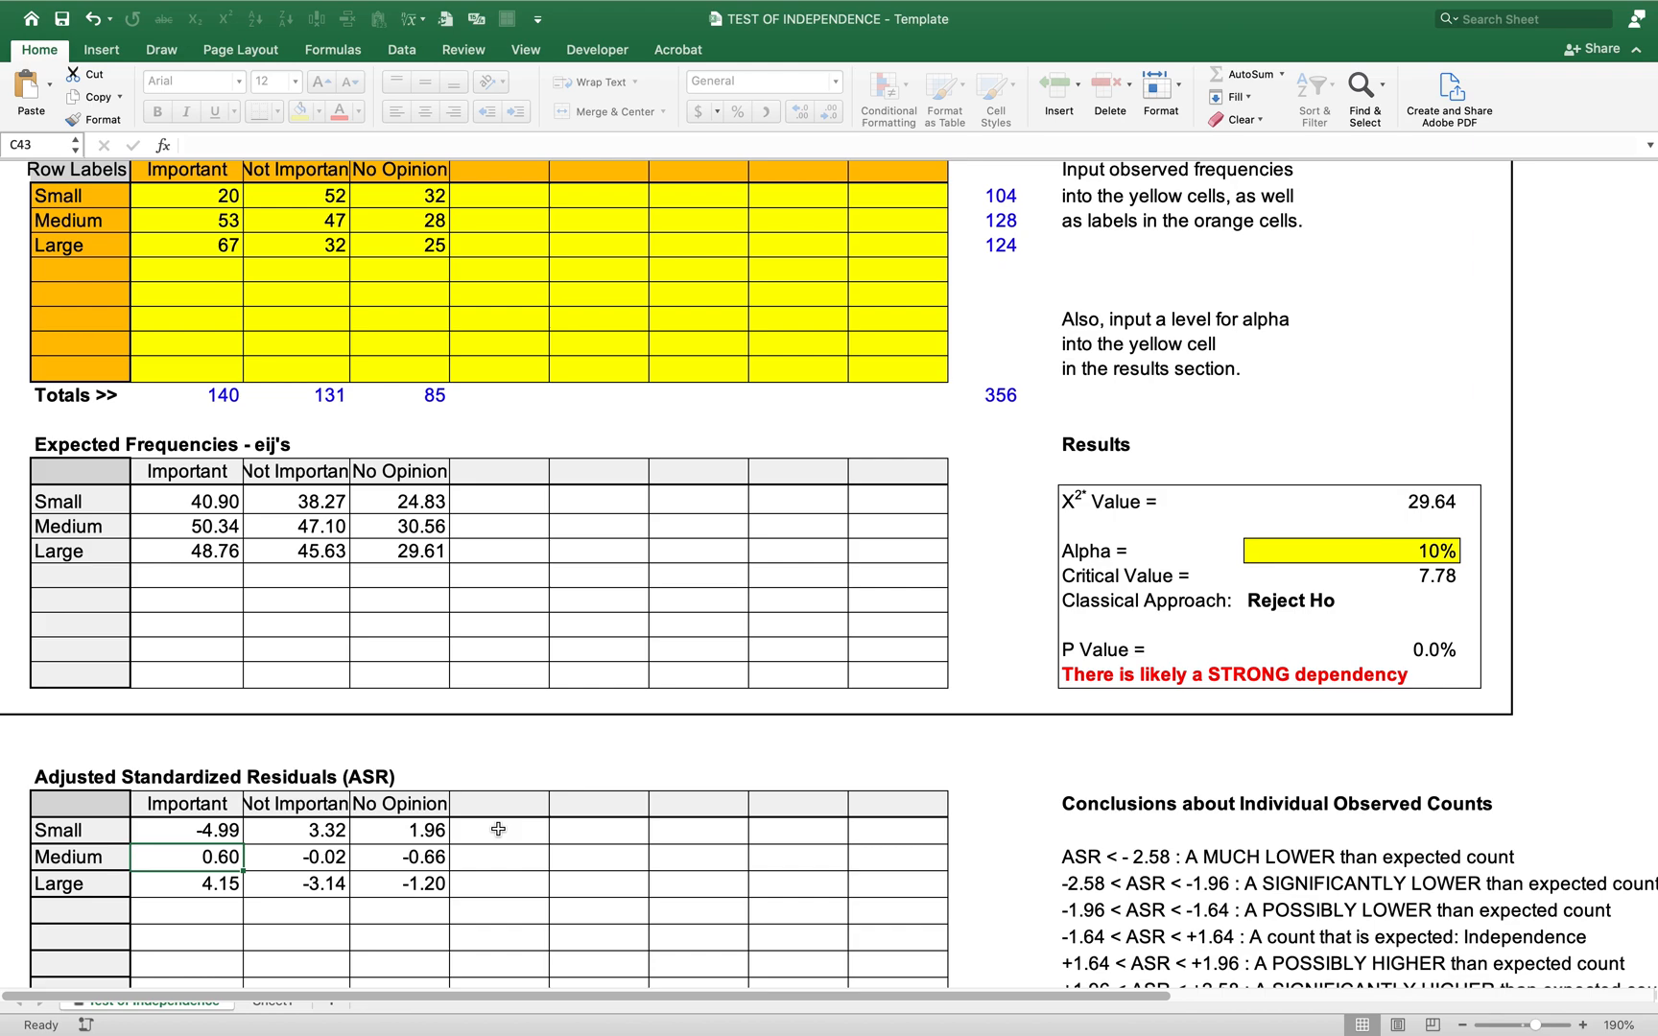
key("Right")
key("Right")
key("Left")
key("Left")
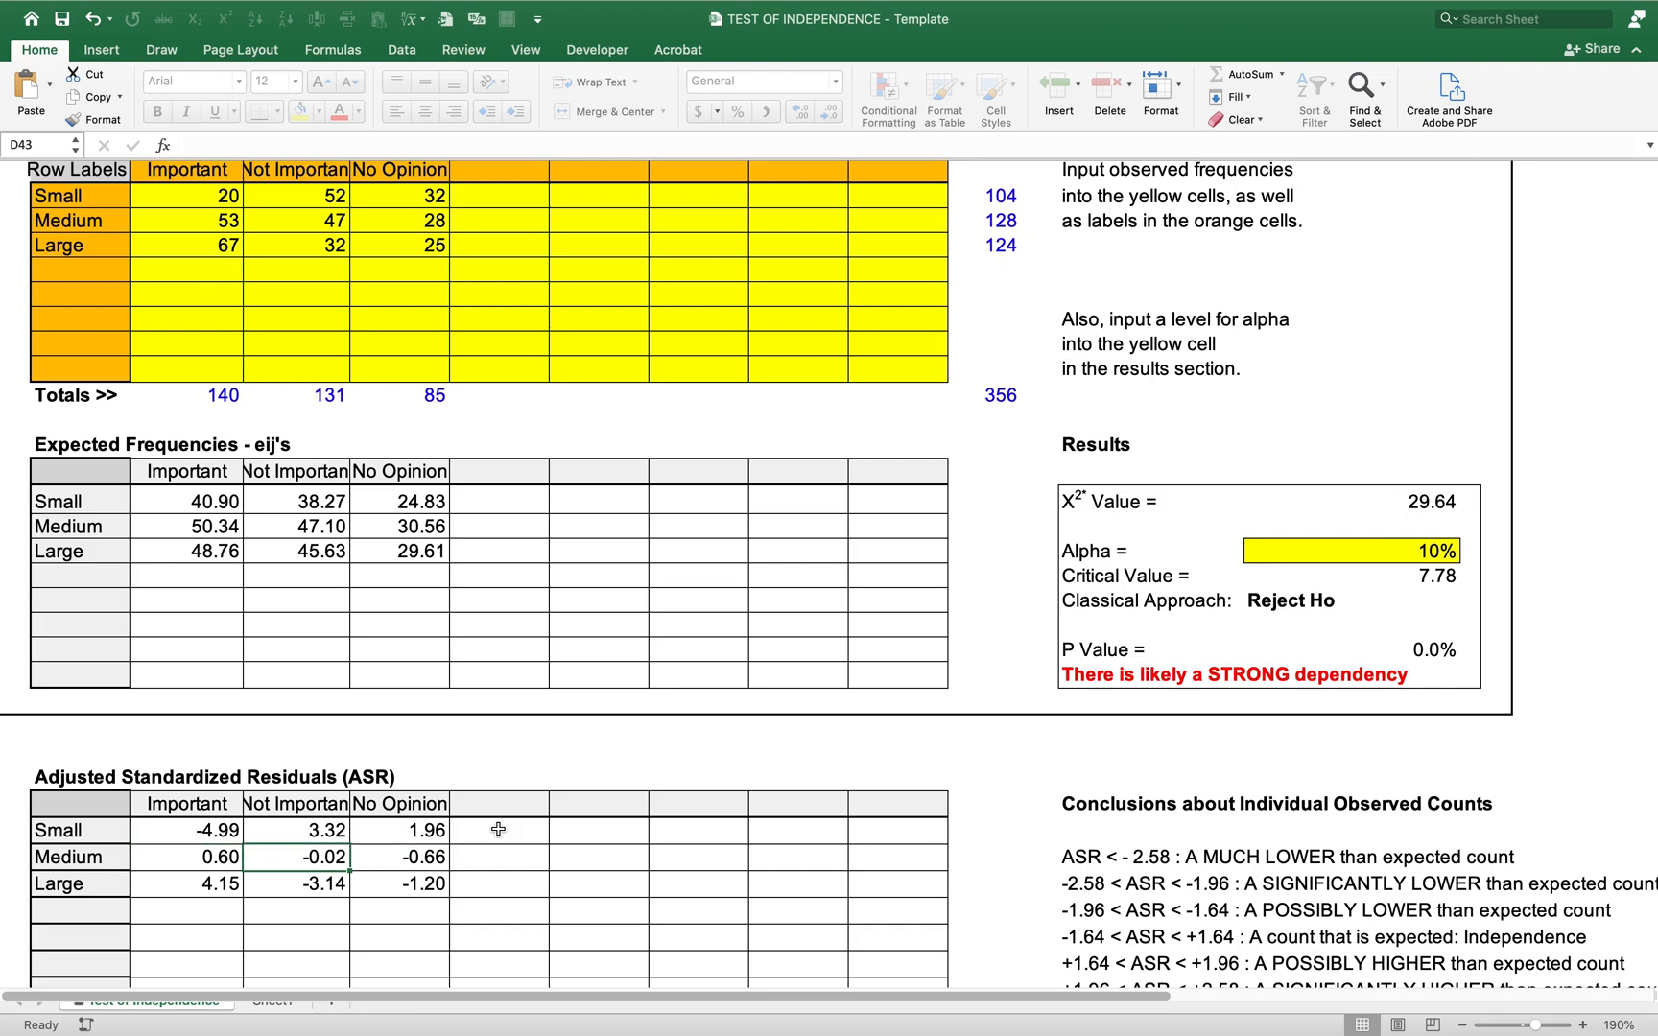
key("Right")
key("Right")
key("Left")
key("Left")
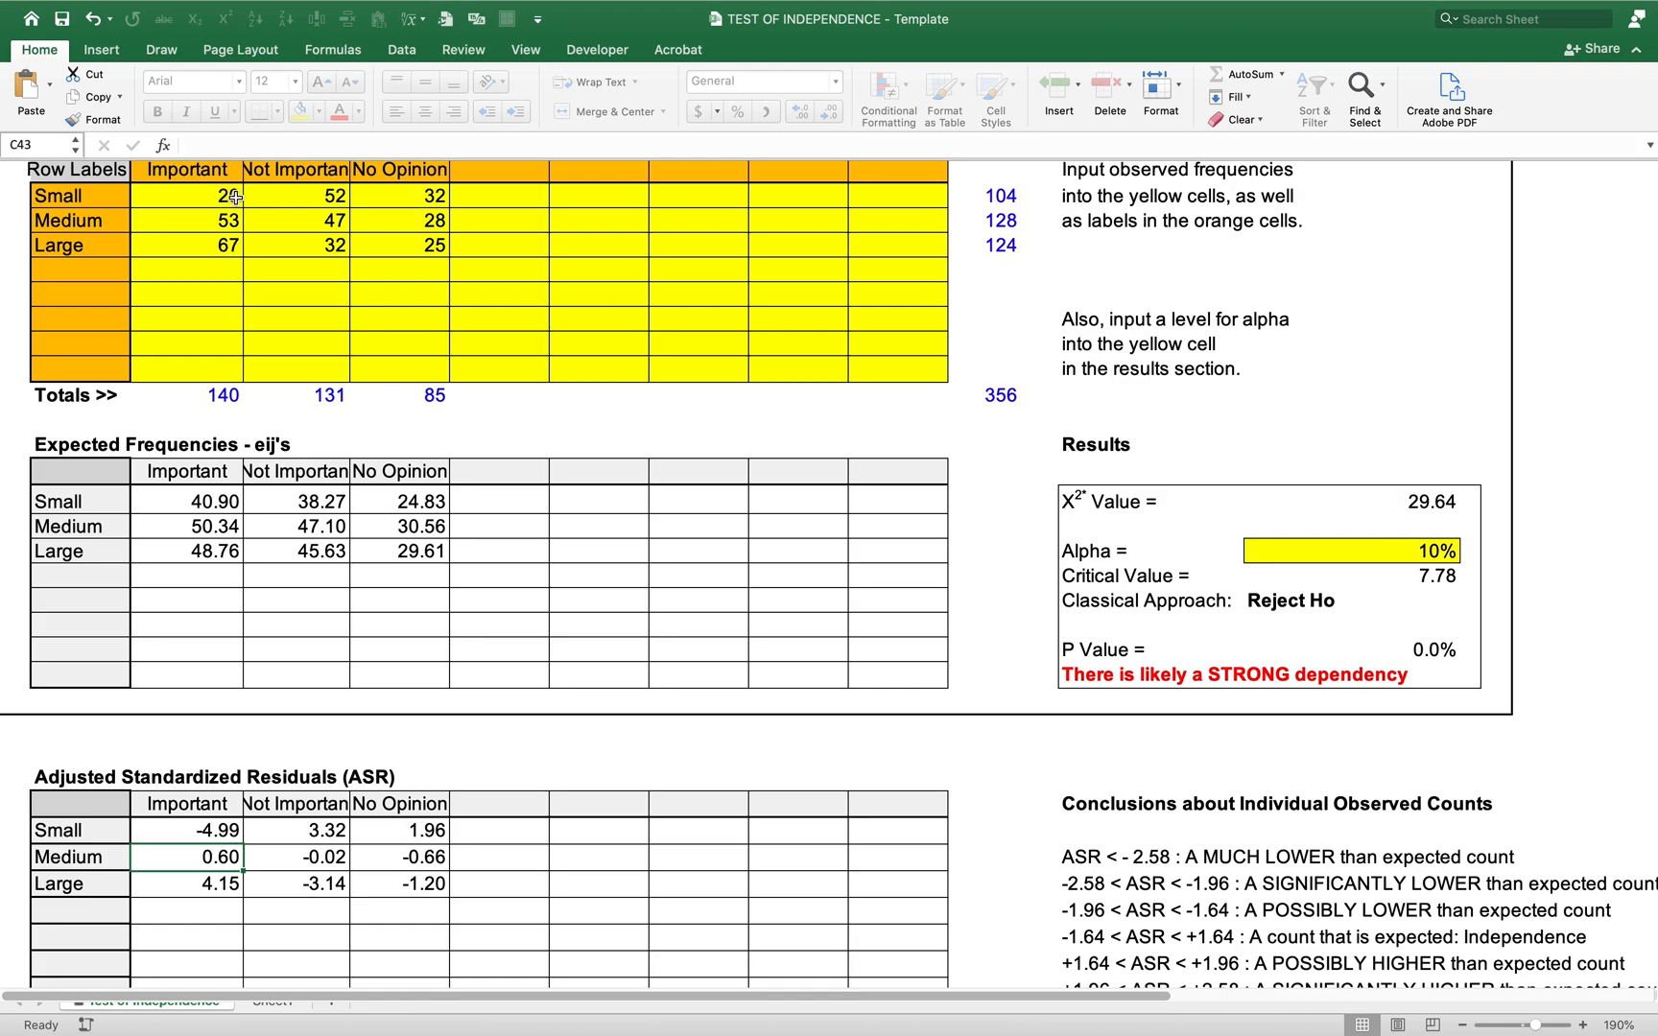
- Compare the observed frequencies of Small and Large businesses across the importance categories
left_click_drag(319, 196, 374, 194)
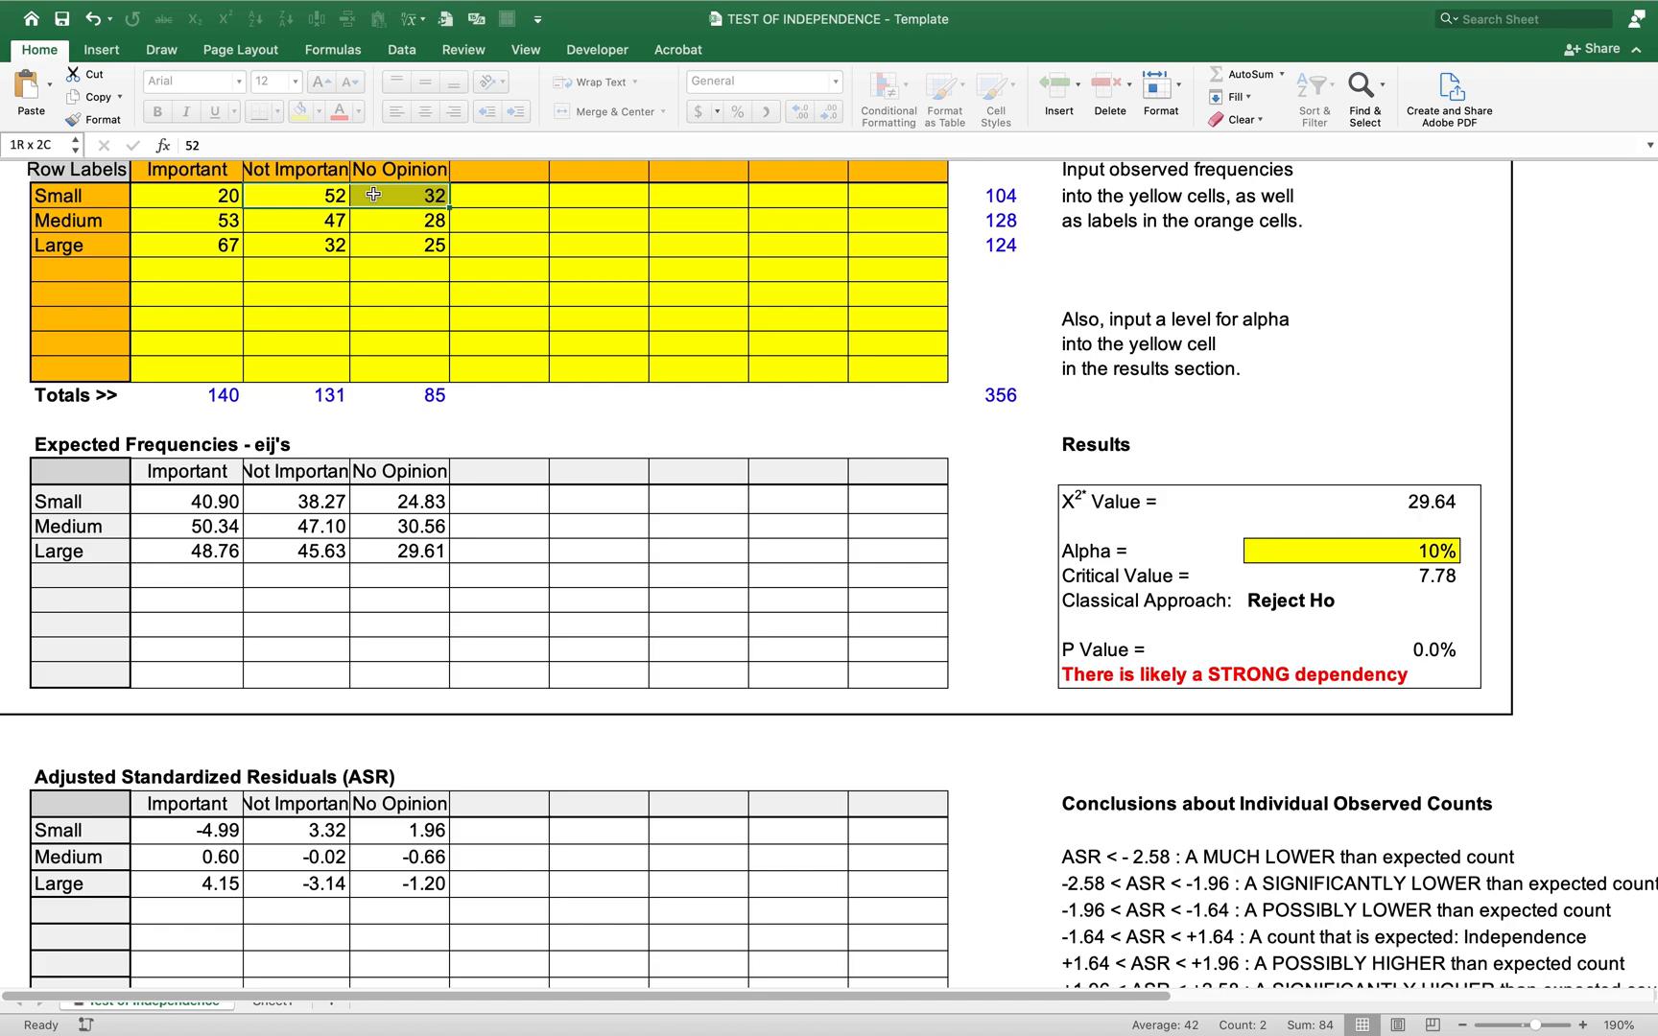
left_click(228, 220)
mouse_move(229, 220)
left_mouse_down()
mouse_move(220, 244)
mouse_move(236, 241)
left_mouse_up()
left_click_drag(323, 198, 384, 196)
left_click(216, 197)
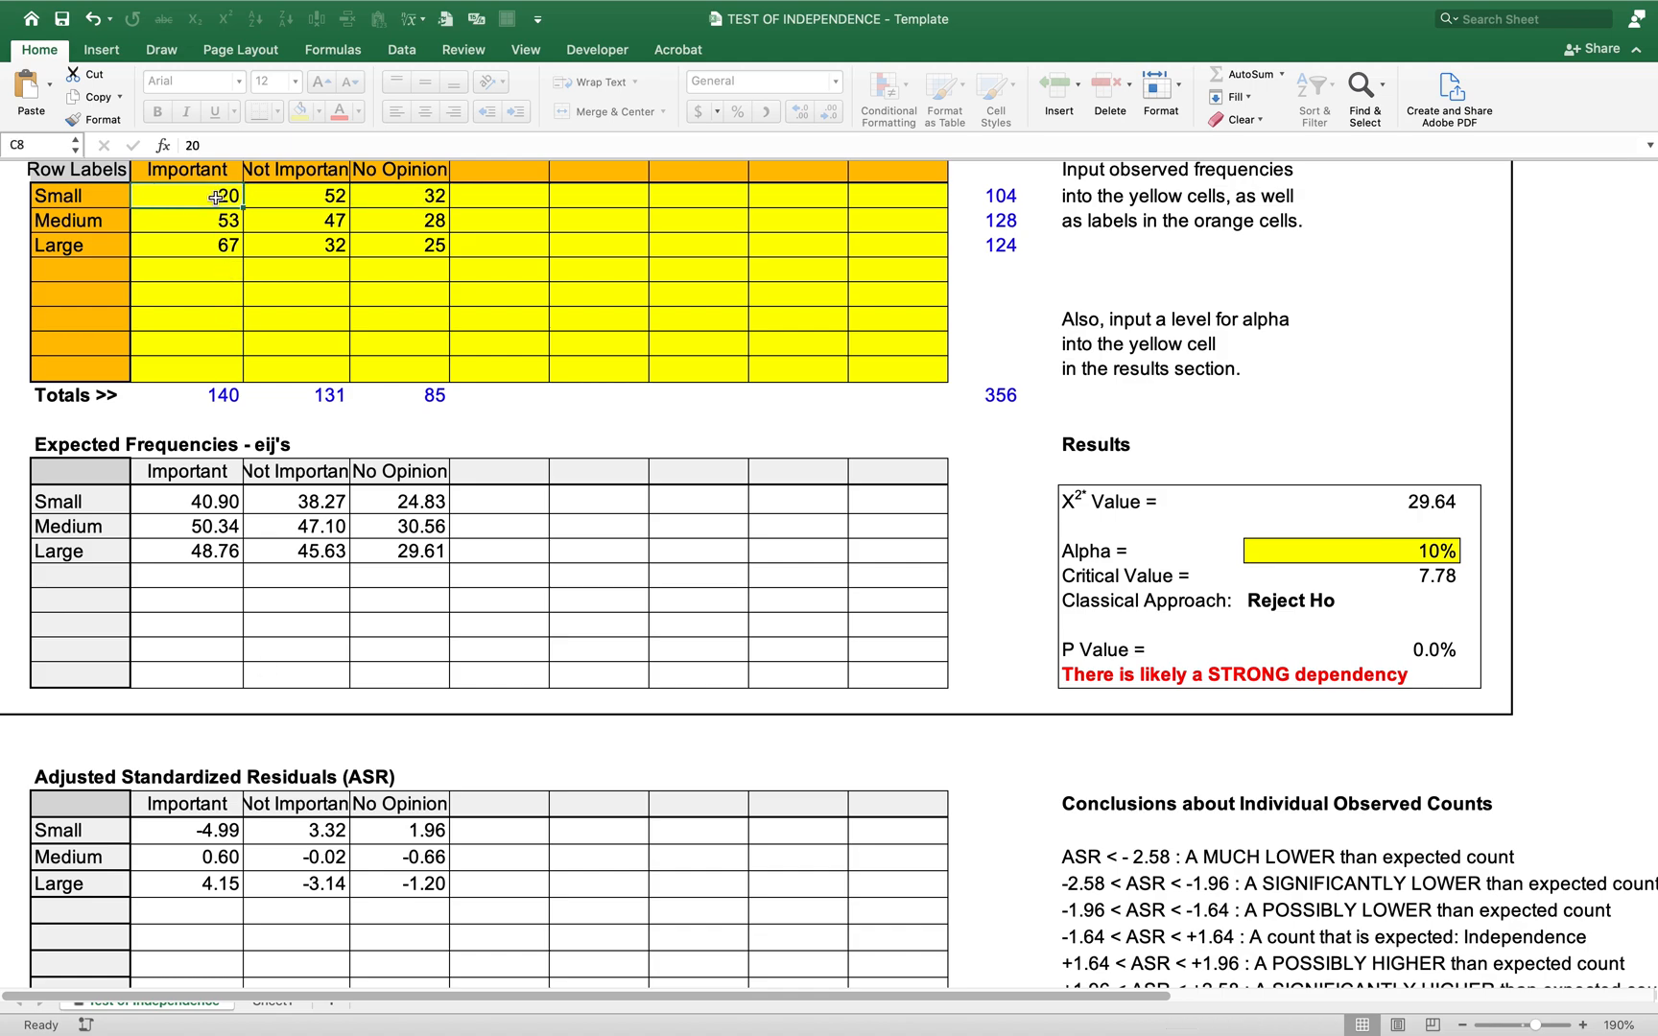
left_click(289, 194)
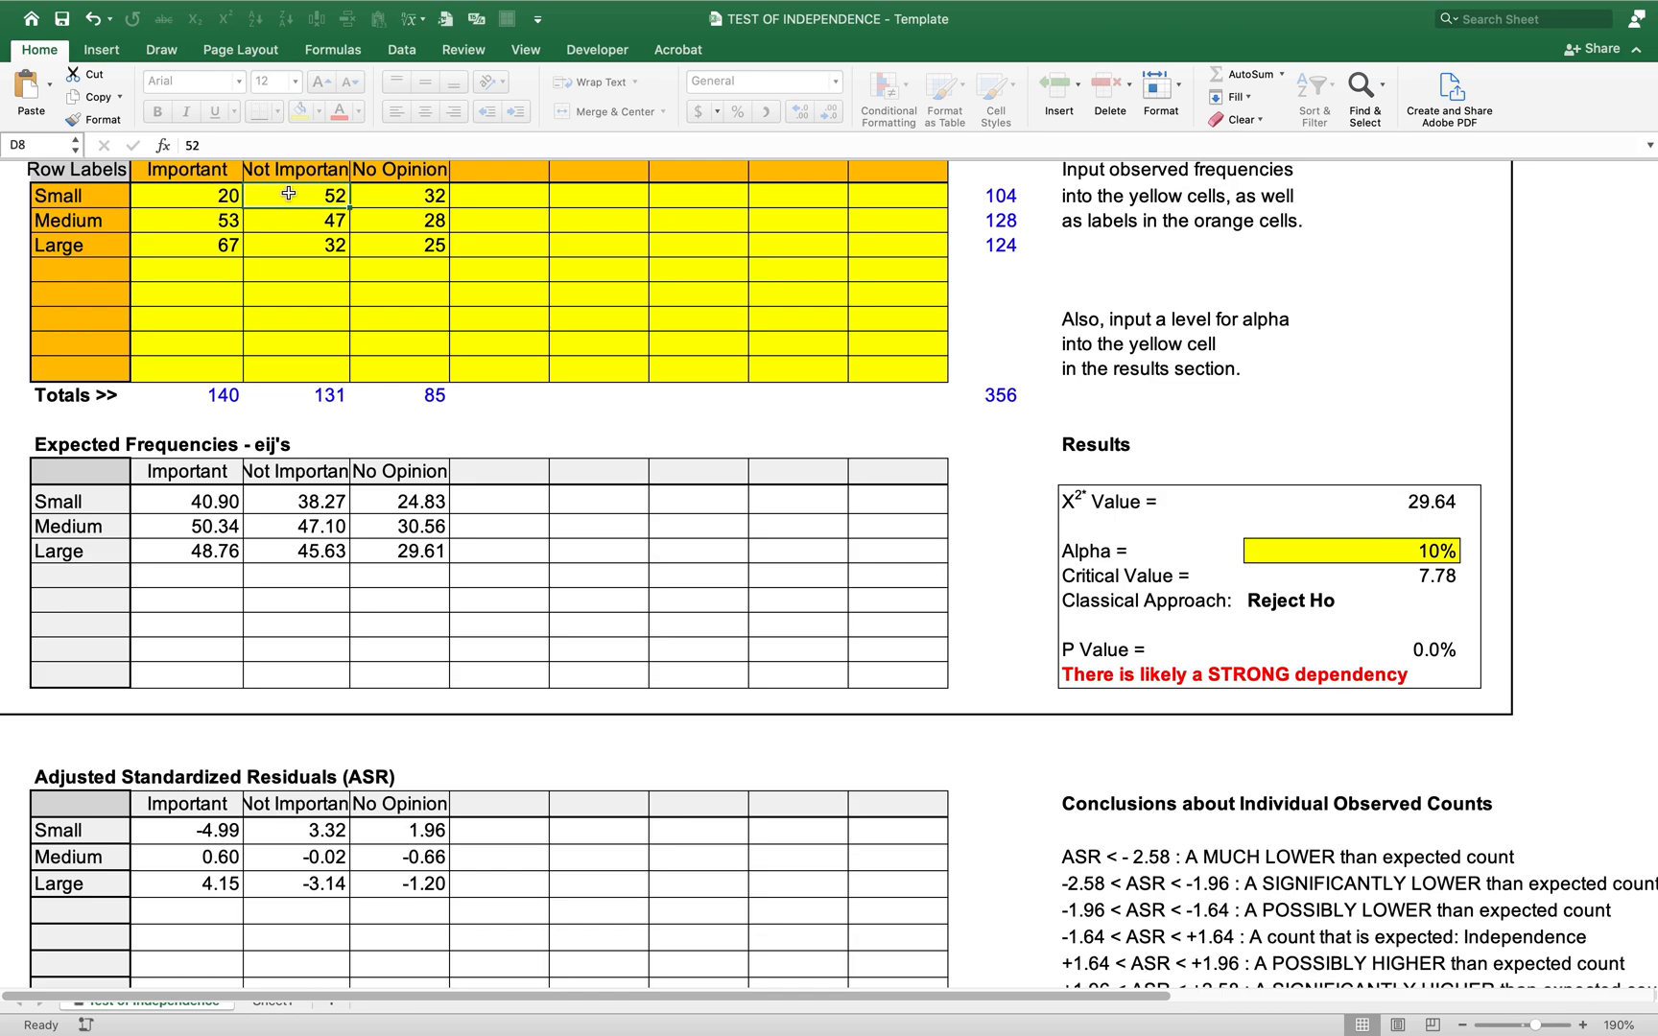
left_click(208, 251)
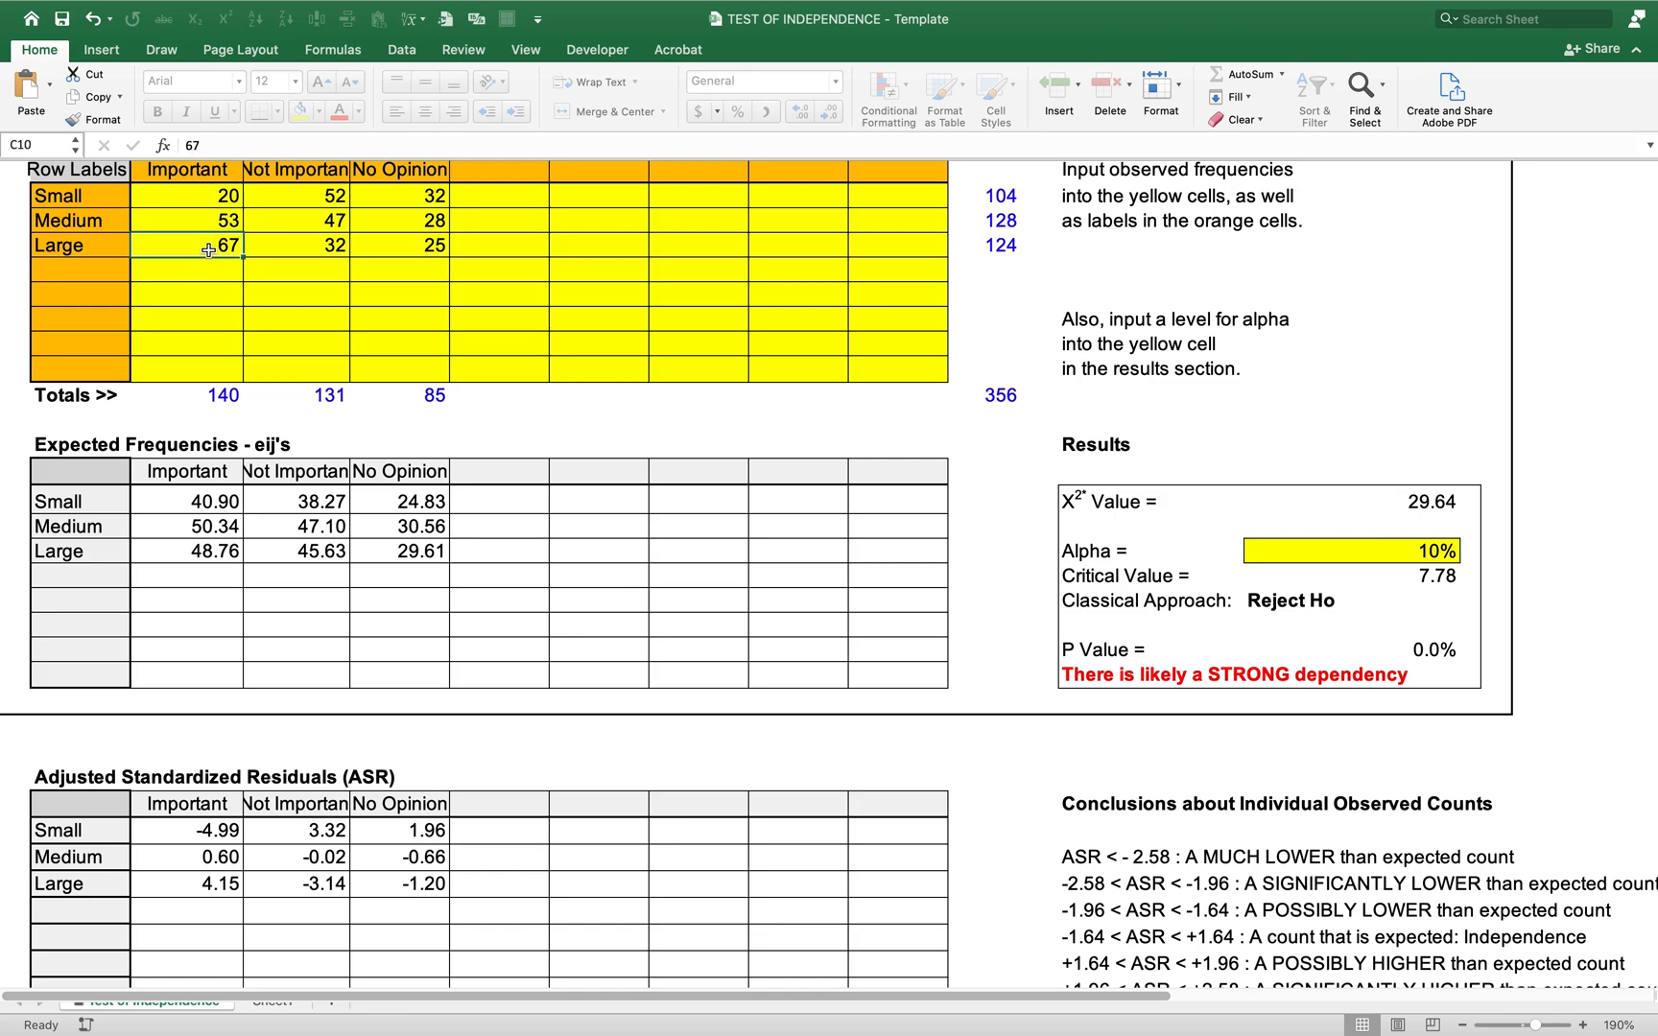
left_click(302, 248)
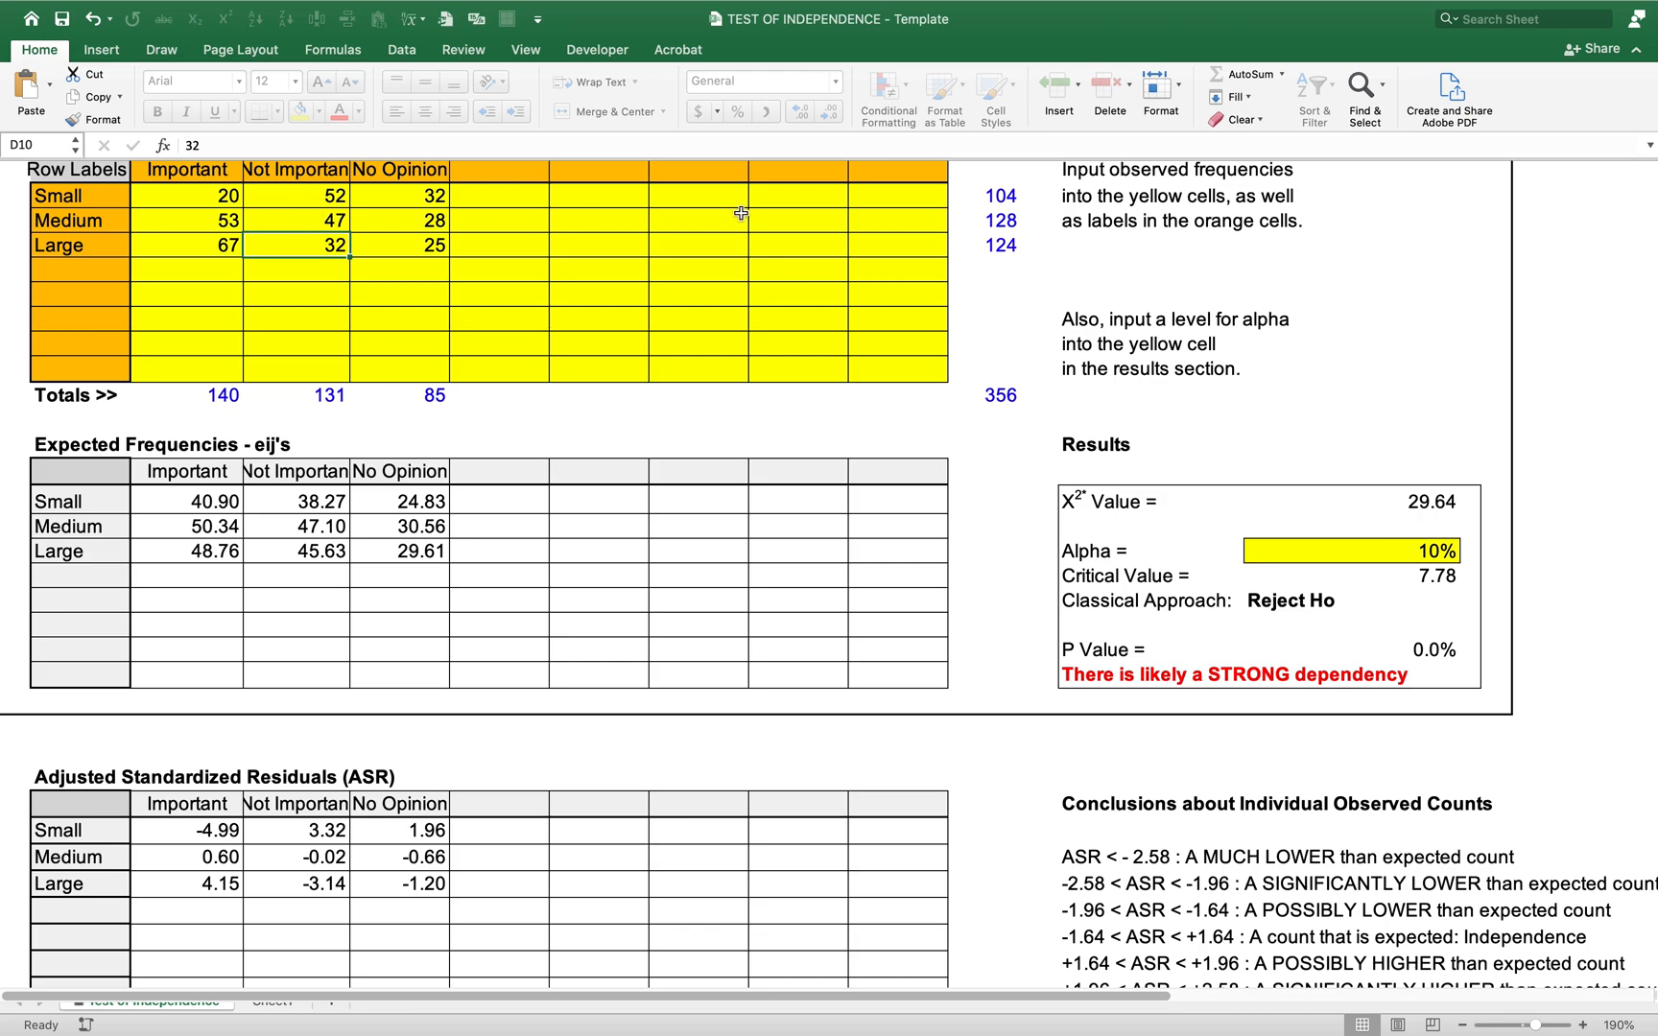
- Clear the pasted labels and counts from B7:E10 in the Observed Frequencies table
left_click(222, 237)
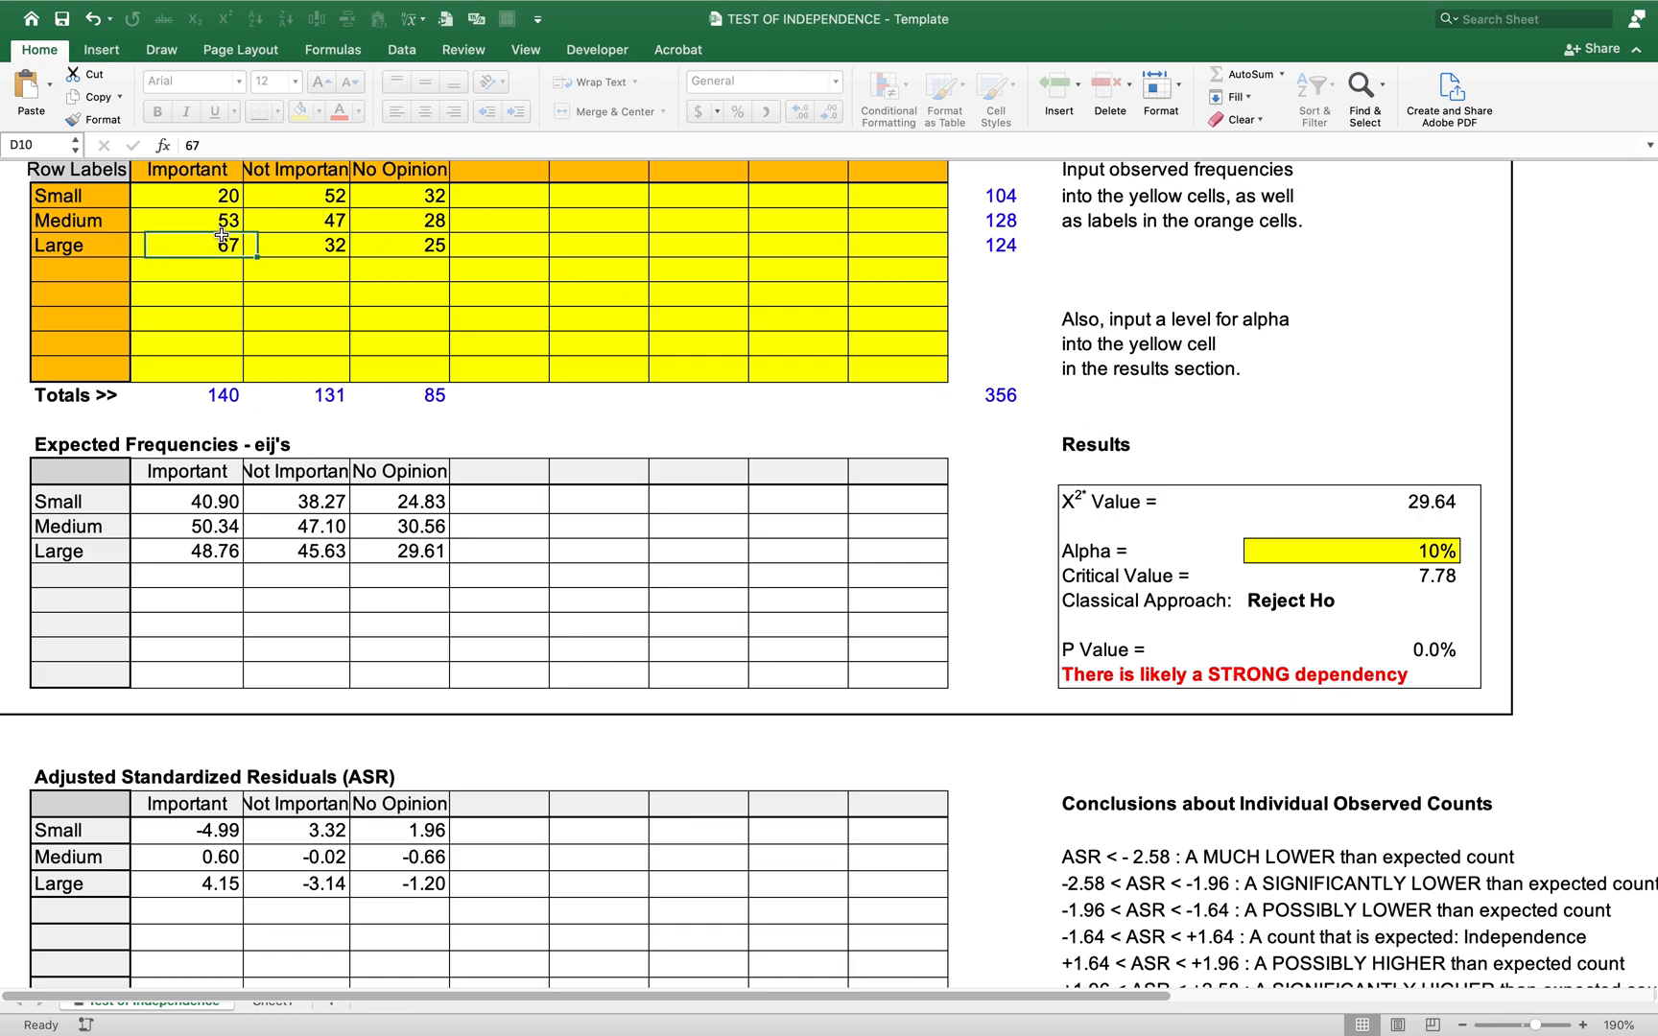
key("Up")
key("Up")
key("Up")
key("Up")
key("Up")
key("Up")
key("Up")
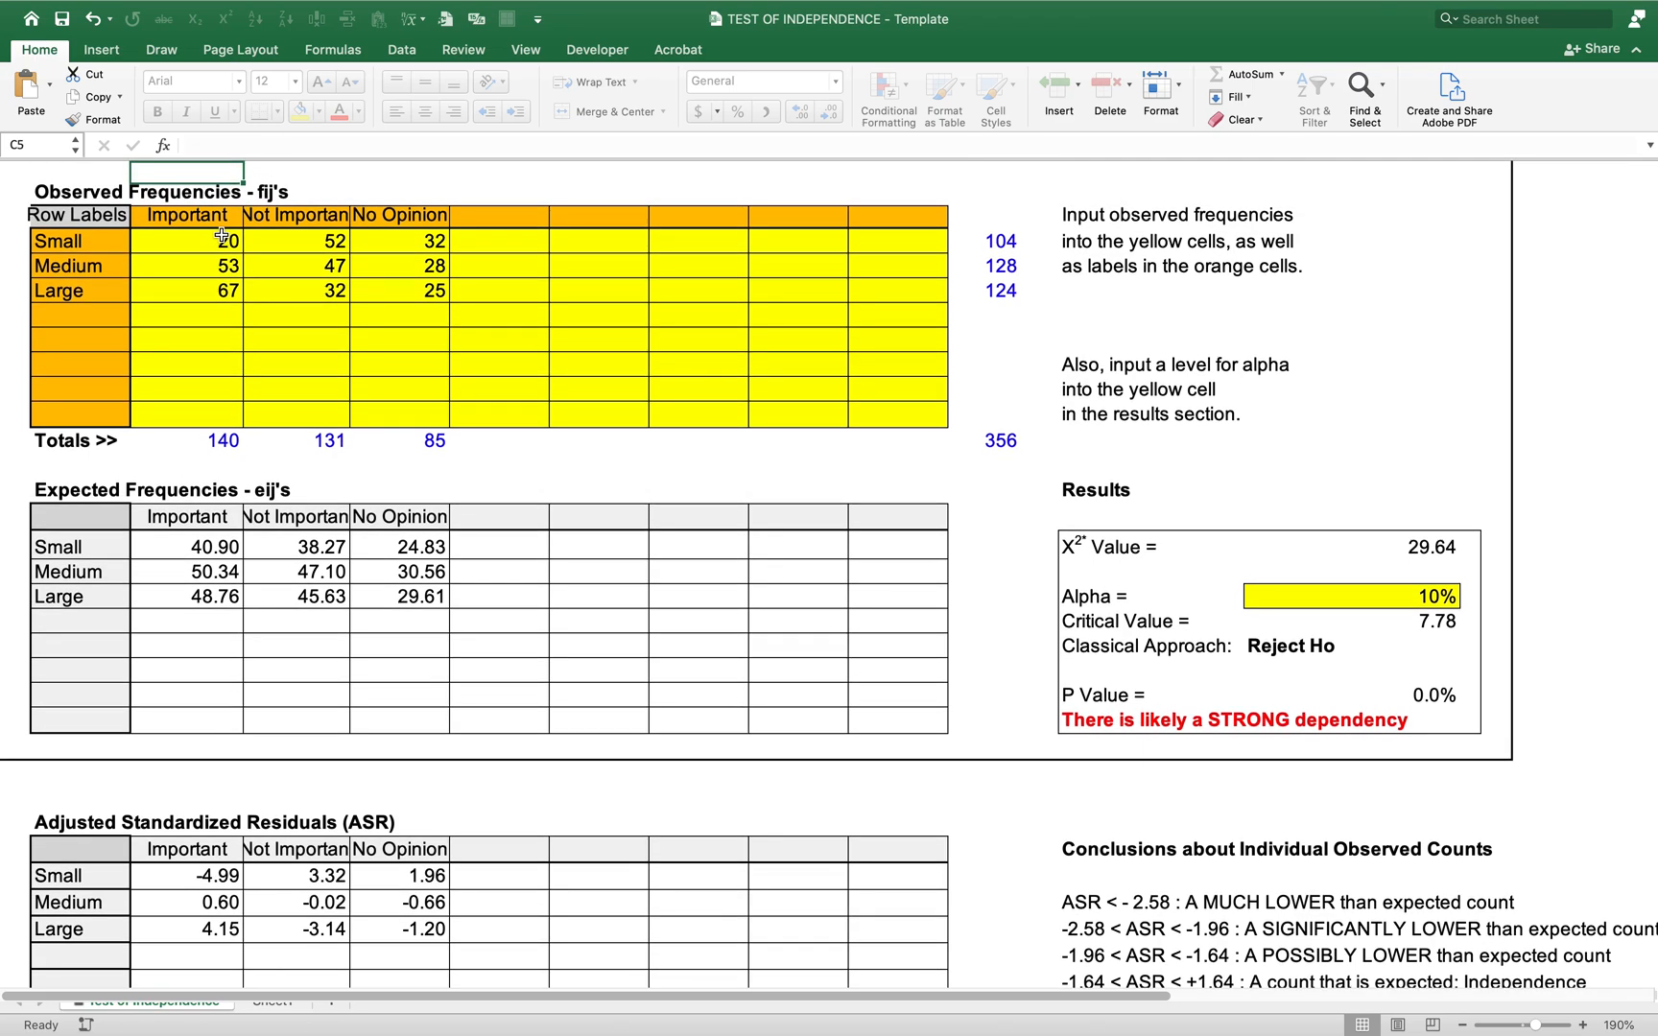
key("Down")
key("Down")
key("Down")
key("Down")
key("Left")
key("shift+Right")
key("shift+Right")
key("shift+Right")
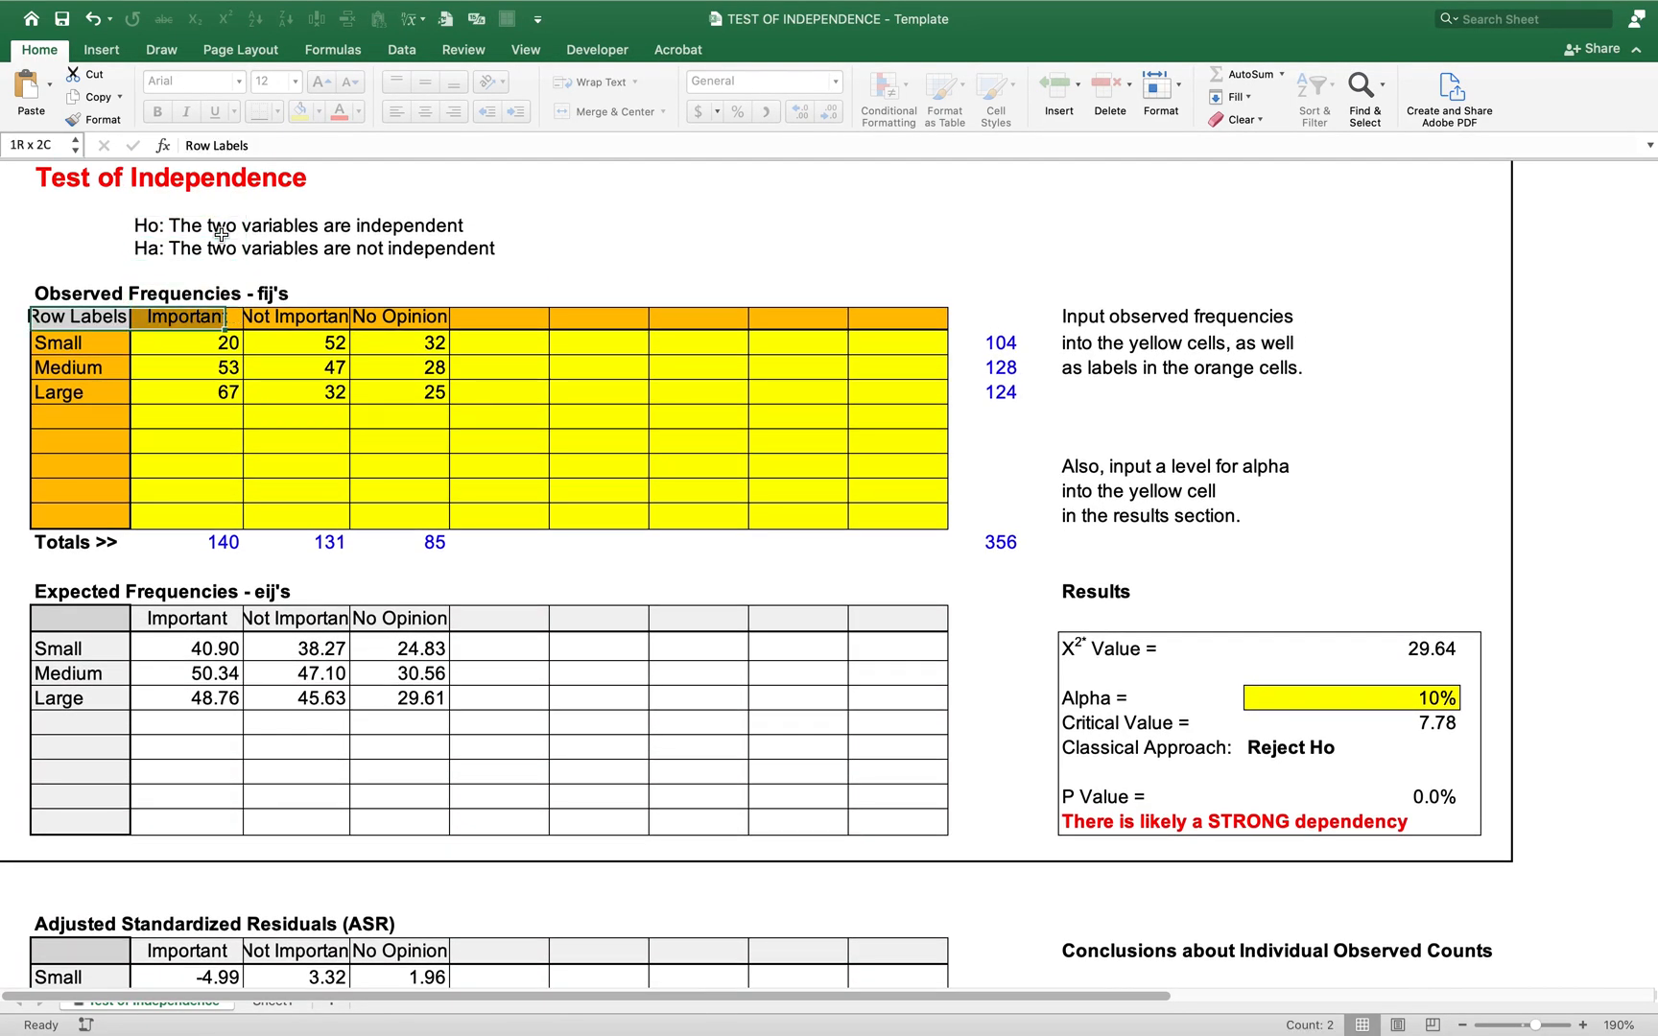
key("shift+Down")
key("shift+Down")
key("shift+Down")
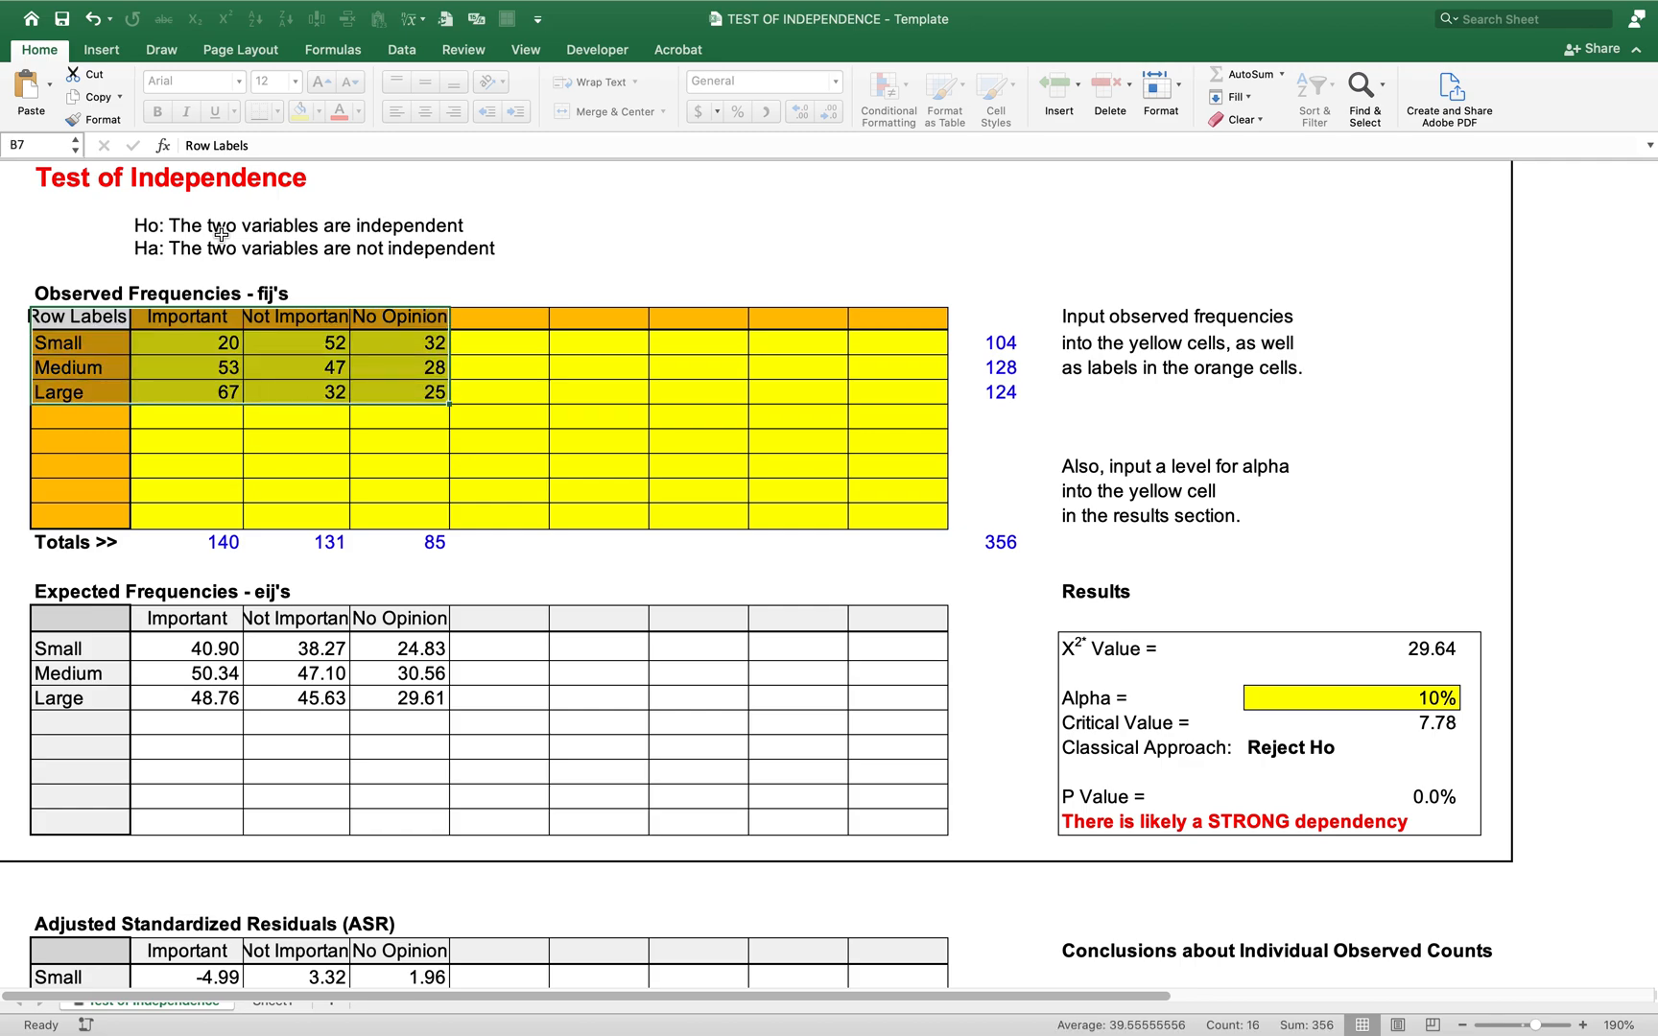
key("Delete")
key("Left")
key("Right")
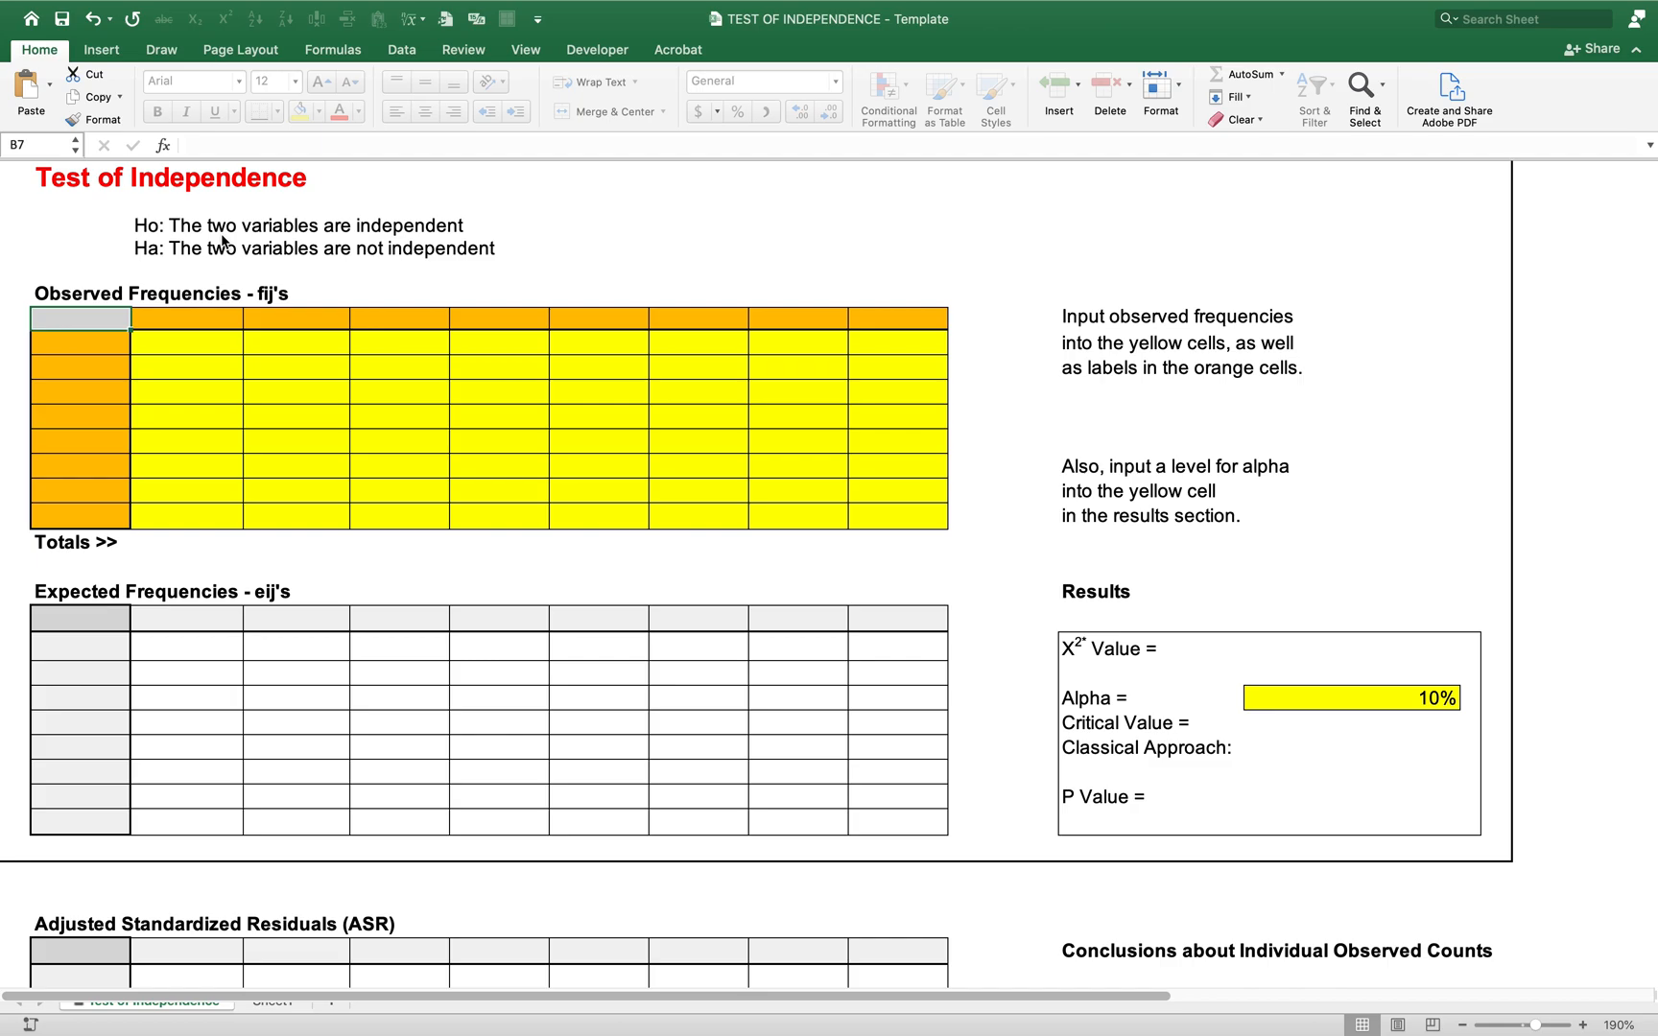
- Switch back to the Test of Independence video problems workbook and open the Town v Hwy sheet
key("ctrl+Left")
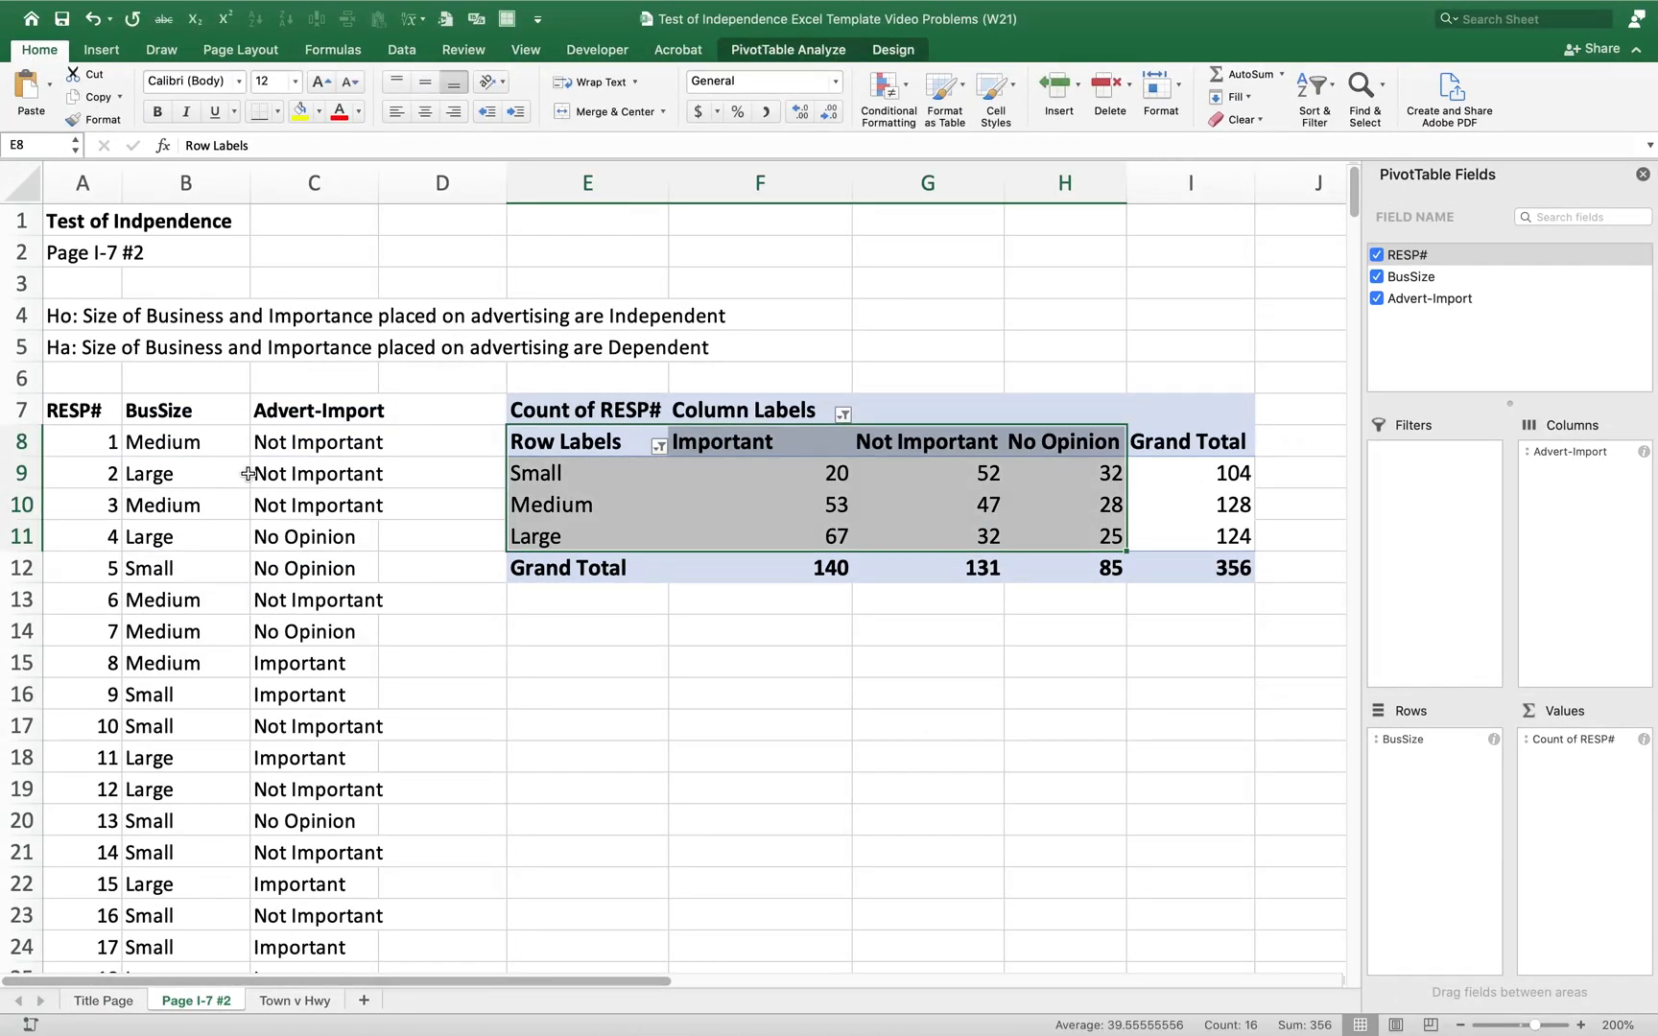
left_click(325, 505)
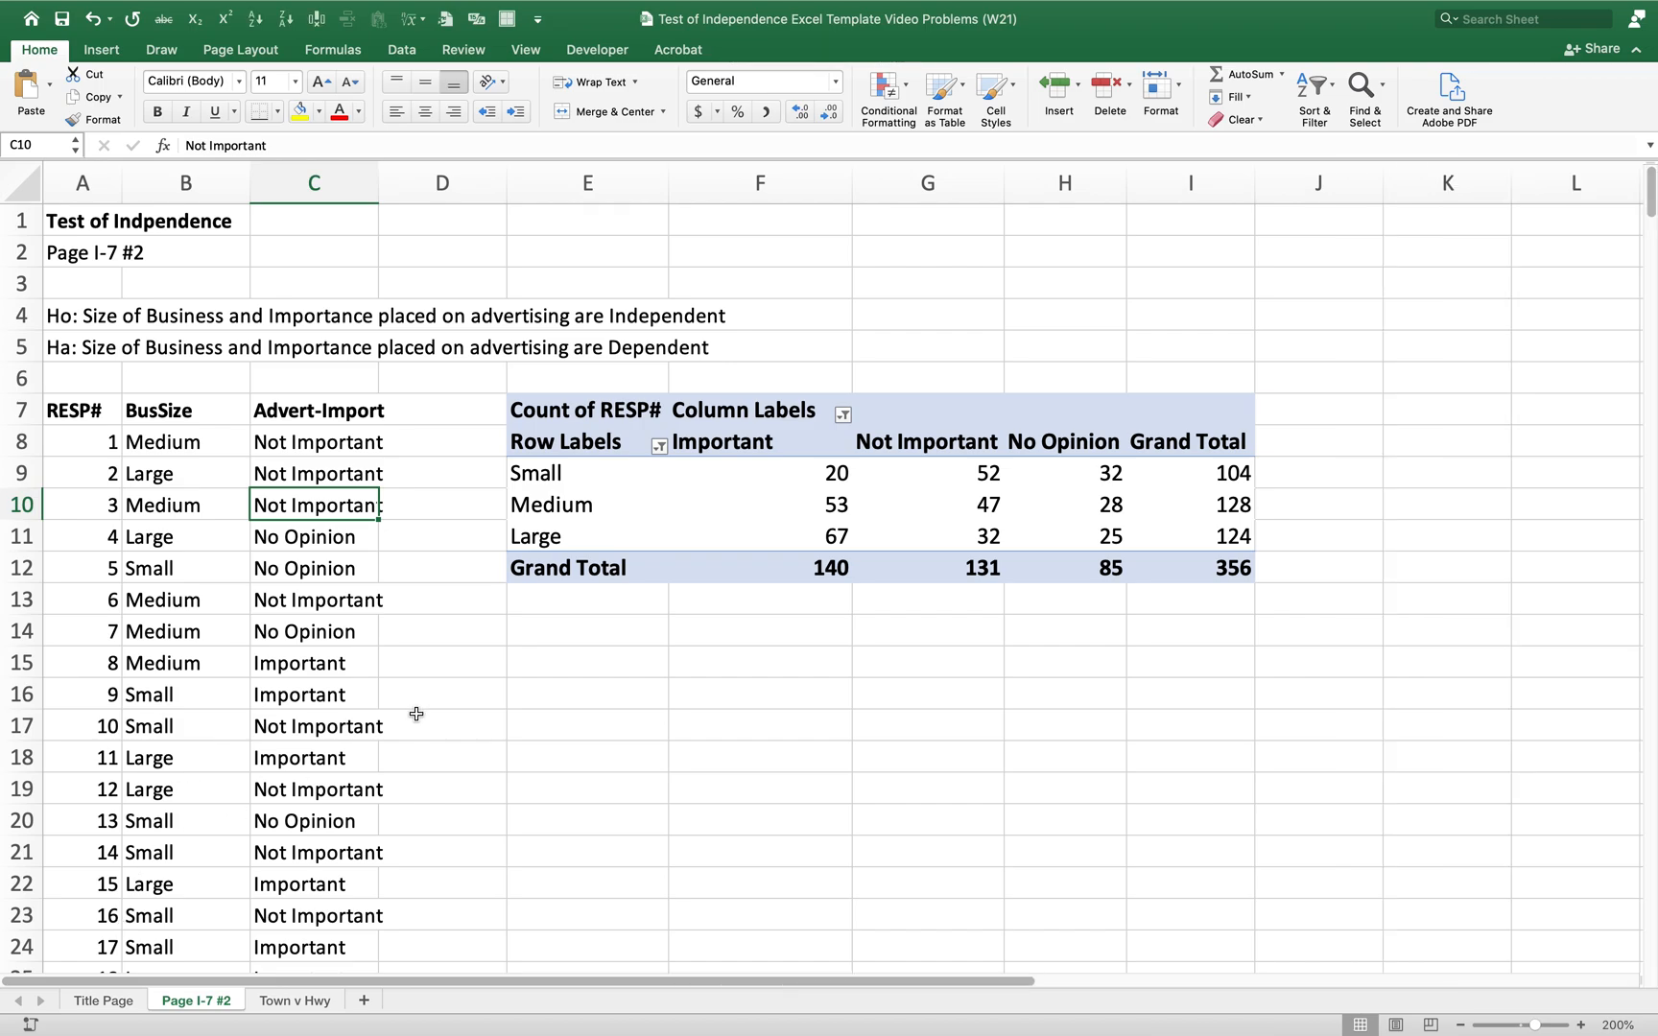
mouse_move(289, 1022)
left_click(295, 1000)
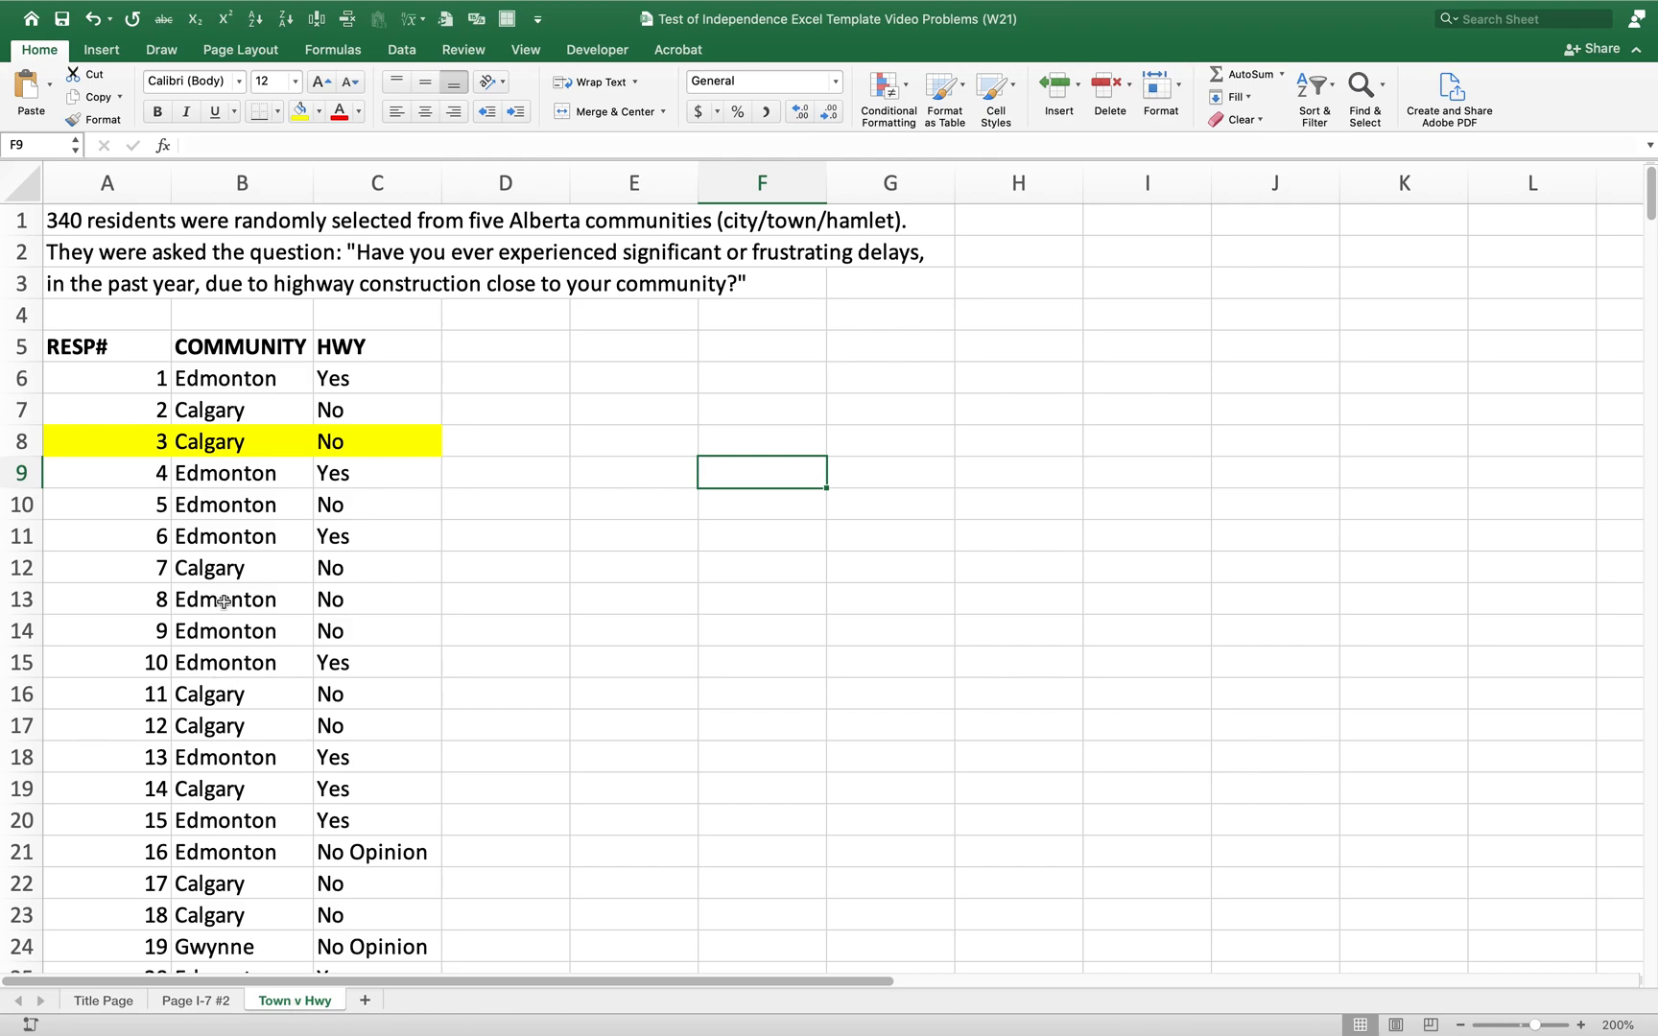
- Read the survey description and examine the Yes, No and No Opinion responses in the HWY column
left_click(96, 228)
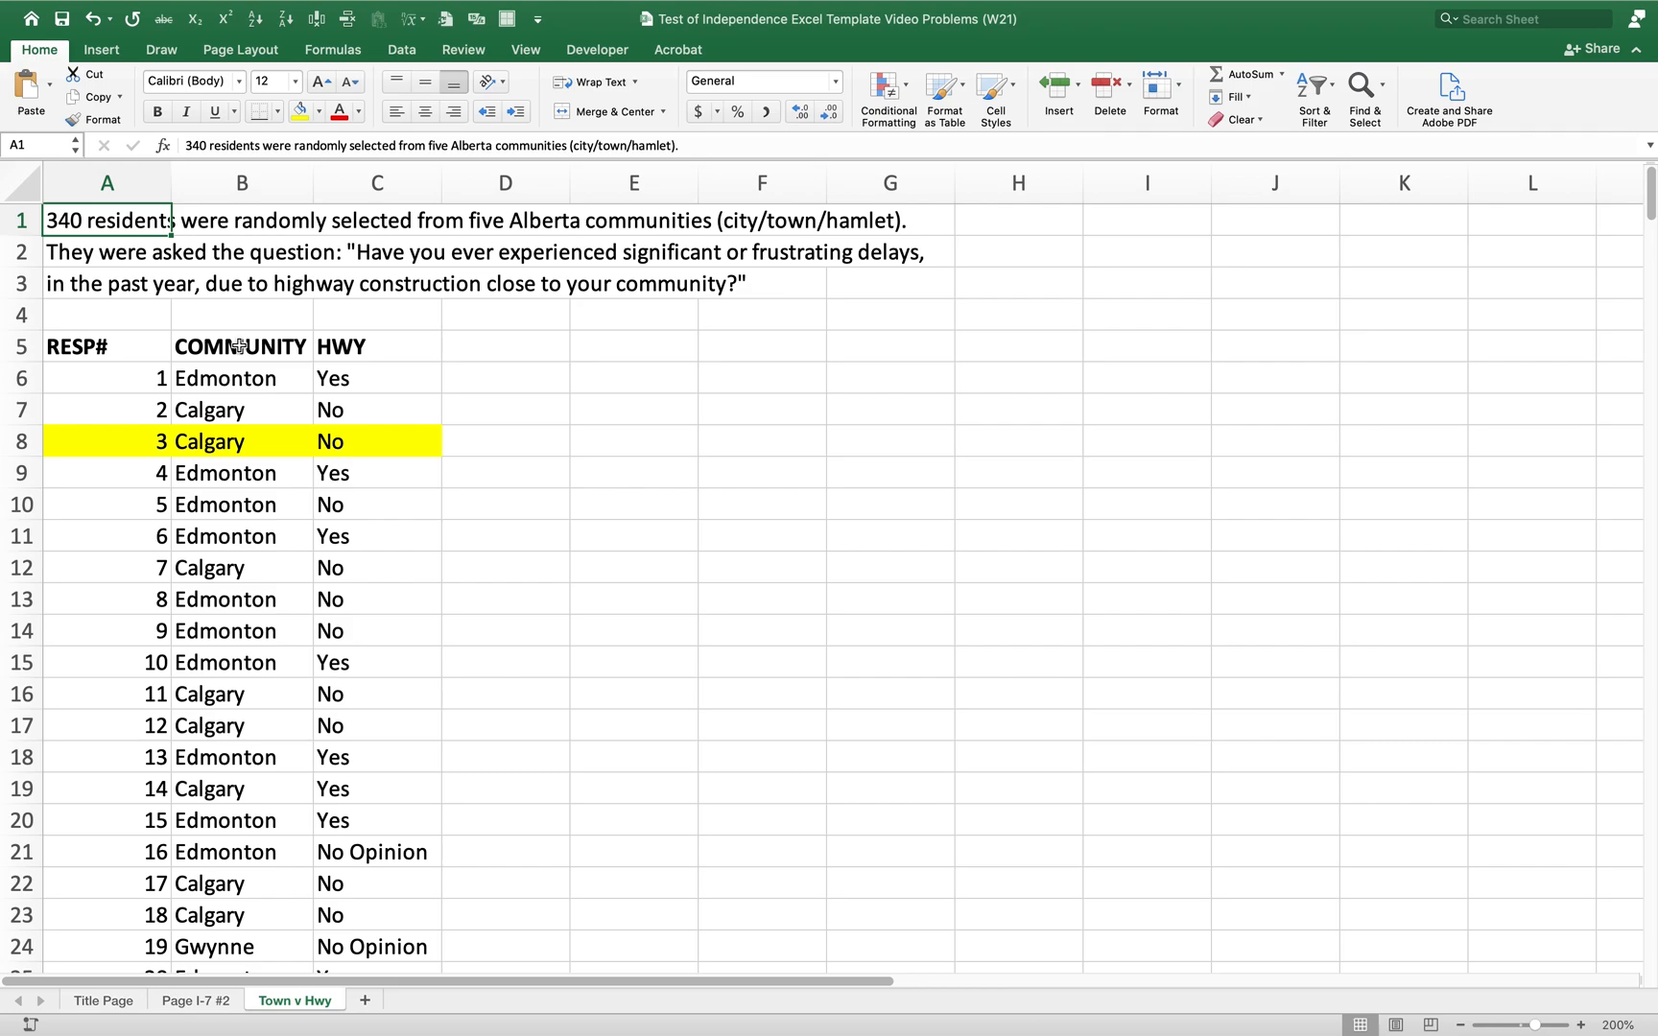
left_click(341, 401)
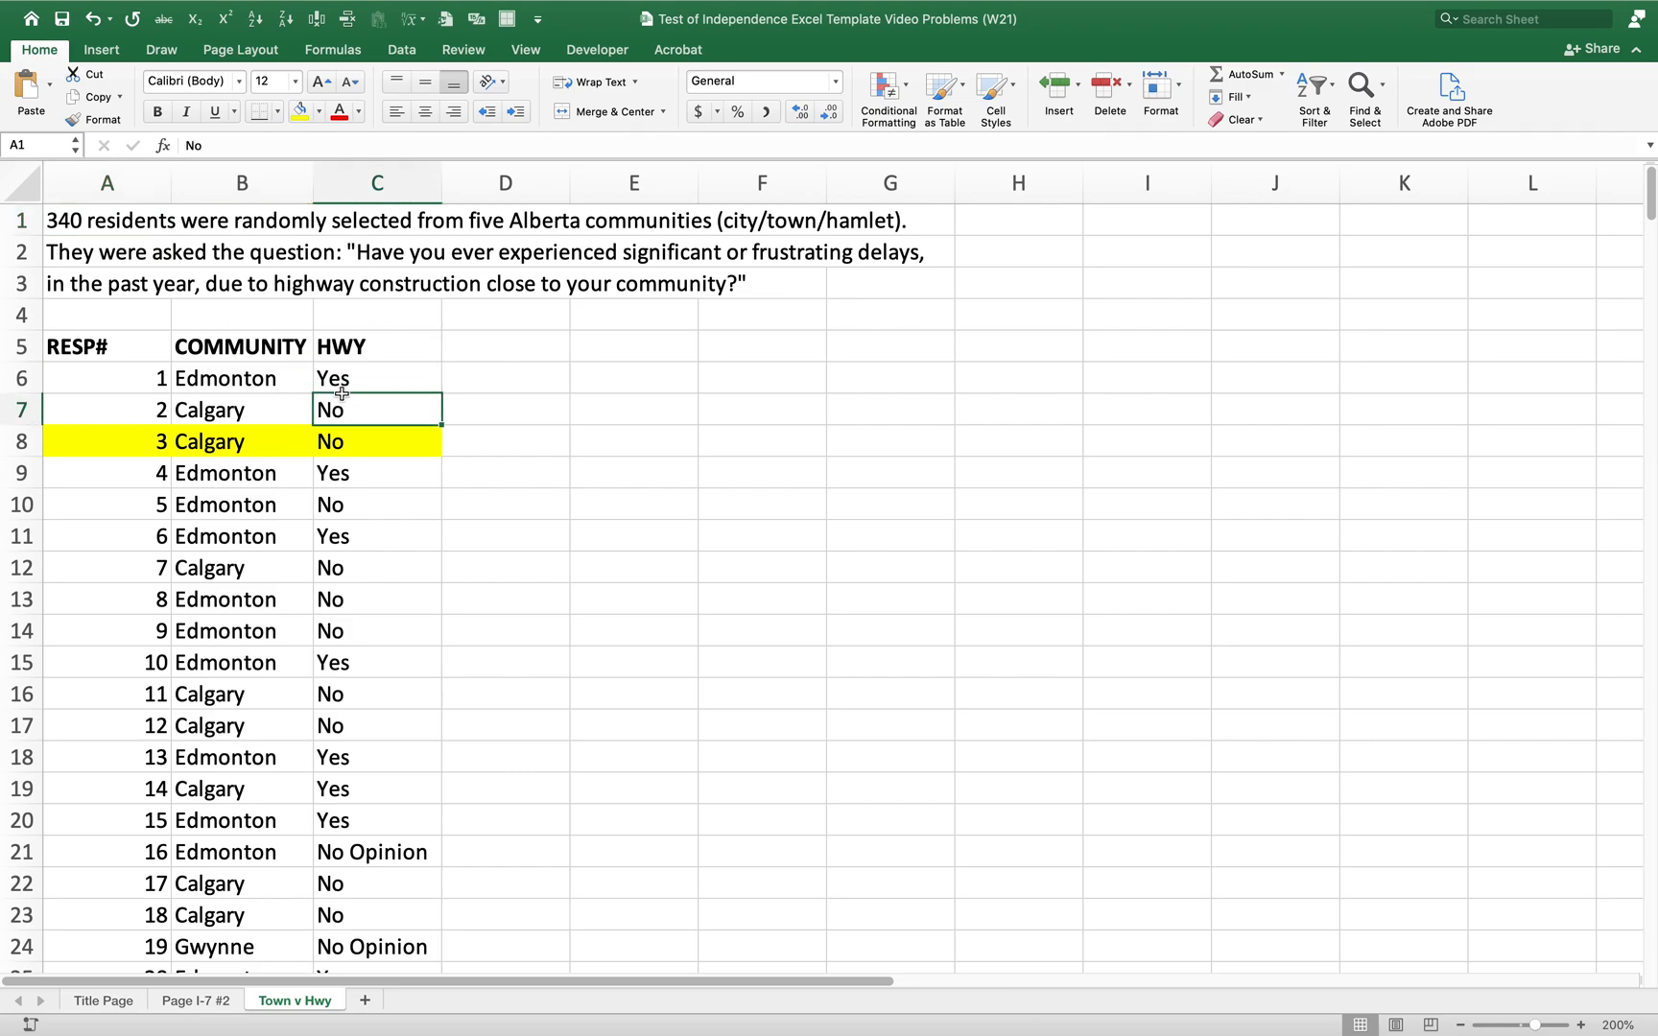
left_click(352, 347)
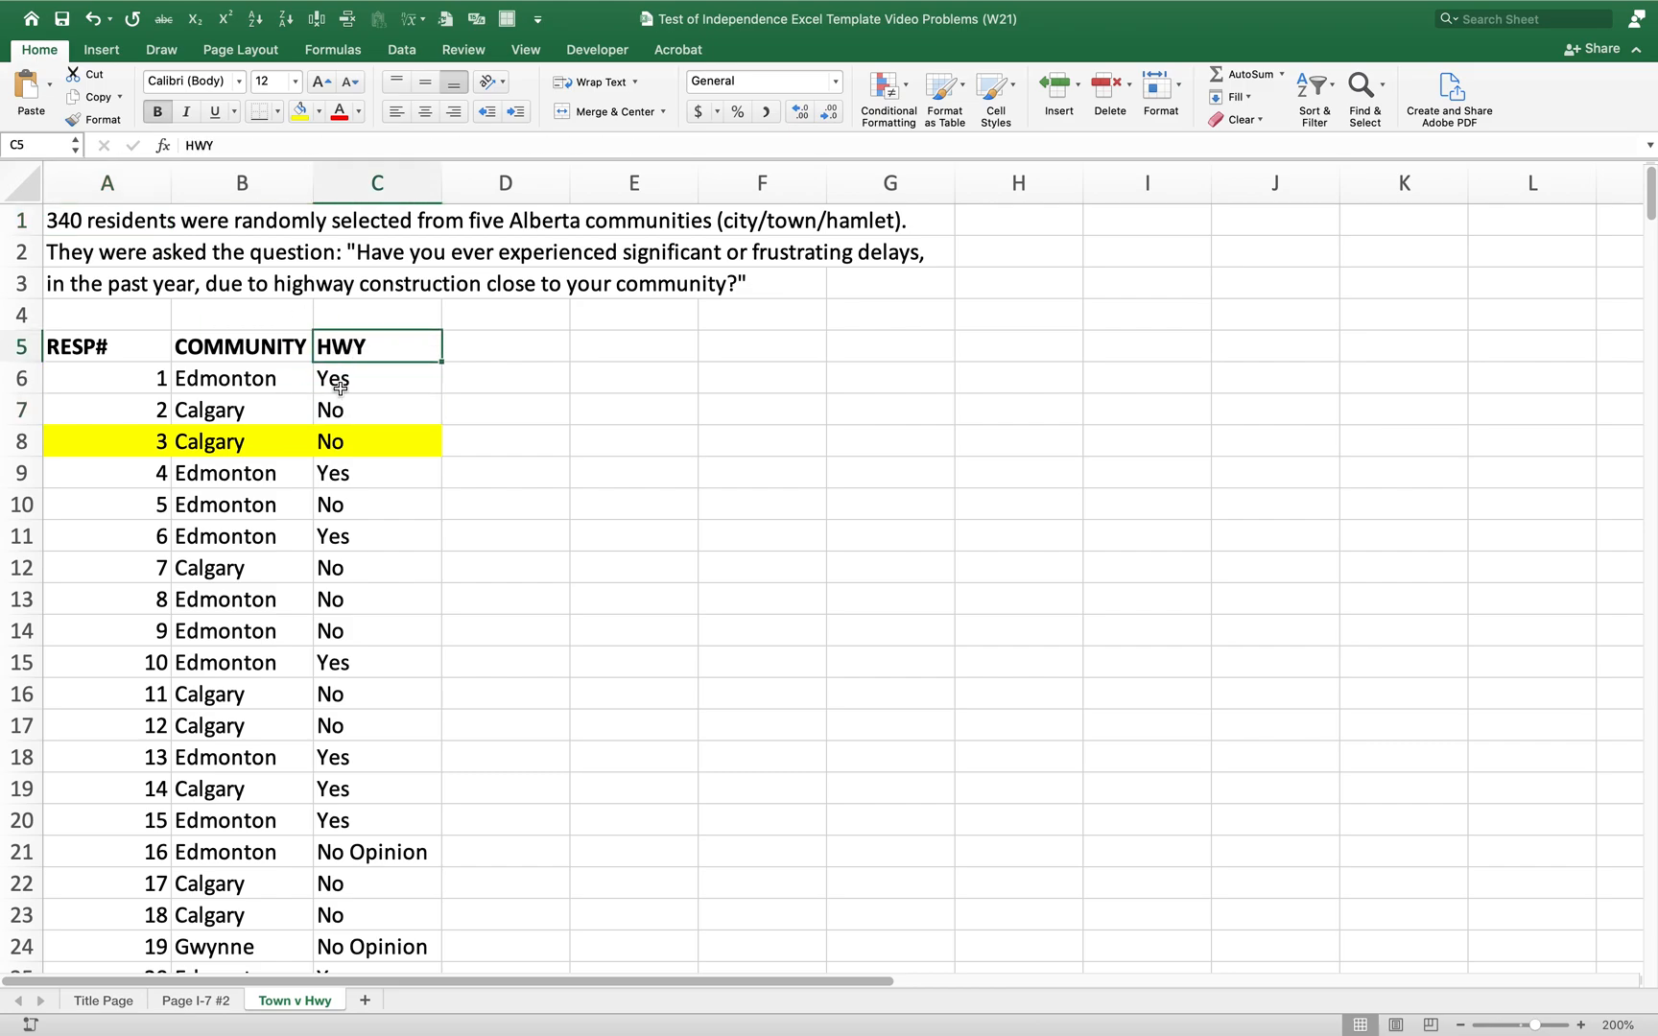
left_click(343, 386)
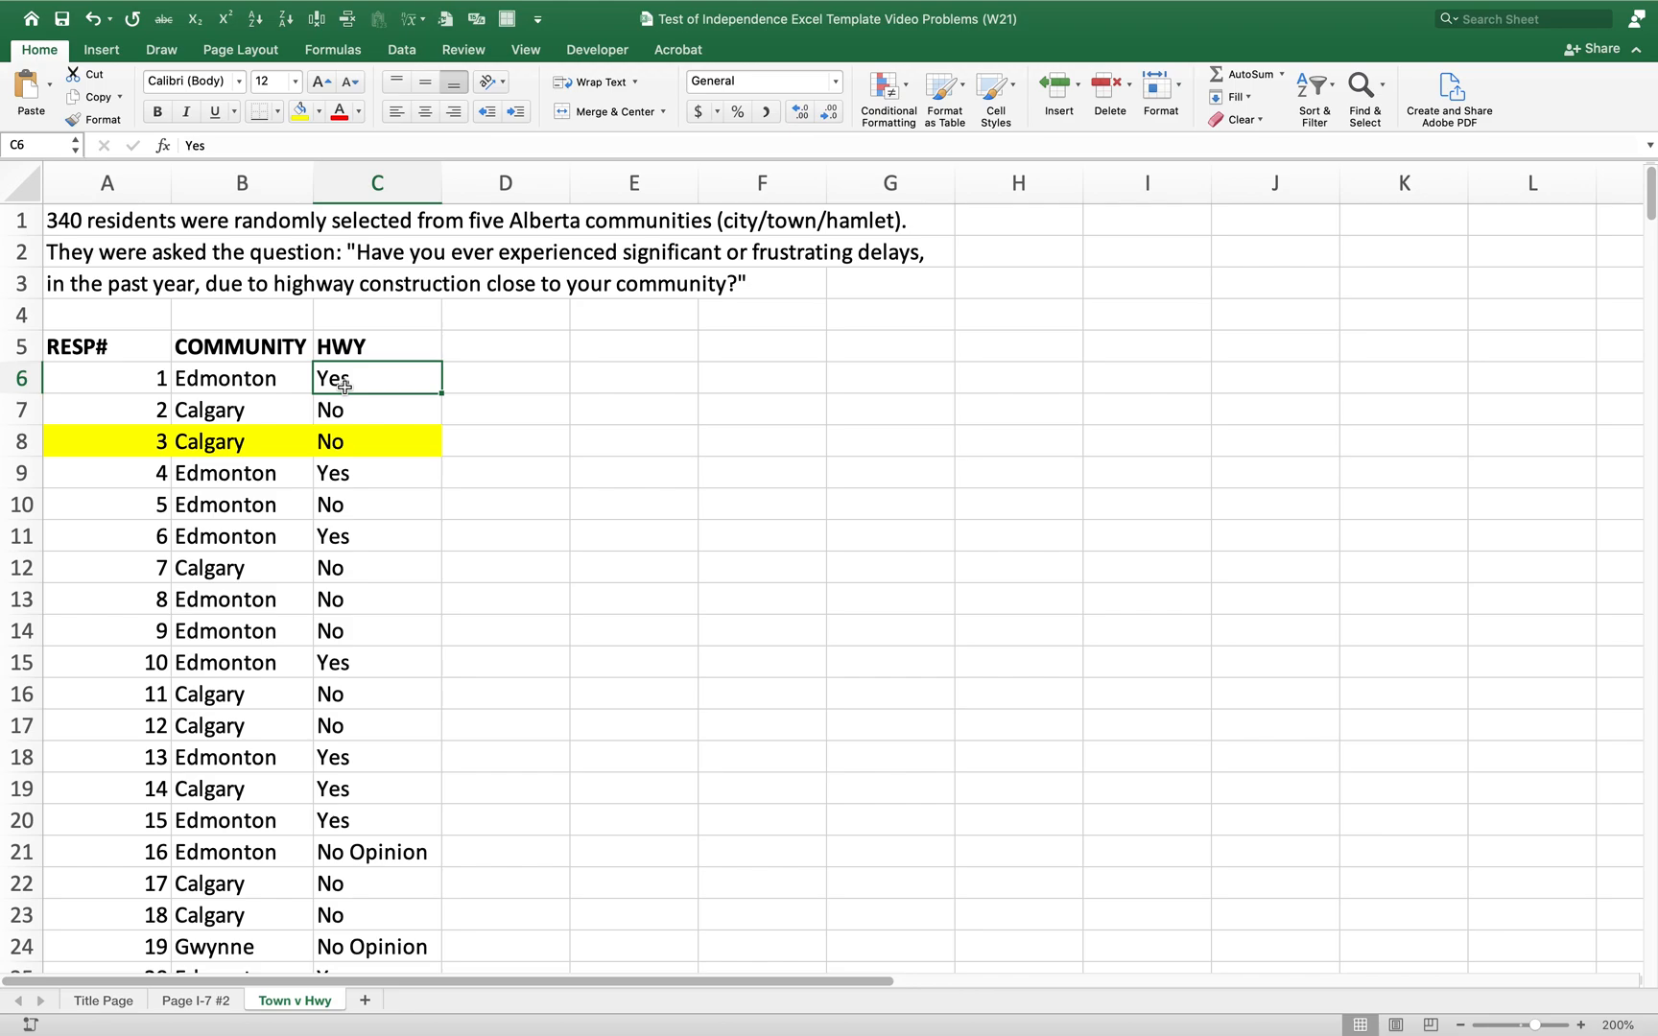
key("Down")
key("Down")
key("Down")
key("Down")
key("Down")
key("Down")
key("Down")
key("Down")
key("Down")
key("Down")
key("Down")
key("Down")
key("Down")
key("Down")
key("Down")
key("Down")
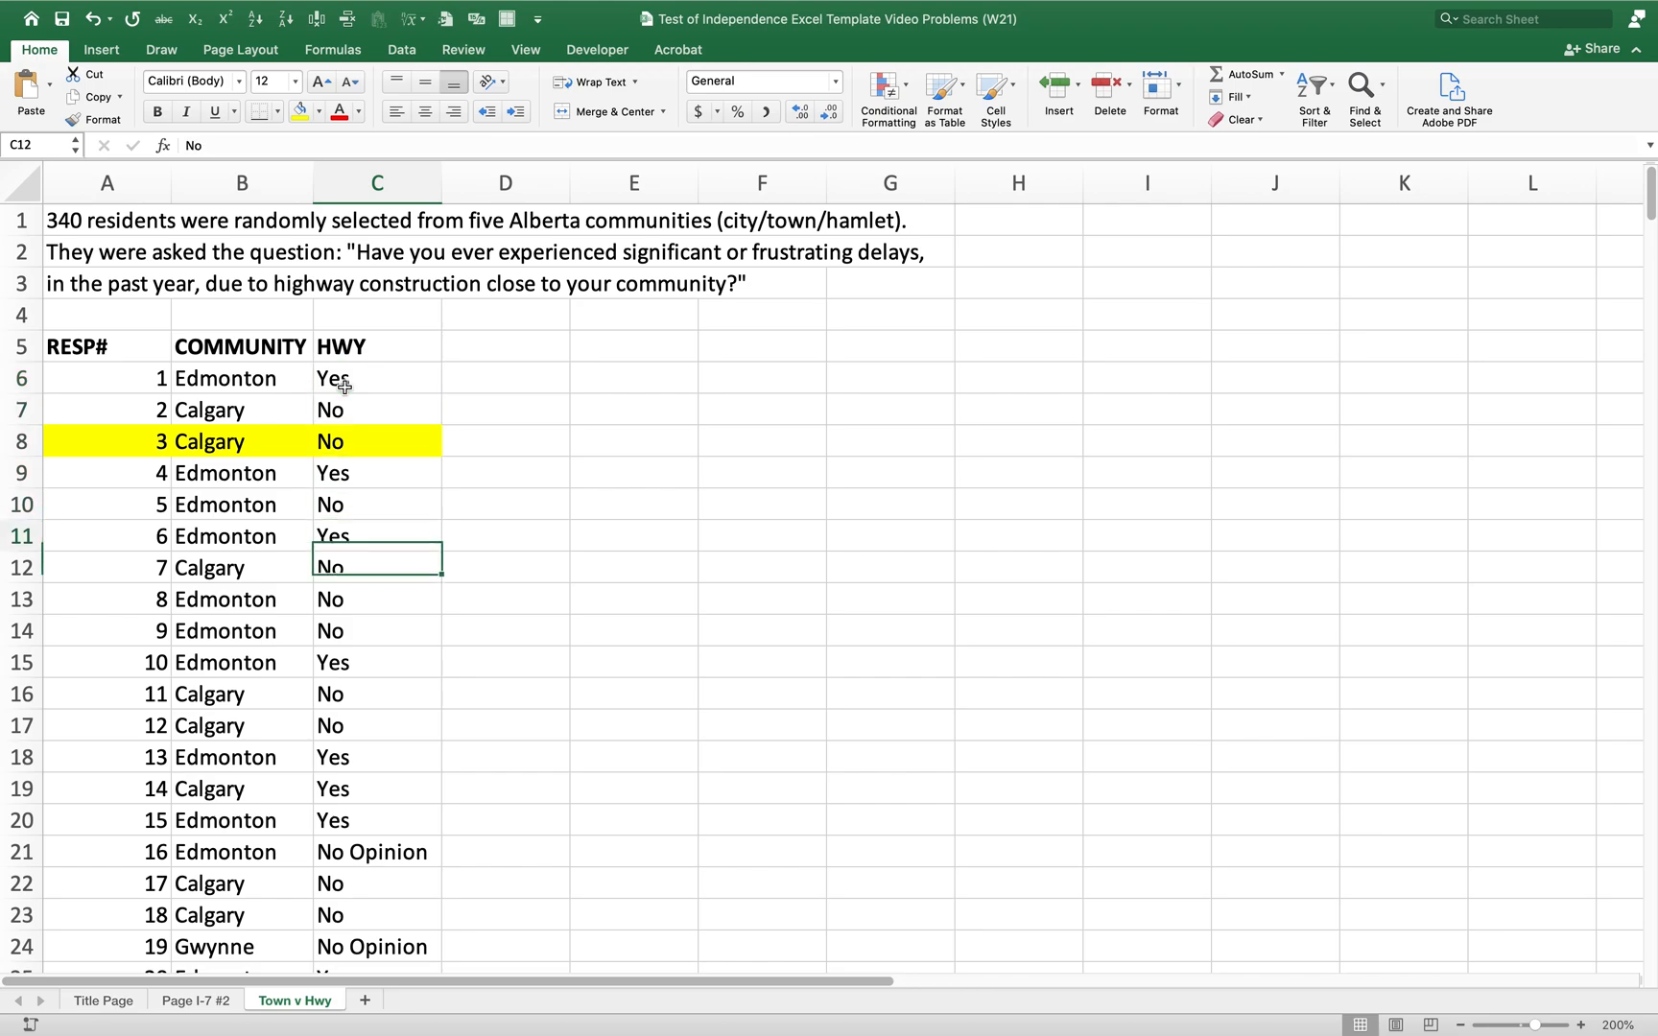
key("Up")
key("Up")
key("Up")
key("Up")
key("Up")
key("Up")
key("Up")
key("Up")
key("Up")
key("Up")
key("Up")
key("Up")
key("Up")
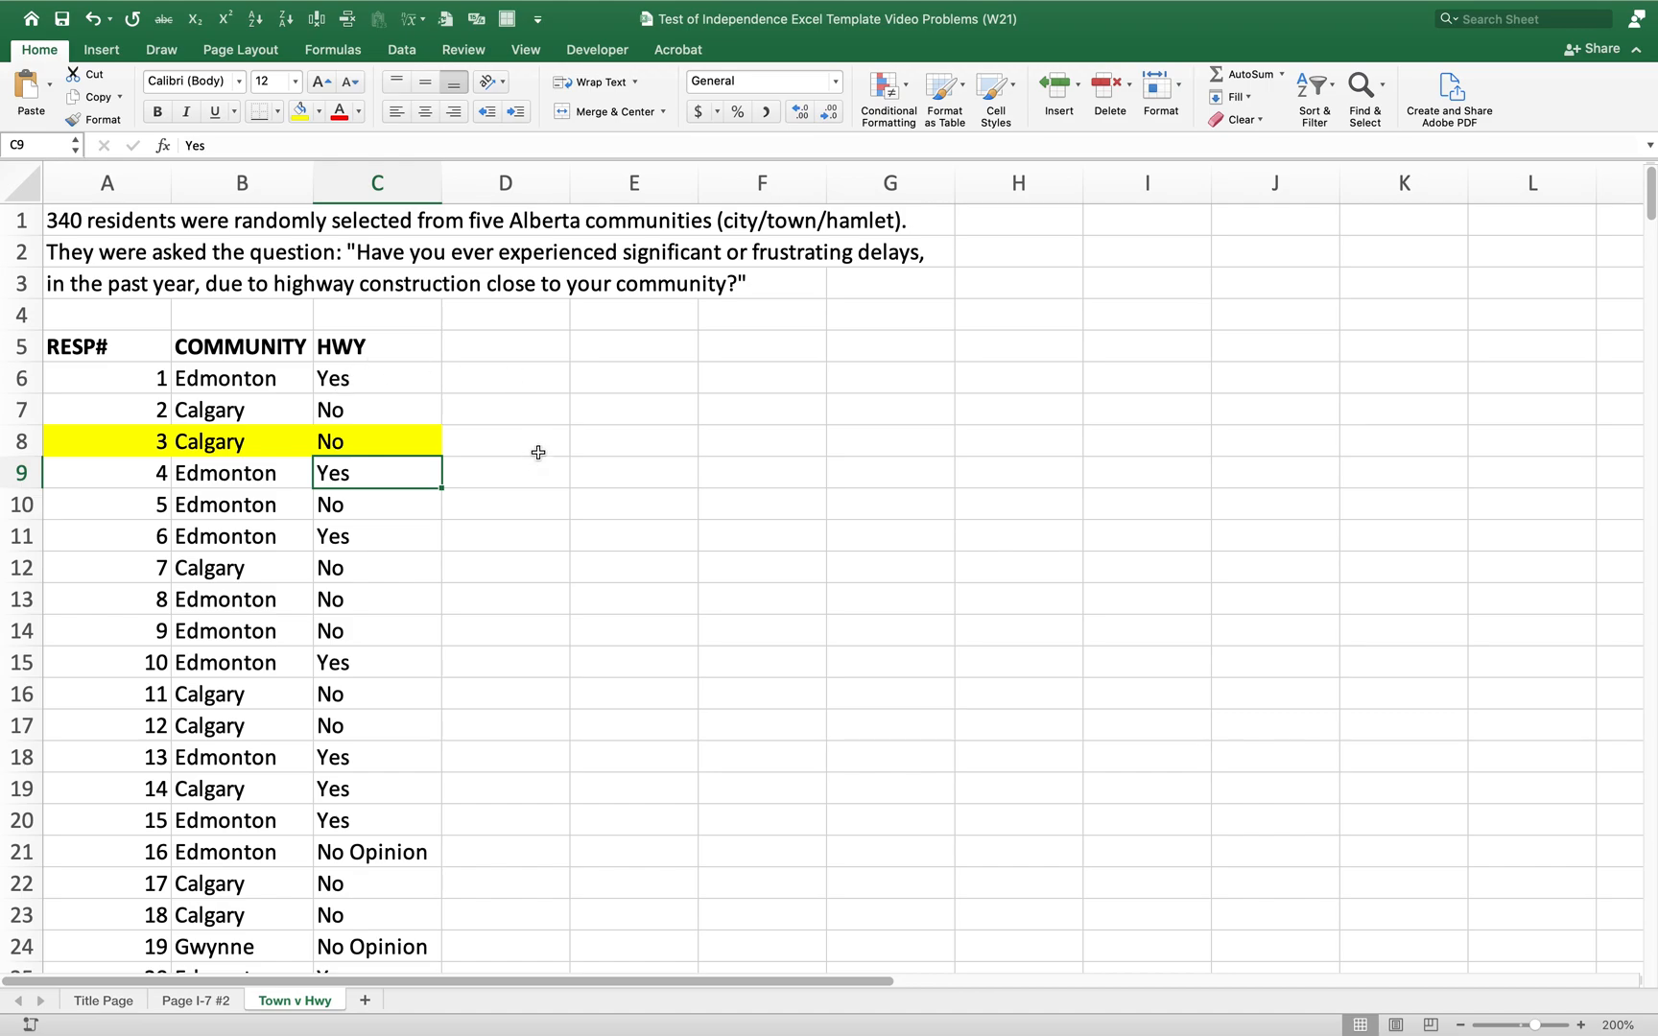
- Examine the RESP#, COMMUNITY and HWY entries of the first several respondents row by row
left_click(125, 348)
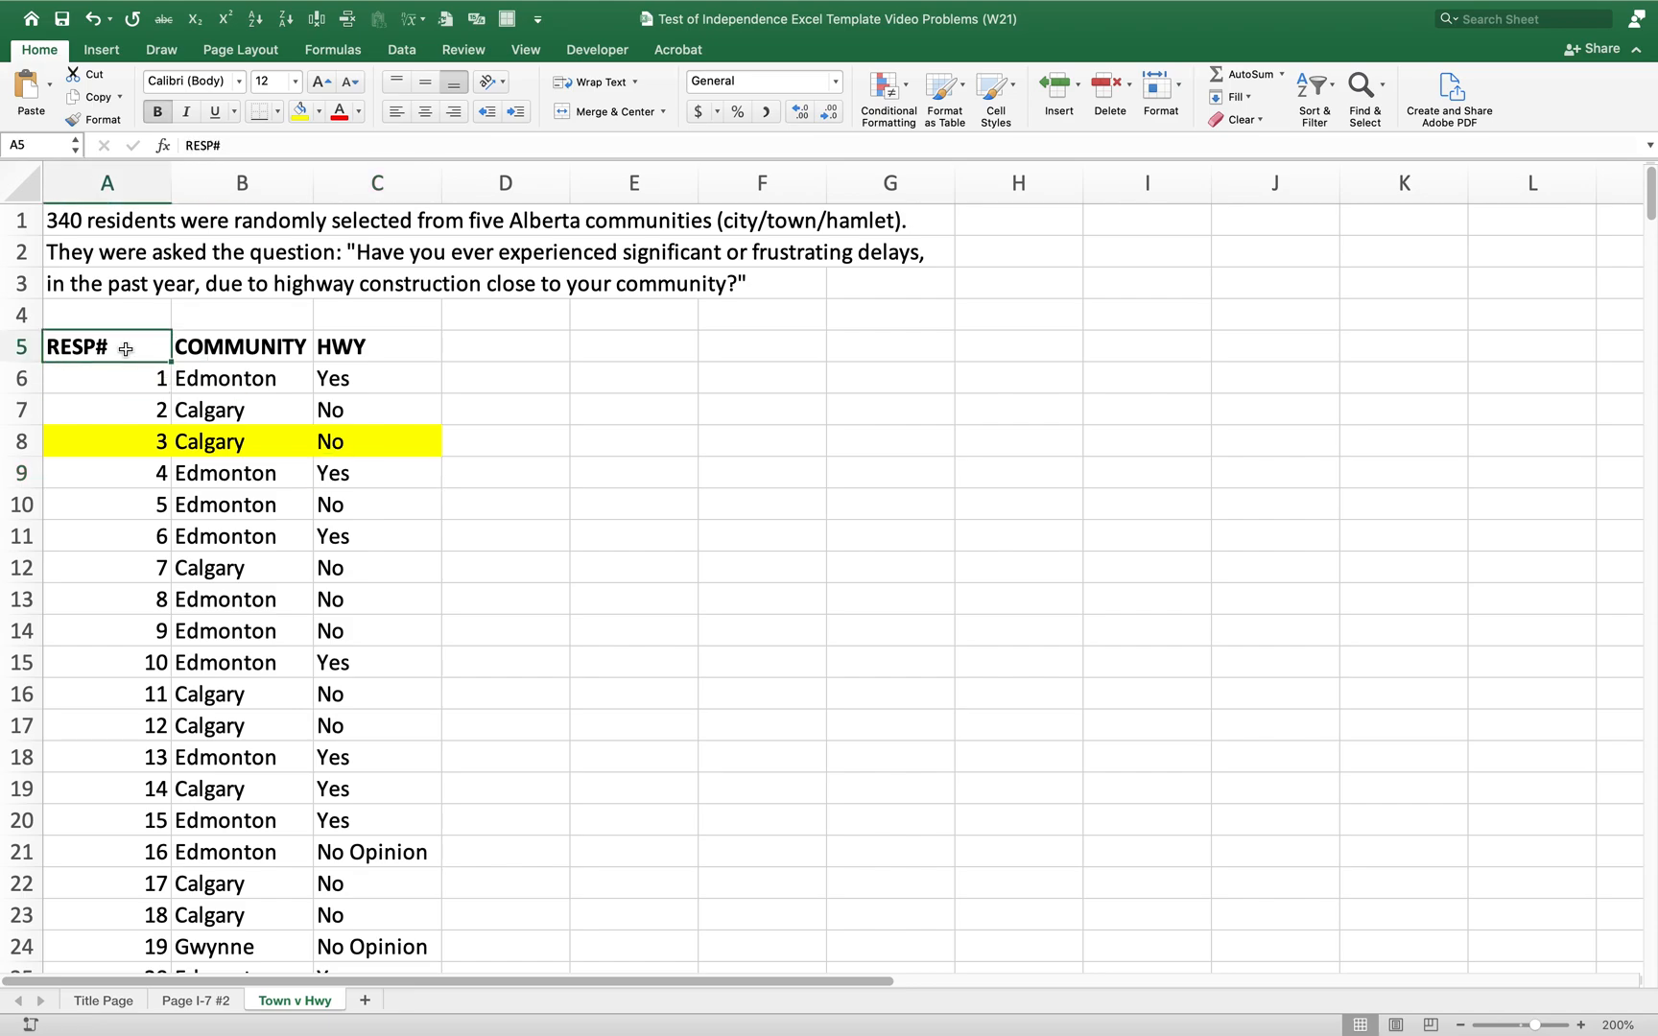
key("Down")
left_click(125, 348)
key("Right")
key("Down")
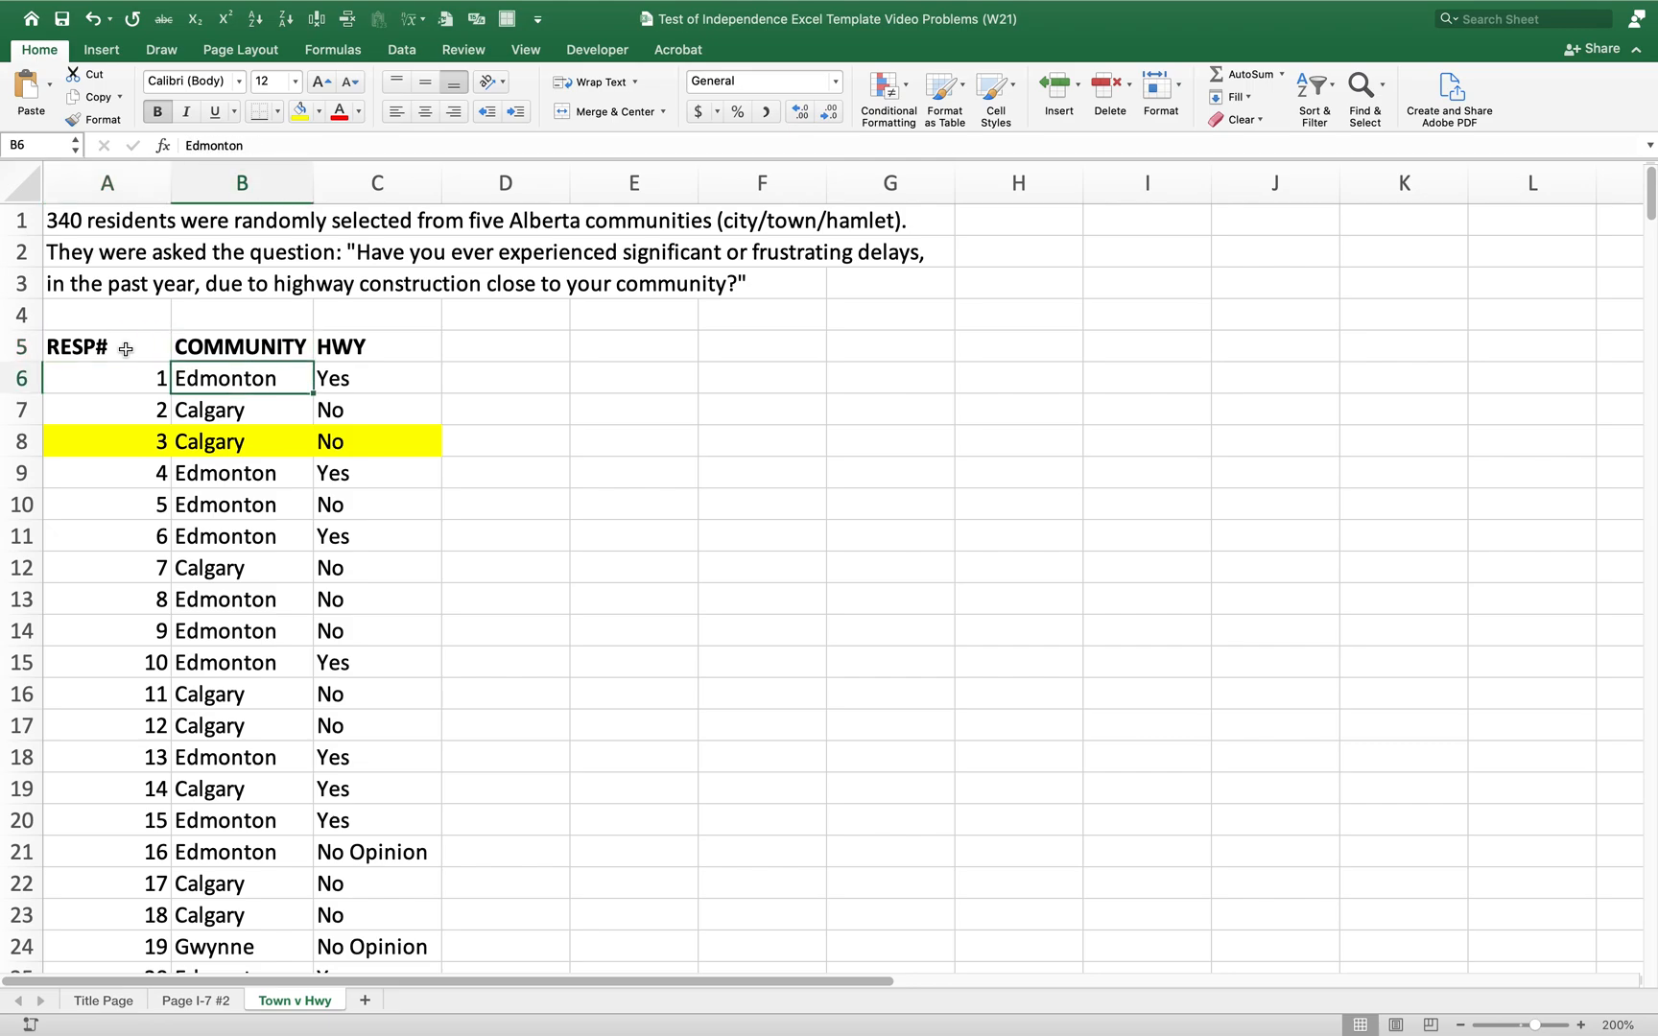
key("Down")
key("Down")
key("Down")
key("Down")
key("Down")
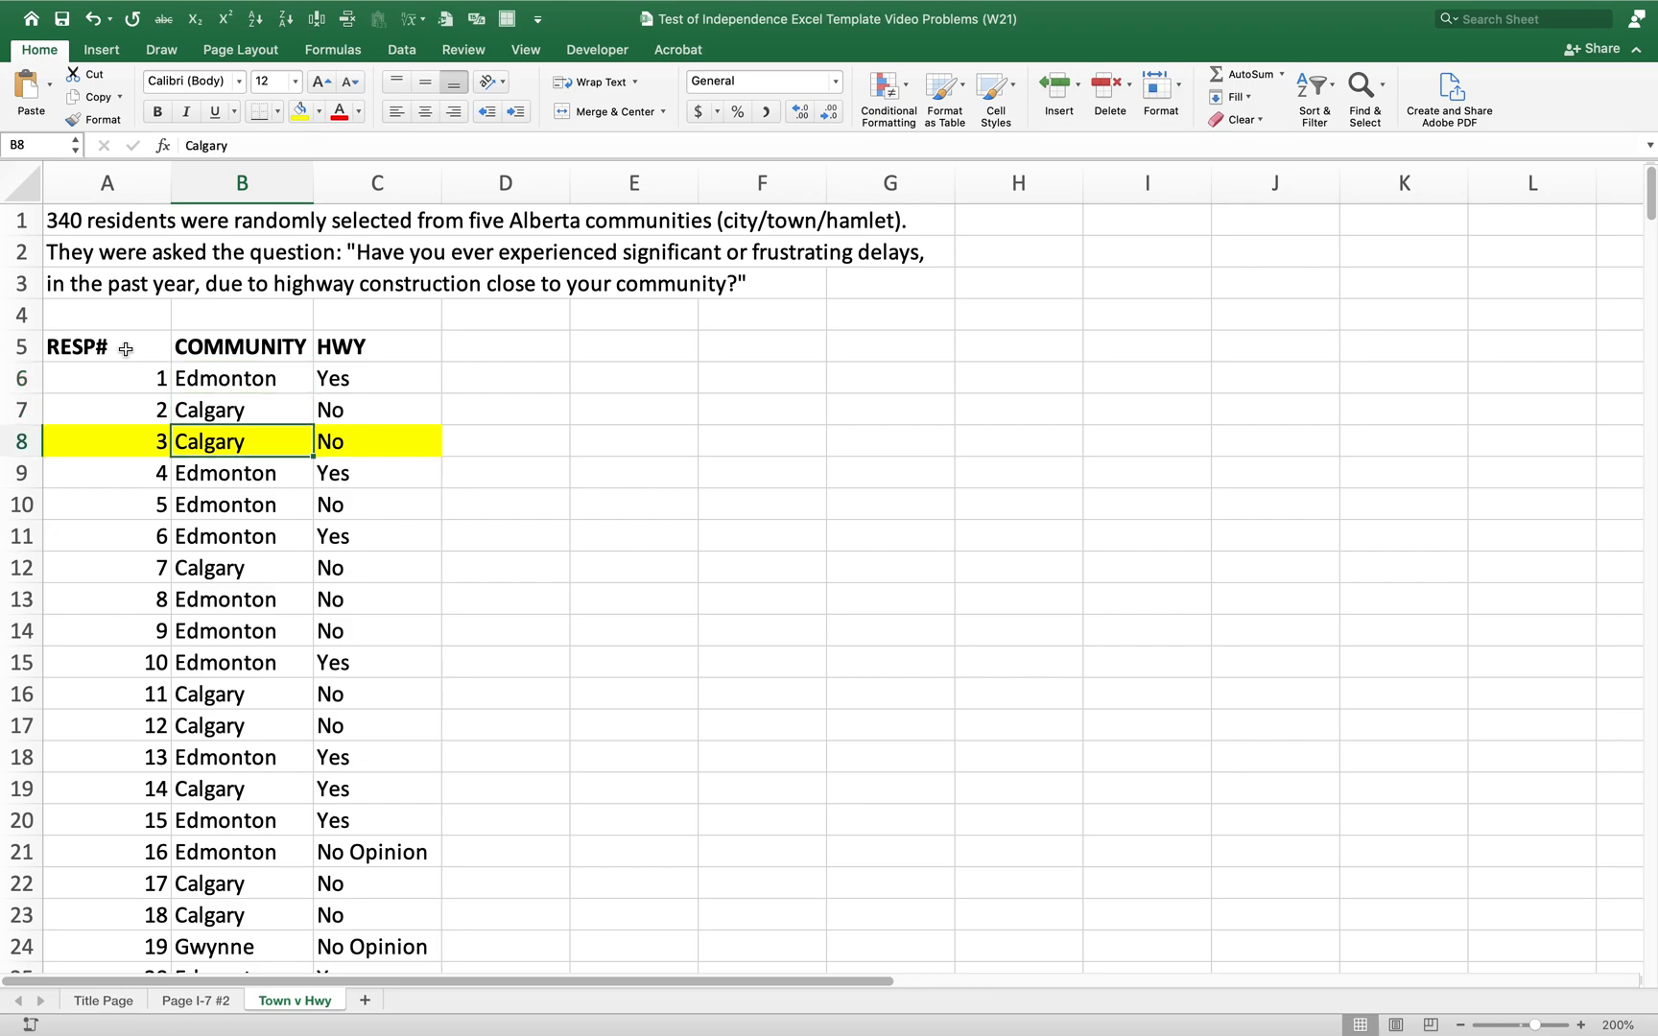
key("Up")
key("Up")
key("Up")
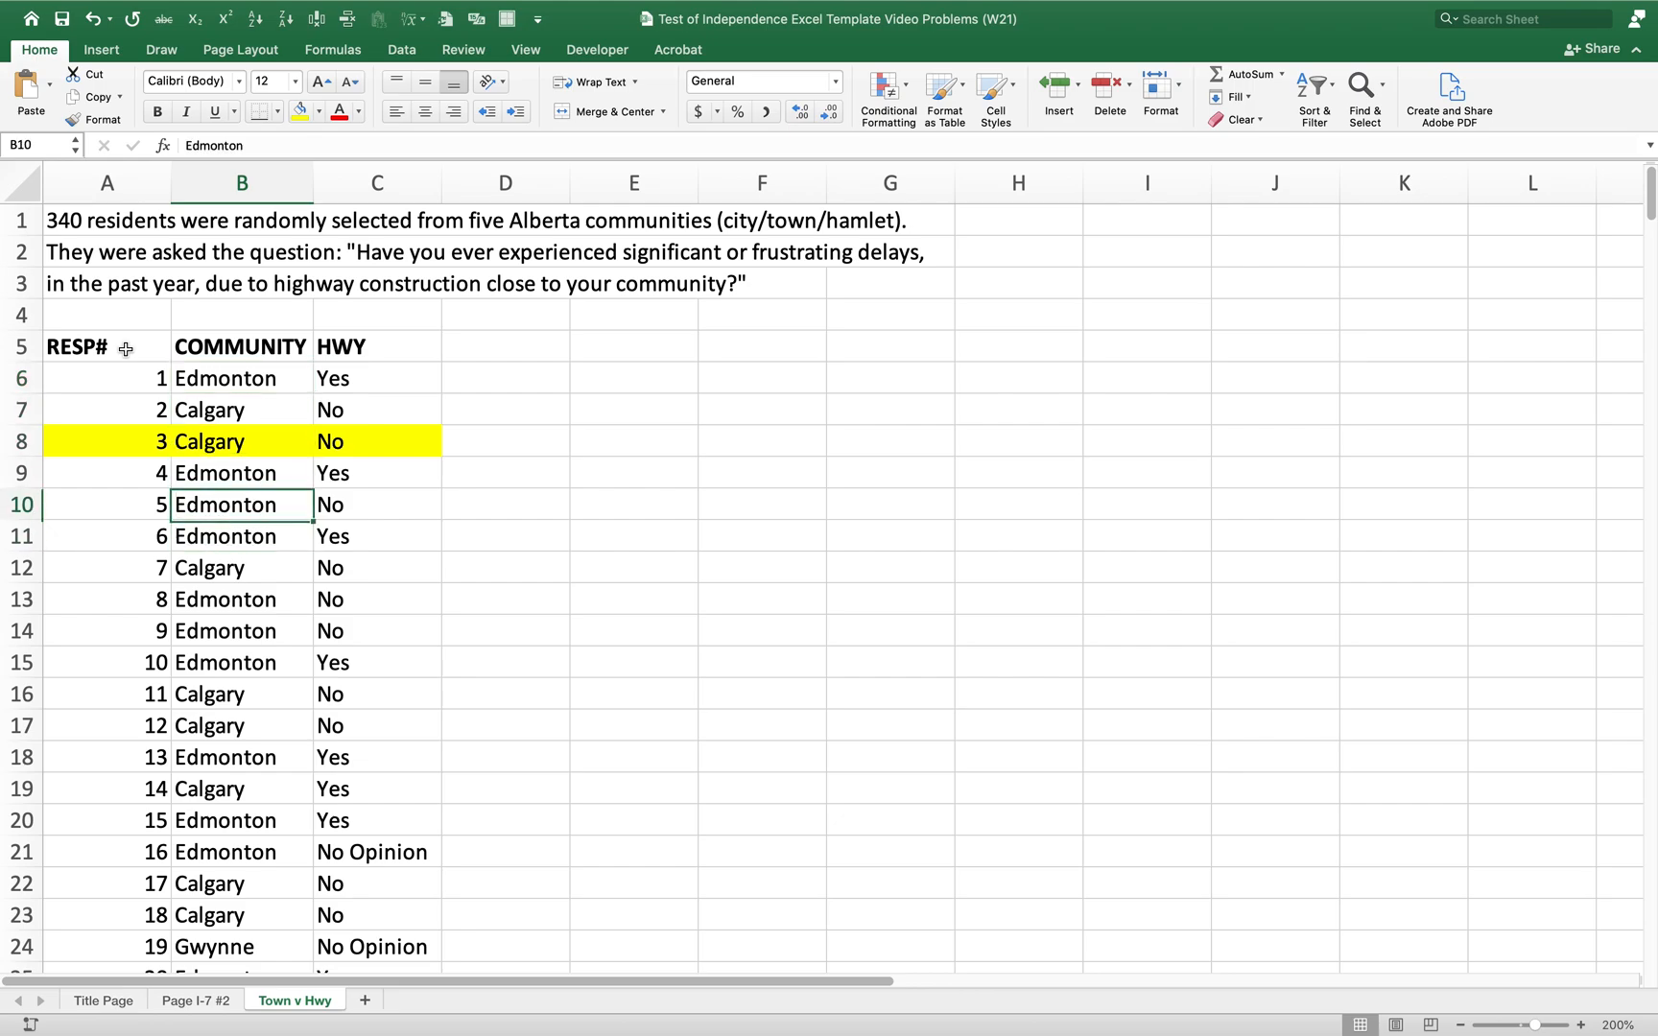
key("Right")
key("Down")
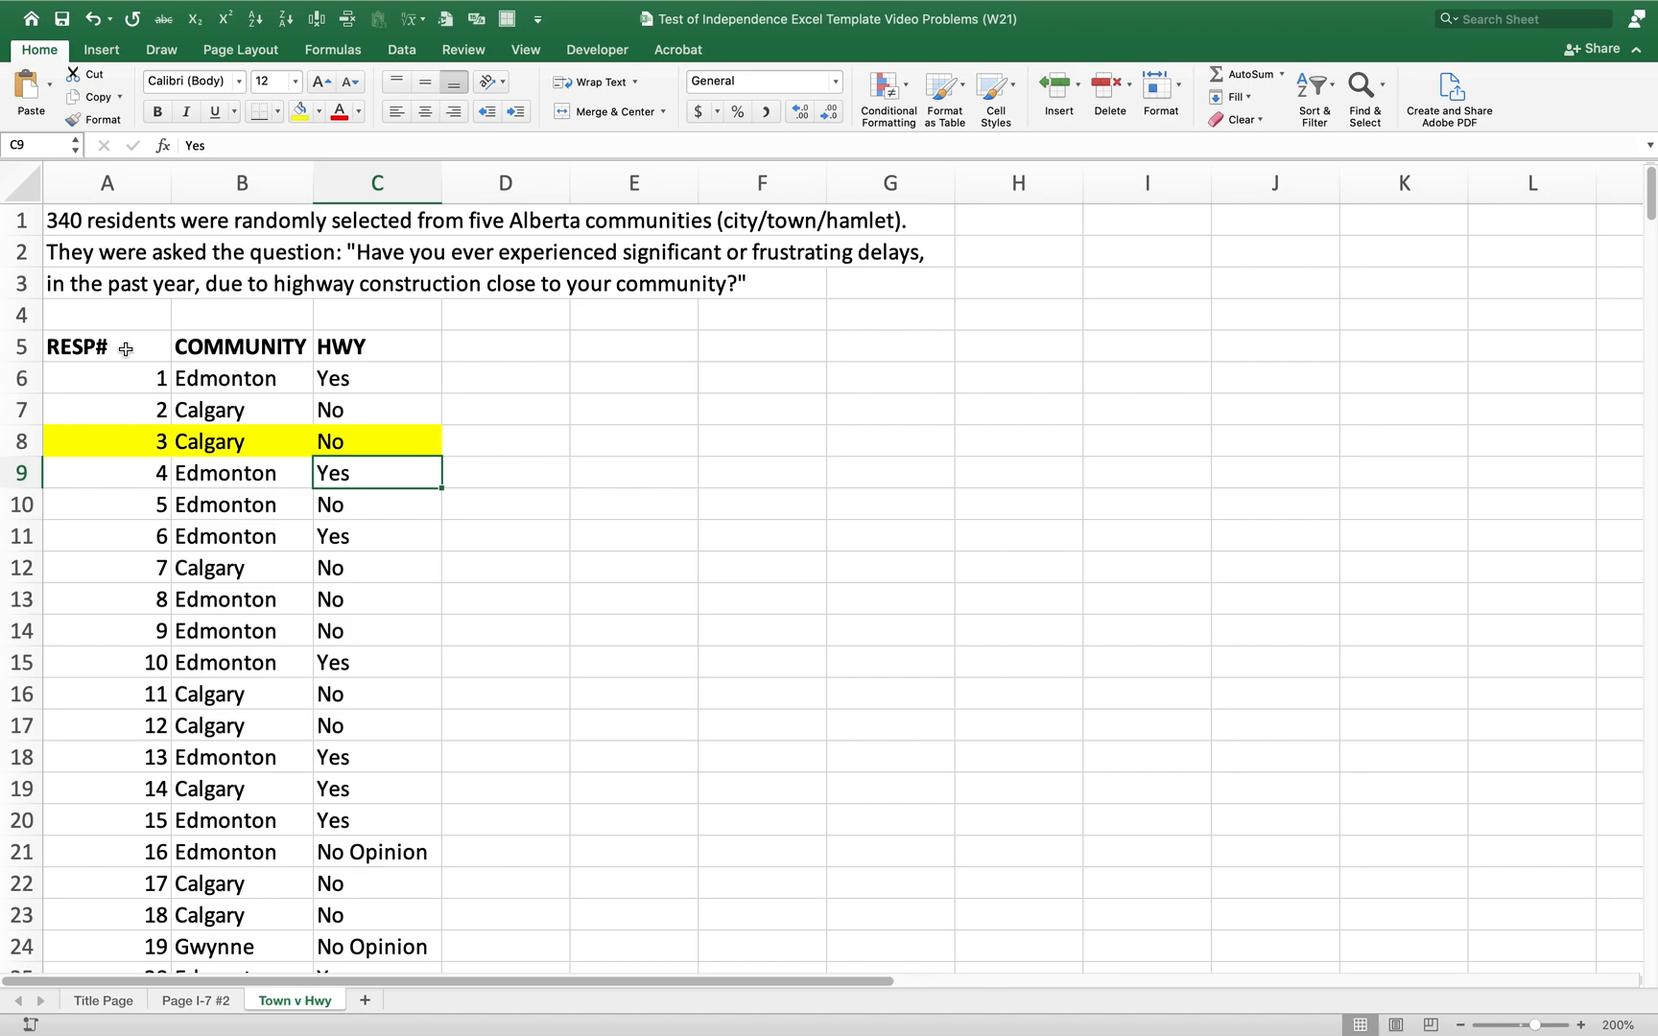
key("Left")
key("Left")
key("Right")
key("Down")
key("Down")
key("Down")
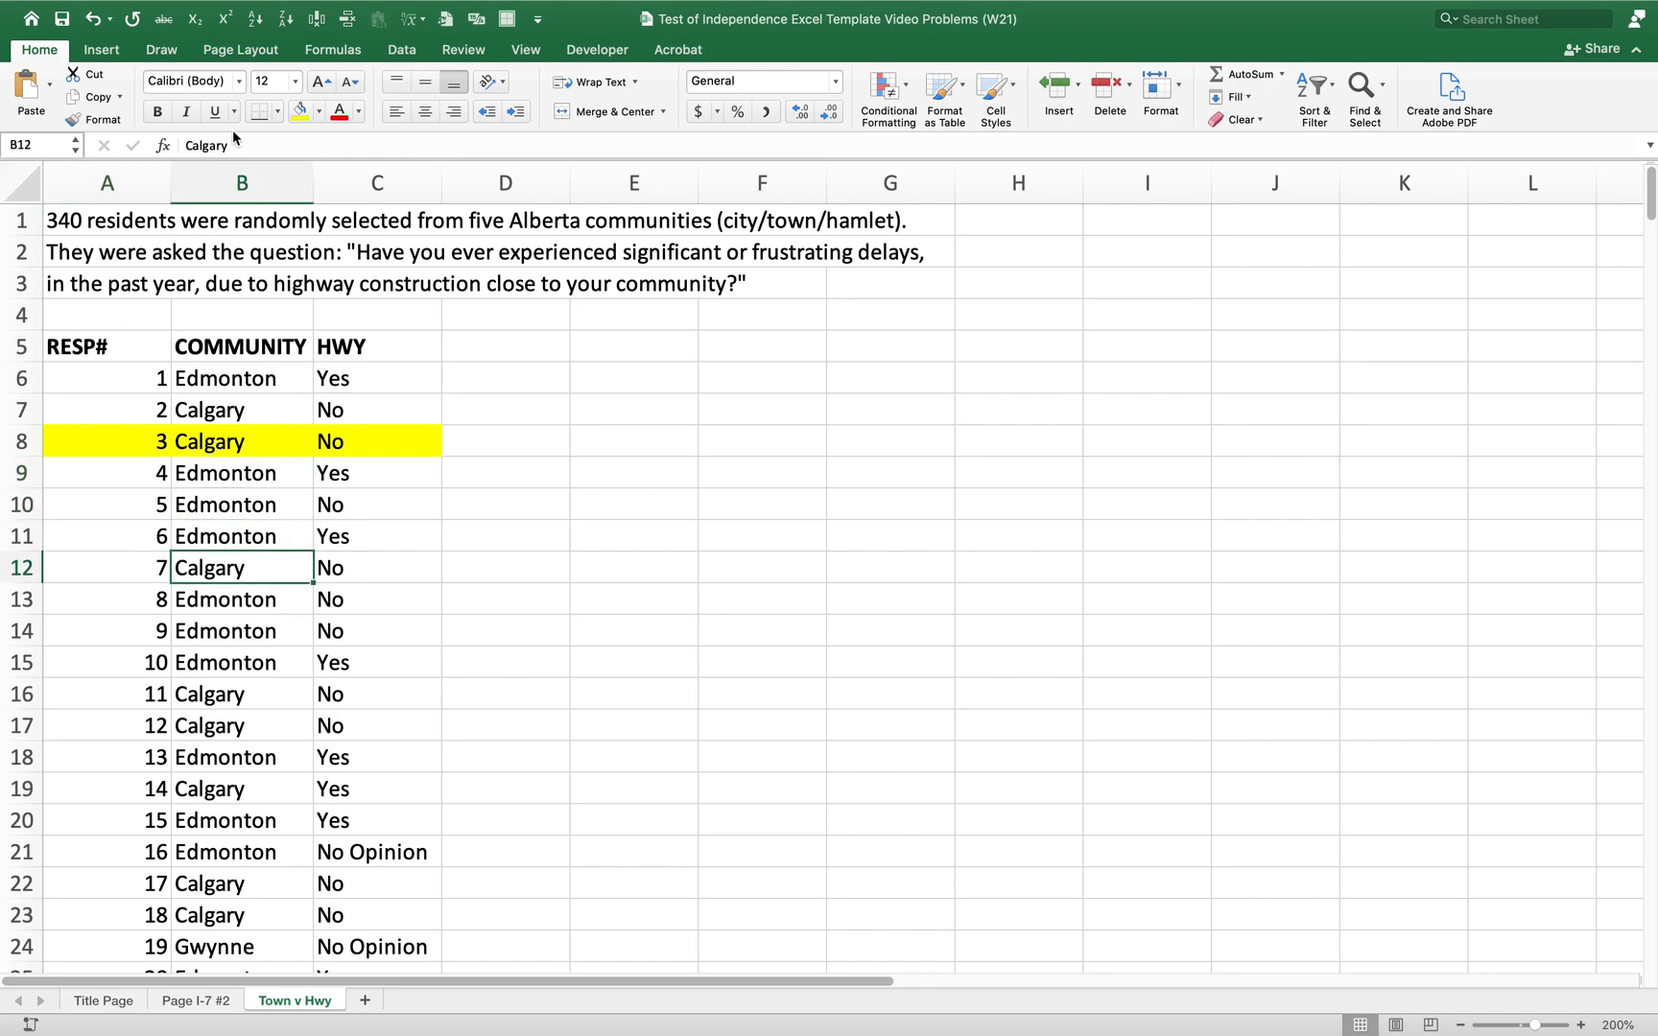
- Insert a PivotTable based on A5:C345 of Town v Hwy, placed on the existing worksheet at E5
left_click(103, 53)
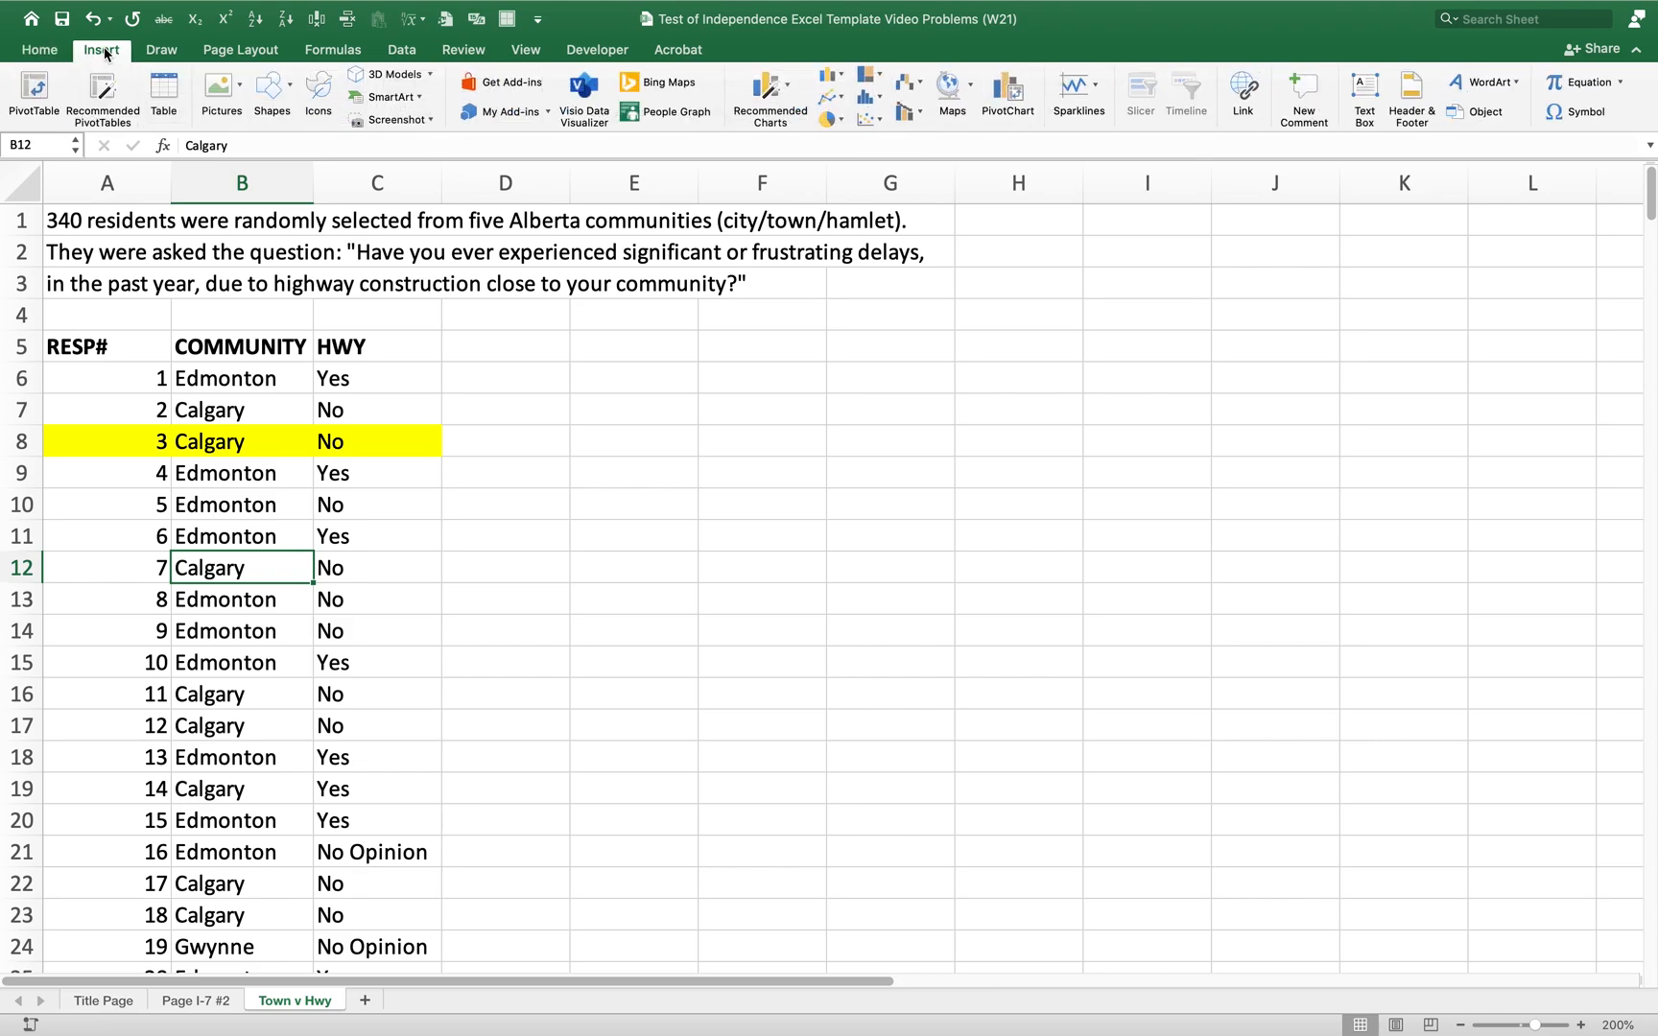
left_click(44, 89)
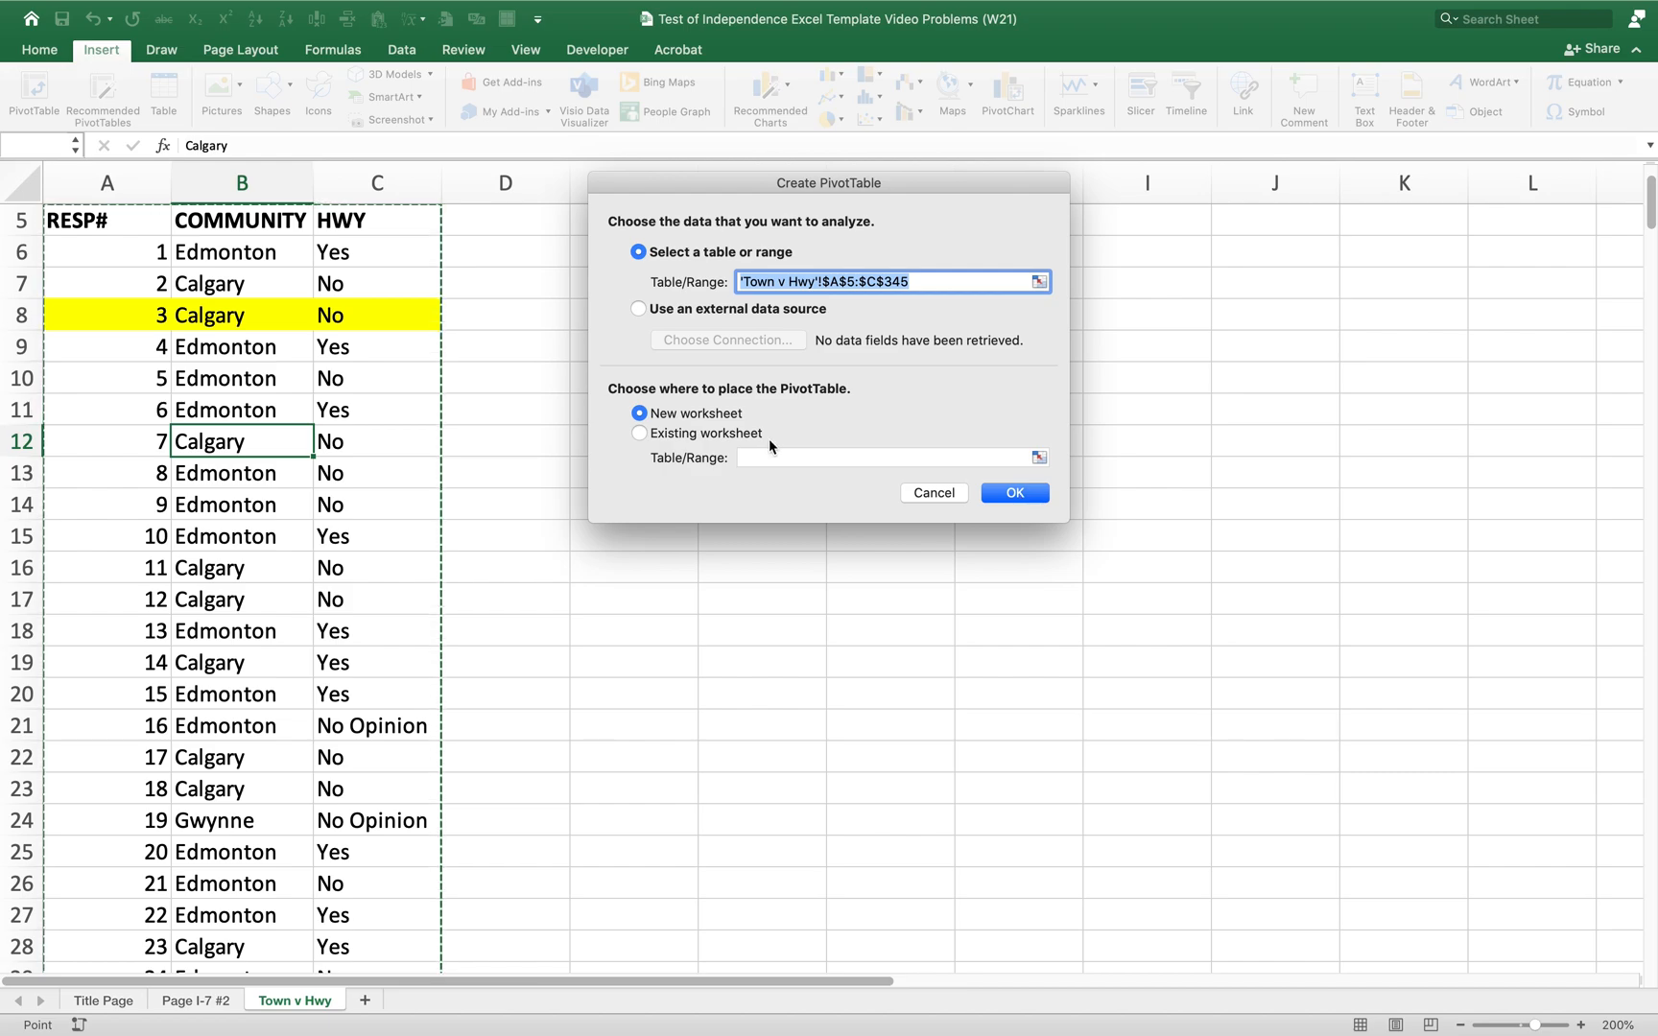
left_click(641, 433)
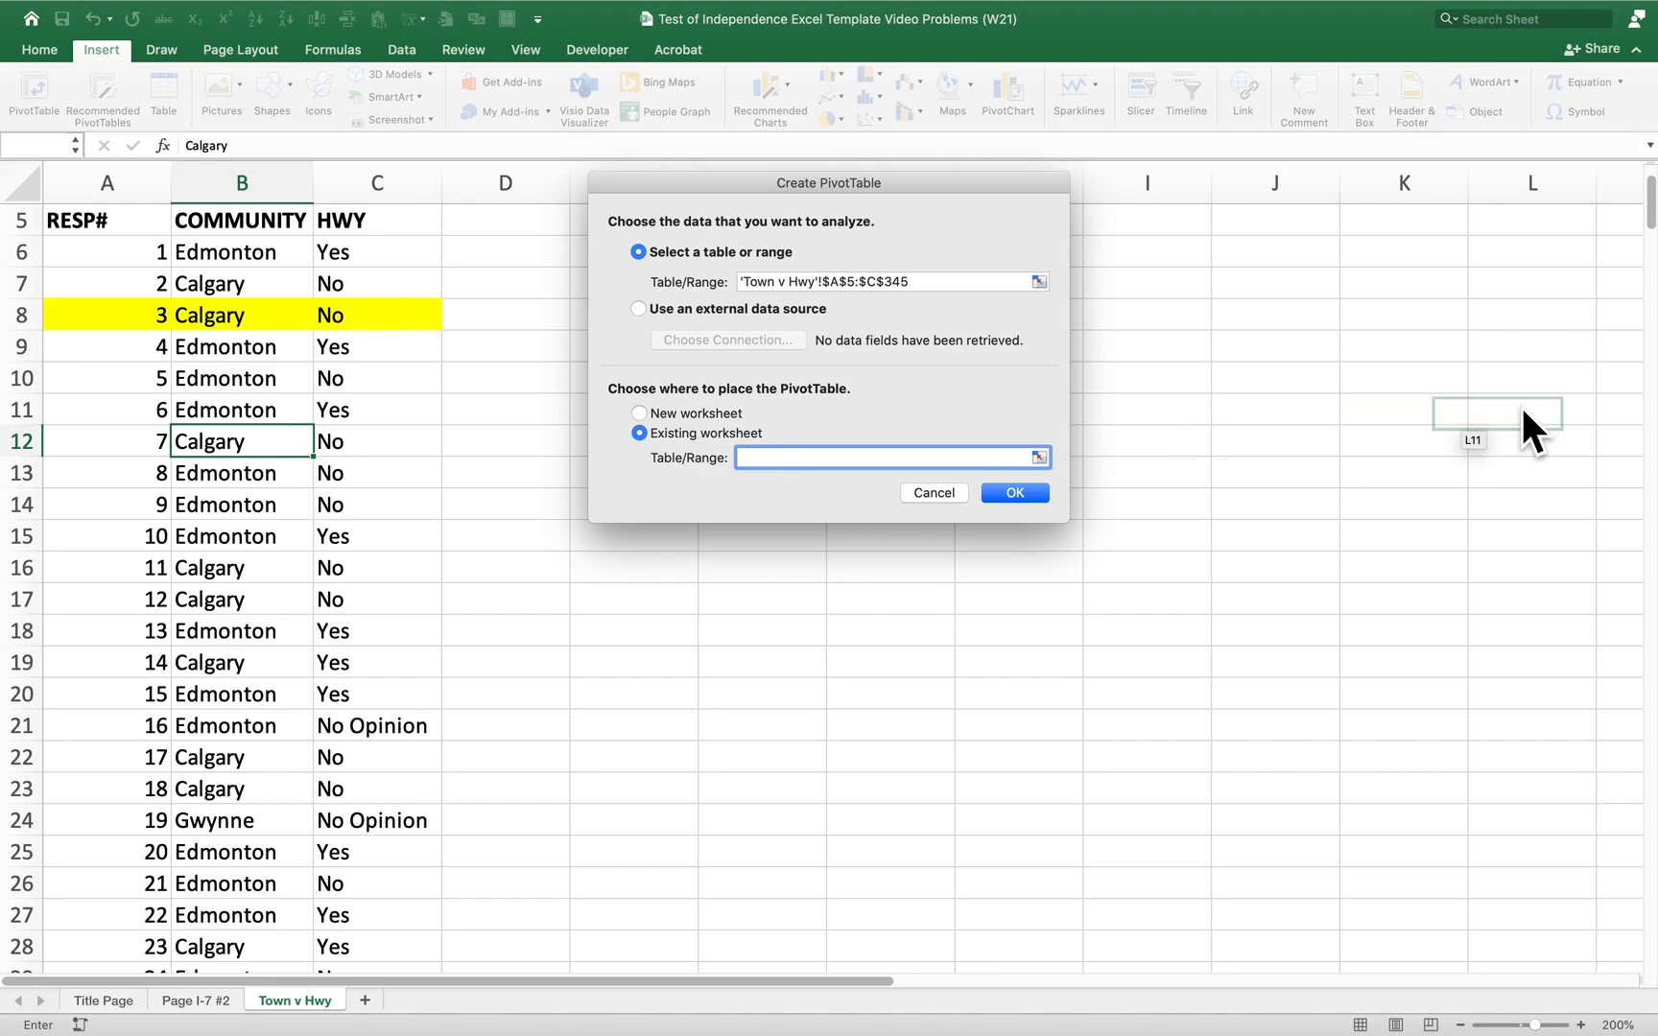
scroll(1651, 199, "up", 2)
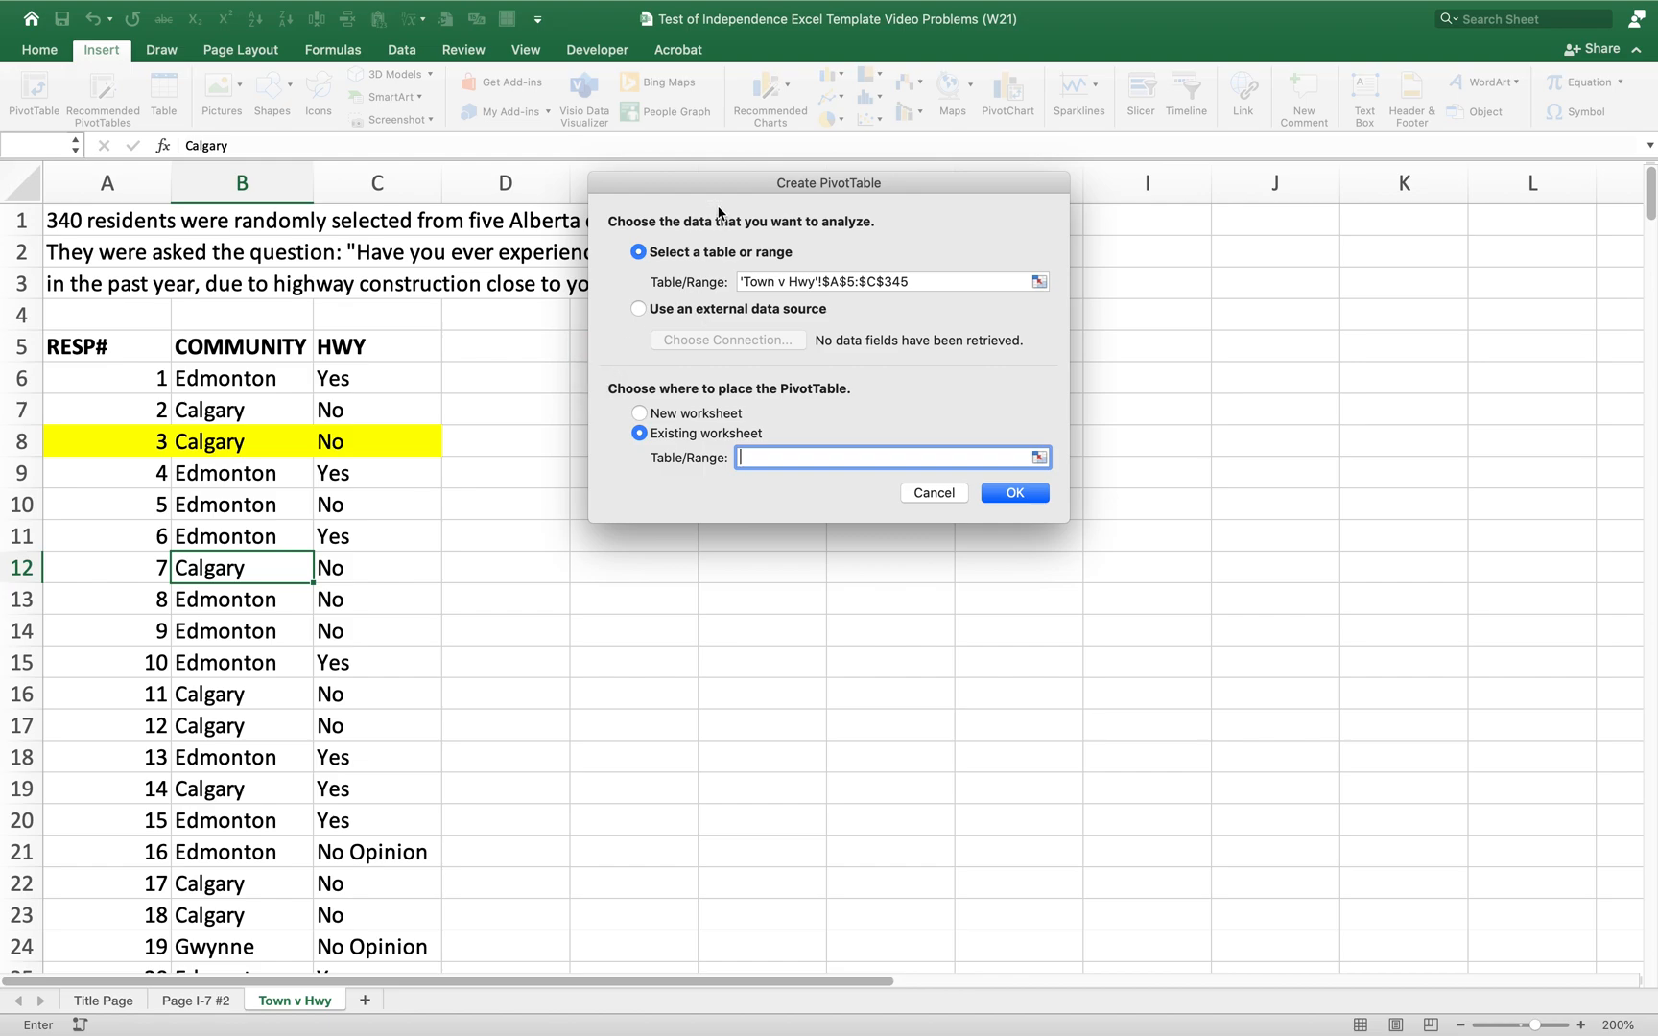
left_click_drag(718, 182, 445, 441)
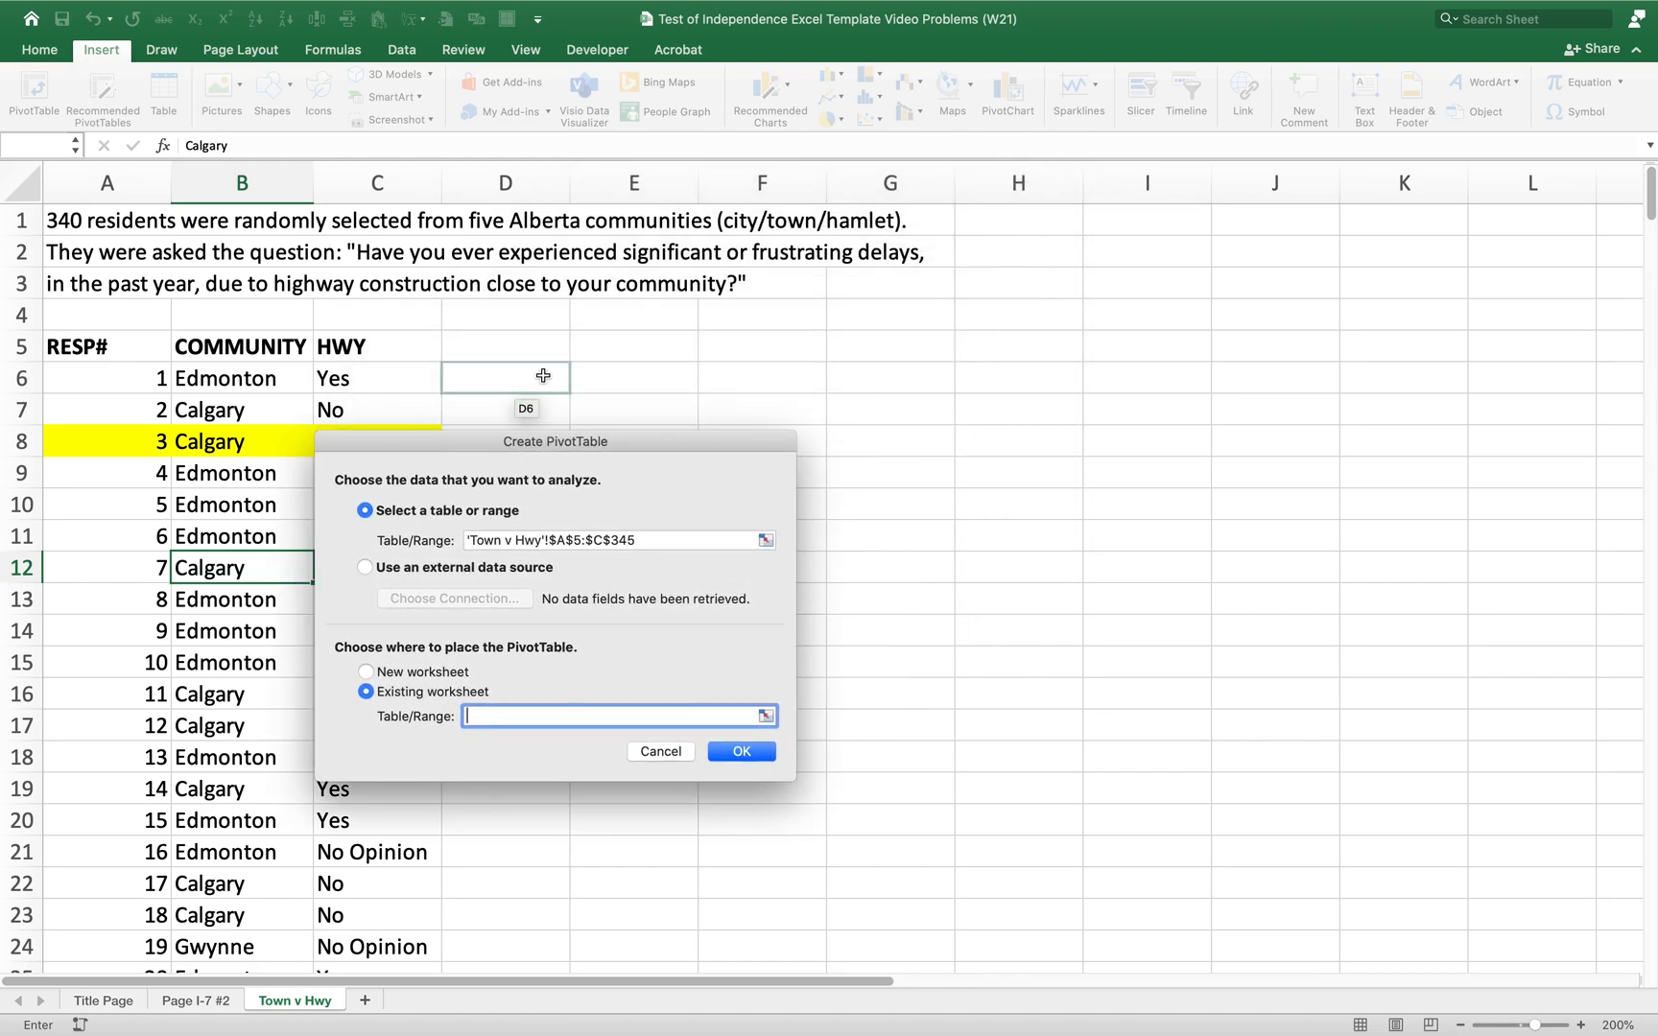
left_click(595, 351)
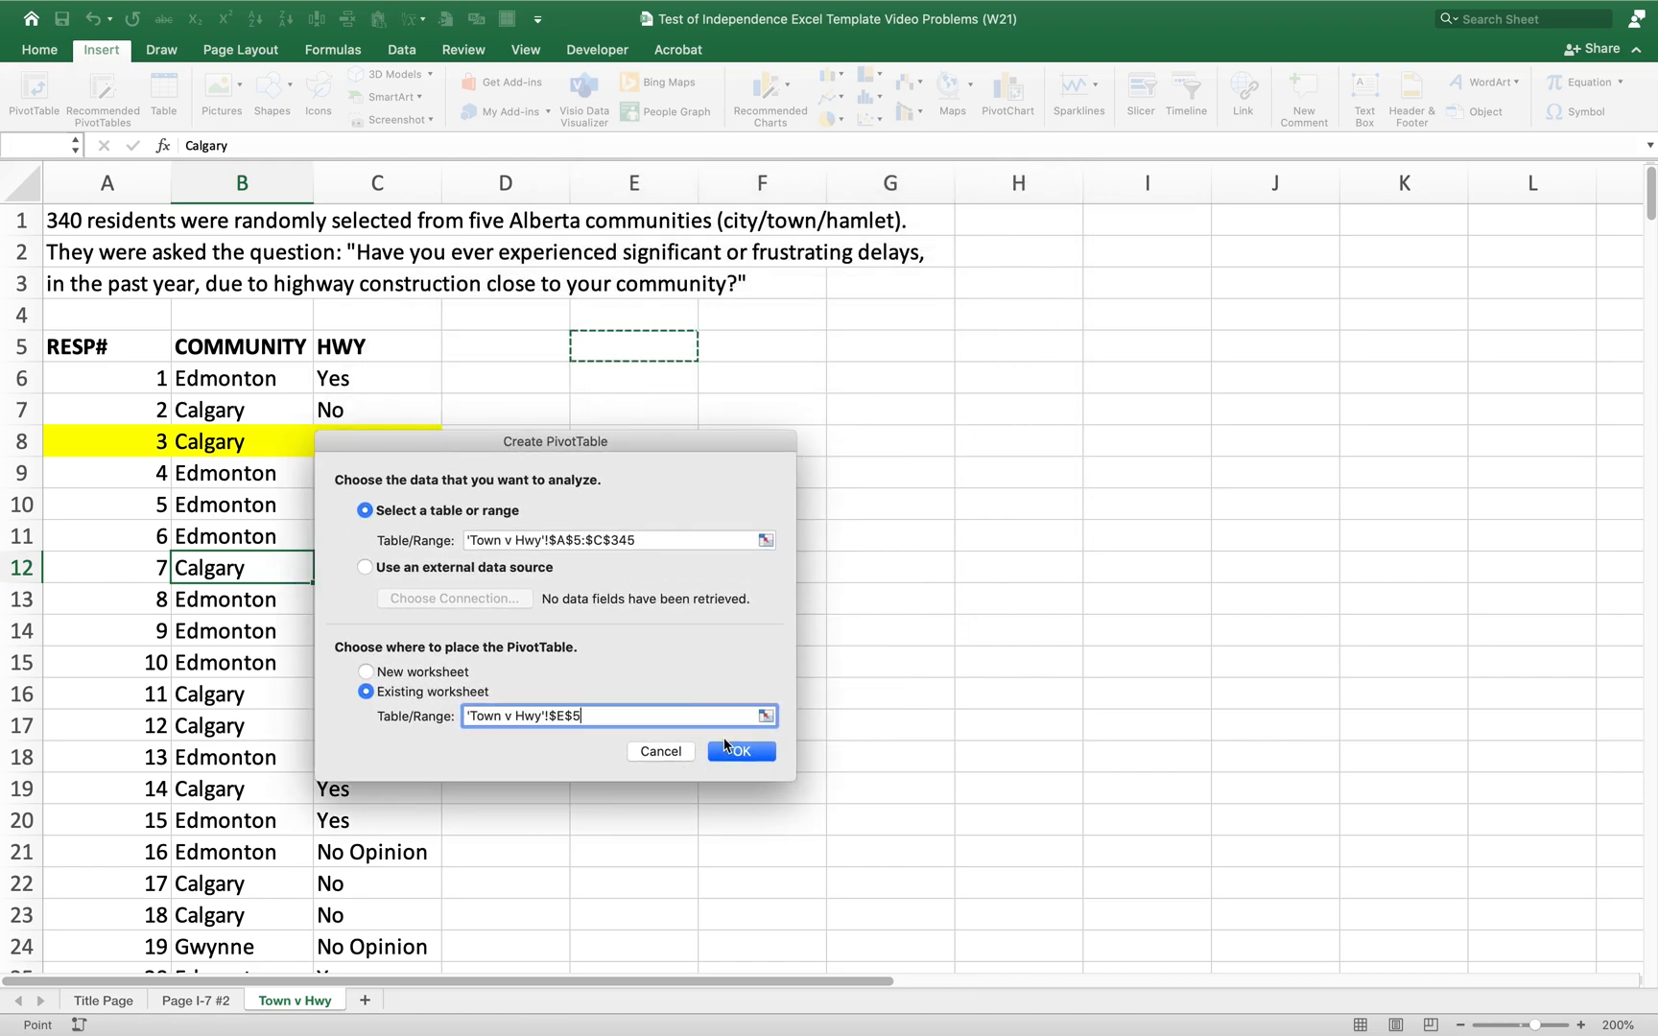
left_click(741, 753)
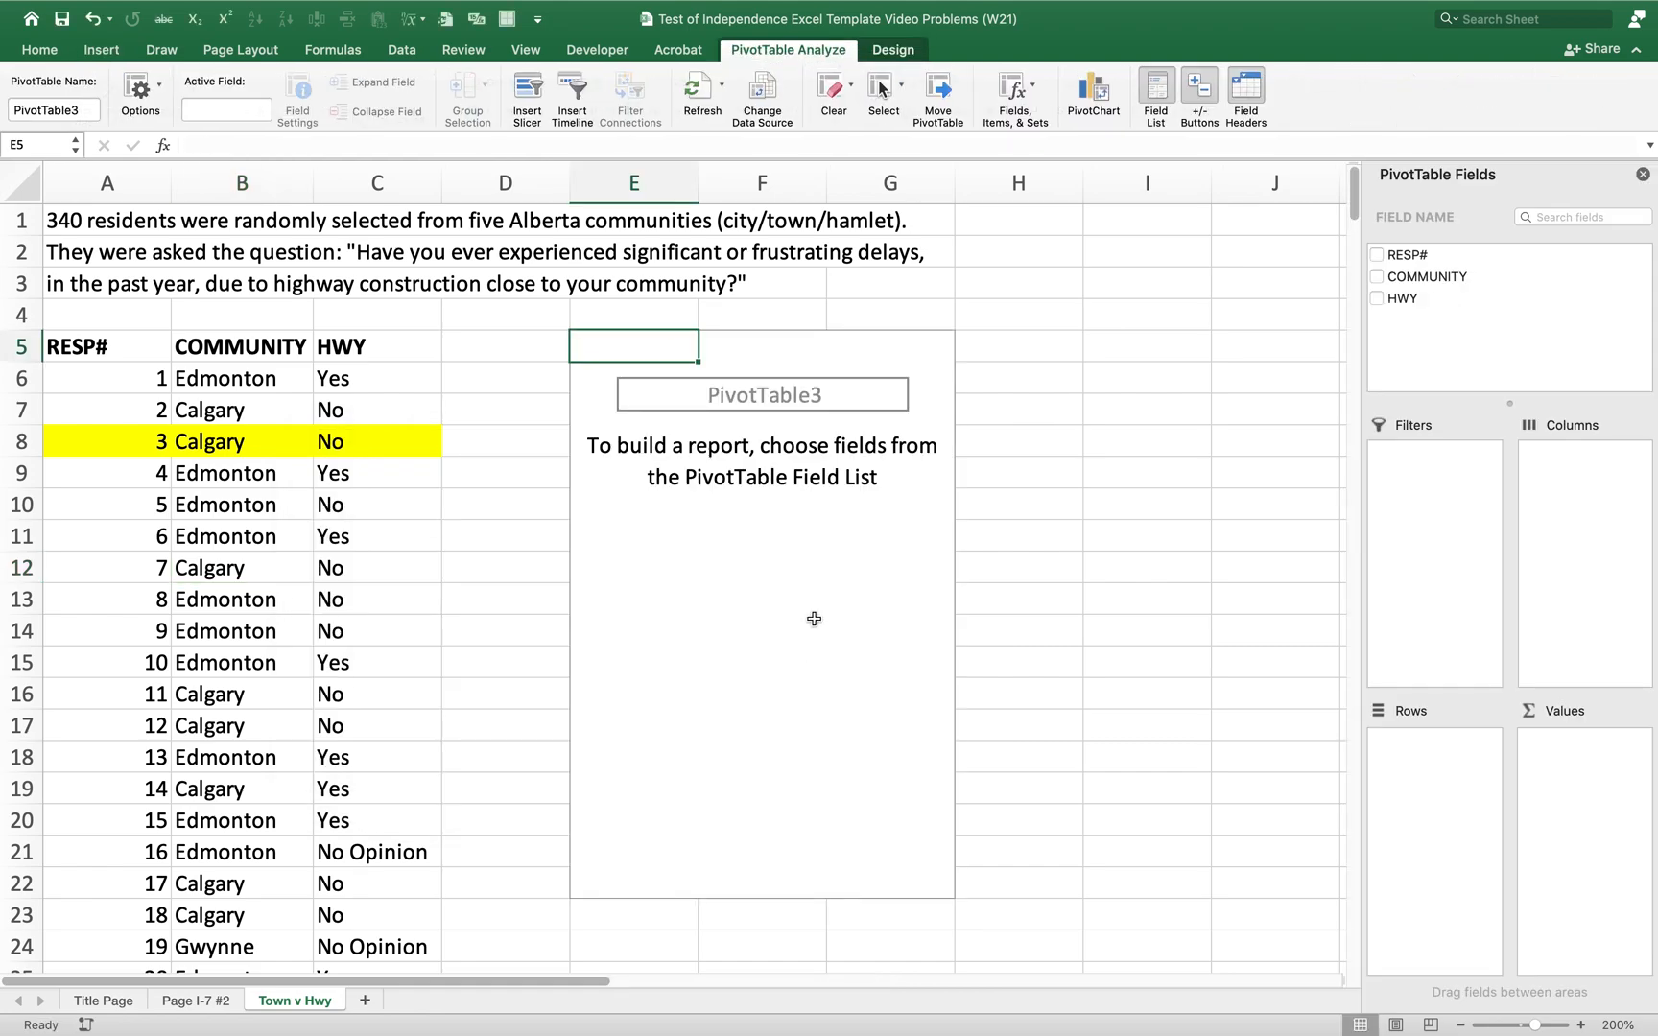
- Add RESP# to the PivotTable's values and summarize it by Count
left_click(1378, 255)
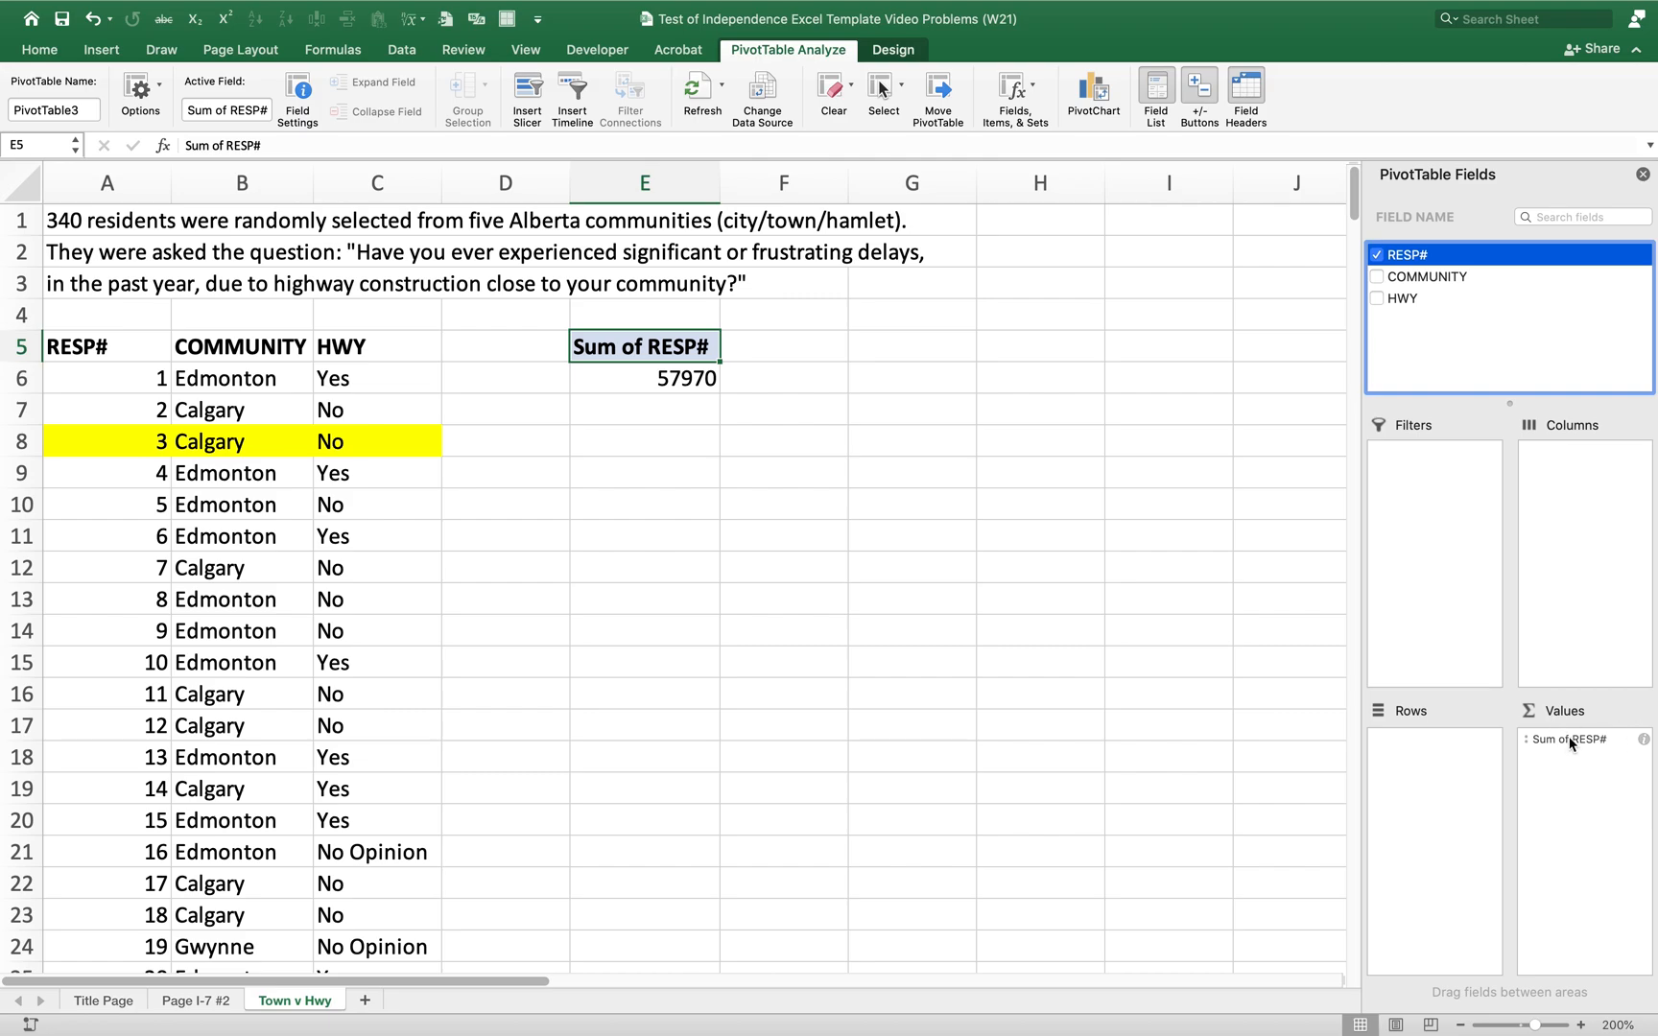
left_click(1570, 741)
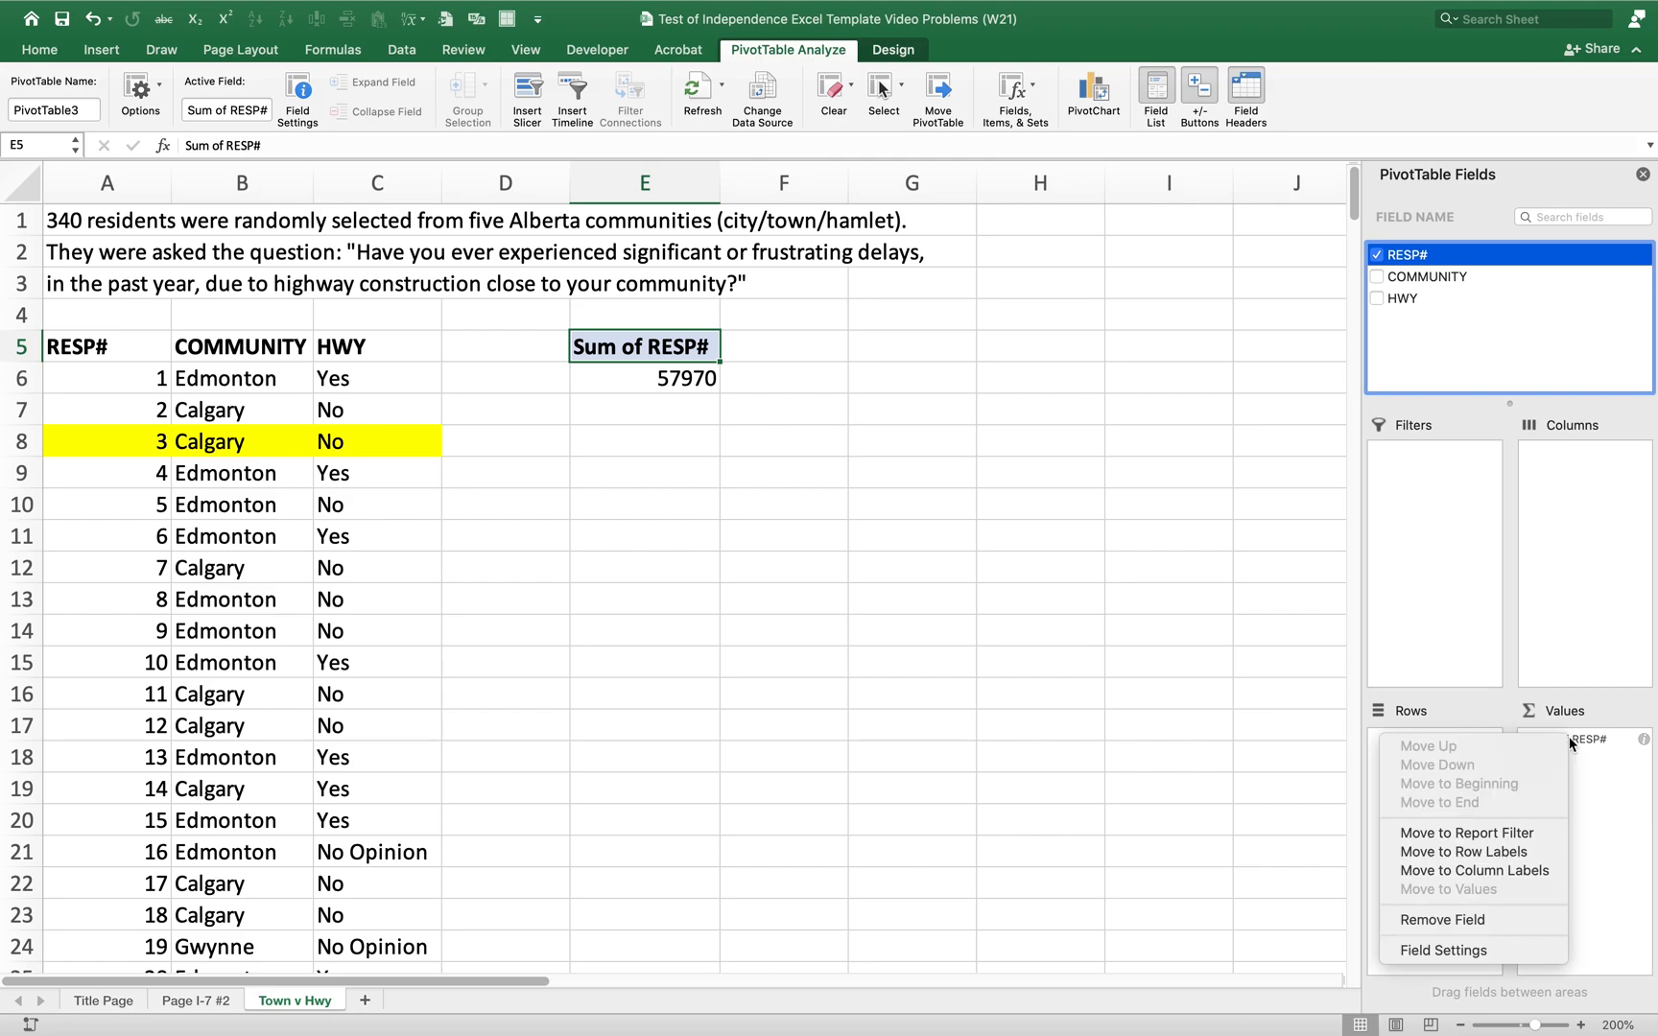
left_click(1477, 950)
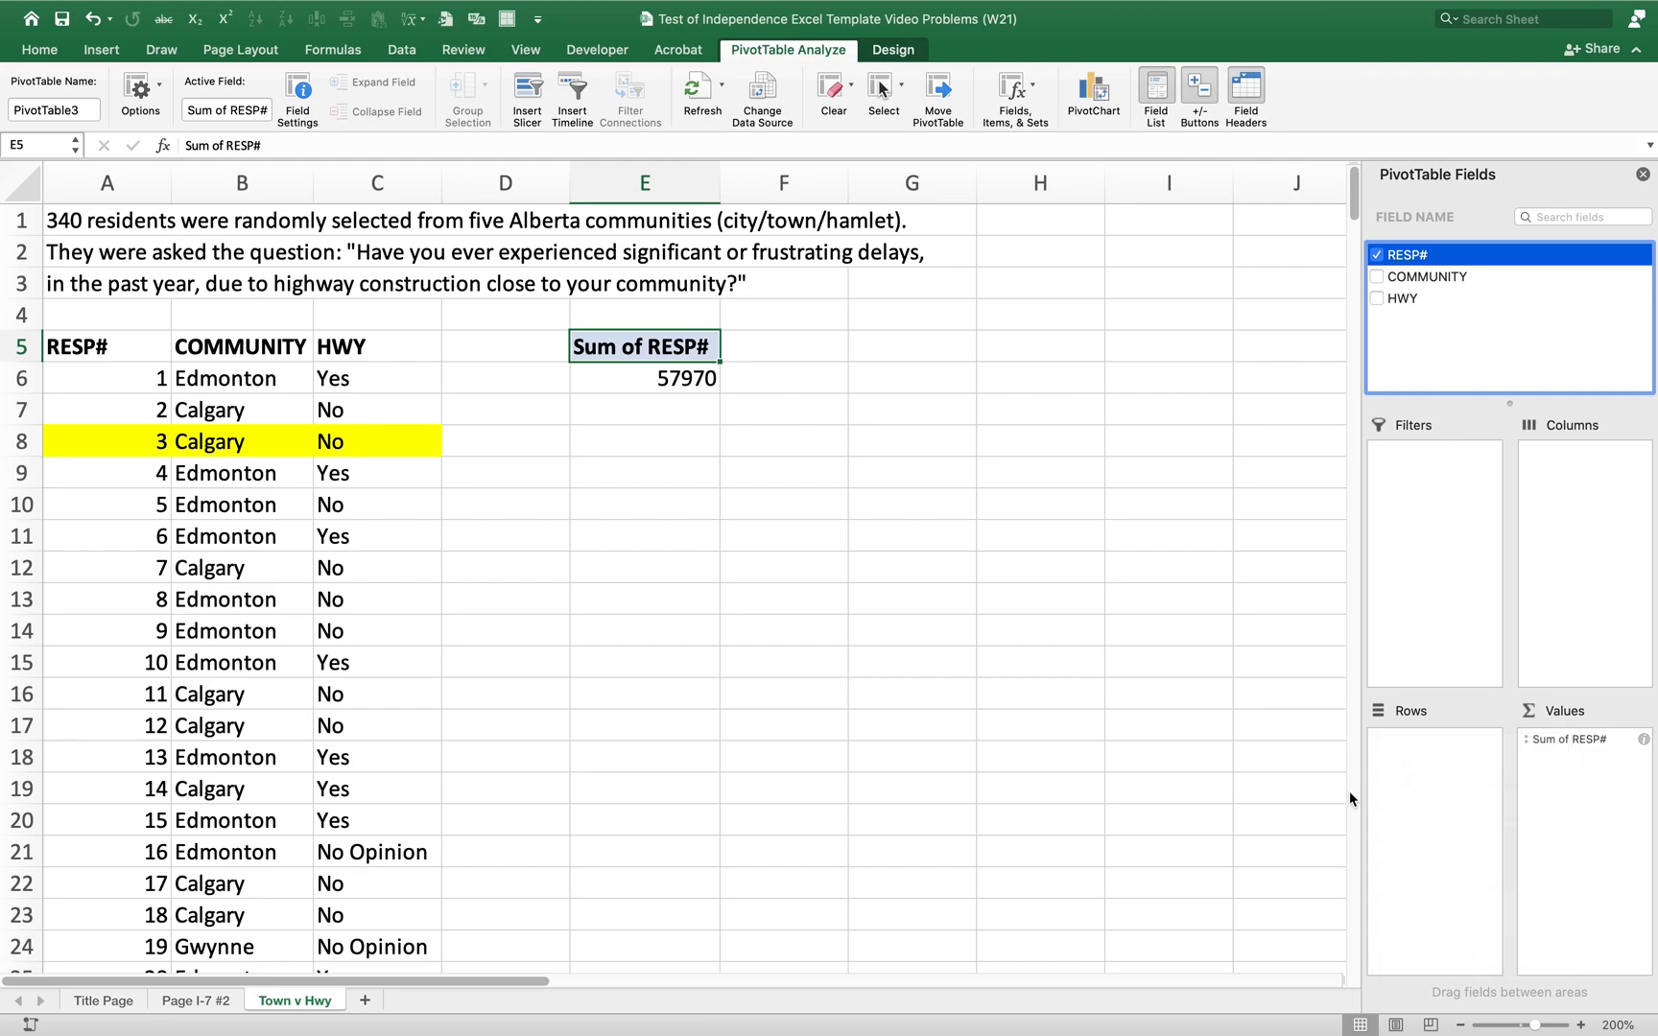
left_click(733, 332)
left_click(943, 501)
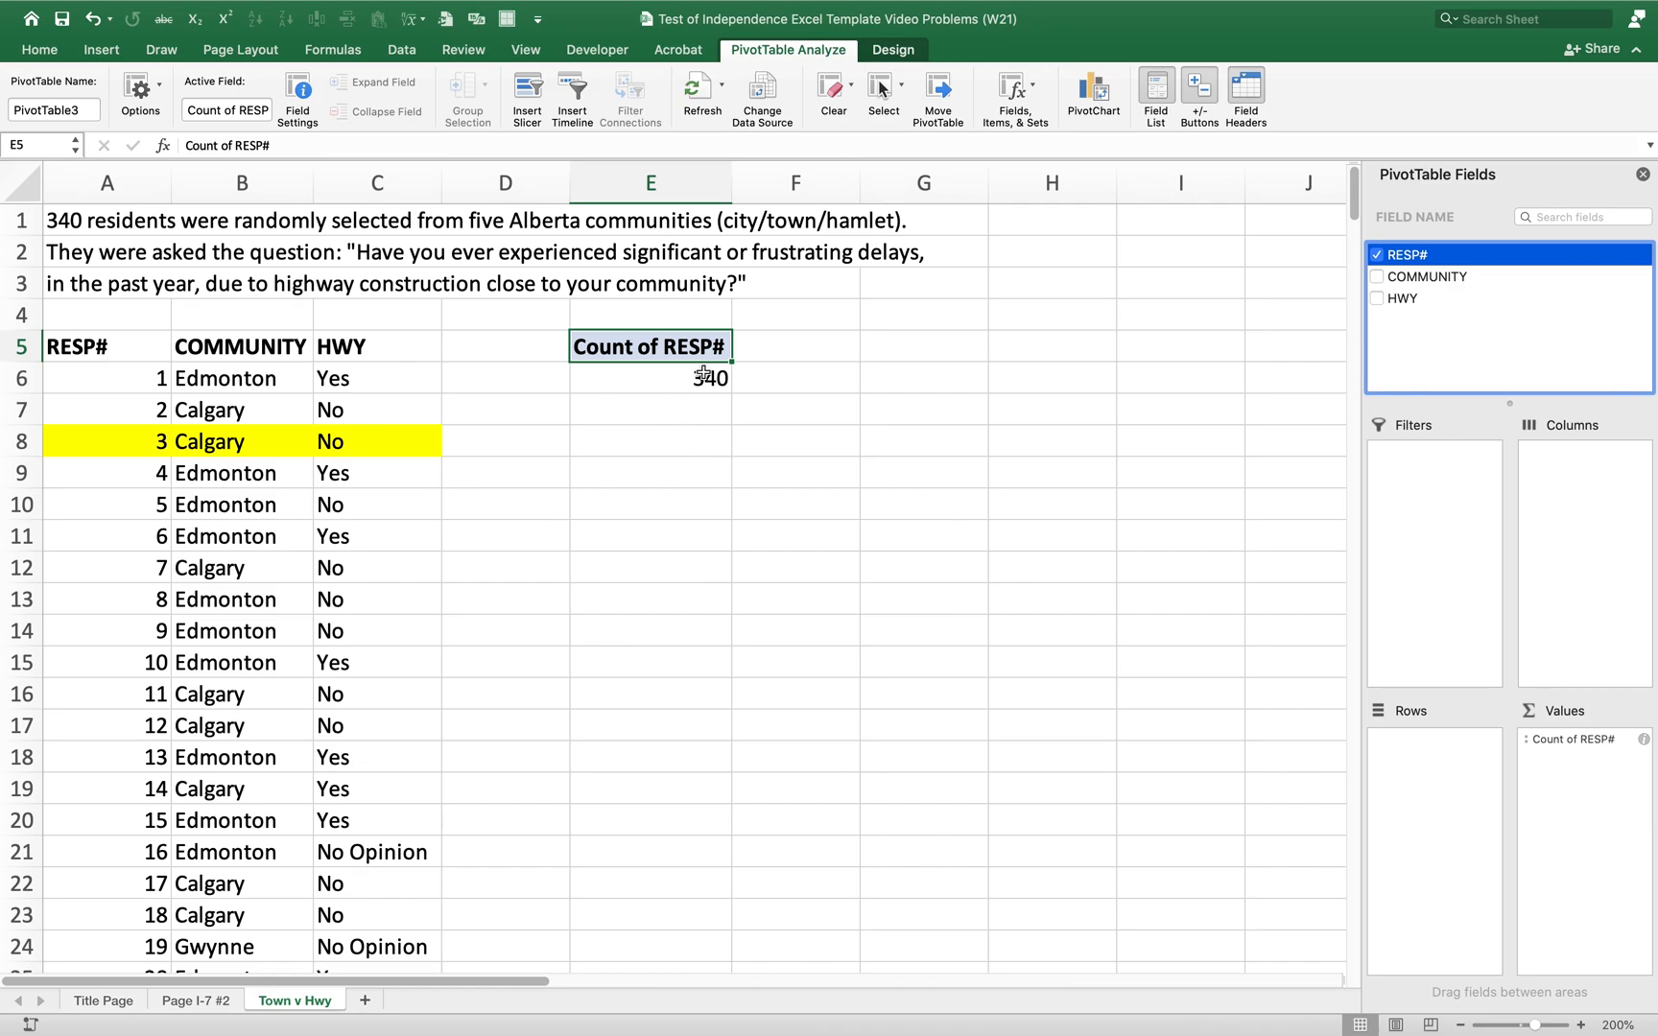
- Lay out the PivotTable with COMMUNITY as the row field and HWY as the column field
left_click(1393, 297)
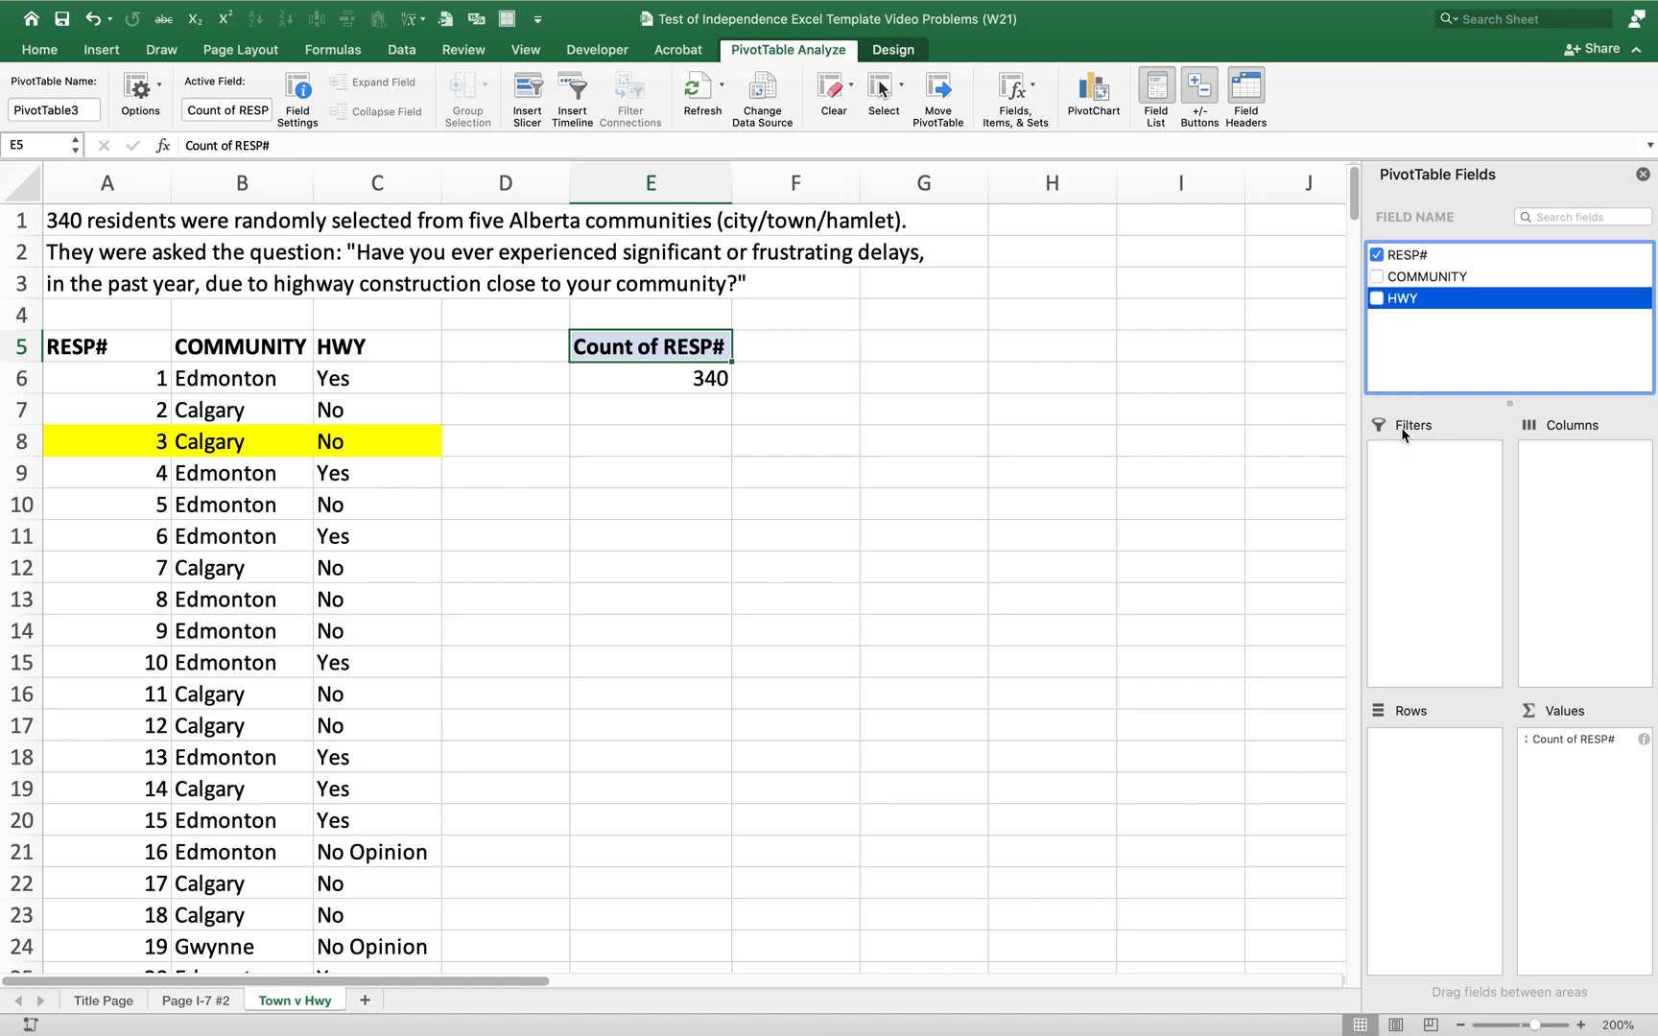
left_click(1395, 279)
left_click_drag(1395, 279, 1432, 784)
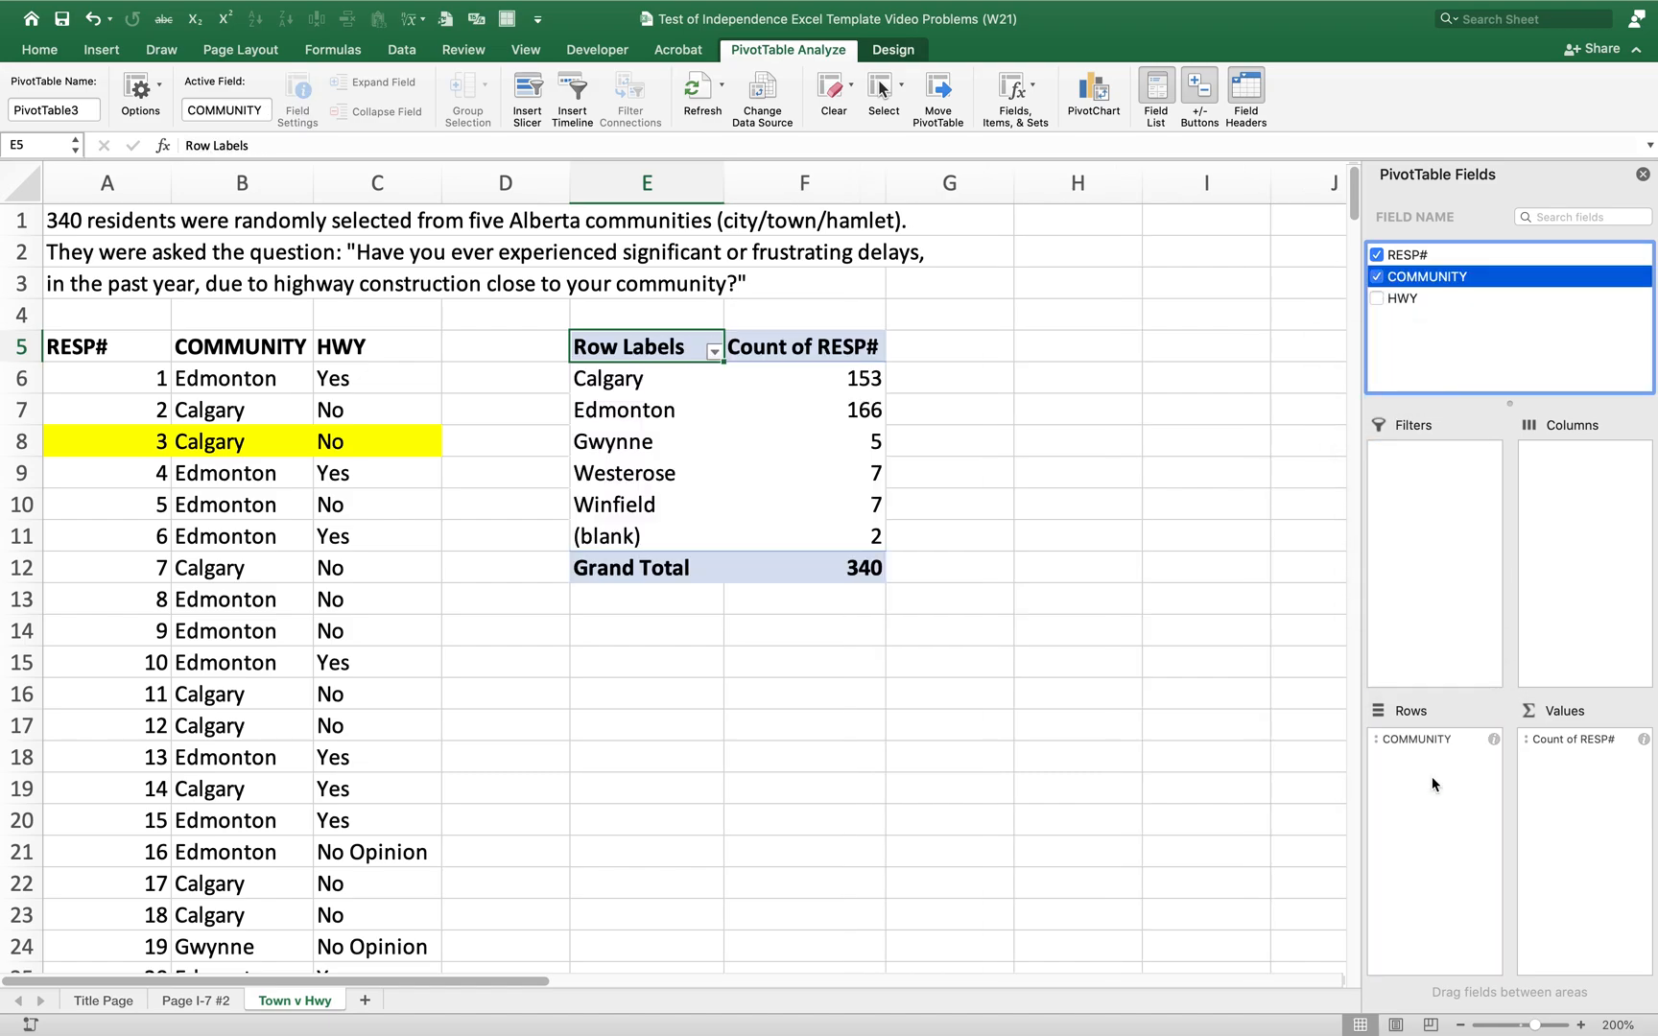
left_click(1378, 299)
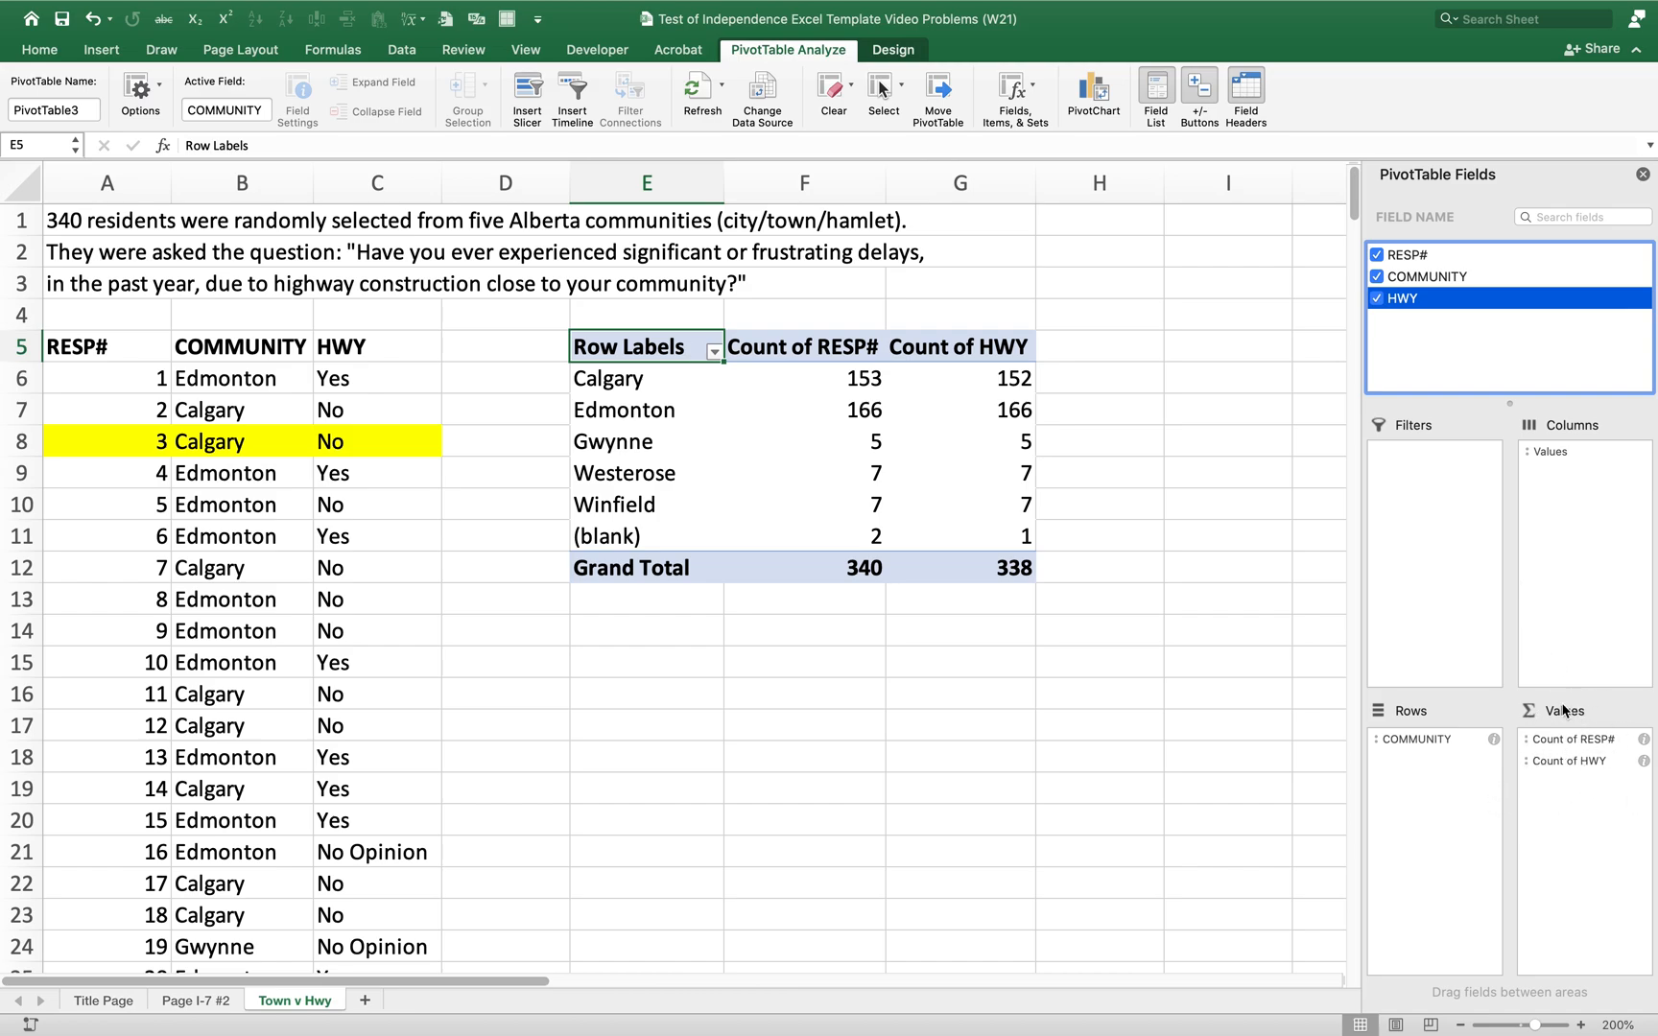
left_click_drag(1548, 763, 1599, 496)
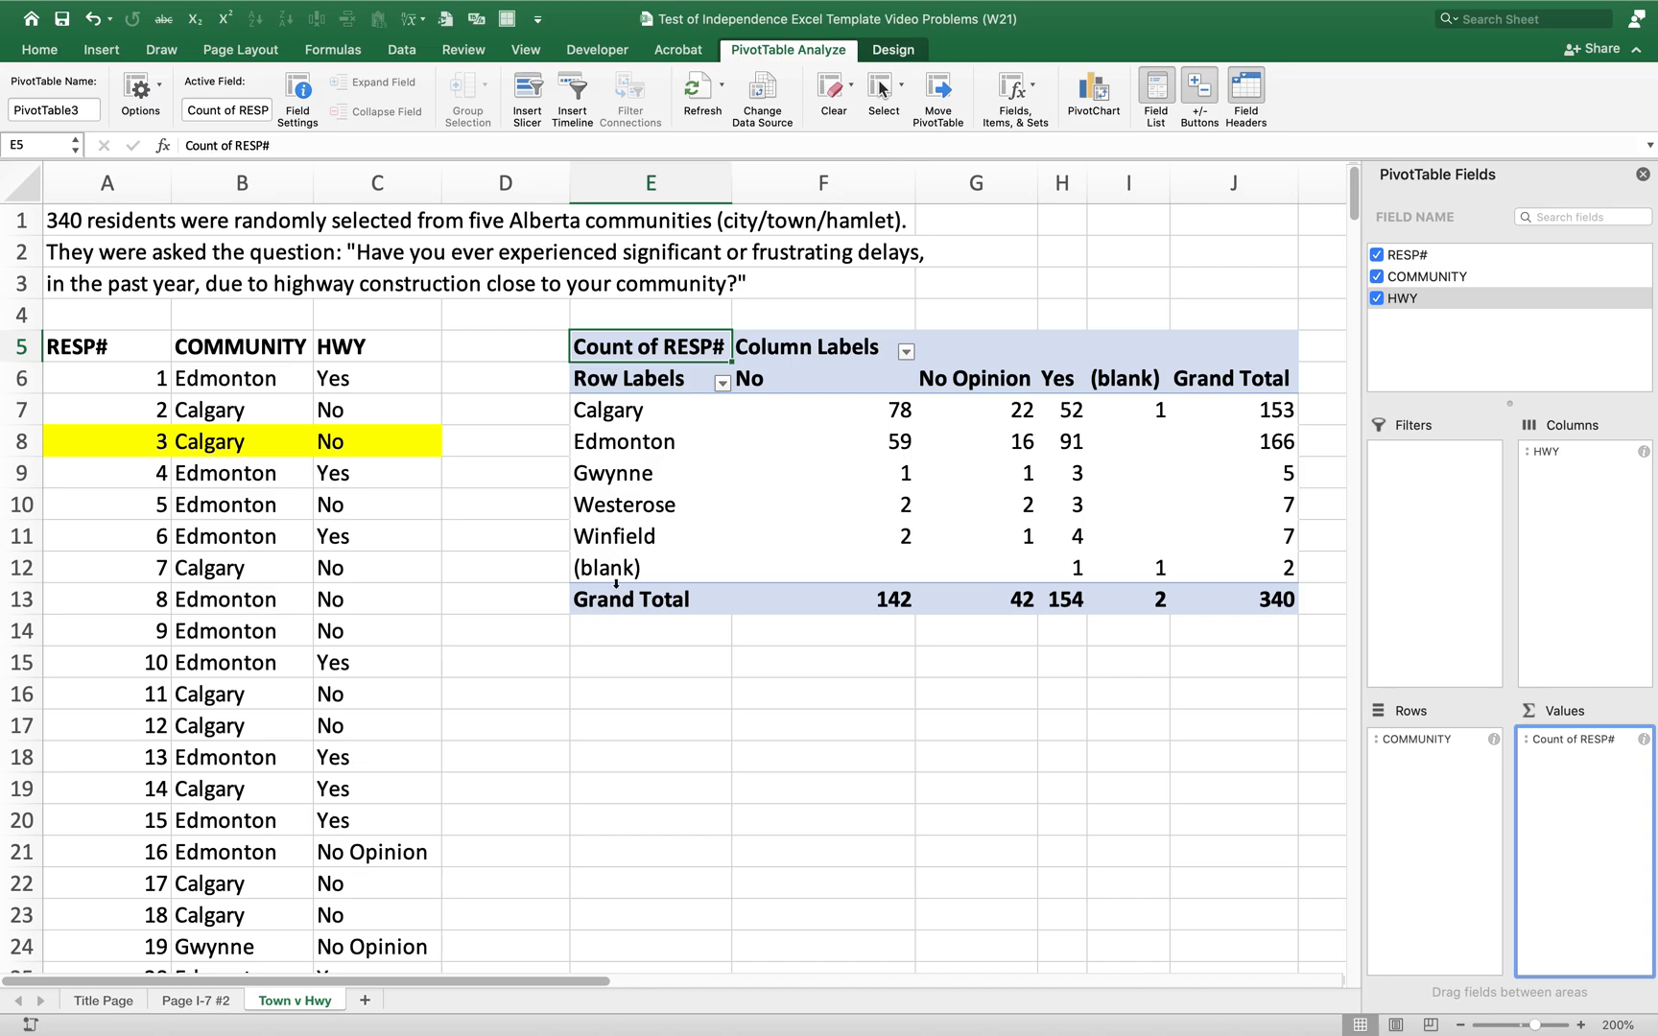
- Filter the (blank) items out of the PivotTable's COMMUNITY rows and HWY columns
left_click(723, 383)
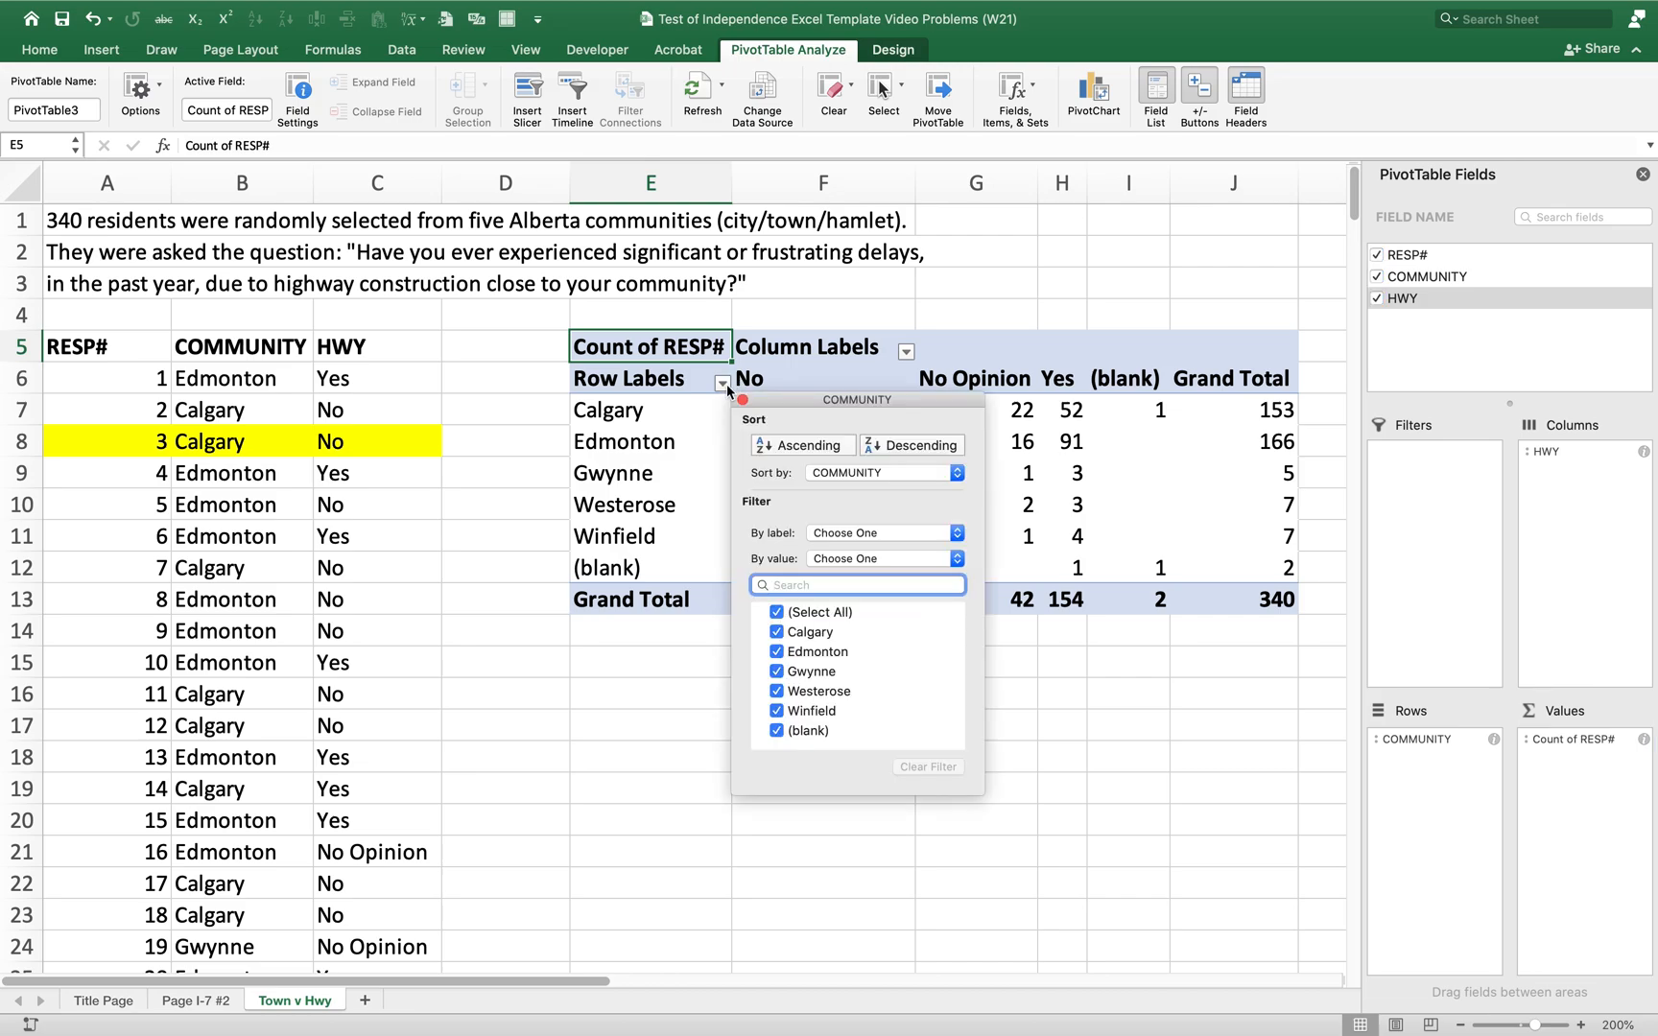
left_click(779, 732)
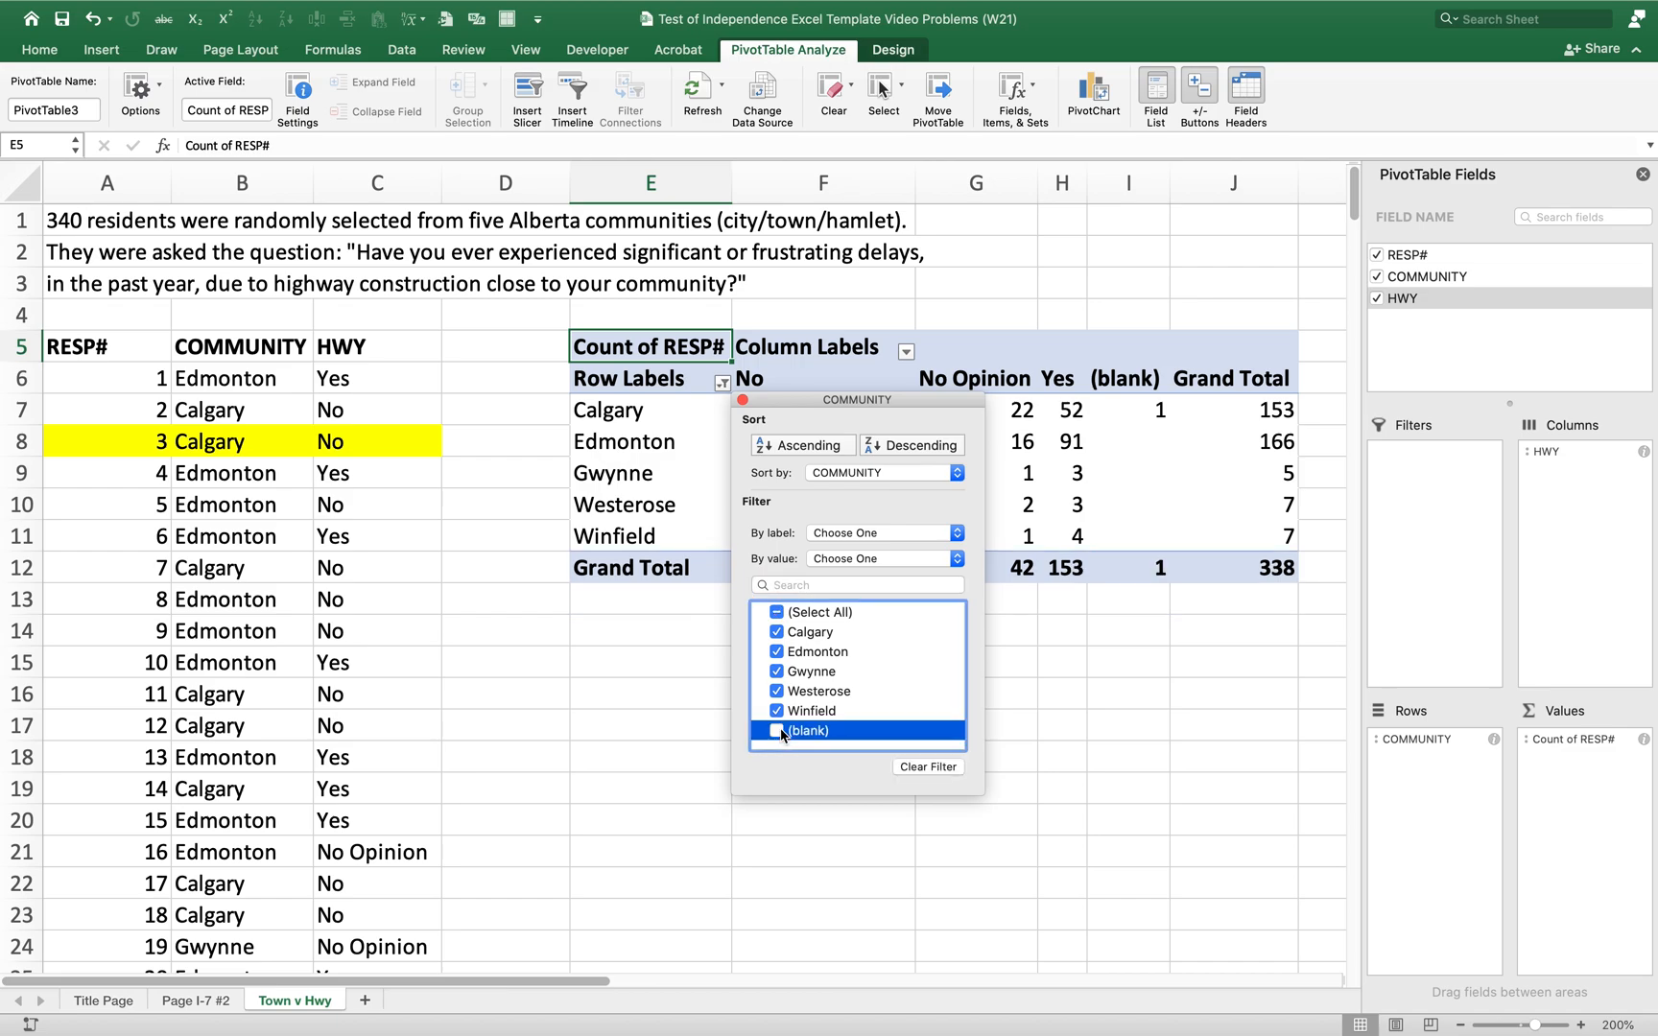
left_click(743, 401)
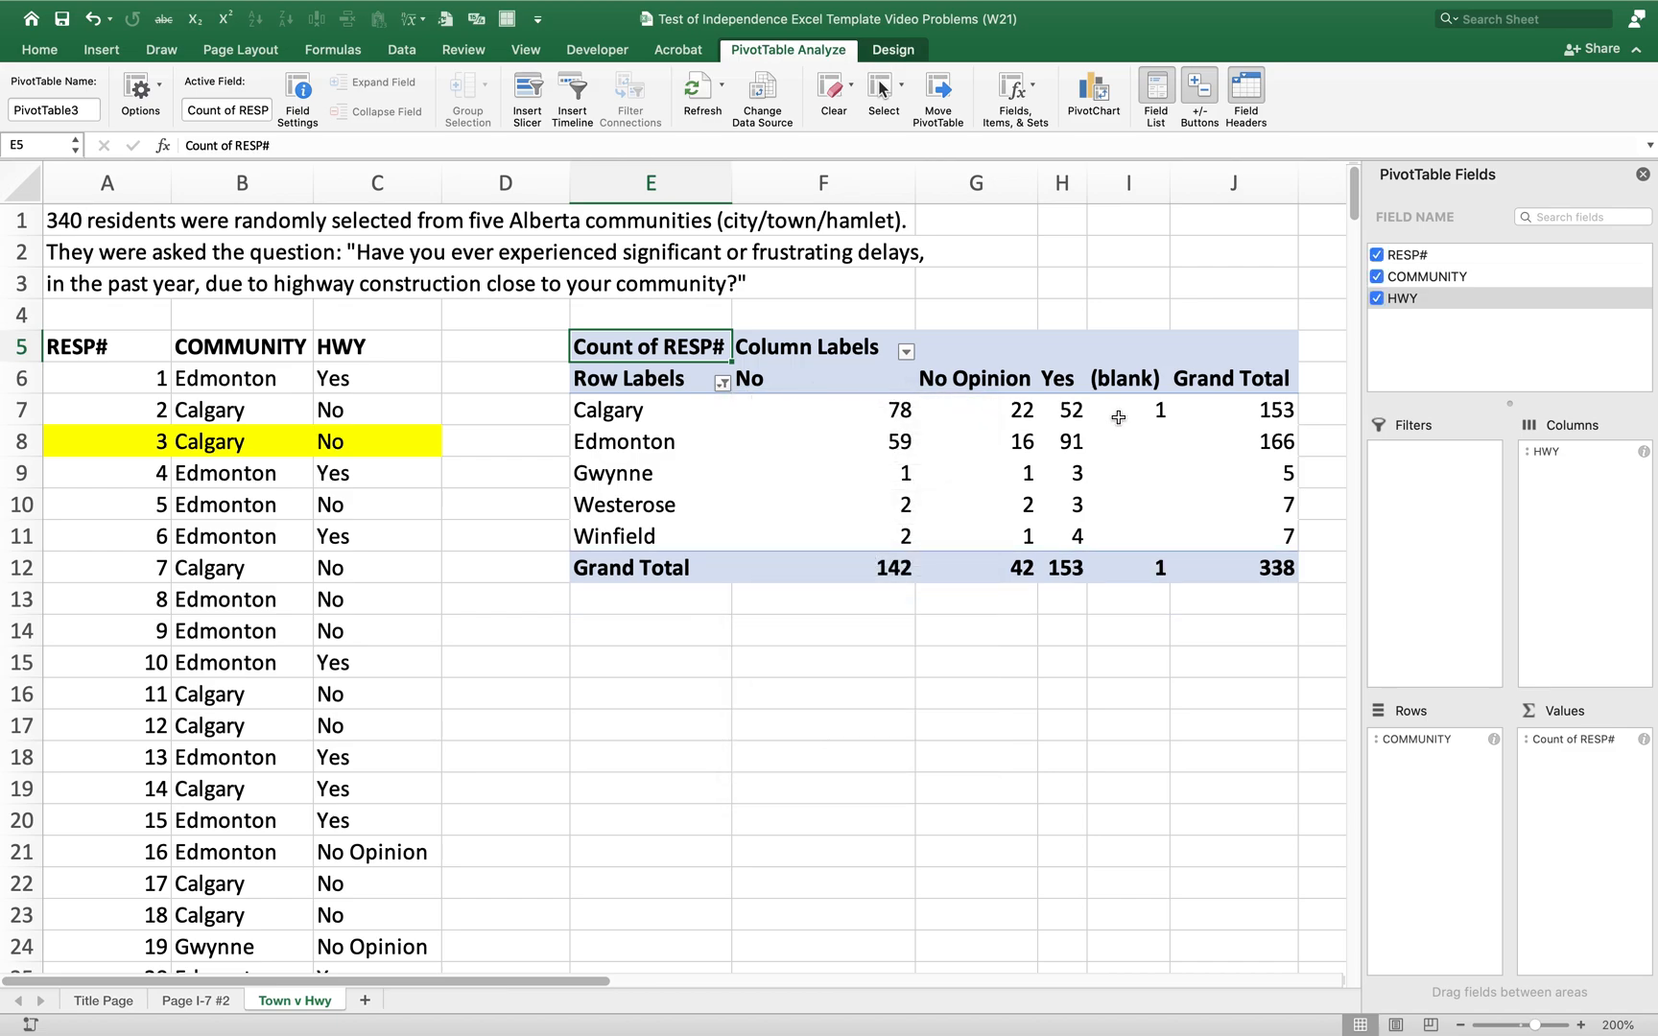
left_click(906, 352)
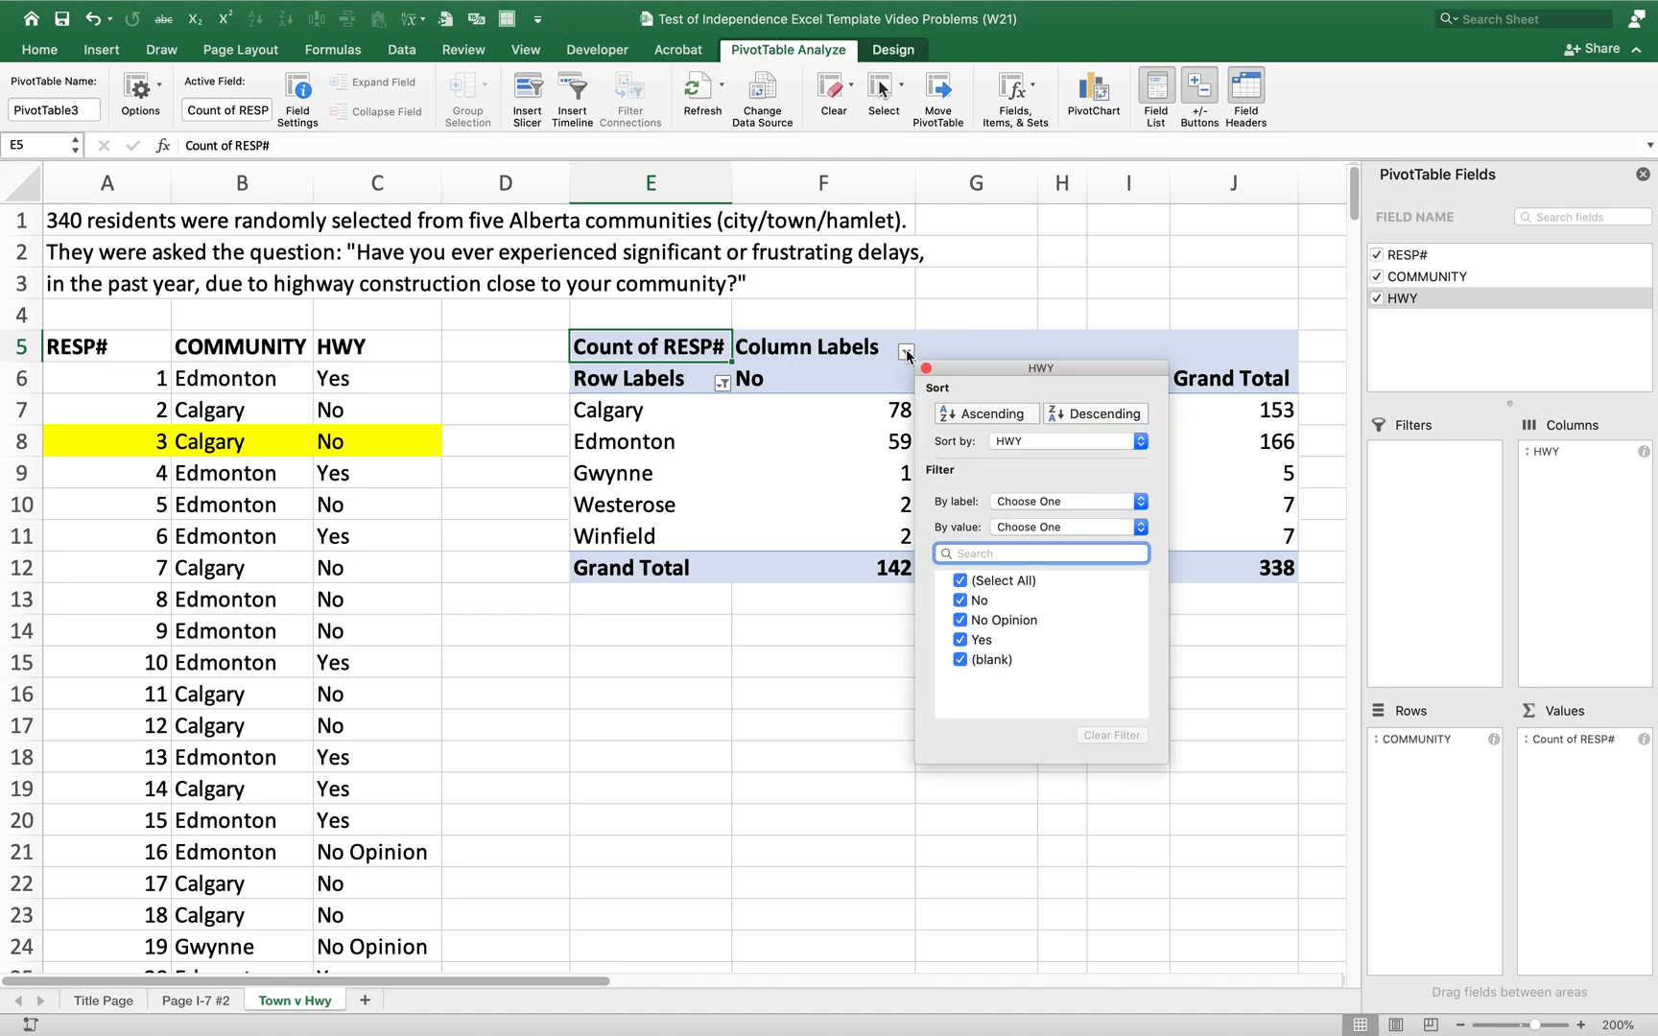
left_click(961, 660)
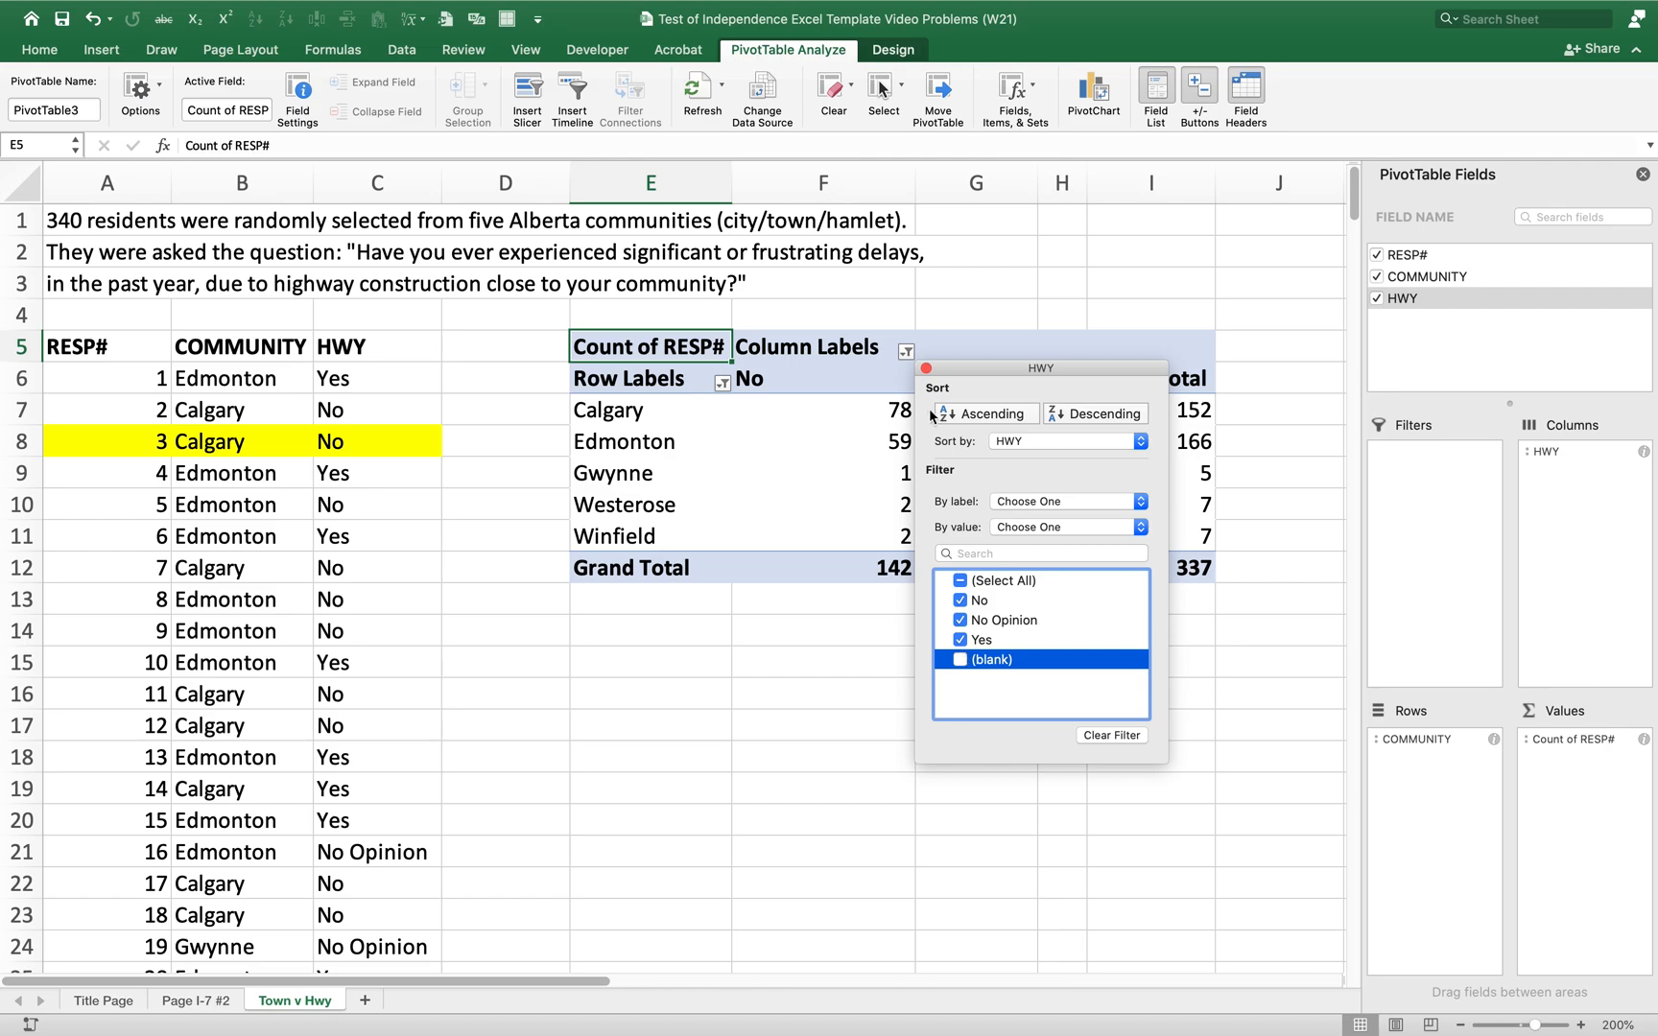
- Move the Yes column ahead of No in the PivotTable so the responses run Yes, No, No Opinion
left_click(925, 369)
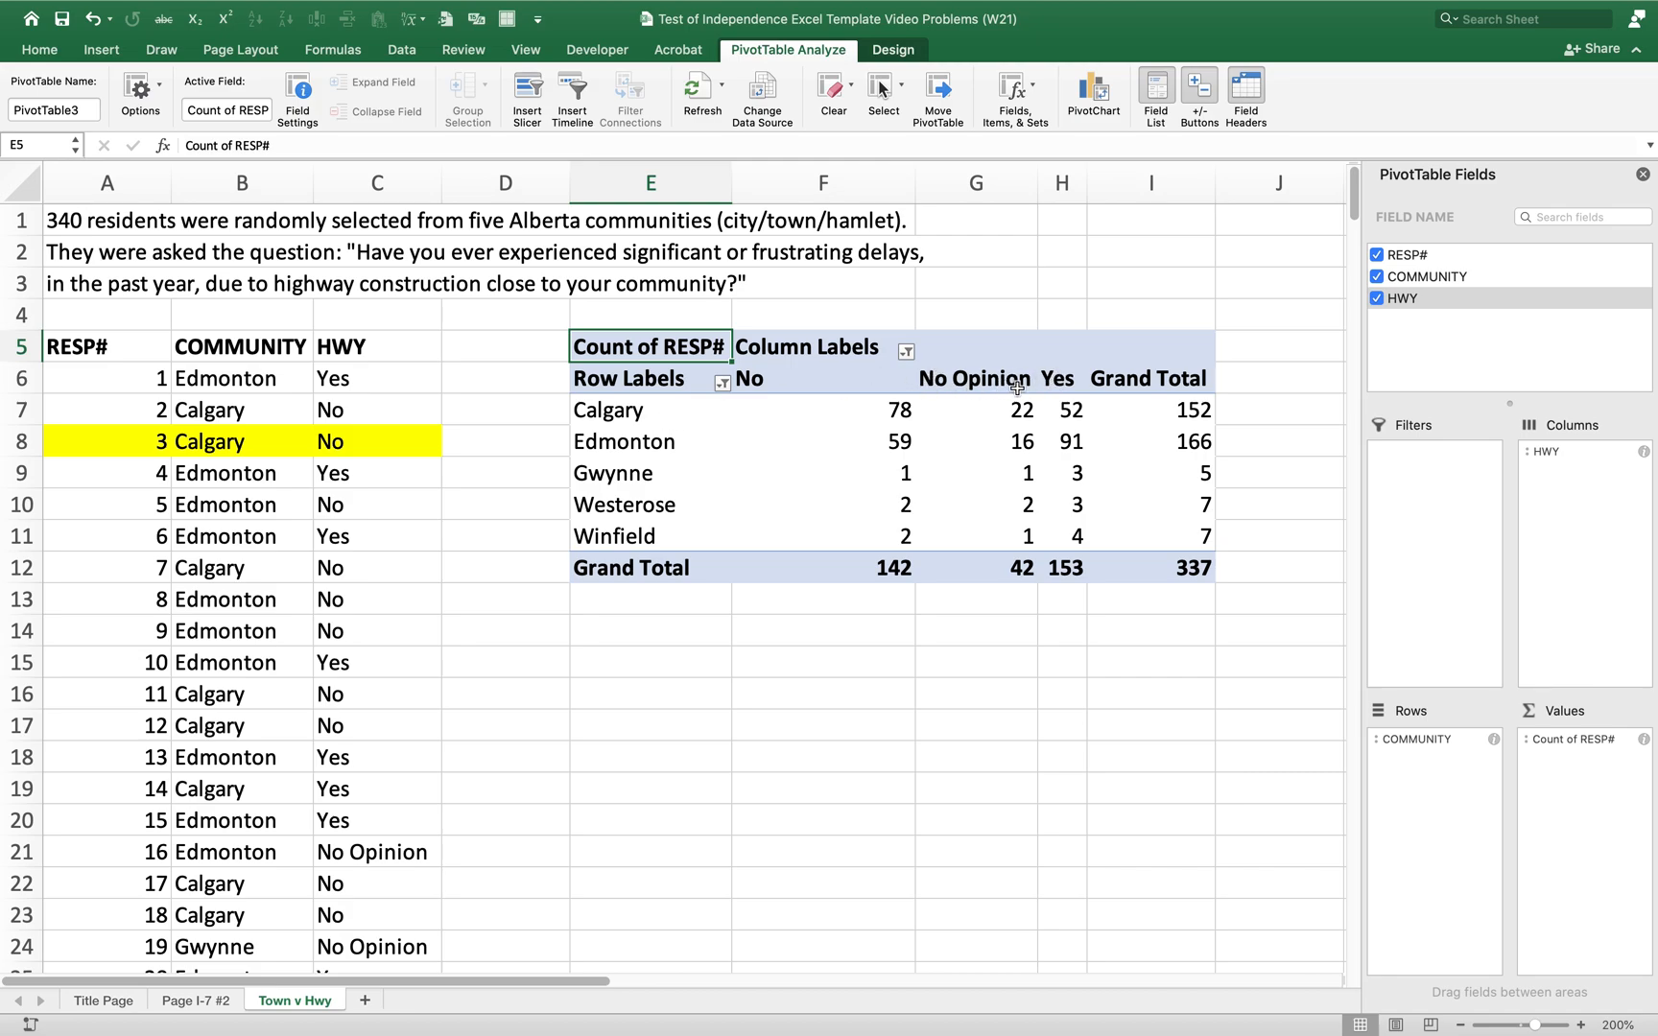
left_click(1056, 378)
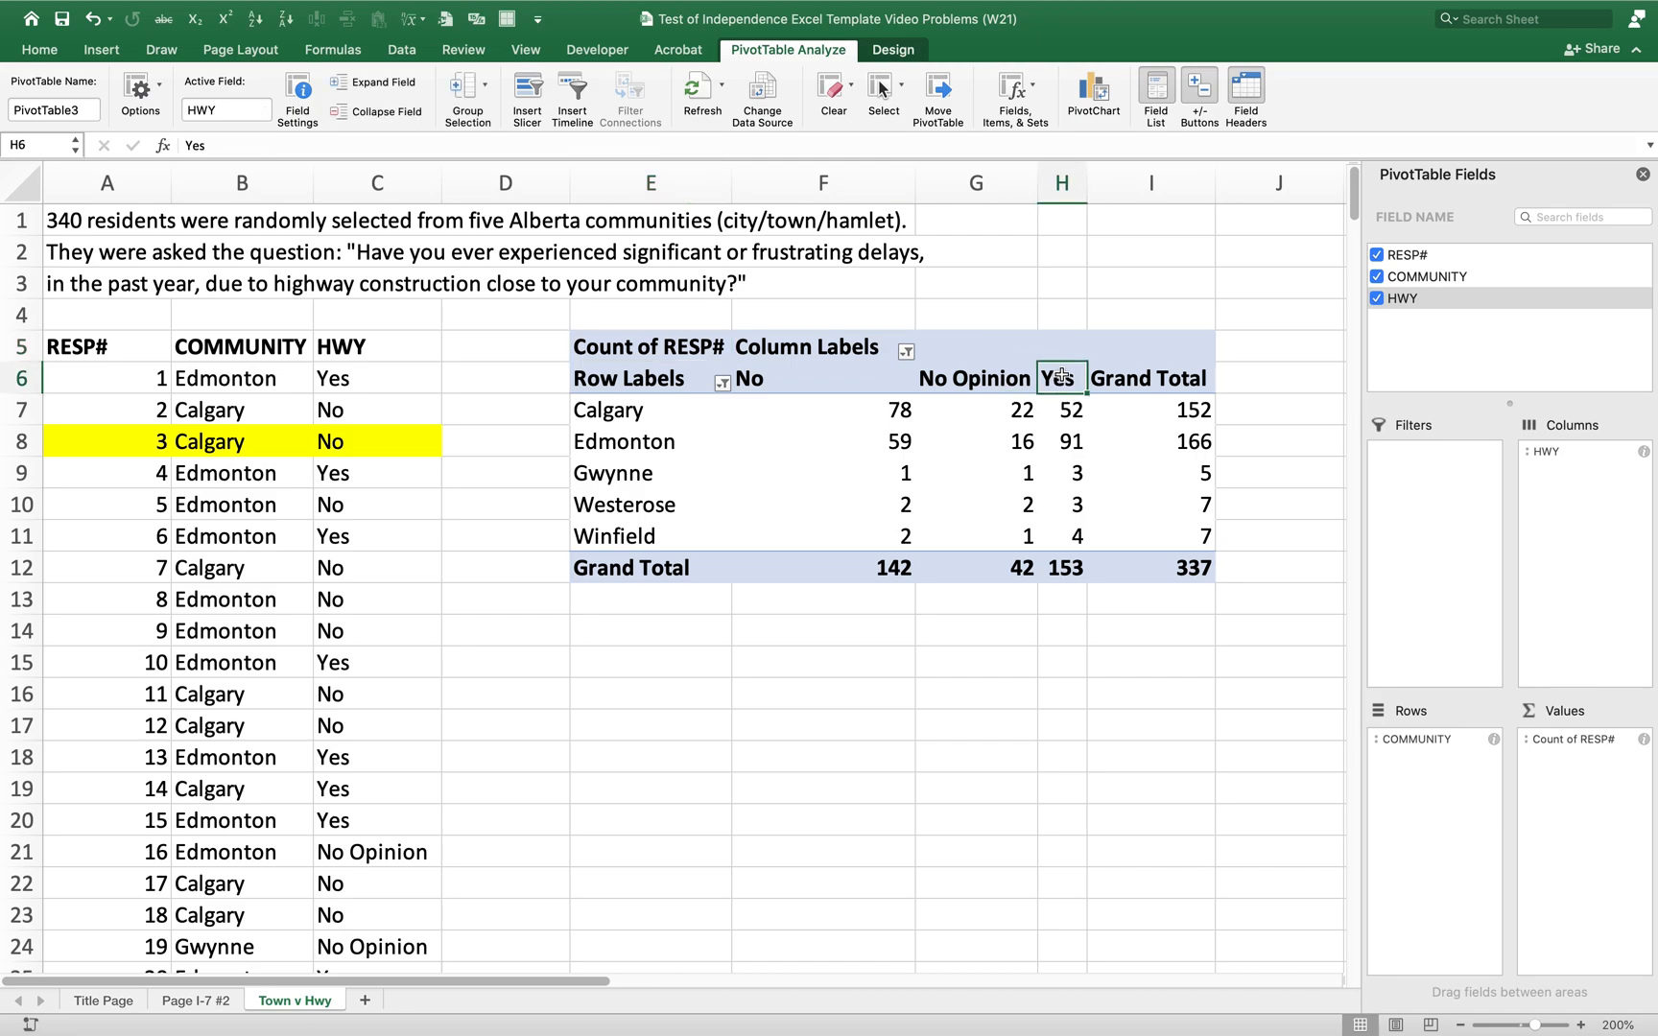
left_click_drag(1062, 362, 755, 384)
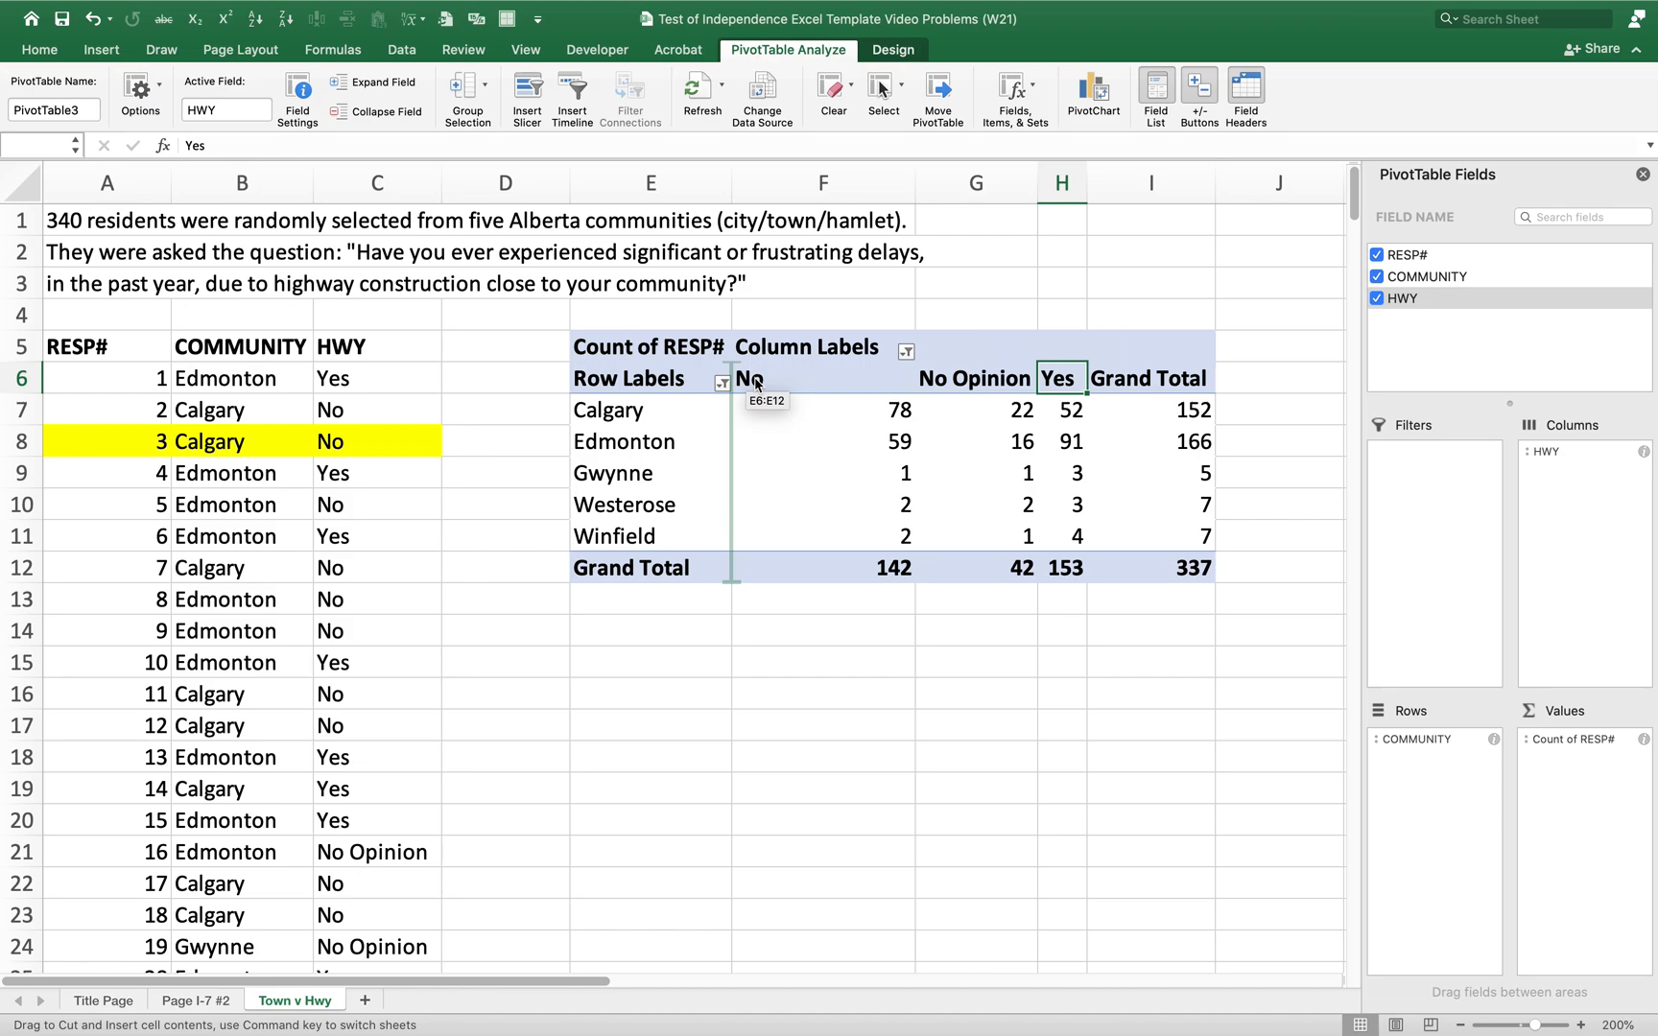
left_click_drag(755, 384, 755, 383)
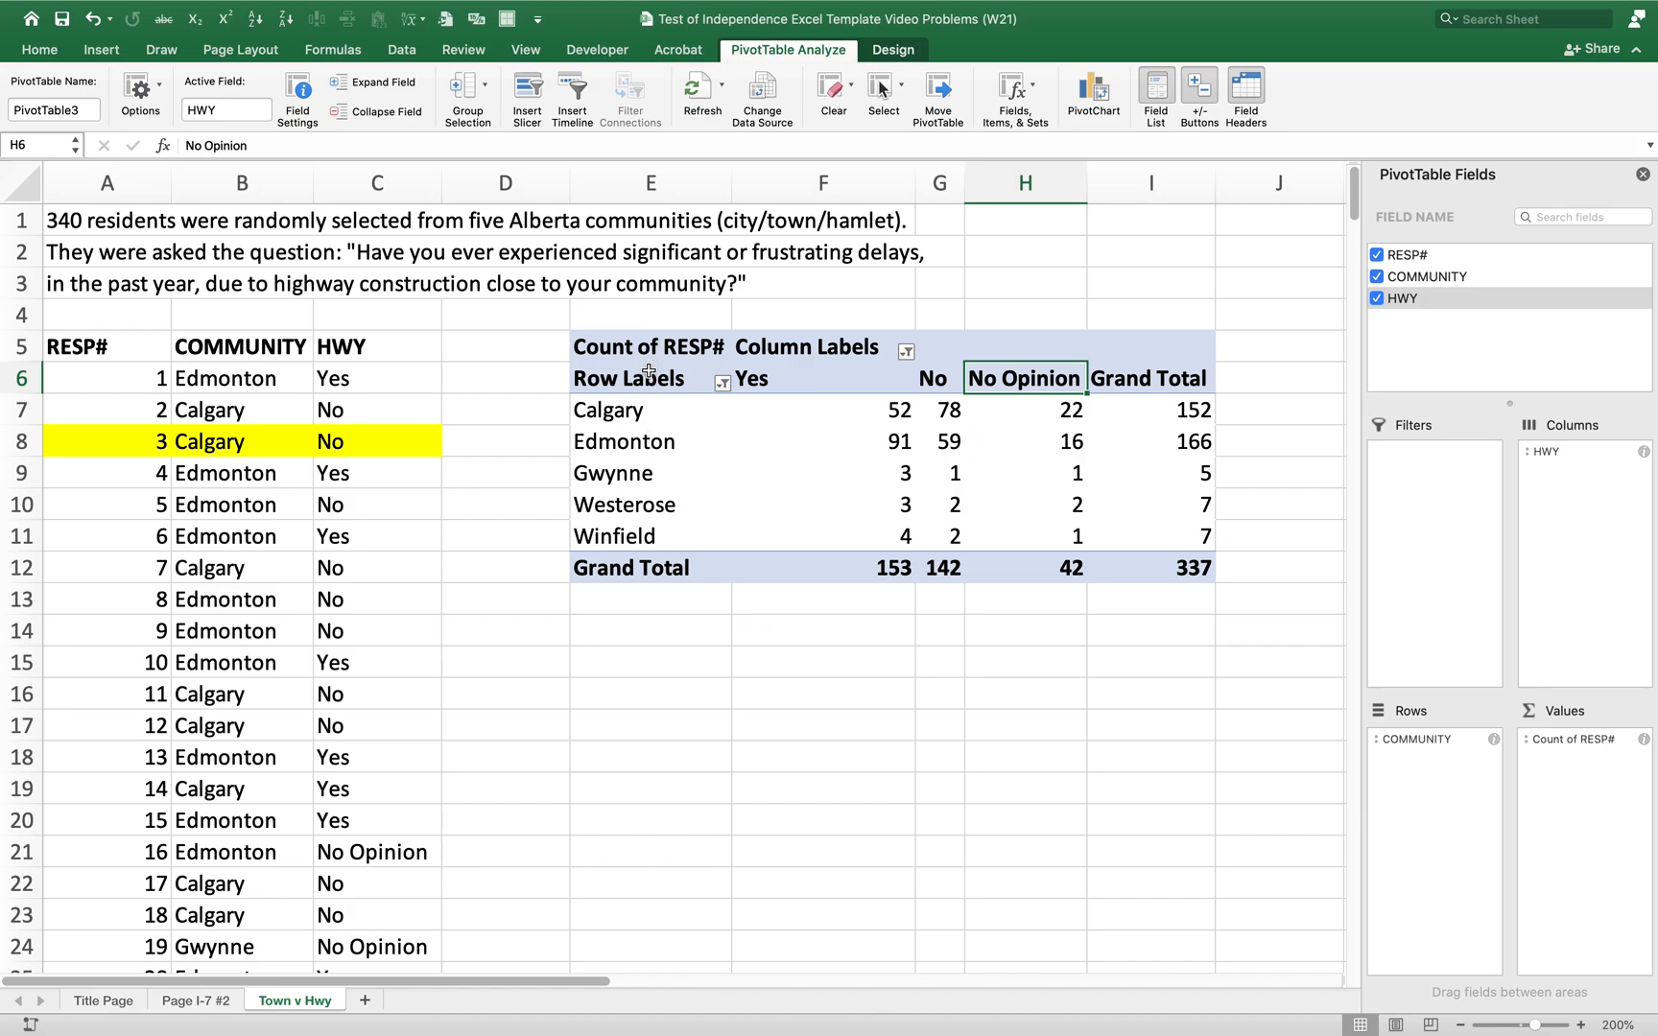
- Copy PivotTable range E6:H11 and paste it as values into the template's Observed Frequencies table starting at B7
left_click_drag(649, 374, 1004, 525)
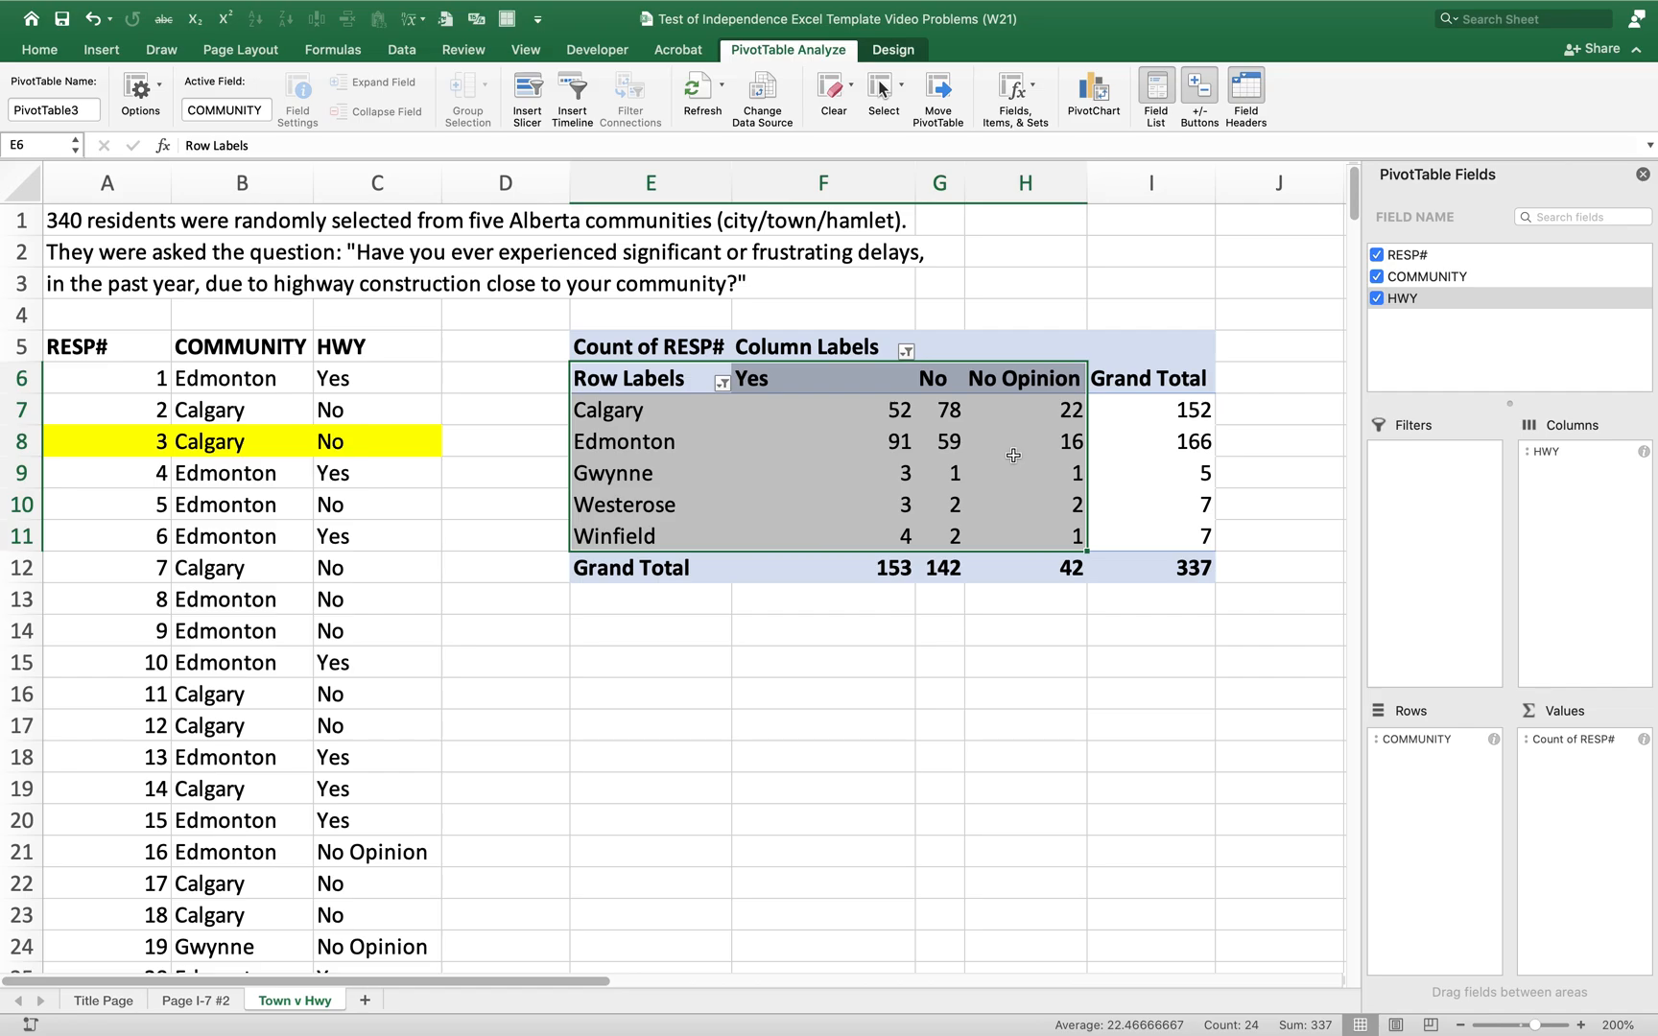
key("super+c")
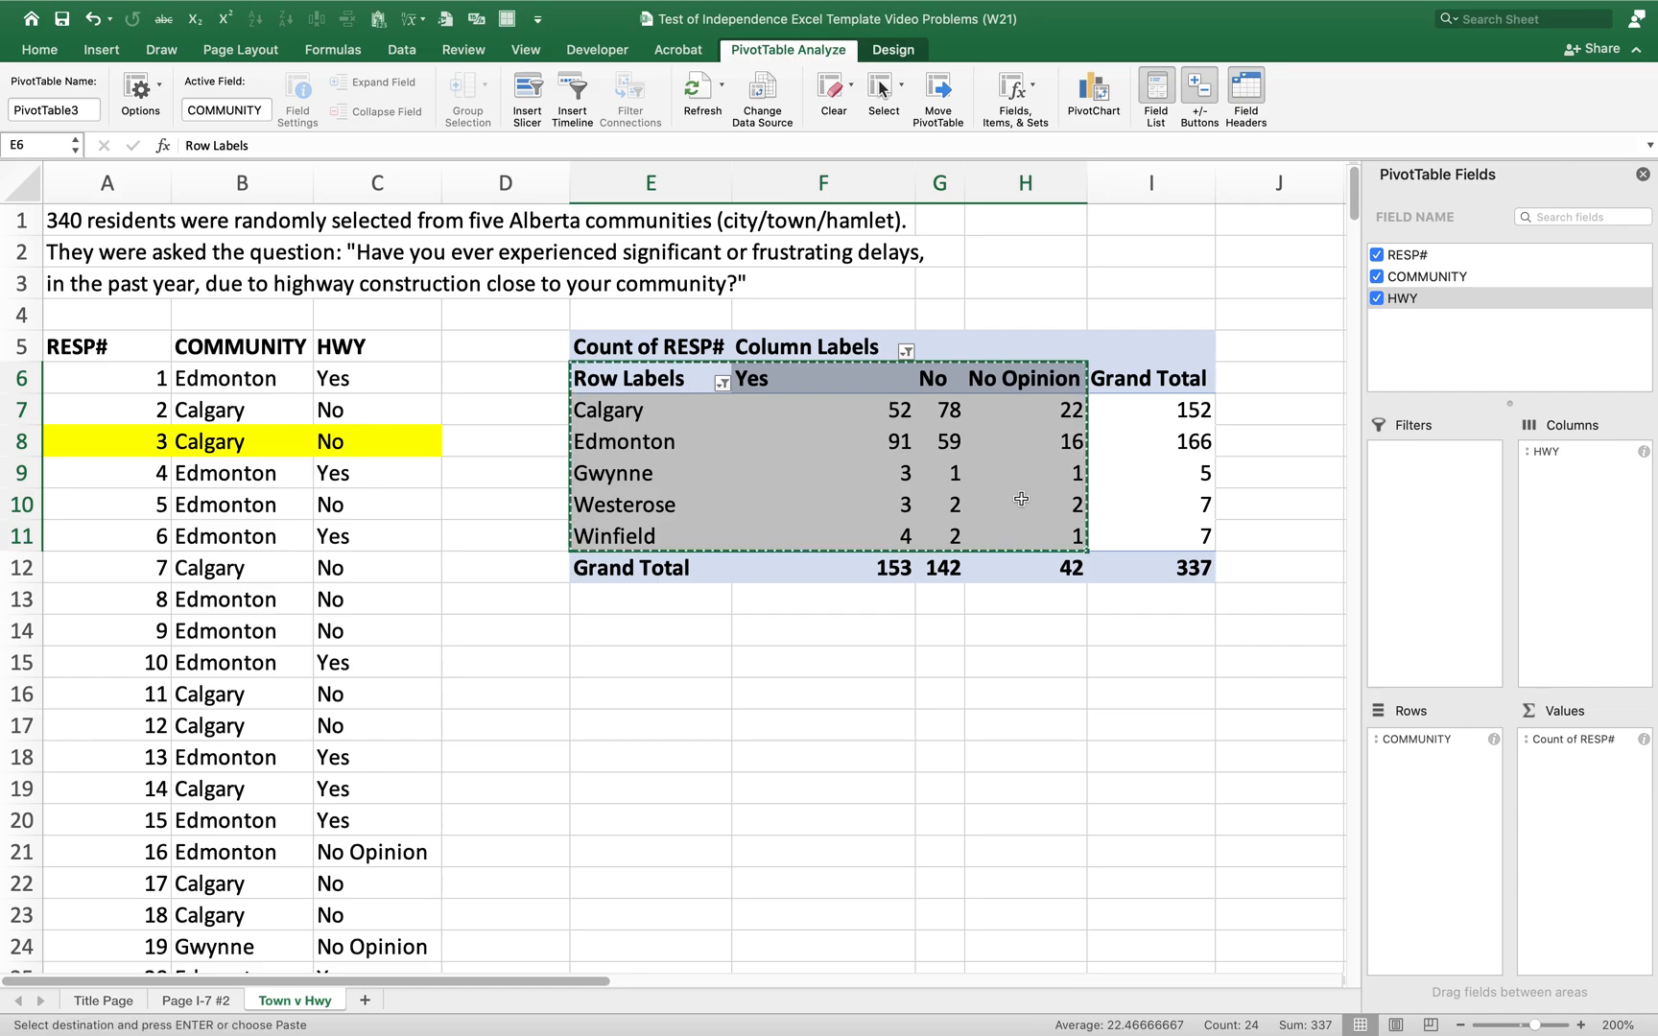
key("ctrl+Right")
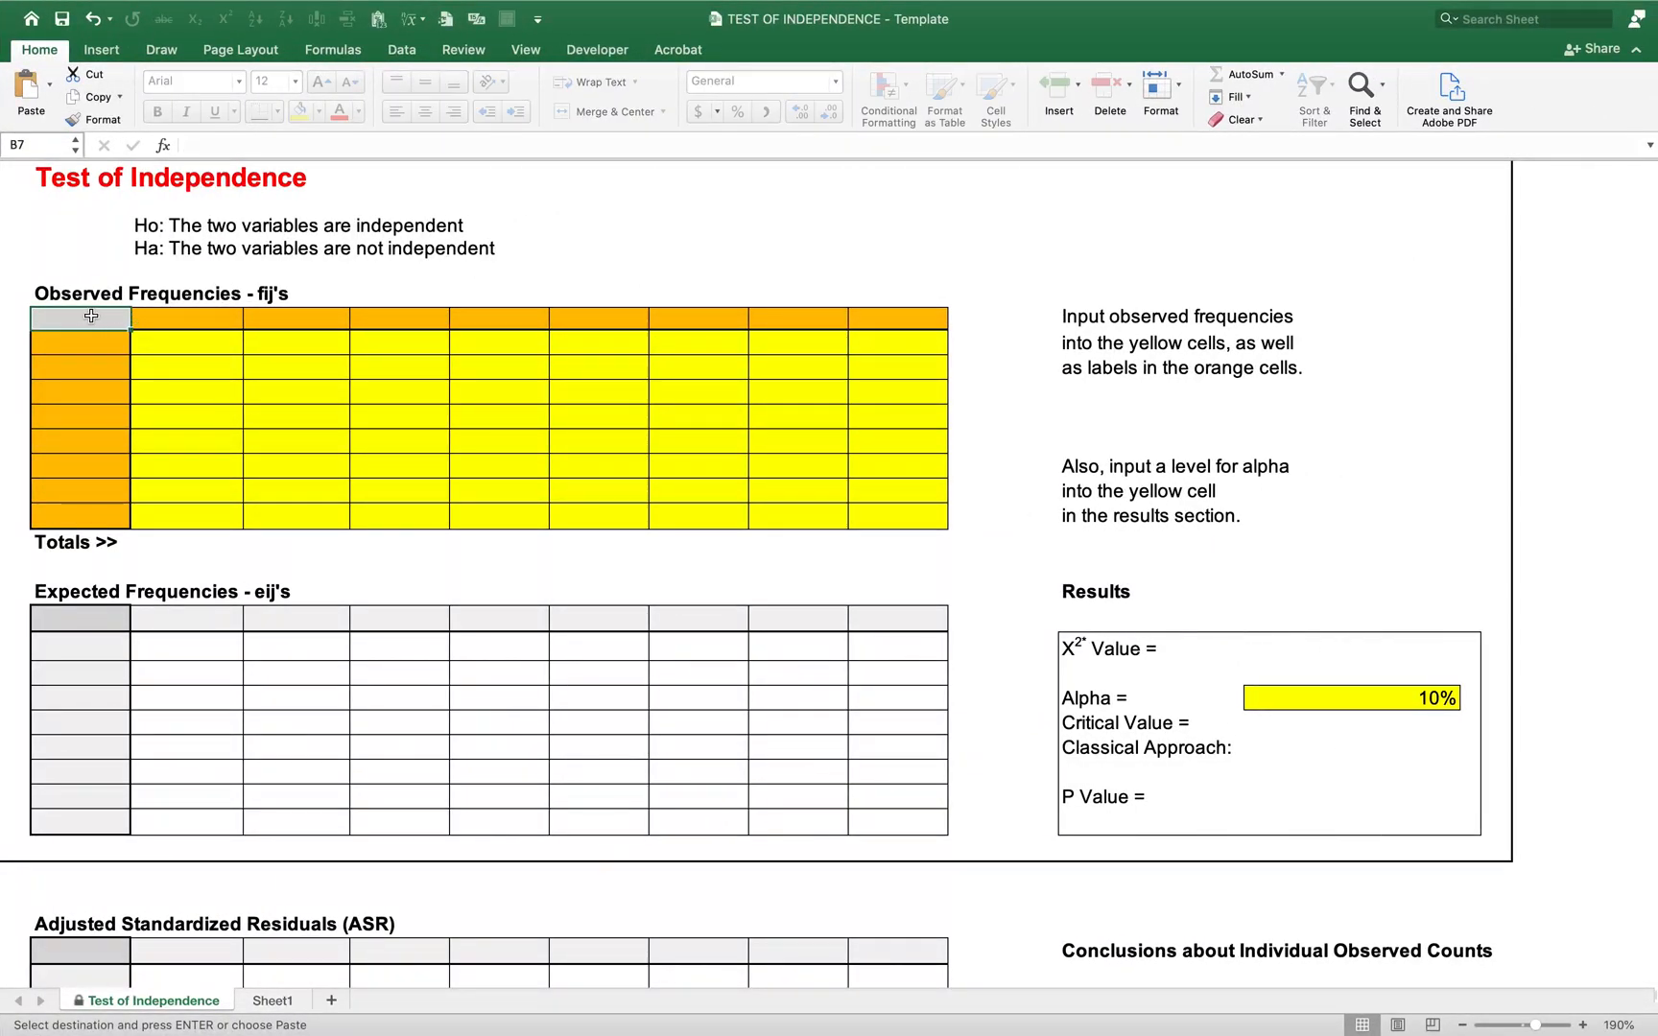
right_click(91, 316)
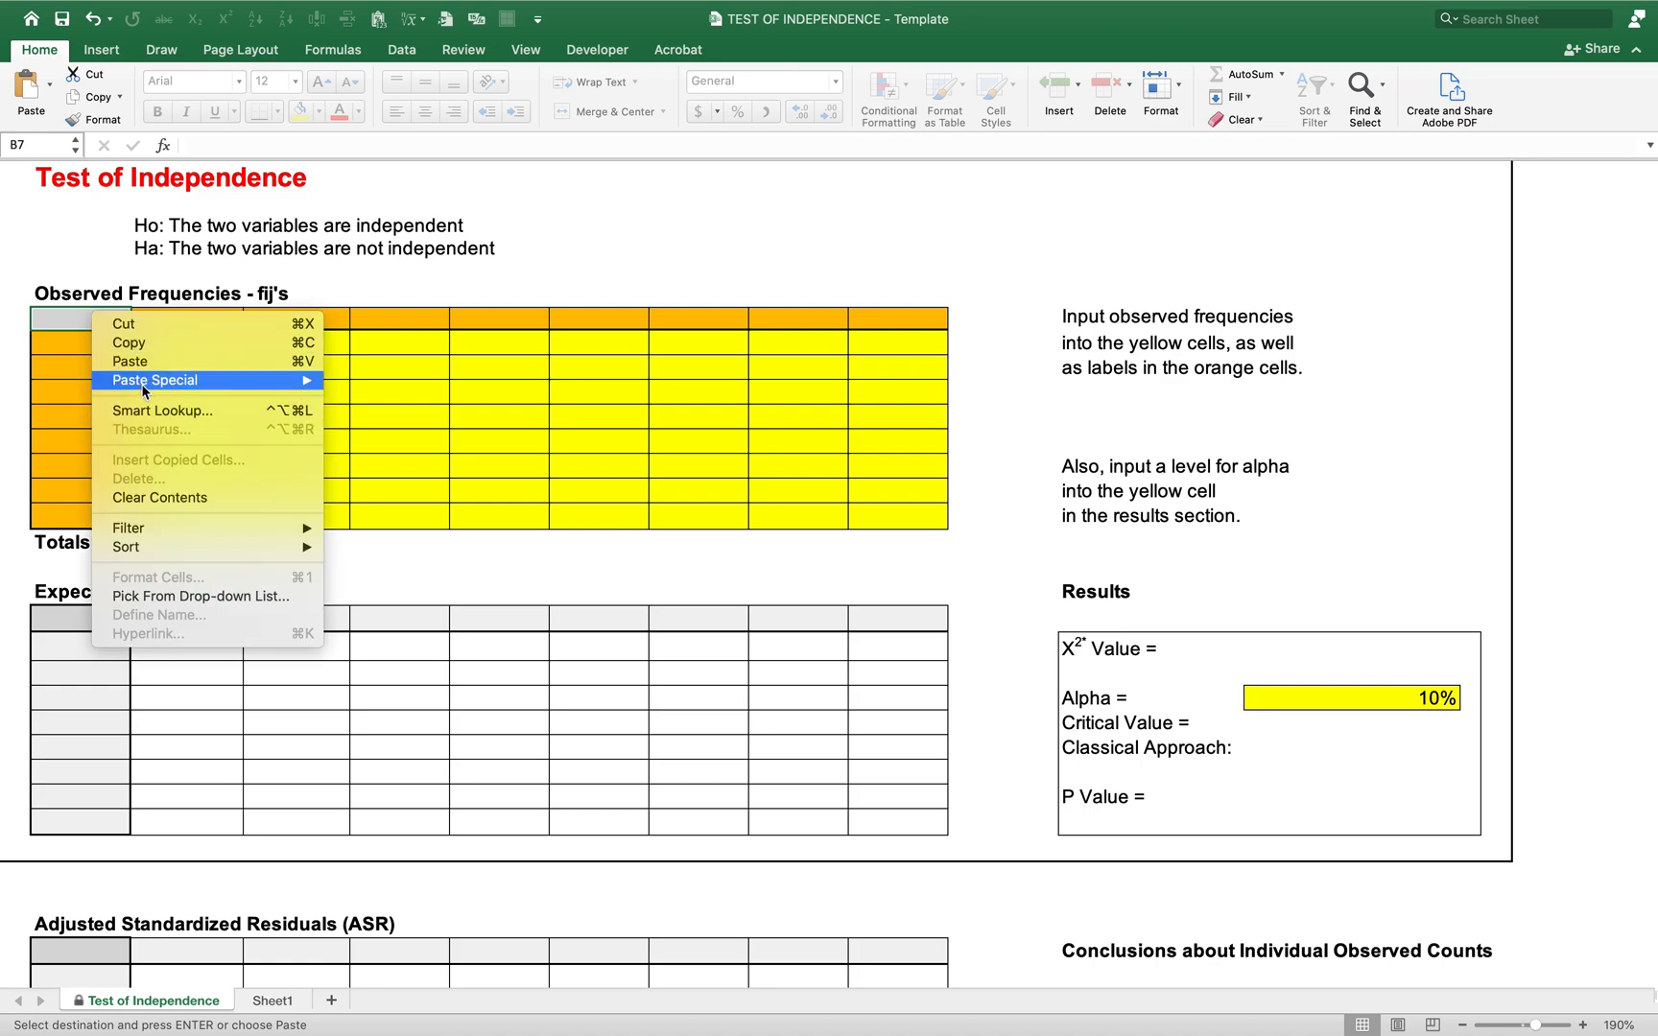
mouse_move(287, 383)
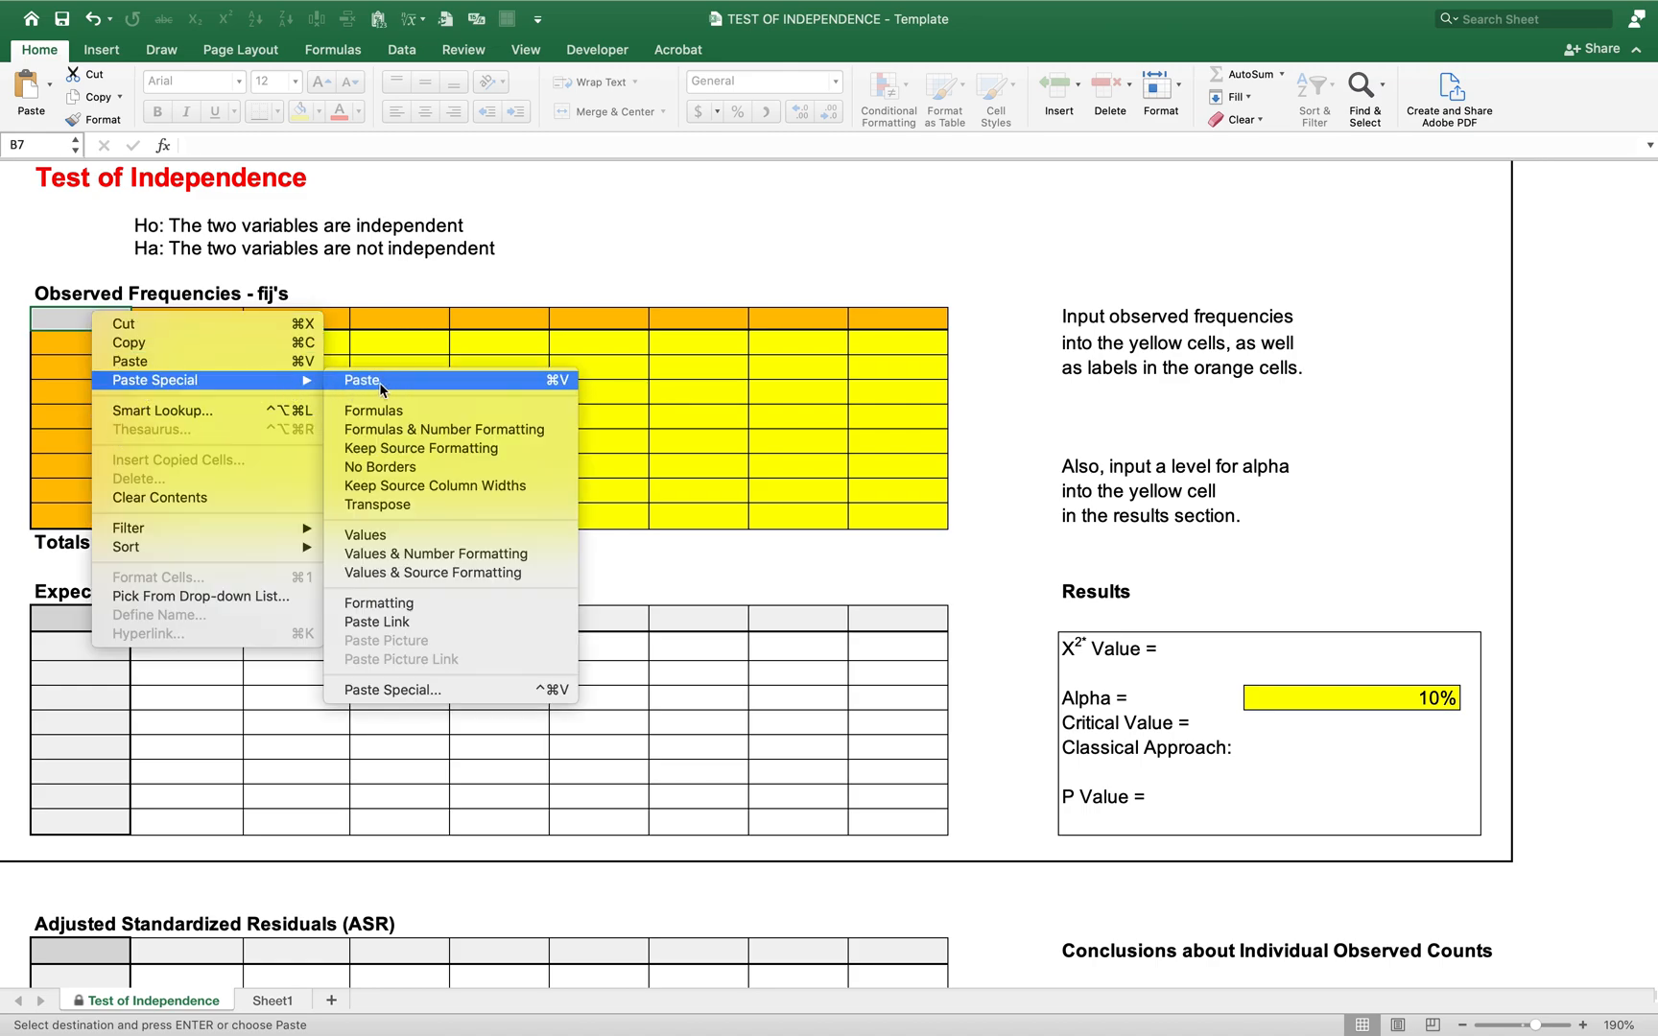
left_click(412, 536)
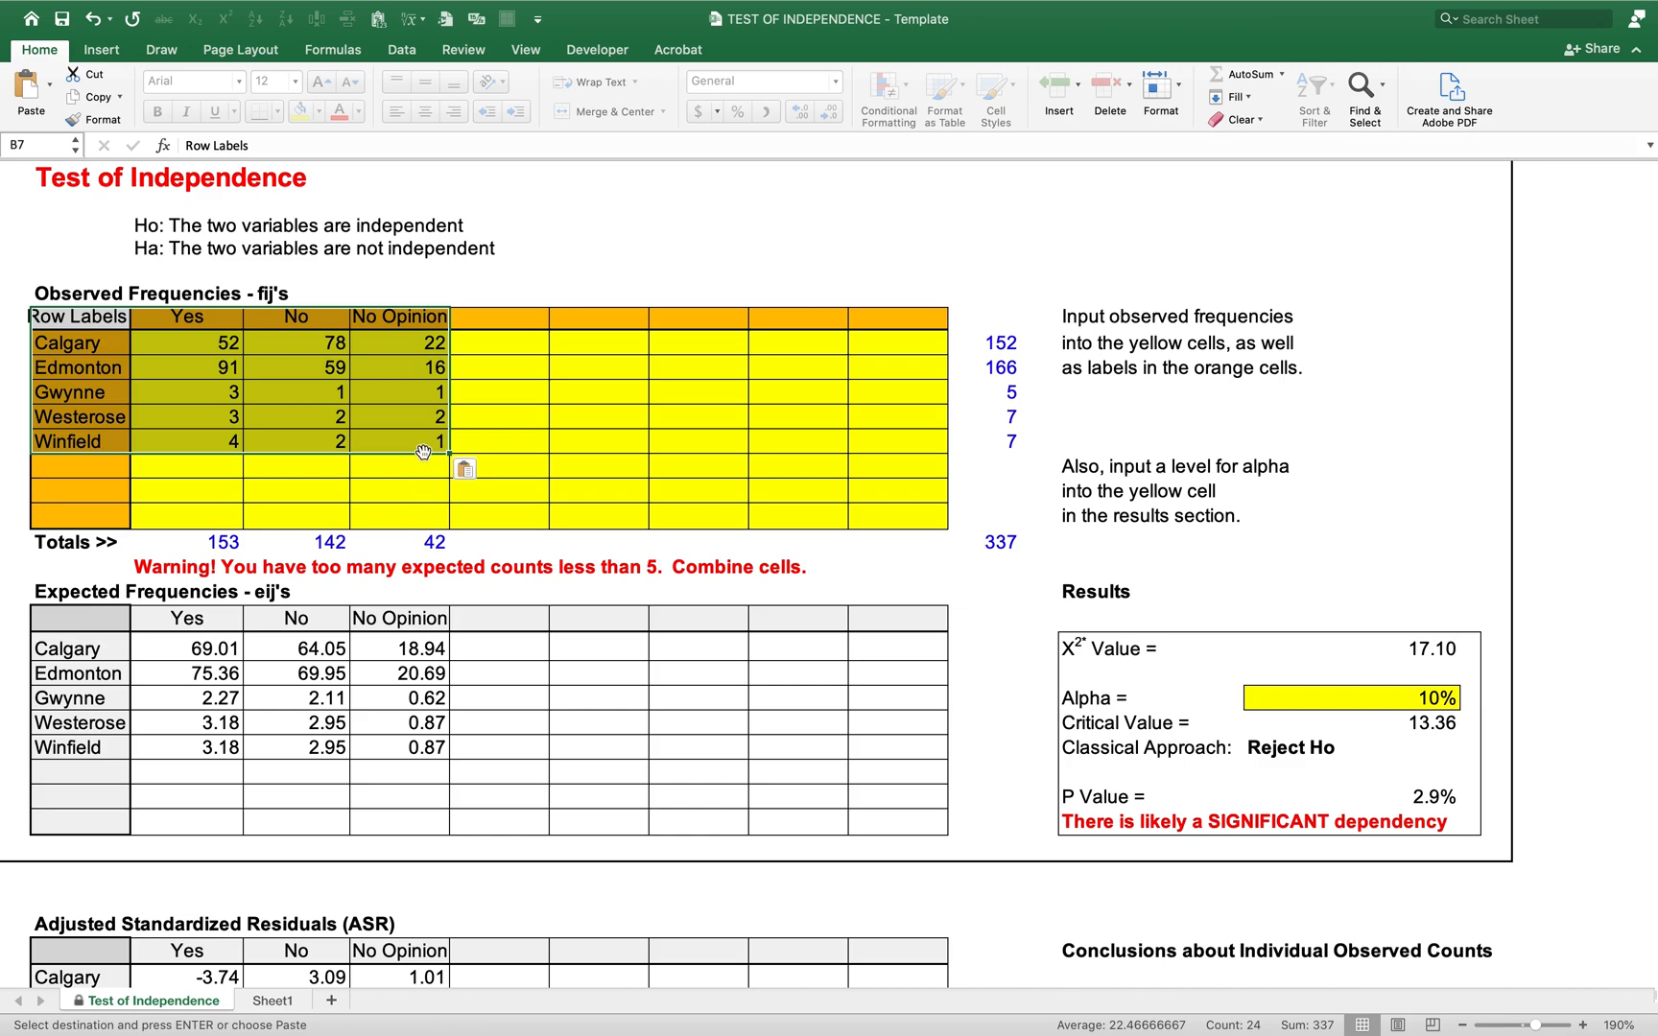
left_click(422, 448)
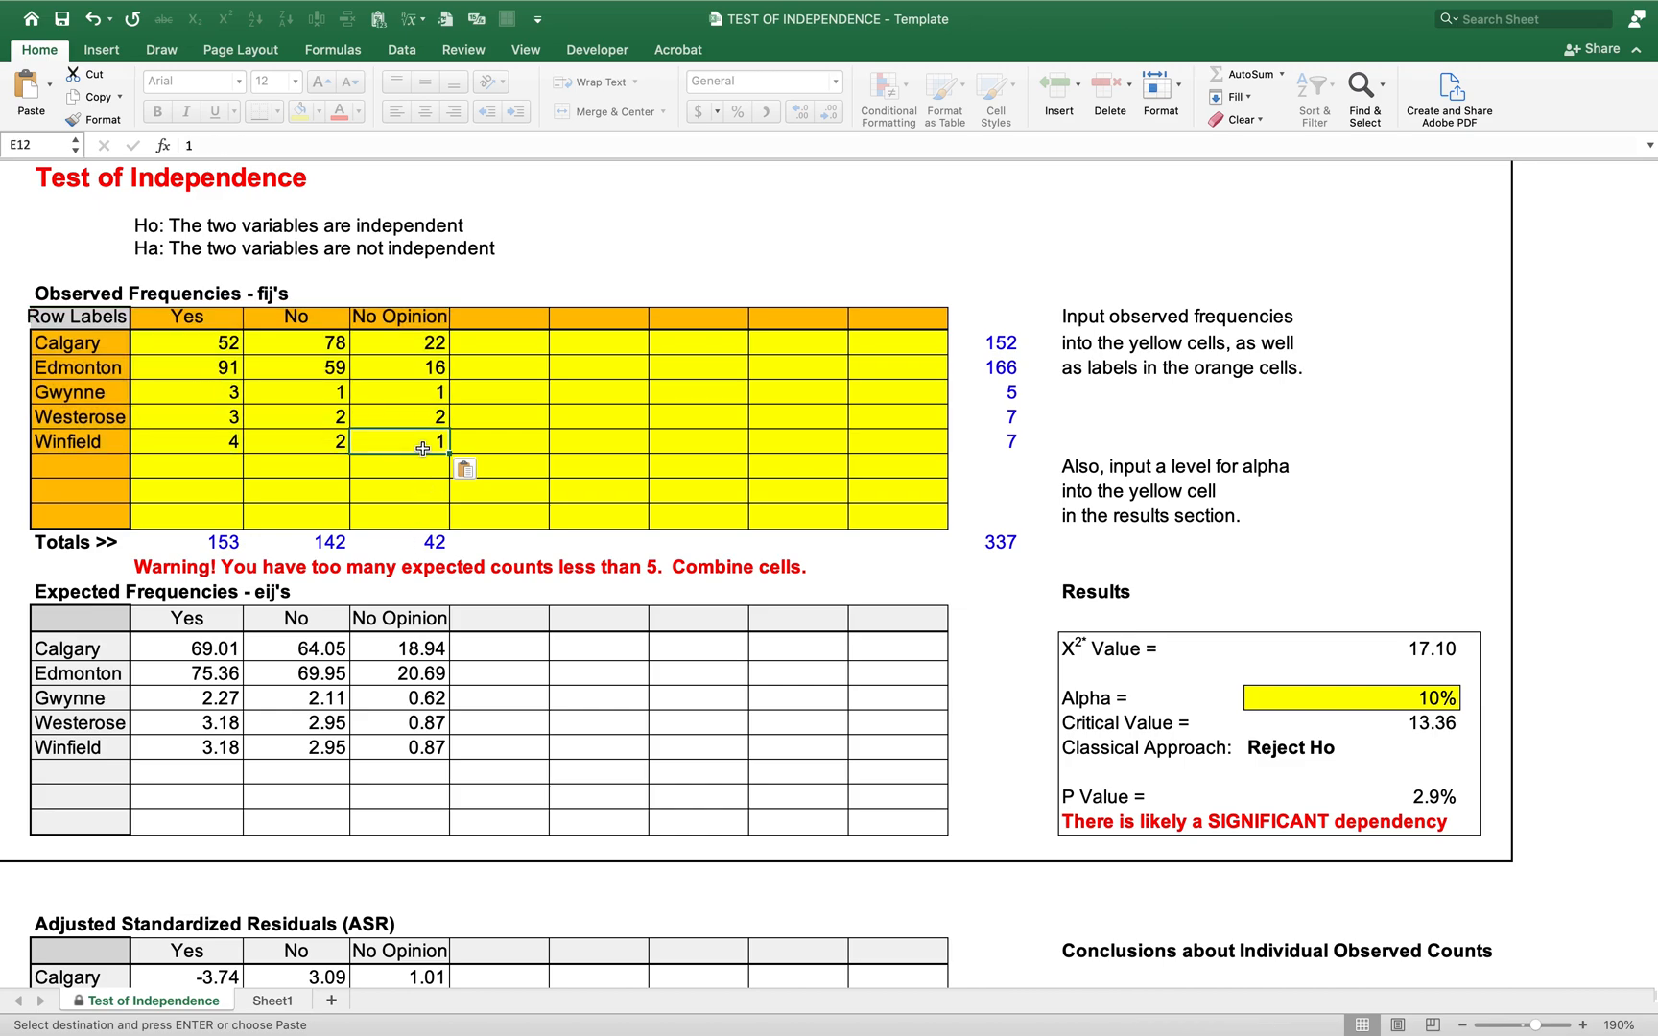
- Examine the observed counts, row totals and expected frequencies for Gwynne, Westerose and Winfield
left_click(275, 350)
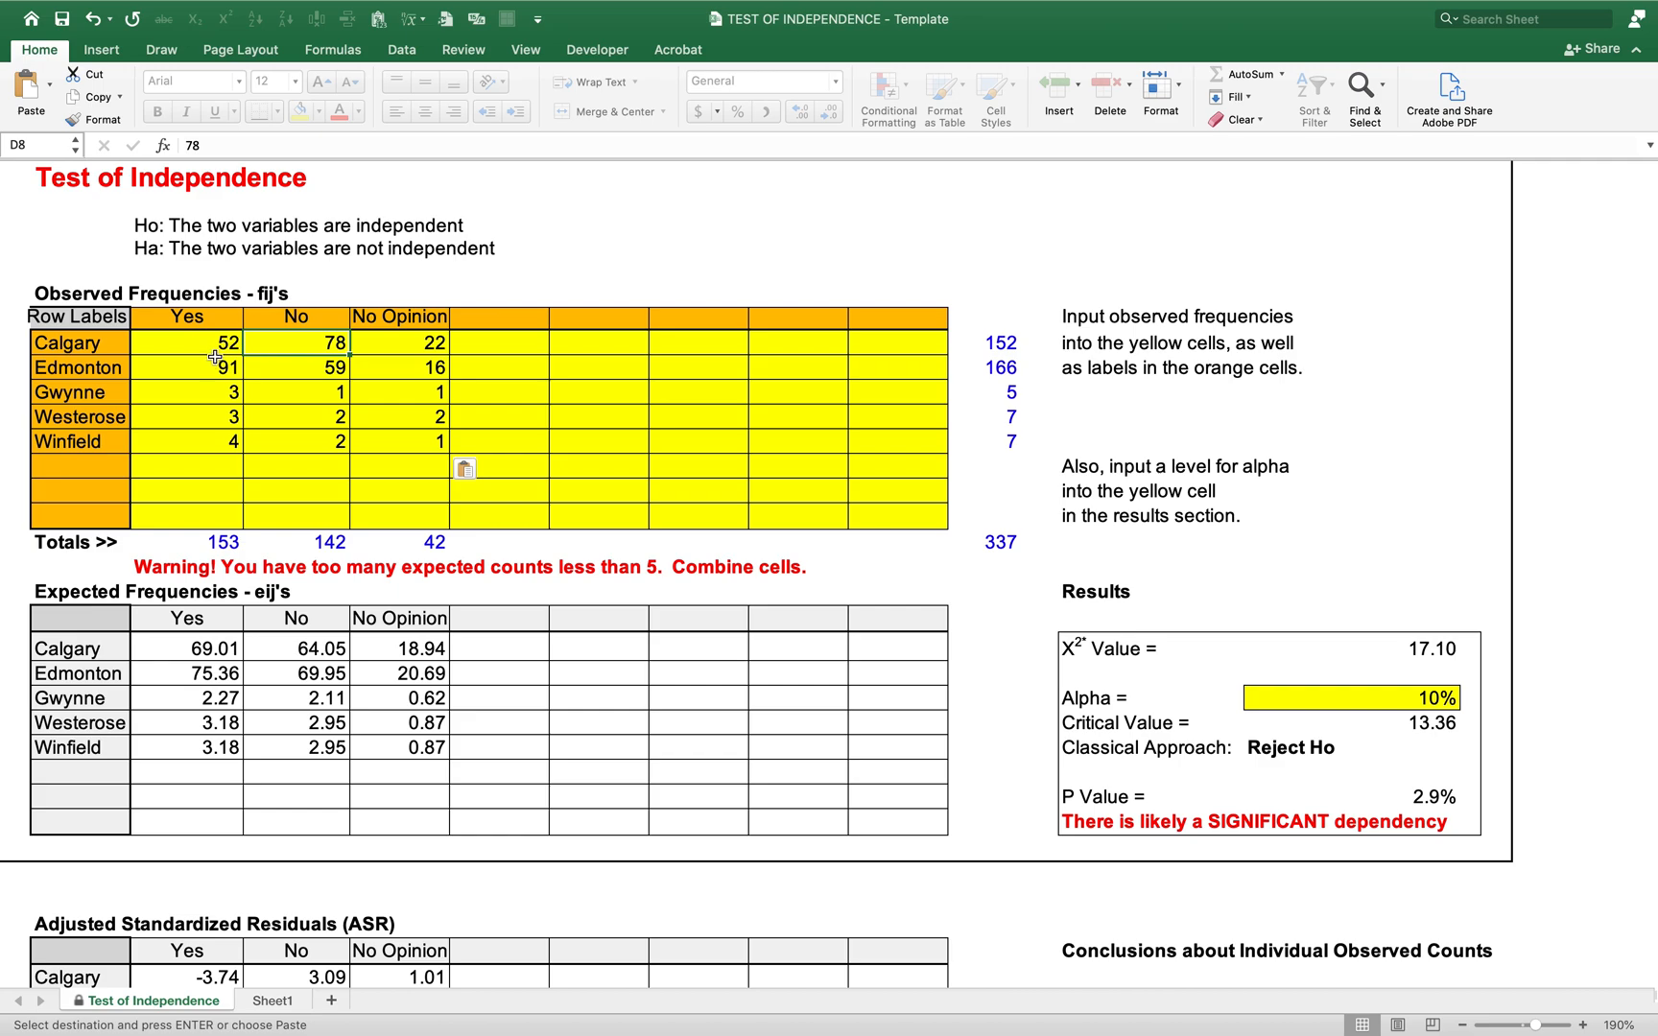
left_click(171, 398)
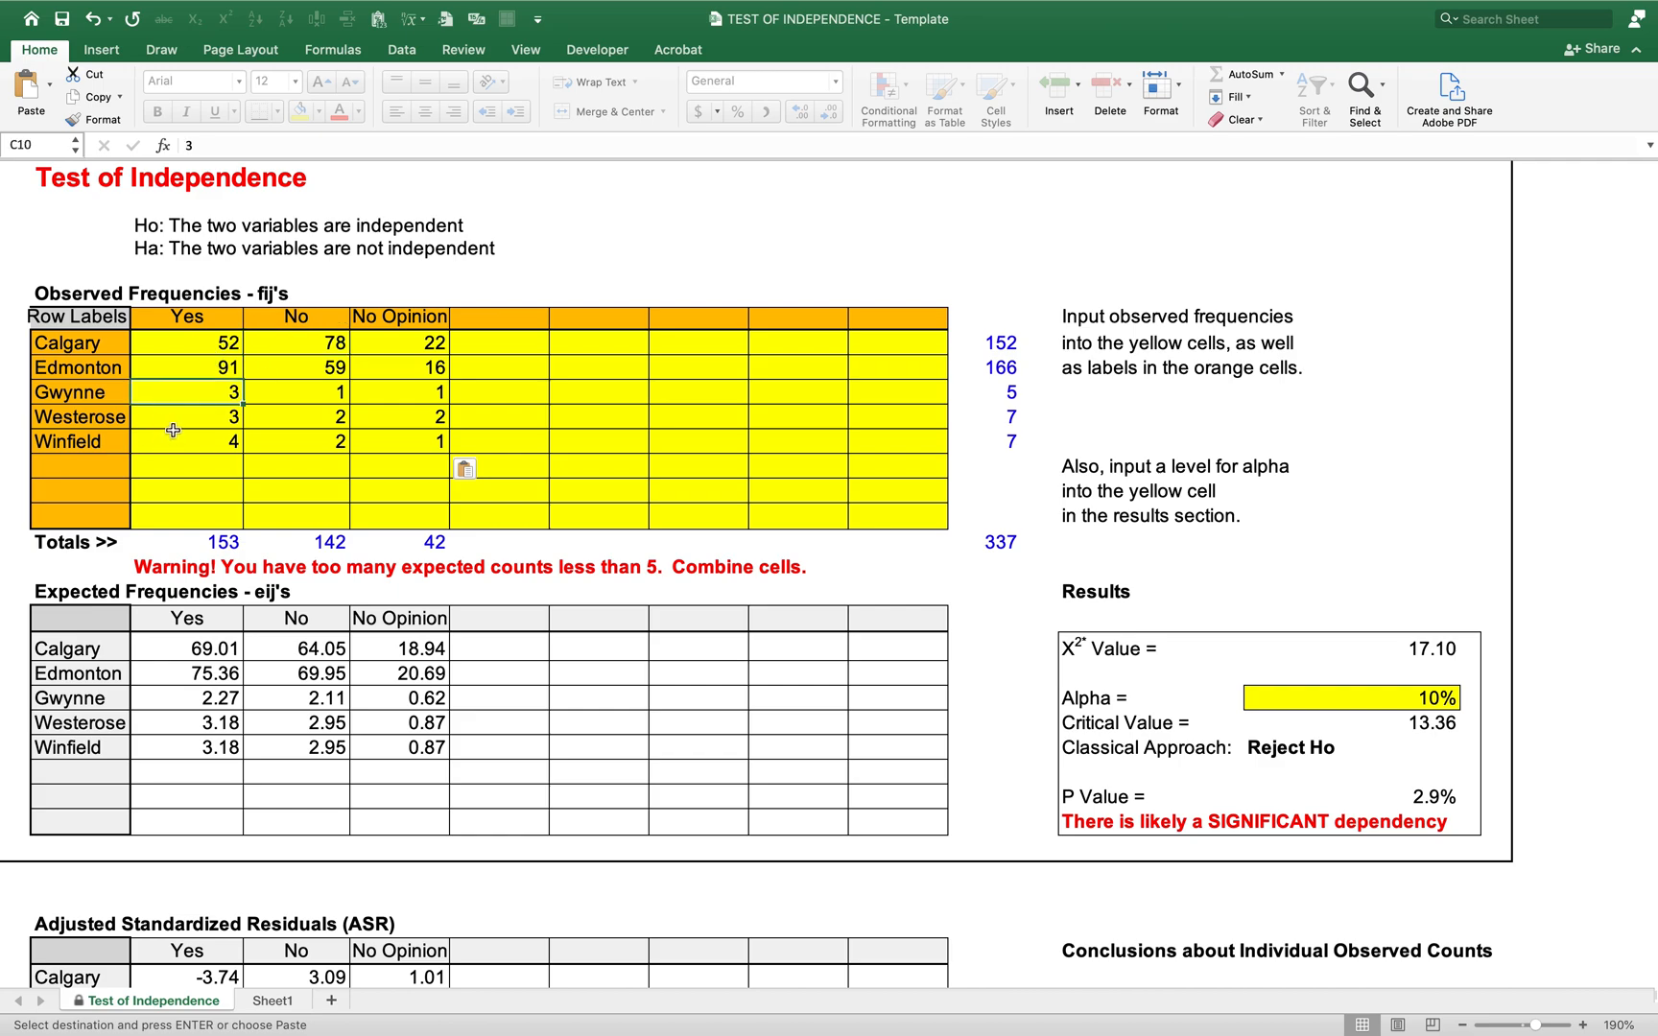
left_click(1021, 398)
key("Down")
key("Down")
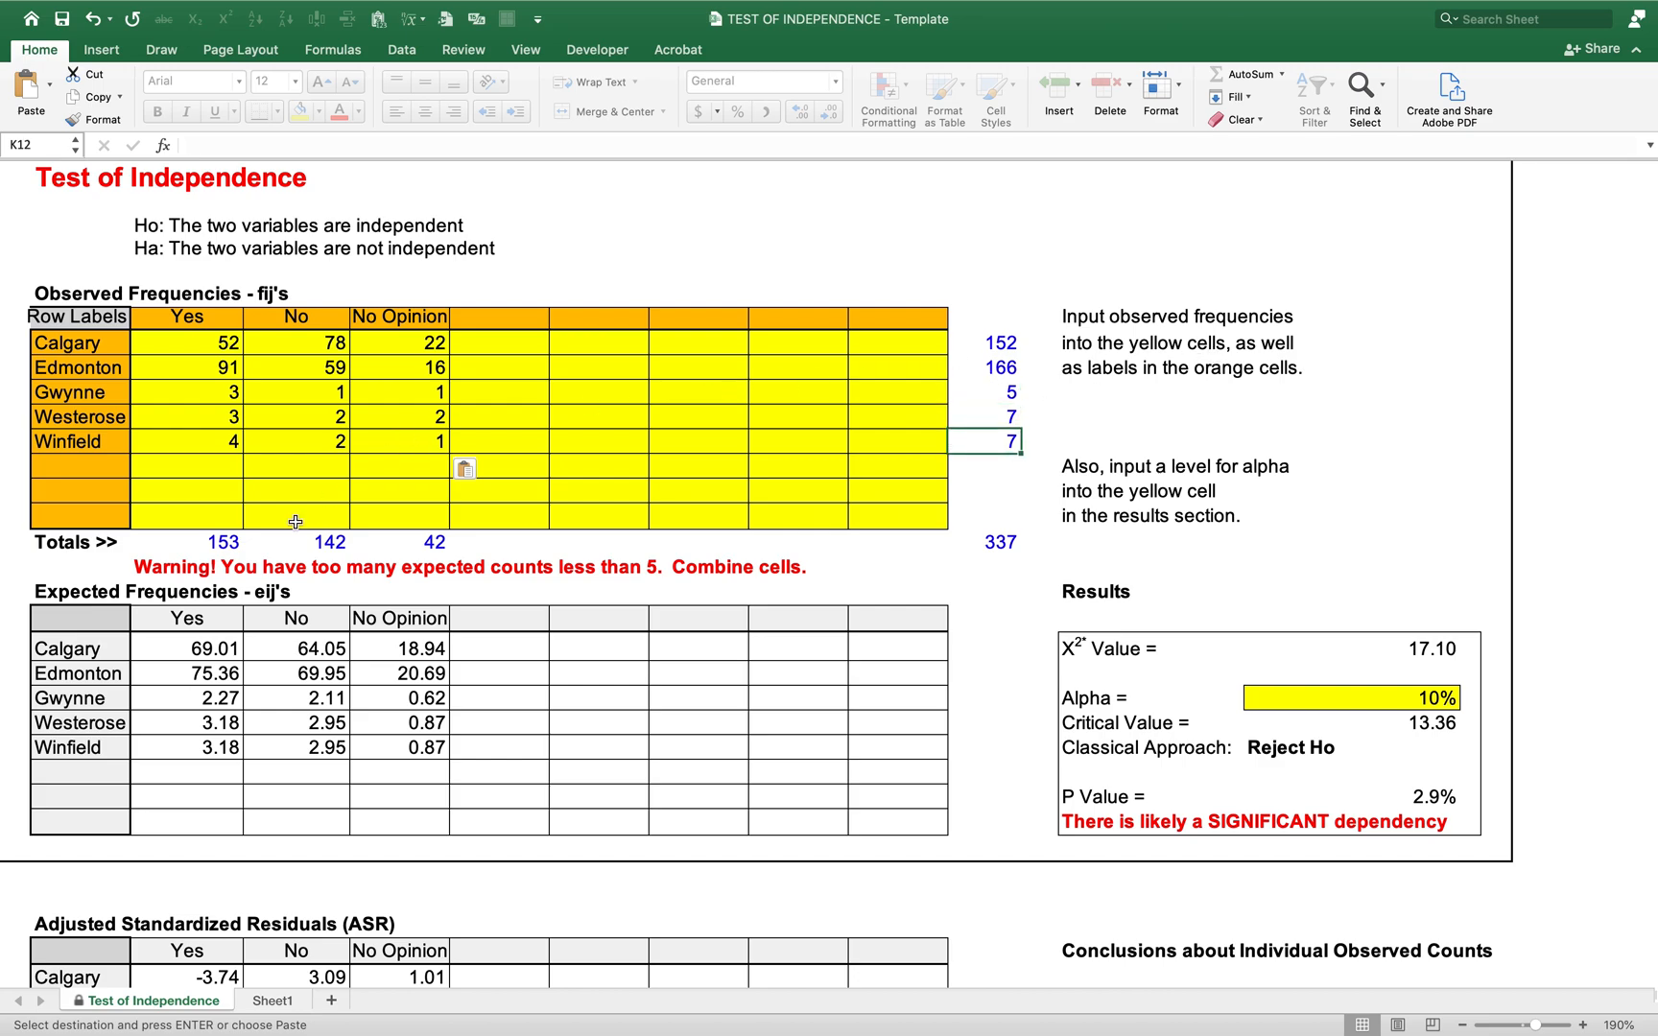
left_click(204, 701)
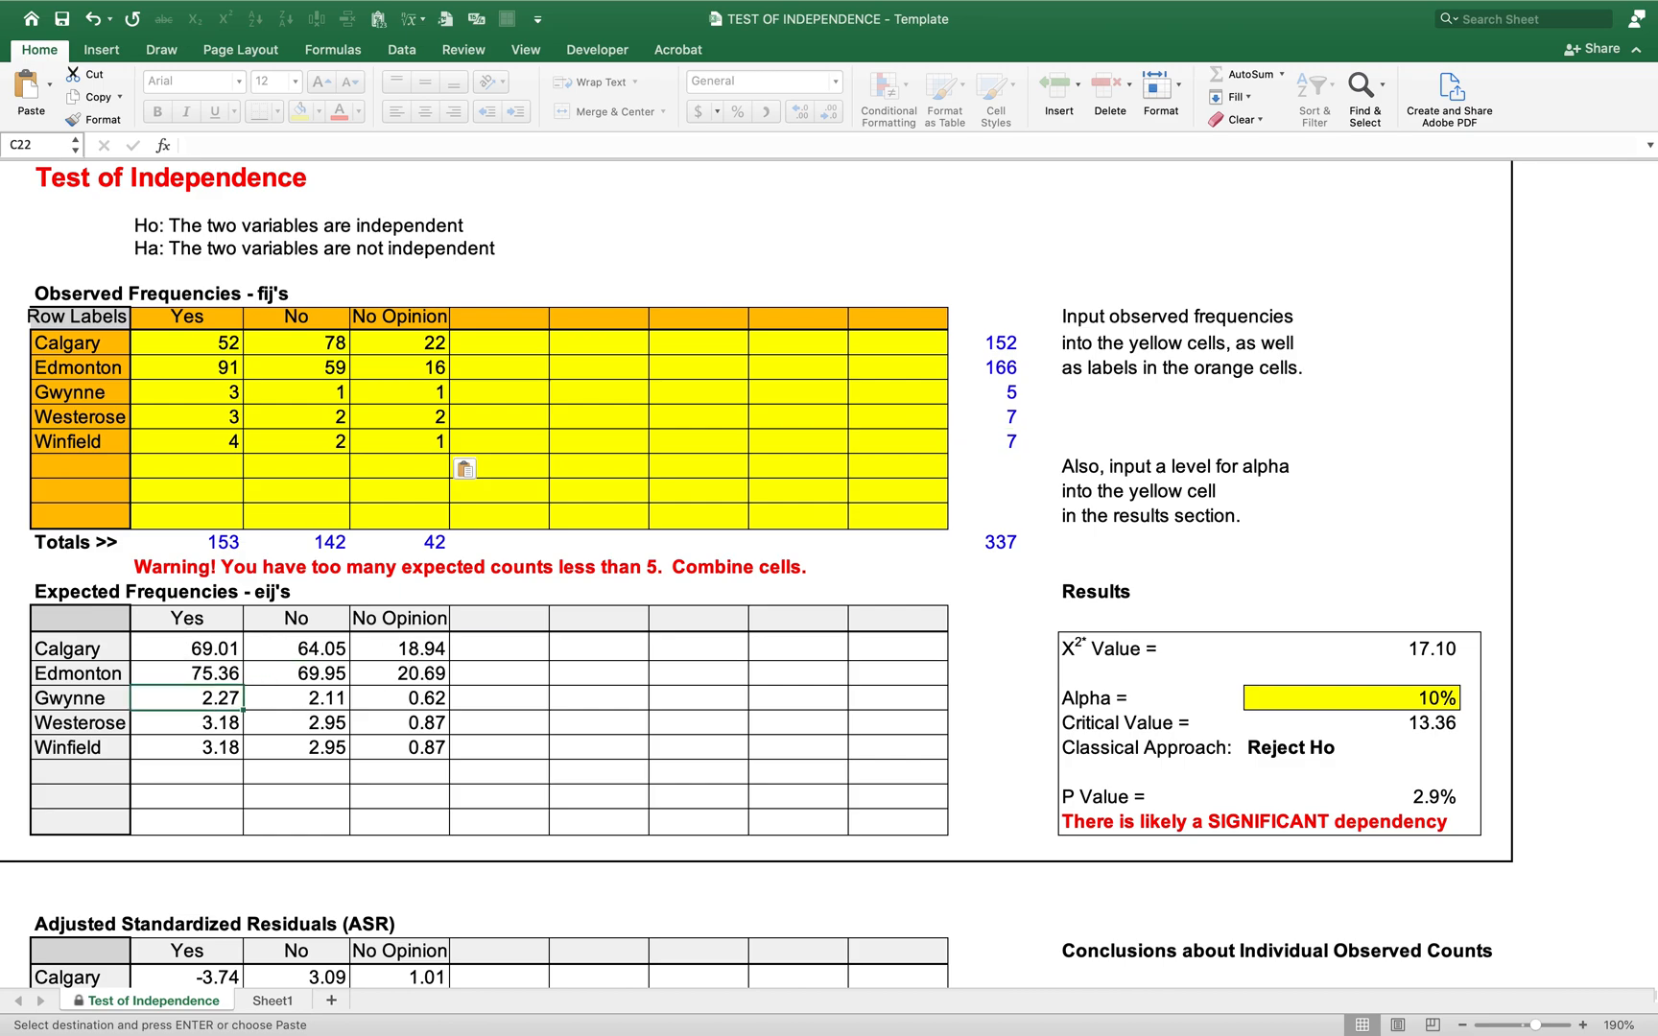
key("shift+Right")
key("shift+Right")
key("shift+Down")
key("shift+Down")
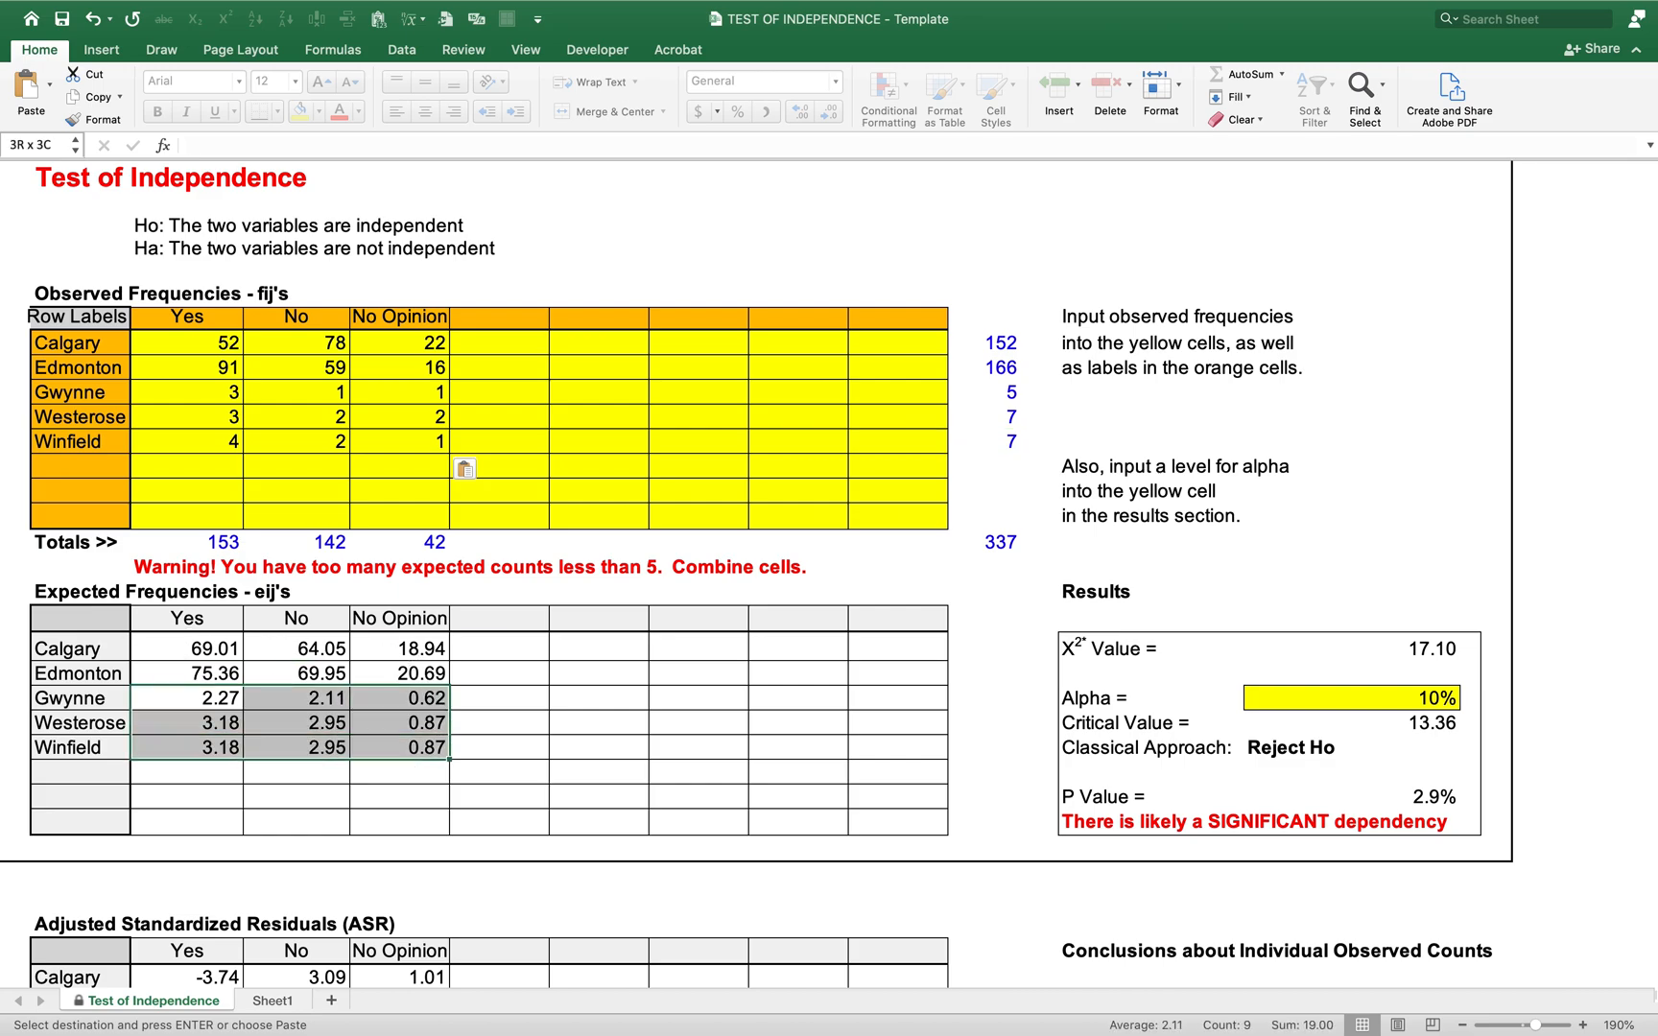
key("Right")
key("Right")
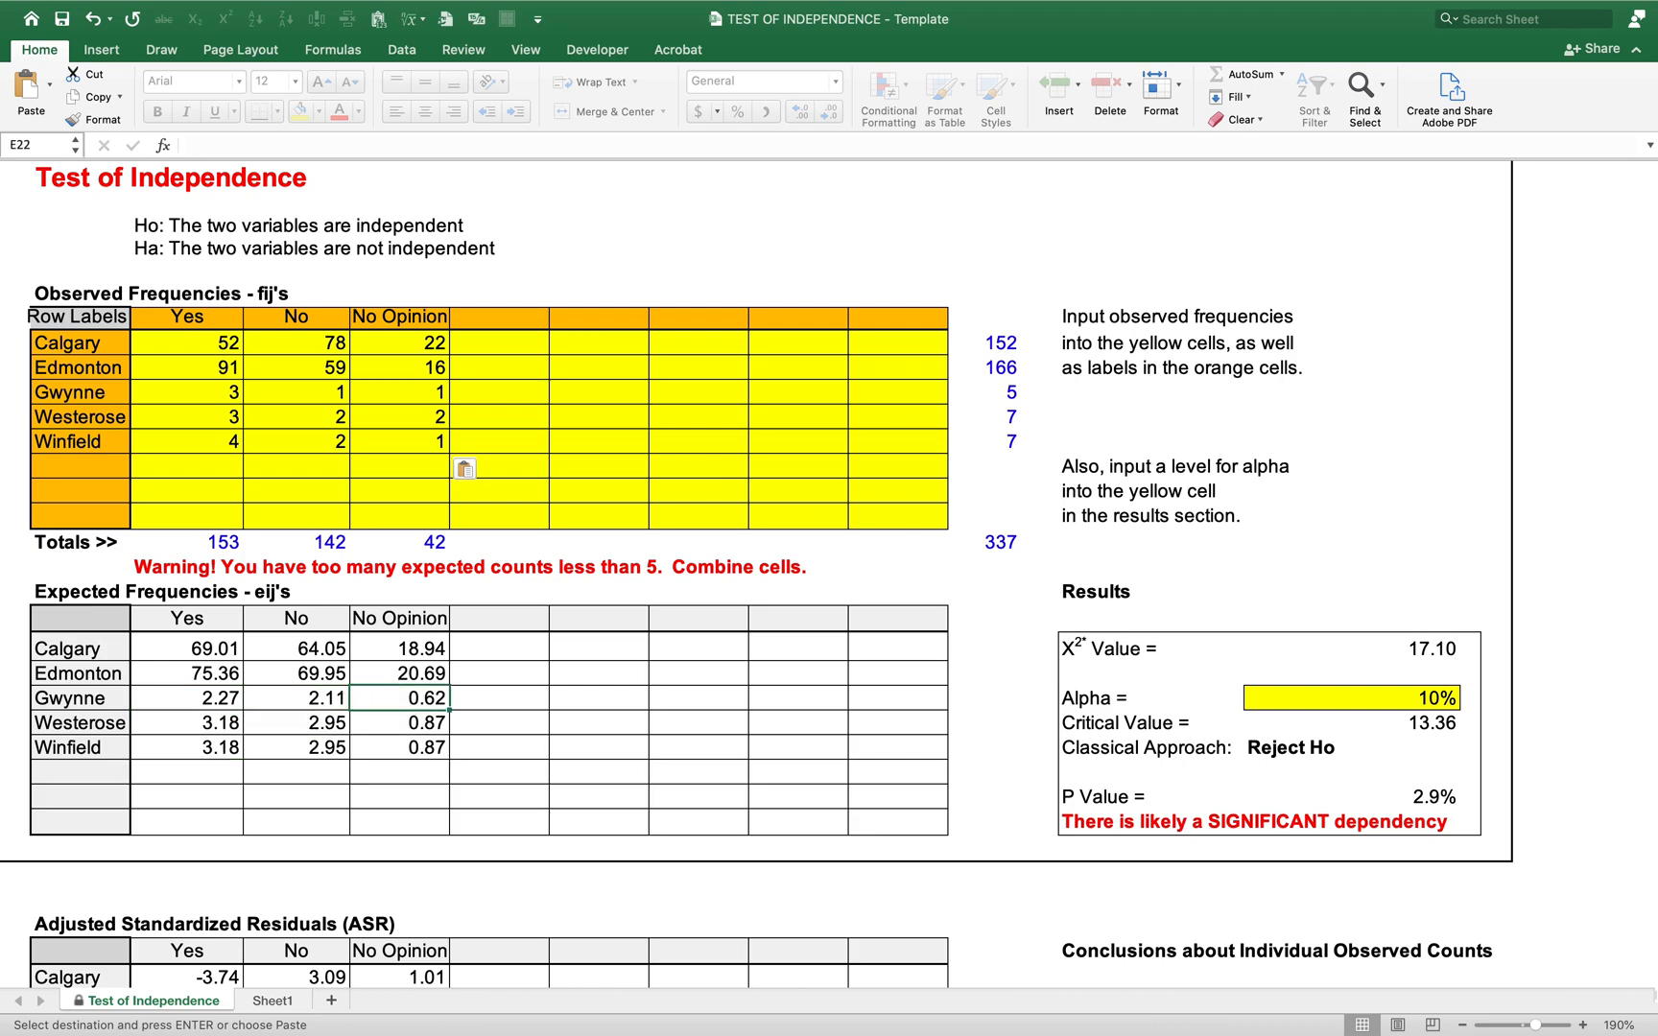
key("shift+Down")
key("shift+Down")
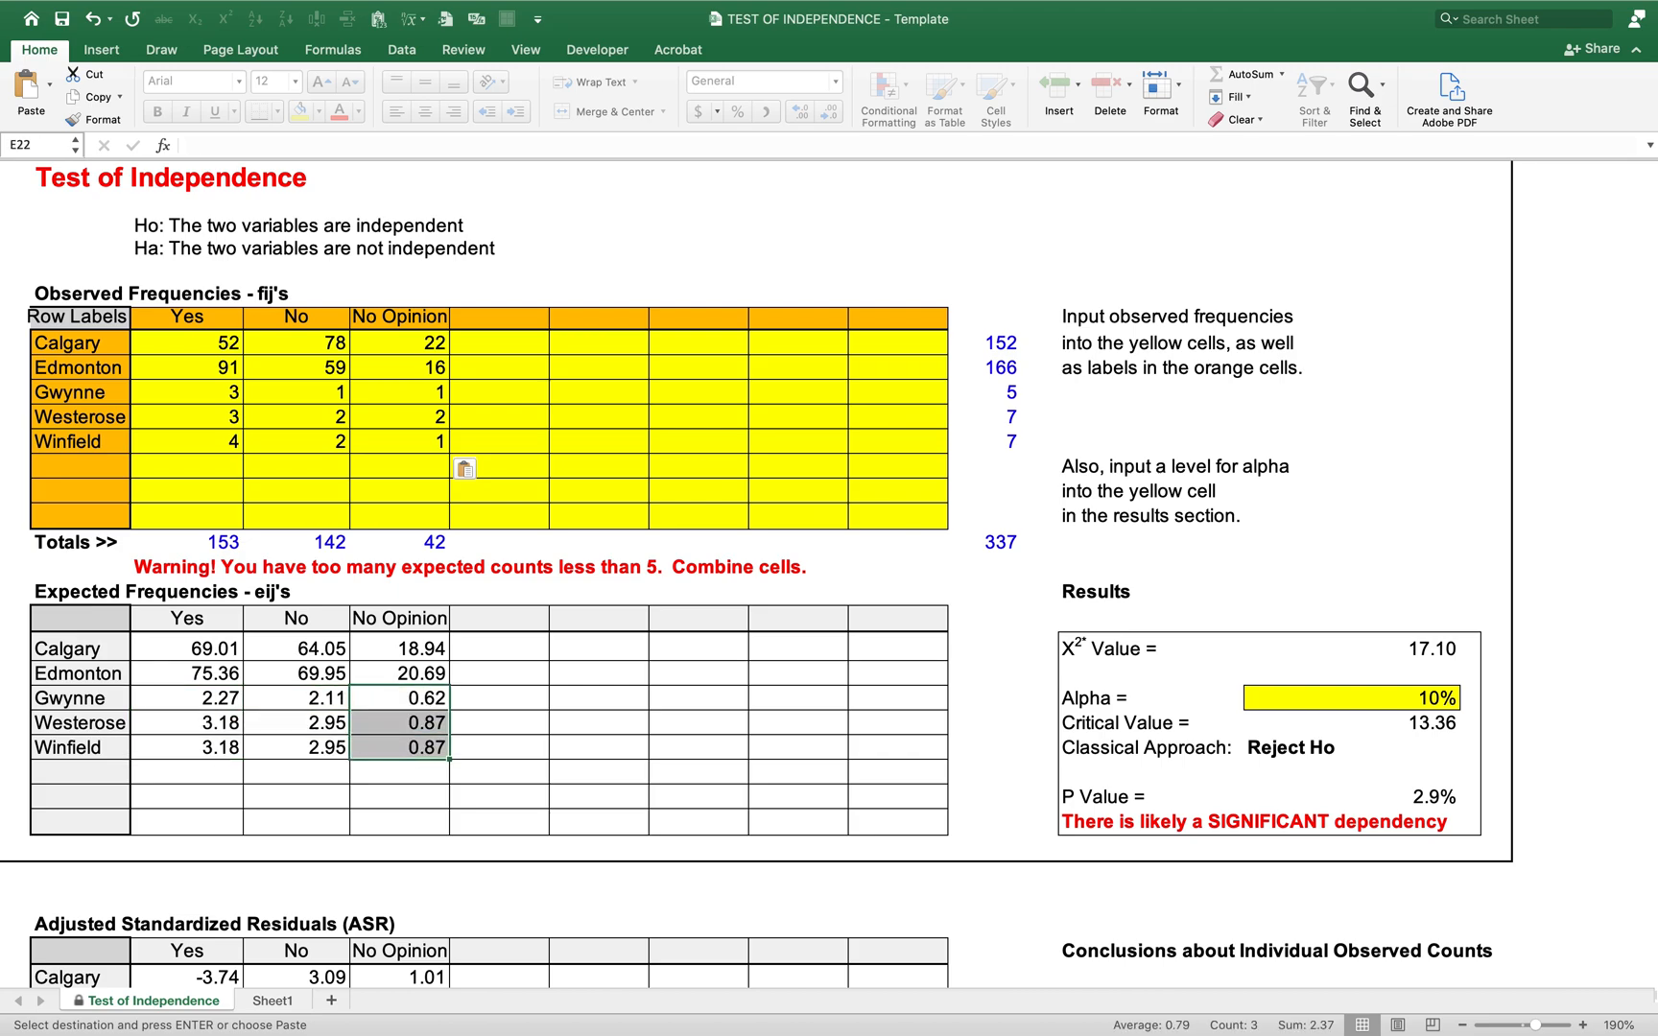
key("Left")
key("Left")
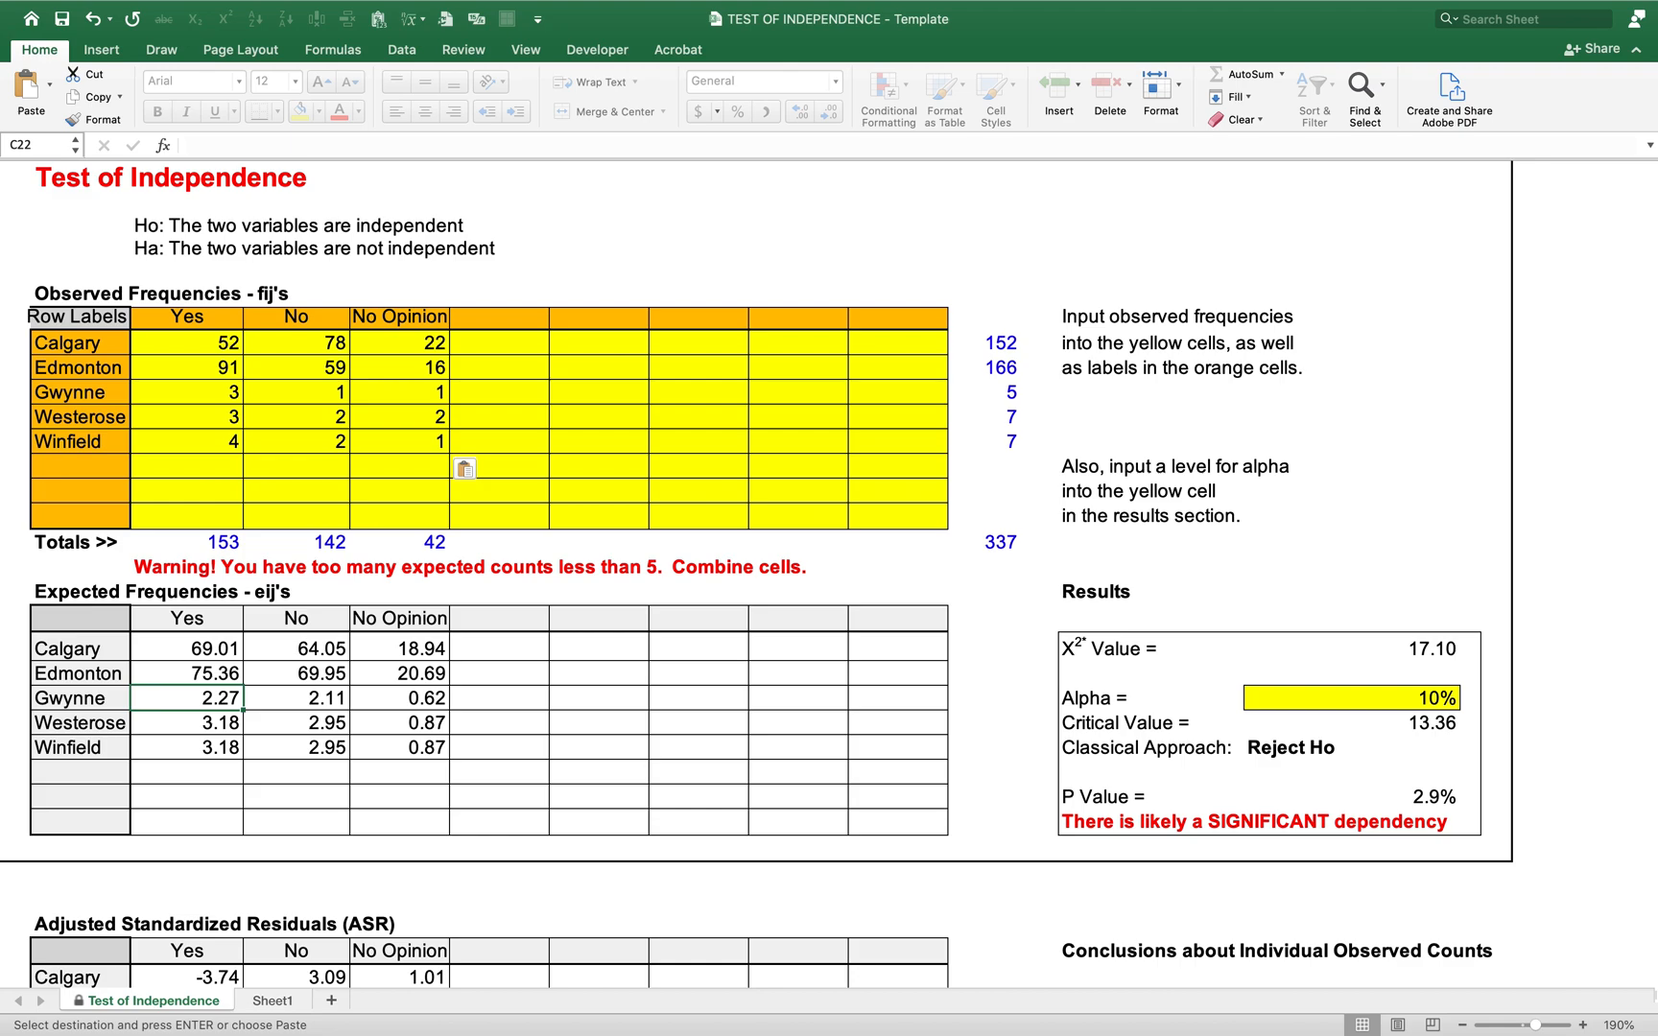
key("shift+Right")
key("shift+Right")
key("shift+Down")
key("shift+Down")
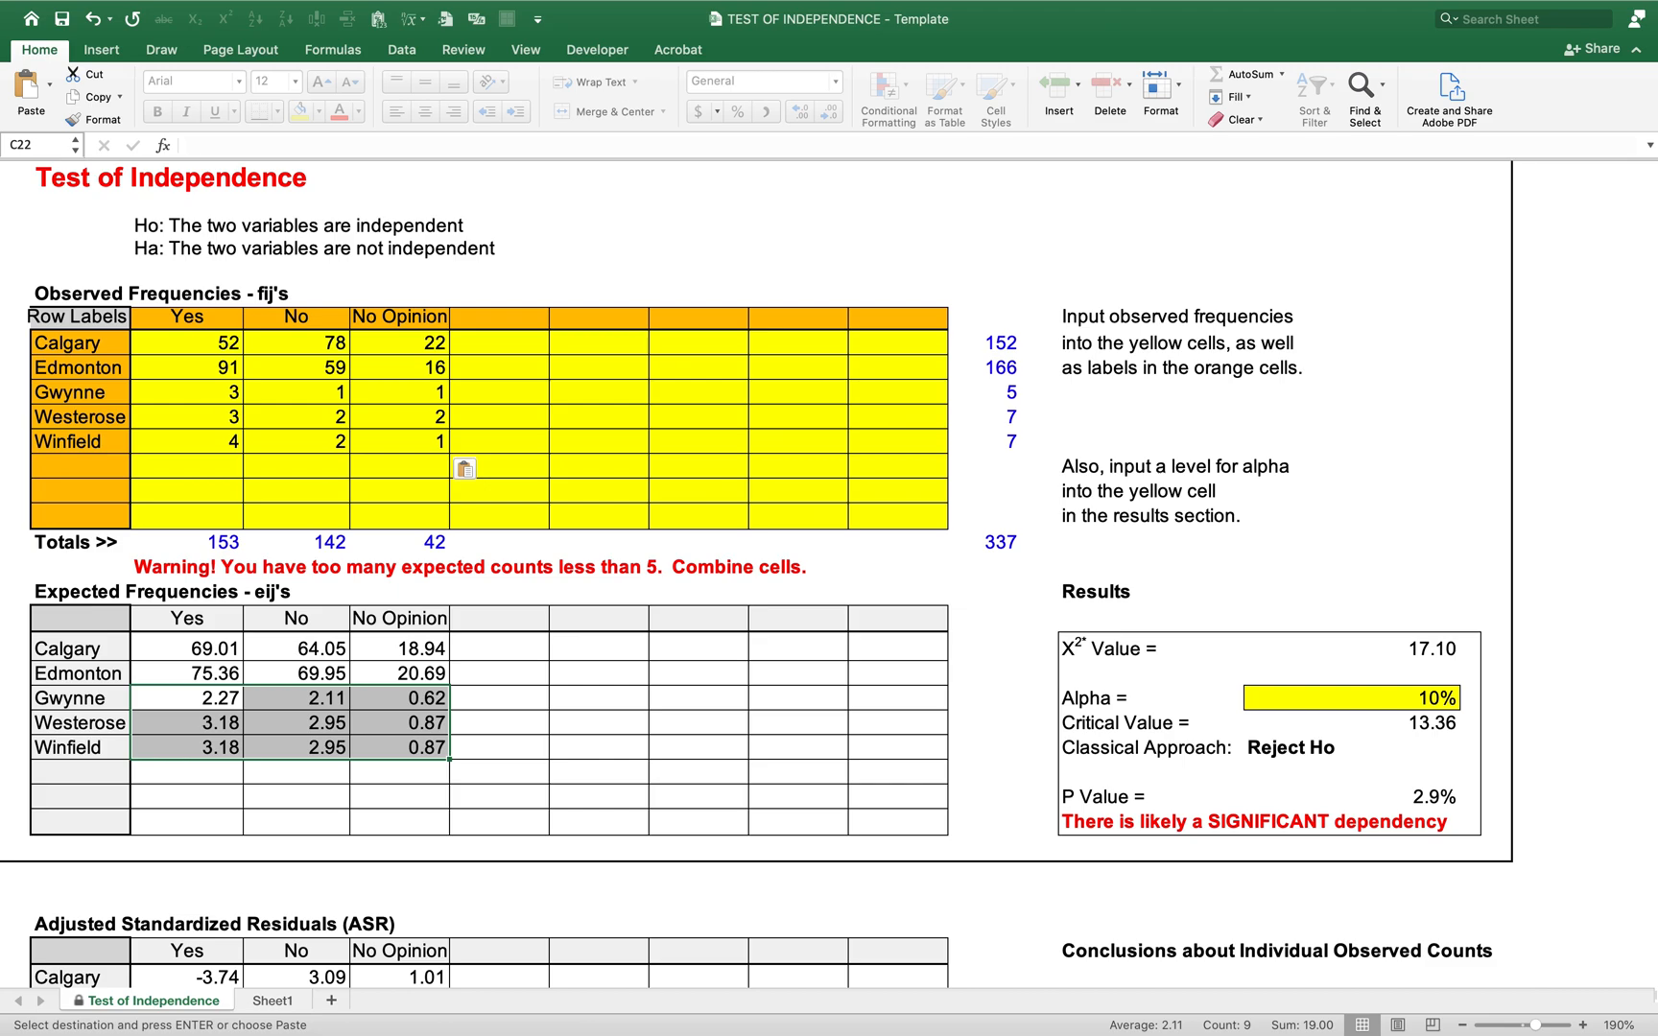
- Check the message above the Expected Frequencies table against the expected counts in the Yes column
key("Up")
key("Up")
key("Up")
key("Up")
key("Up")
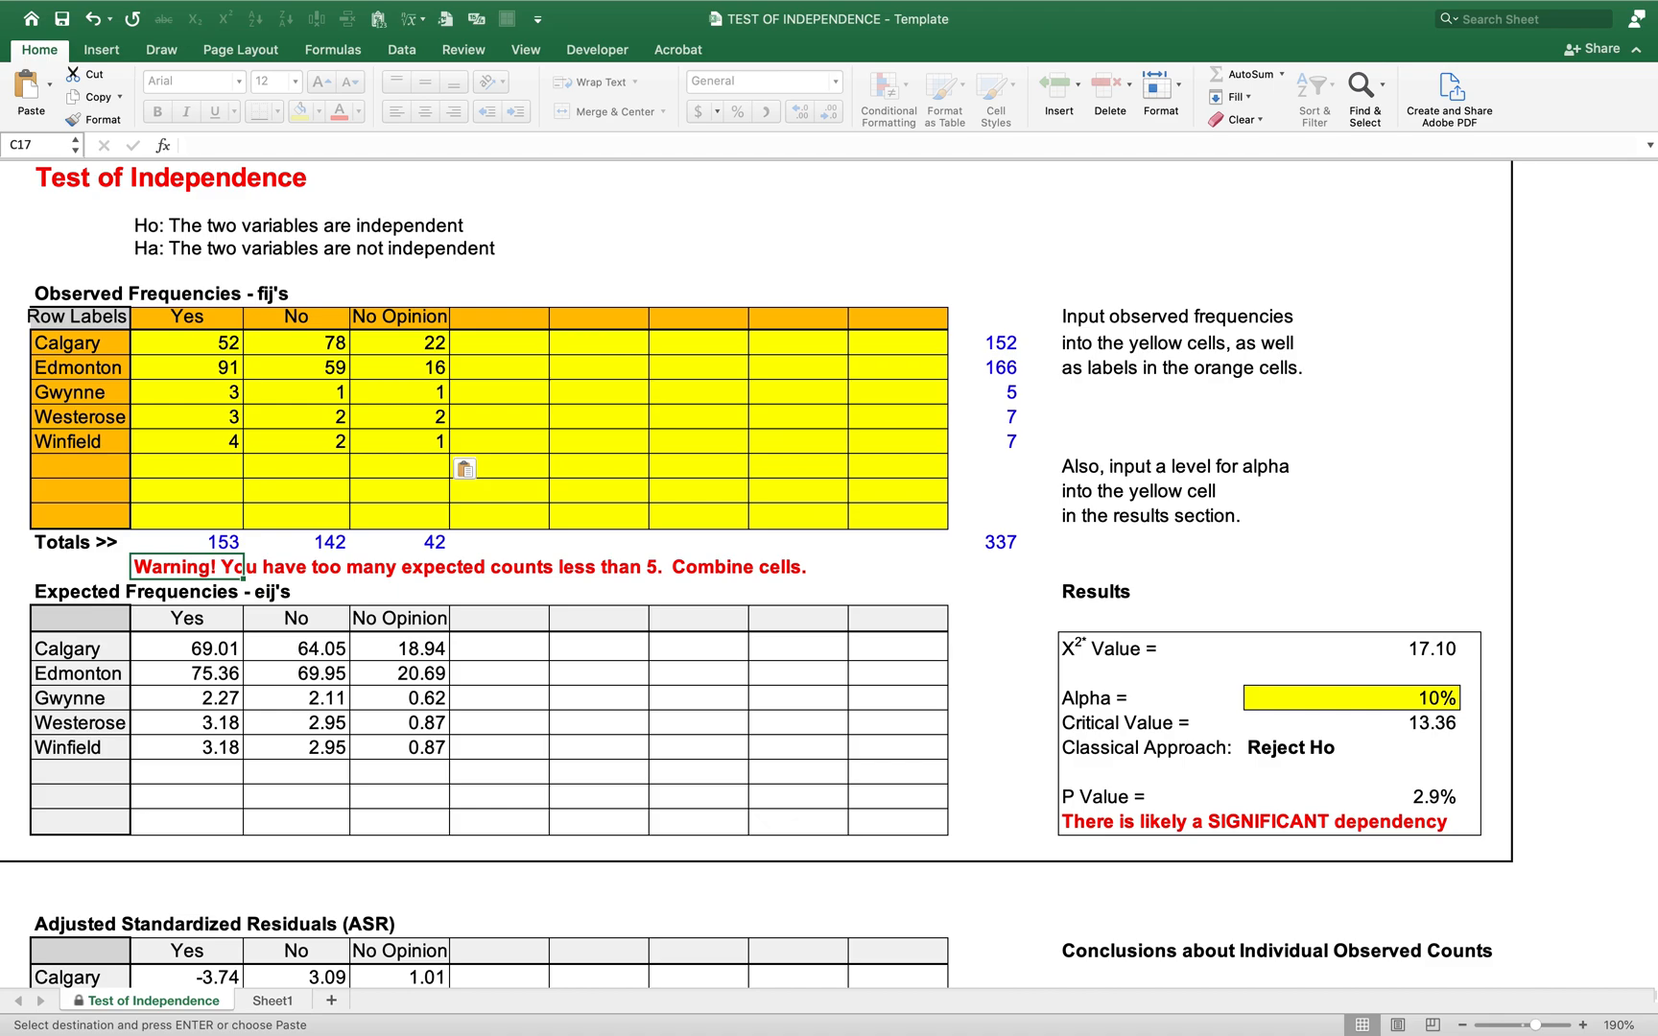
key("Down")
key("Down")
key("Down")
key("Down")
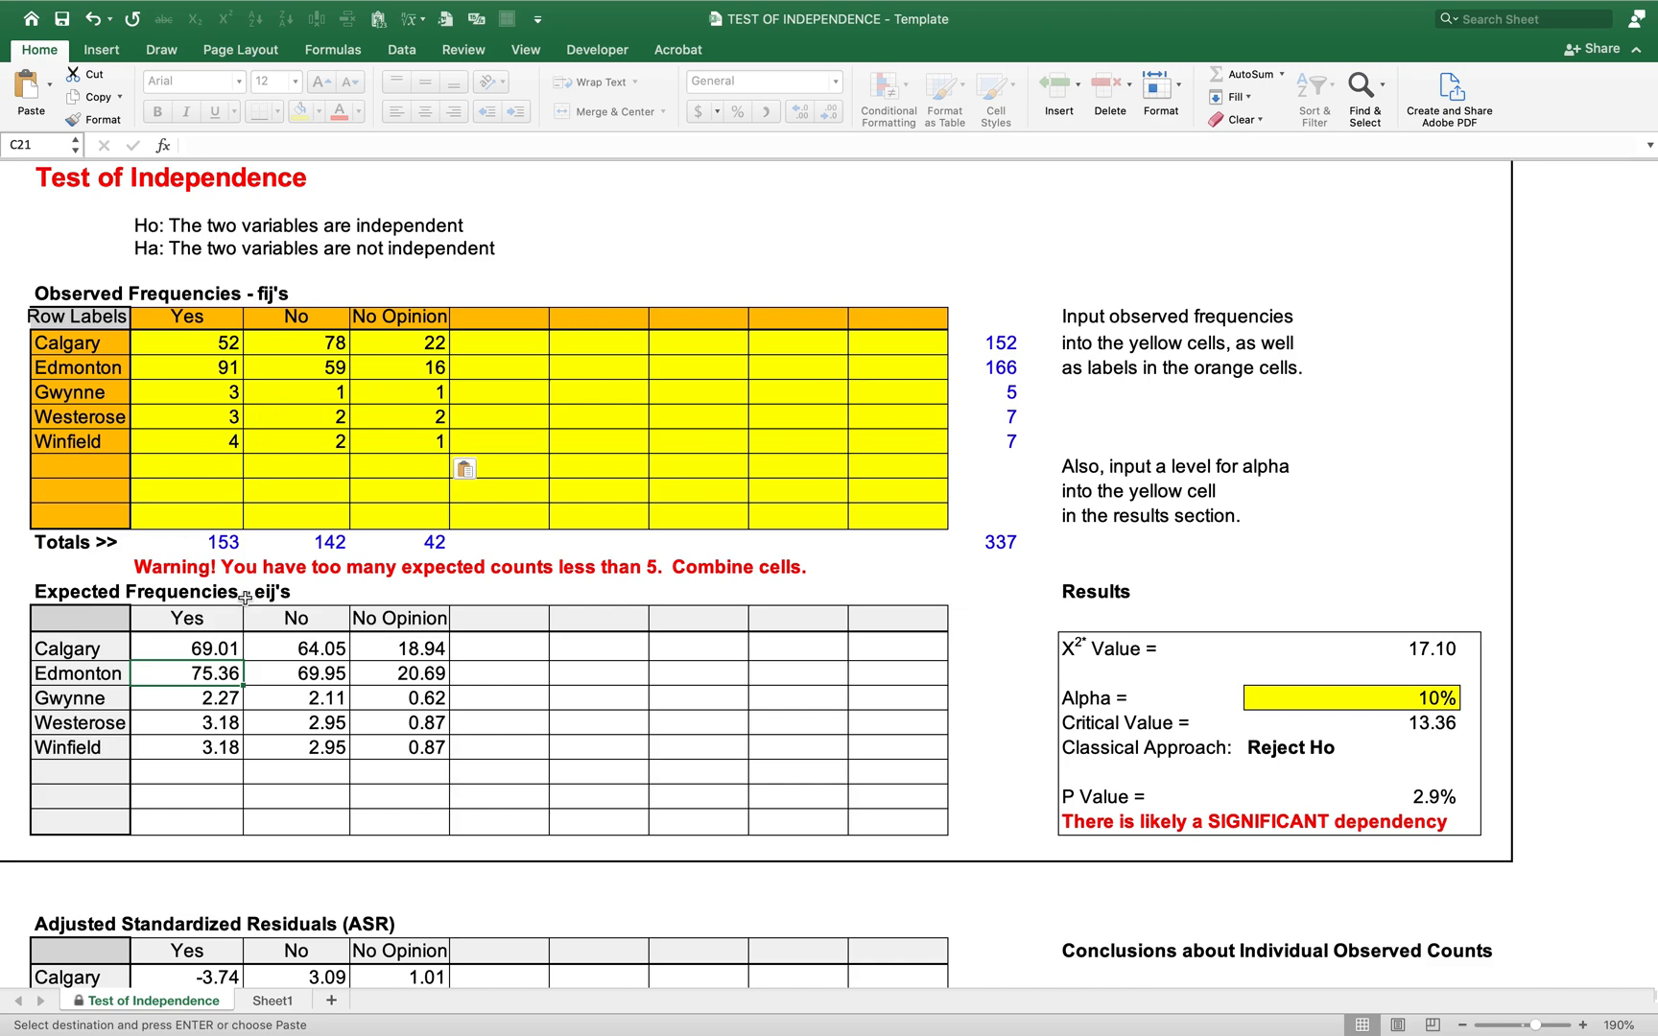
- Examine the column totals for Yes, No and No Opinion, and go down the observed No Opinion counts
left_click(228, 543)
key("Right")
key("Right")
key("Left")
key("Left")
key("Right")
key("Right")
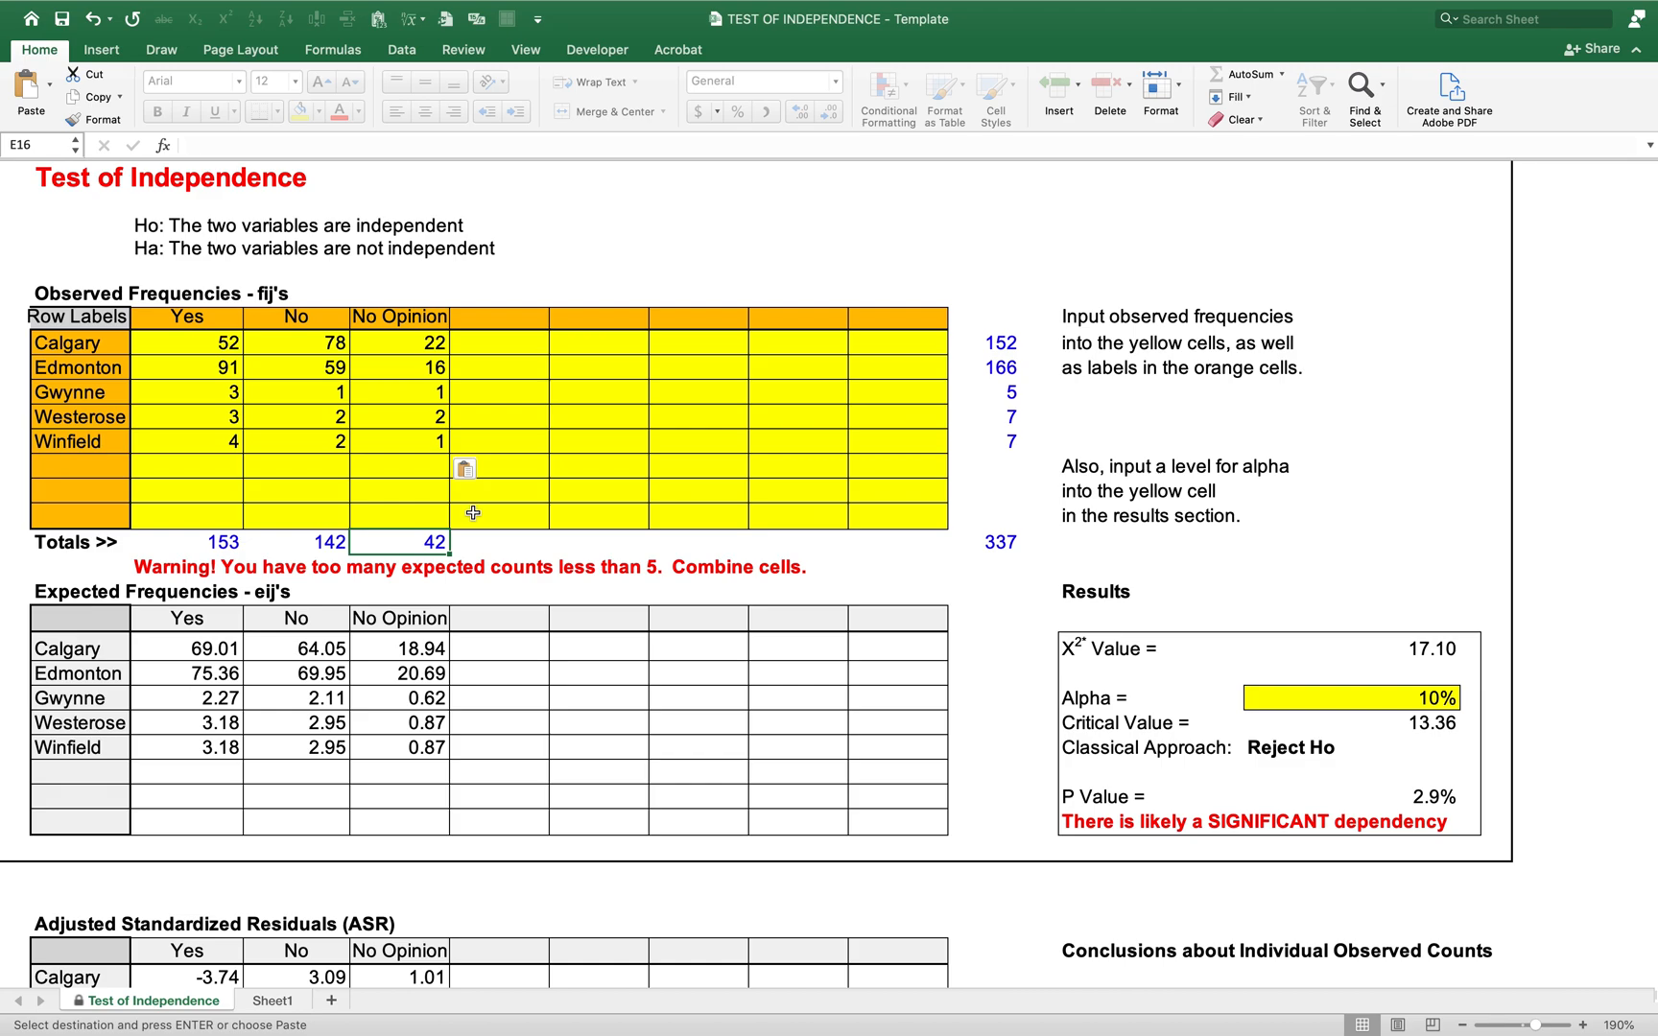
left_click(417, 312)
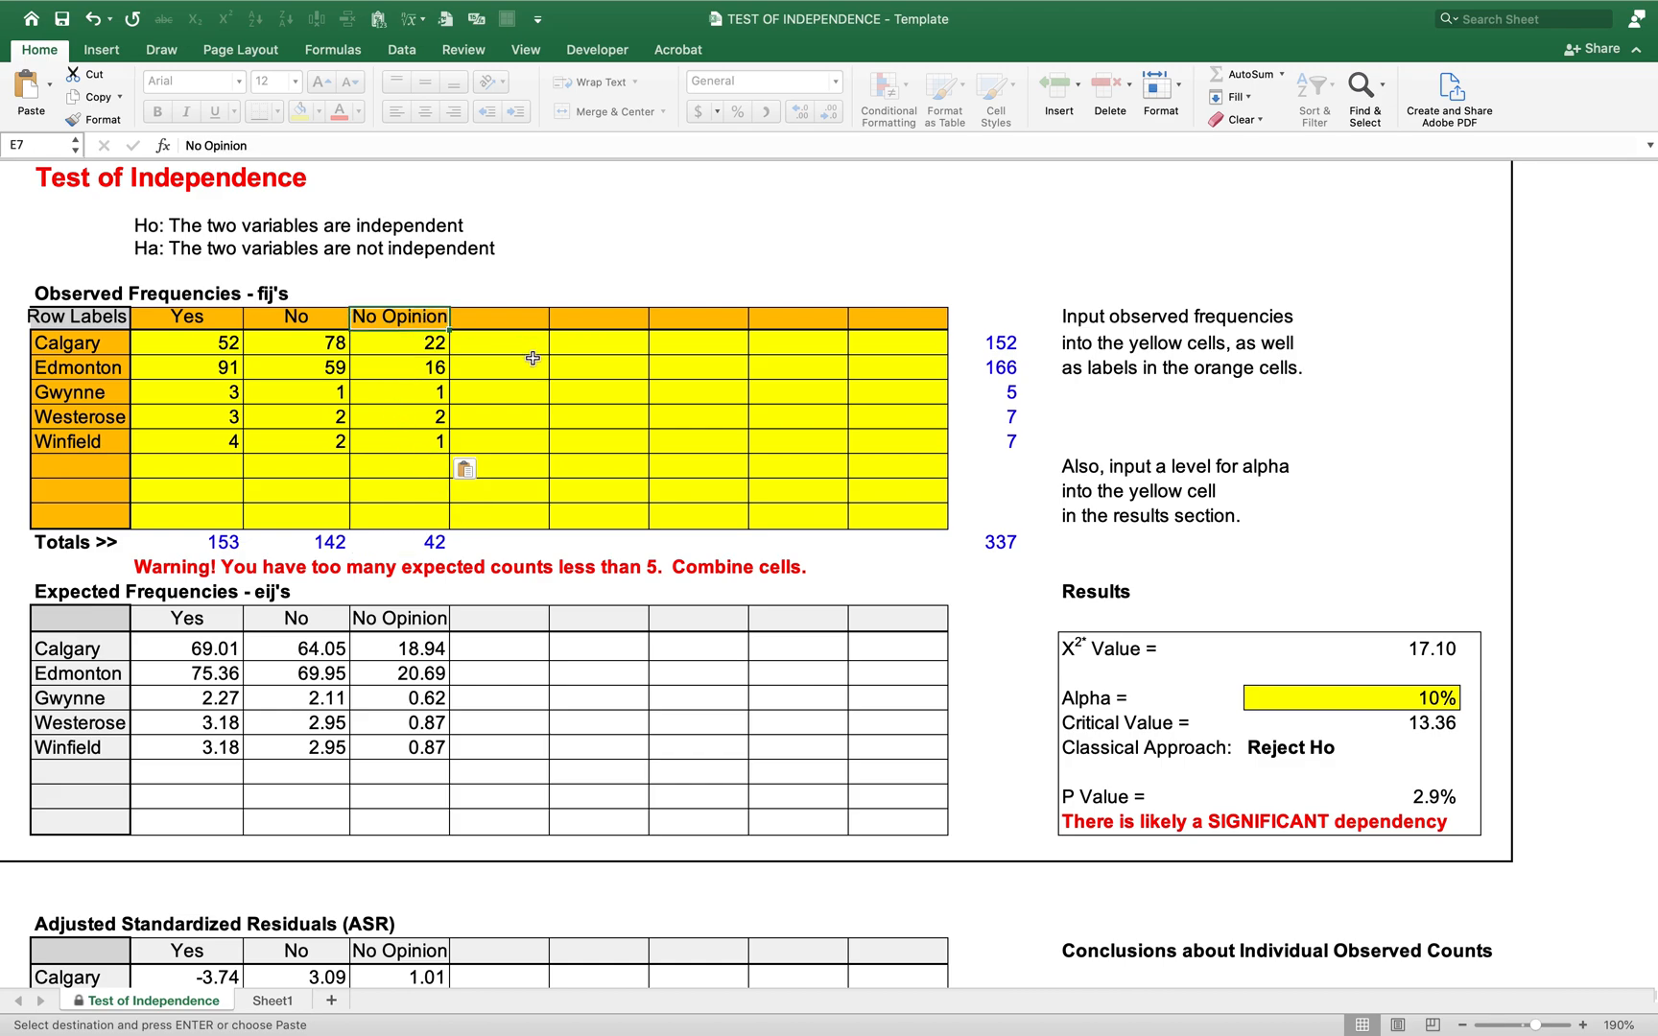
key("Down")
key("Down")
key("Down")
key("Down")
key("Down")
key("Down")
key("Down")
key("Down")
key("Down")
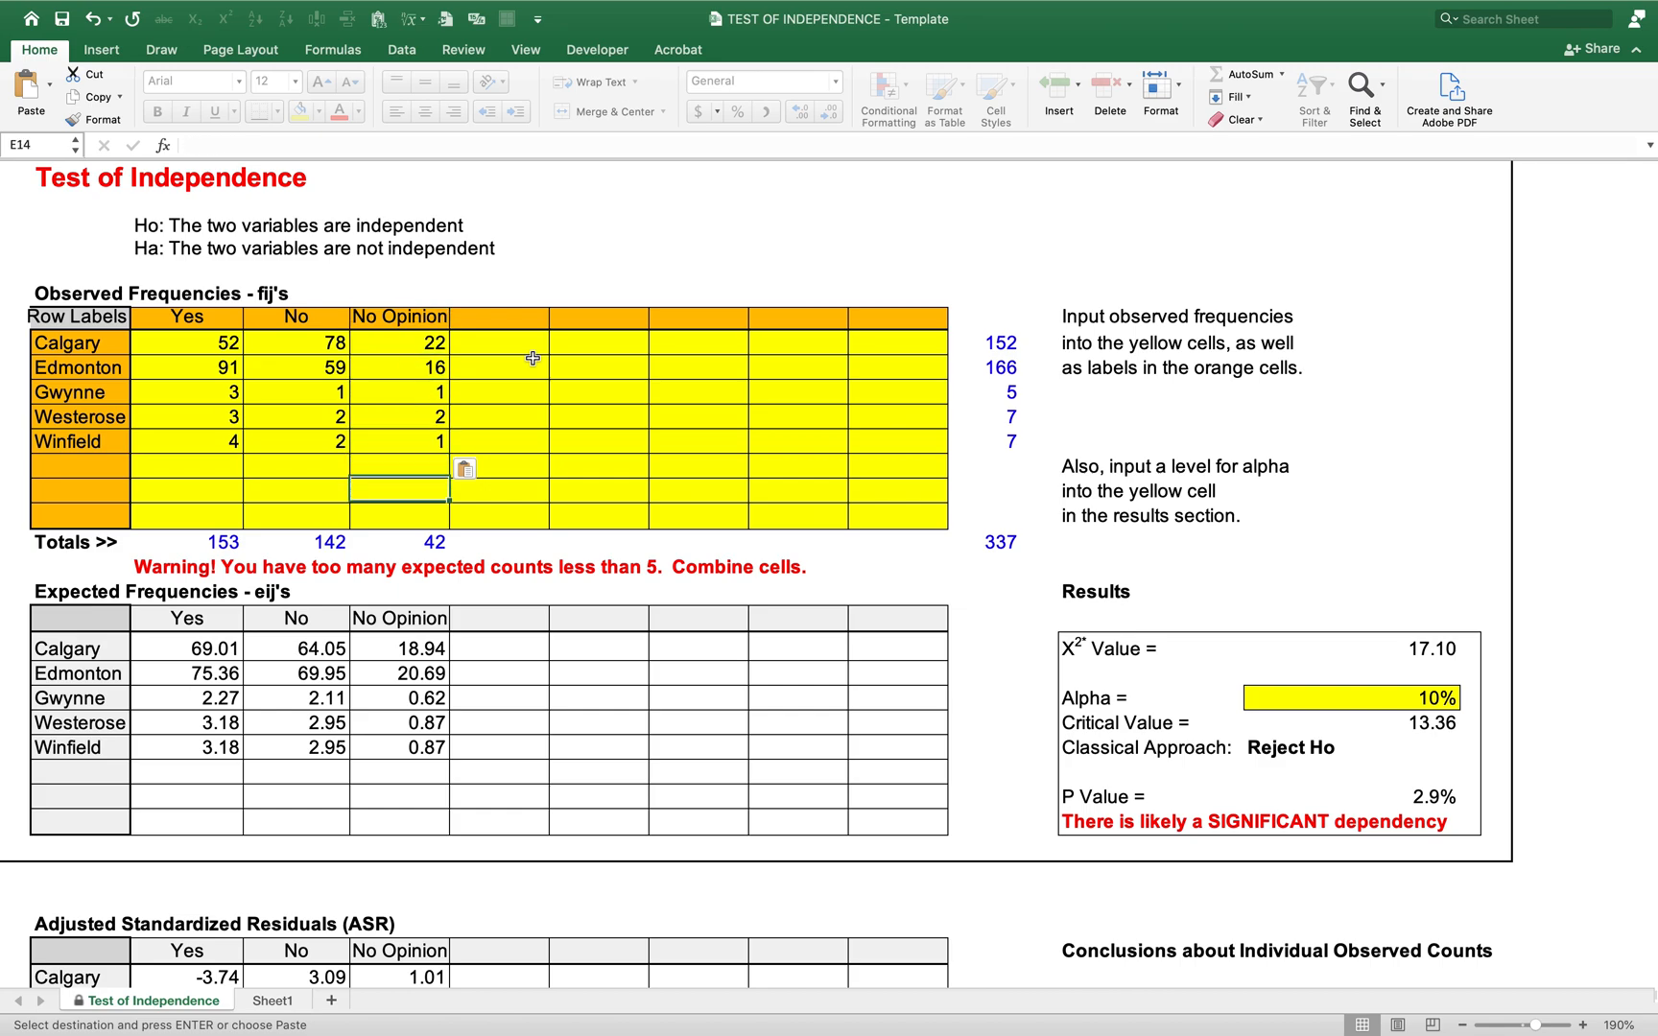
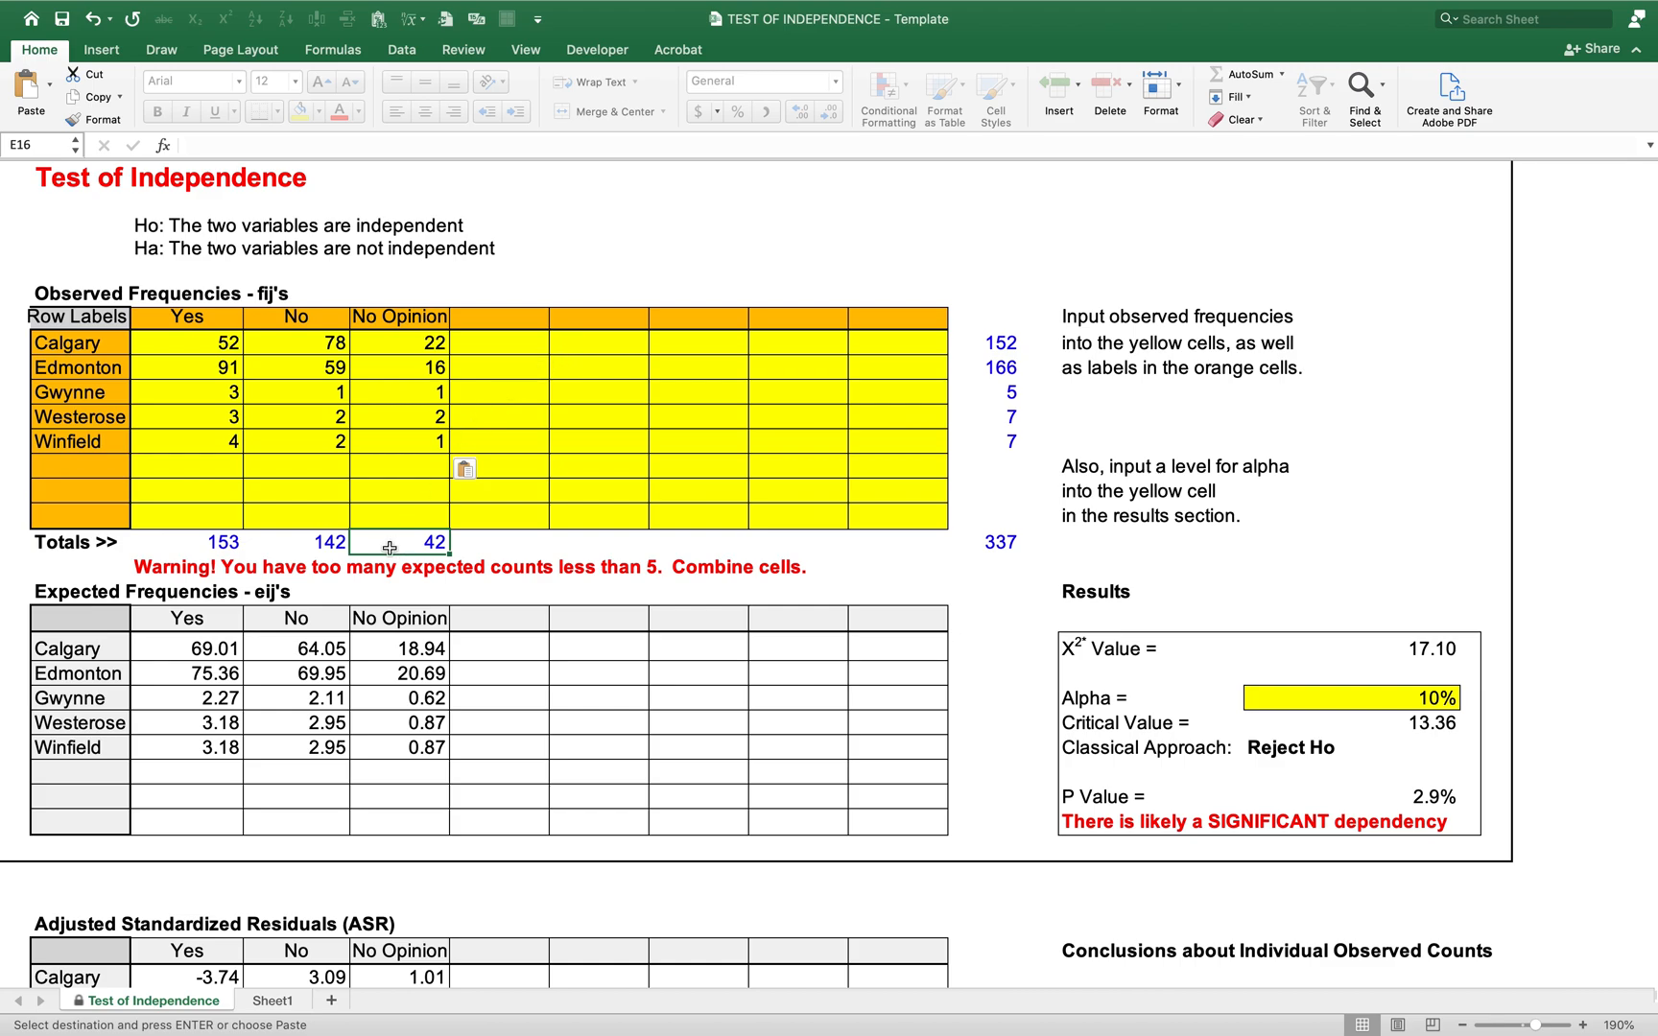
- Compare the row totals of Gwynne, Westerose and Winfield with their expected frequencies and observed Yes counts
left_click(1011, 397)
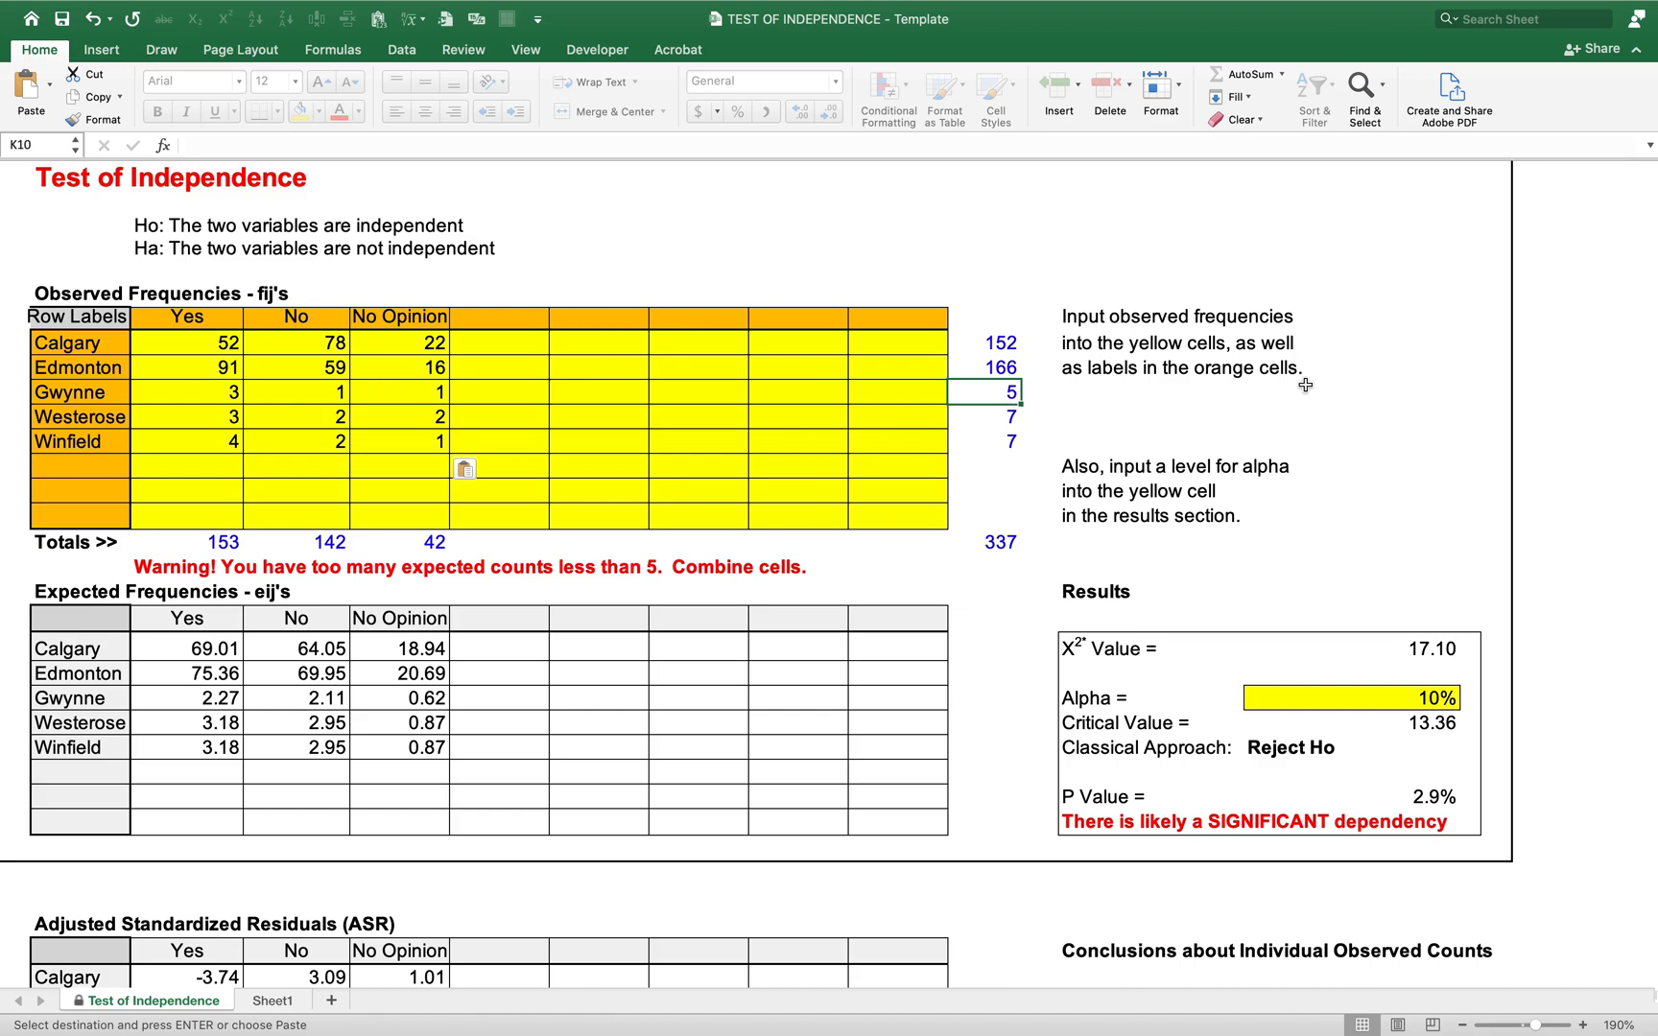
key("Down")
key("Down")
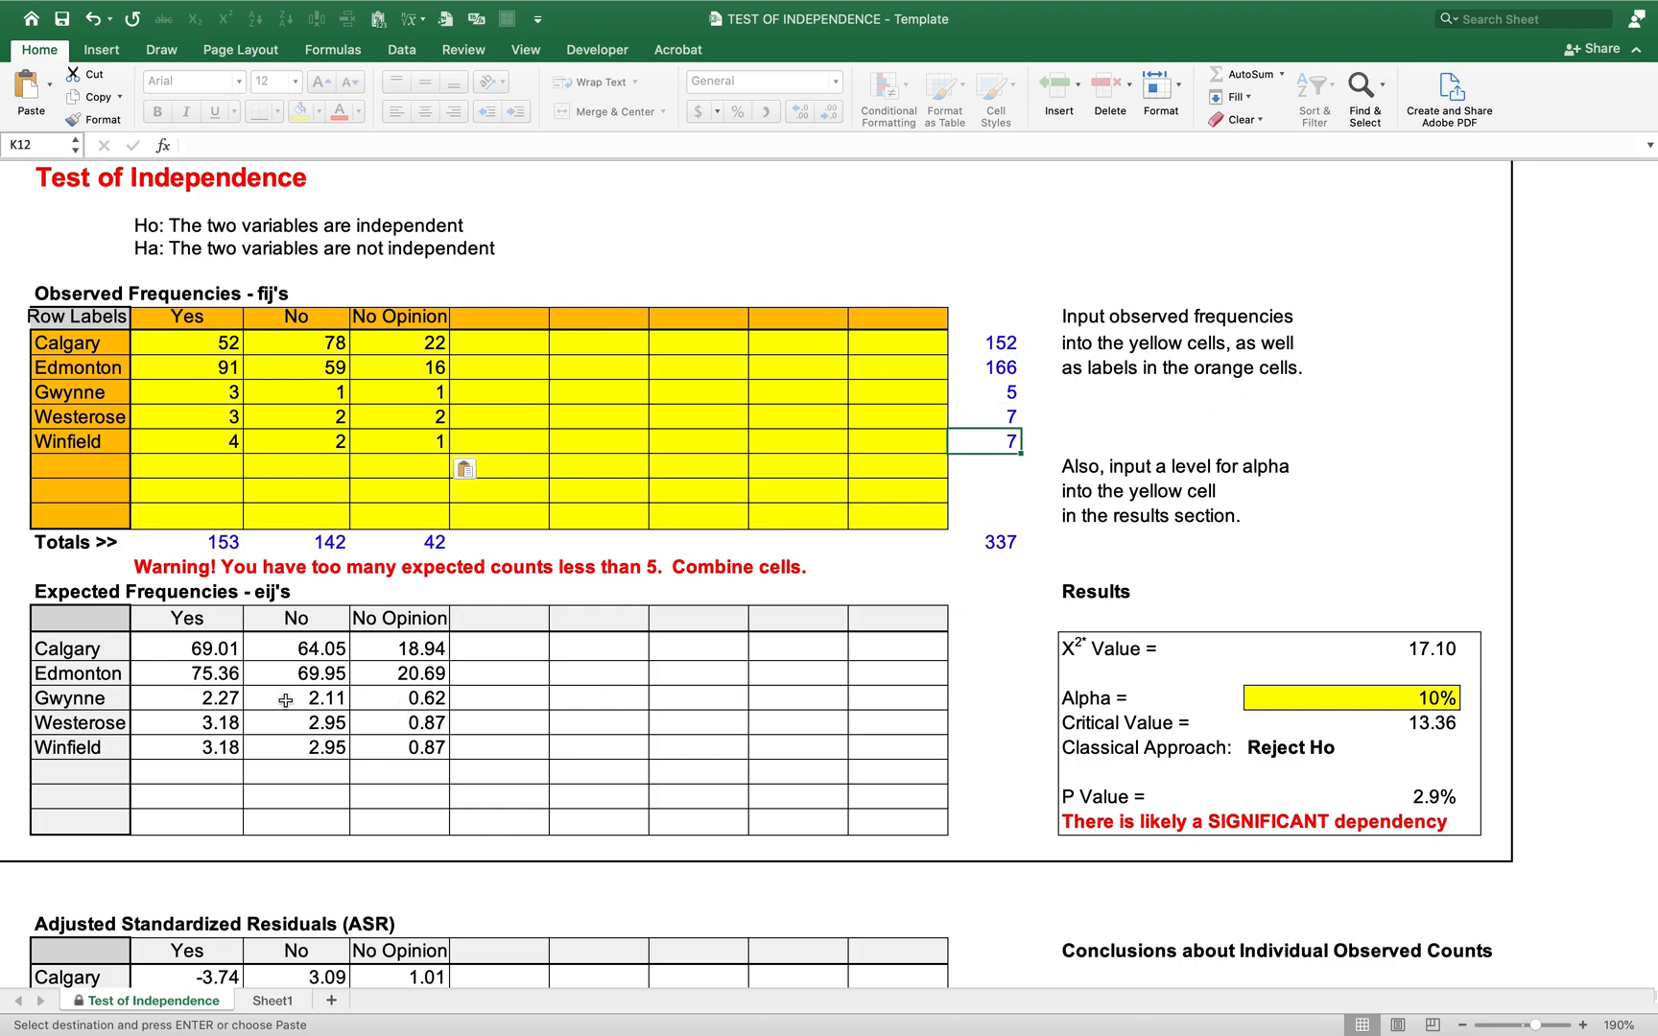
left_click(203, 698)
key("shift+Right")
key("shift+Right")
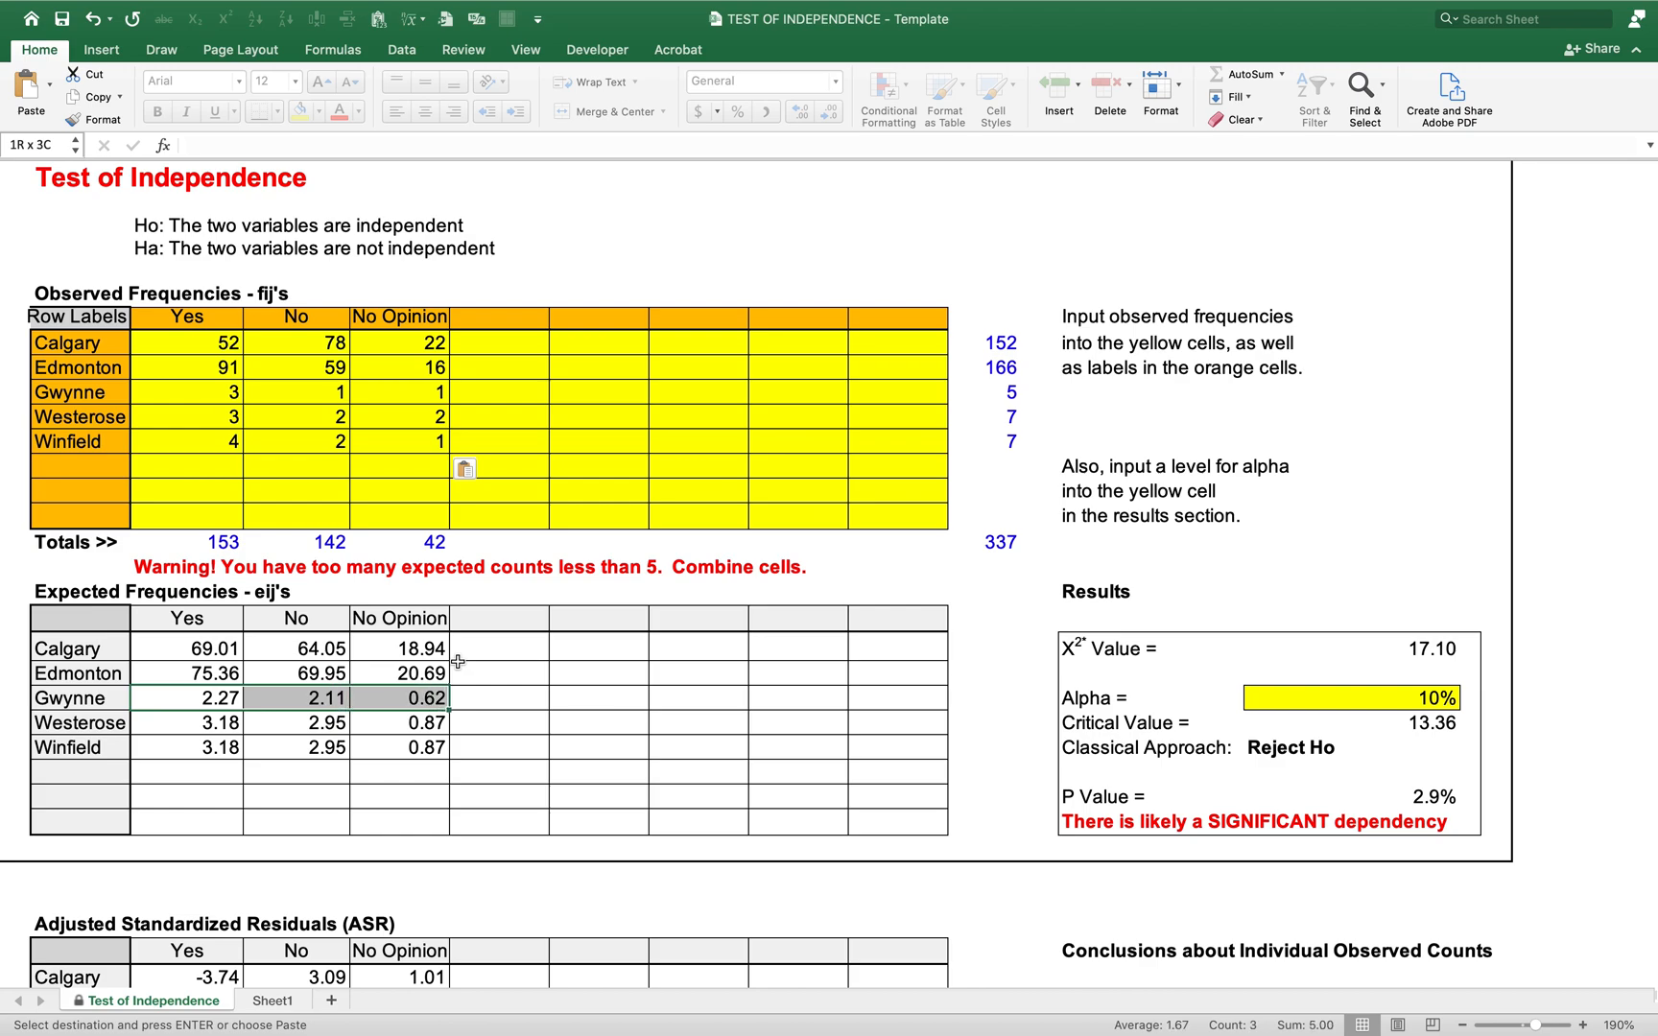
key("shift+Down")
key("shift+Down")
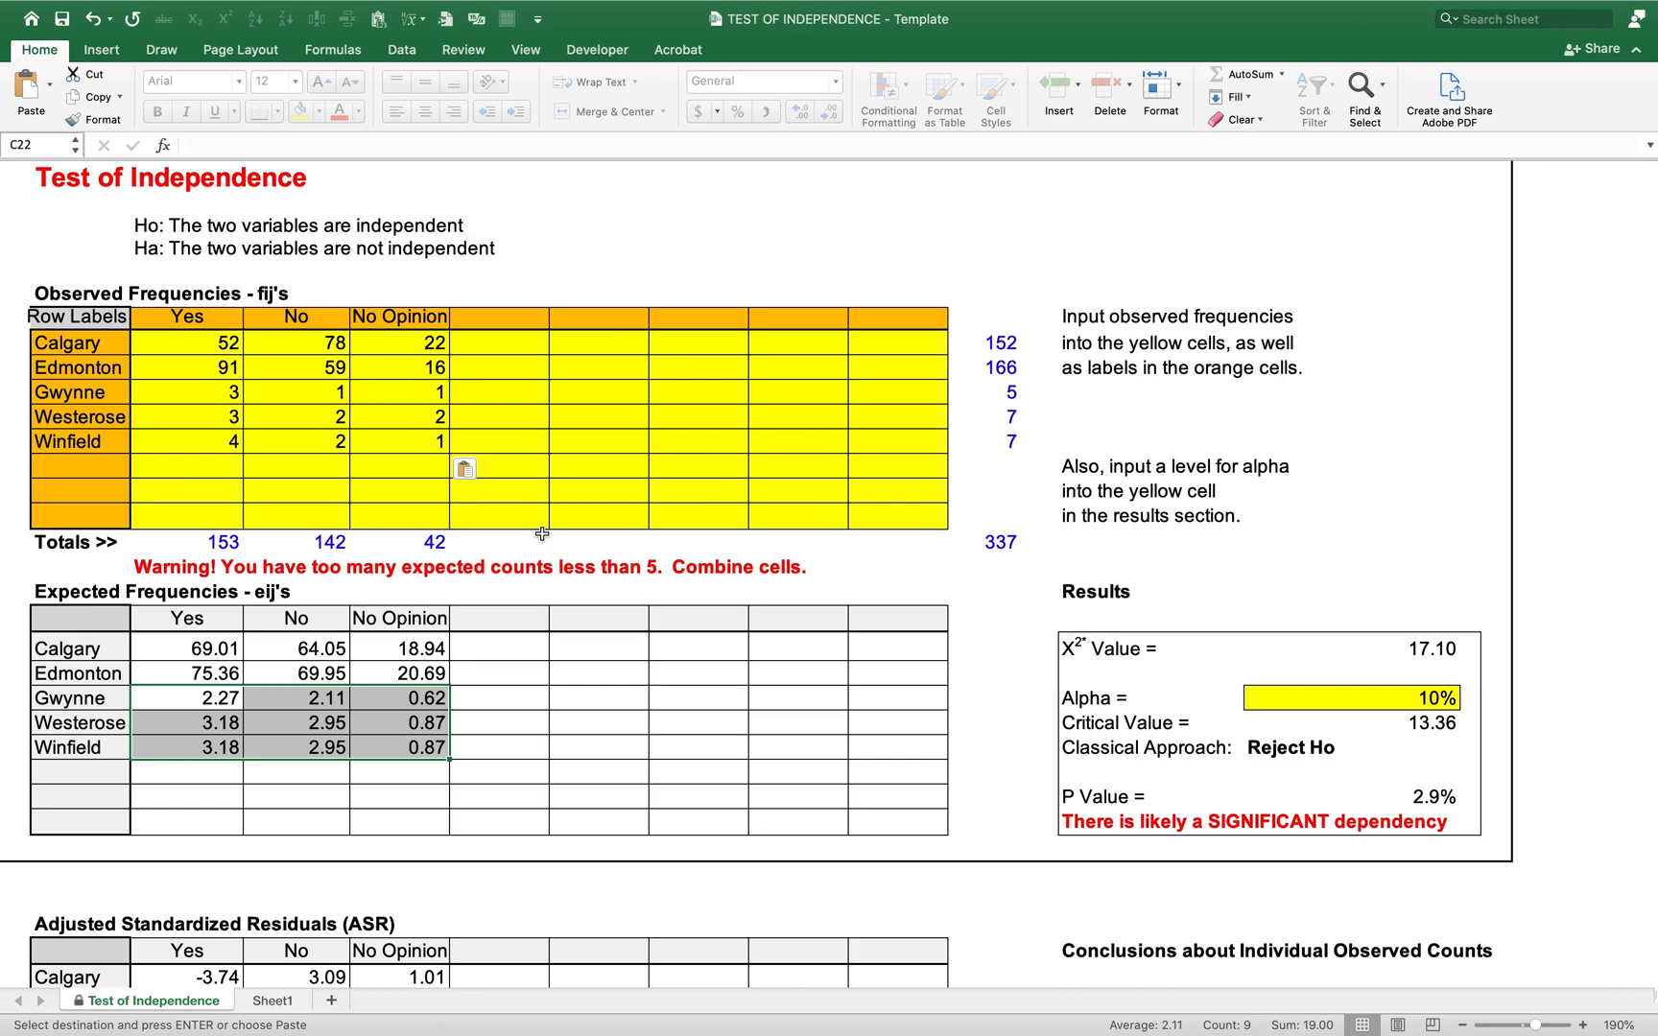
left_click(222, 395)
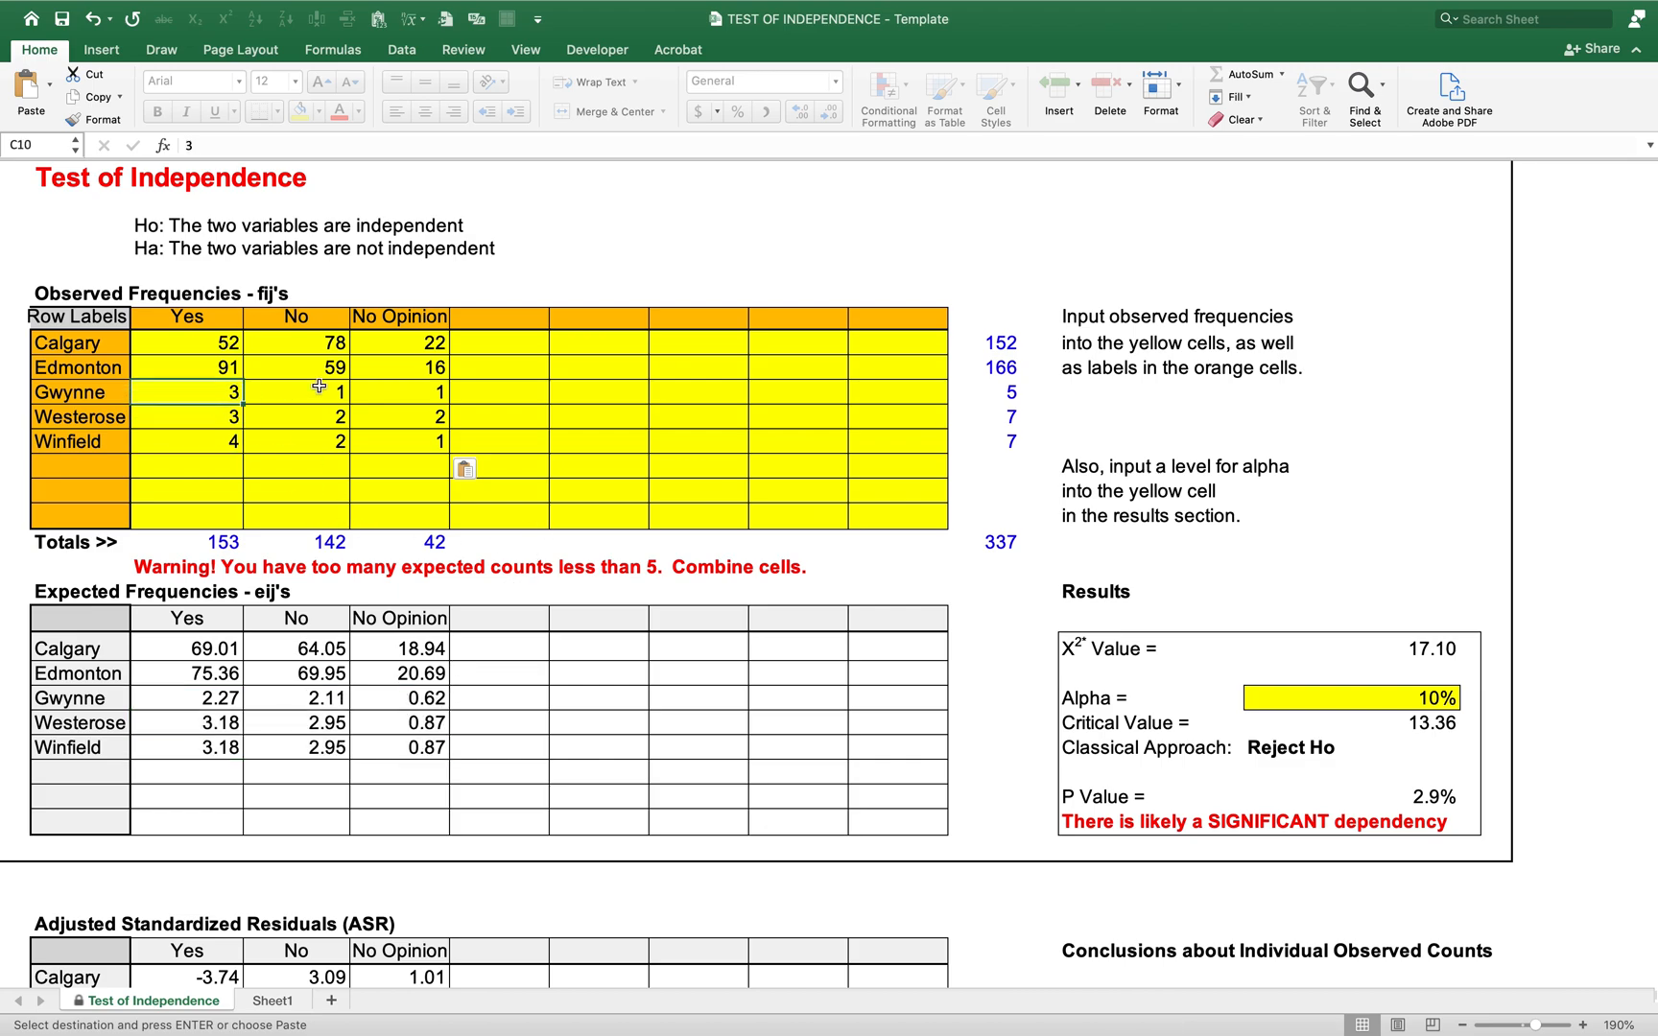
key("Down")
key("Down")
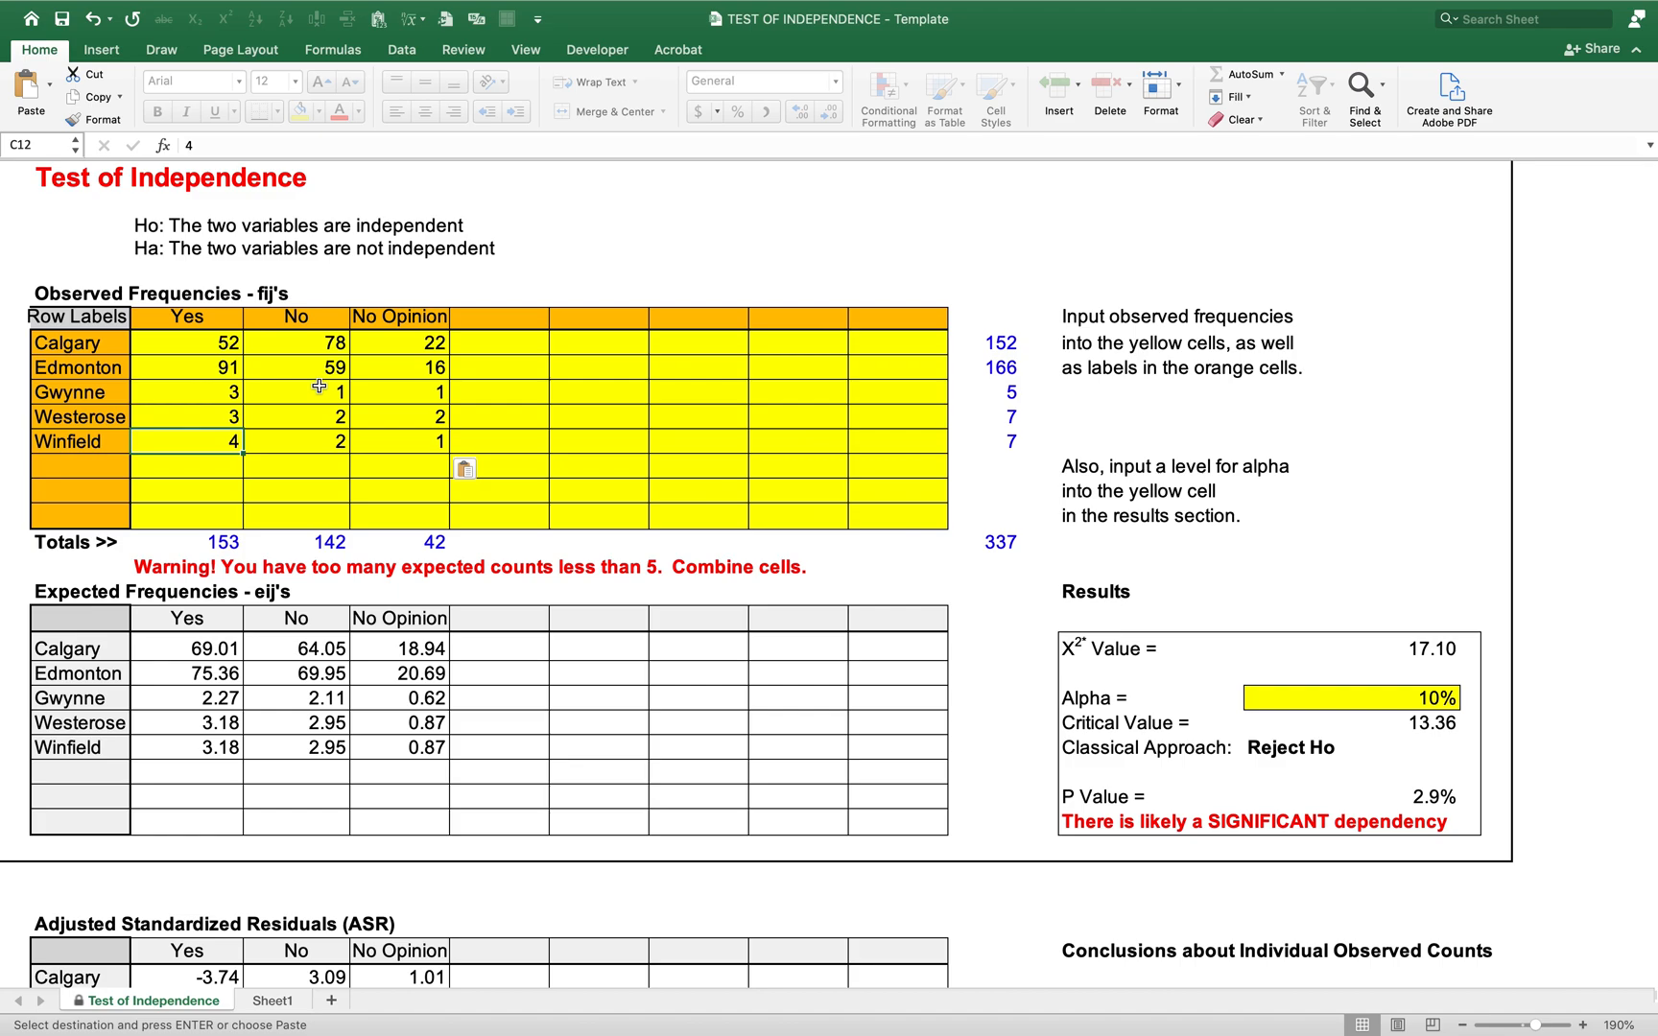
key("Up")
key("Up")
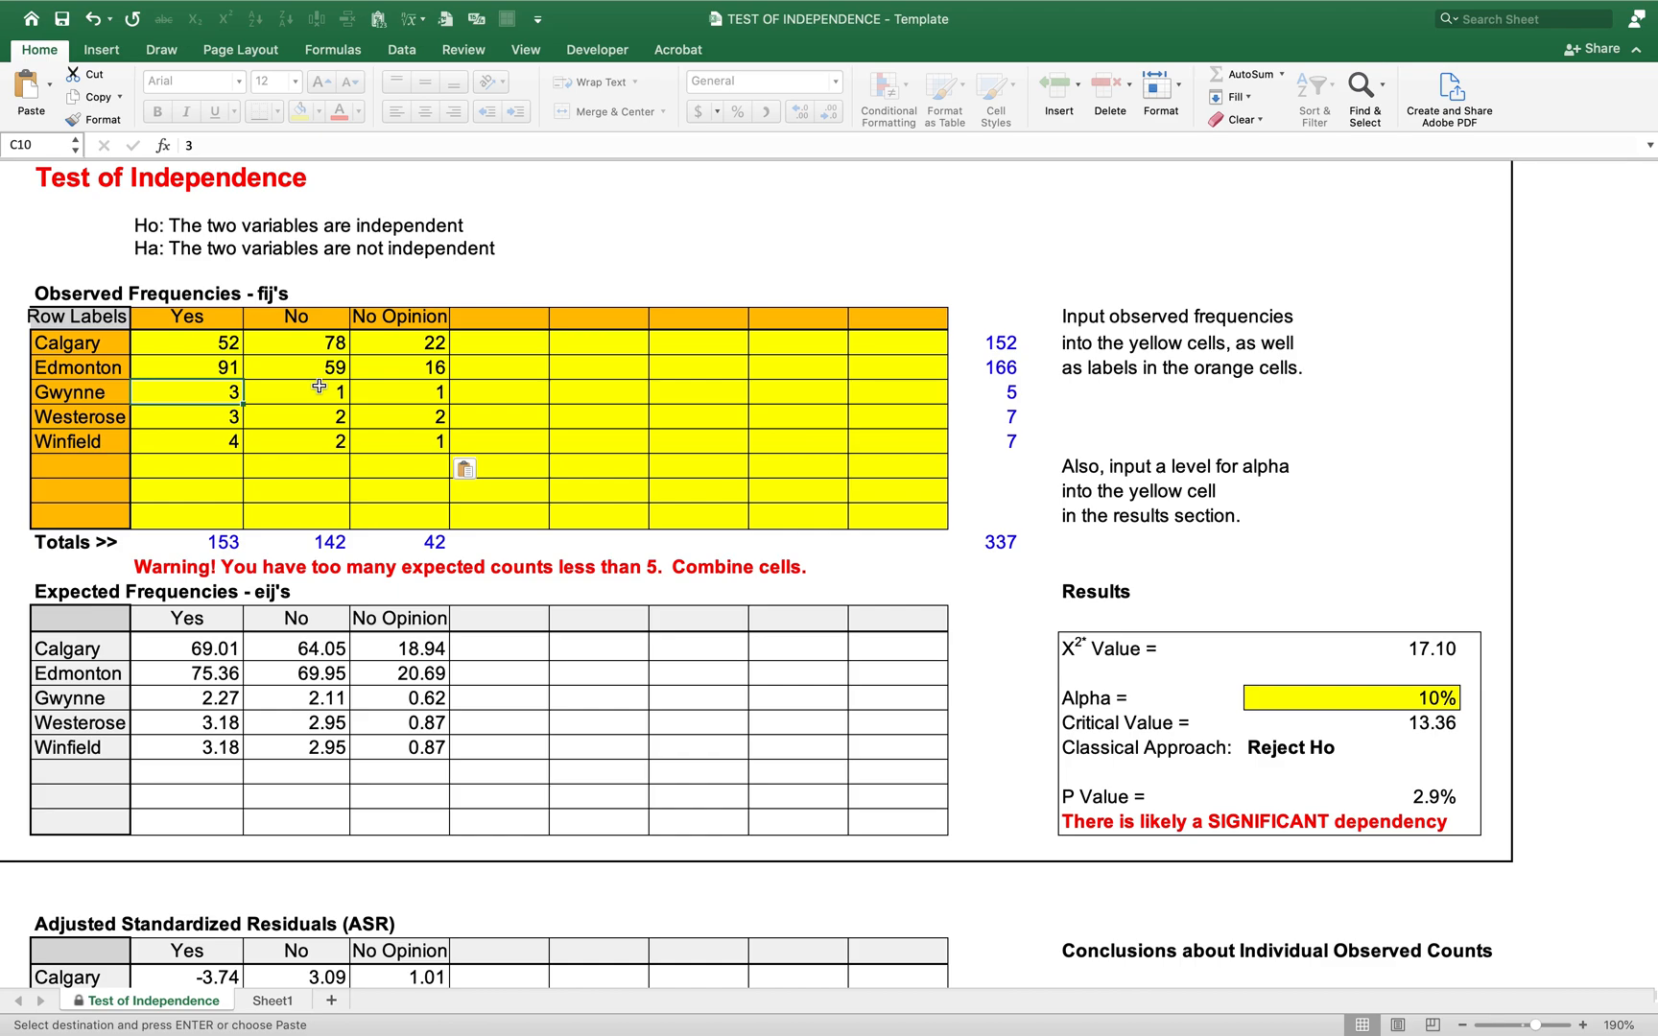
- Label the first empty row below Winfield in the Observed Frequencies table G/W/W
key("Down")
key("Down")
key("Down")
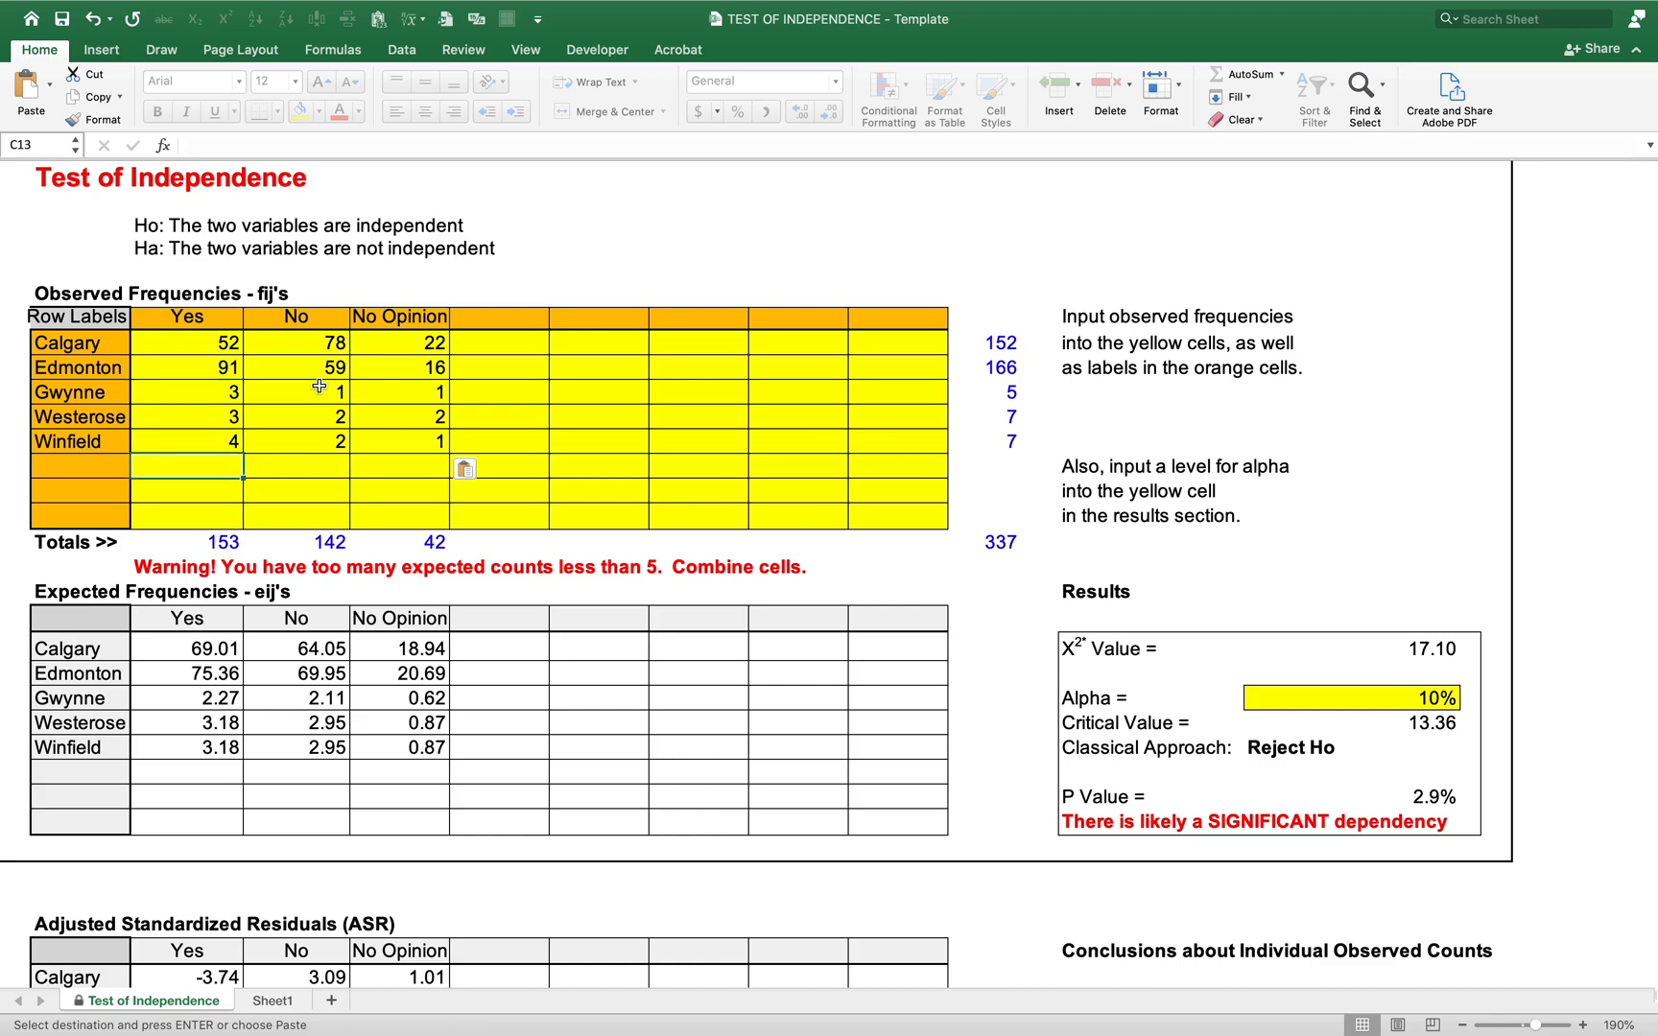
key("Left")
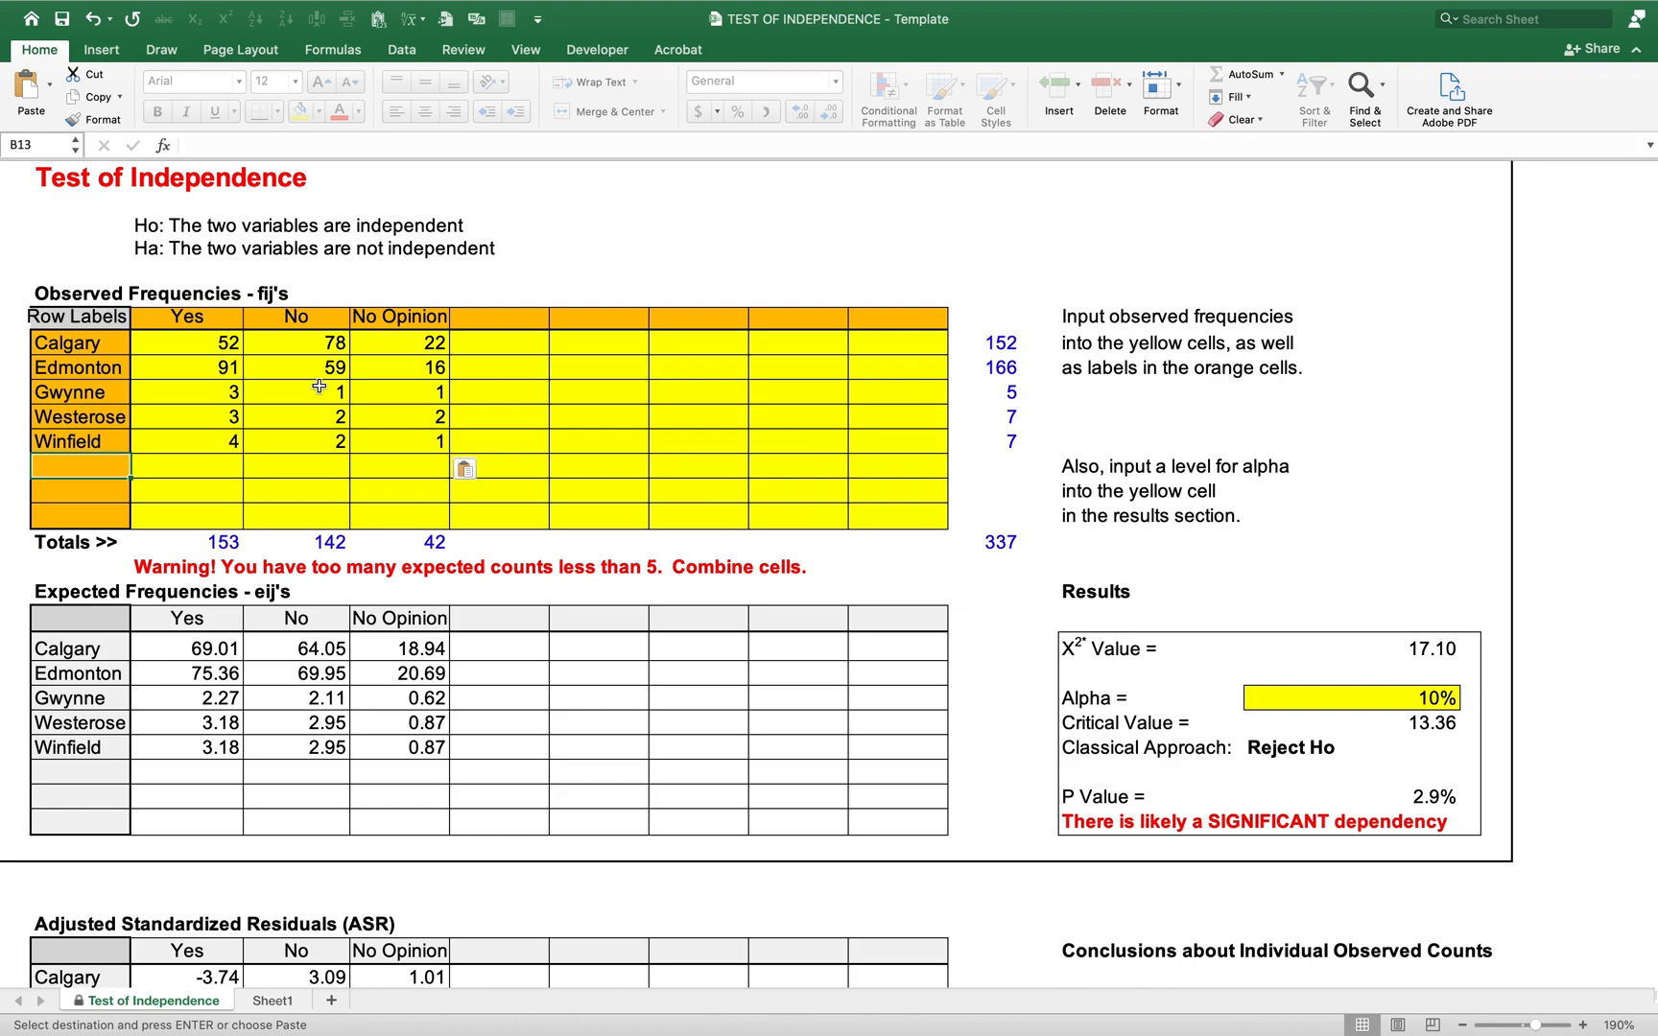
type("G/")
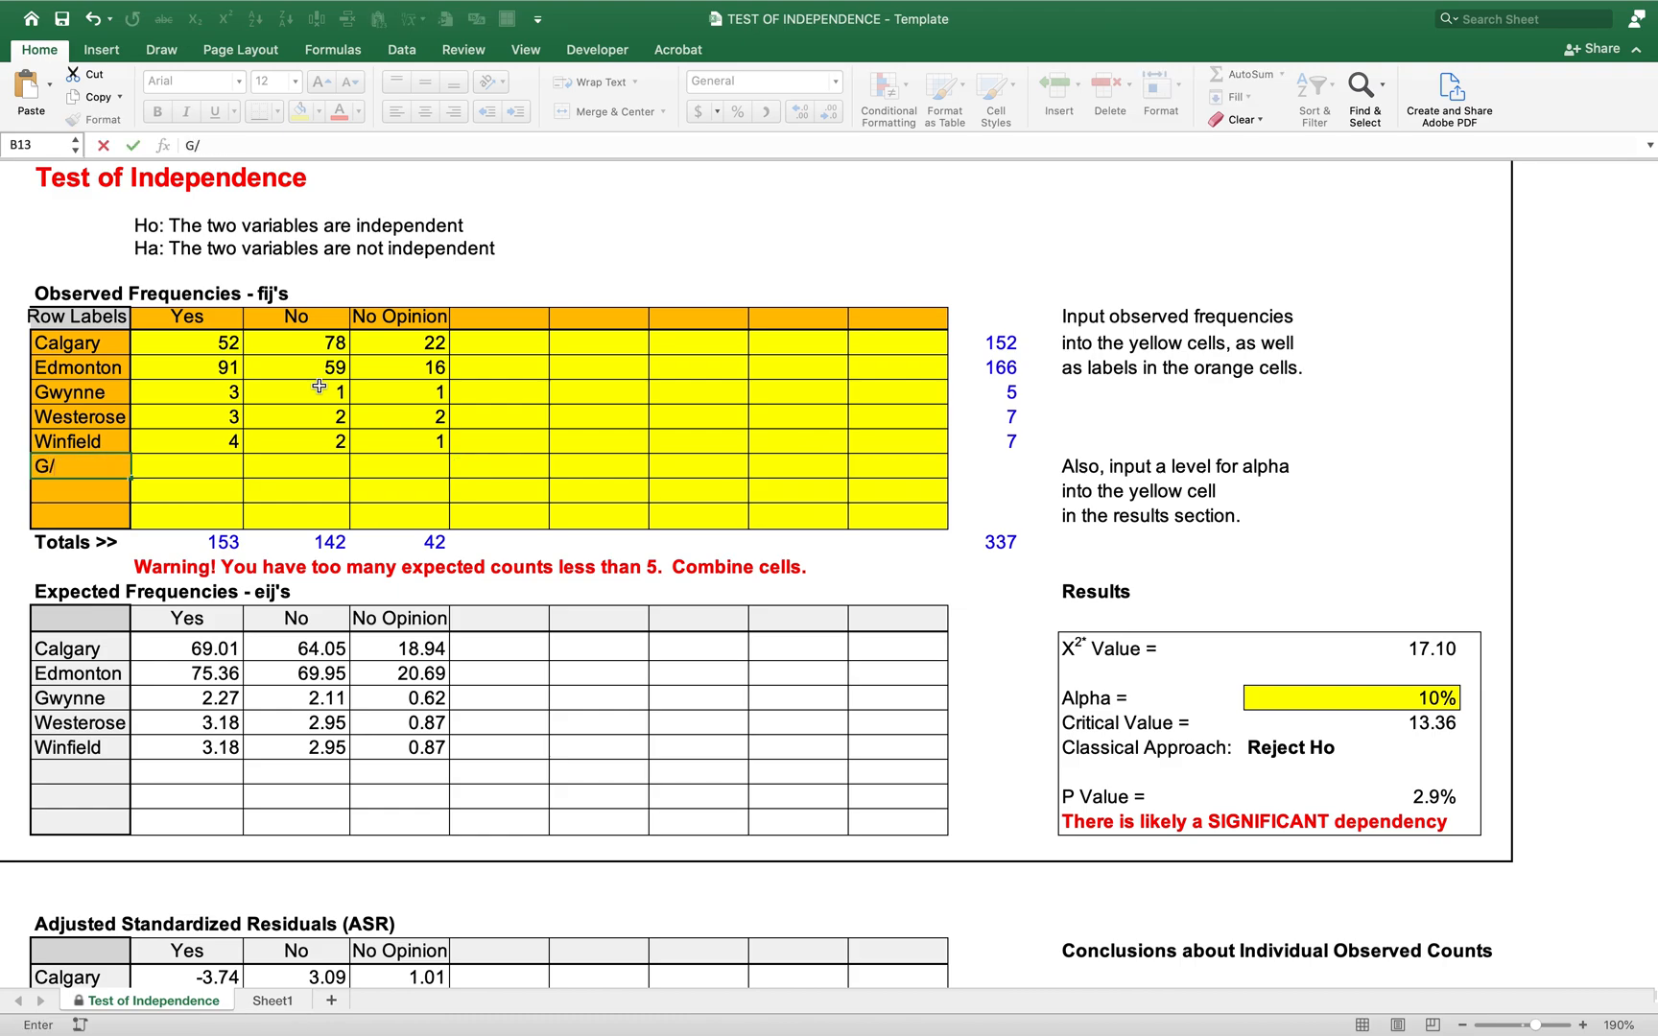
type("W")
key("BackSpace")
type("/W/W")
key("Return")
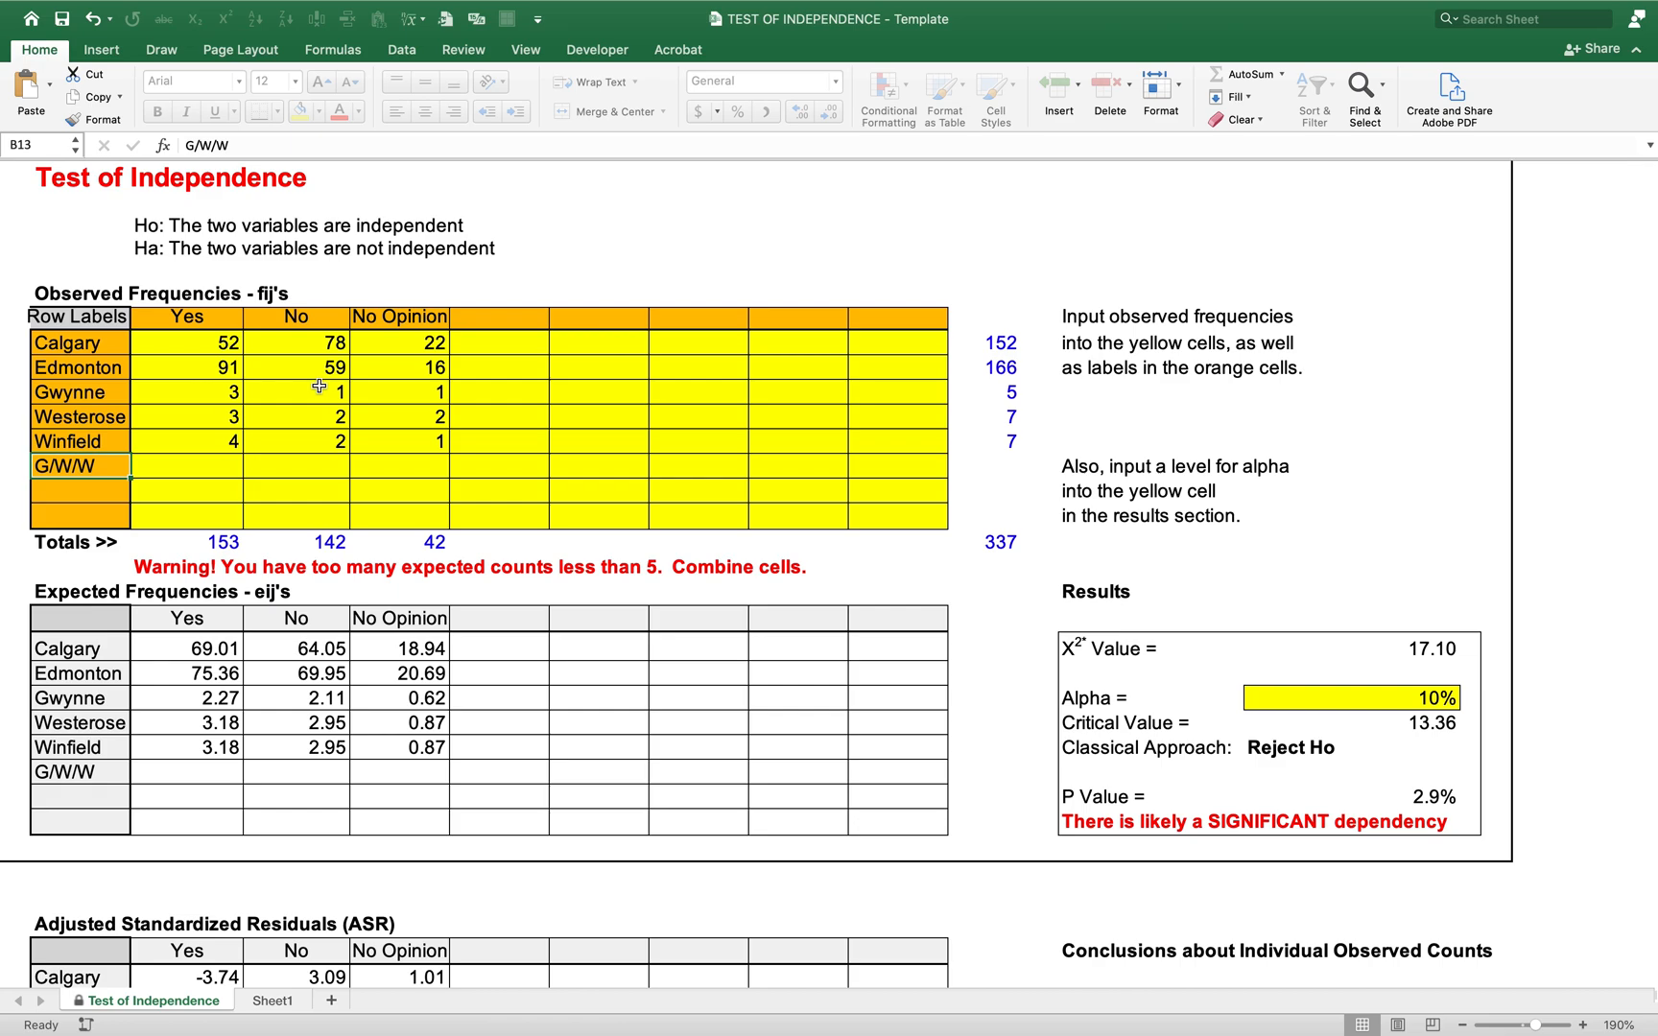
- Sum the Yes counts of Gwynne, Westerose and Winfield and enter 10 as the G/W/W Yes count
key("Right")
key("shift+Up")
key("shift+Up")
key("shift+Up")
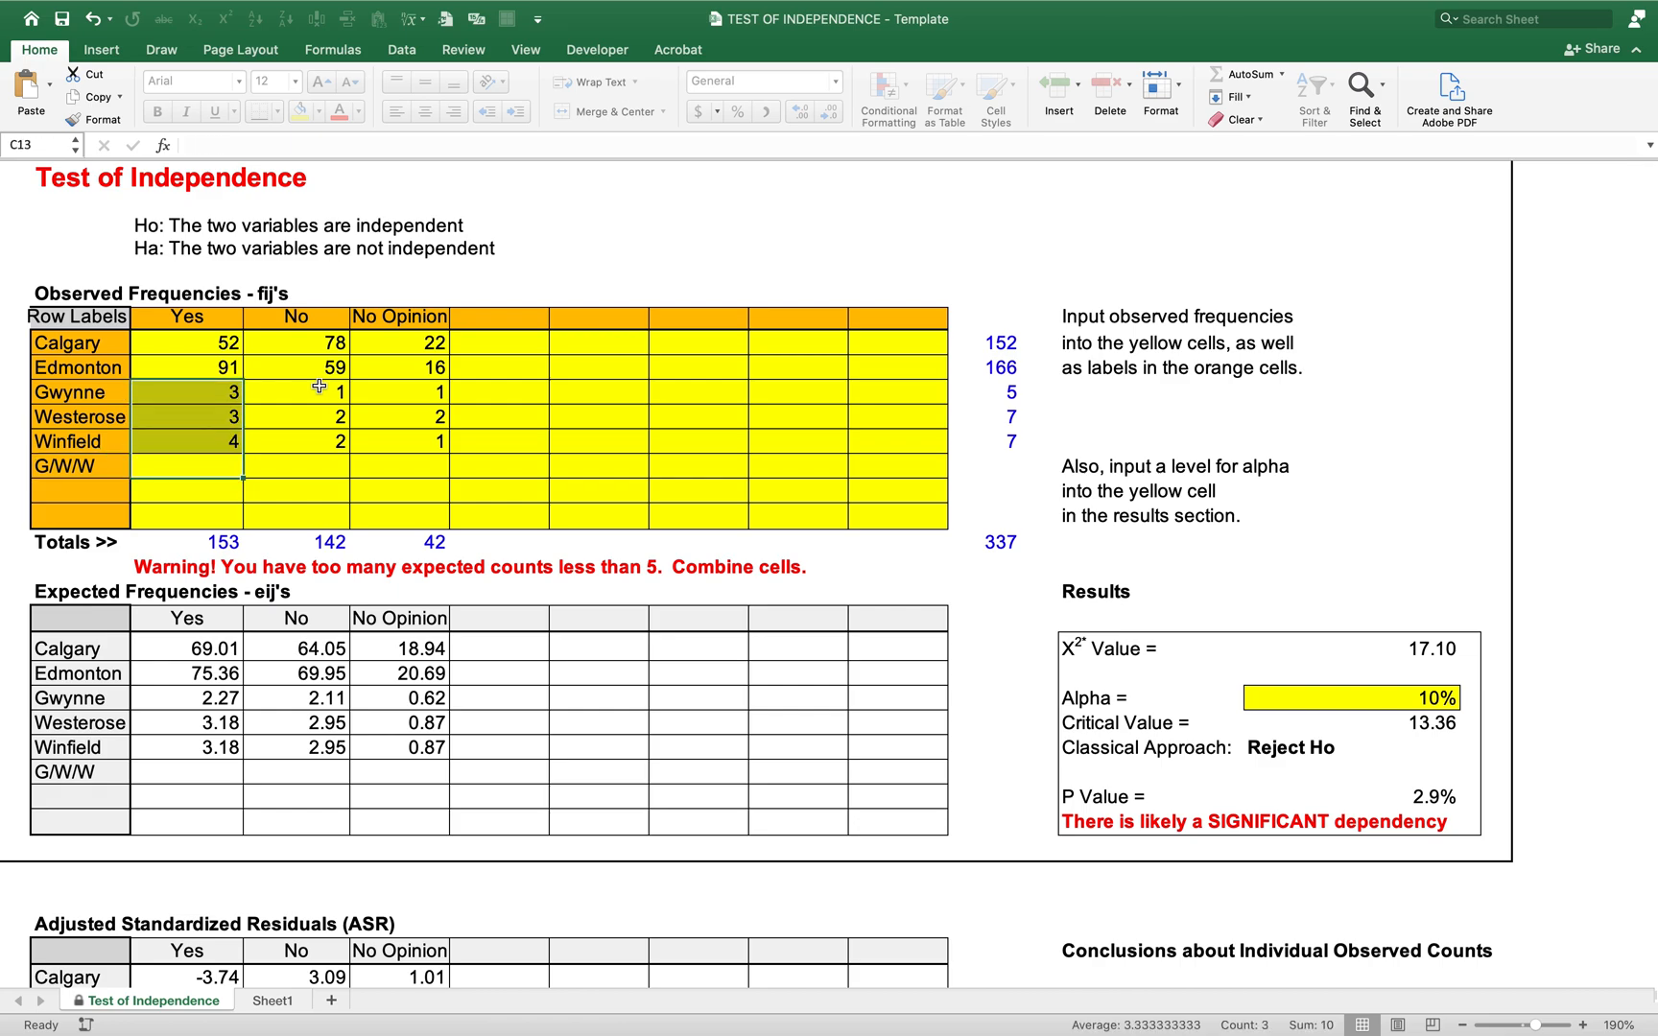
key("Down")
key("Up")
type("10")
- Sum the No counts of the same three communities and enter 5 as the G/W/W No count
key("Right")
key("Up")
key("Up")
key("Up")
key("shift+Down")
key("shift+Down")
key("Down")
key("Down")
key("Down")
type("5")
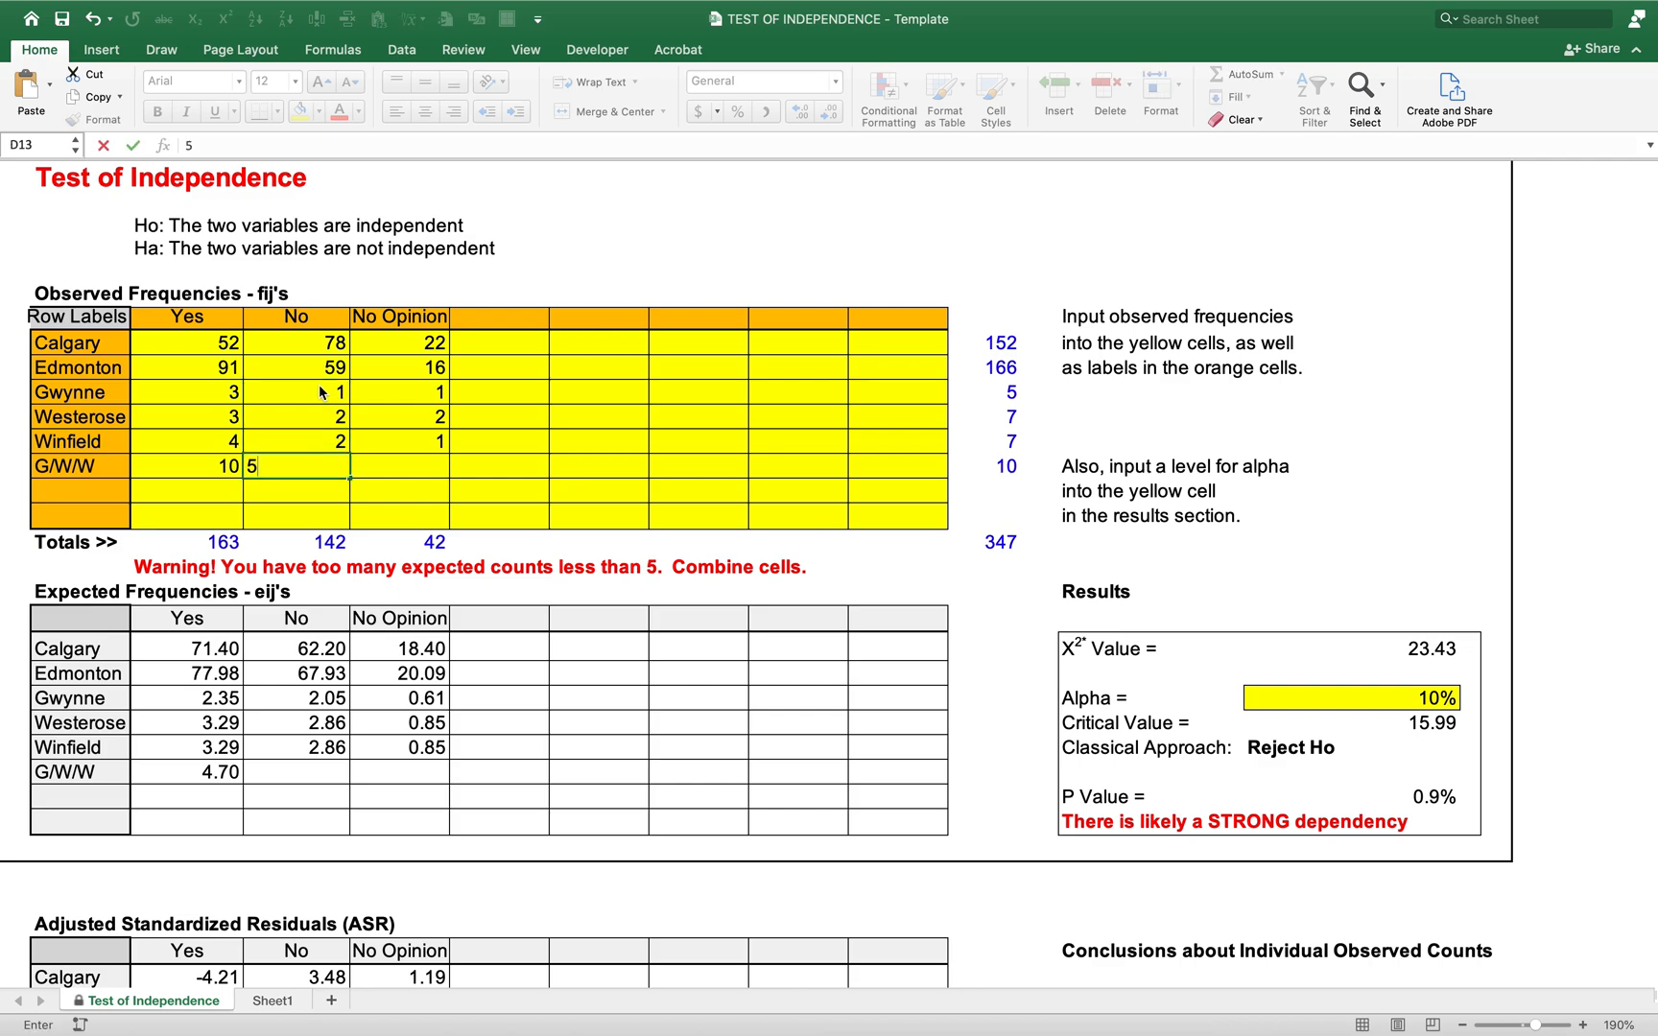
- Sum the three communities' No Opinion counts and enter 4 as the G/W/W No Opinion count
key("Right")
key("Up")
key("Up")
key("Up")
key("shift+Down")
key("shift+Down")
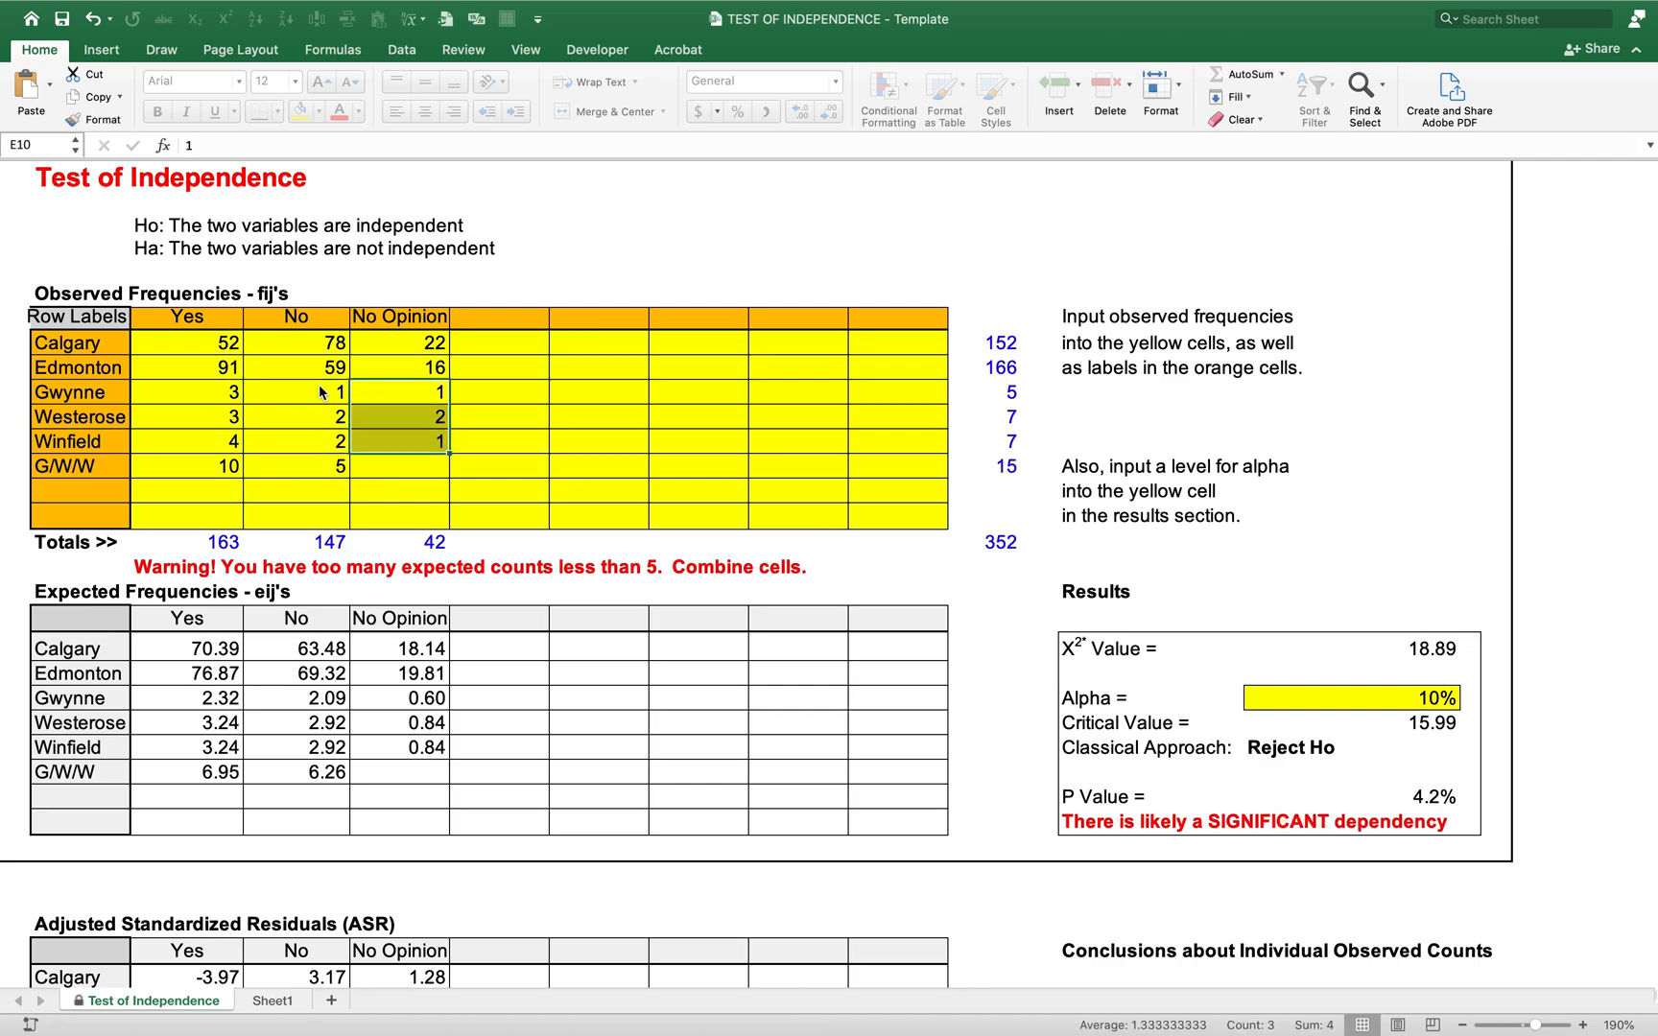
key("Down")
key("Down")
key("Down")
type("4")
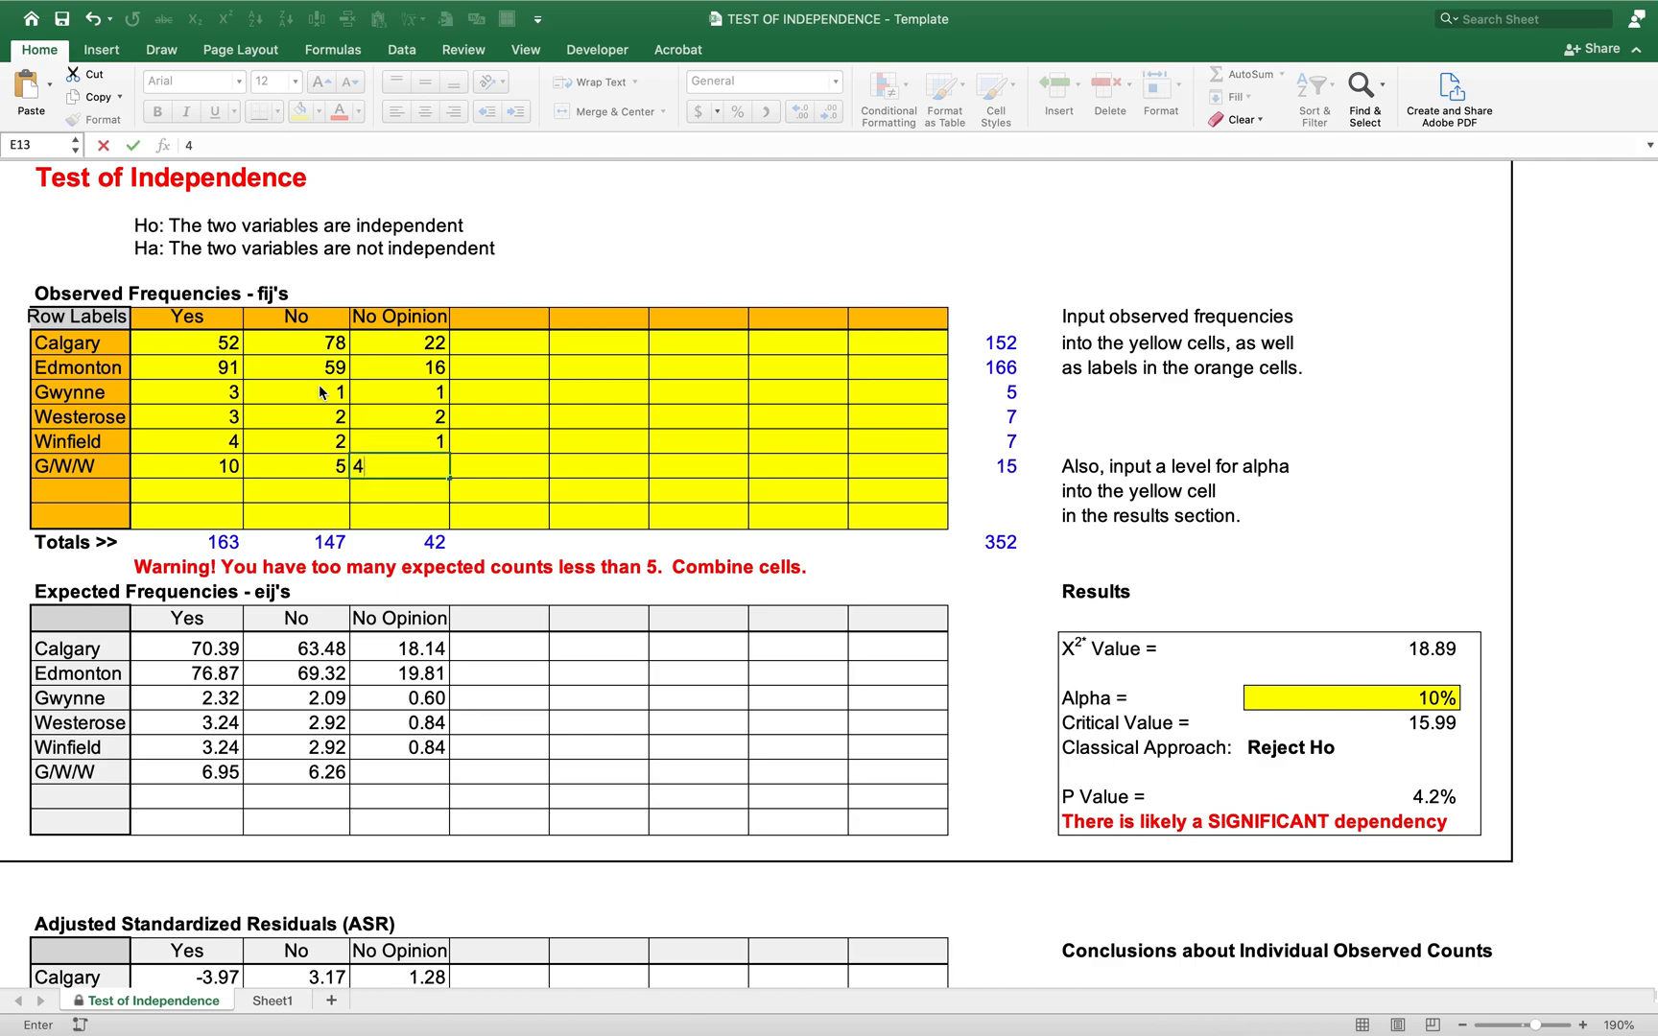
- Clear the labels and observed counts of the Gwynne, Westerose and Winfield rows
key("Up")
key("Up")
key("Left")
key("Left")
key("Left")
key("Up")
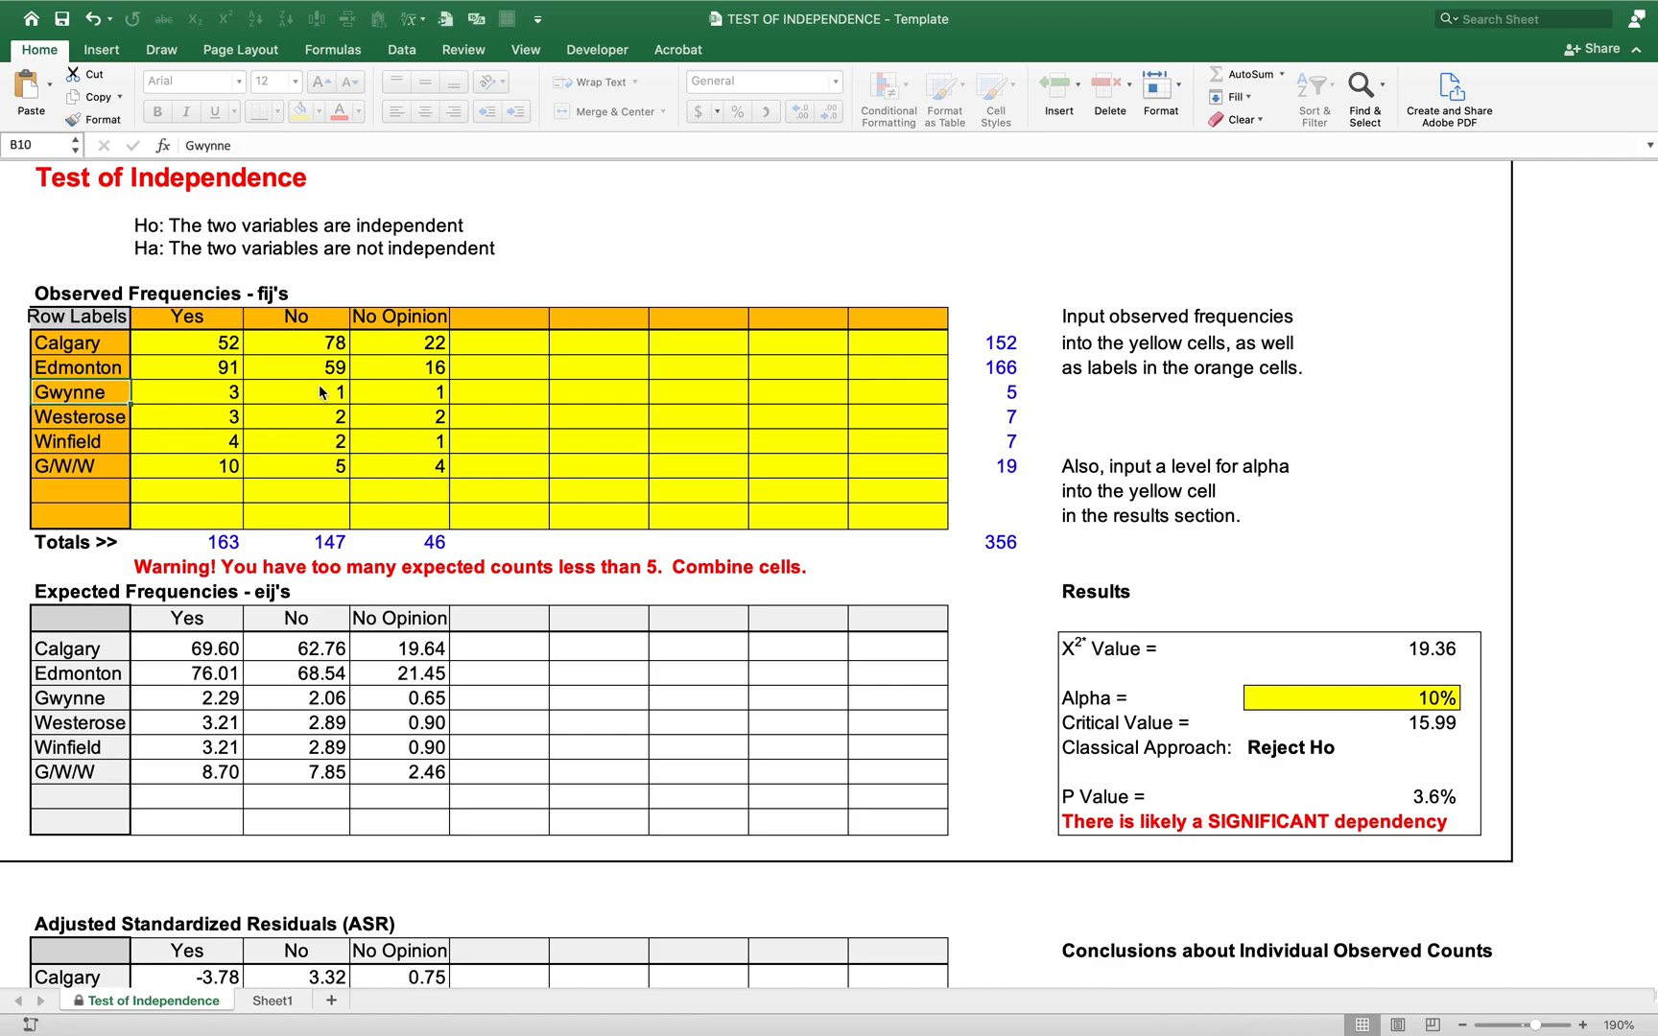
key("shift+Down")
key("shift+Down")
key("shift+Right")
key("shift+Right")
key("shift+Right")
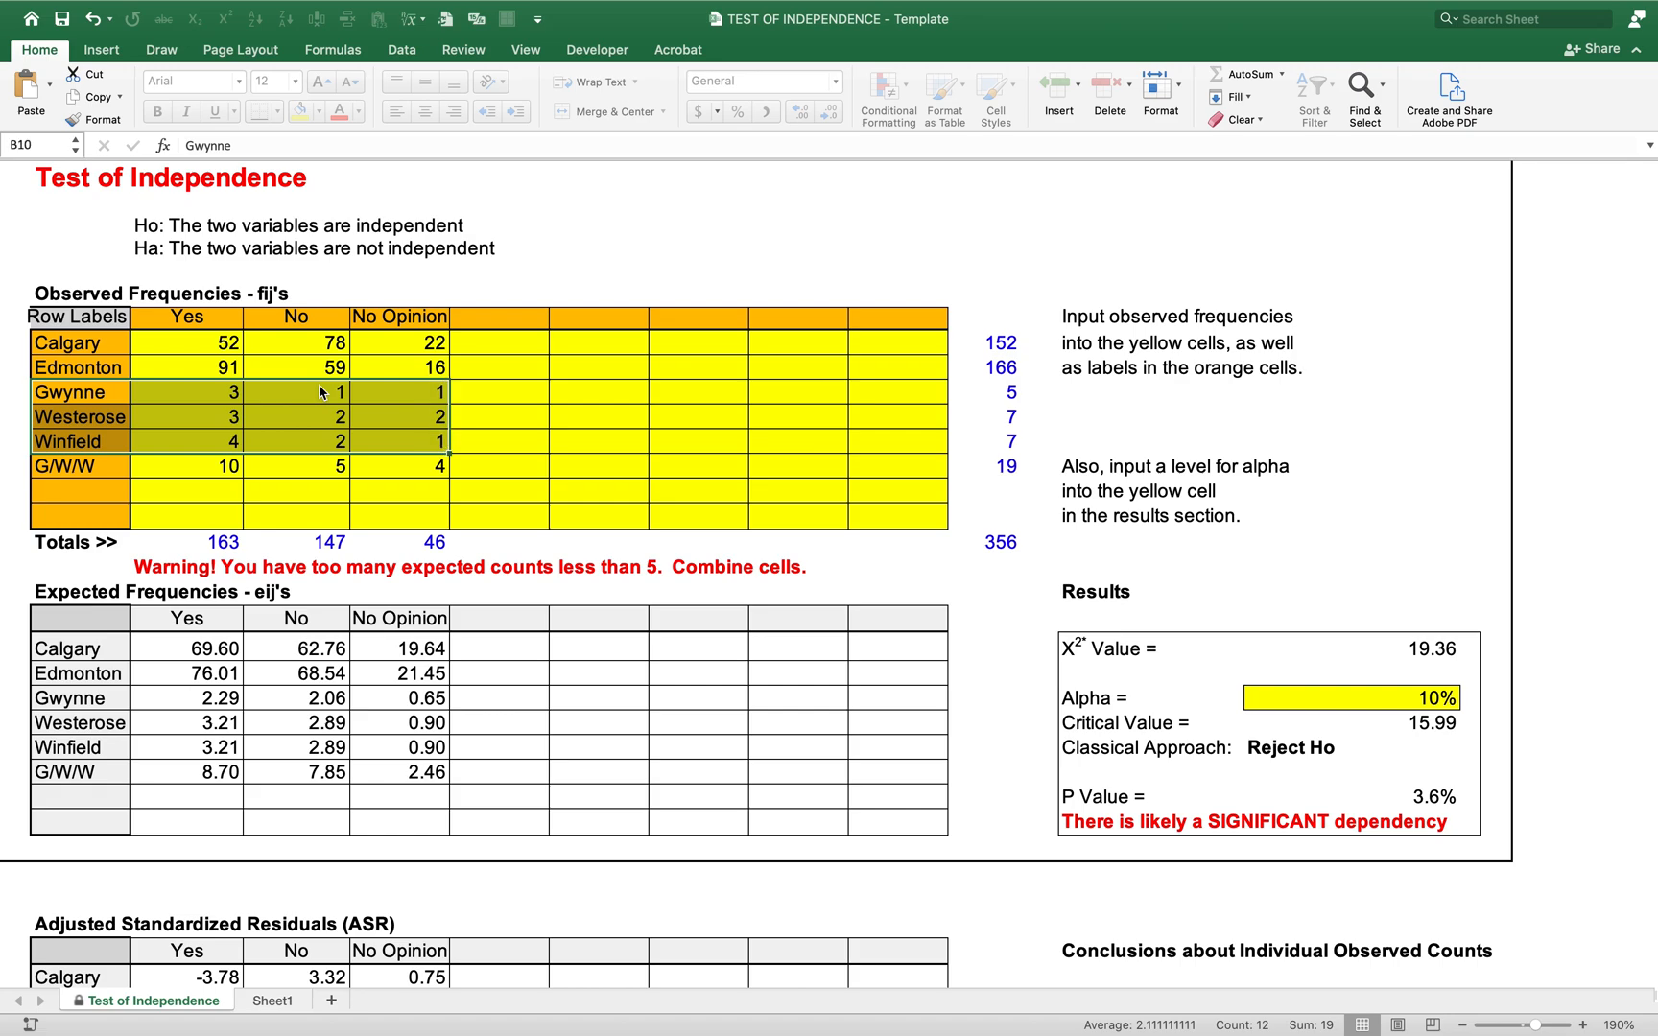
key("Delete")
- Copy the G/W/W label and its three counts into the empty row directly below Edmonton
key("Down")
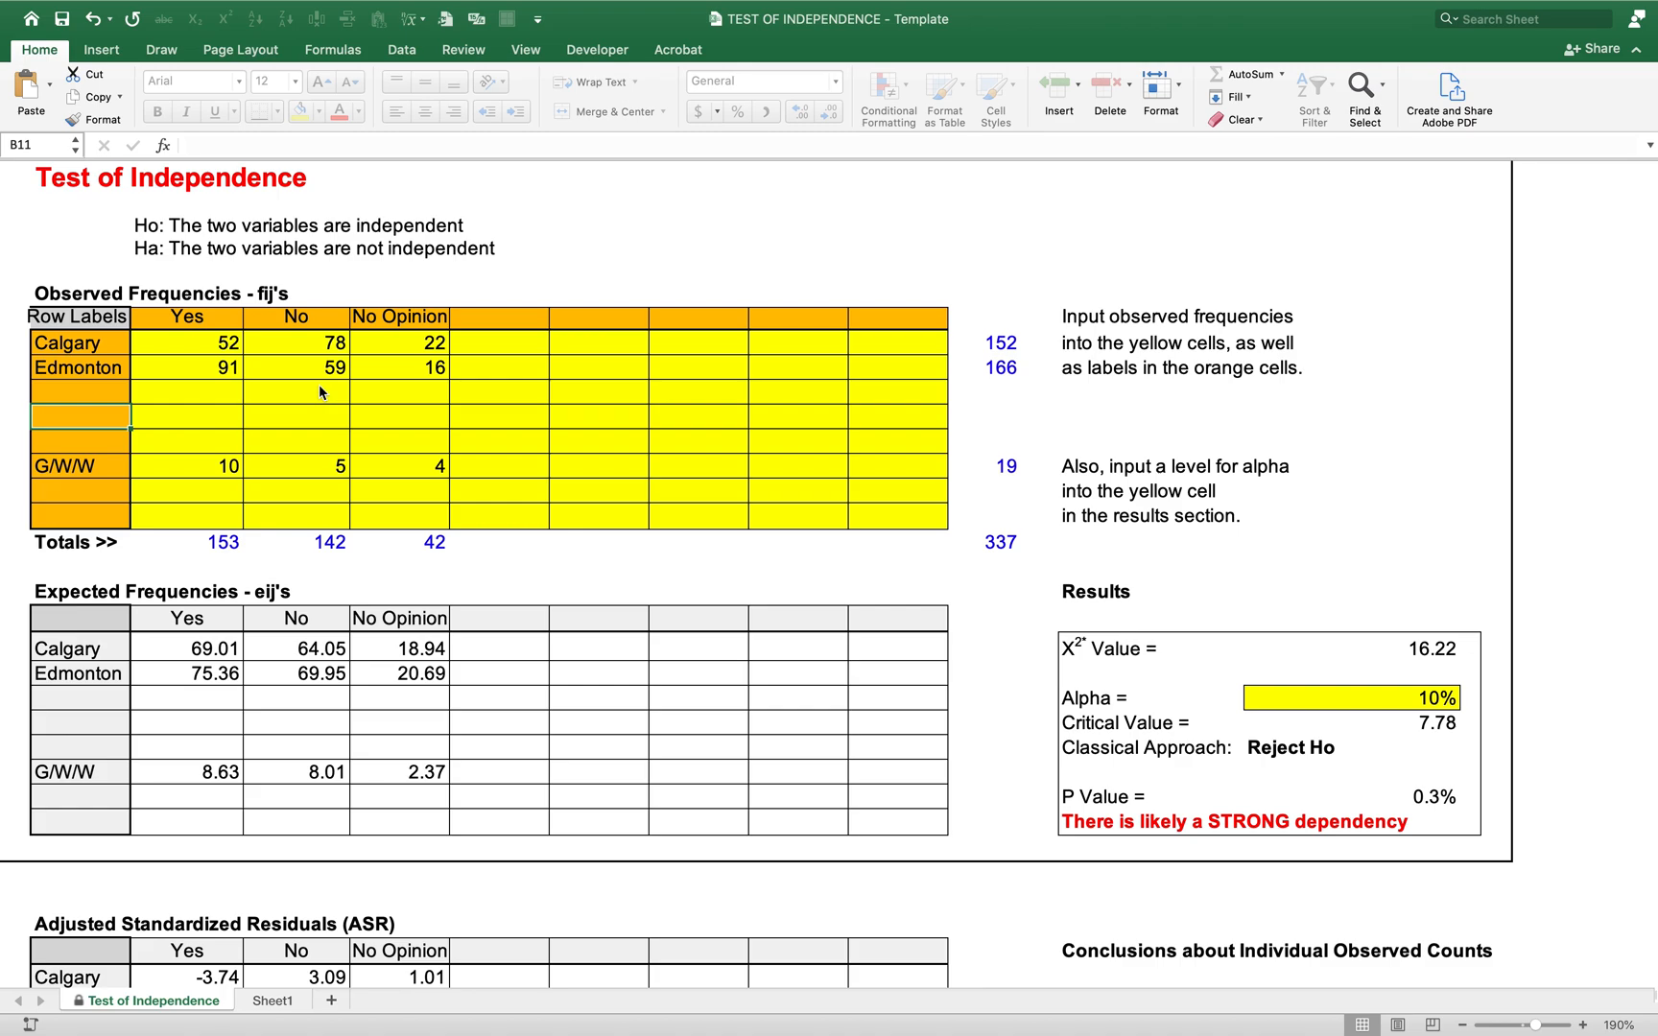
key("Down")
key("Down")
key("shift+Right")
key("shift+Right")
key("shift+Right")
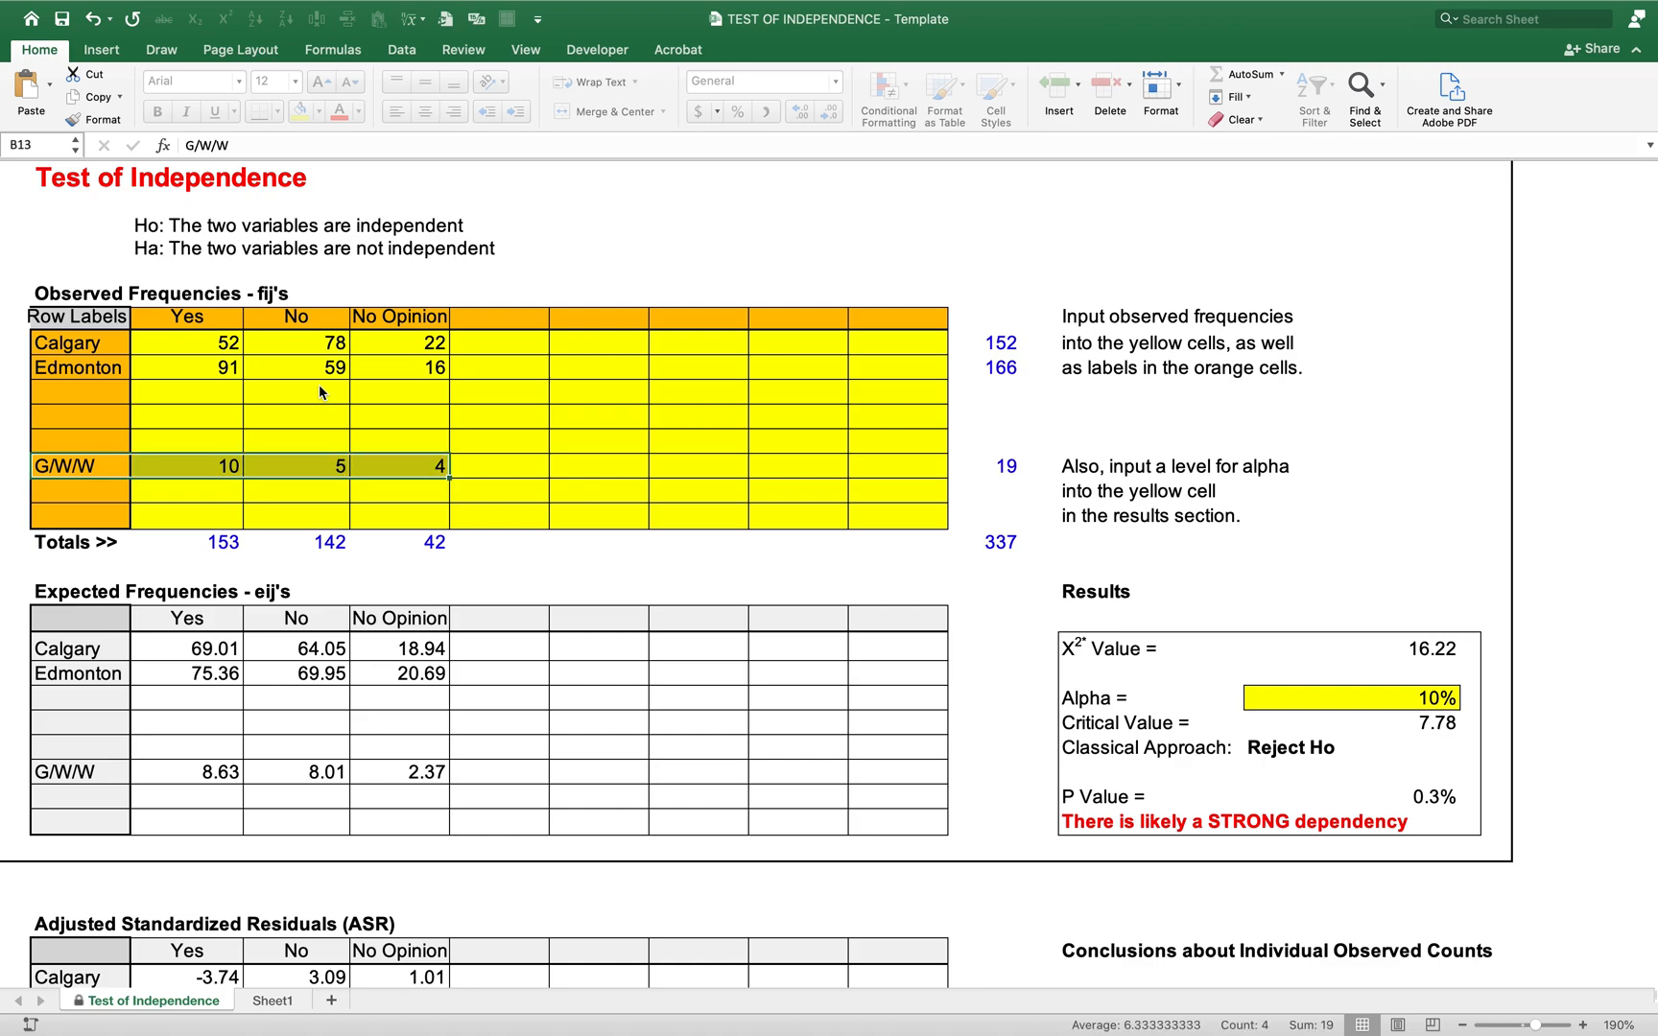
key("super+c")
key("Up")
key("Up")
key("Up")
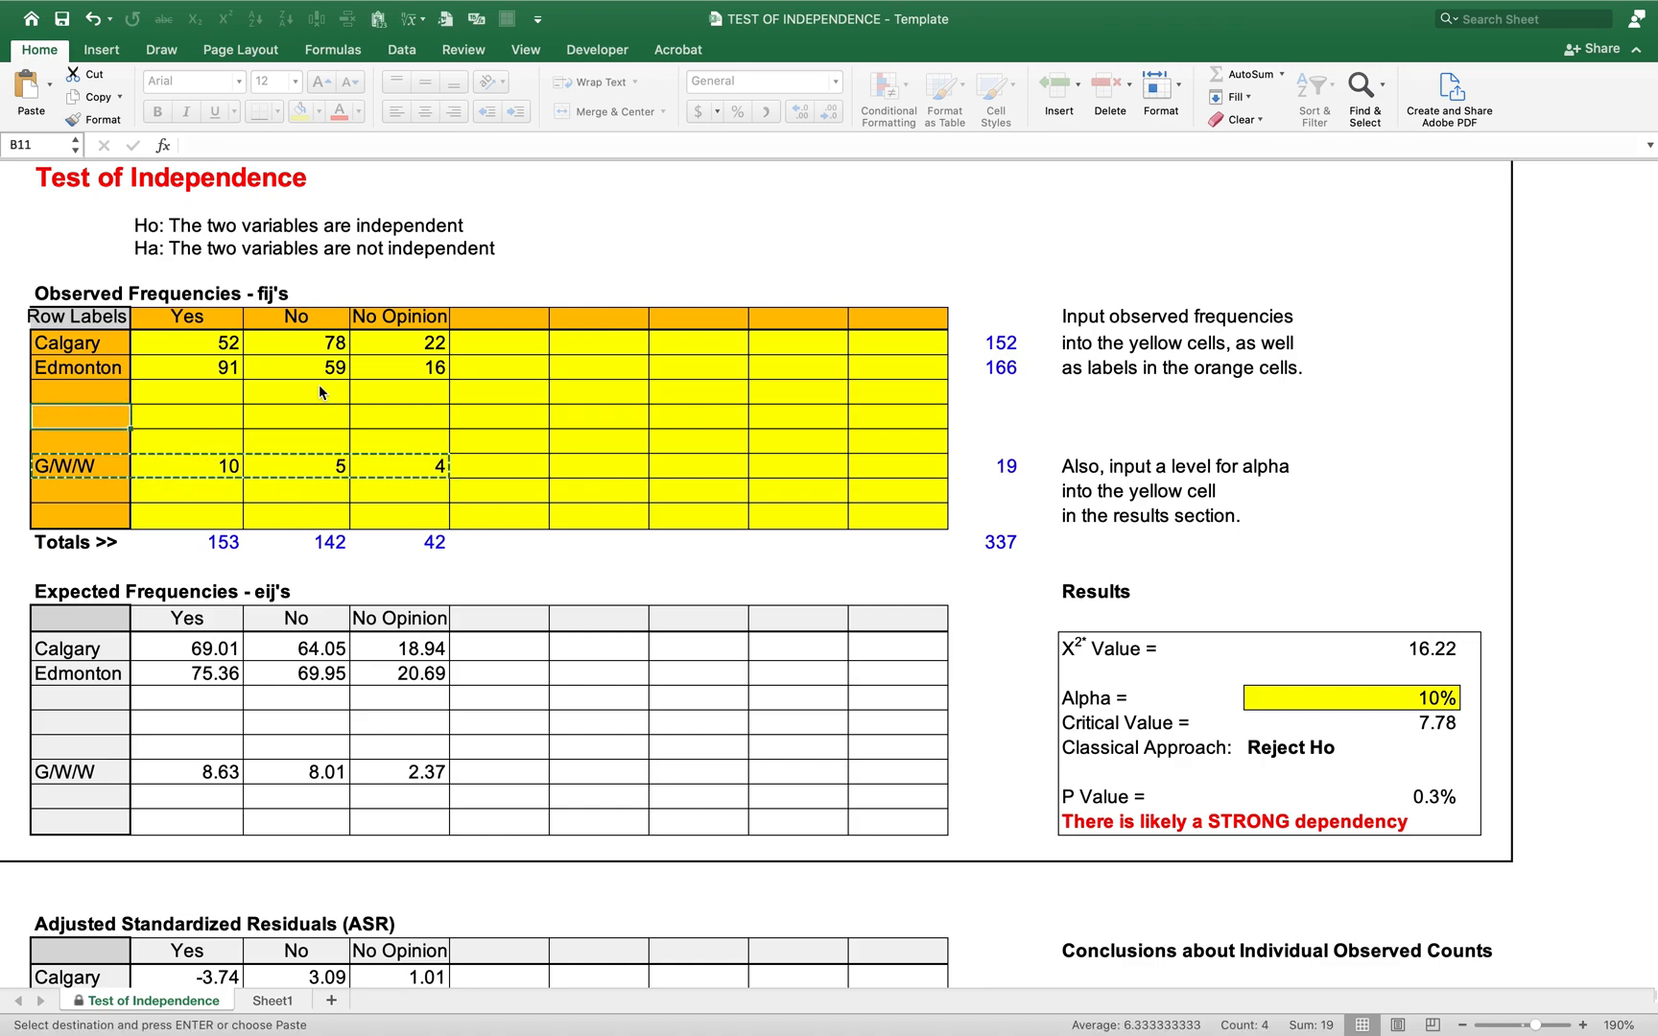
key("super+v")
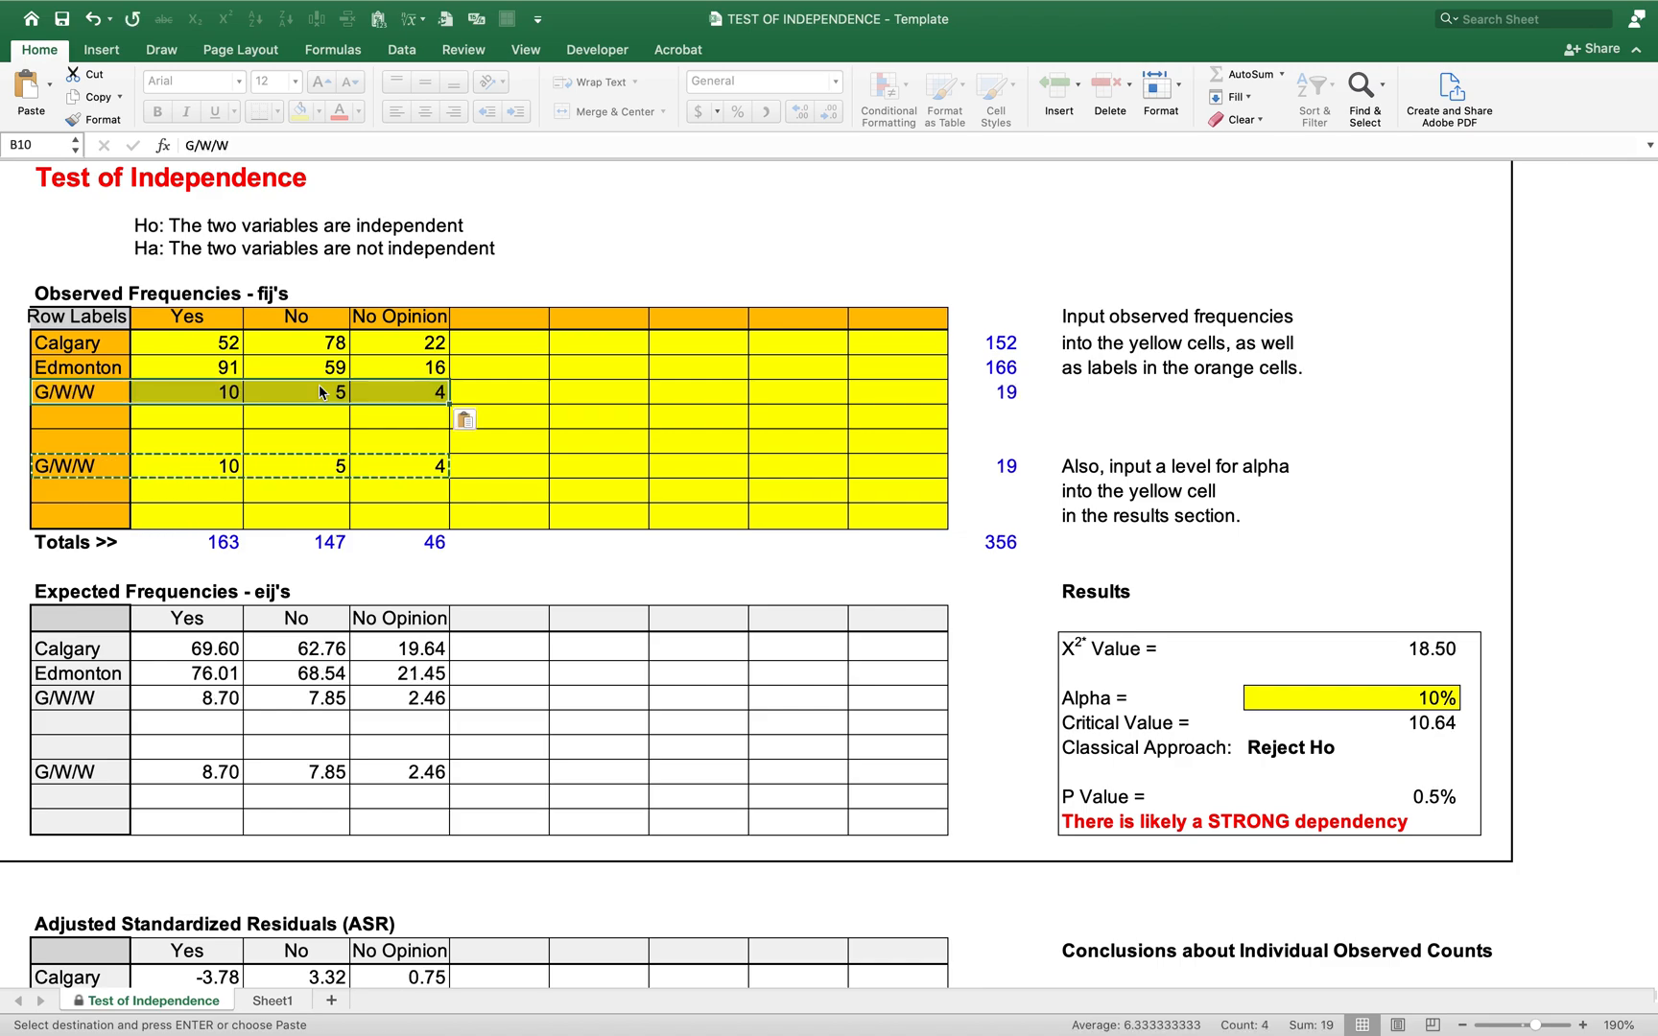
- Clear the duplicate G/W/W row further down the Observed Frequencies table
key("shift+Right")
key("shift+Right")
key("shift+Right")
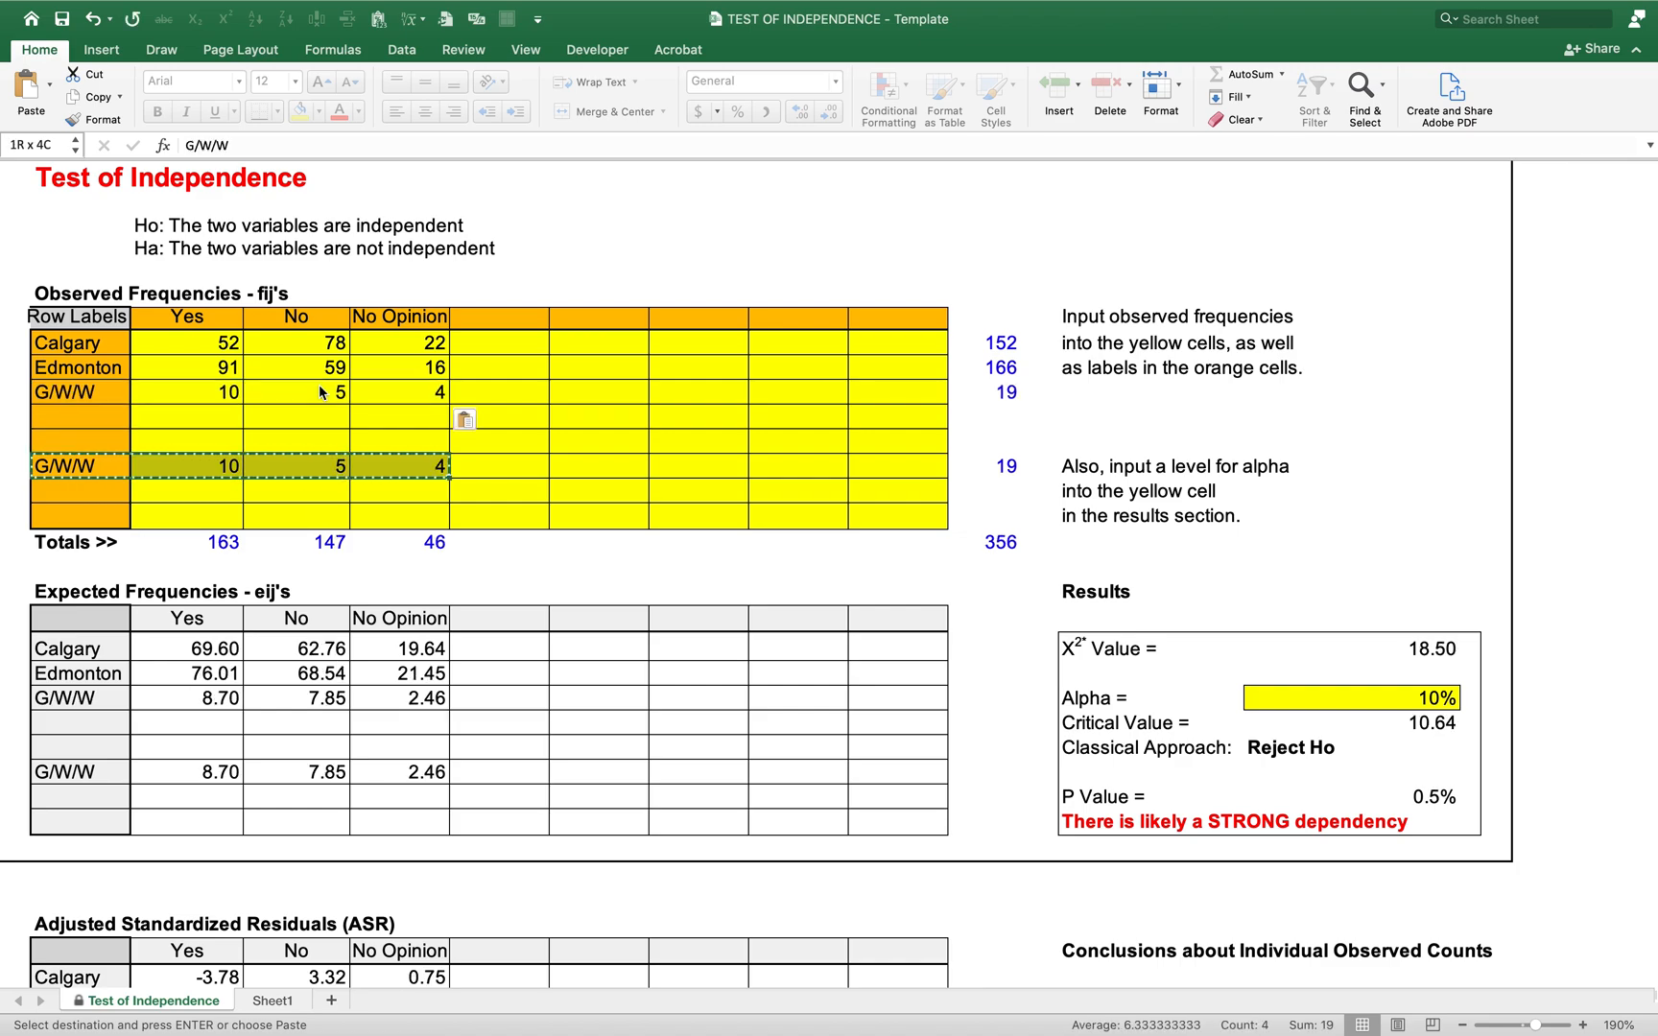
key("Delete")
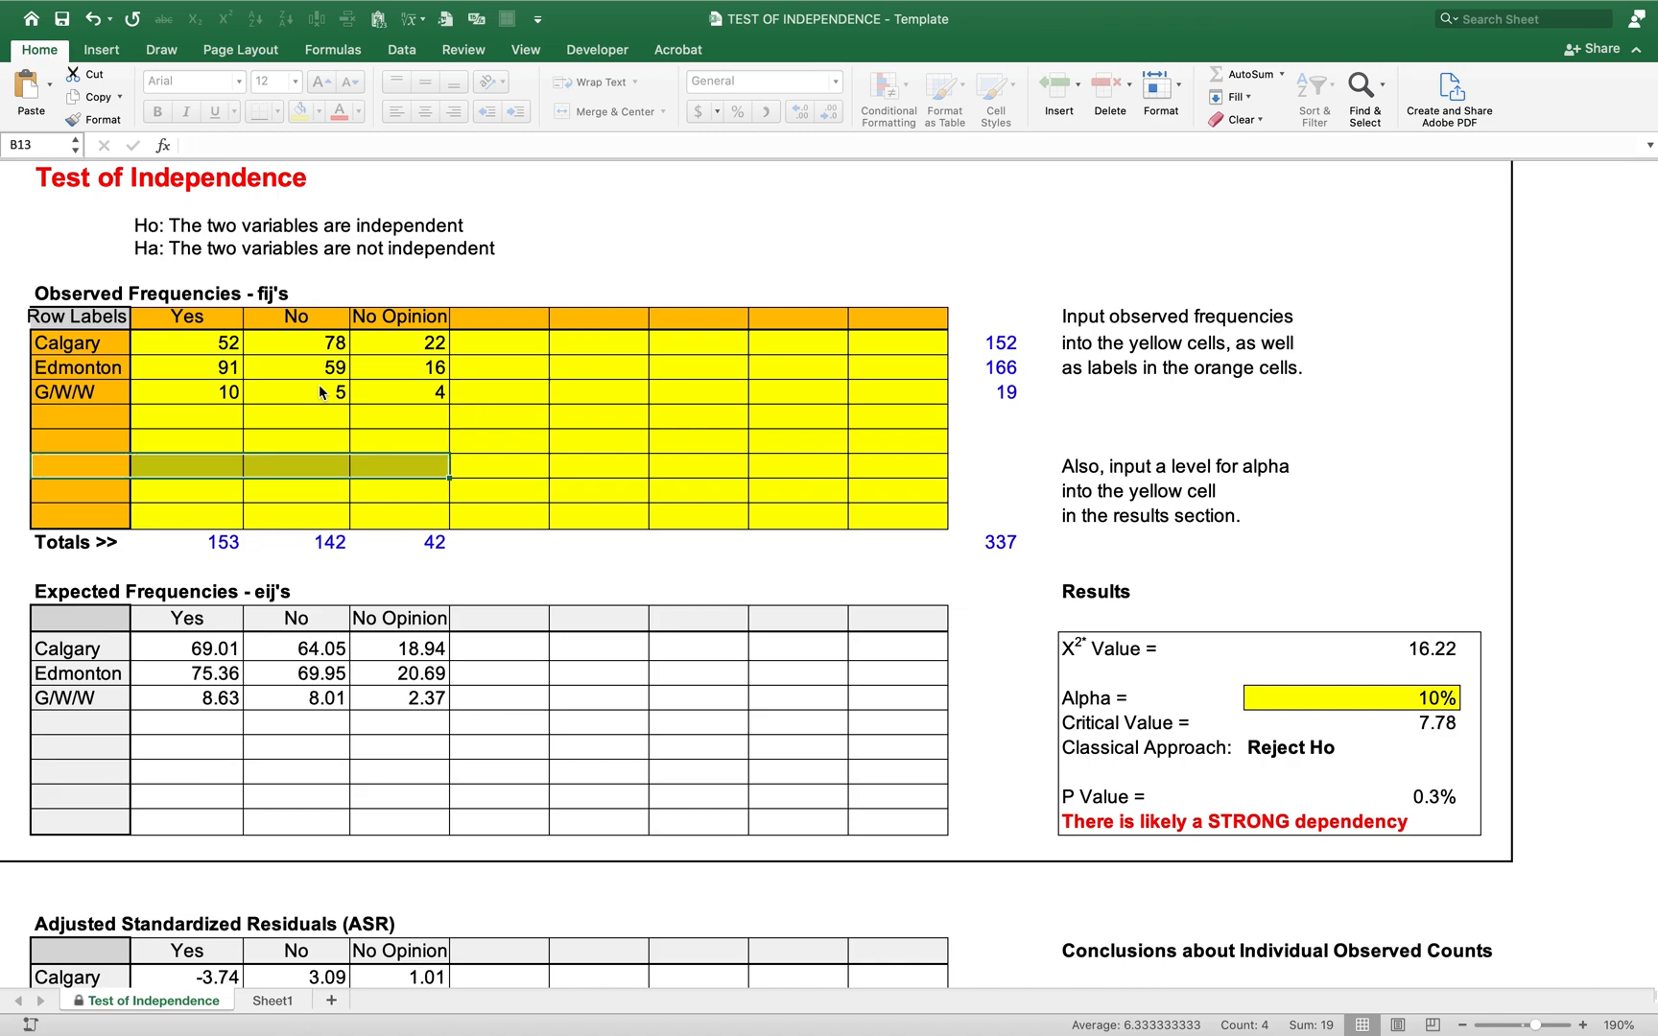
- Examine the observed counts in the Edmonton and combined G/W/W rows
key("Up")
key("Up")
key("Up")
key("Up")
key("Right")
key("Right")
key("Down")
key("Right")
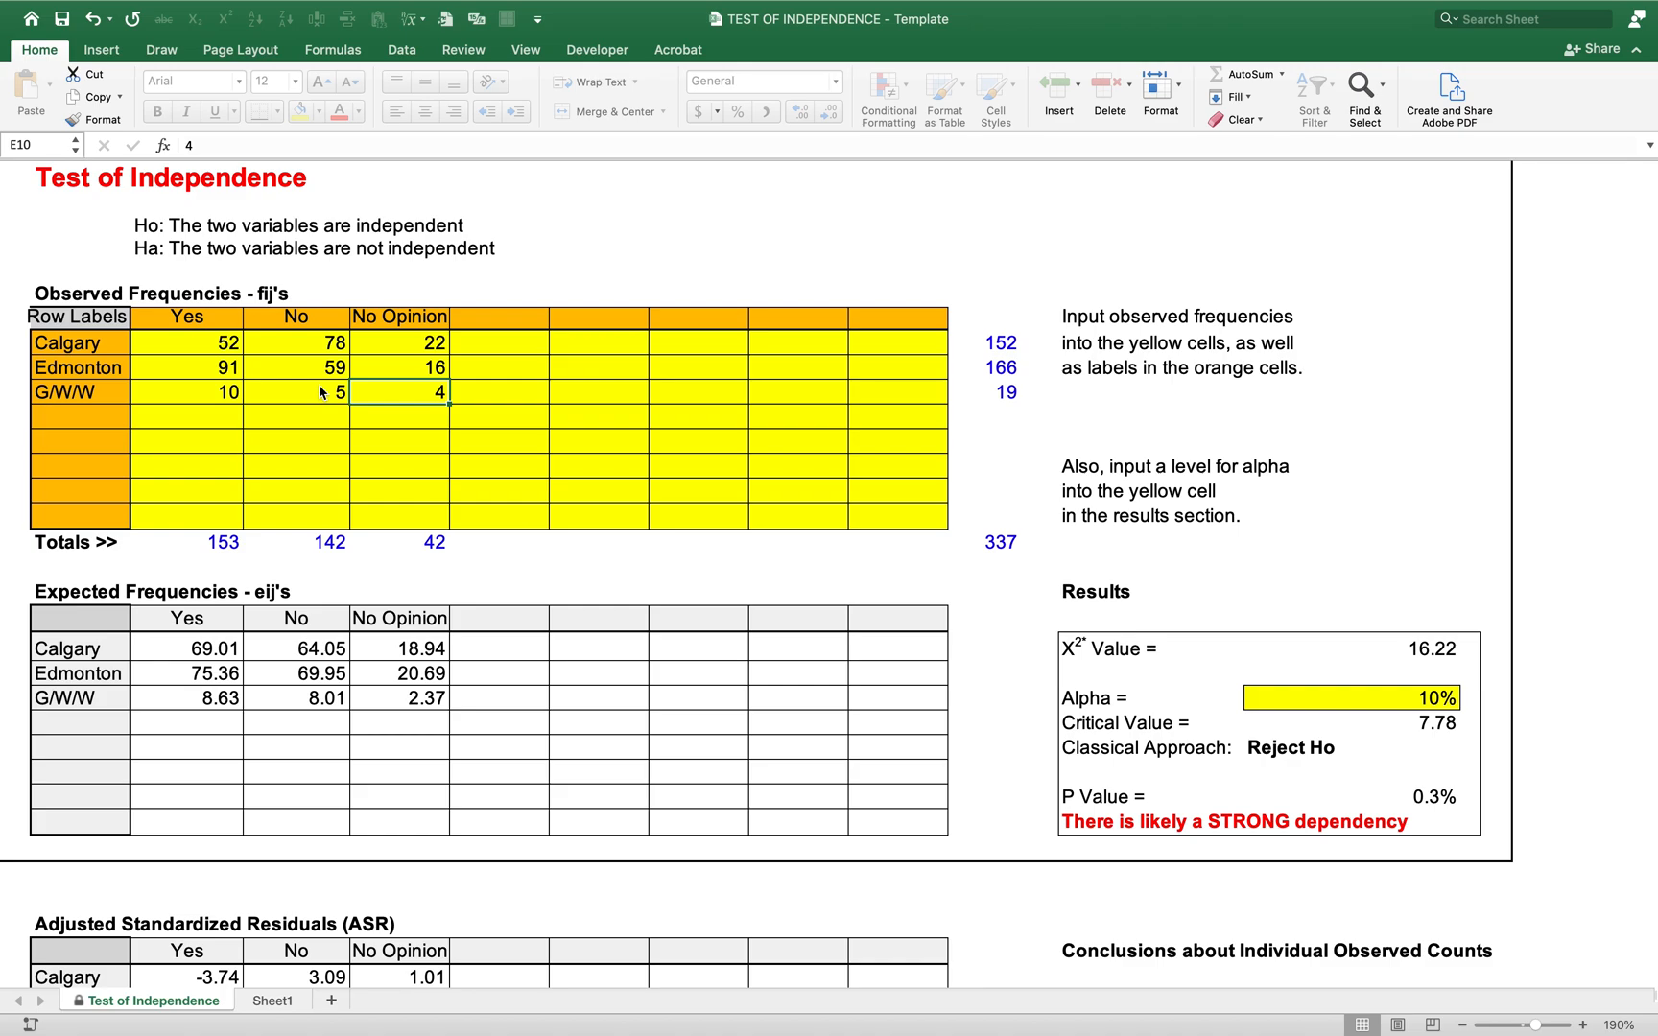
- Go through the expected frequencies of Calgary, Edmonton and G/W/W row by row, checking for counts below 5
key("Down")
key("Down")
key("Down")
key("Down")
key("Down")
key("Down")
key("Down")
key("Down")
key("Down")
key("Down")
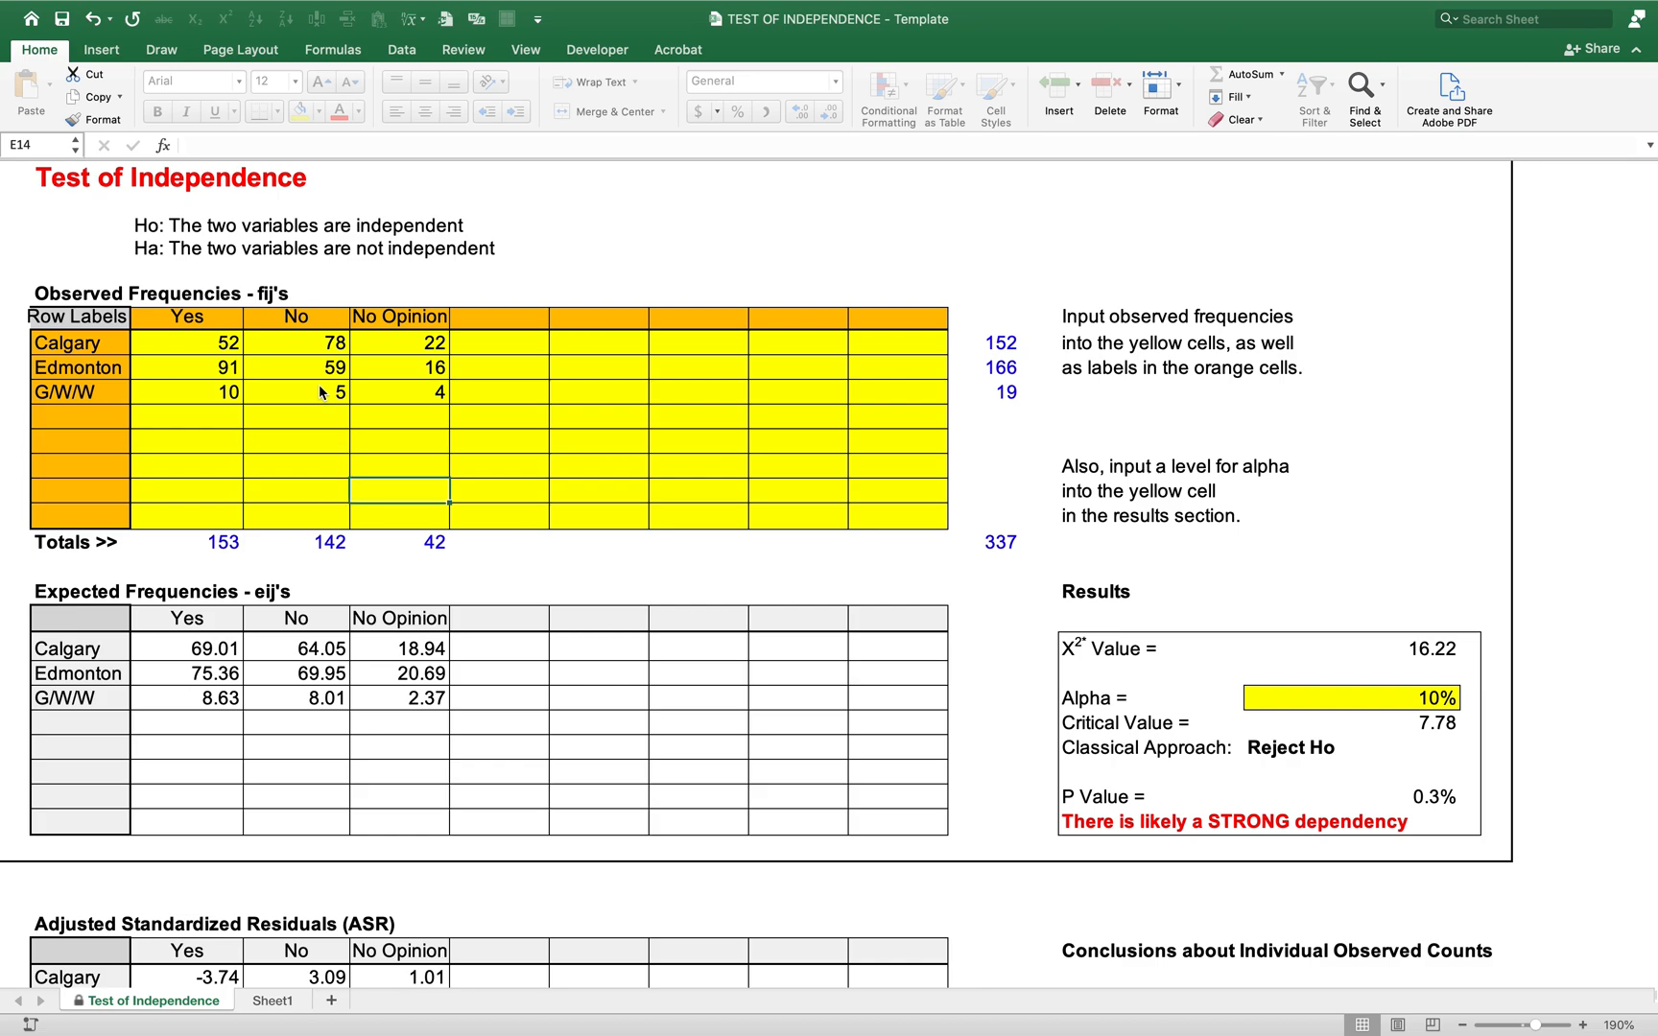
key("Down")
key("Down")
key("Left")
key("Left")
key("Up")
key("Up")
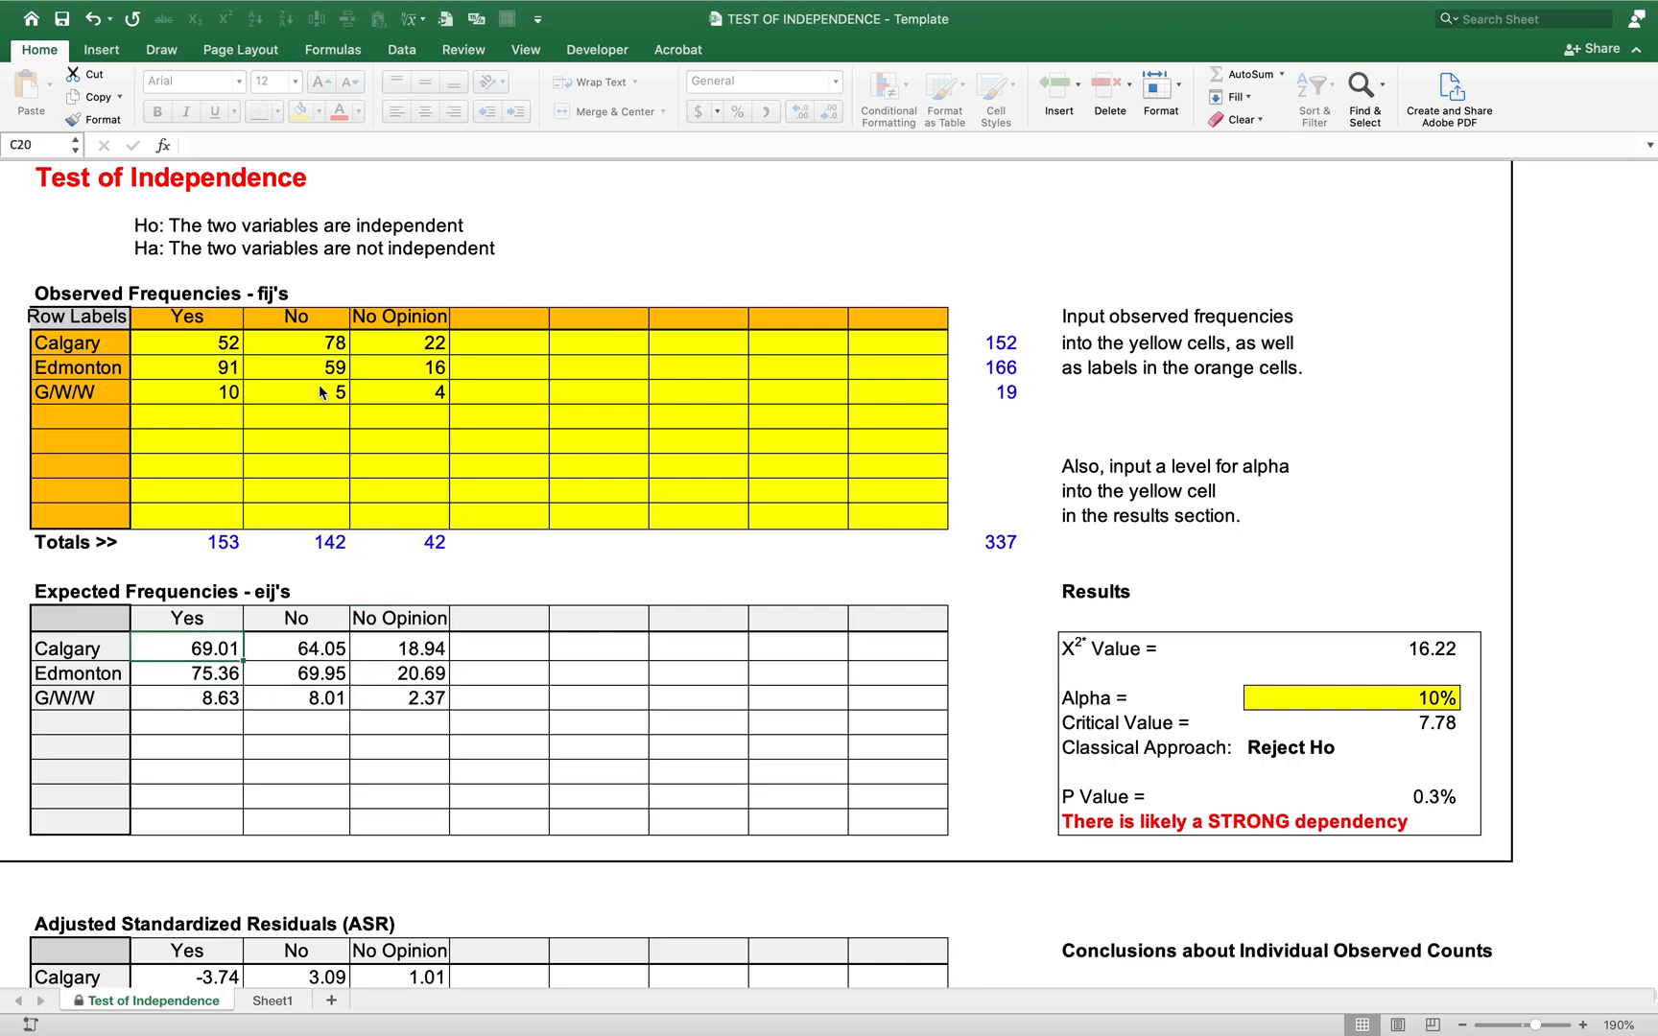
key("Right")
key("Right")
key("Down")
key("Left")
key("Left")
key("Down")
key("Right")
key("Right")
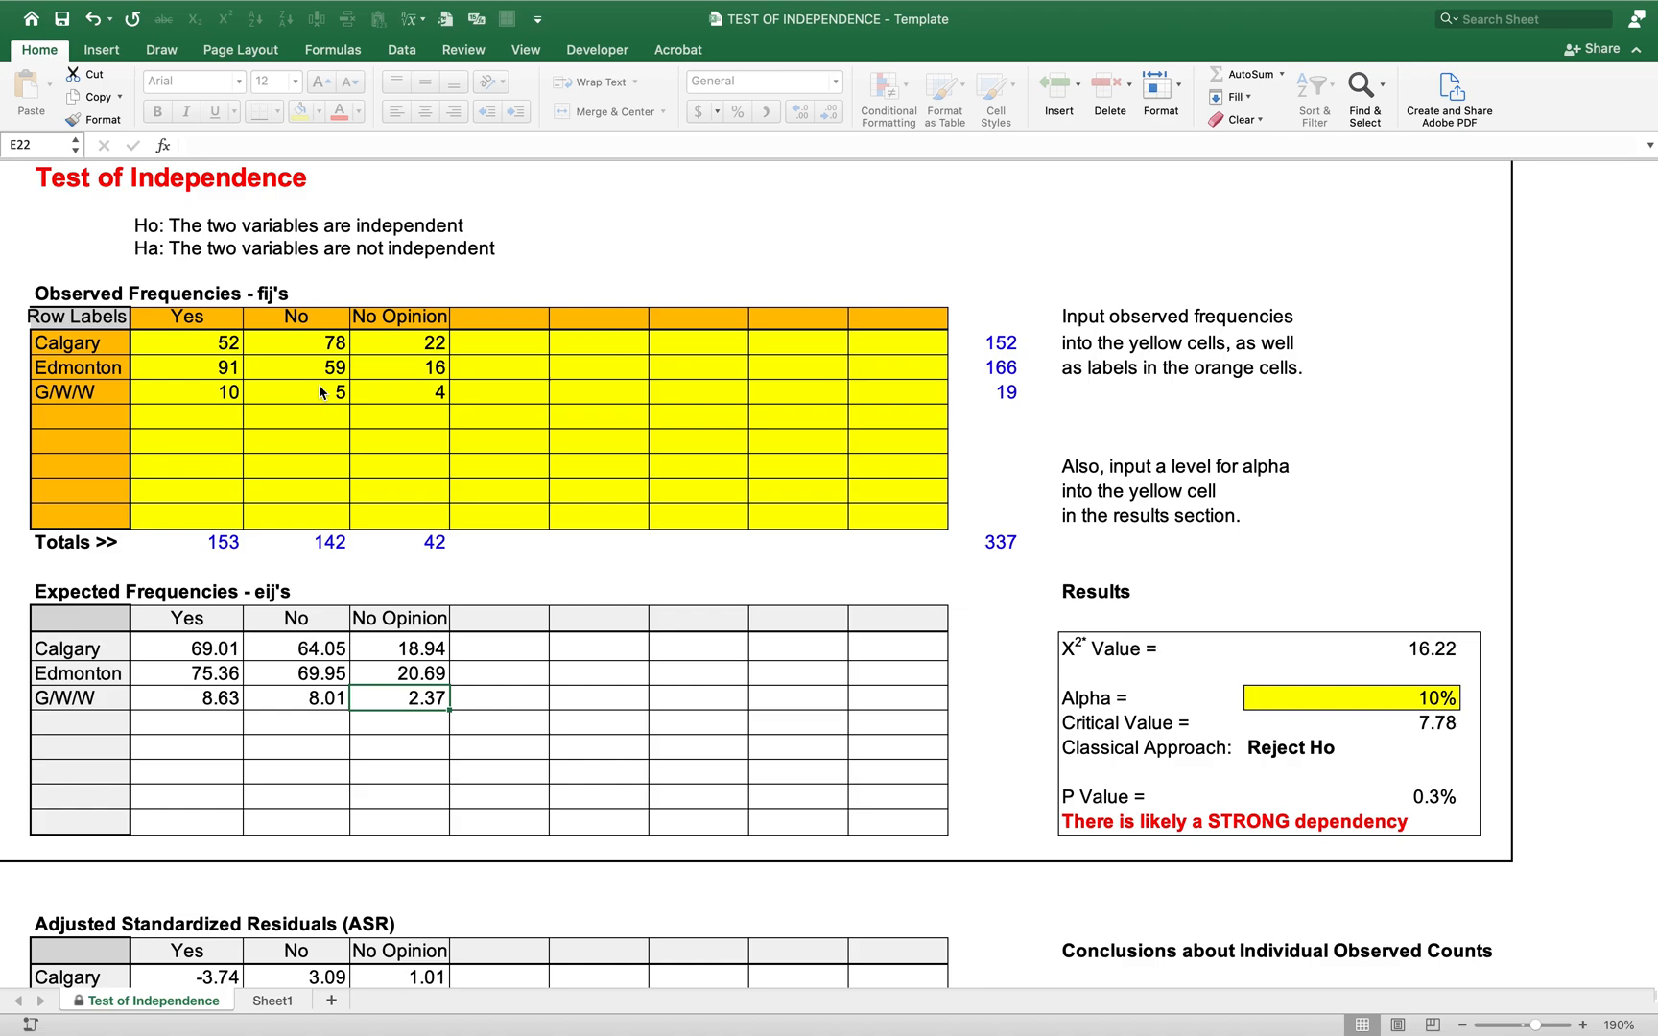
- Review the whole Results section, including the chi-square value, and stop at that value
key("Right")
key("Right")
key("Right")
key("Right")
key("Right")
key("Right")
key("Right")
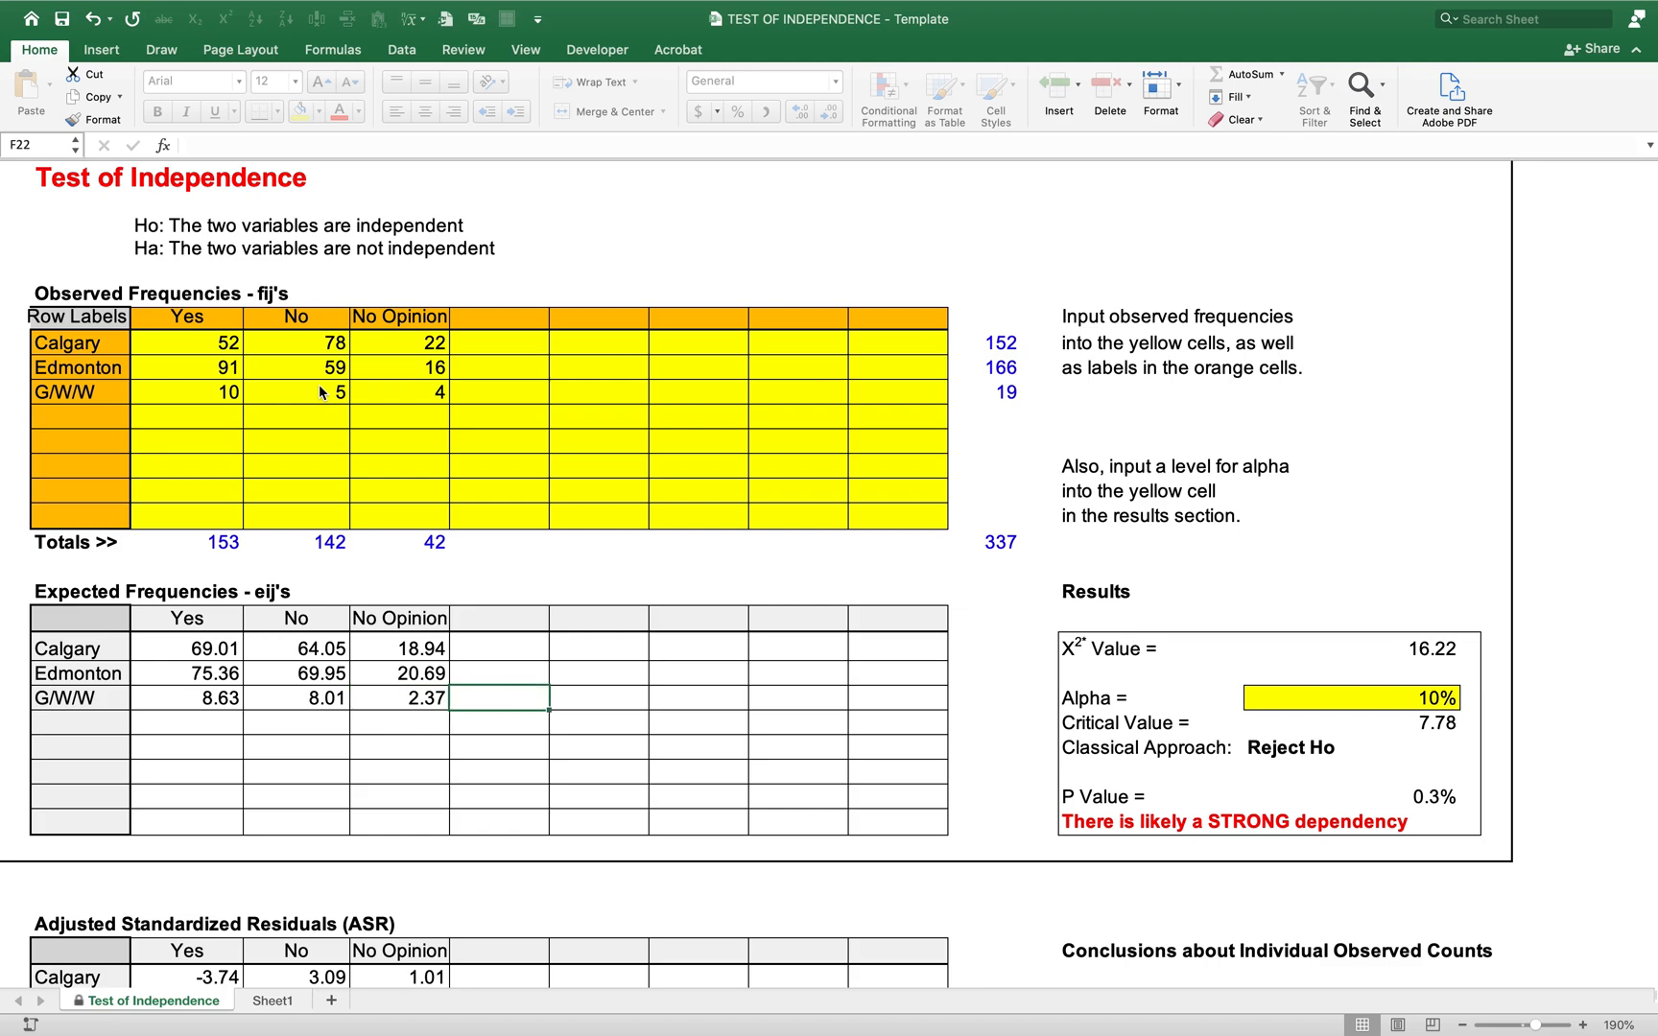
key("Right")
key("Up")
key("Up")
key("shift+Right")
key("shift+Right")
key("shift+Down")
key("shift+Down")
key("shift+Down")
key("shift+Down")
key("shift+Down")
key("shift+Down")
key("shift+Down")
key("shift+Down")
key("shift+Up")
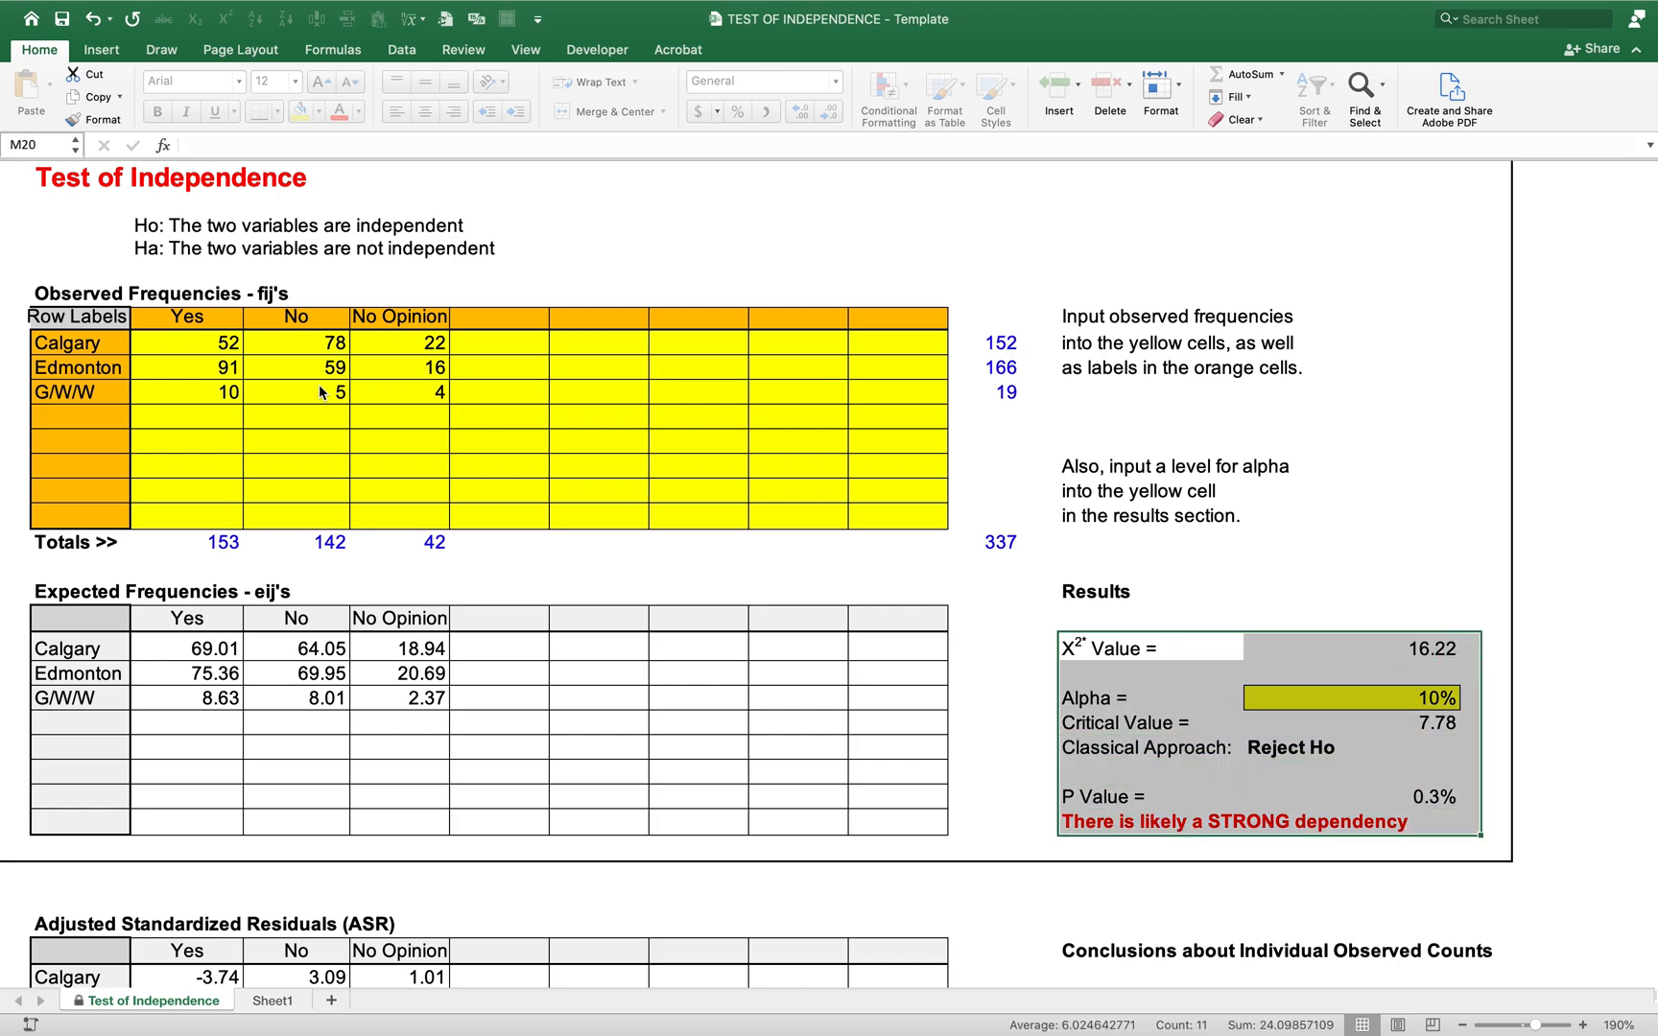
key("Right")
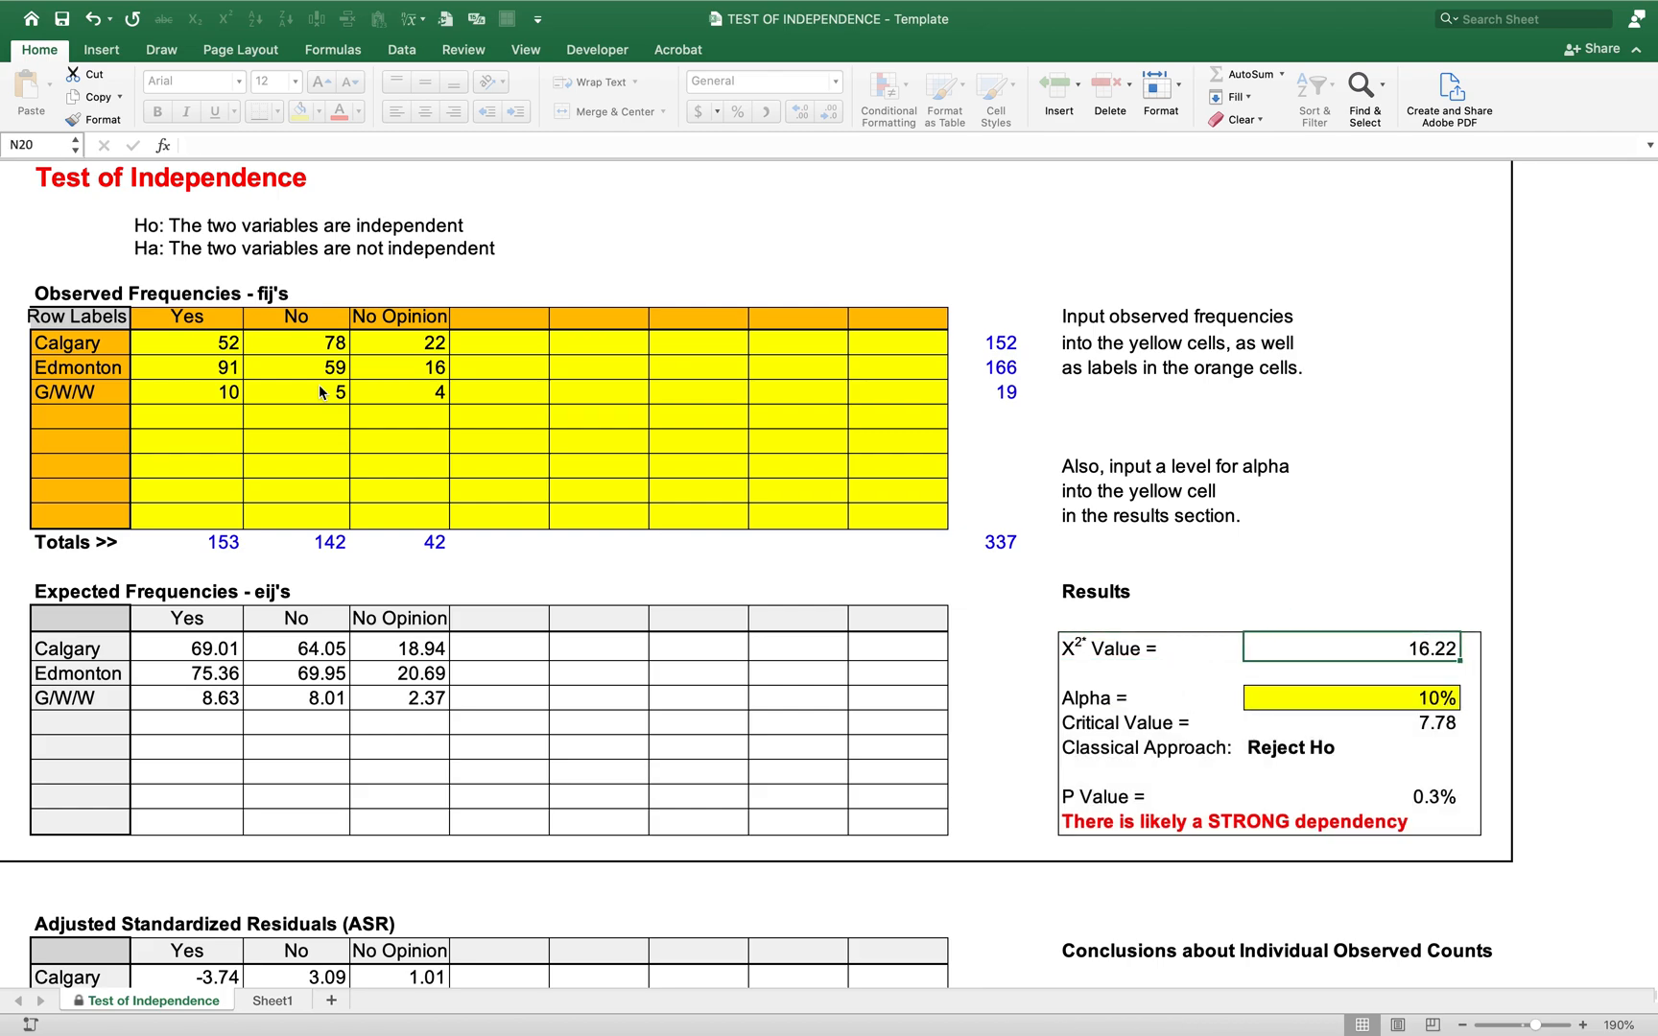
- Set alpha in the Results section to 5%
key("Down")
key("Down")
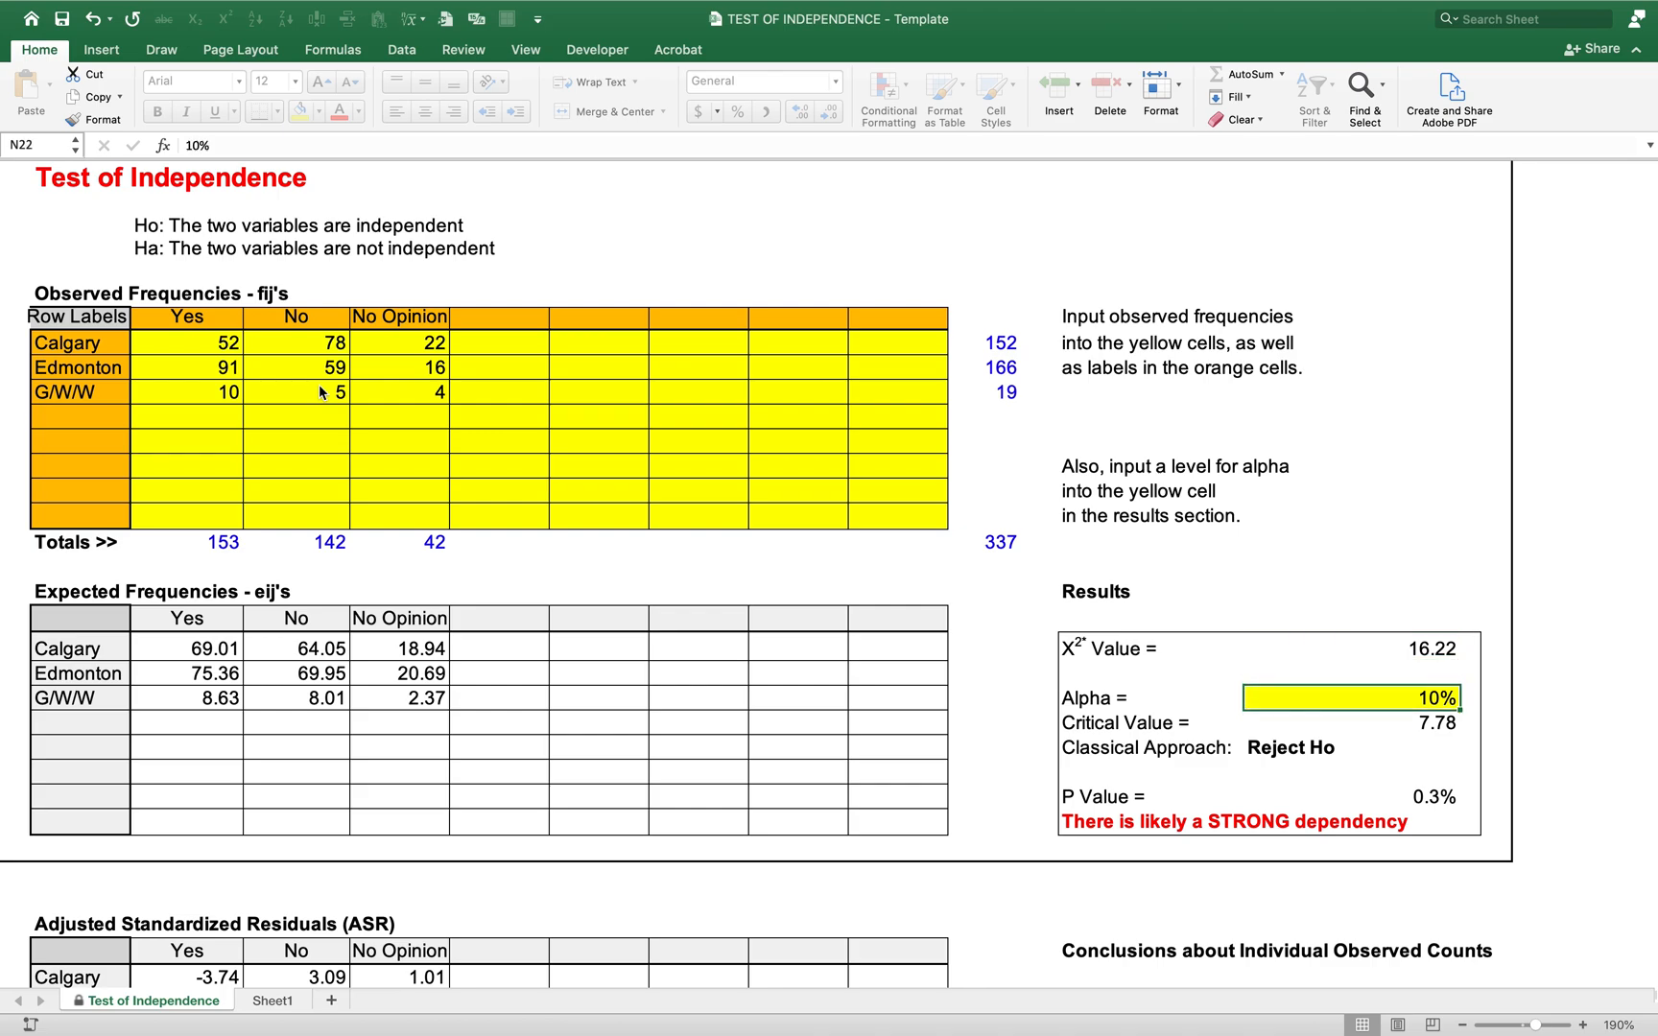
type("5")
key("Return")
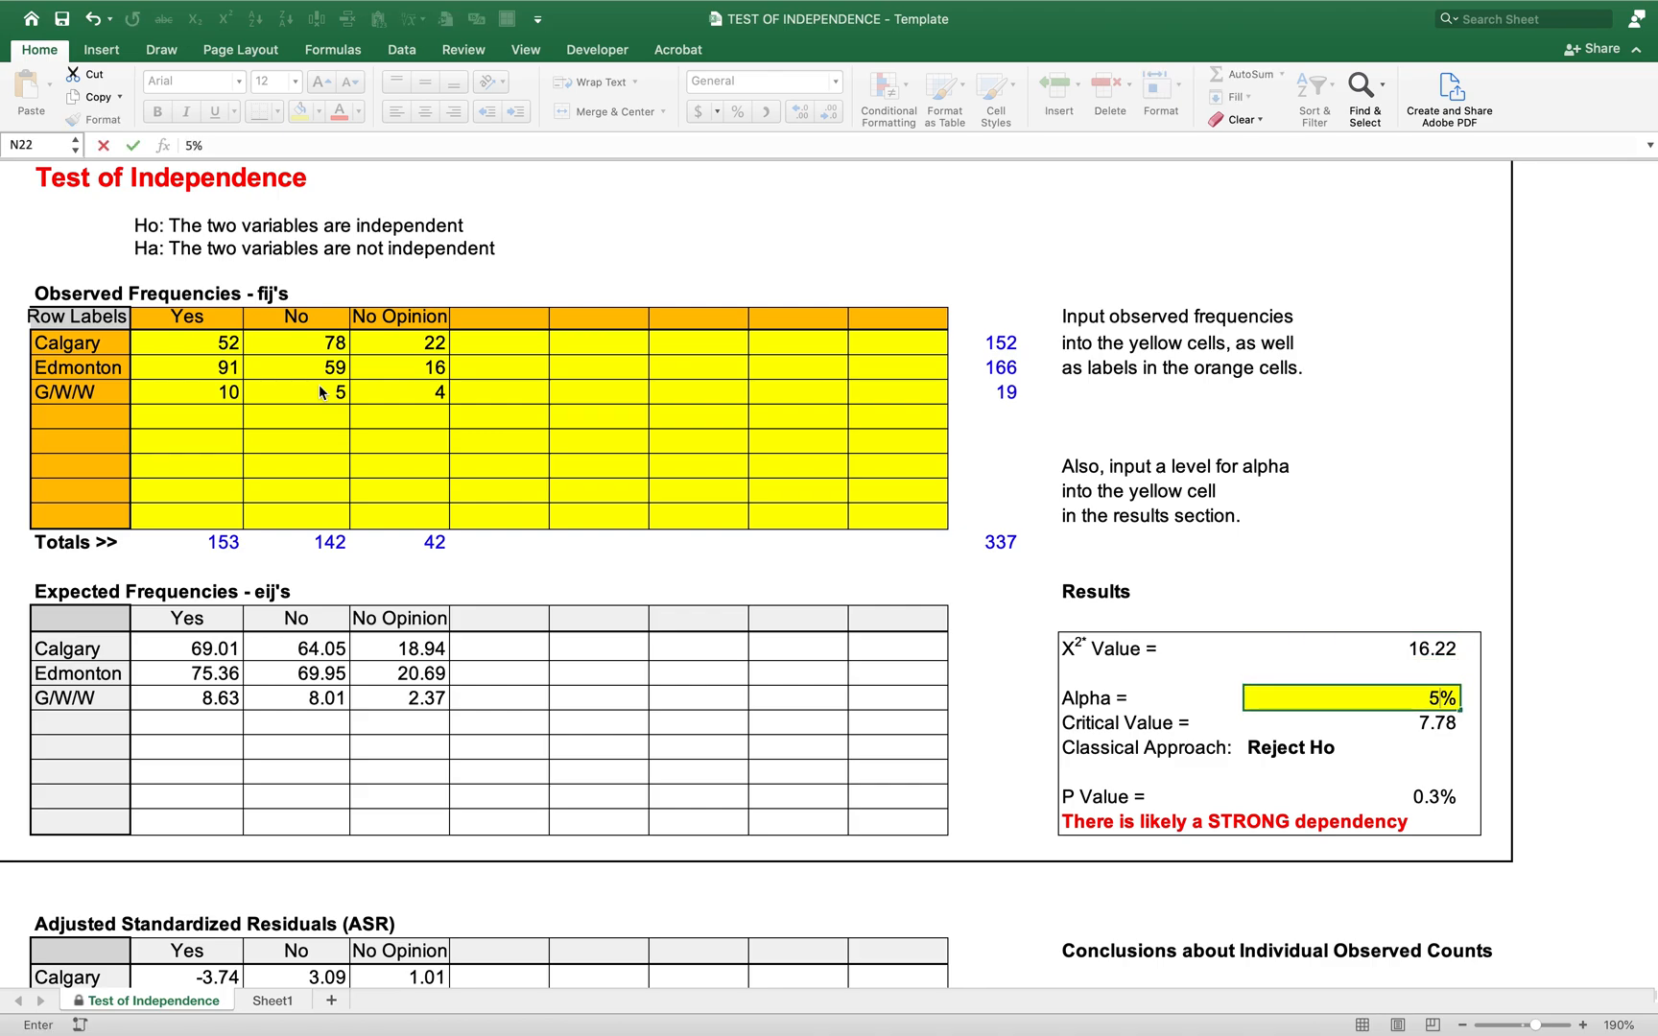
- Check the critical value, the classical approach decision and the P value for the new alpha
key("Up")
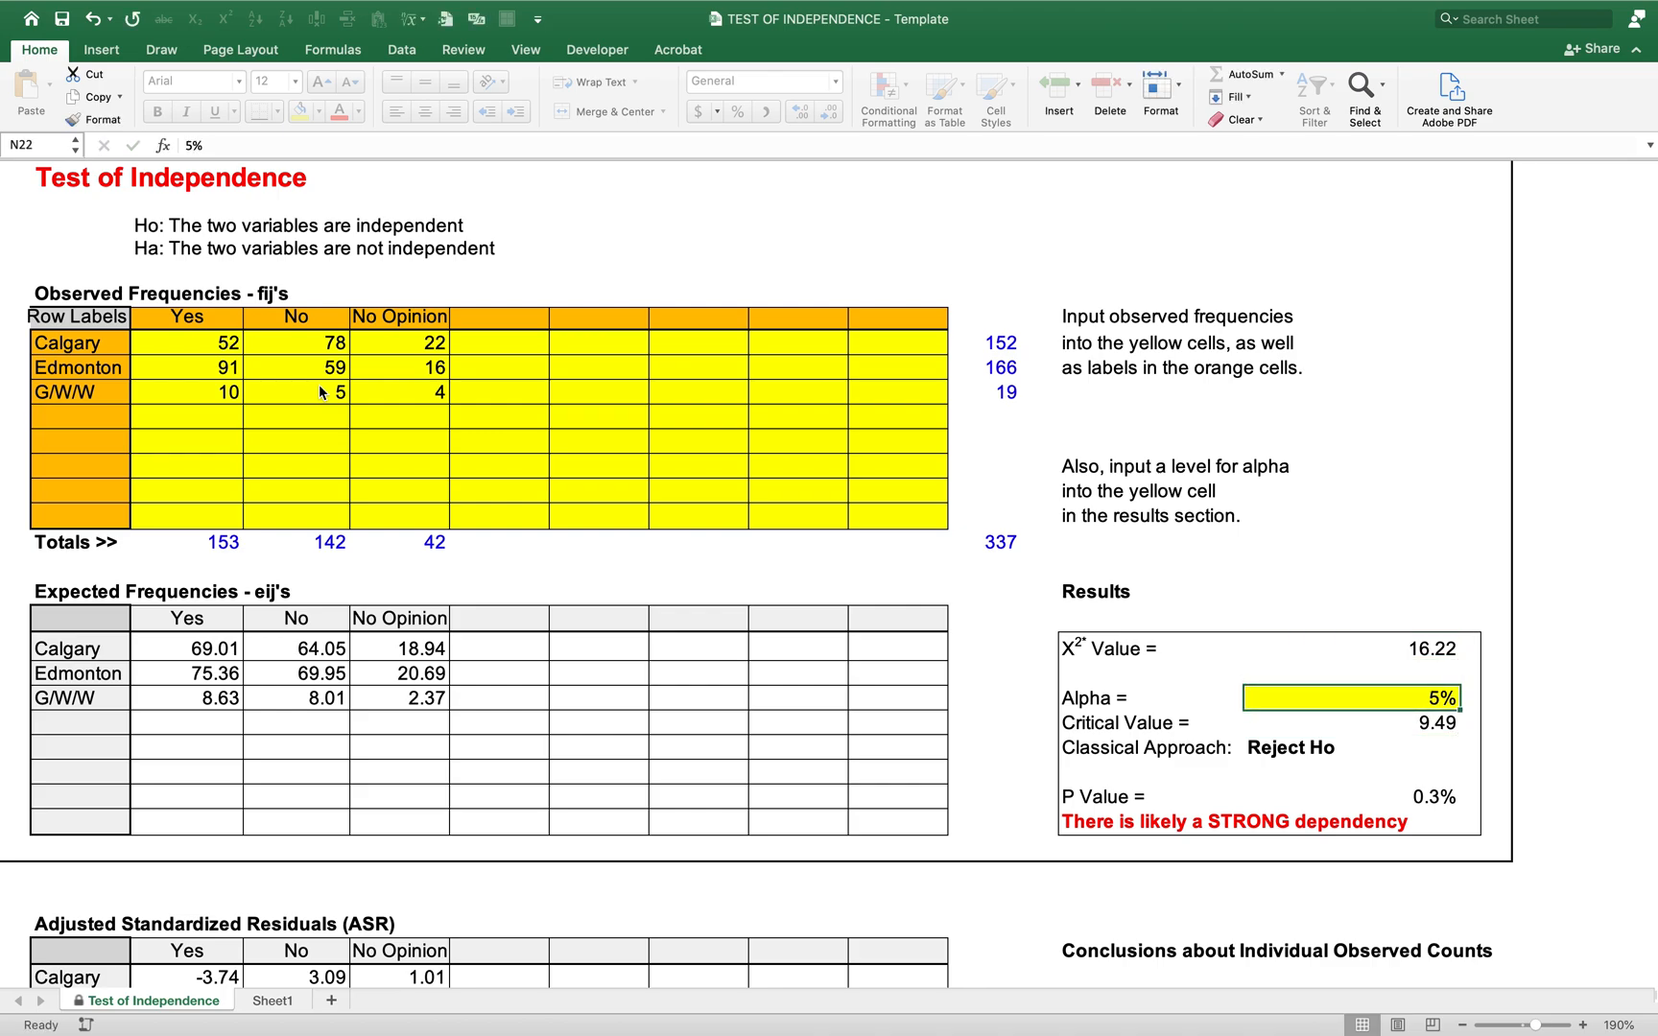
key("Down")
key("Down")
key("Down")
key("Down")
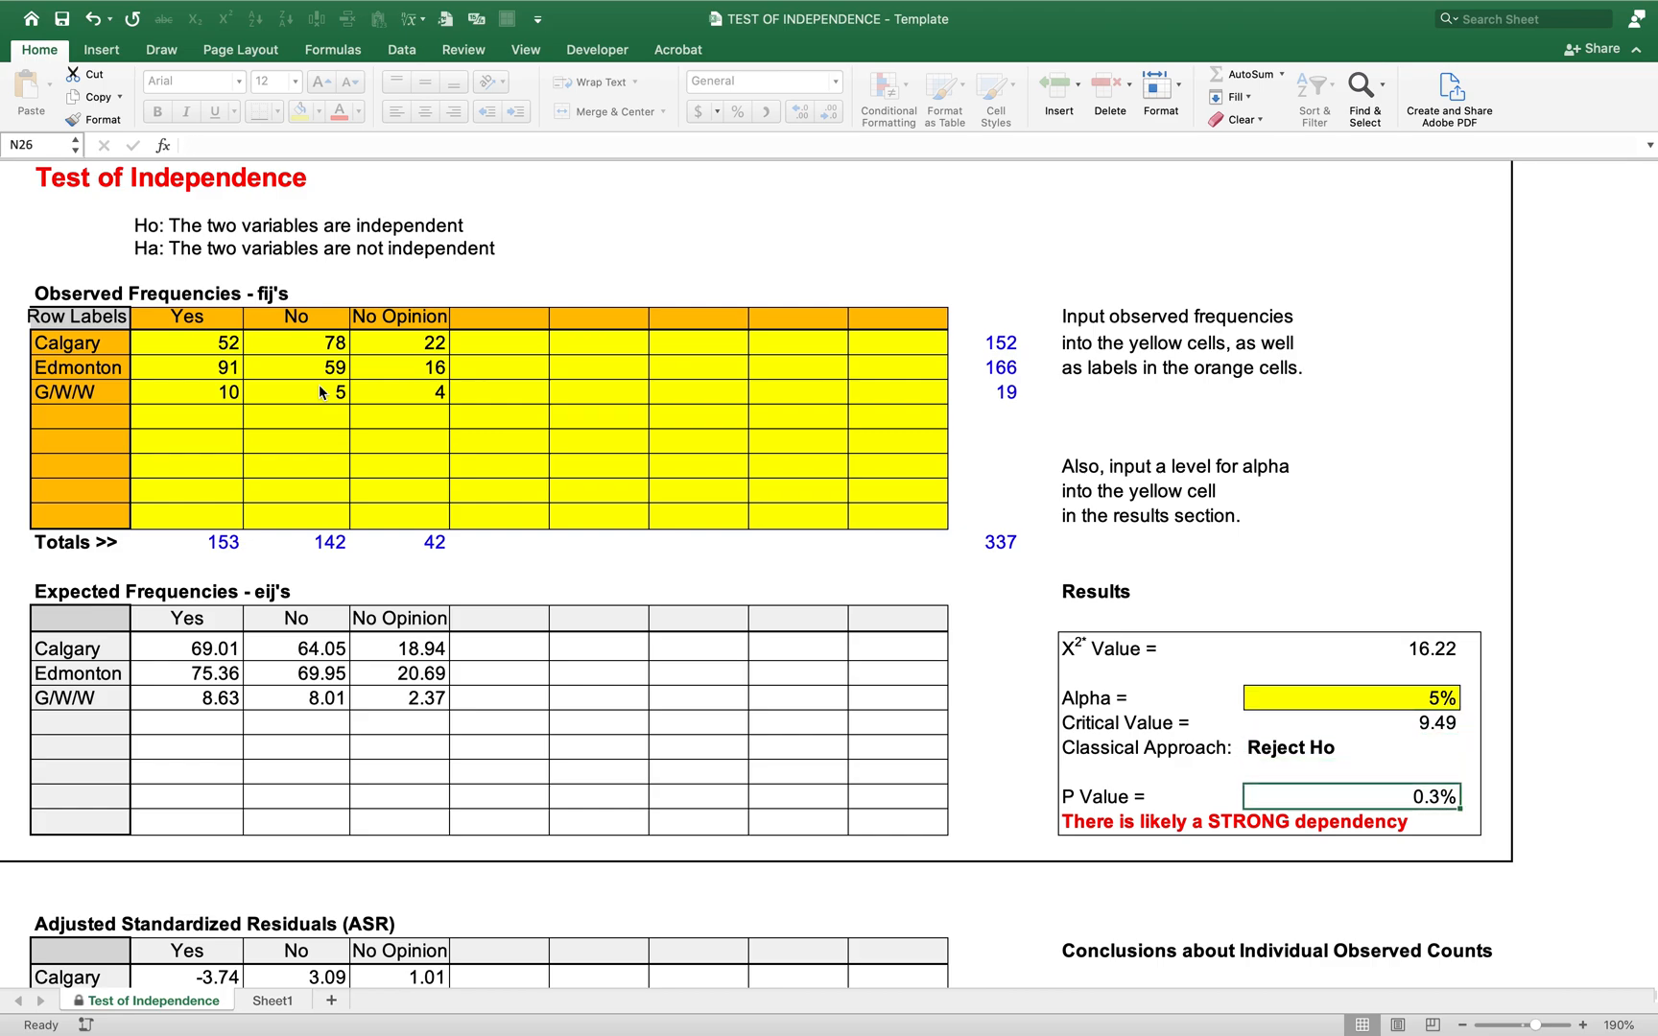
- Go to the G/W/W row of the Adjusted Standardized Residuals table, with the conclusions legend in view
key("Left")
key("Left")
key("Left")
key("Left")
key("Left")
key("Left")
key("Left")
key("Left")
key("Left")
key("Left")
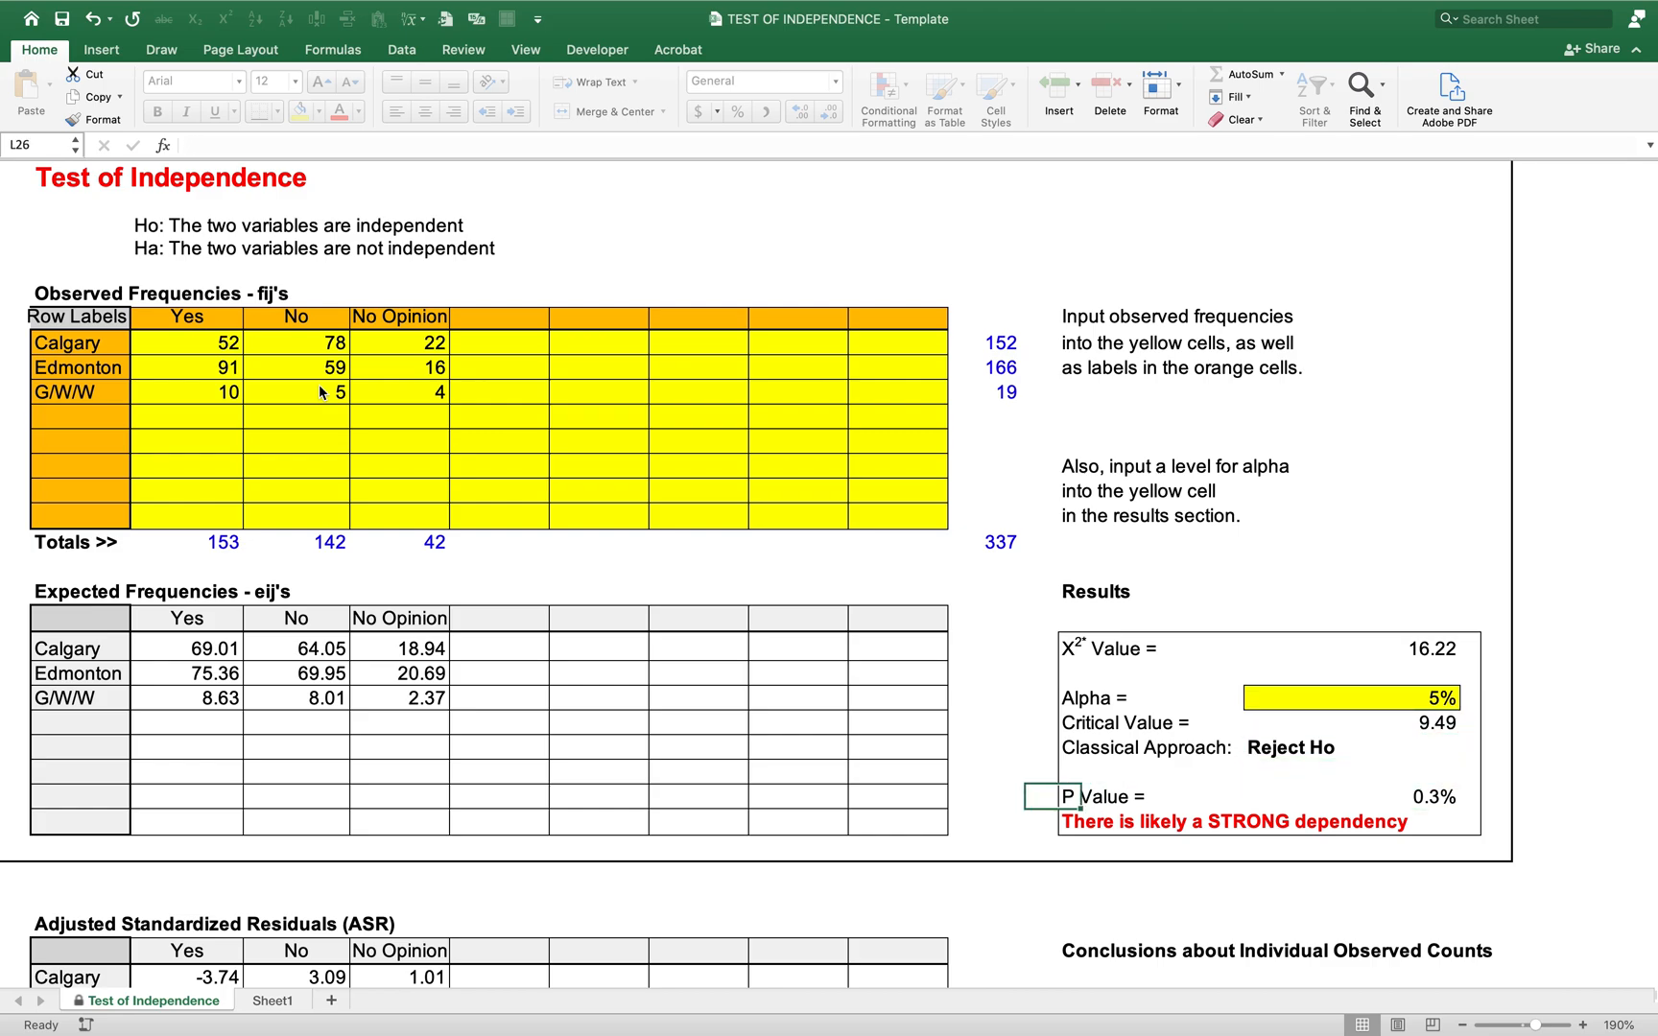
key("Left")
key("Left")
key("Down")
key("Down")
key("Down")
key("Down")
key("Down")
key("Down")
key("Down")
key("Down")
key("Down")
key("Down")
key("Down")
key("Down")
key("Down")
key("Down")
key("Down")
key("Down")
key("Down")
key("Down")
key("Down")
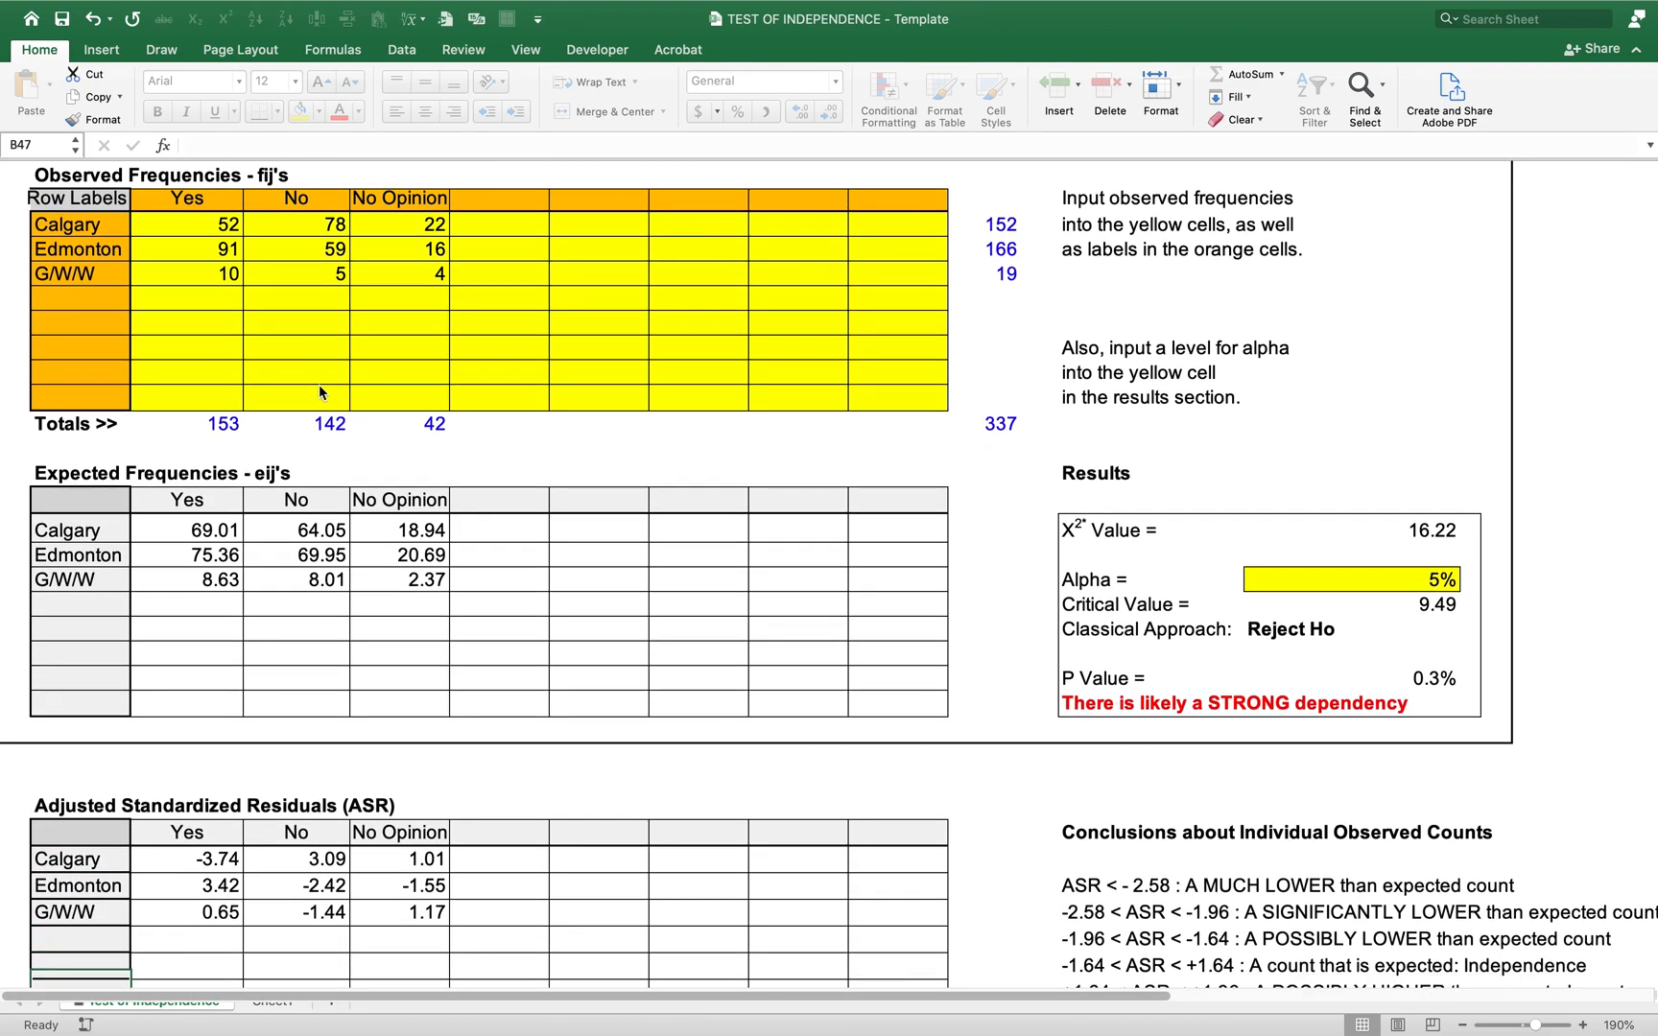
key("Up")
key("Up")
key("Up")
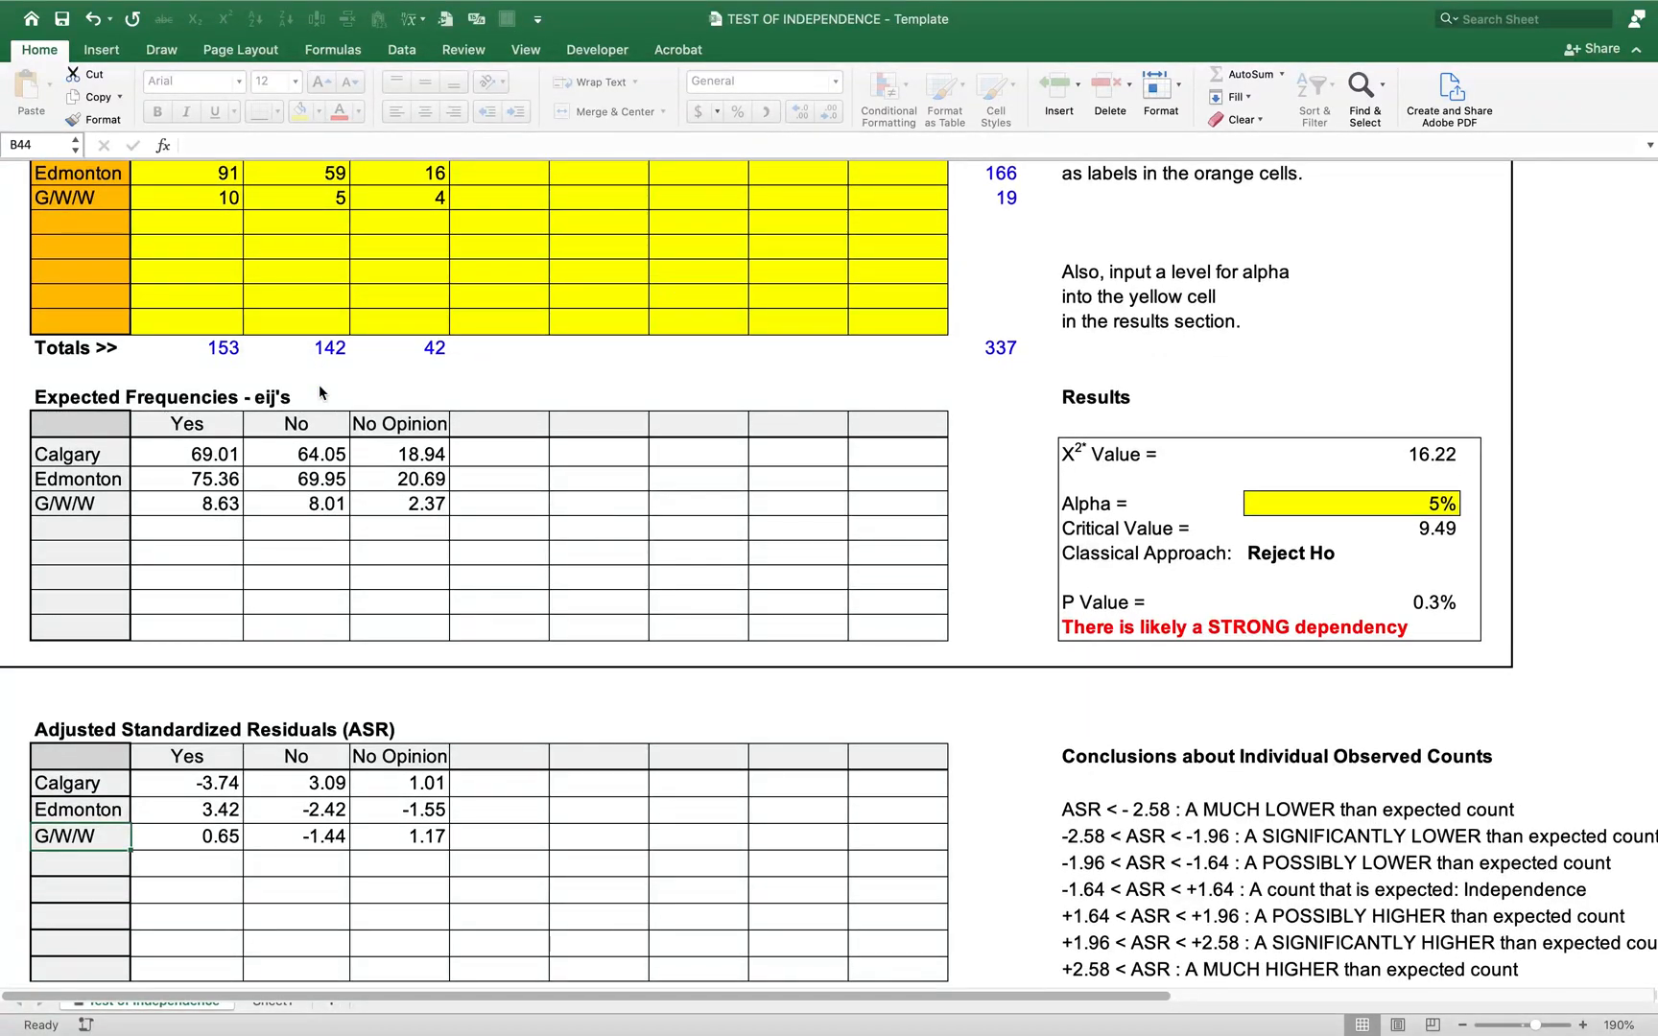
- Examine the Yes residuals for Calgary and Edmonton and stop at Calgary's No residual
key("Right")
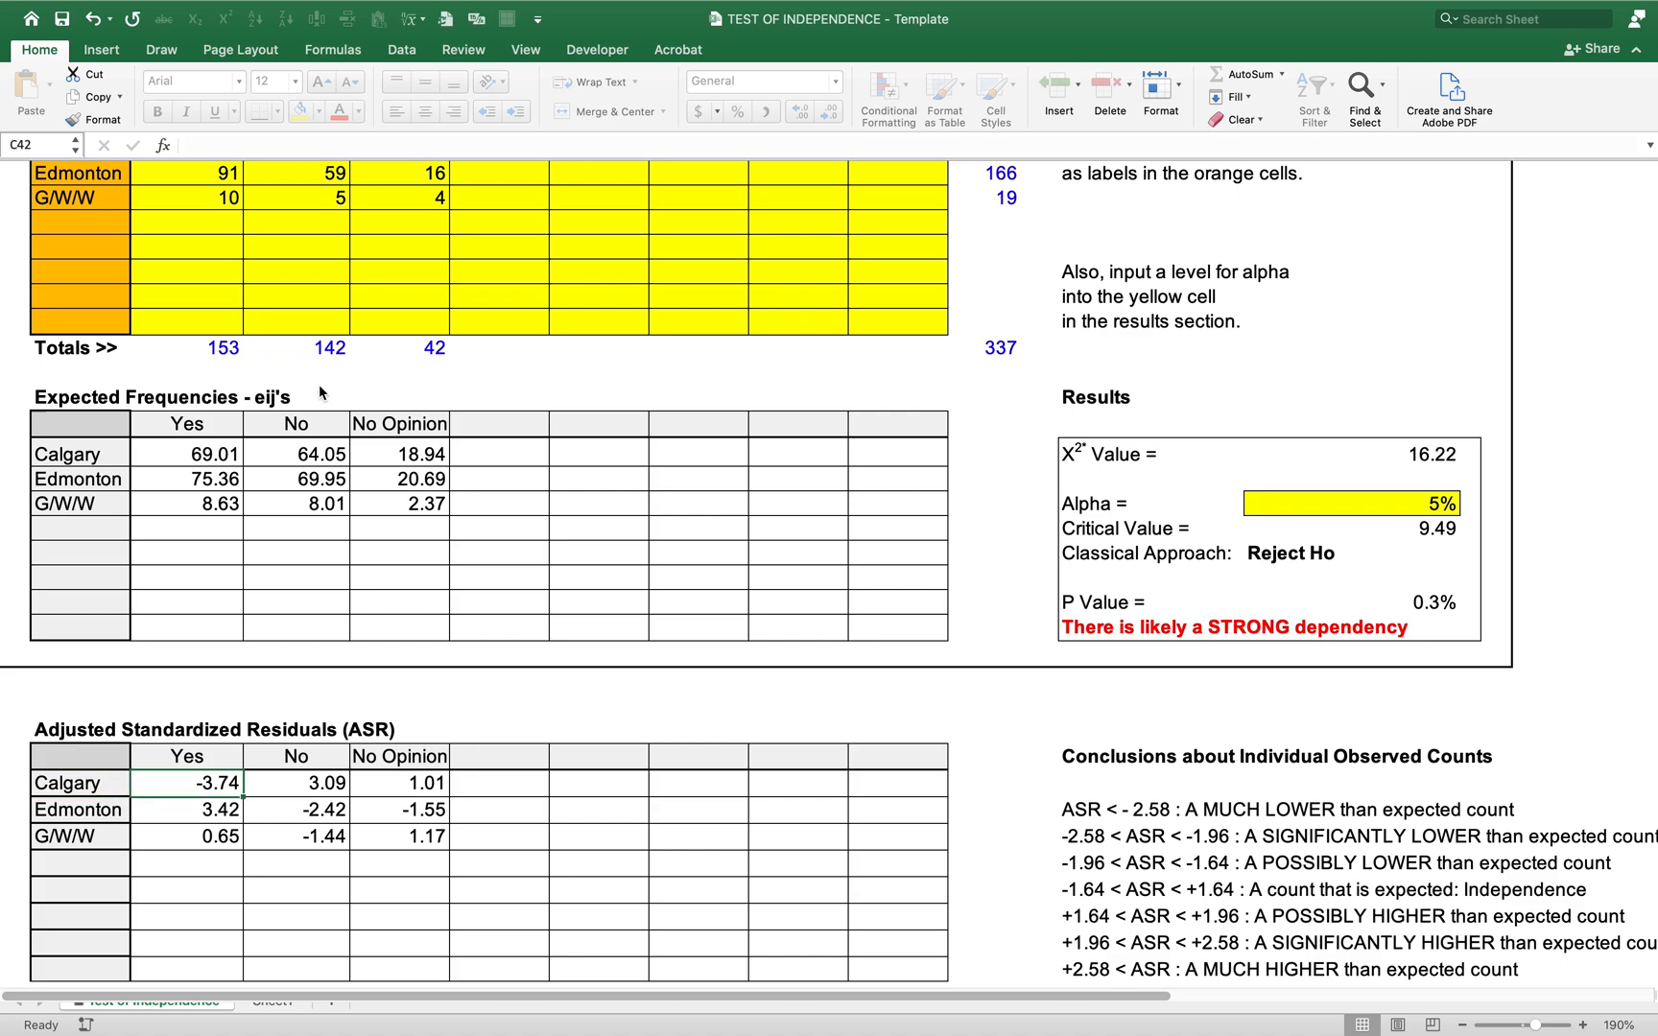
key("shift+Right")
key("Left")
key("Right")
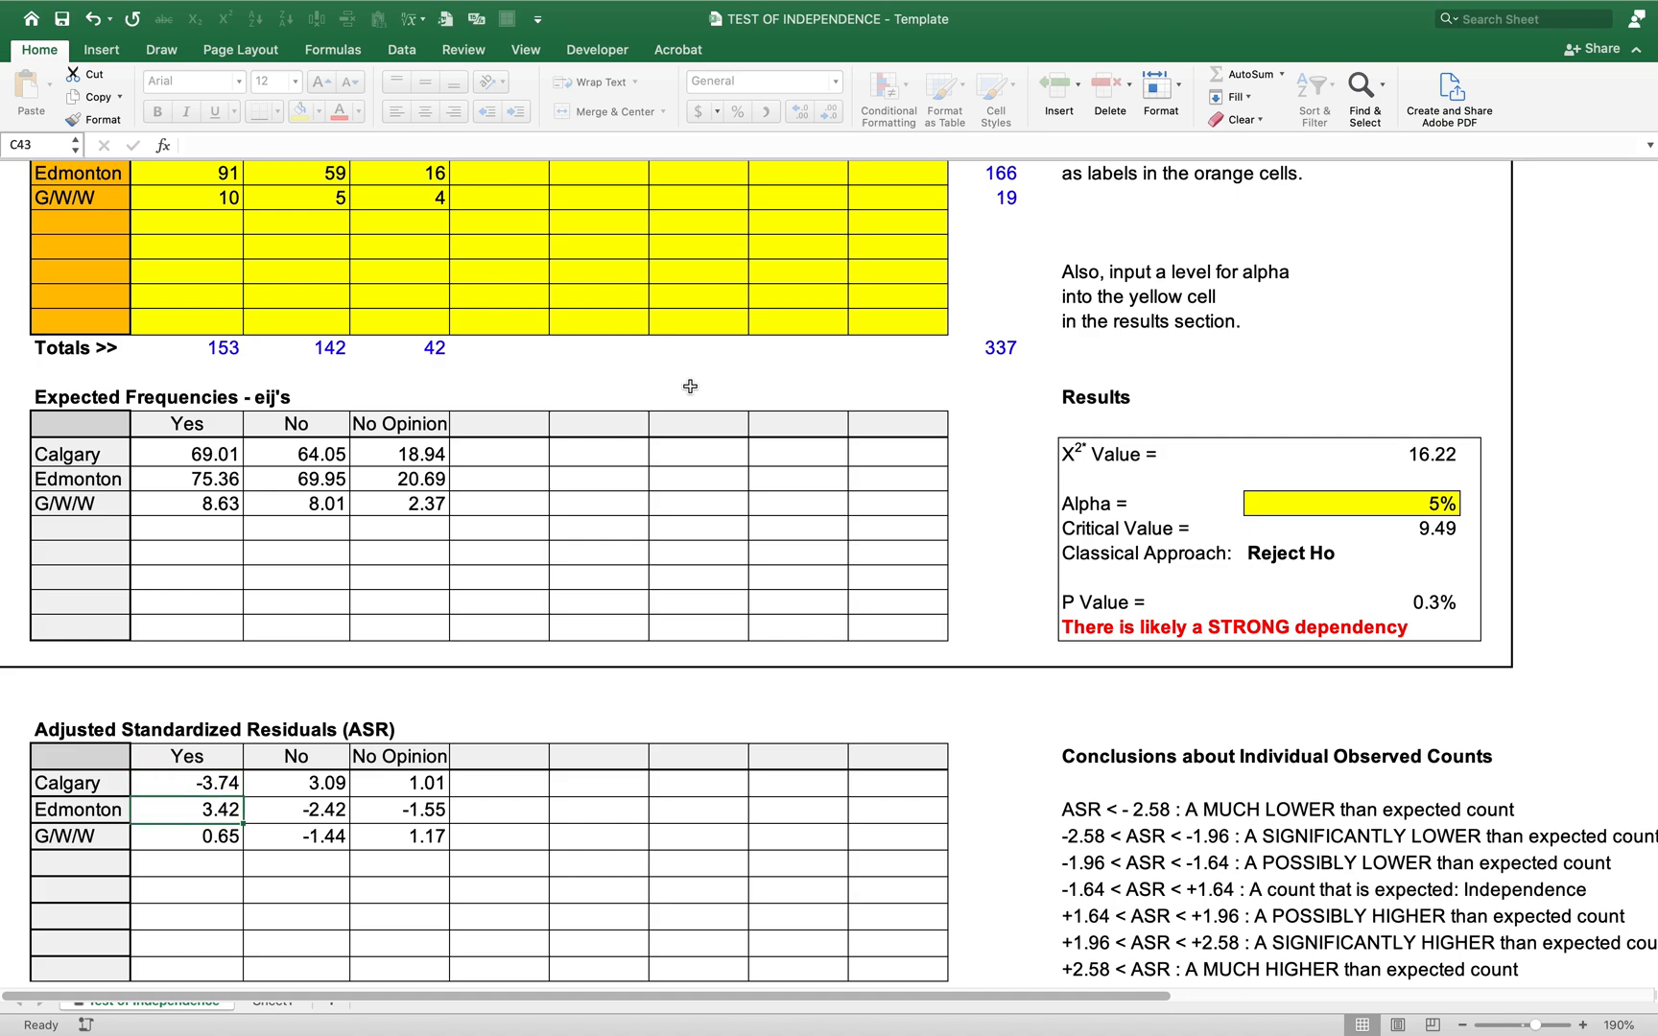
key("Right")
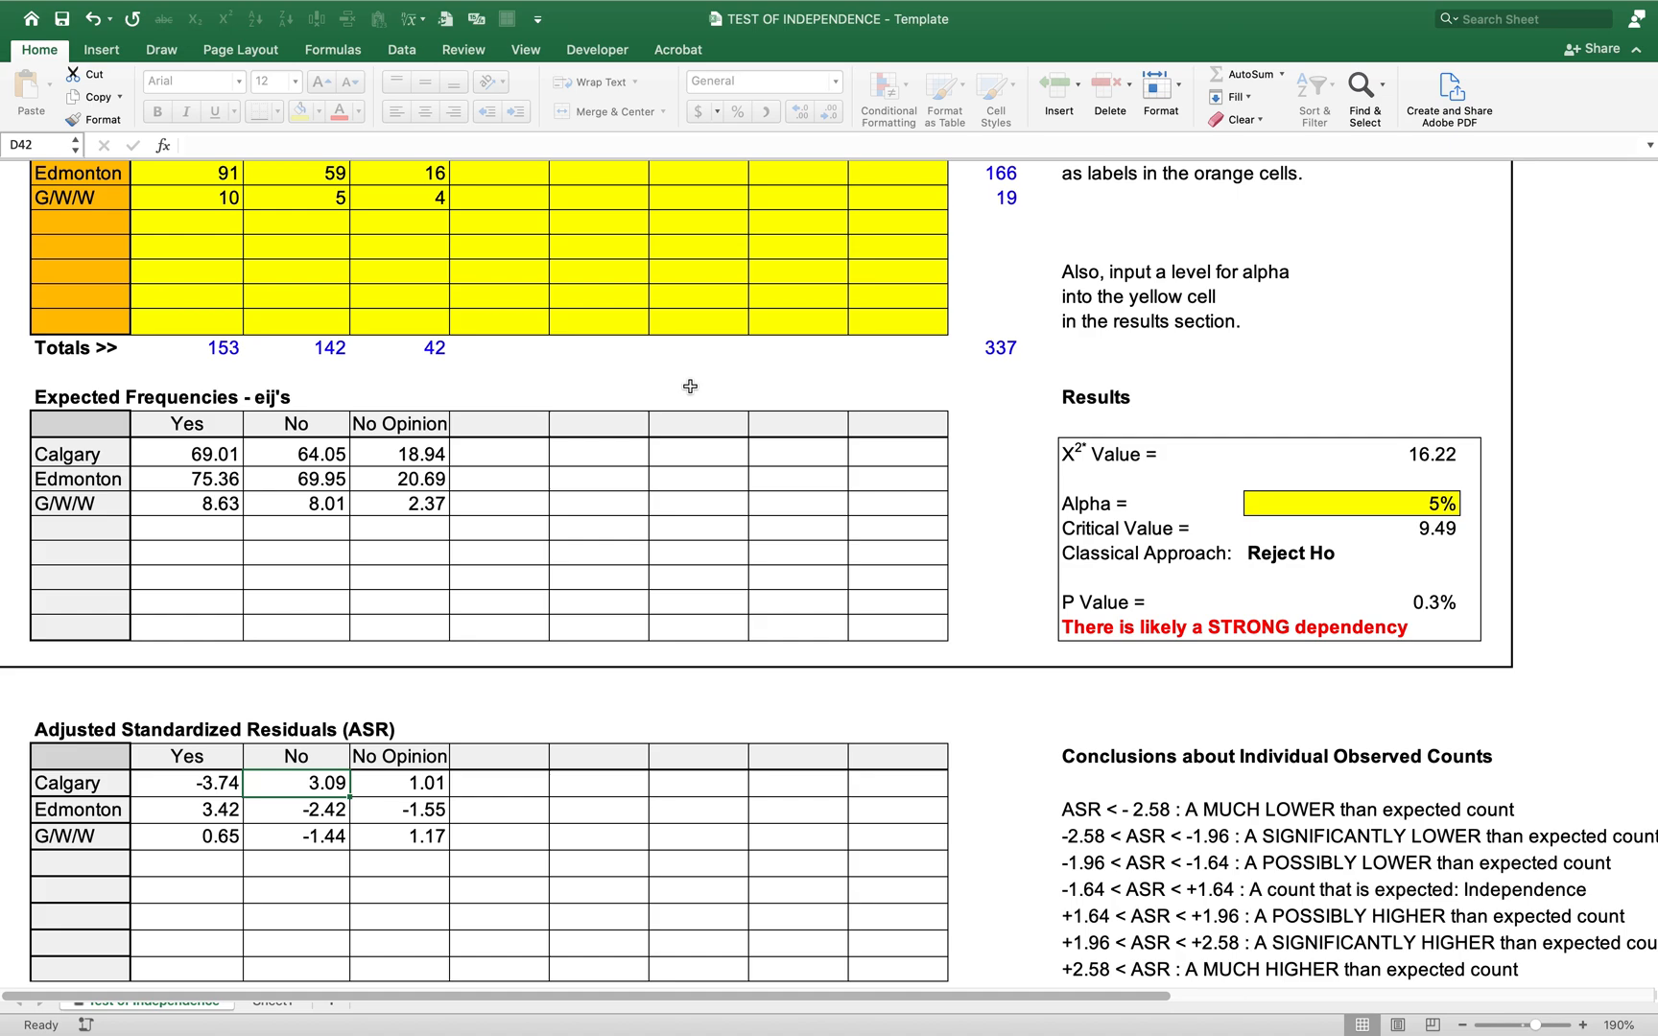
- Compare Calgary's observed Yes count with its expected Yes frequency
key("Up")
key("Up")
key("Up")
key("Up")
key("Up")
key("Up")
key("Up")
key("Up")
key("Up")
key("Up")
key("Up")
key("Up")
key("Up")
key("Up")
key("Up")
key("Up")
key("Up")
key("Up")
key("Up")
key("Up")
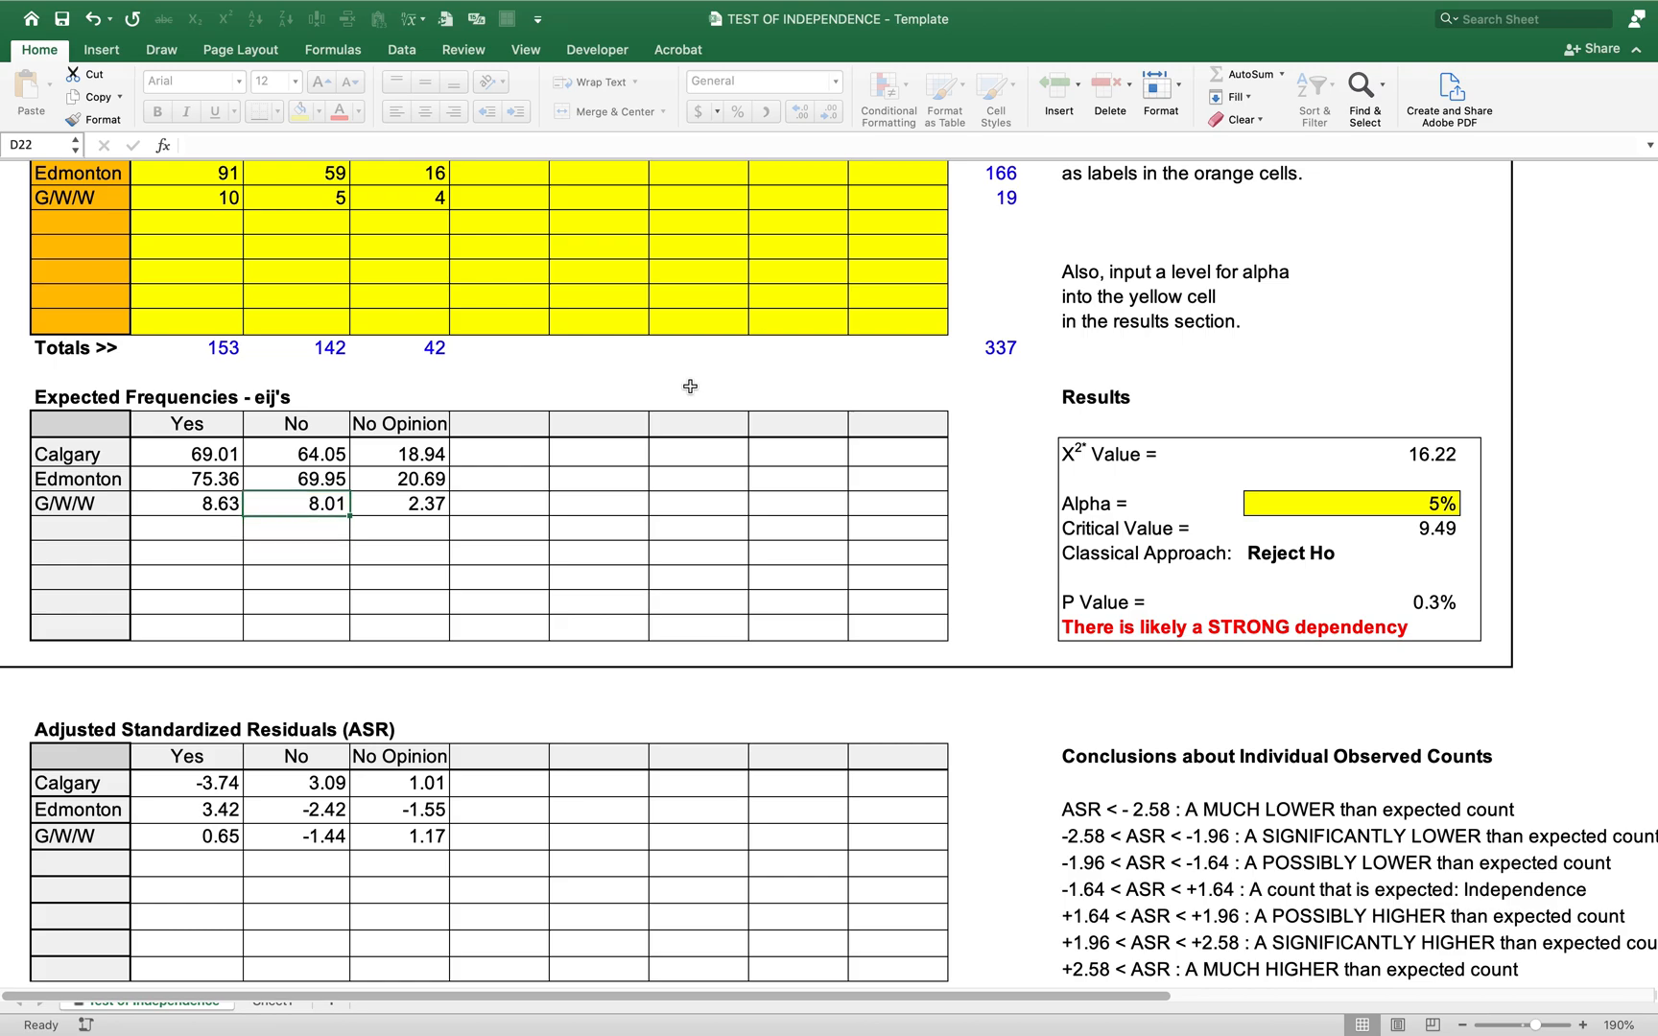
key("Up")
key("Up")
key("Up")
key("Up")
key("Up")
key("Up")
key("Up")
key("Up")
key("Left")
key("Down")
key("Down")
key("Down")
key("Down")
key("Down")
key("Down")
key("Down")
key("Down")
key("Down")
key("Down")
key("Down")
key("Down")
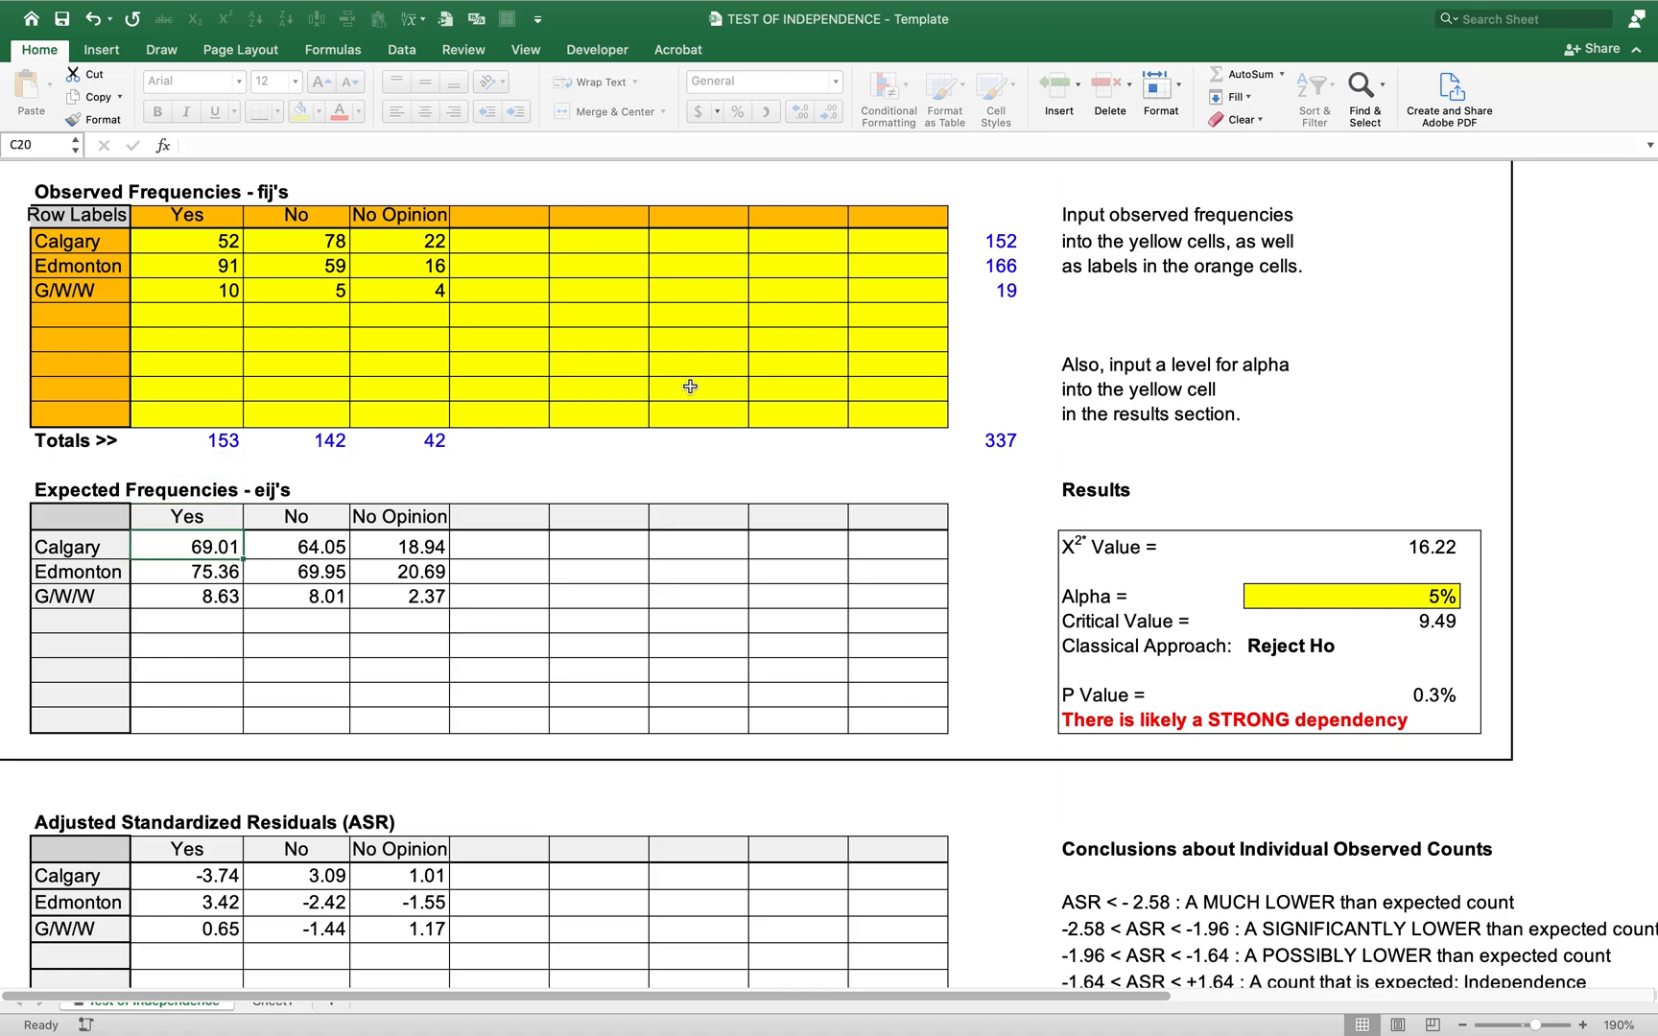
- Compare Calgary's observed and expected No frequencies, ending at its No residual in the Adjusted Standardized Residuals table
key("Up")
key("Up")
key("Up")
key("Up")
key("Up")
key("Up")
key("Up")
key("Up")
key("Up")
key("Up")
key("Up")
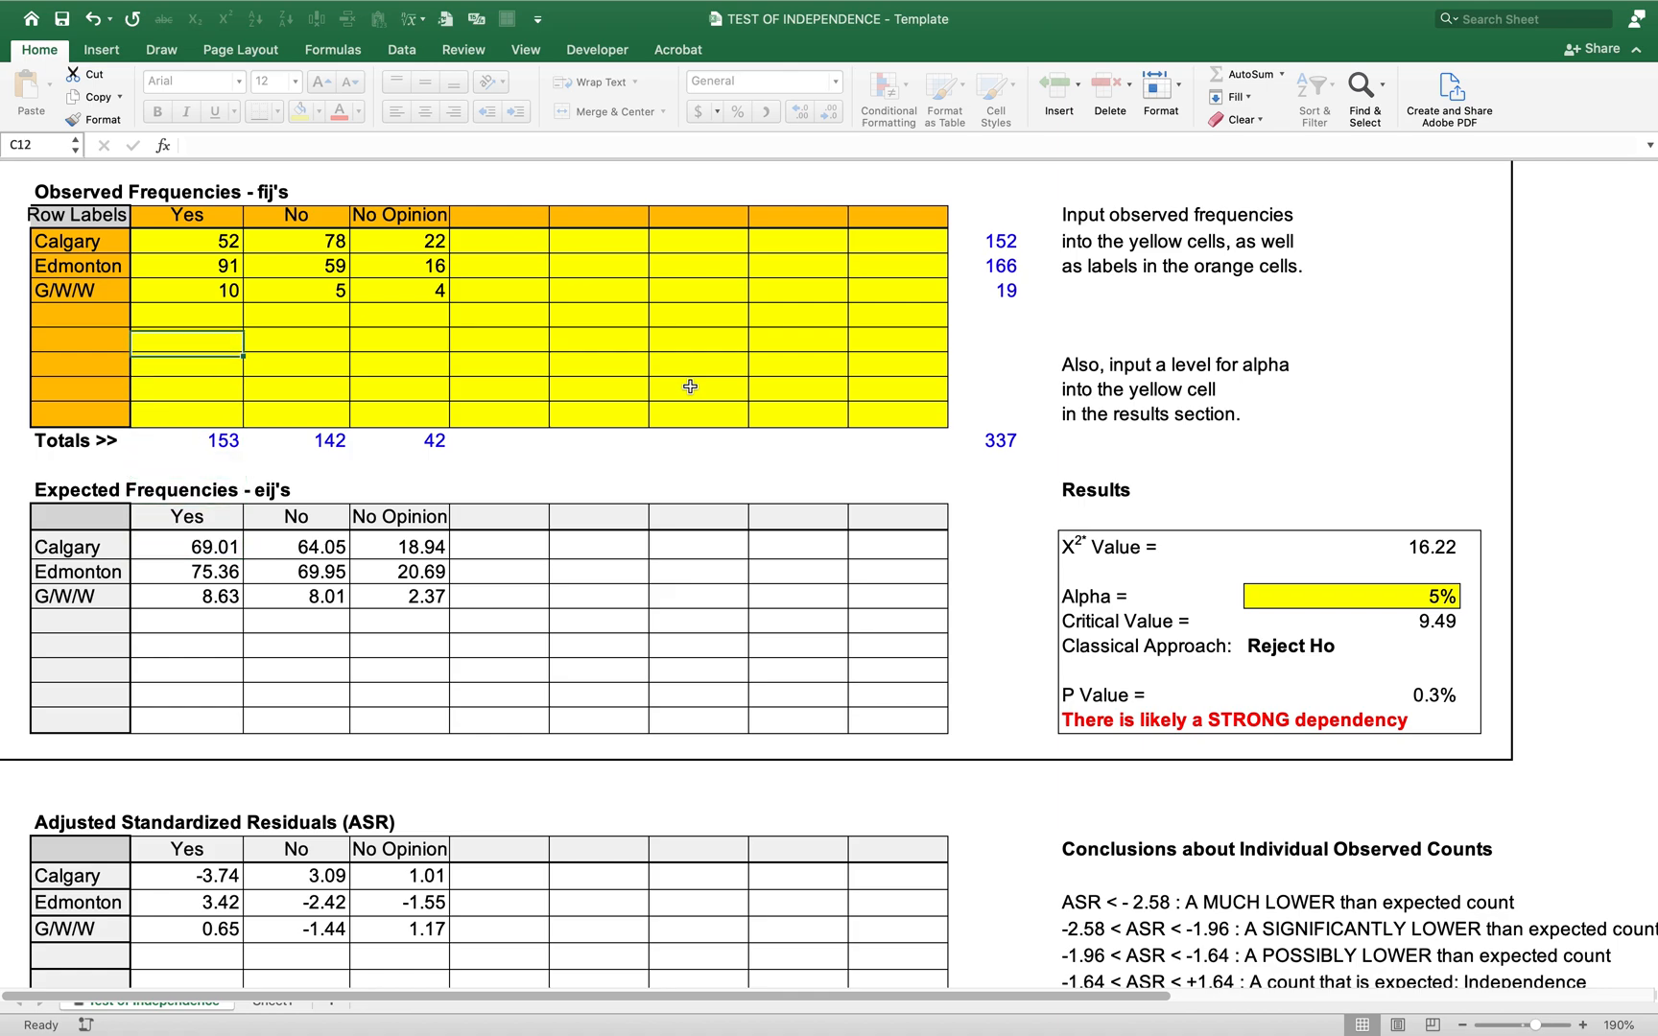
key("Up")
key("Right")
key("Down")
key("Down")
key("Down")
key("Down")
key("Down")
key("Down")
key("Down")
key("Down")
key("Down")
key("Down")
key("Down")
key("Down")
key("Down")
key("Up")
key("Up")
key("Up")
key("Down")
key("Down")
key("Down")
key("Down")
key("Down")
key("Down")
key("Down")
key("Down")
key("Down")
key("Down")
key("Down")
key("Down")
key("Down")
key("Down")
key("Down")
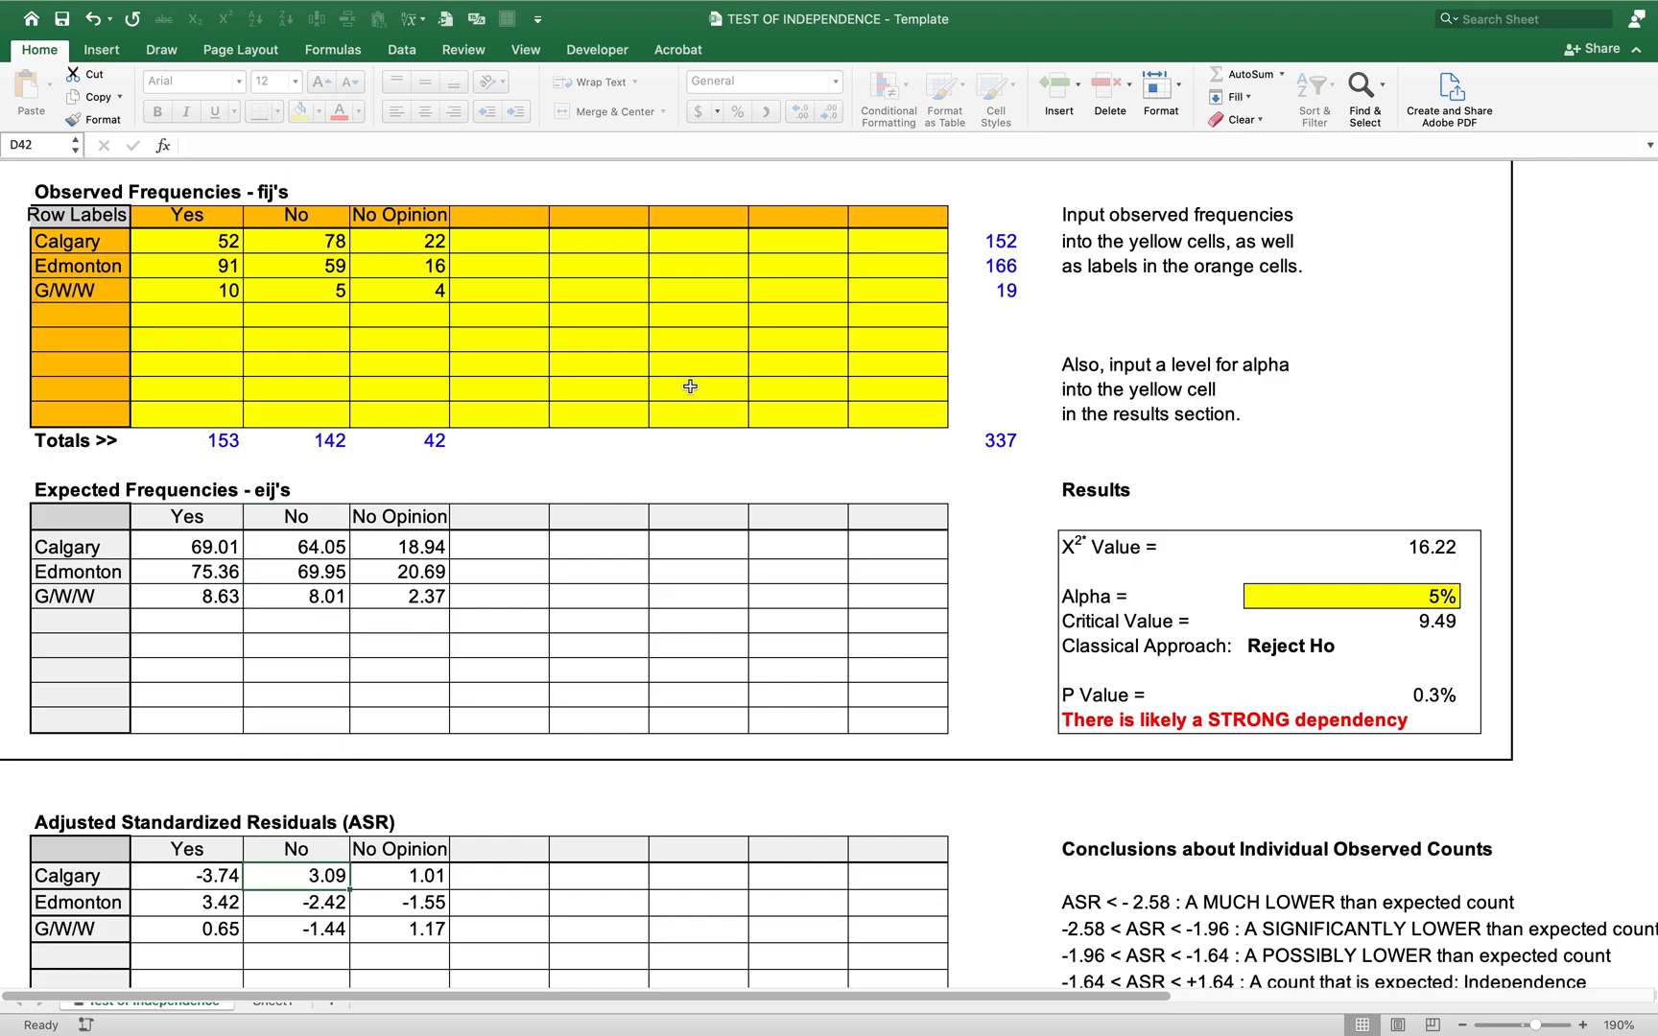
- Read the Conclusions about Individual Observed Counts legend, stopping at its rule for ASR above +2.58
key("Right")
key("Right")
key("Right")
key("Right")
key("Right")
key("Right")
key("Right")
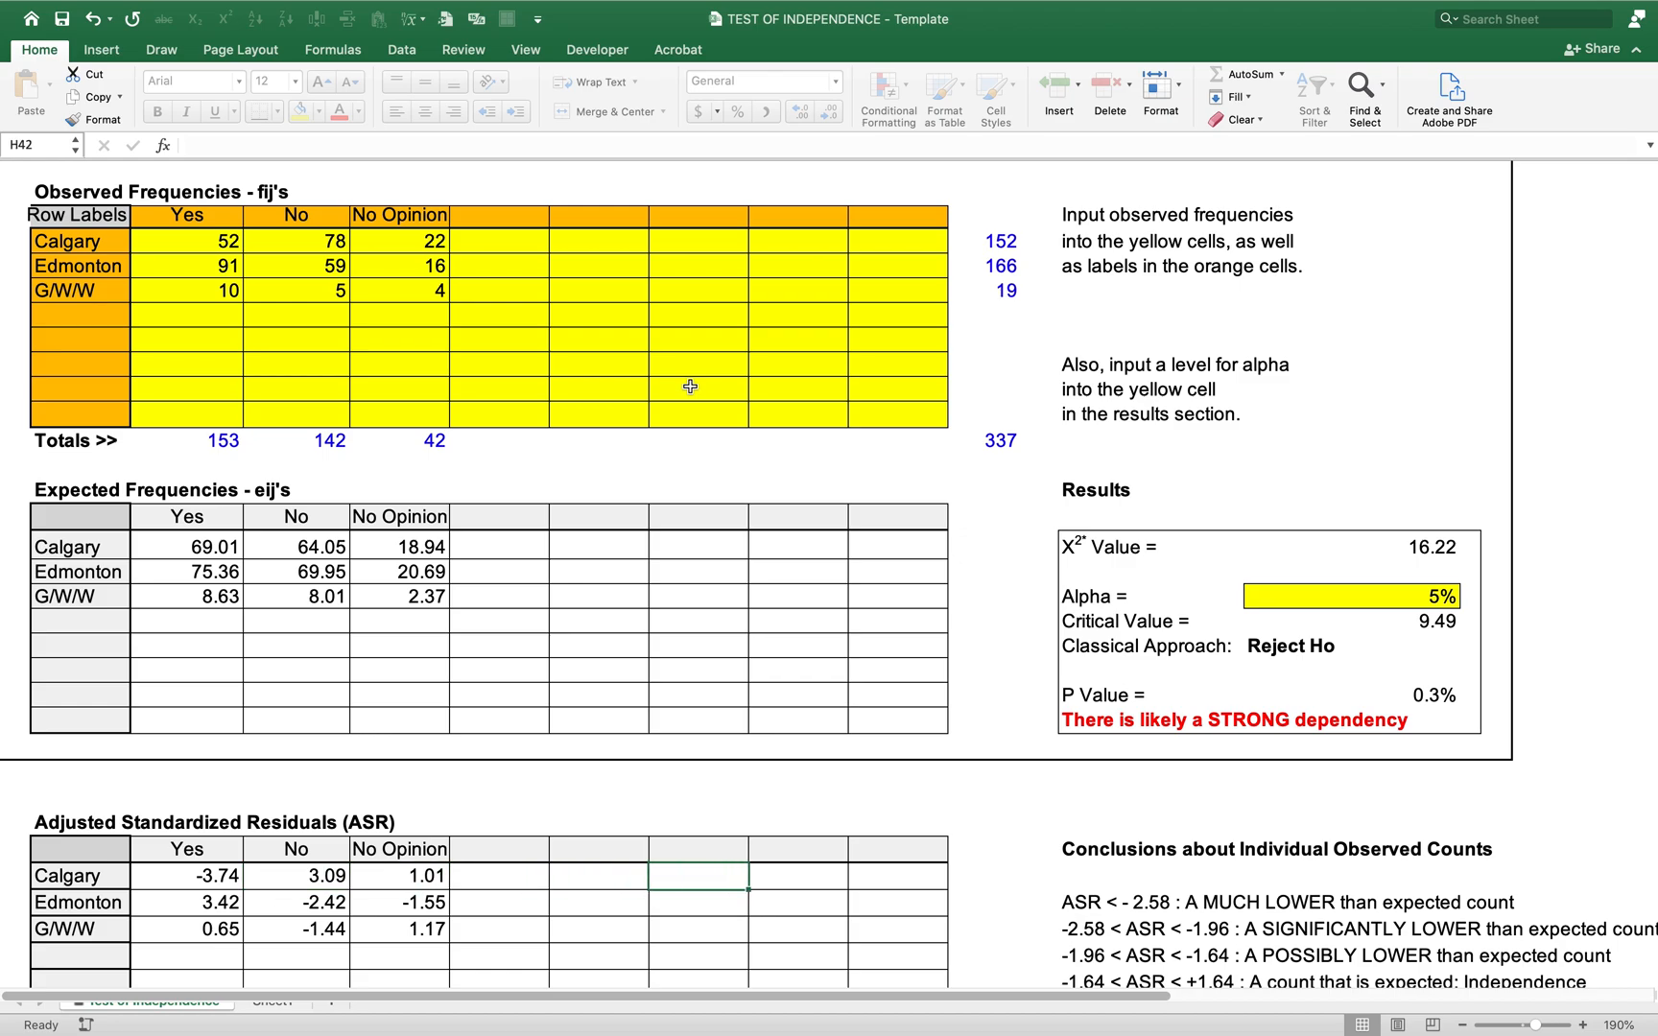
key("Down")
key("Down")
key("Down")
key("Down")
key("Down")
key("Down")
key("Down")
key("Down")
key("Down")
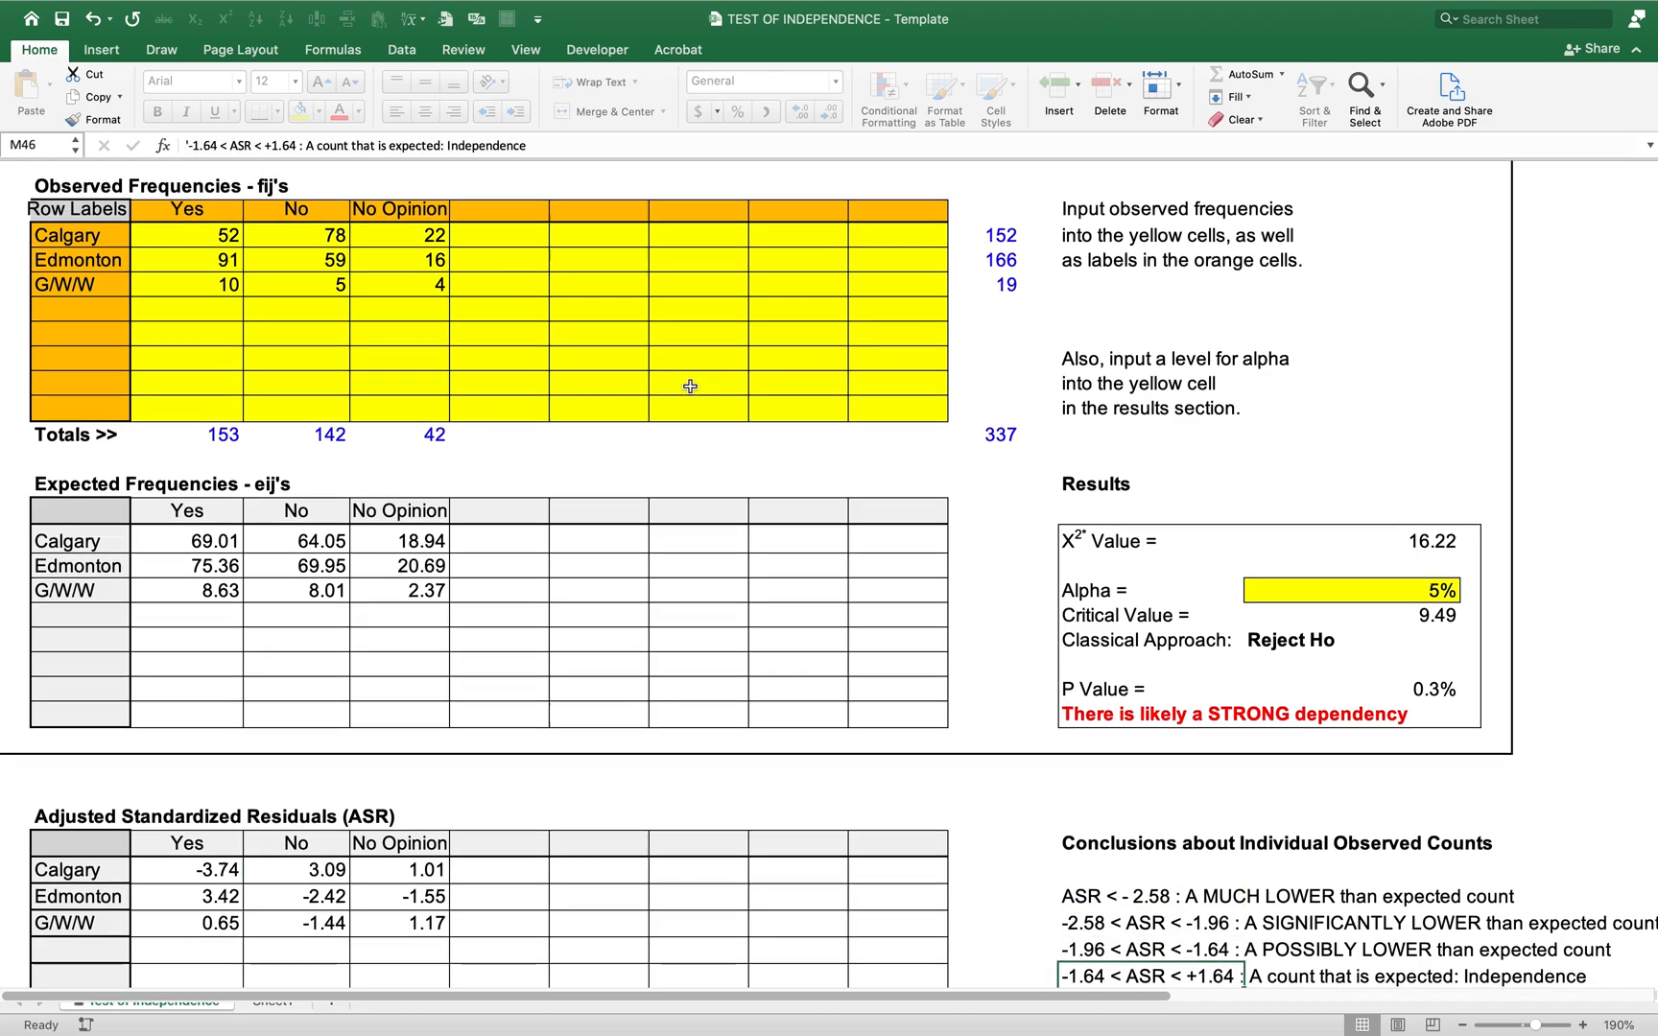
key("Up")
key("Up")
key("Up")
key("Up")
key("Up")
key("Up")
key("Up")
key("Up")
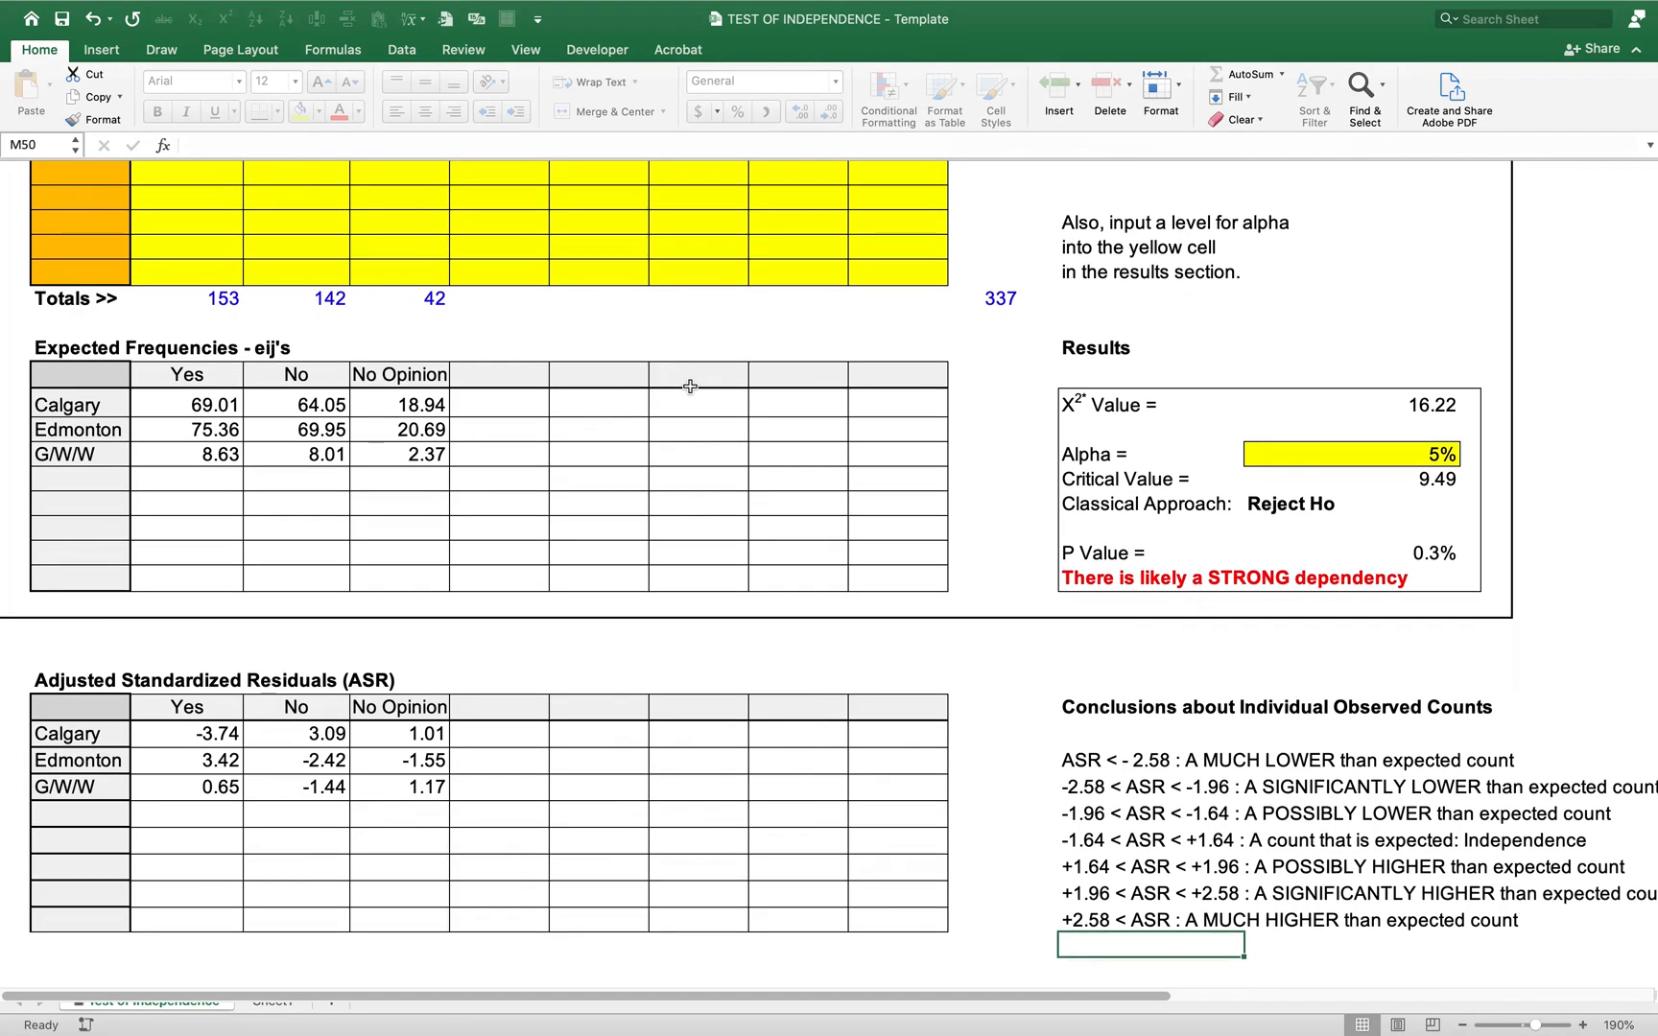
key("Right")
key("Left")
key("Right")
key("Left")
key("Down")
key("Down")
key("Down")
key("Down")
key("Down")
key("Down")
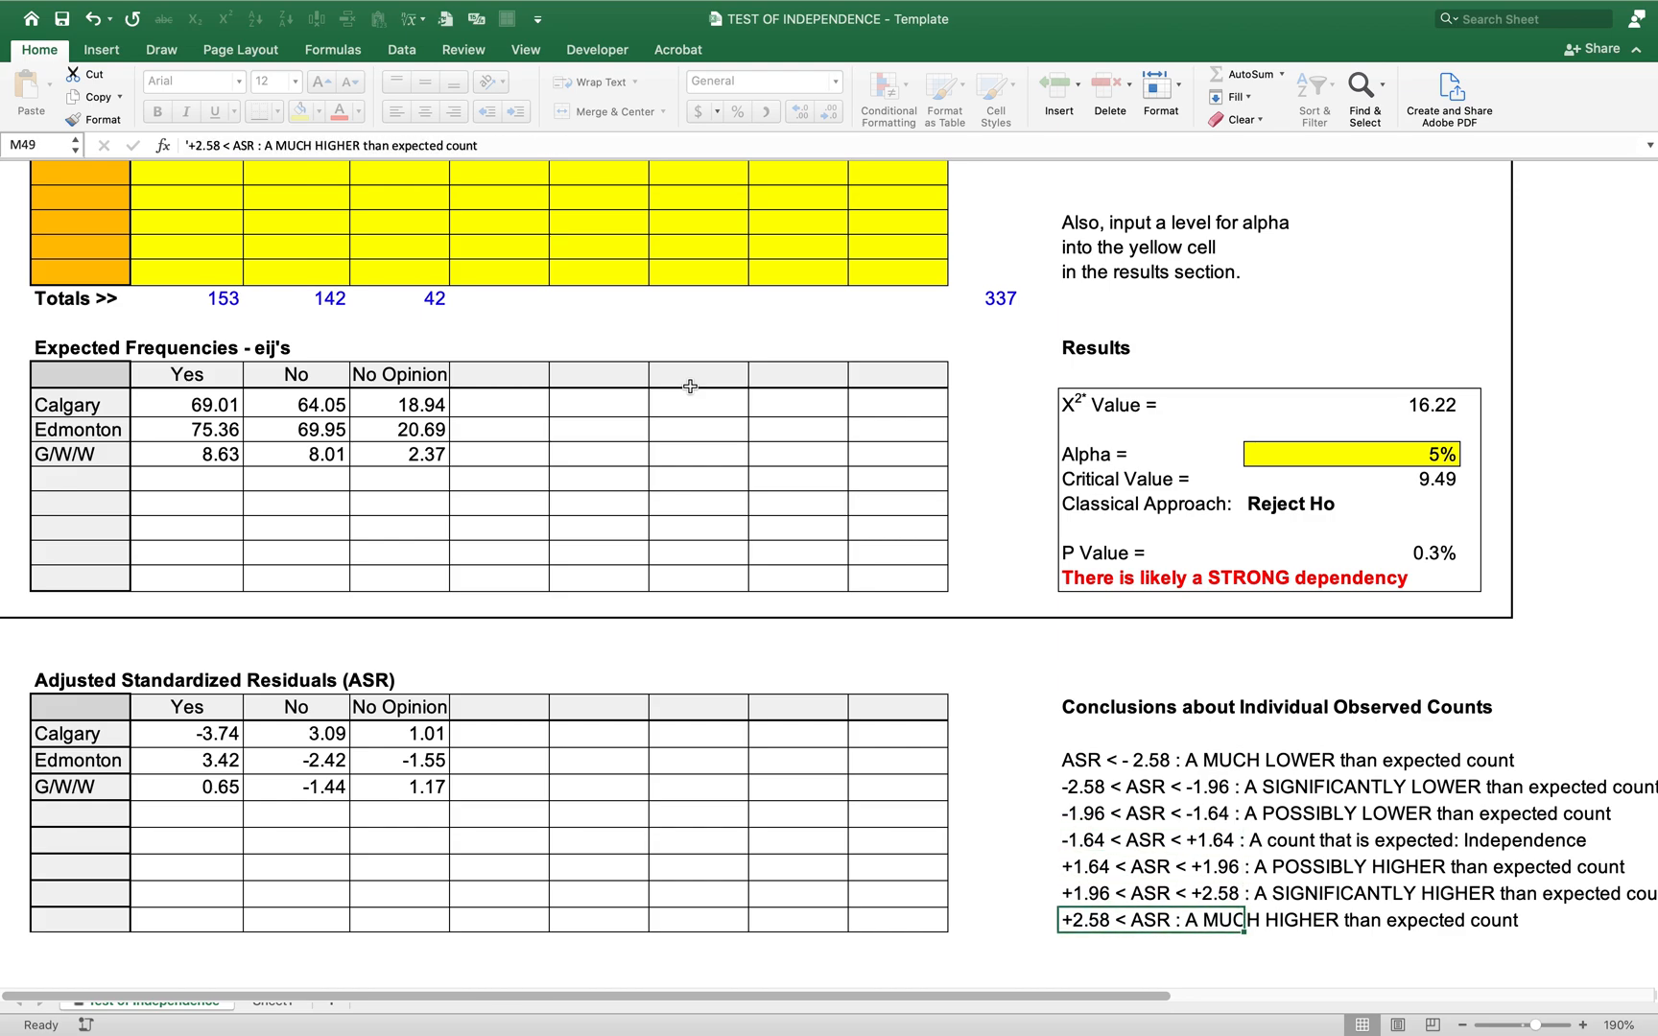
- Examine the Edmonton residuals against Calgary's in the Yes and No columns of the ASR table
left_click(203, 761)
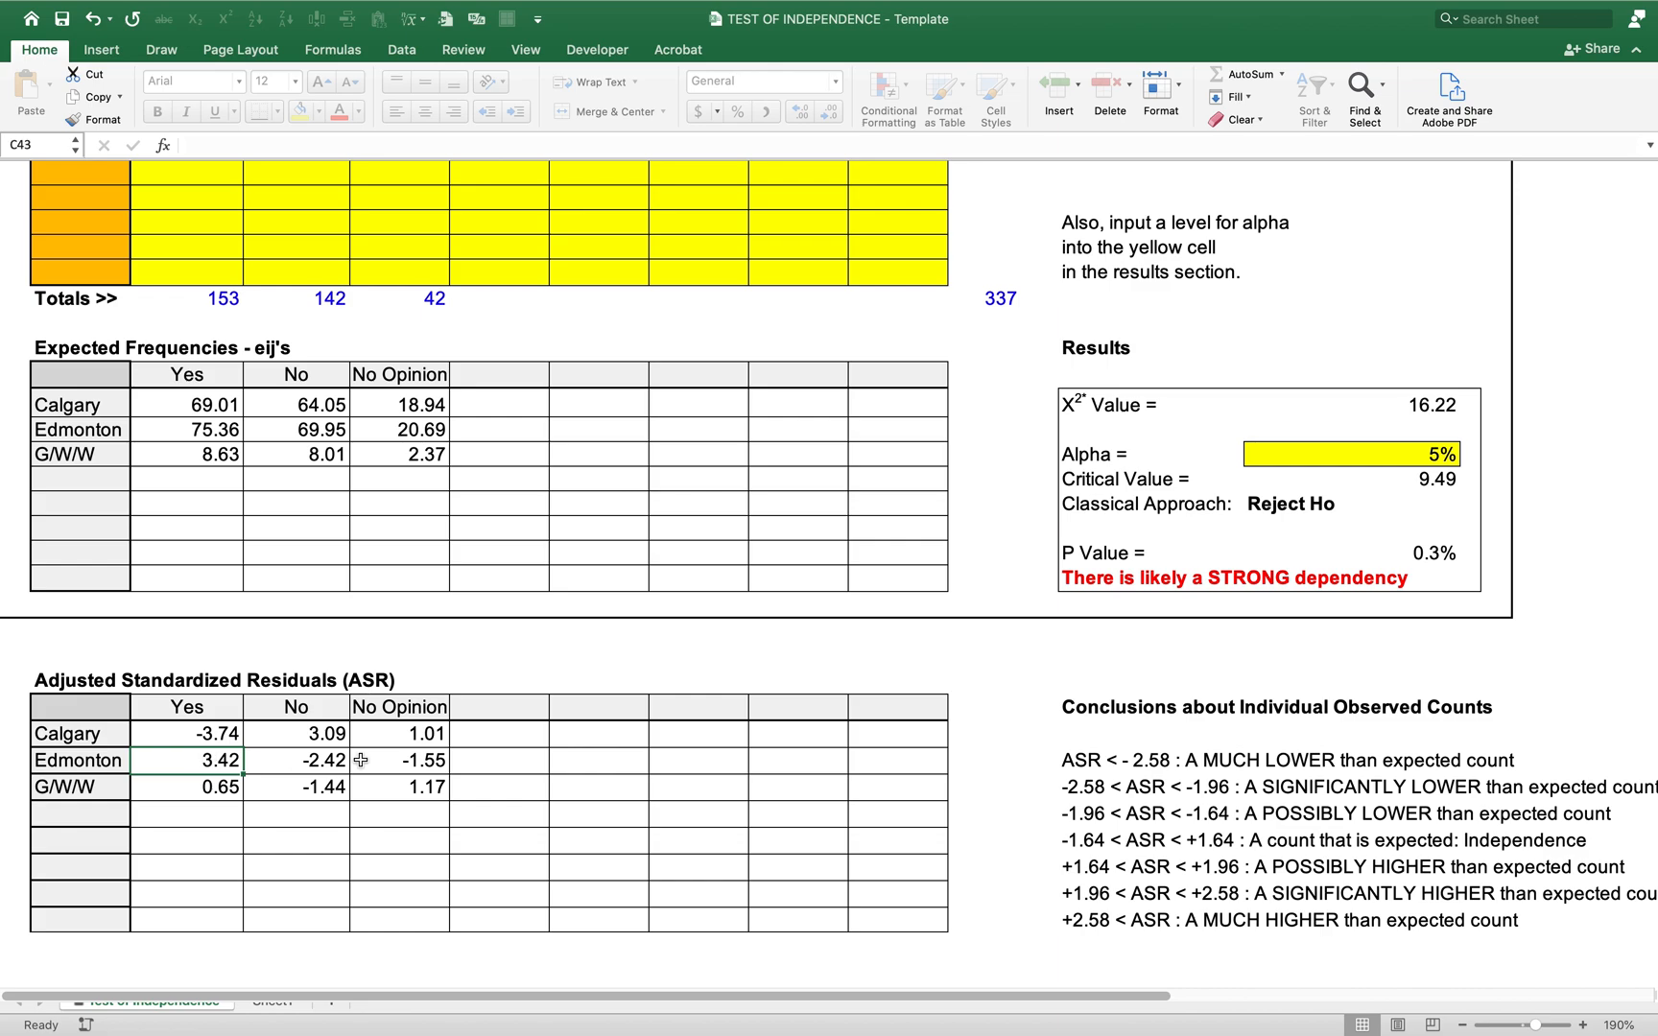
key("Up")
key("Up")
key("Down")
key("Down")
key("Up")
key("Up")
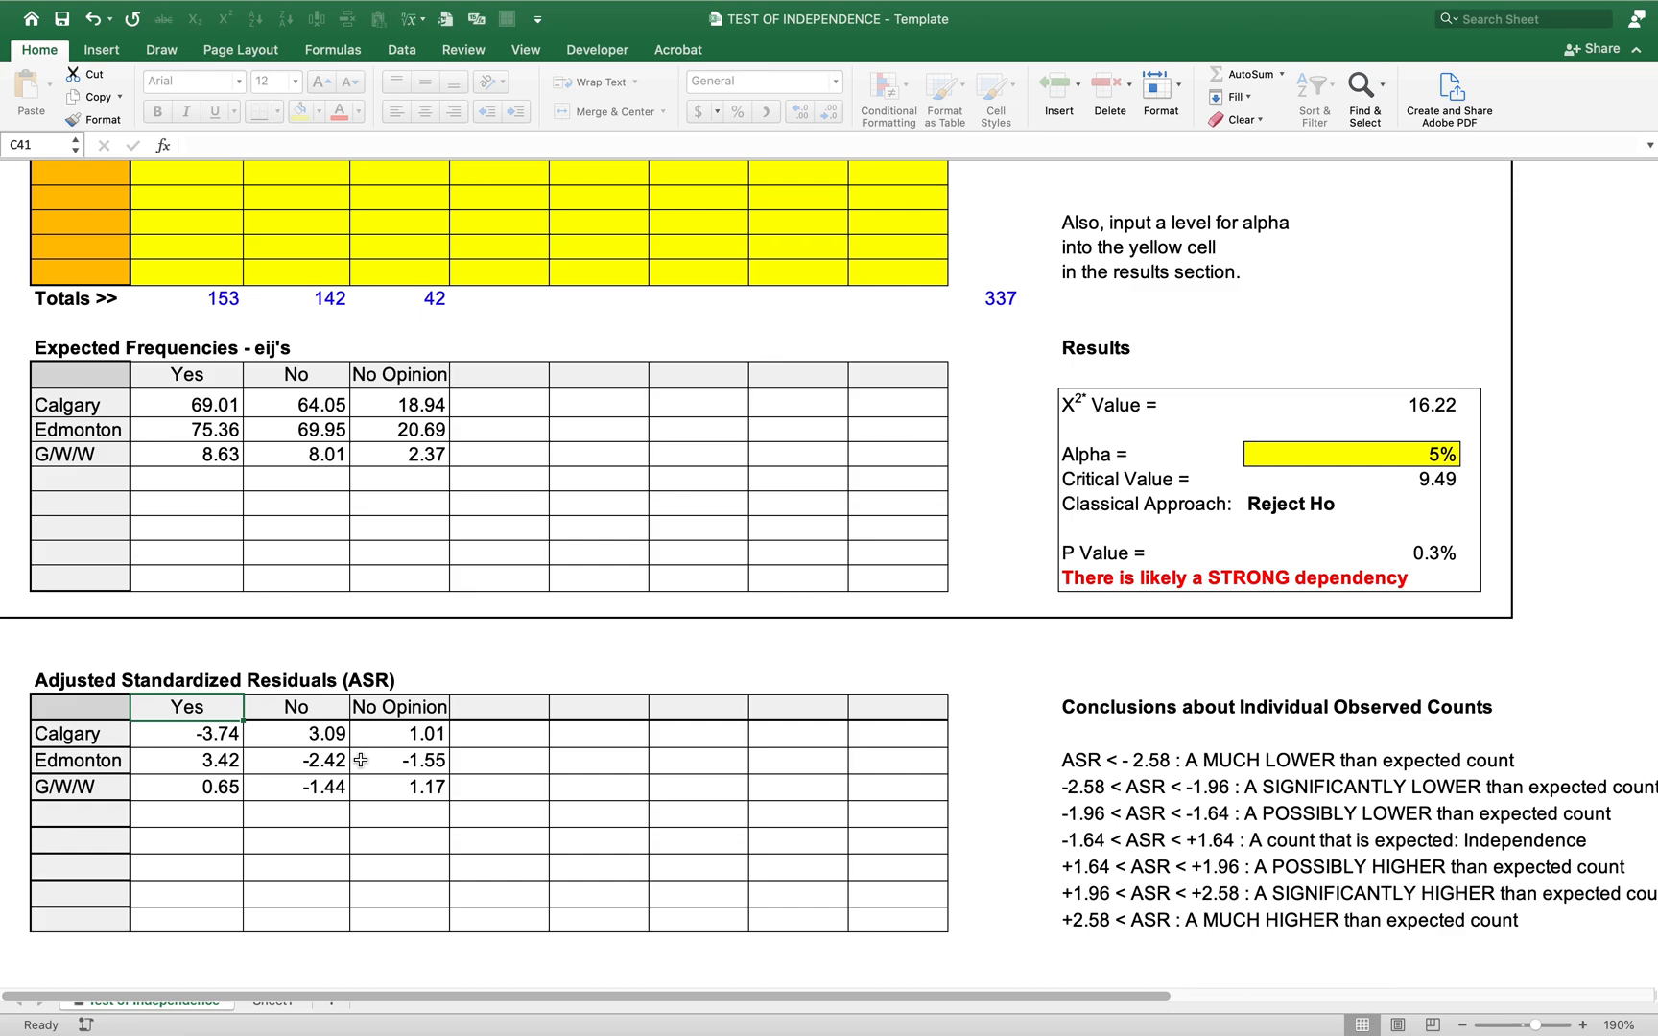
key("Right")
key("Left")
key("Right")
key("Down")
key("Down")
key("Down")
- Select the Yes, No and No Opinion residuals in the G/W/W row to check them against the legend
key("Left")
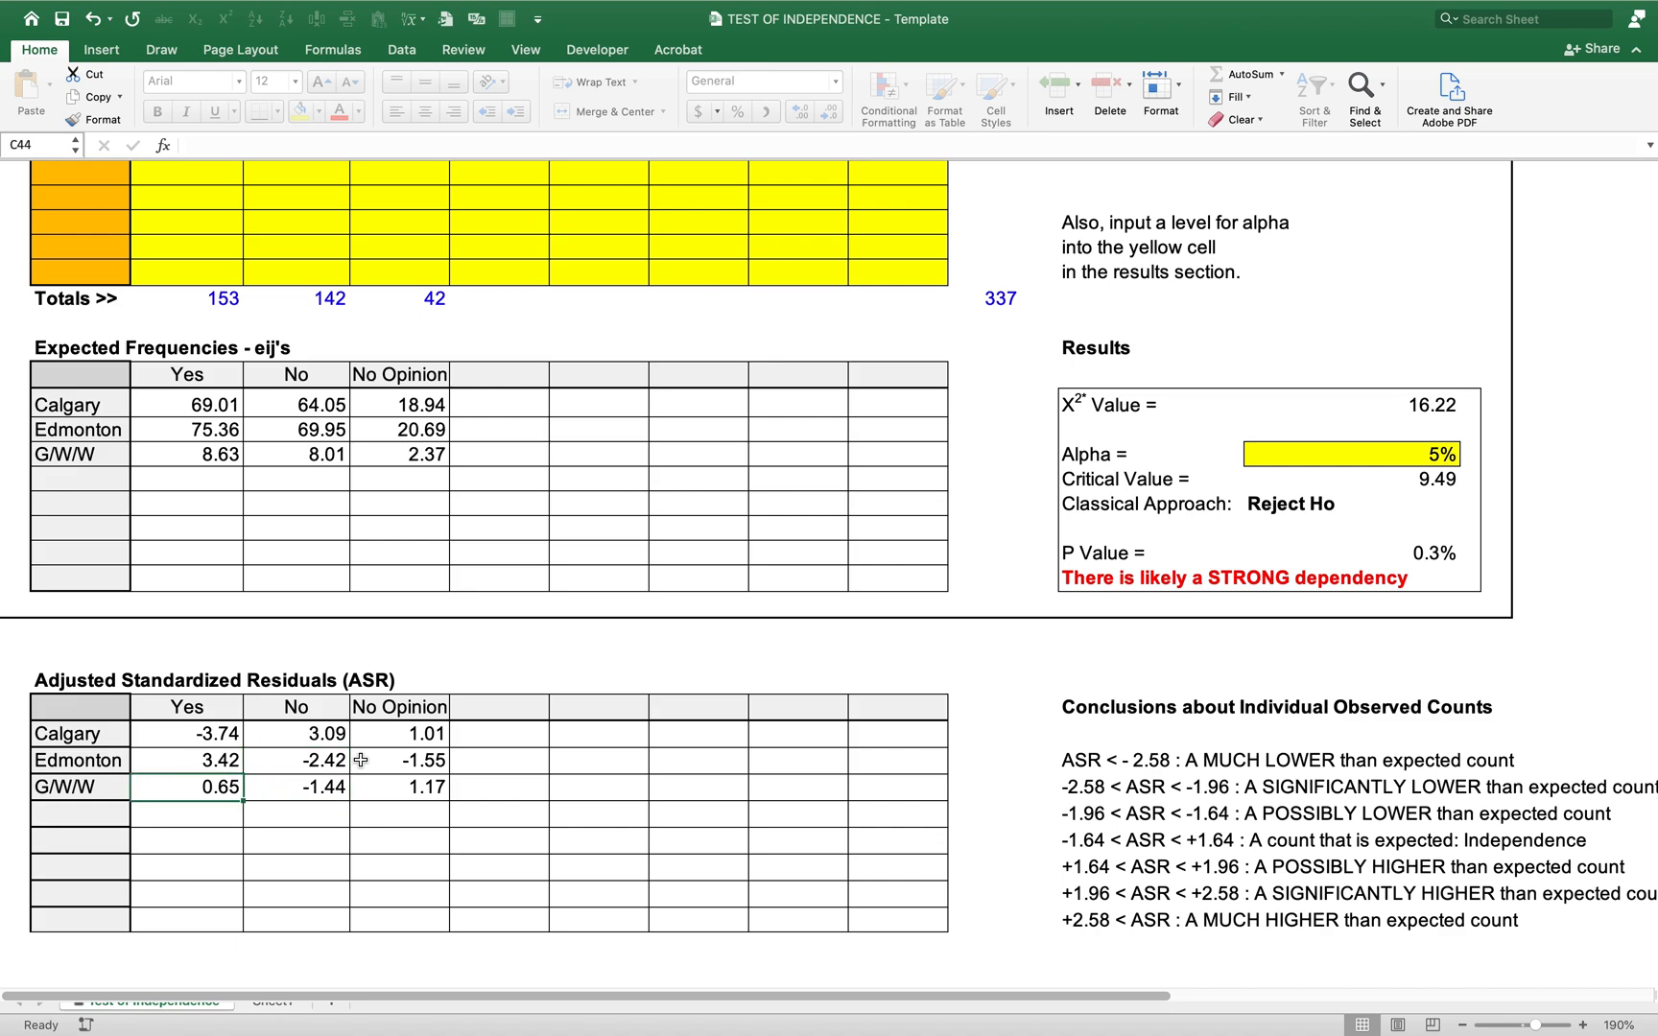
key("shift+Right")
key("shift+Right")
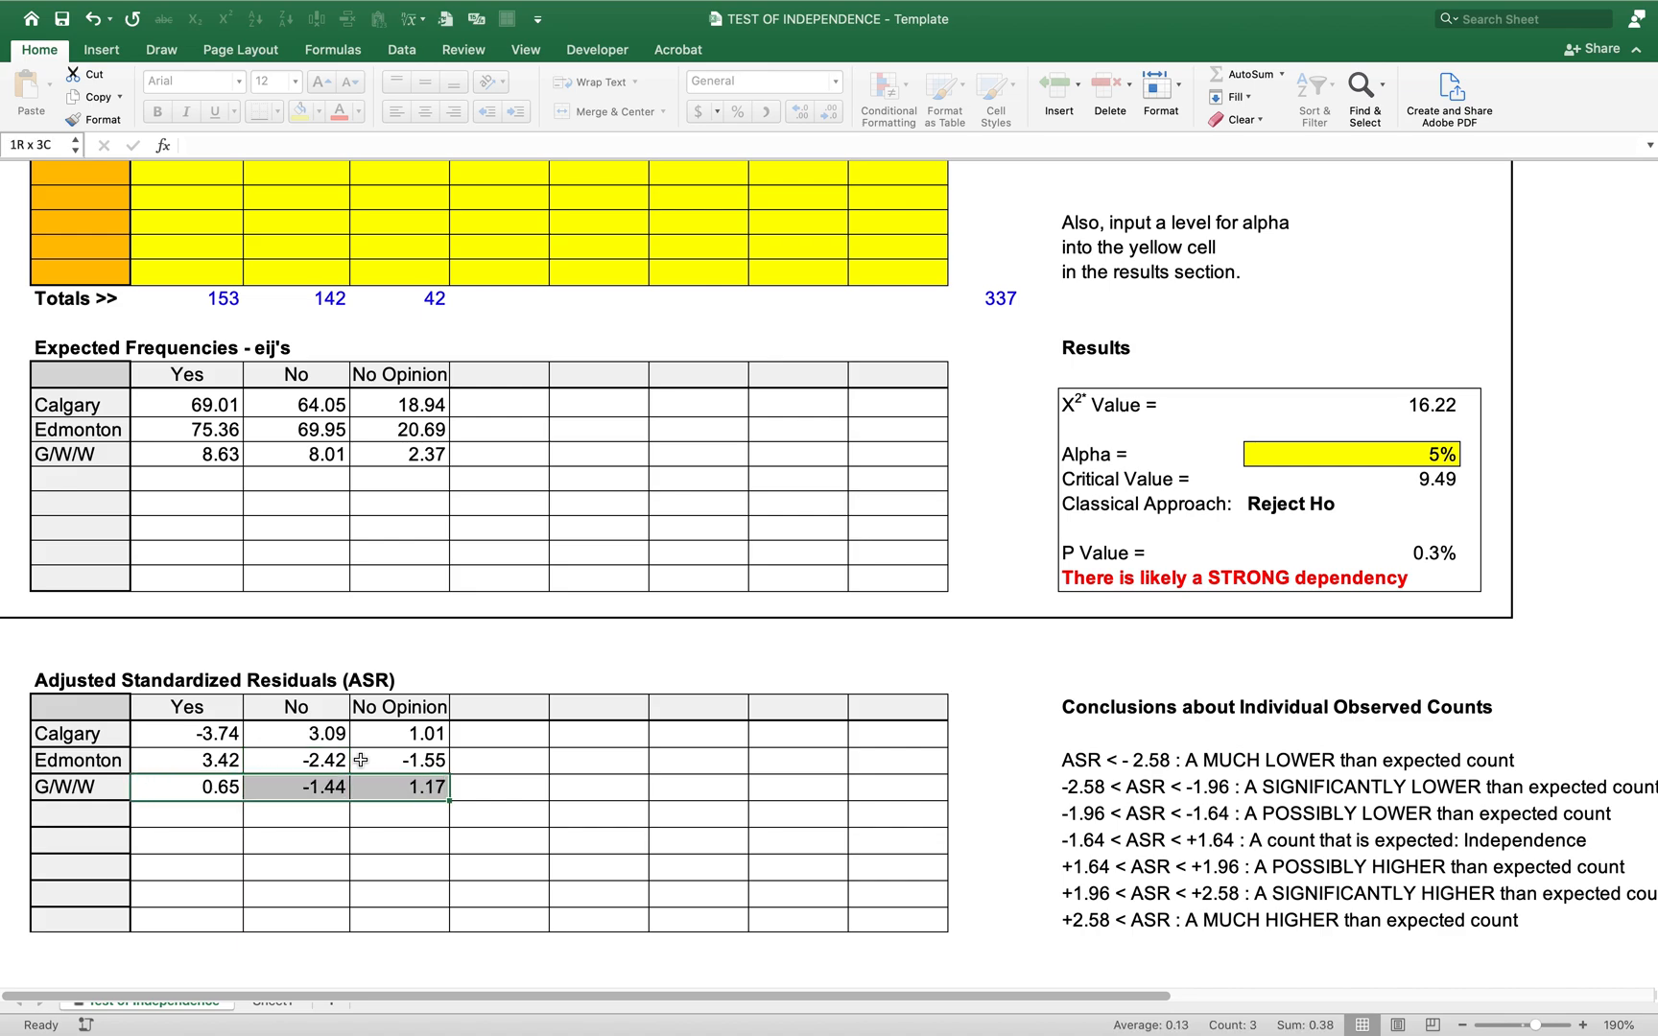
key("Left")
key("Right")
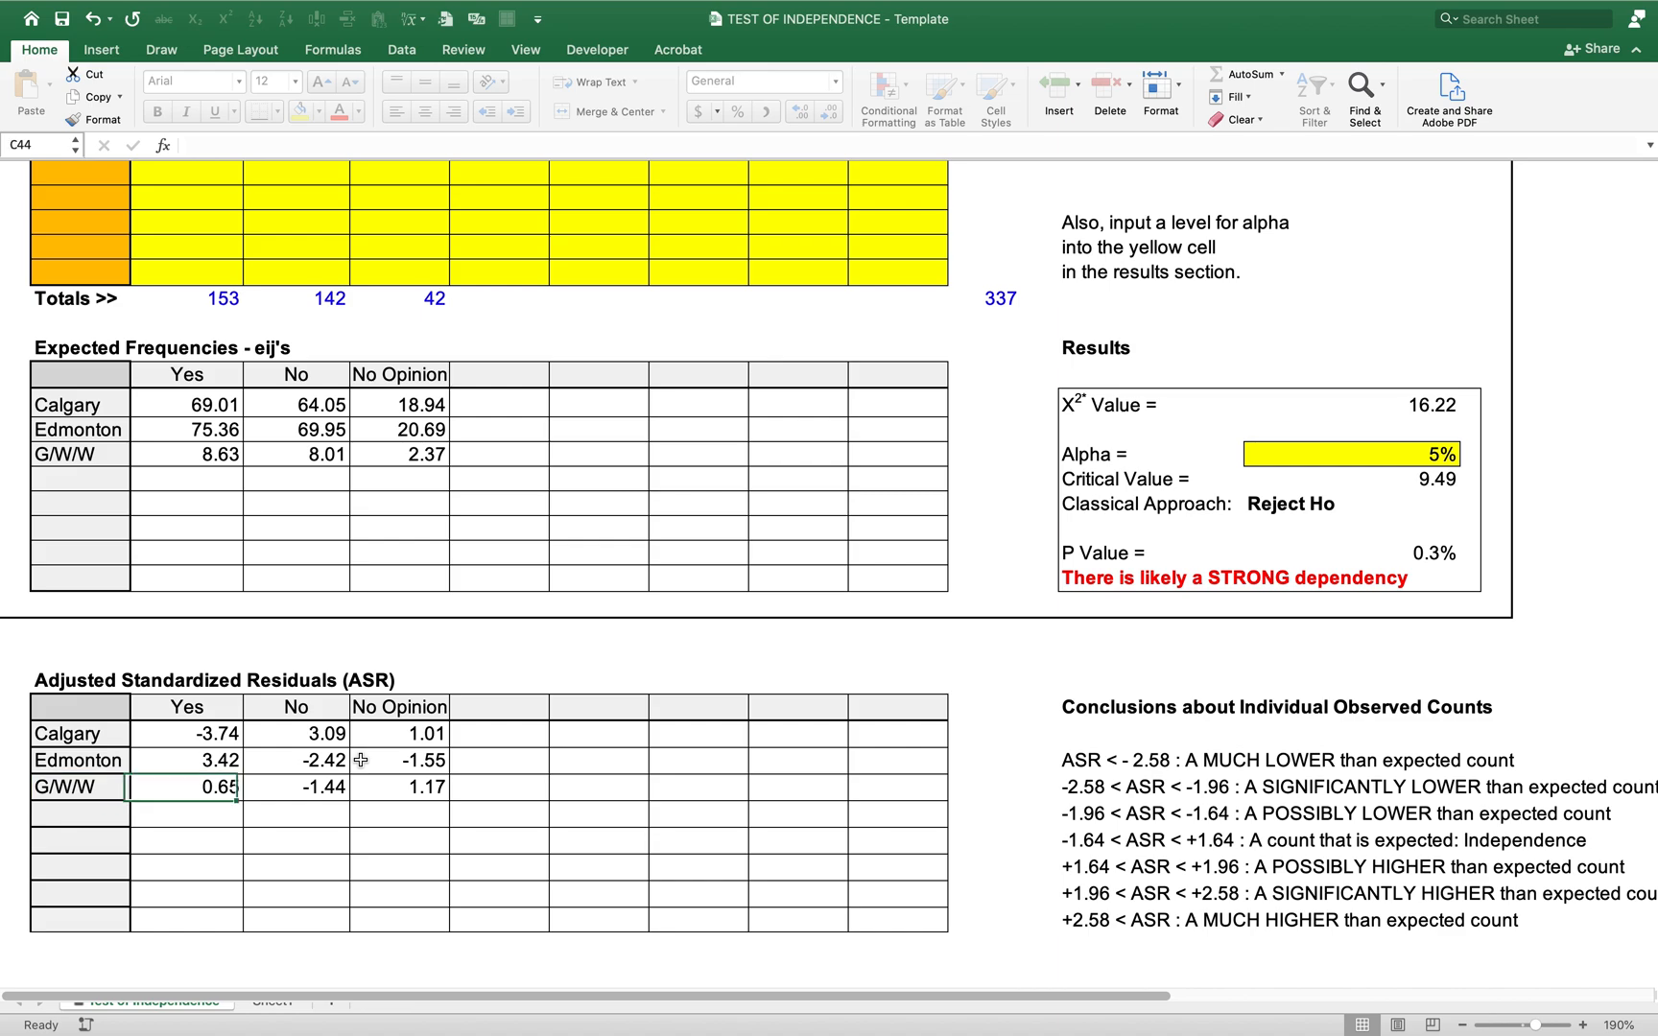
key("shift+Right")
key("shift+Right")
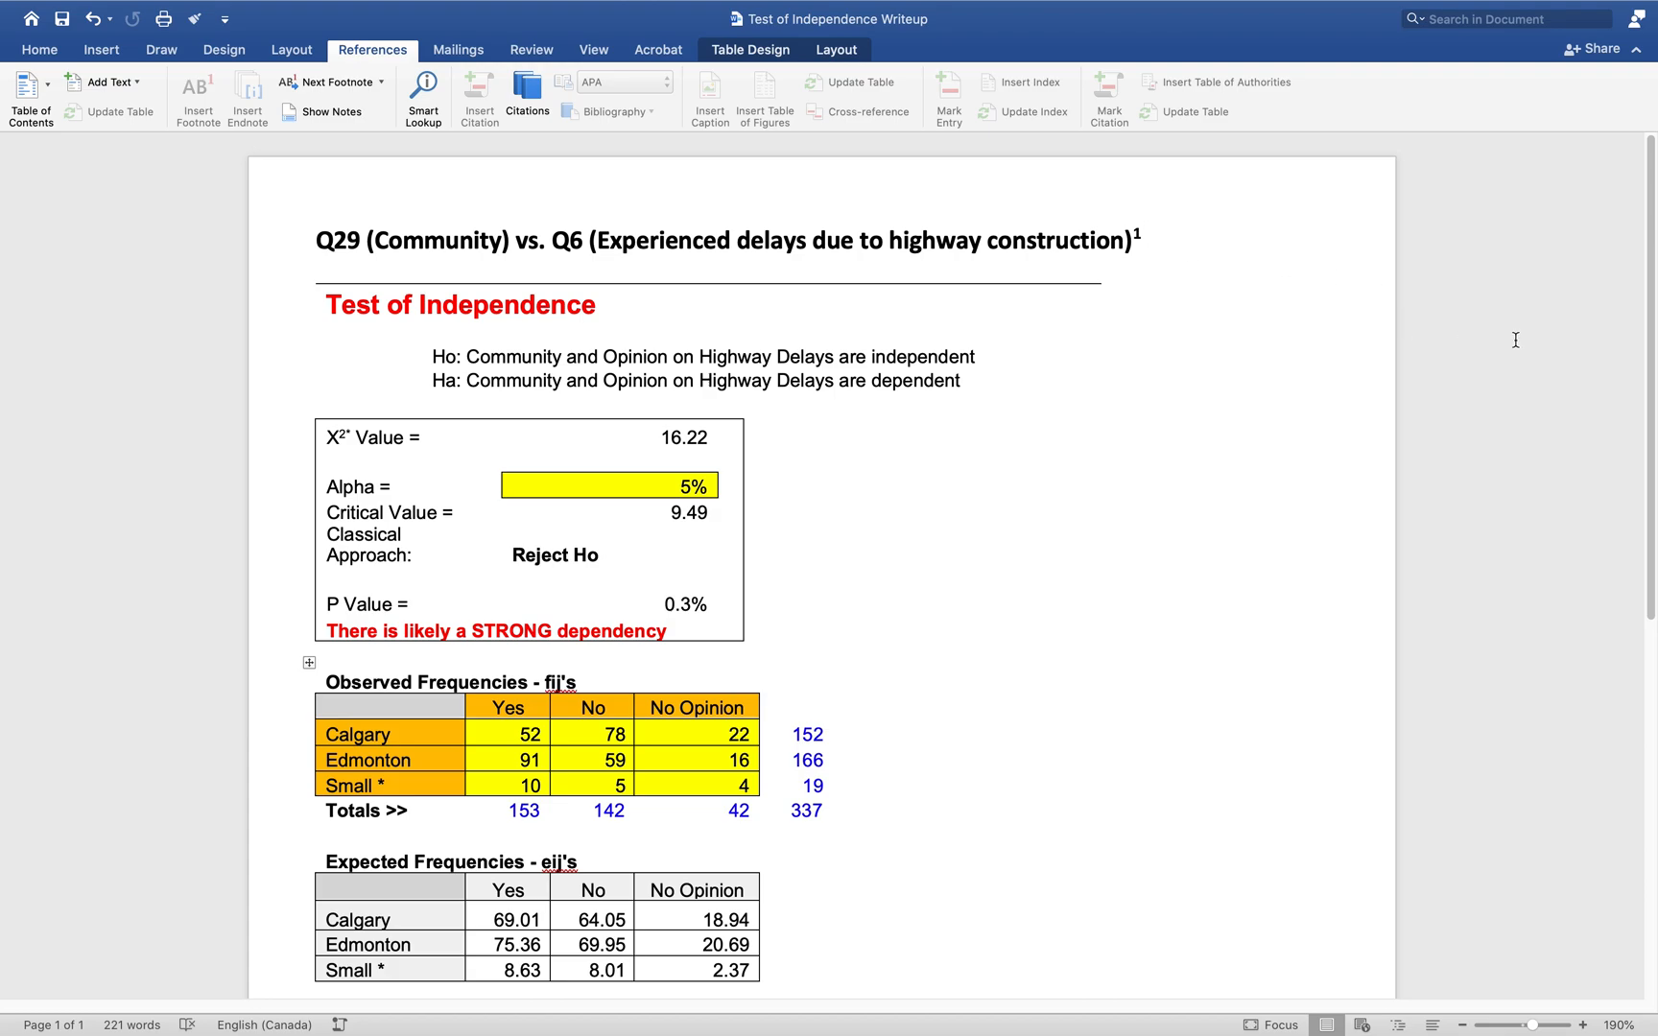
- Switch to the Test of Independence Writeup document in Word and skim it from beginning to end, returning to its start
left_click_drag(1654, 314, 1654, 713)
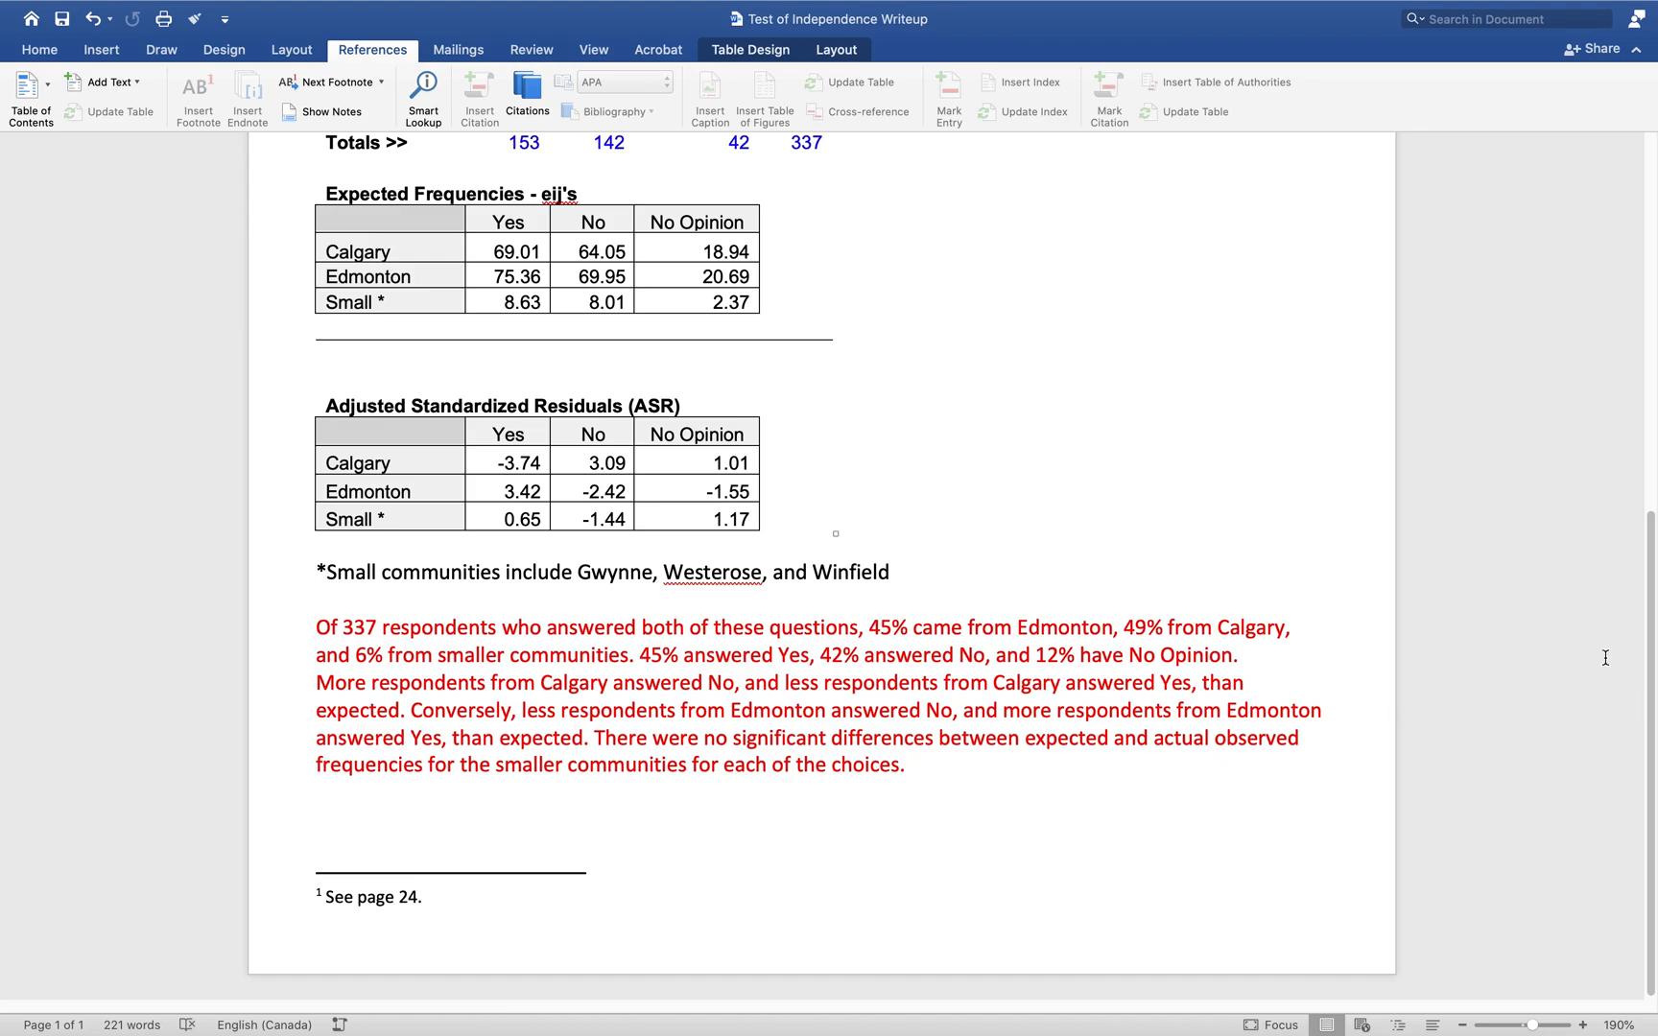
scroll(1630, 182, "up", 10)
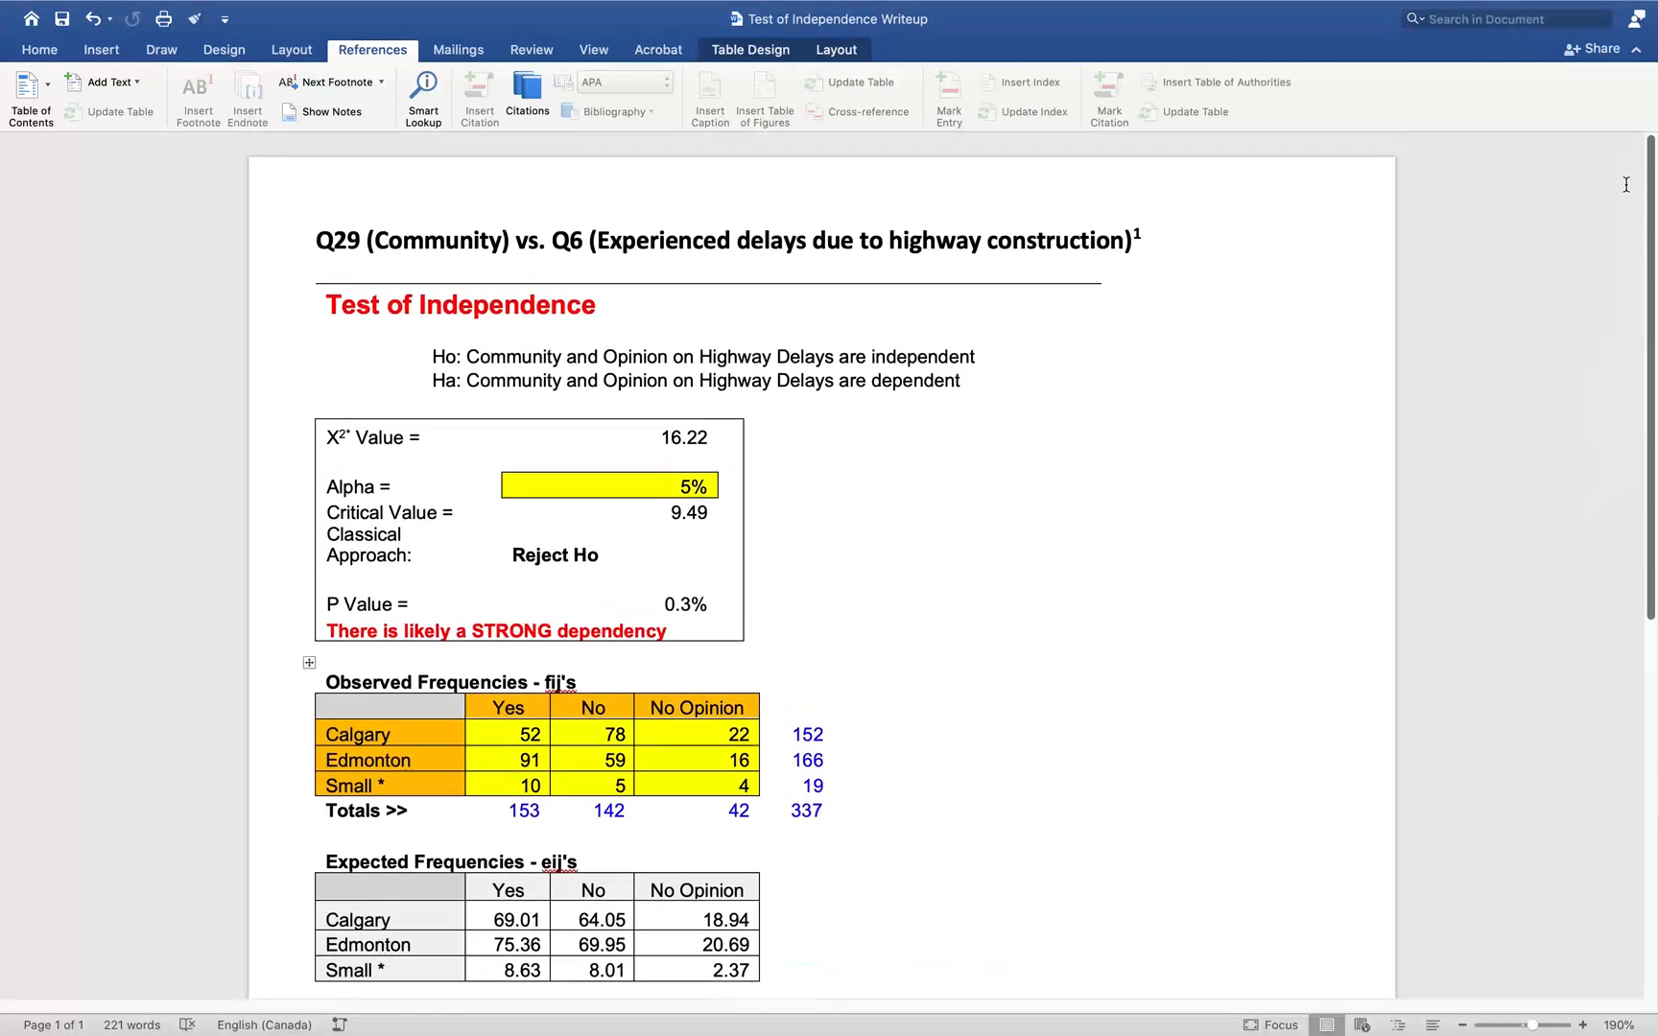
left_click_drag(1650, 179, 1653, 582)
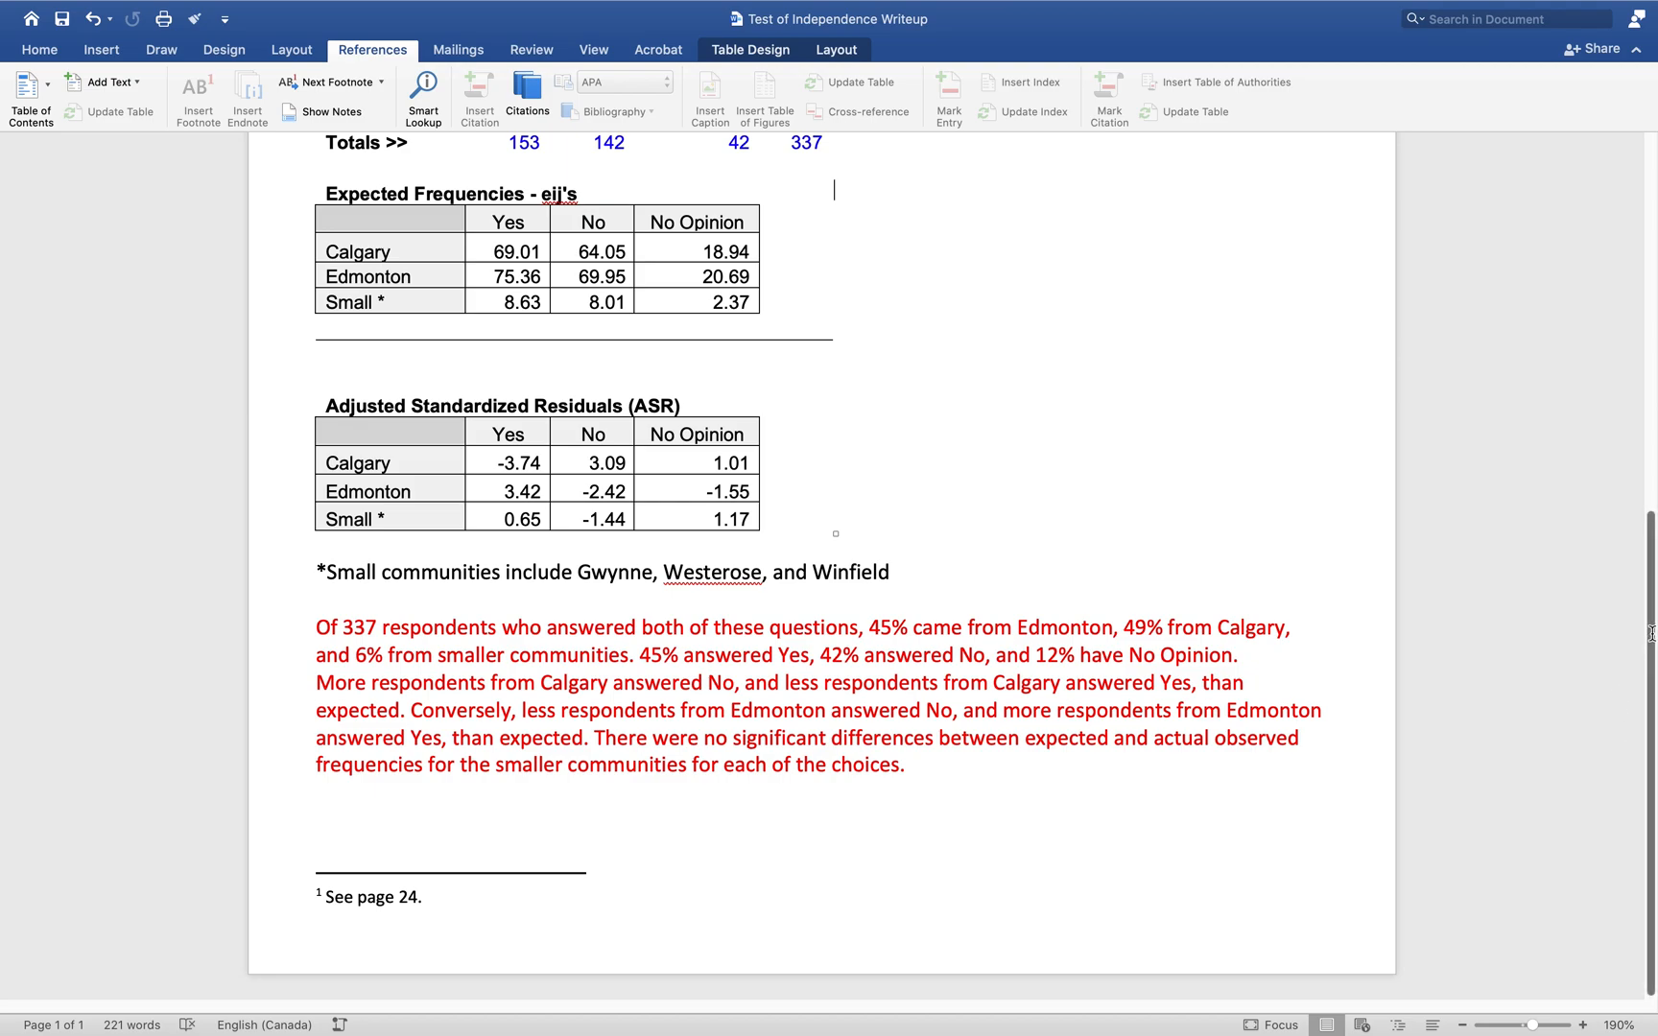
left_click_drag(1650, 631, 1653, 240)
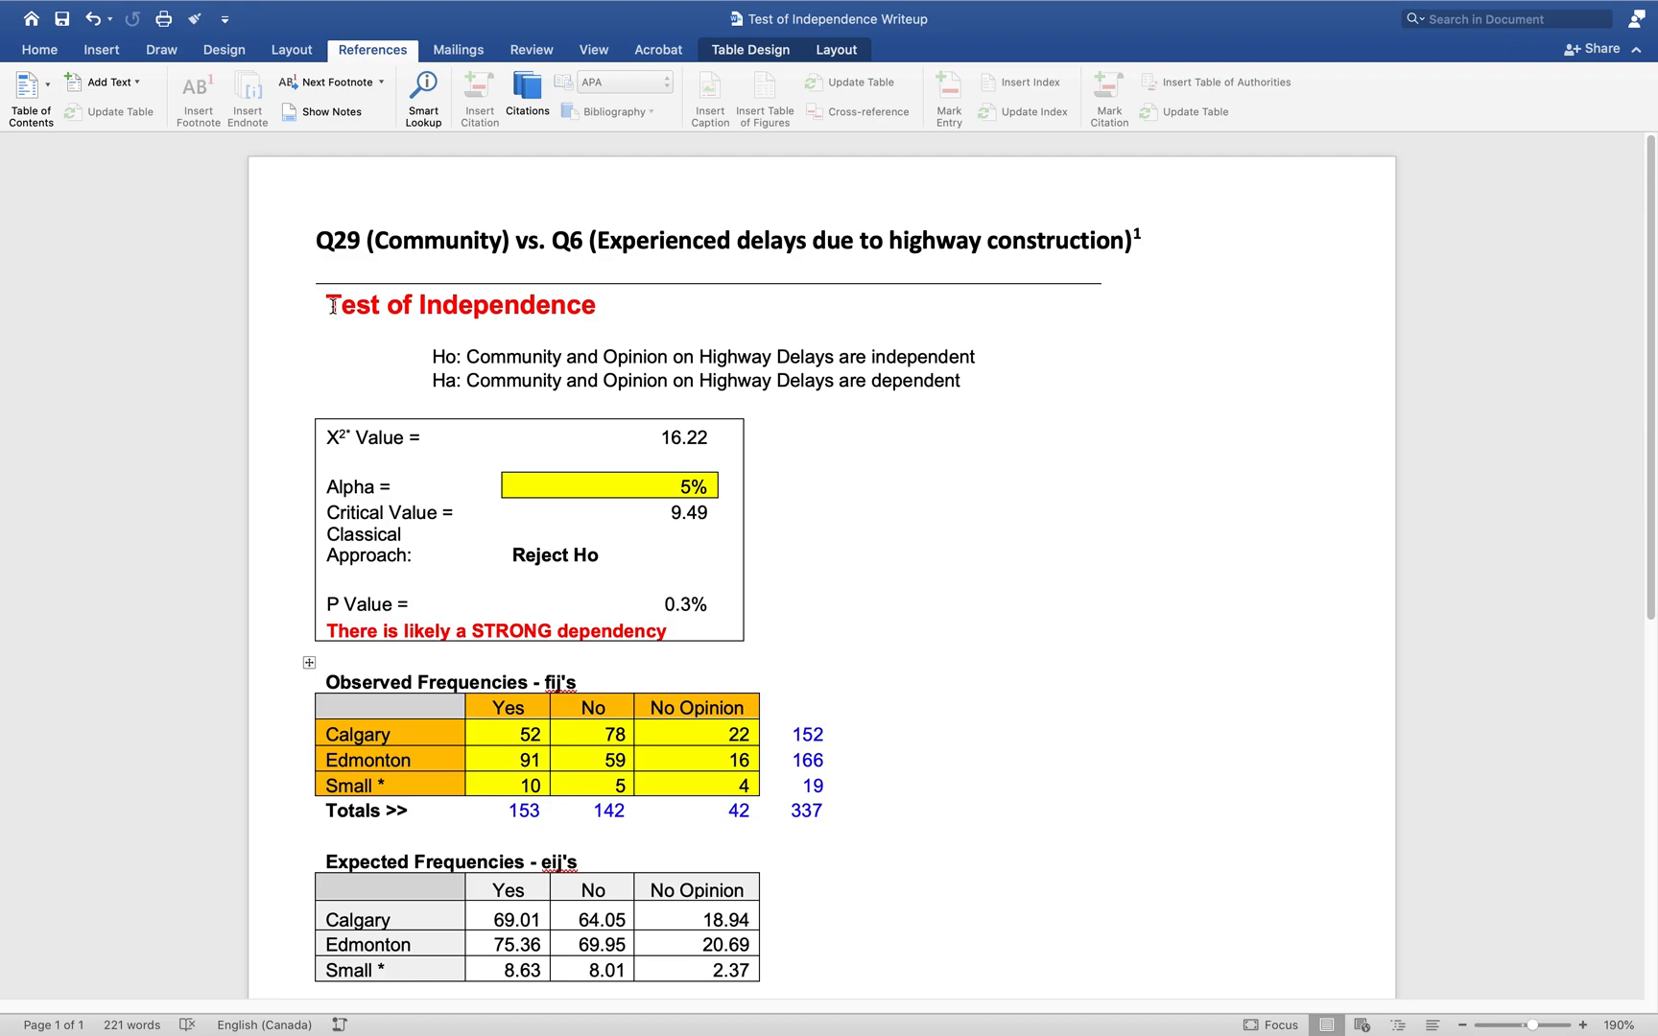
- Review the Ho and Ha statements, highlighting the wording "Community and Opinion on Highway Delays", and the chi-square results box
left_click(436, 356)
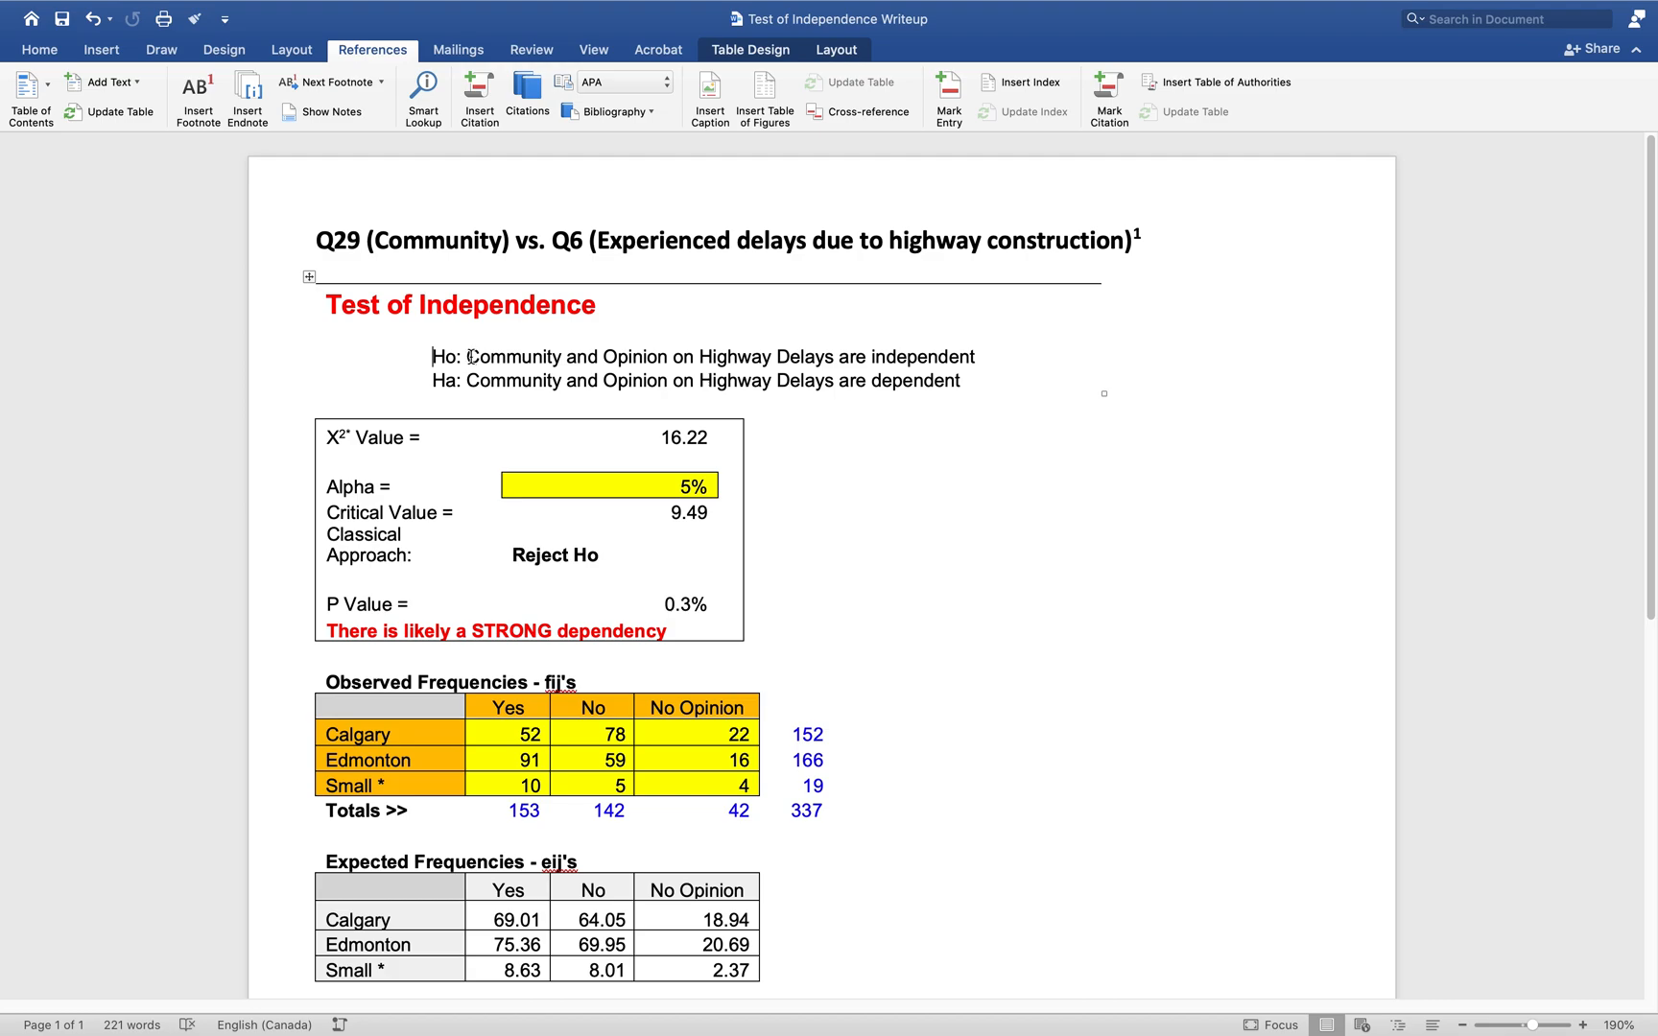
left_click_drag(468, 357, 830, 357)
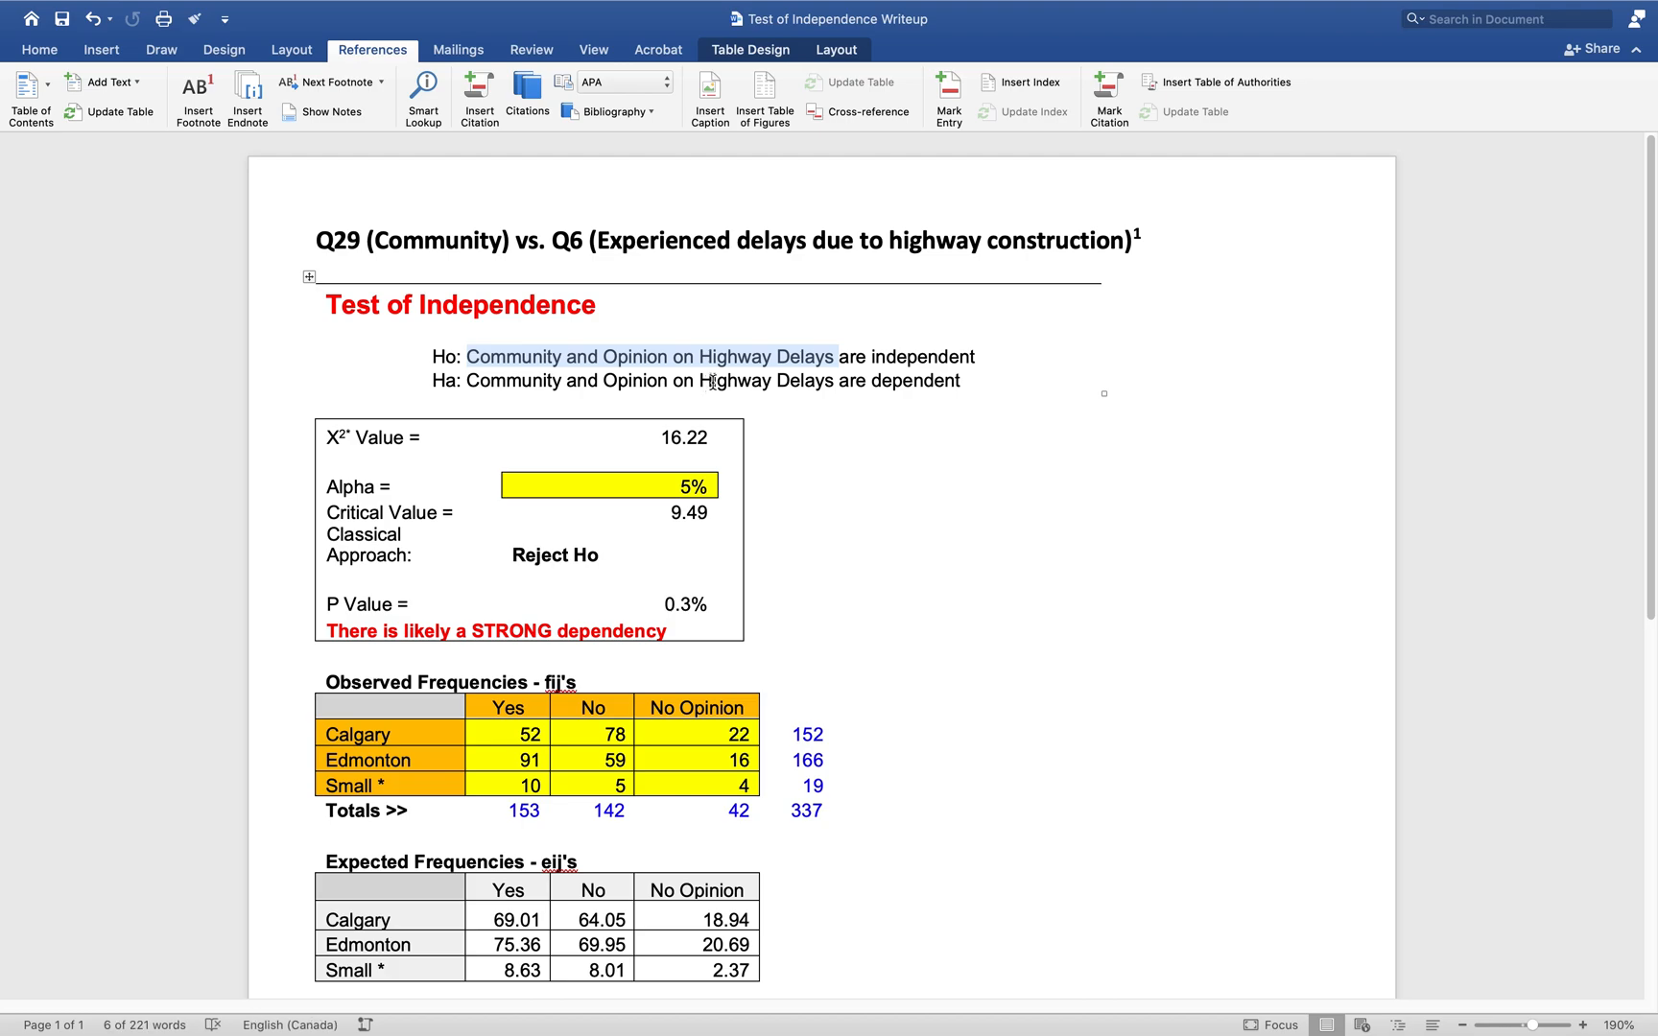
left_click(441, 437)
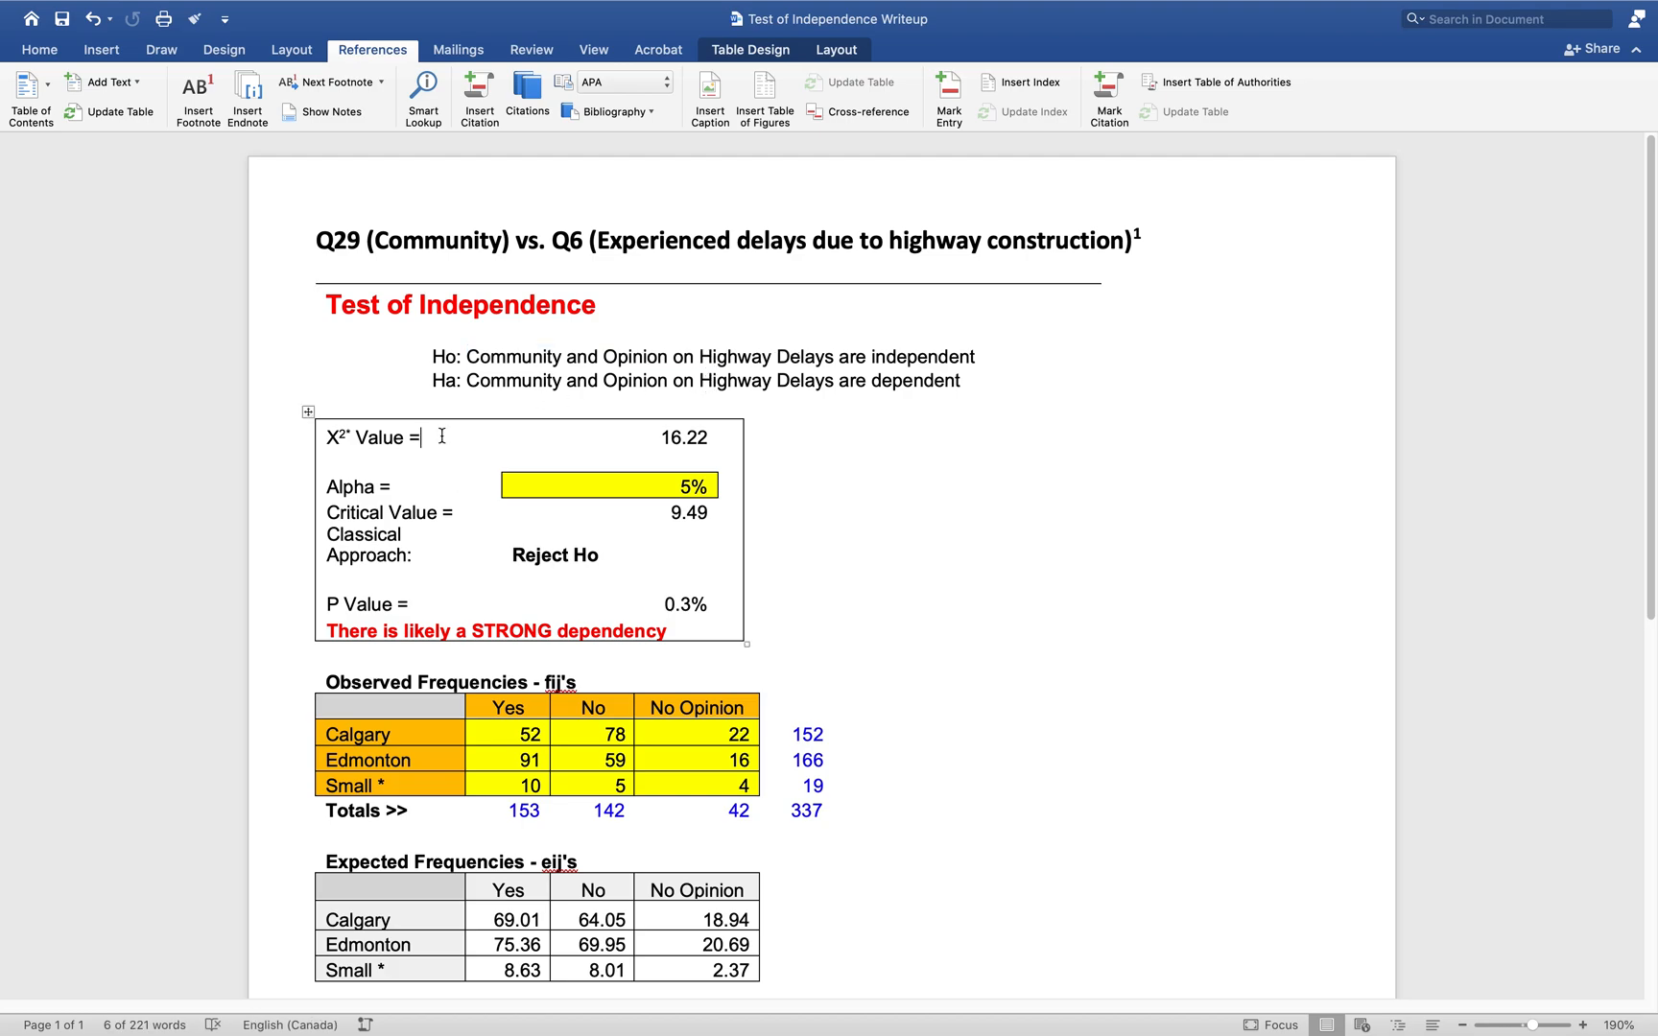
left_click(312, 403)
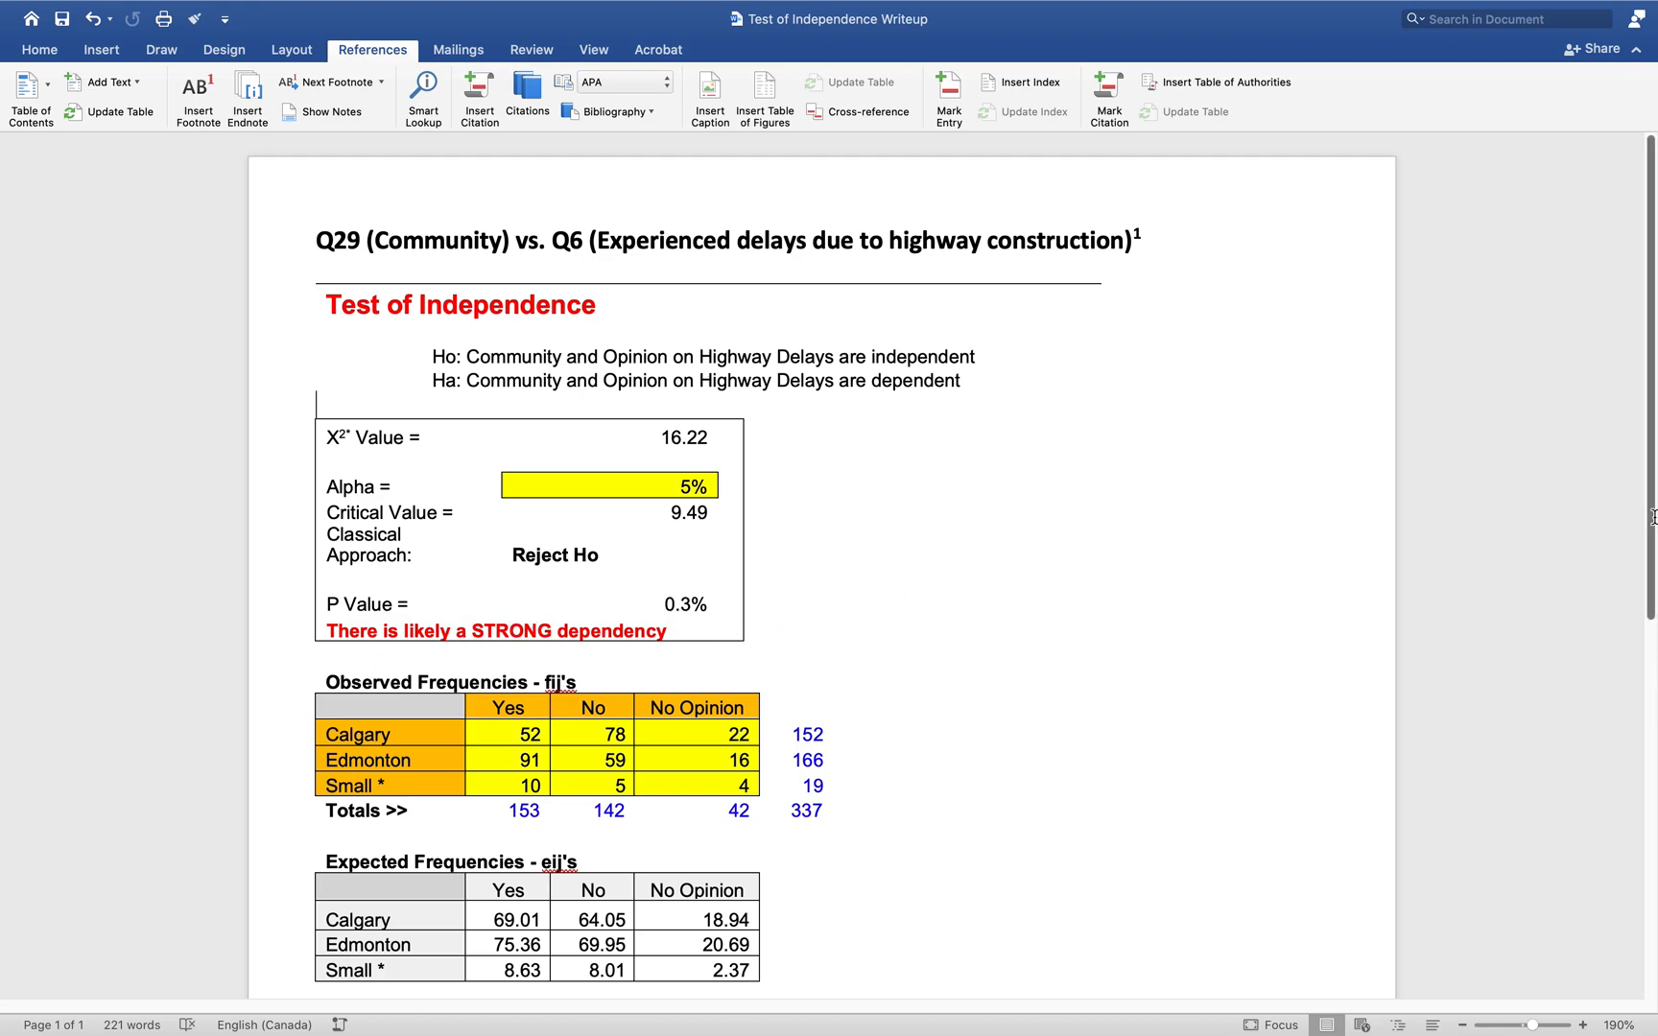
- Highlight the "Small *" row label under Observed Frequencies and the footnote listing which small communities it includes
left_click_drag(1652, 517, 1654, 672)
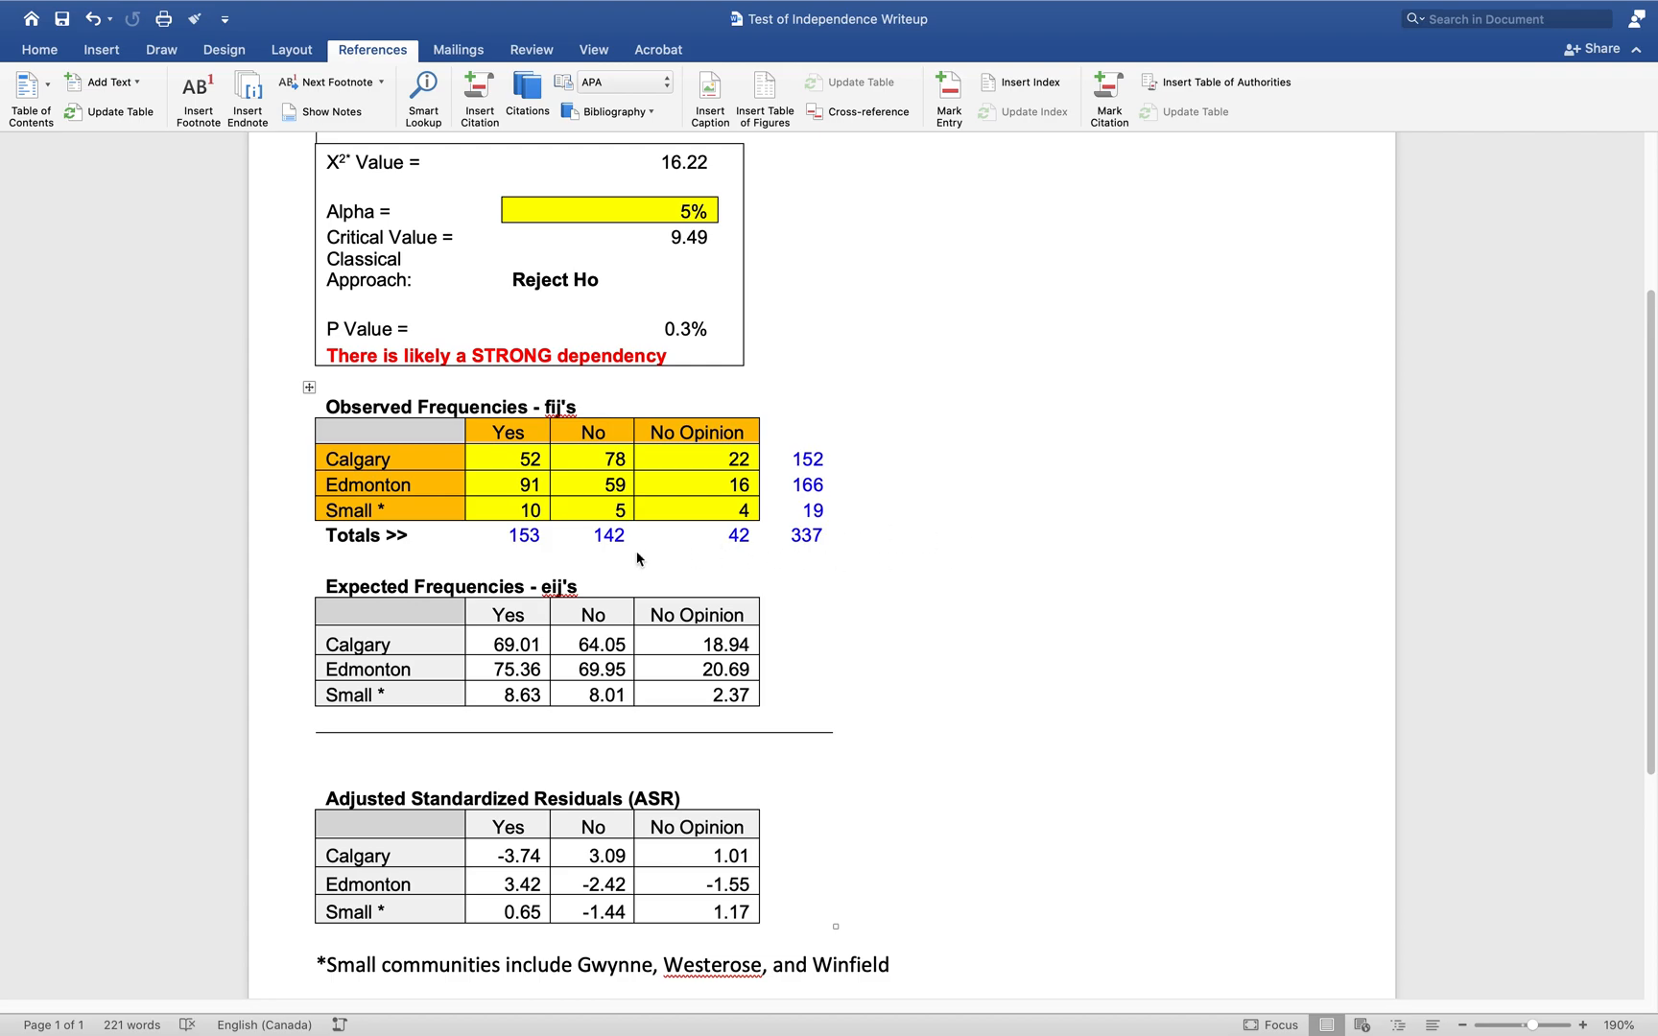
double_click(356, 513)
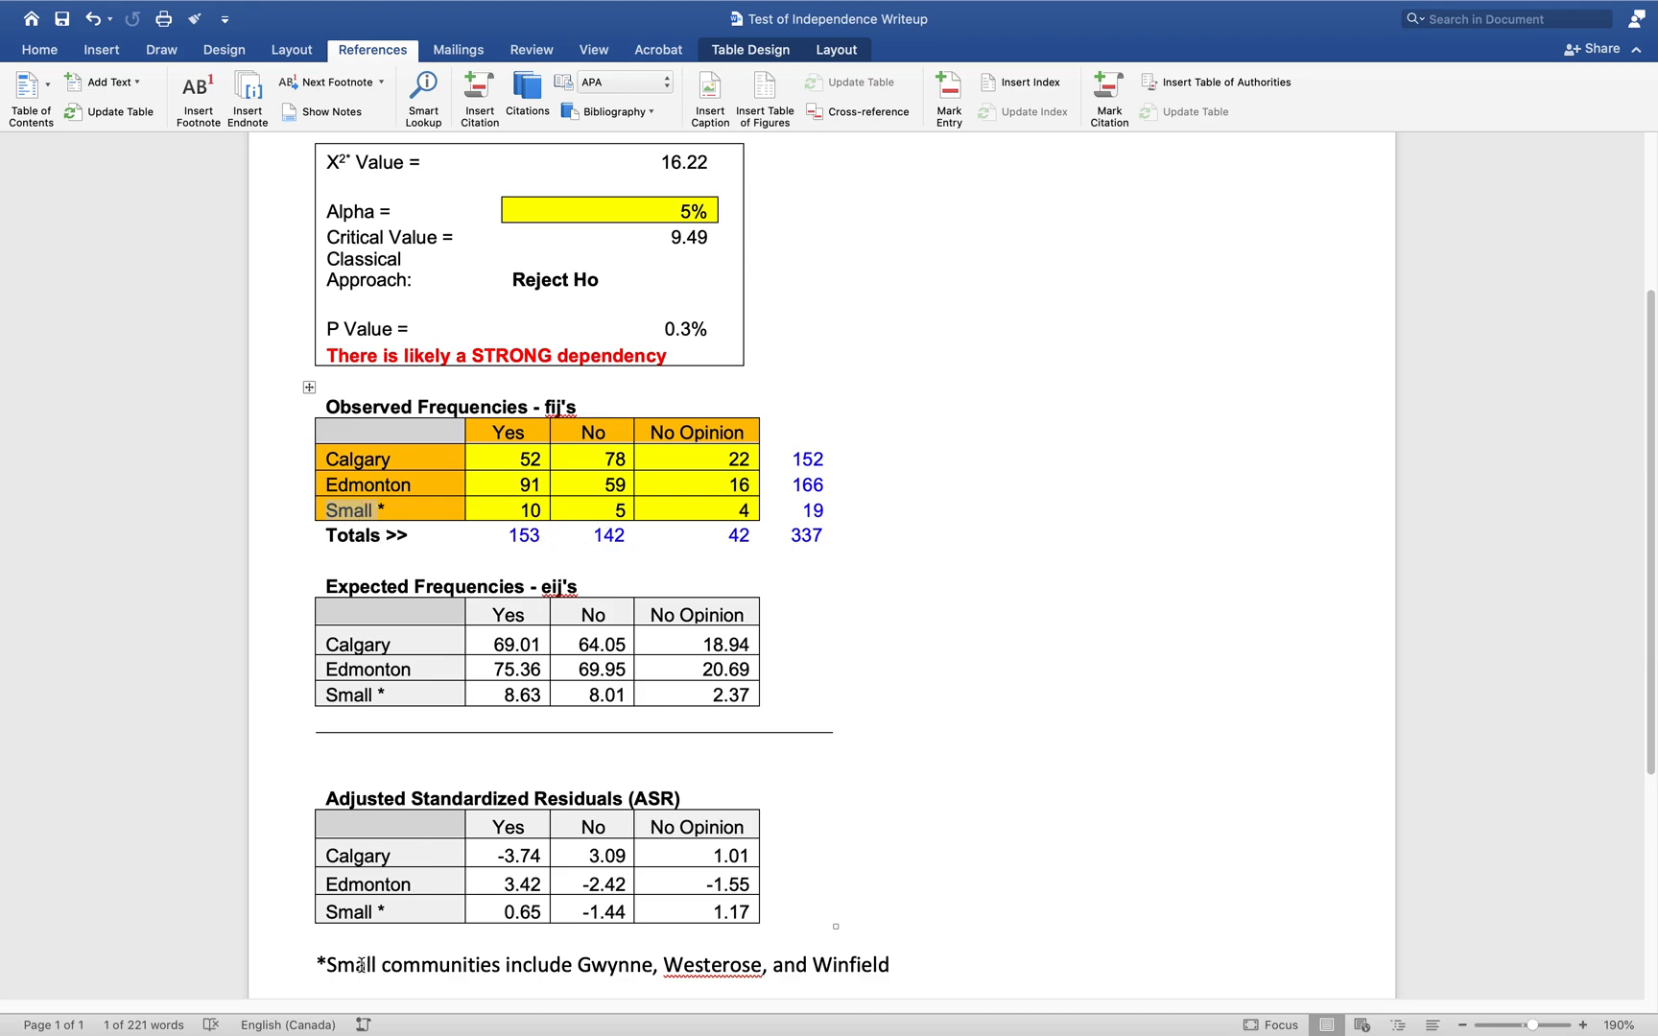
left_click_drag(361, 964, 940, 935)
left_click(959, 927)
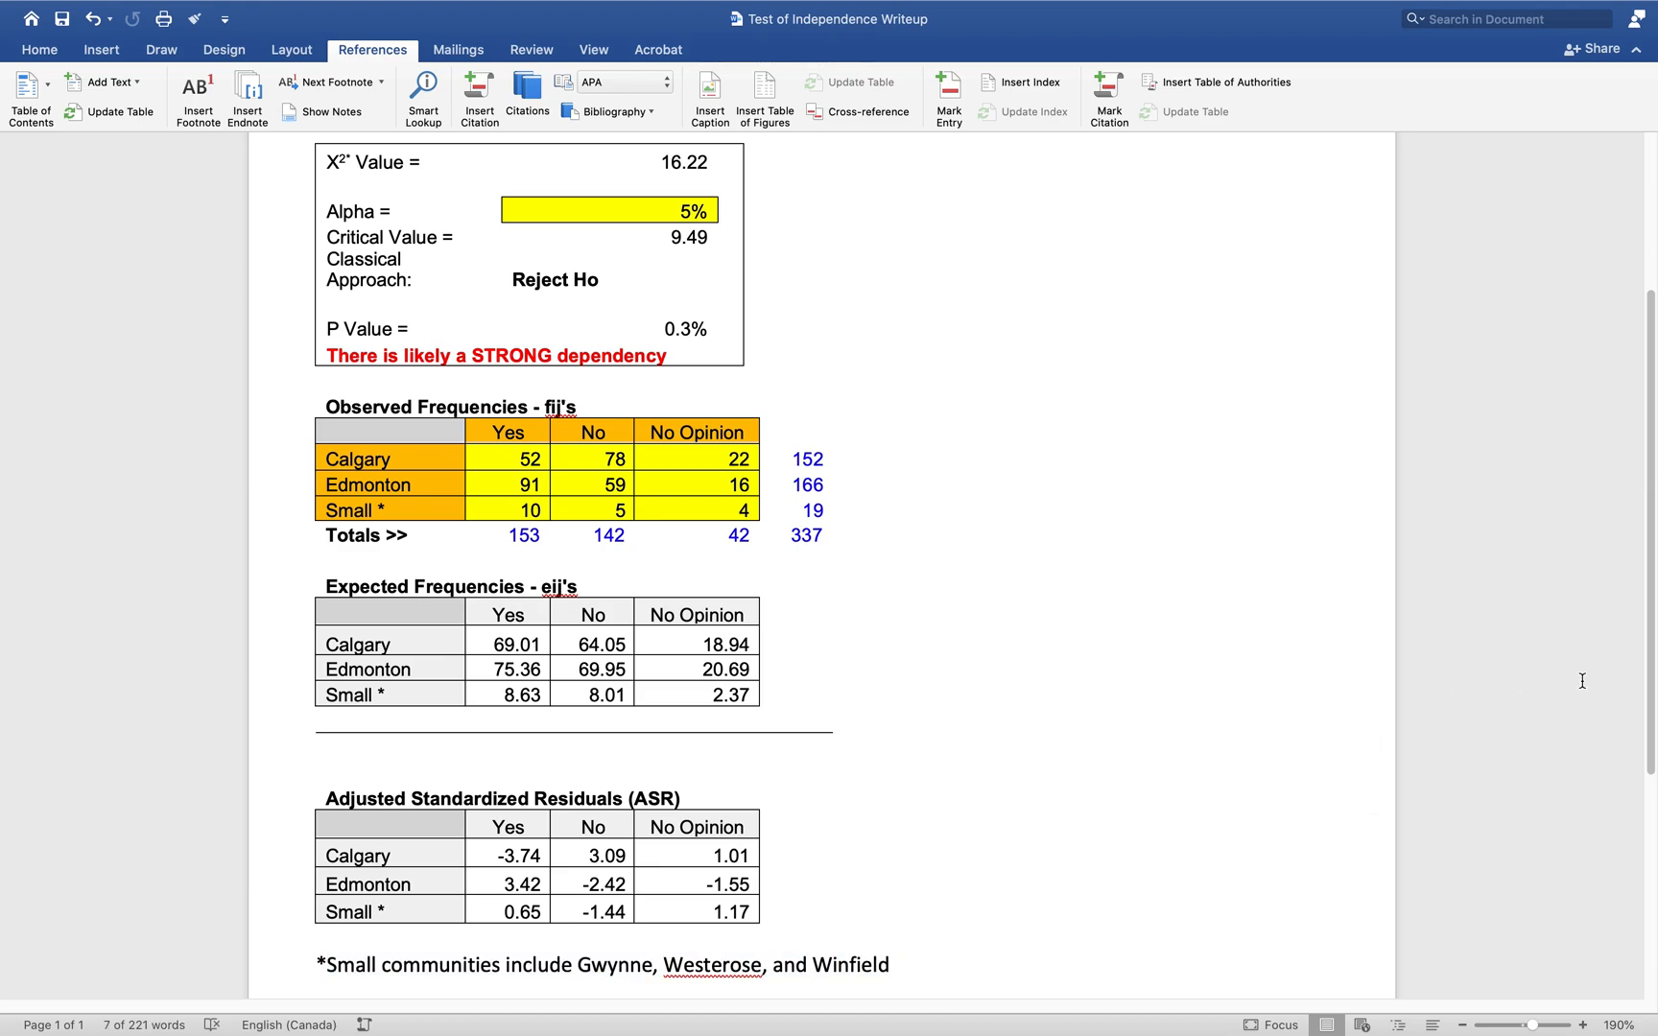
- Highlight the respondent percentage breakdown at the start of the red interpretation and compare it with the Observed Frequencies row totals
left_click_drag(1650, 658, 1653, 794)
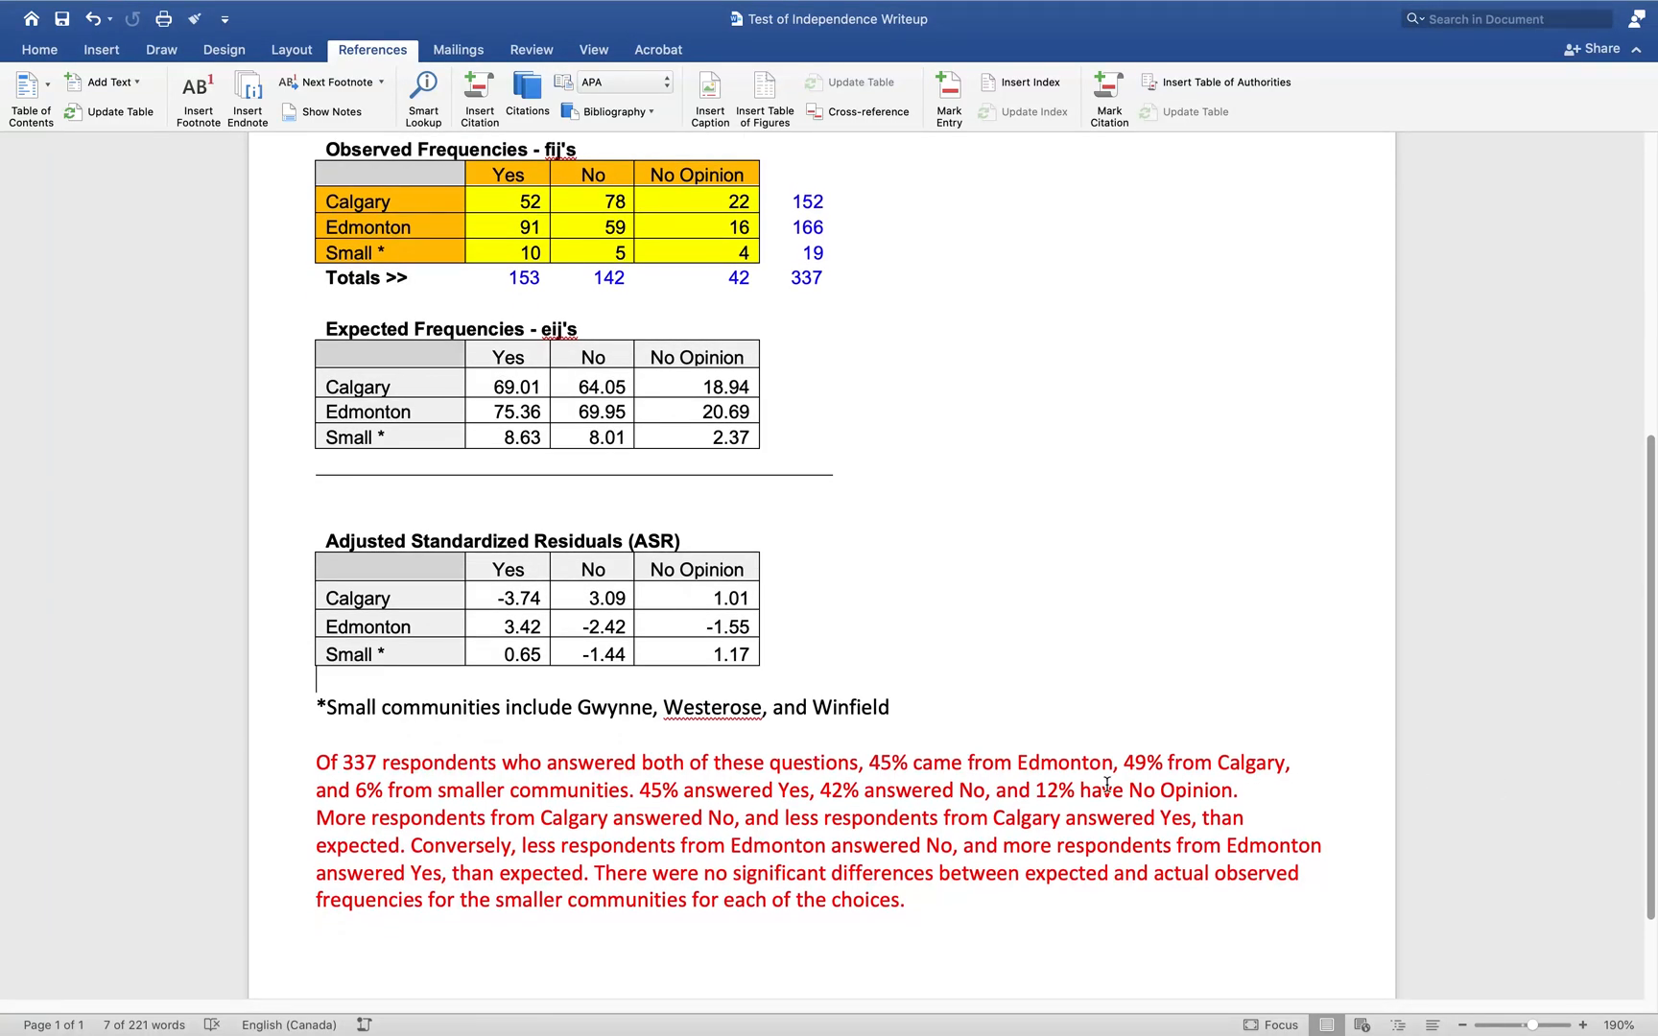
left_click_drag(325, 758, 1276, 789)
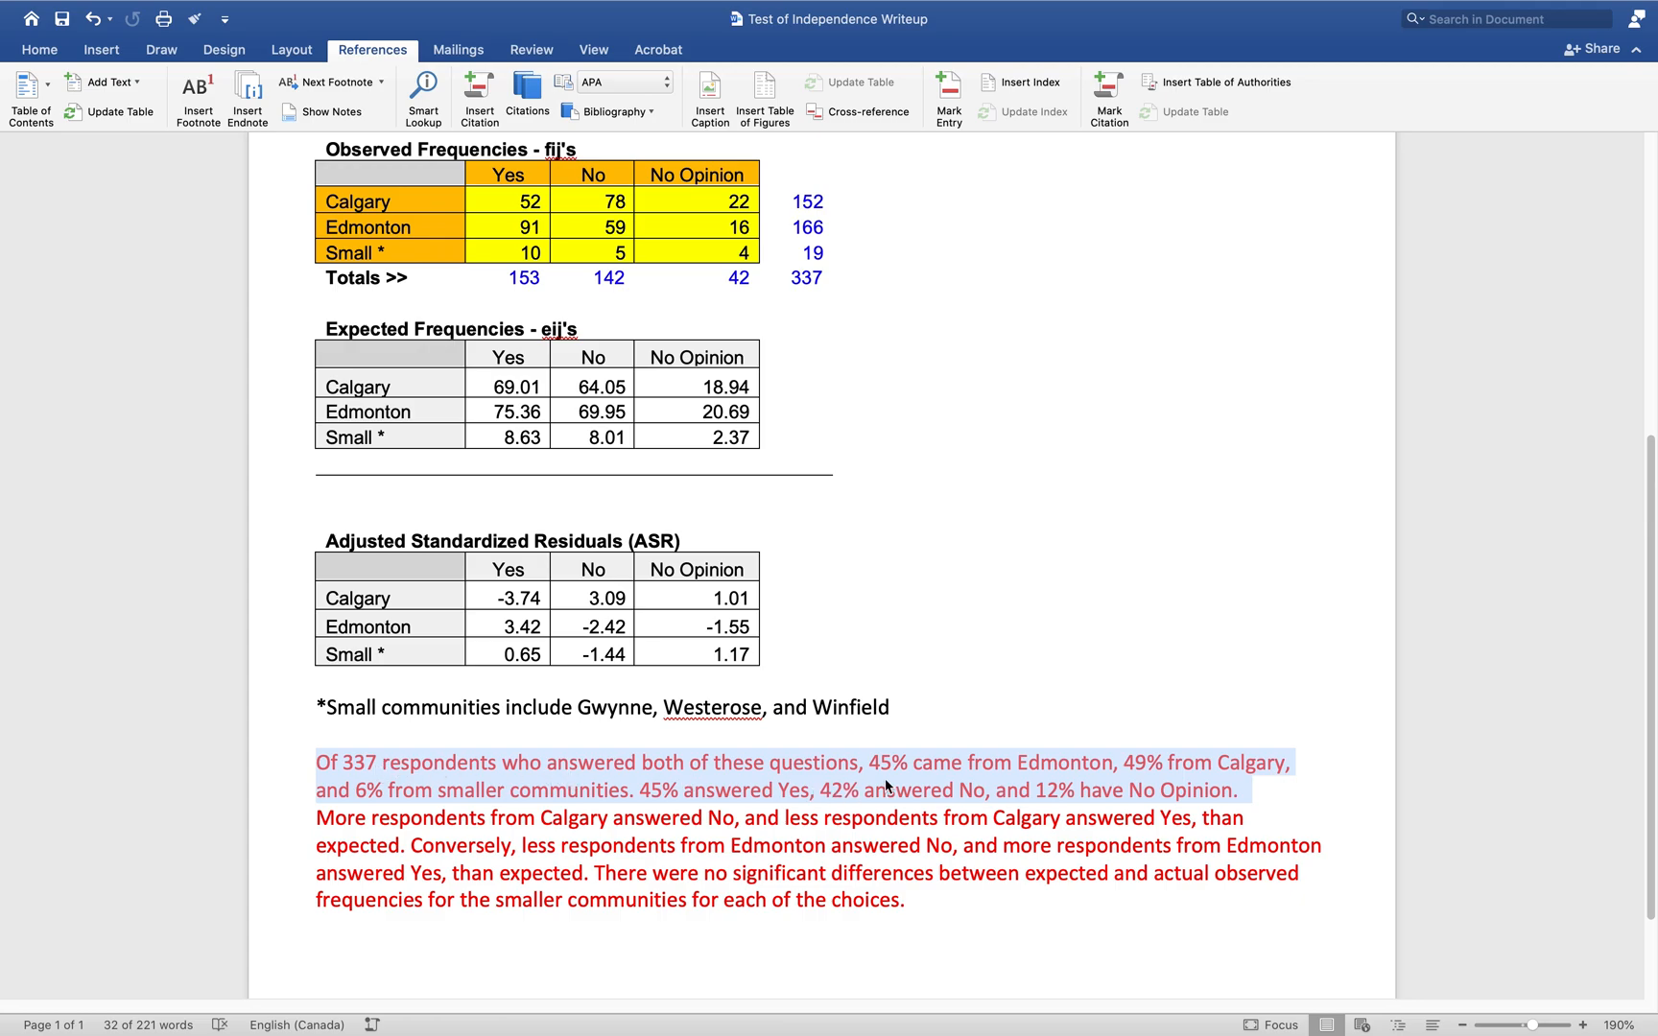
left_click(833, 213)
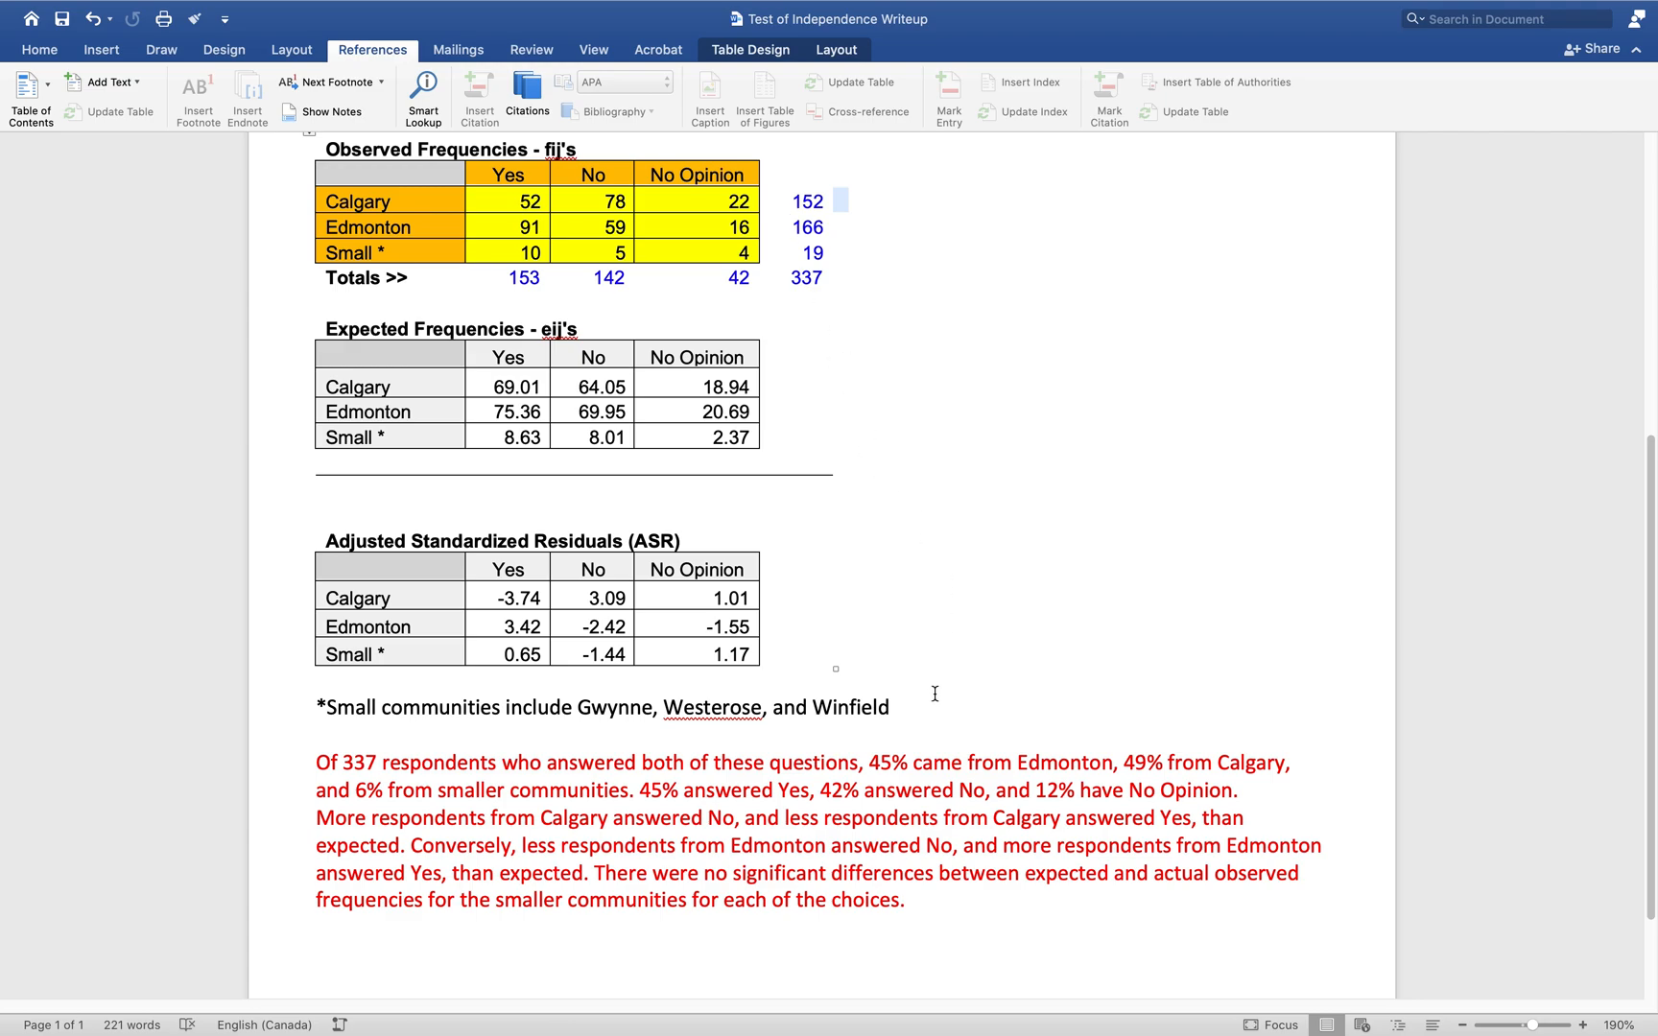
- Replace "Edmonton" with "Calgary" as the community after "45% came from" in the red interpretation paragraph
double_click(1048, 762)
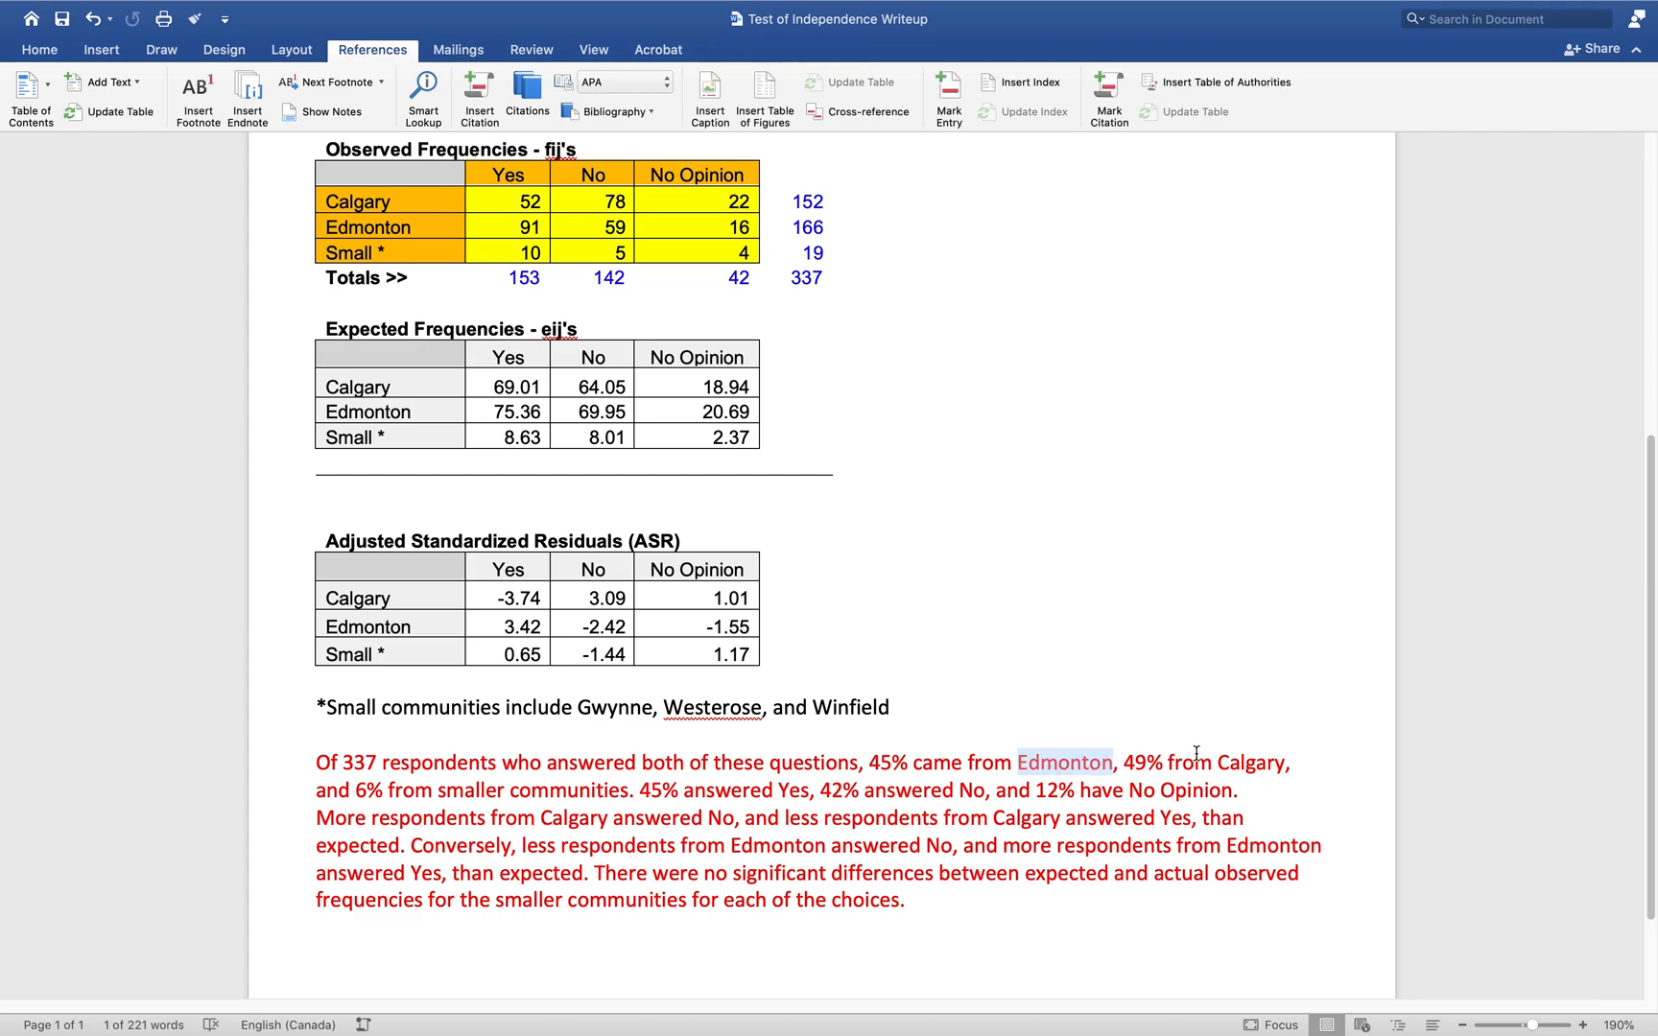
type("/car")
key("BackSpace")
key("BackSpace")
key("BackSpace")
key("BackSpace")
type("/")
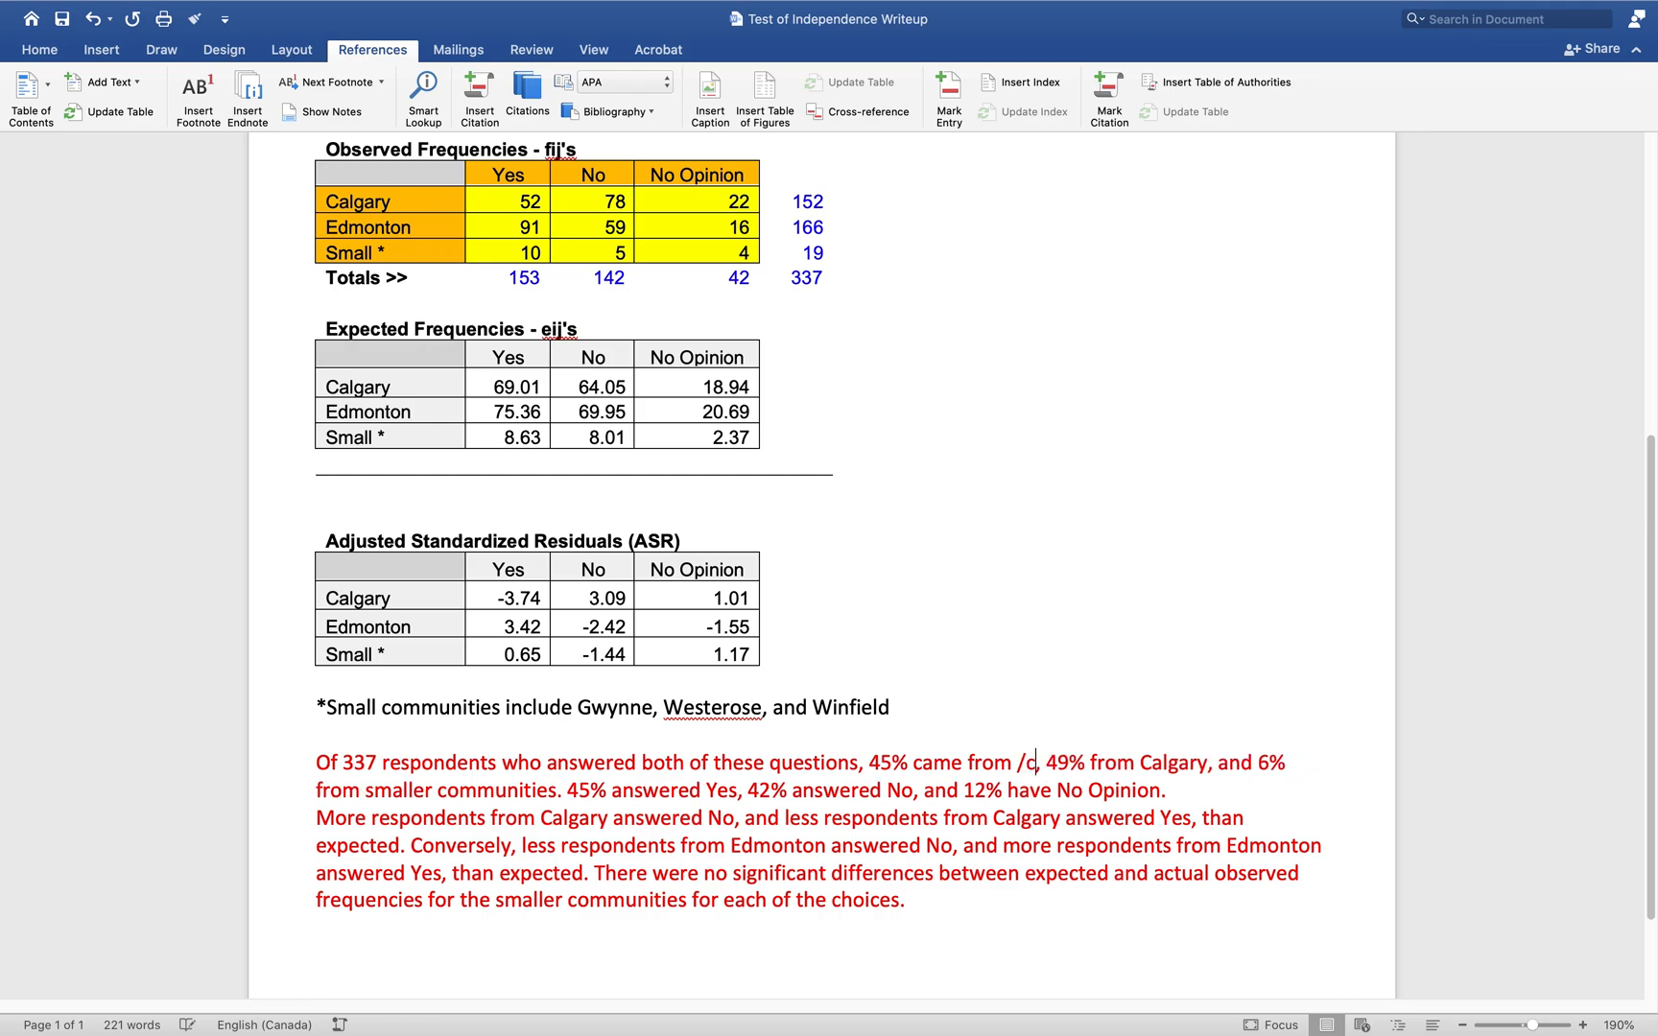
key("BackSpace")
type("C")
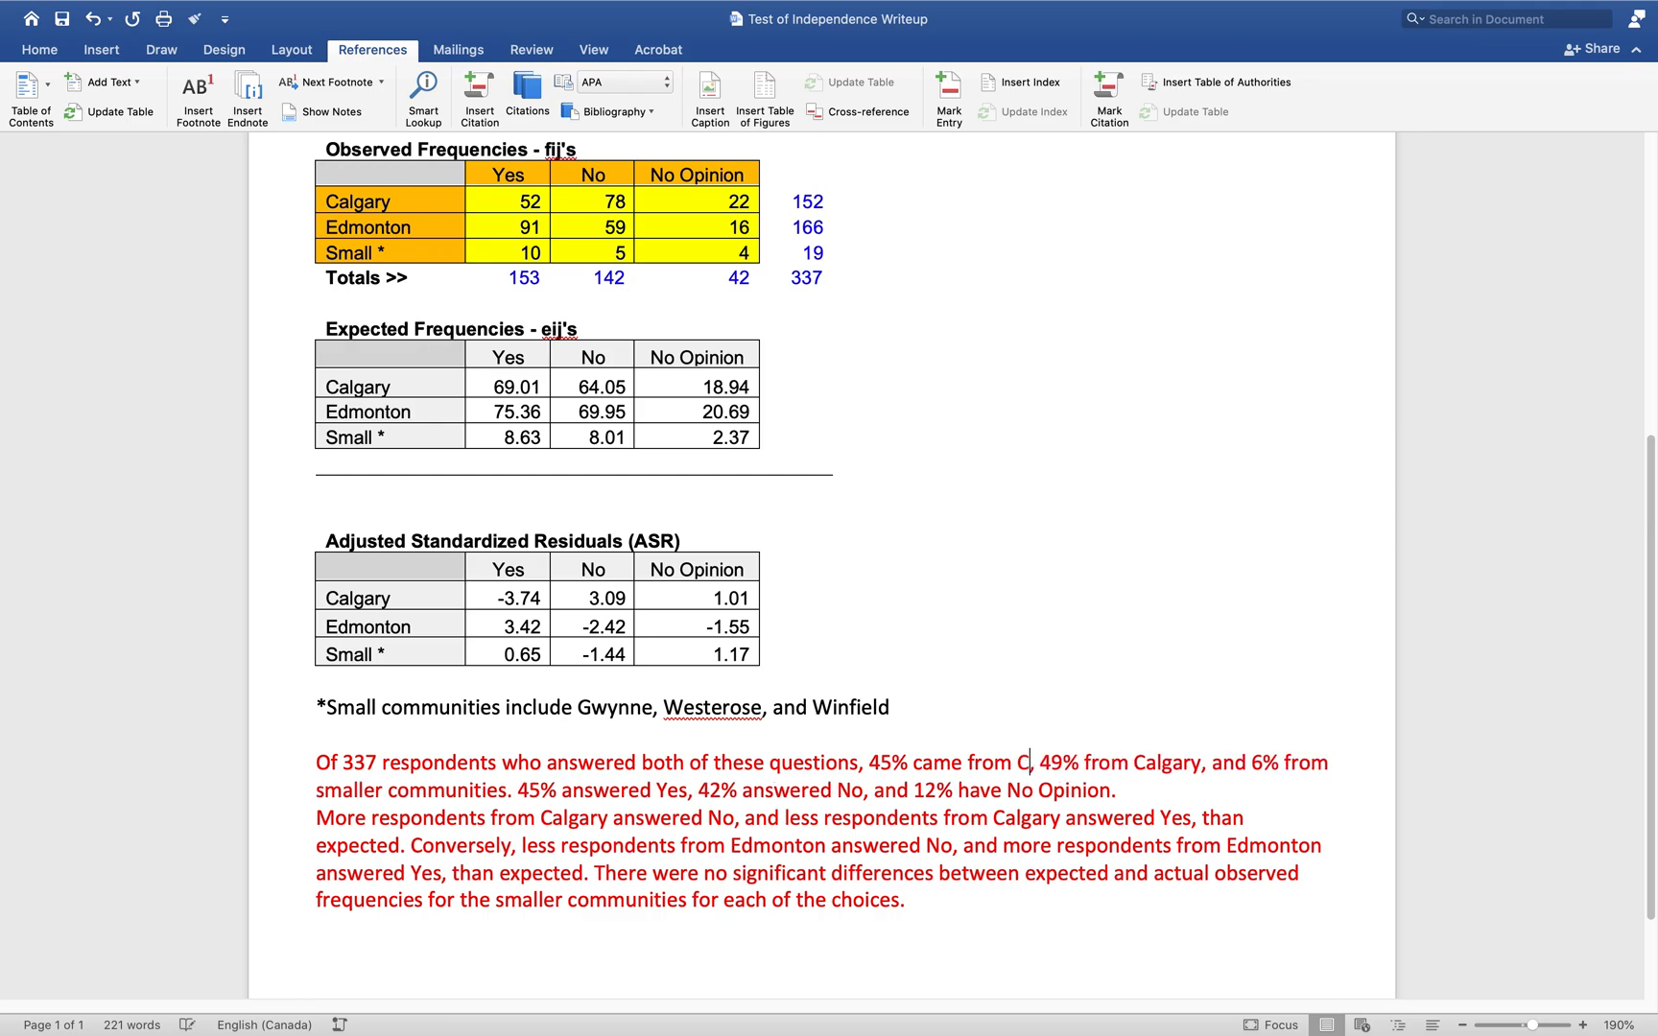
type("algar")
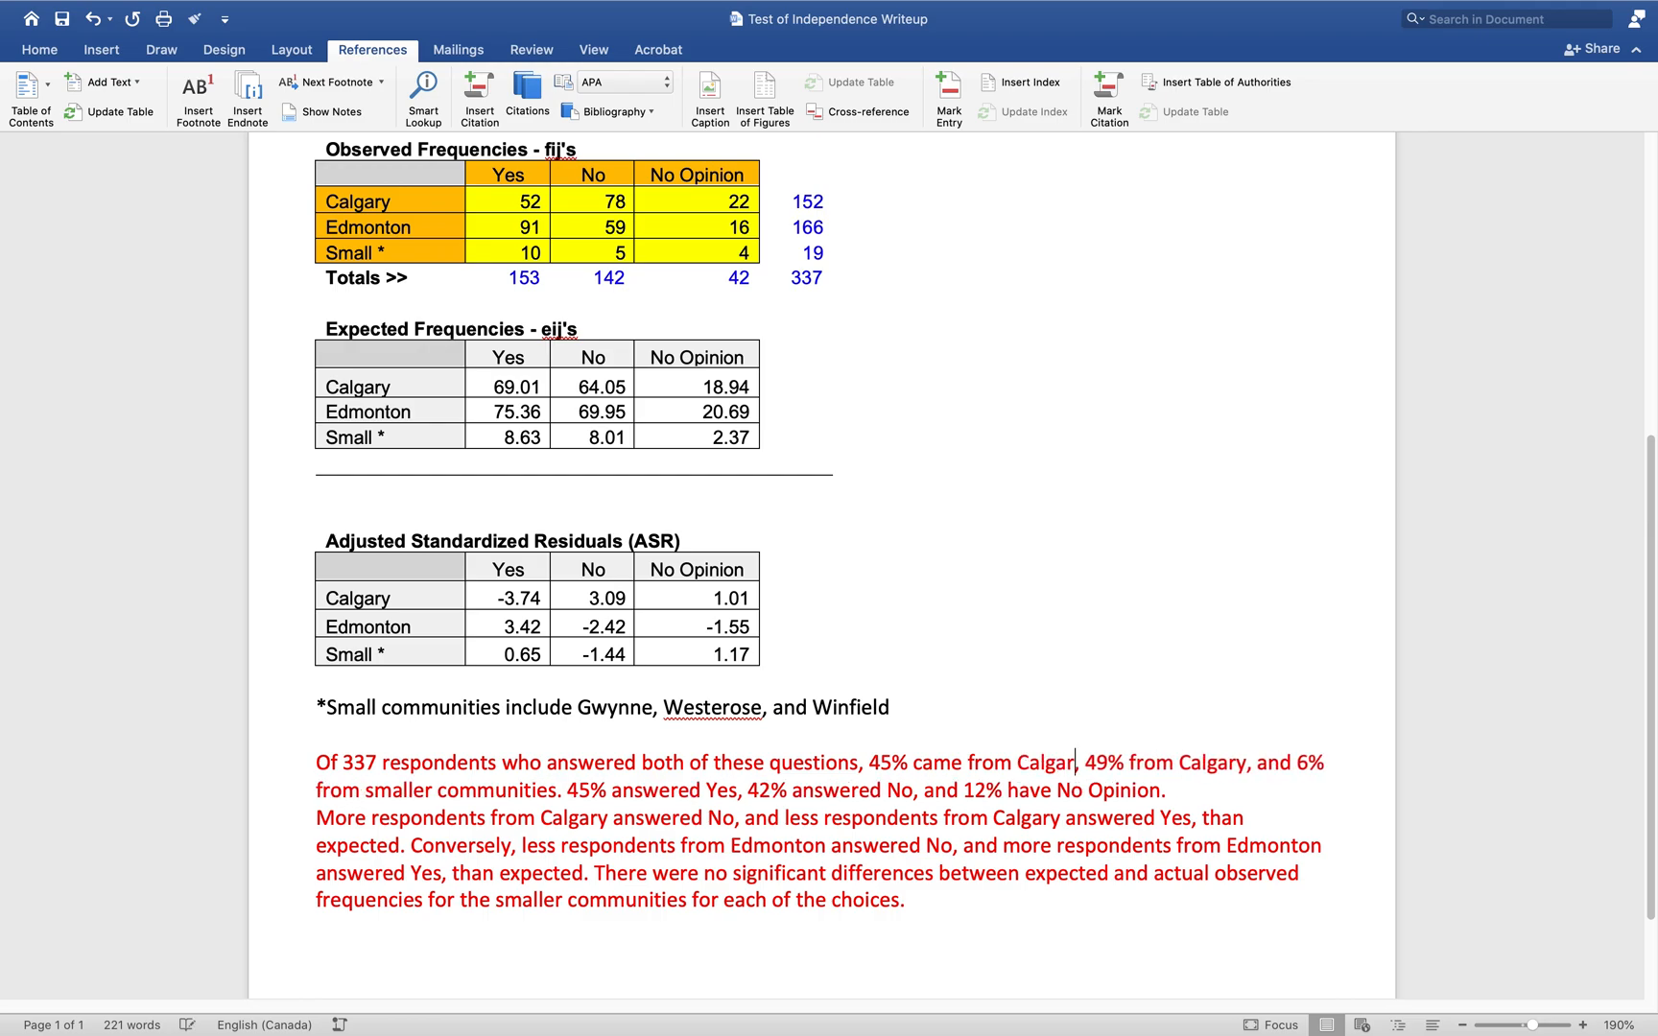
type("y")
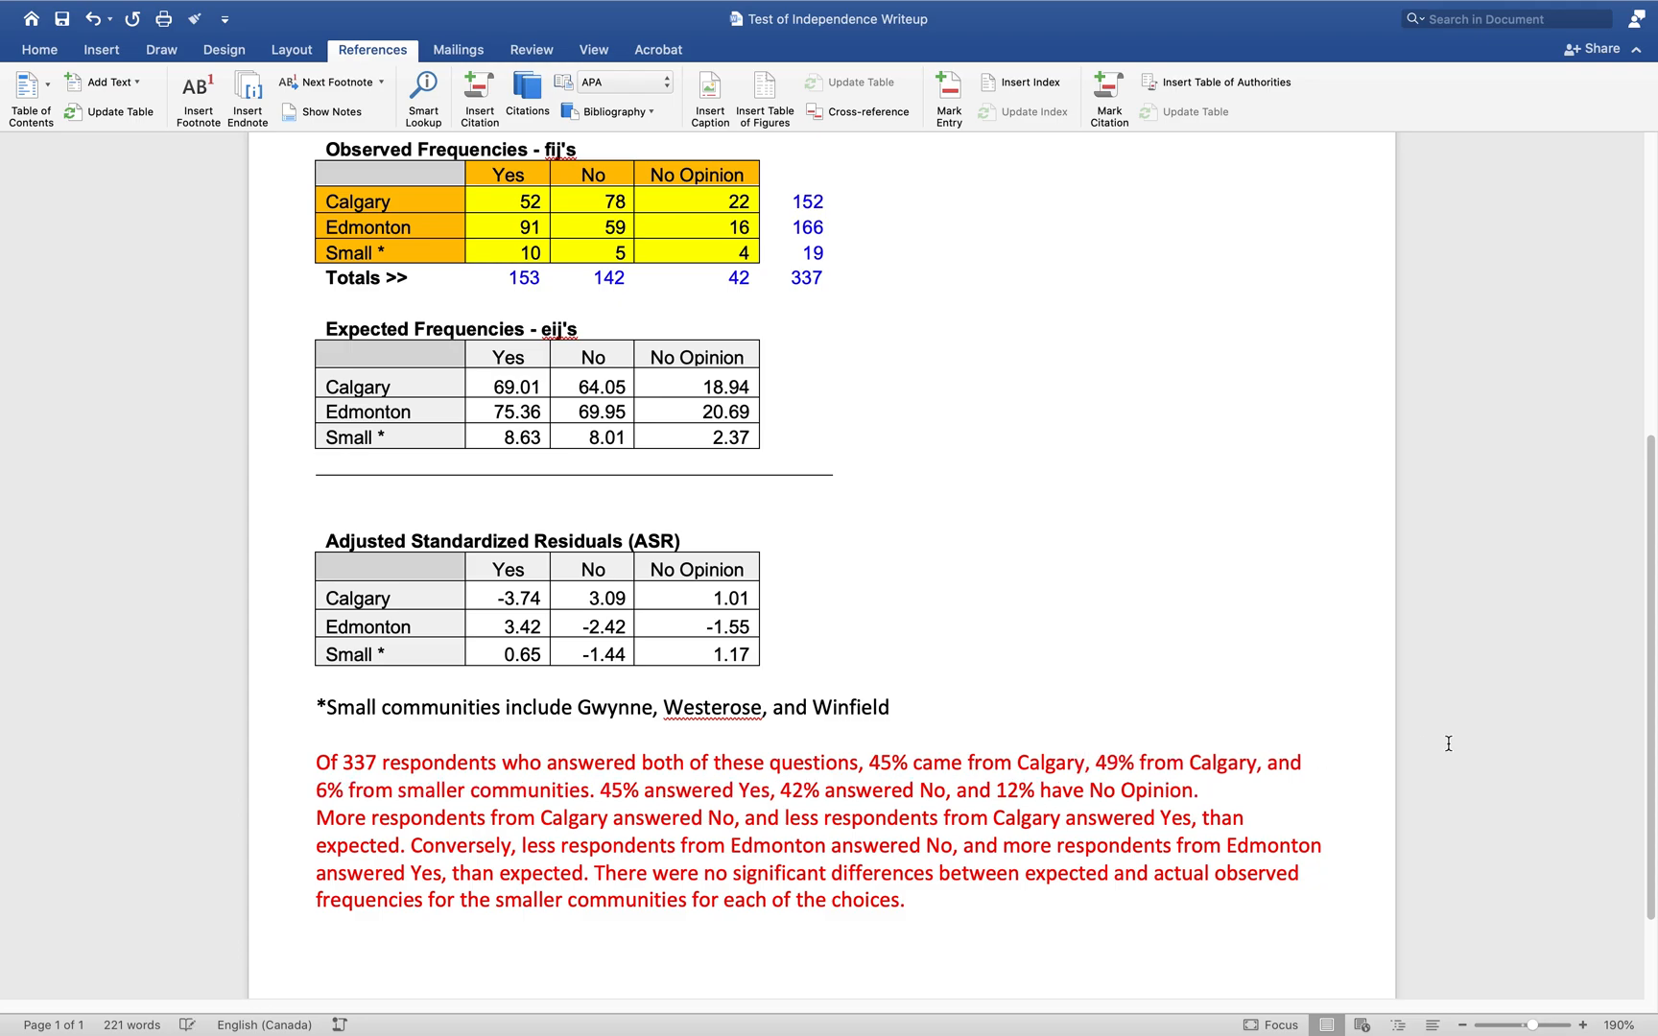
- Replace "Calgary" with "Edmonton" as the community after "49% from" in the same sentence
double_click(1220, 765)
type("Edmton")
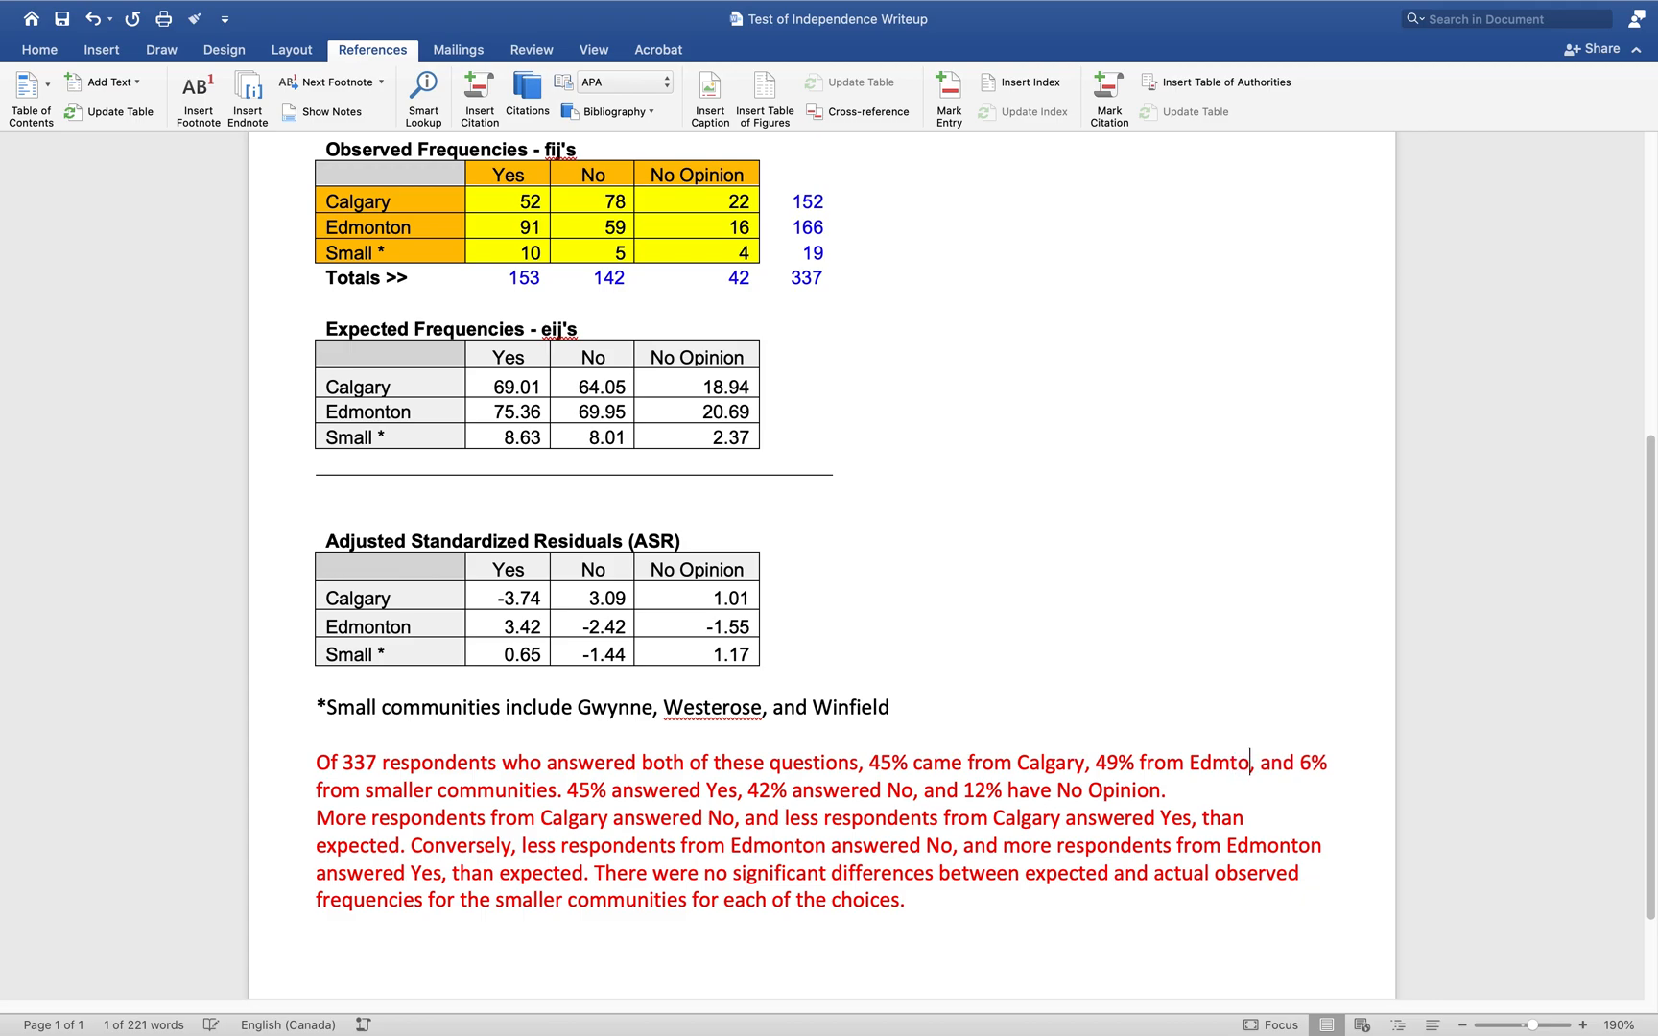
key("BackSpace")
key("BackSpace")
key("BackSpace")
type("onton")
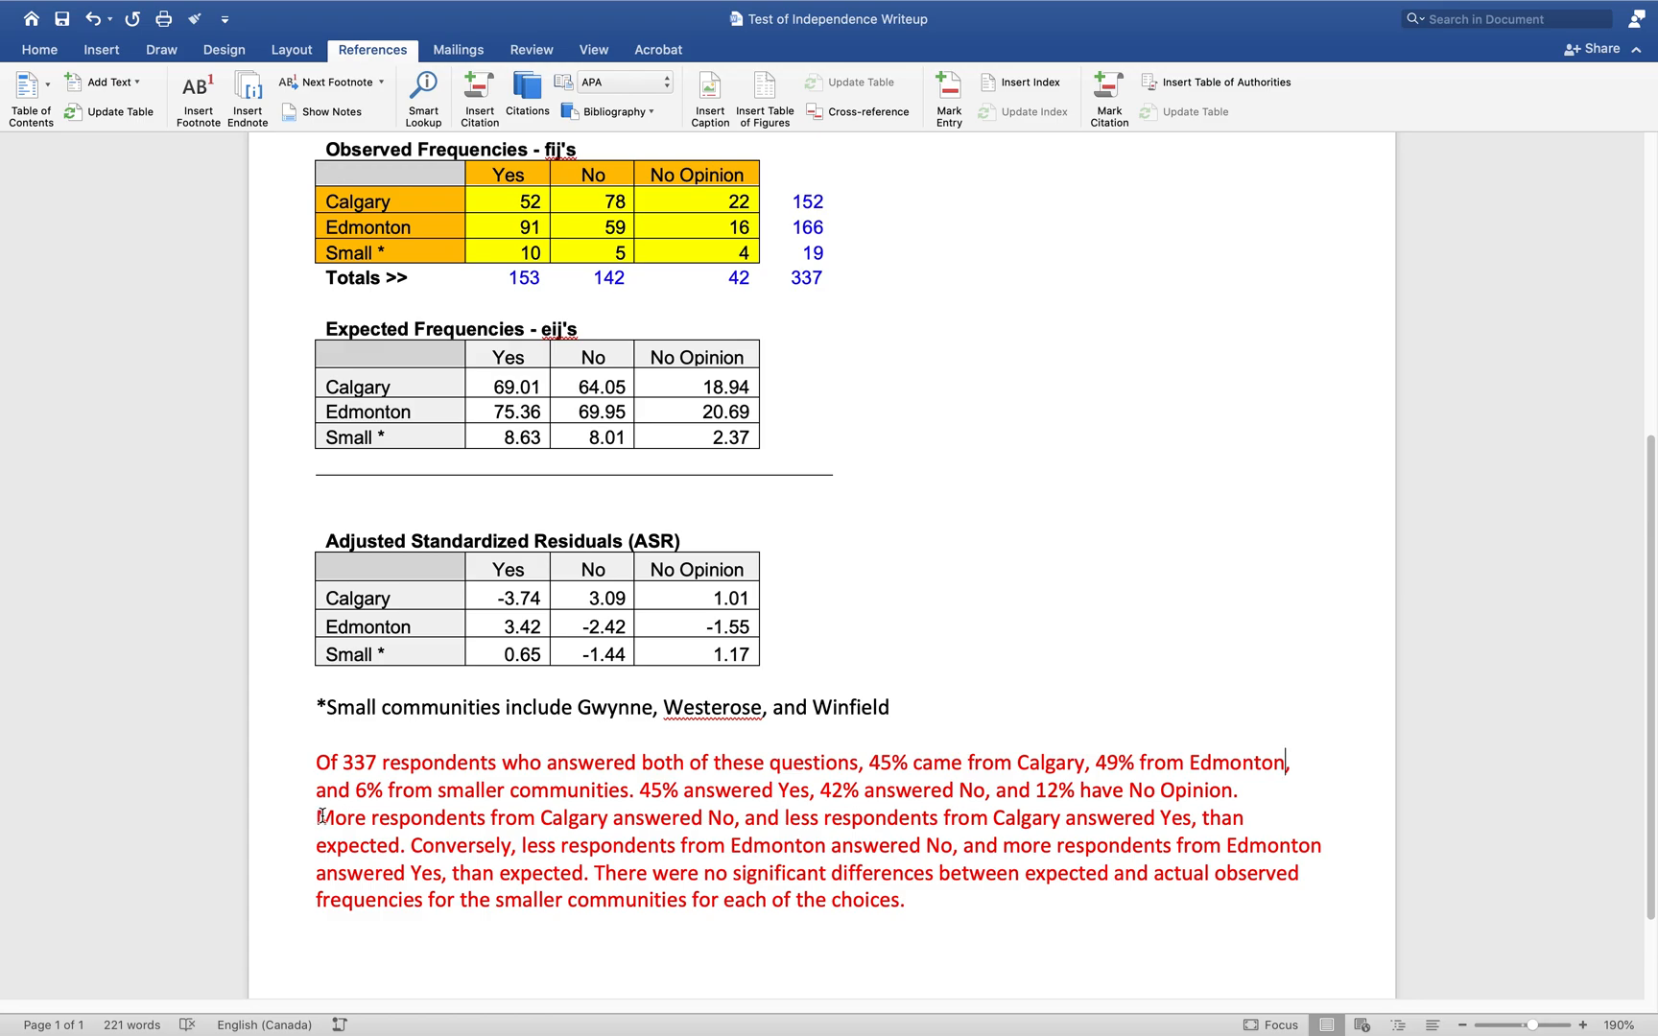
- Highlight the interpretation sentences from "More respondents from Calgary" to the end for review, clear the highlight and return to the document's start
left_click_drag(316, 818, 919, 907)
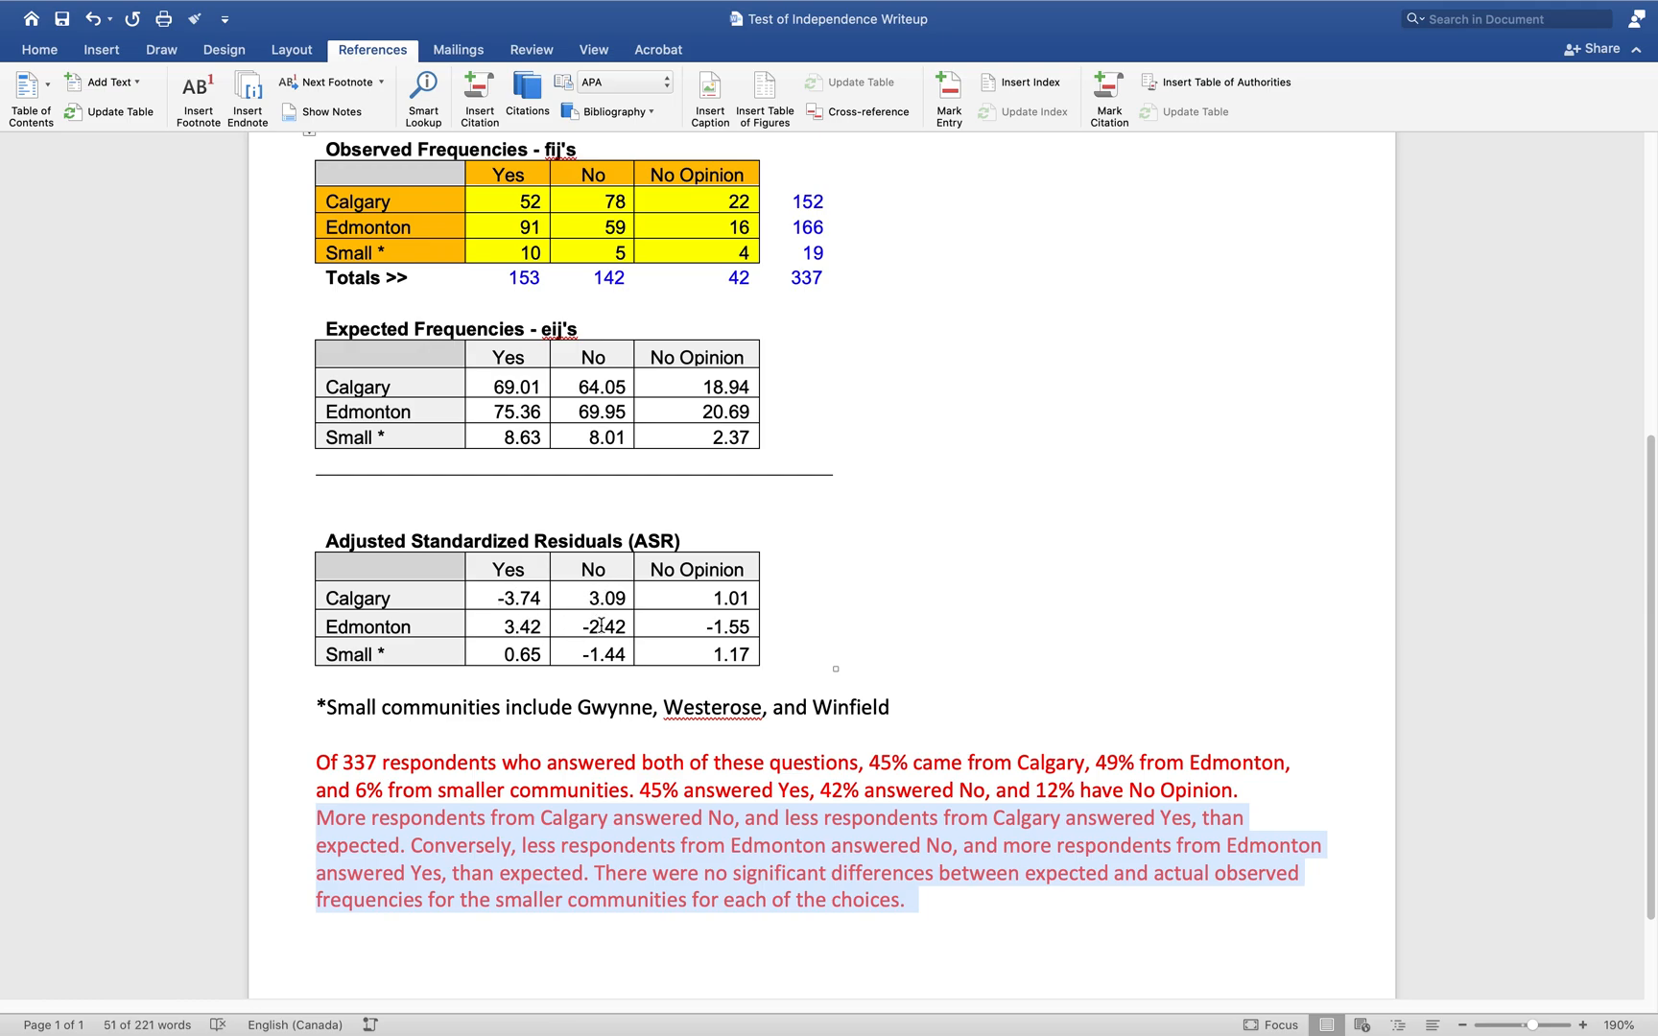
left_click(747, 730)
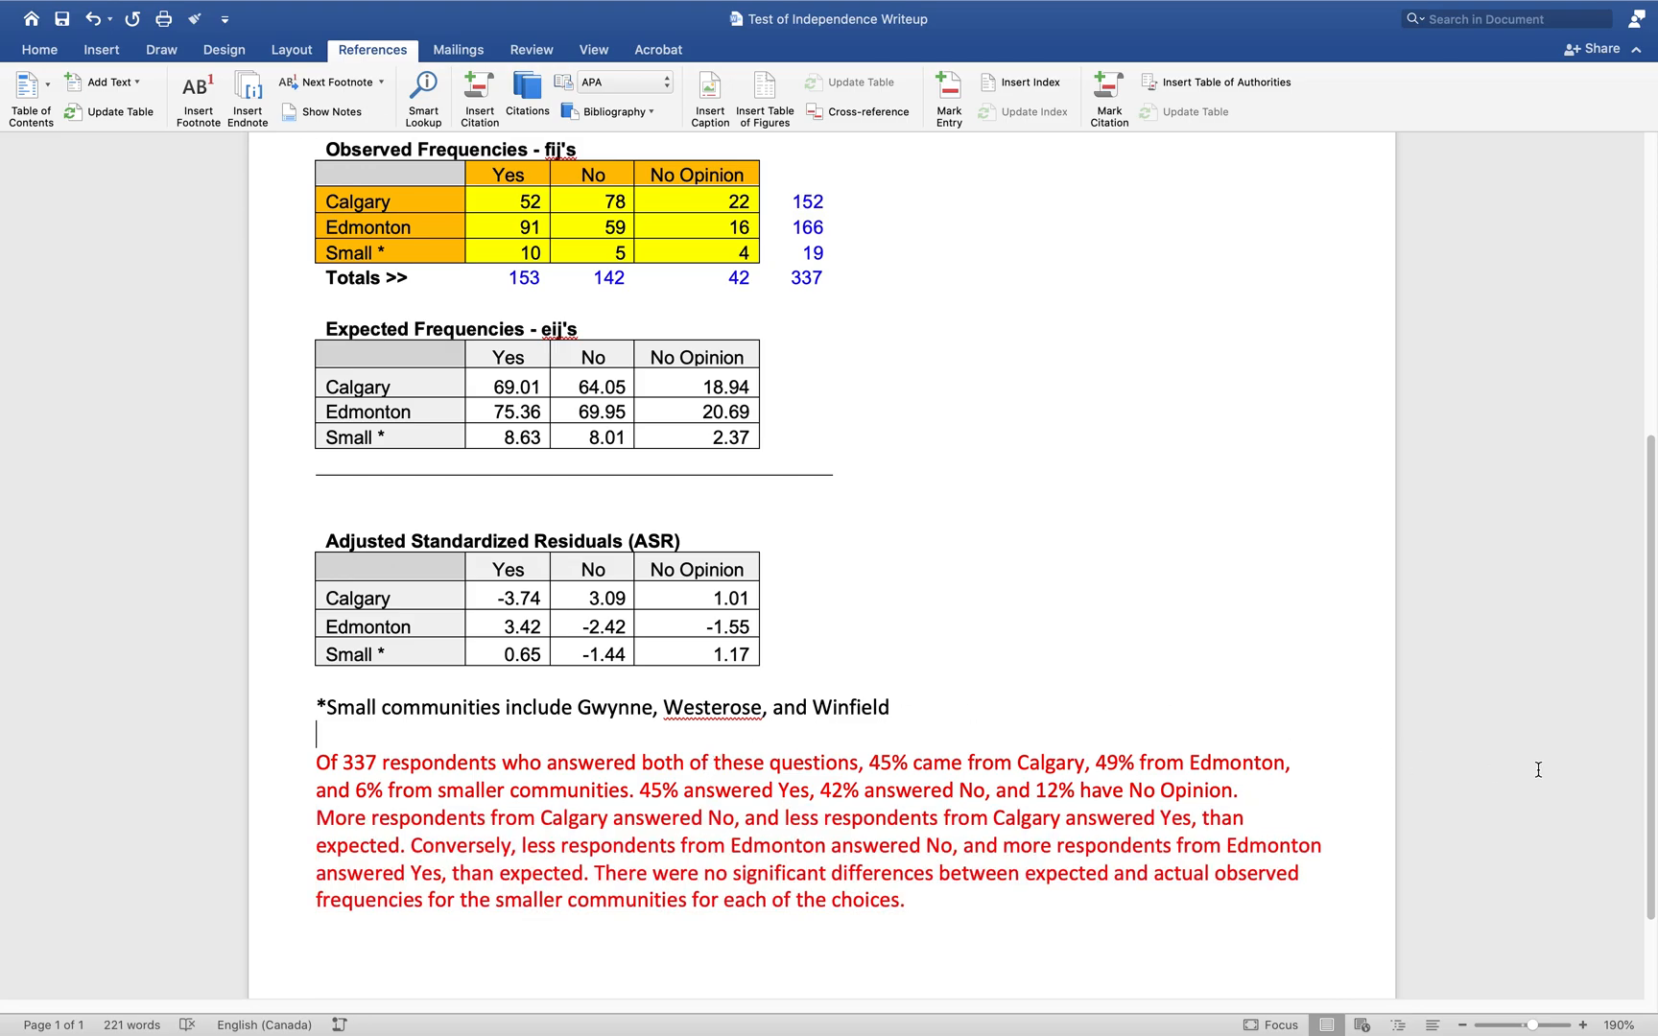
left_click_drag(1653, 775, 1654, 378)
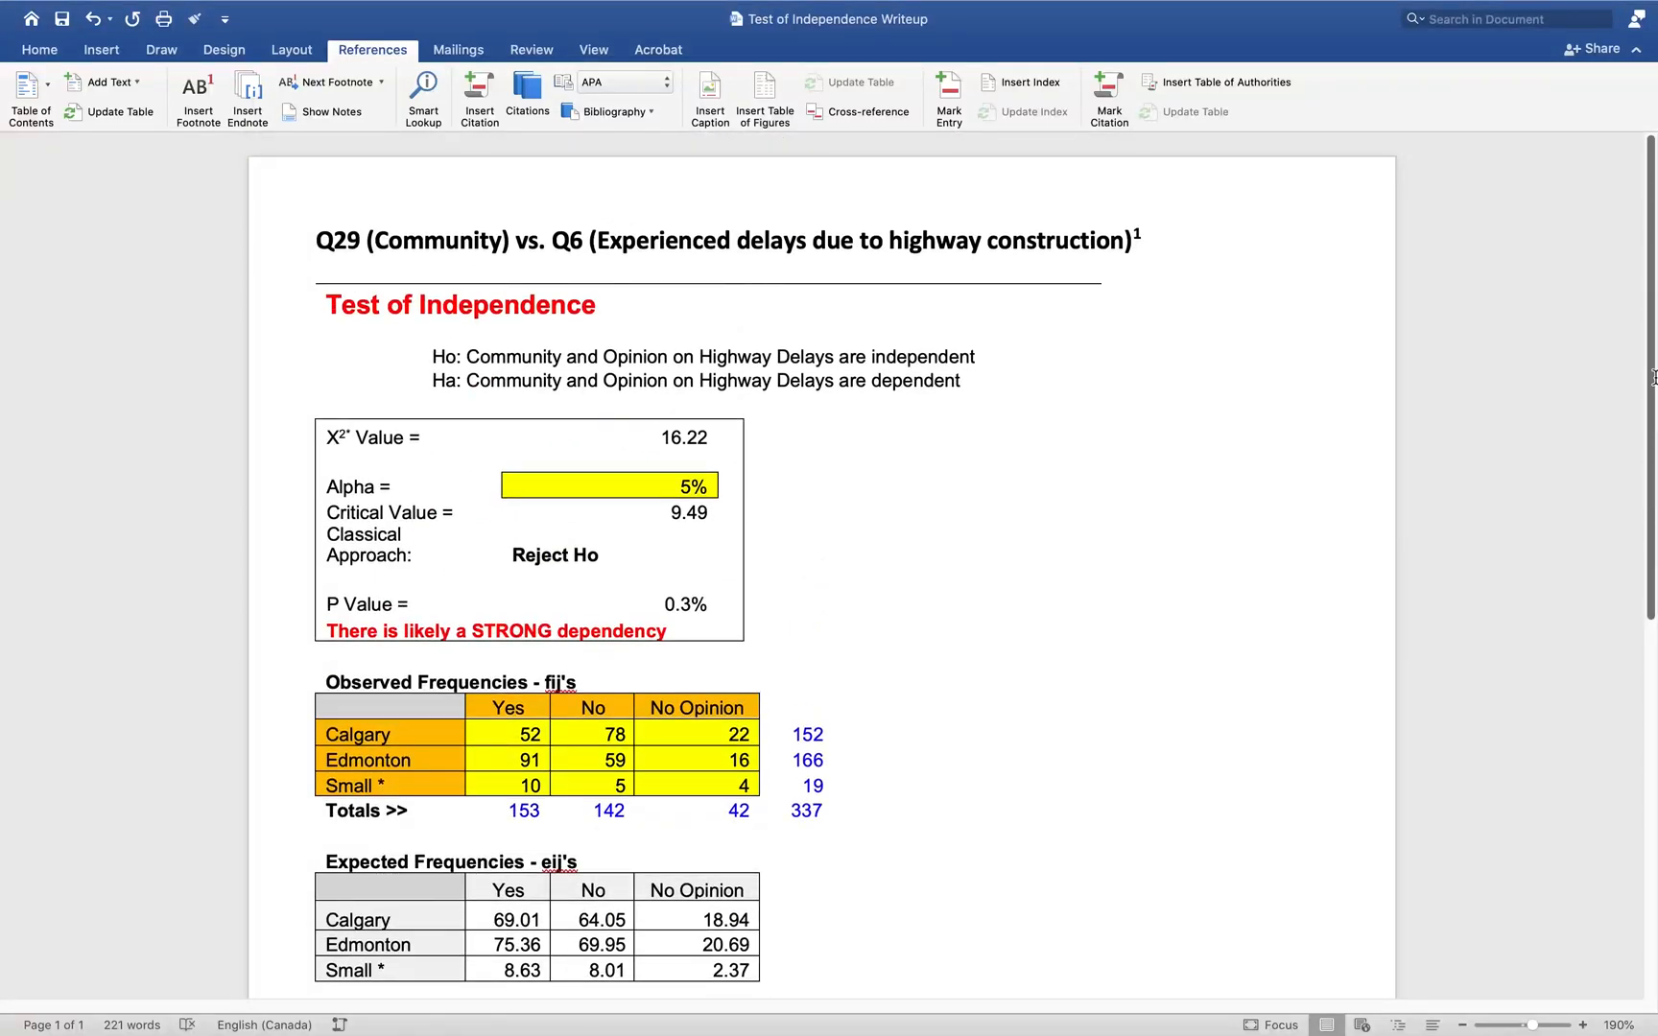